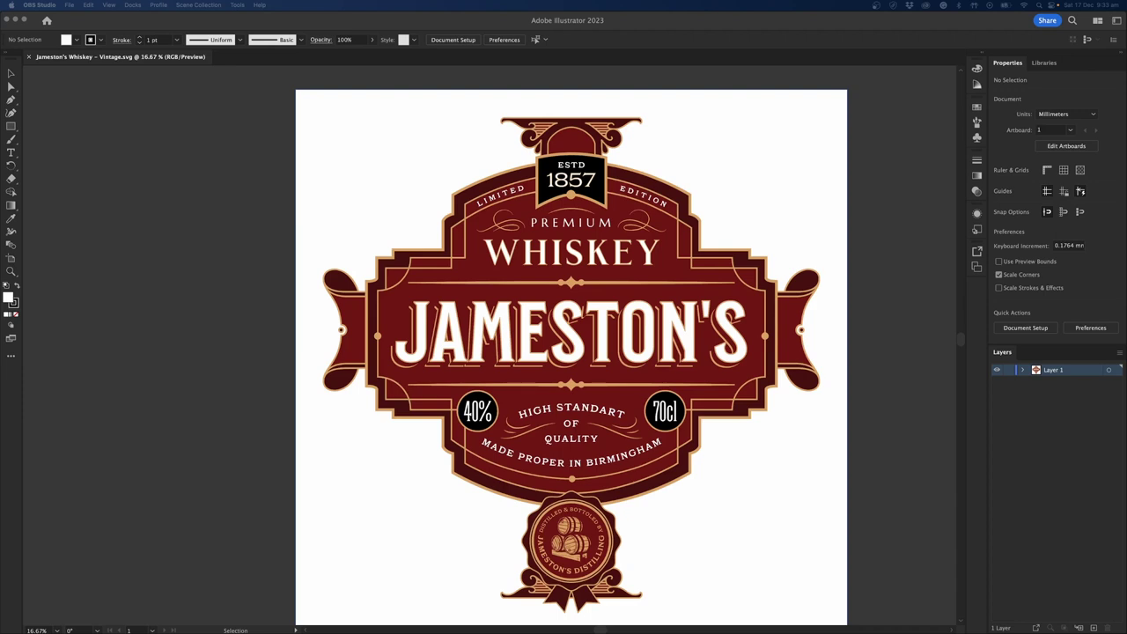
Check the whiskey bottle reference image in Preview, and rename Layer 1 of the Illustrator label as Paper.
key(super+Tab)
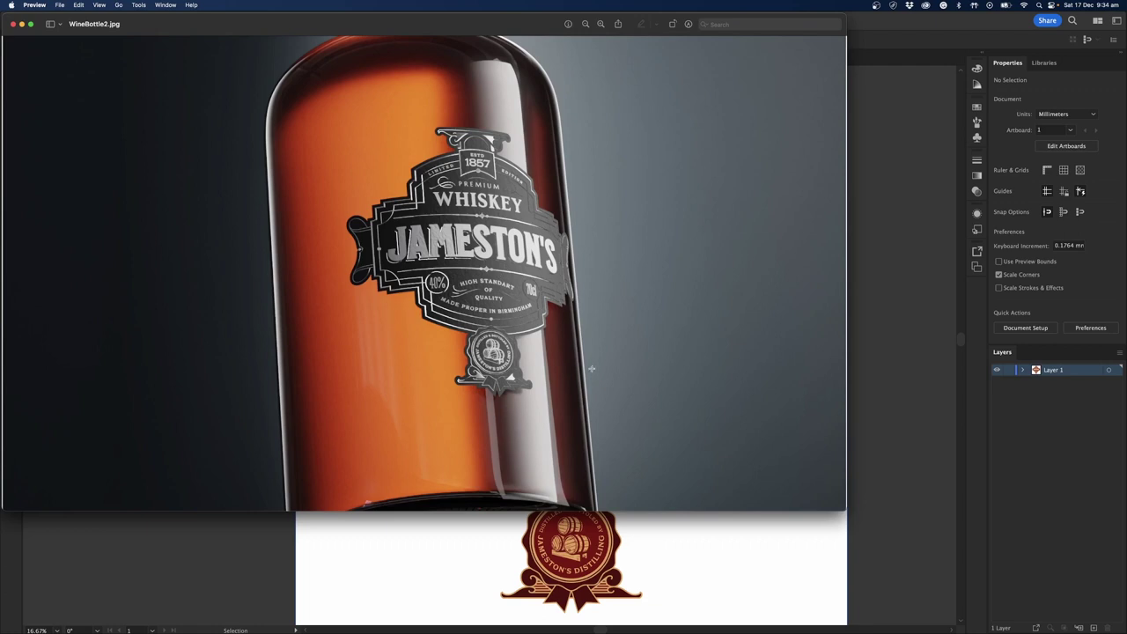
click(1051, 388)
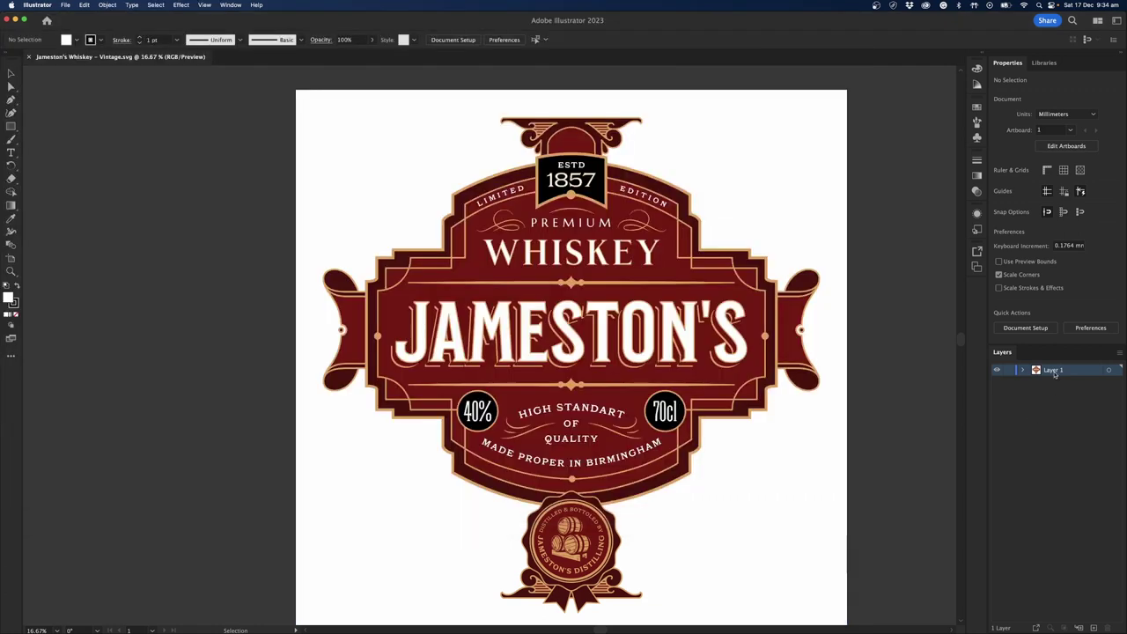
double_click(1052, 374)
text(B)
text(lac)
text(ape)
text(r)
key(Return)
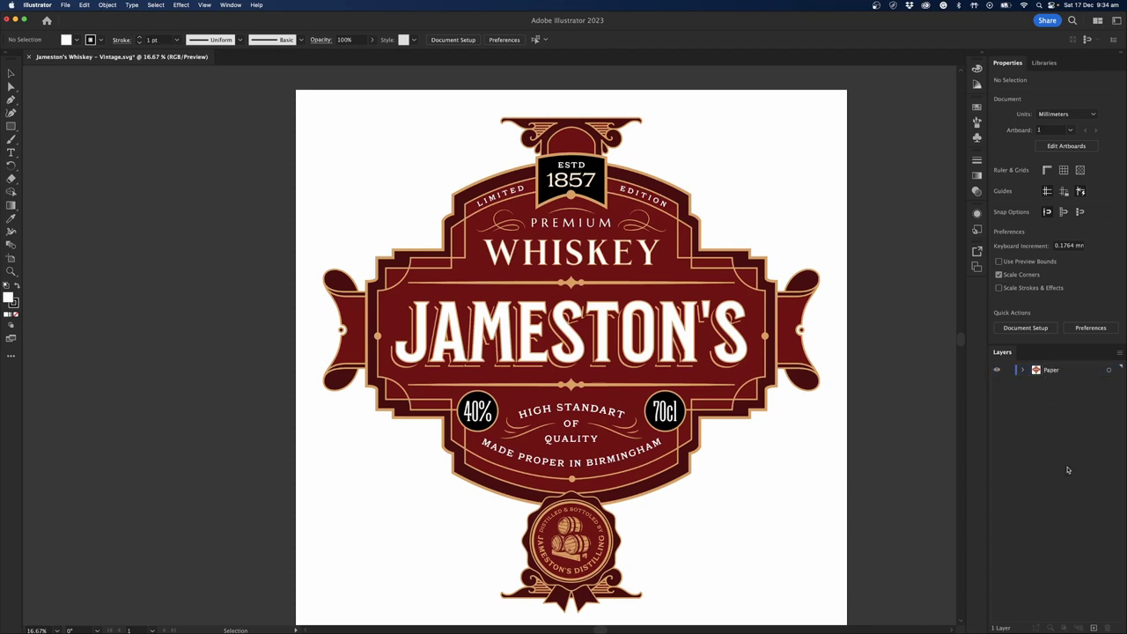
Add two new layers above Paper and name the lower one White Text.
click(1094, 628)
click(1093, 628)
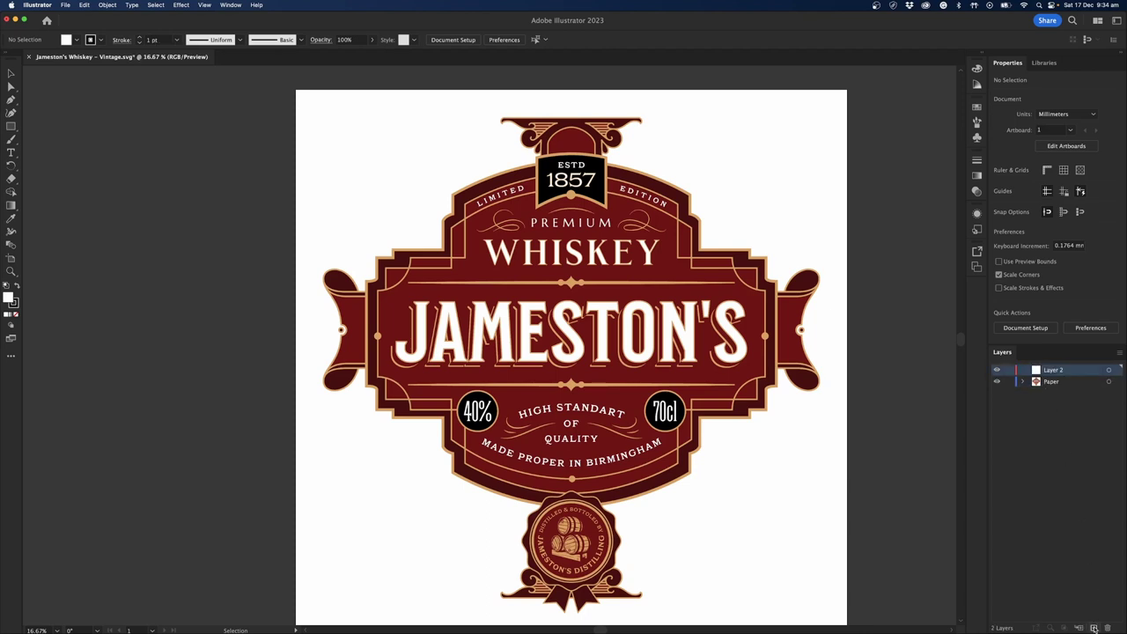
double_click(1051, 382)
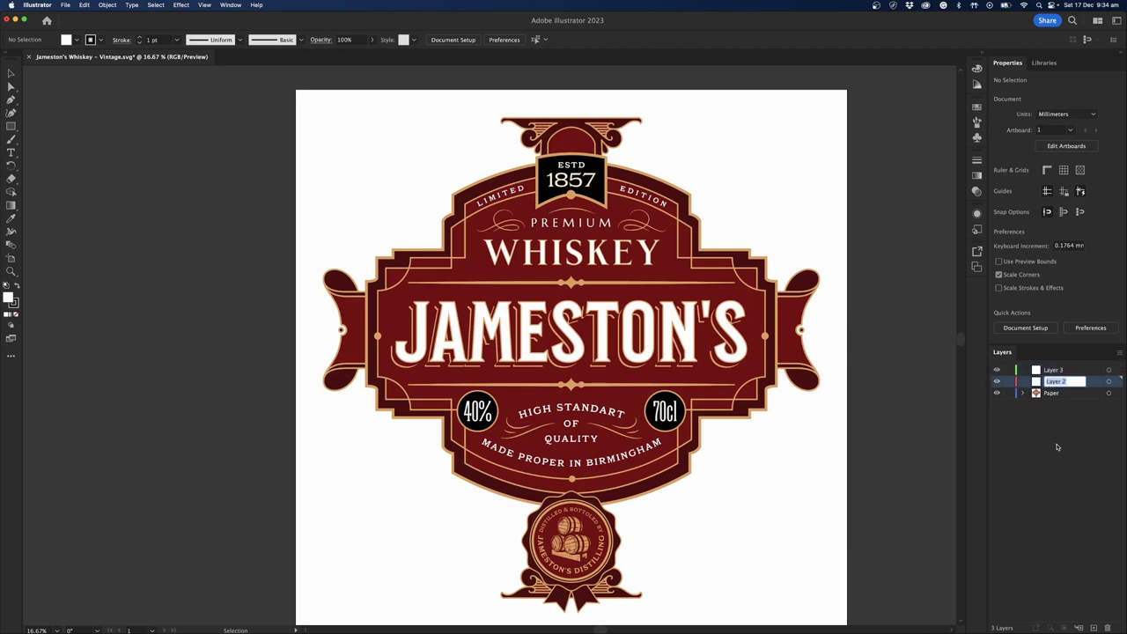
text(Whise Text)
key(Return)
Rename the topmost new layer as Silver Foil.
double_click(1055, 370)
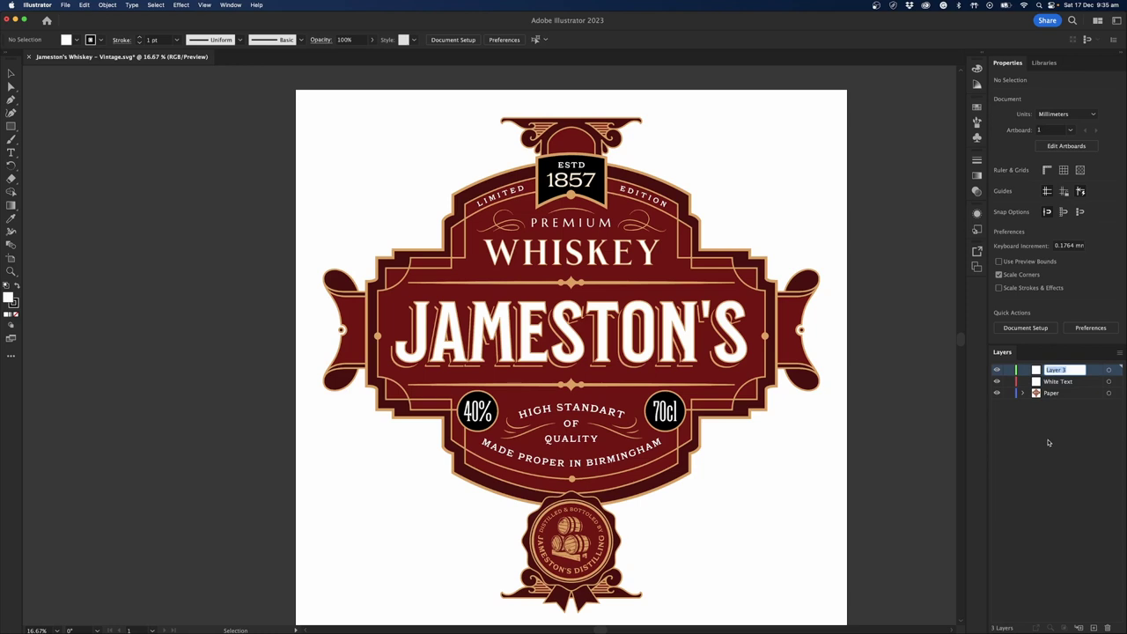
text(Silver Foil)
key(Return)
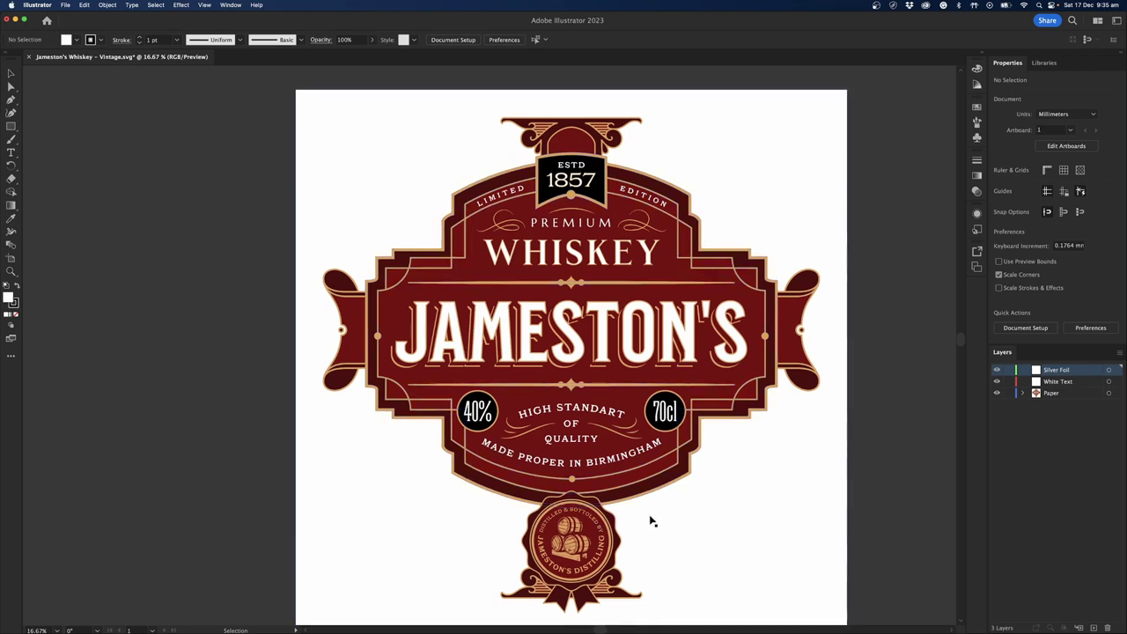
Examine the background group and look through the groups contained in the Paper layer.
drag(764, 557, 747, 540)
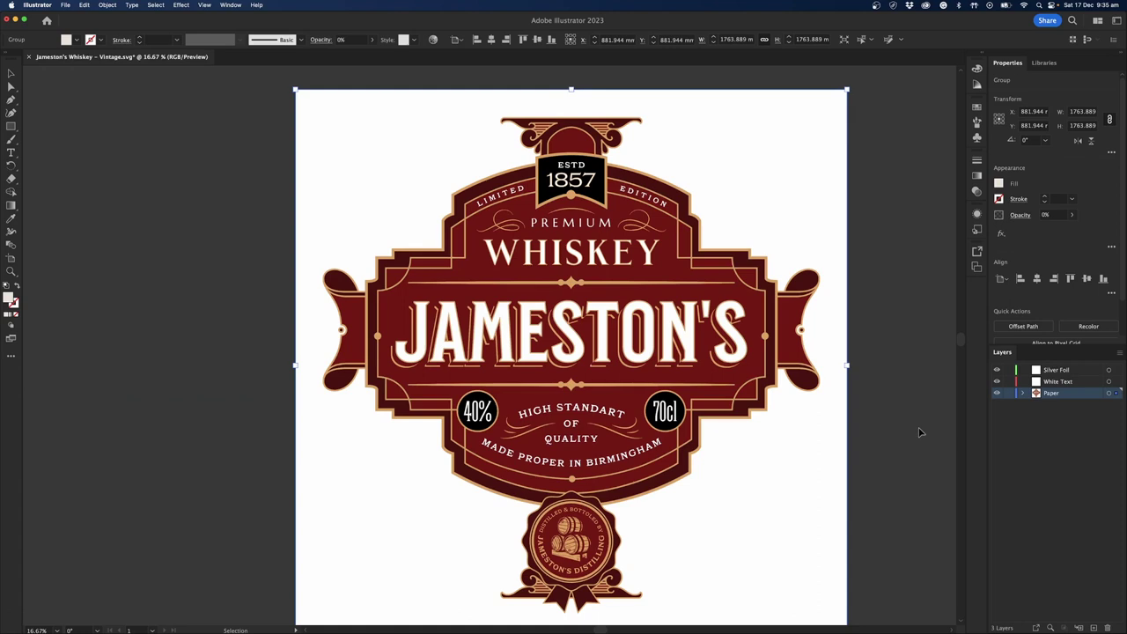
click(919, 431)
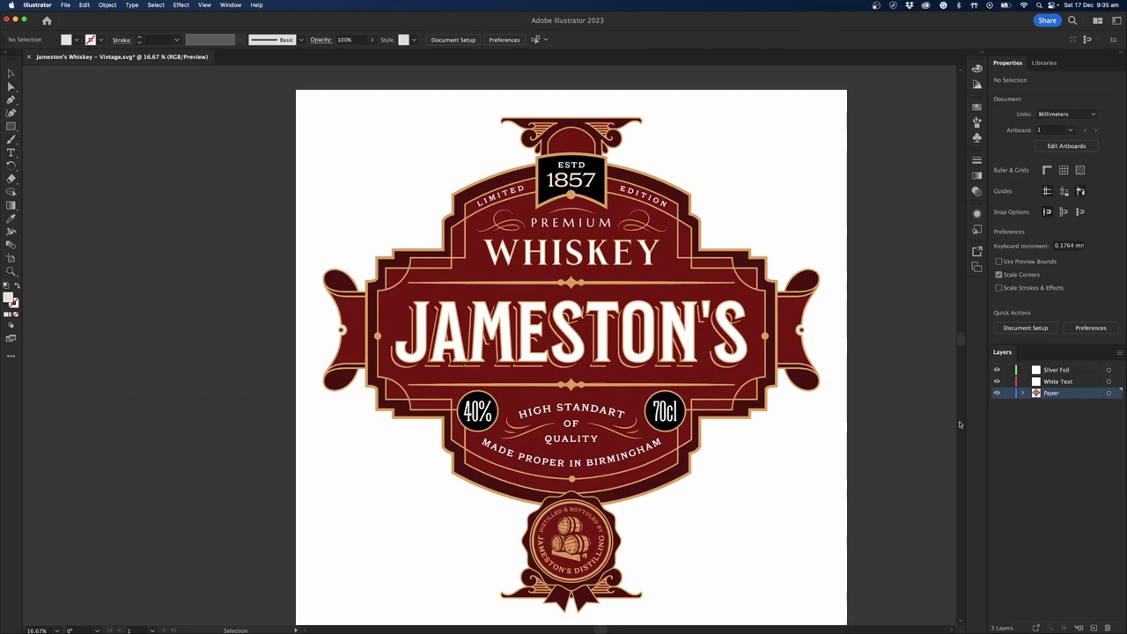
click(1022, 394)
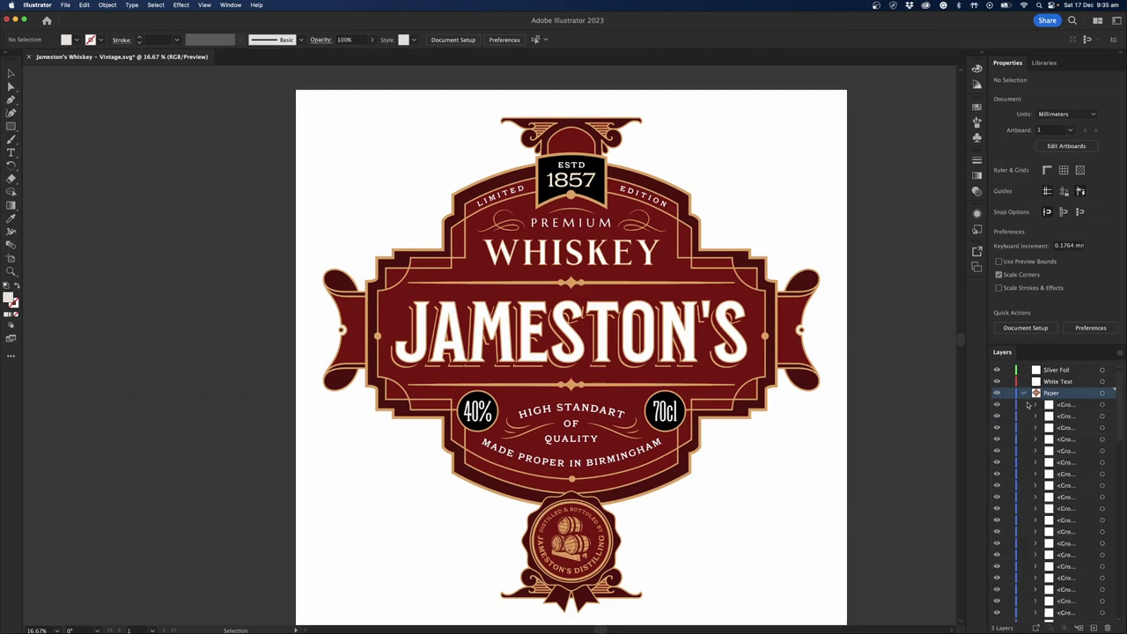
scroll(1112, 440, down, 2)
scroll(1114, 422, up, 3)
click(1022, 394)
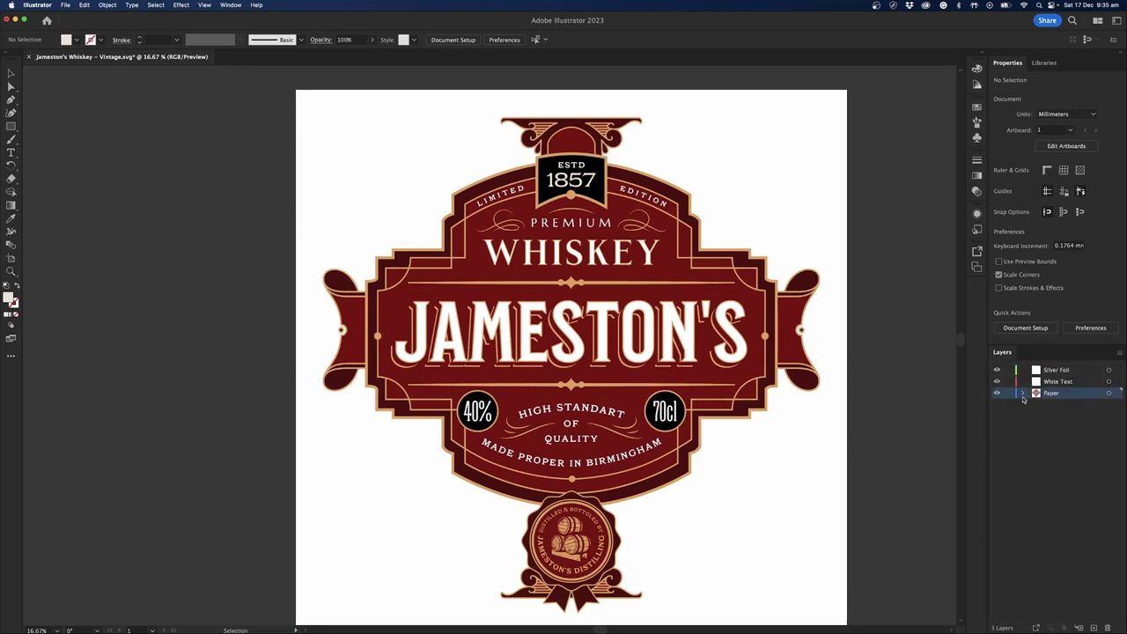
click(1022, 394)
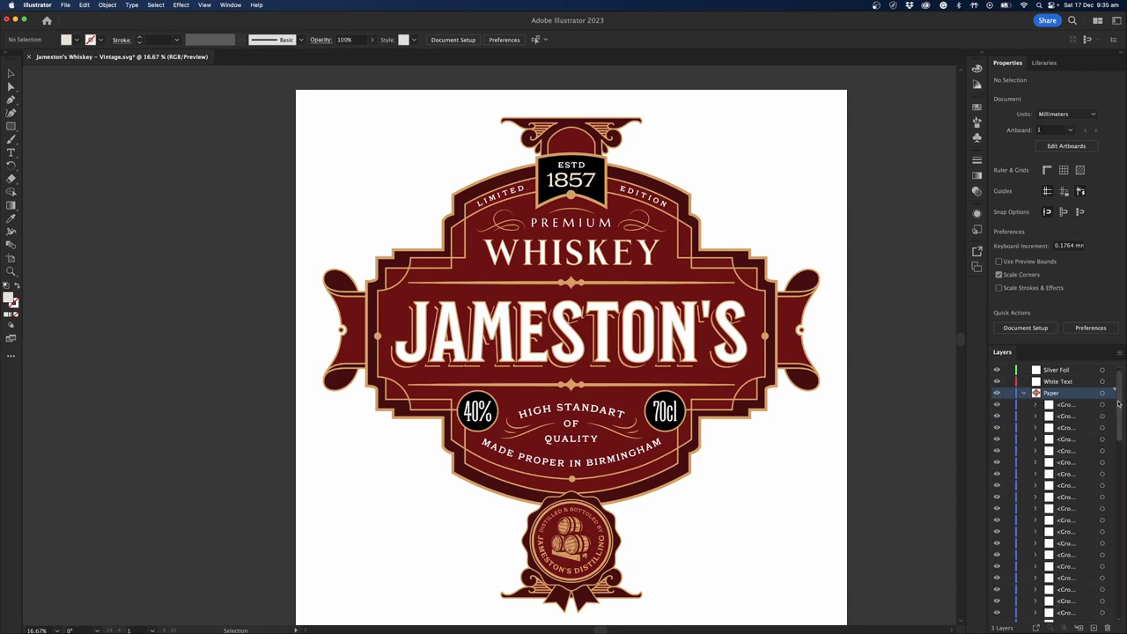
scroll(1120, 409, down, 1)
scroll(1120, 409, up, 2)
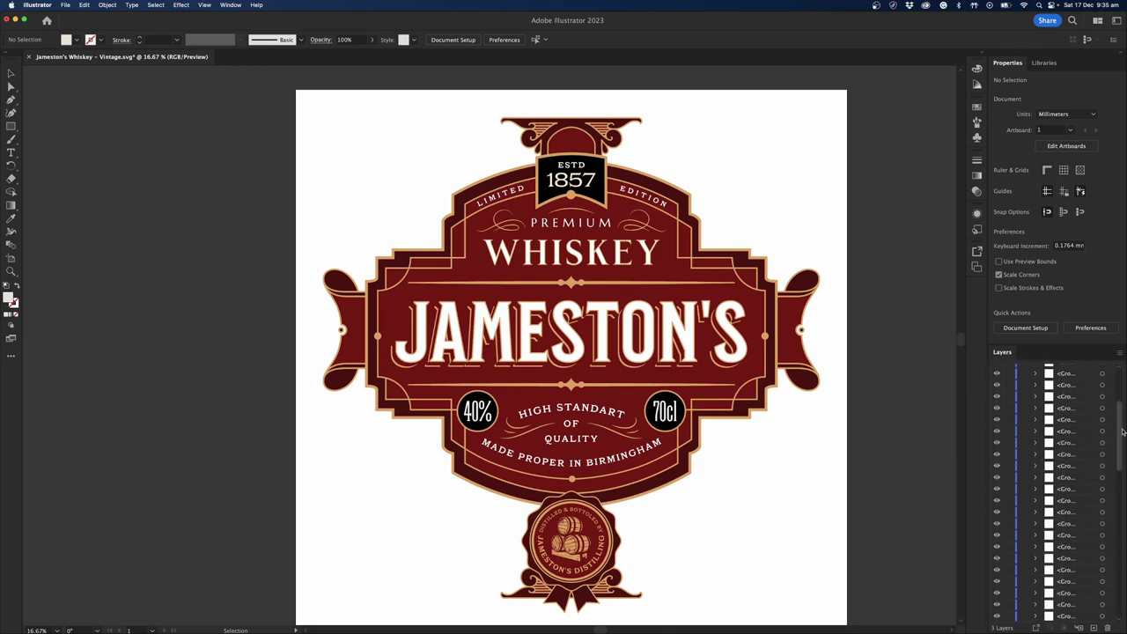
click(1023, 393)
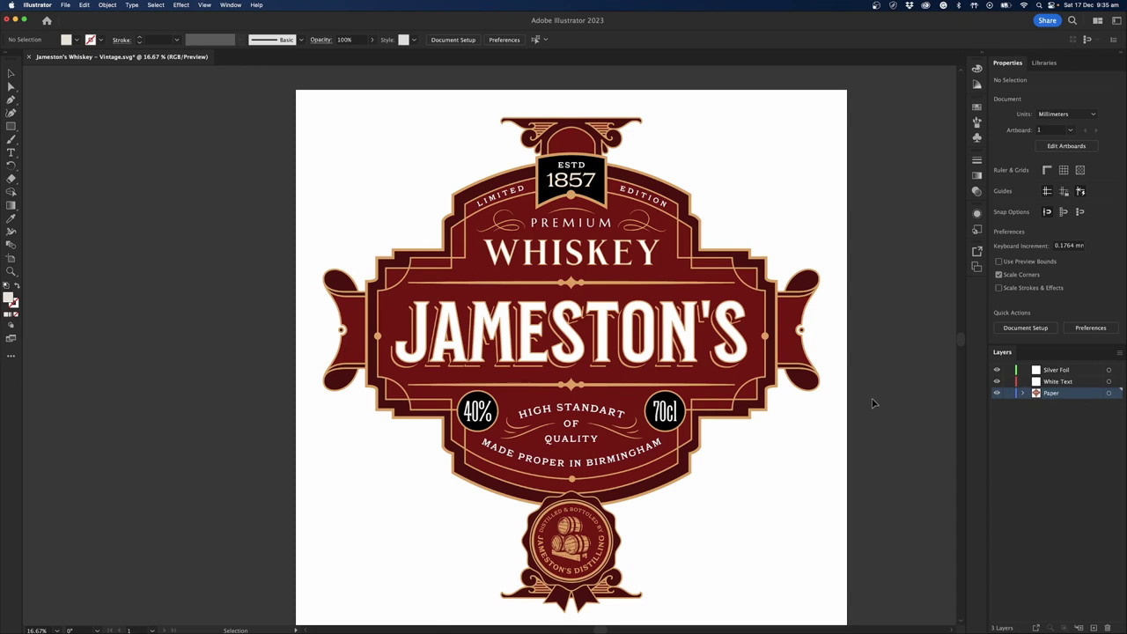
Select the label's main frame group to check how it relates to the White Text and Paper layers.
click(782, 260)
key(a)
key(v)
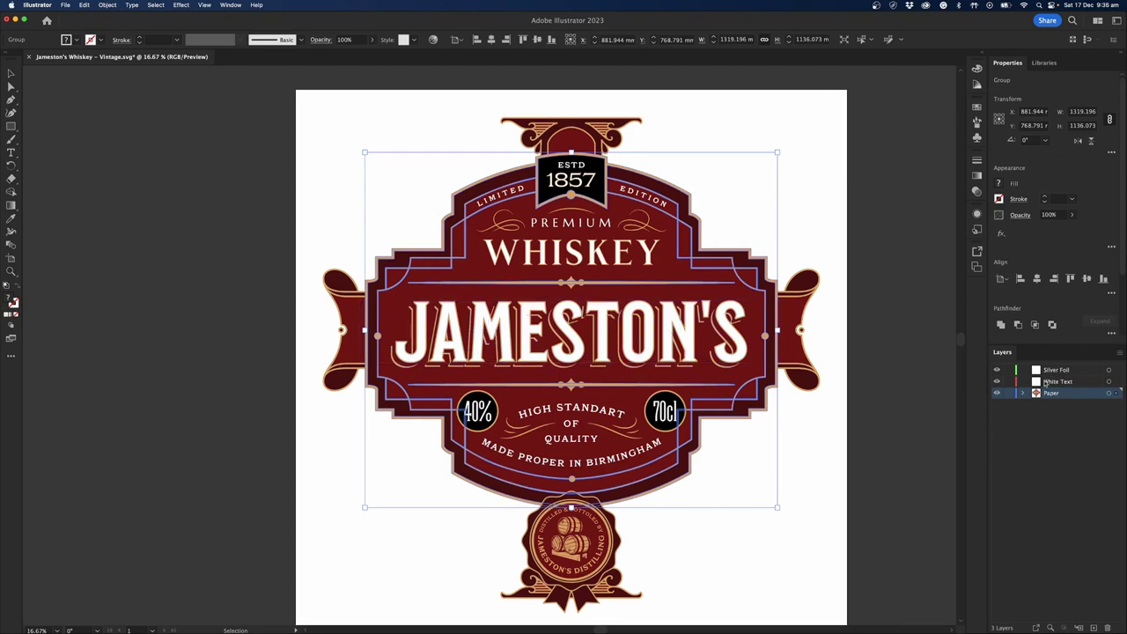
click(1063, 382)
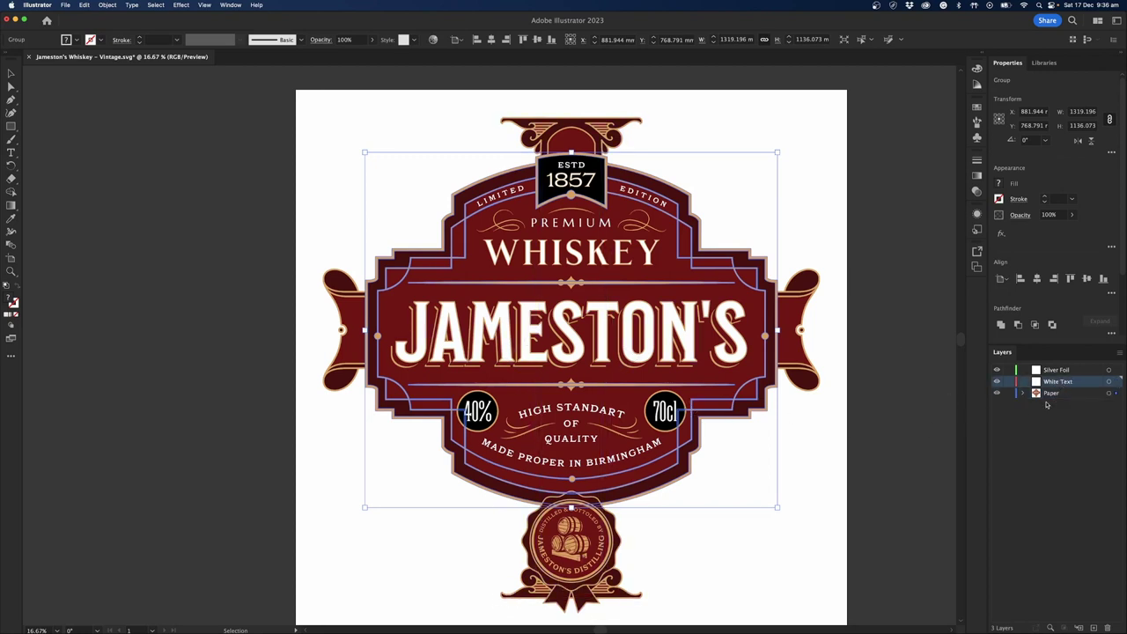
click(1052, 394)
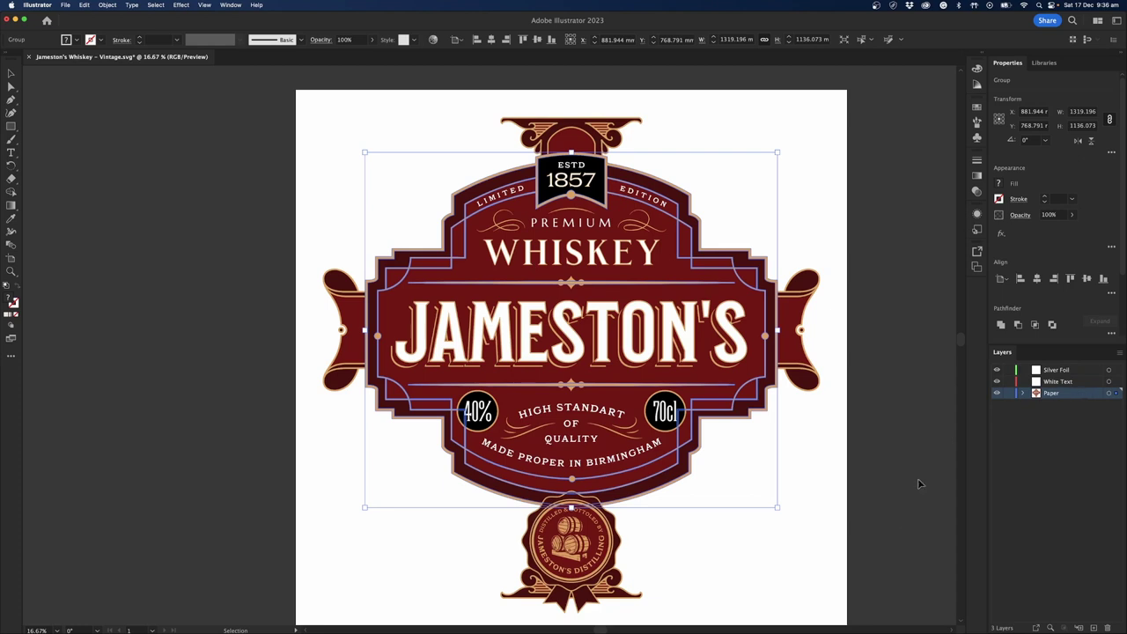
click(885, 527)
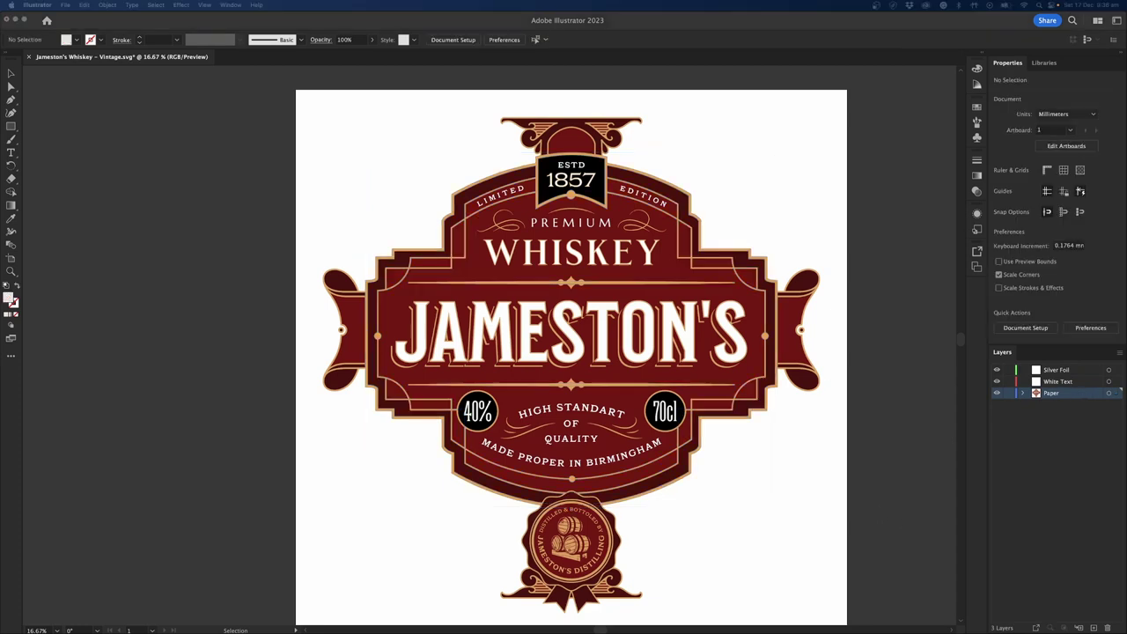
In Photoshop, set the solid colour fill to a neutral grey with 81% brightness.
key(ctrl+v)
double_click(516, 347)
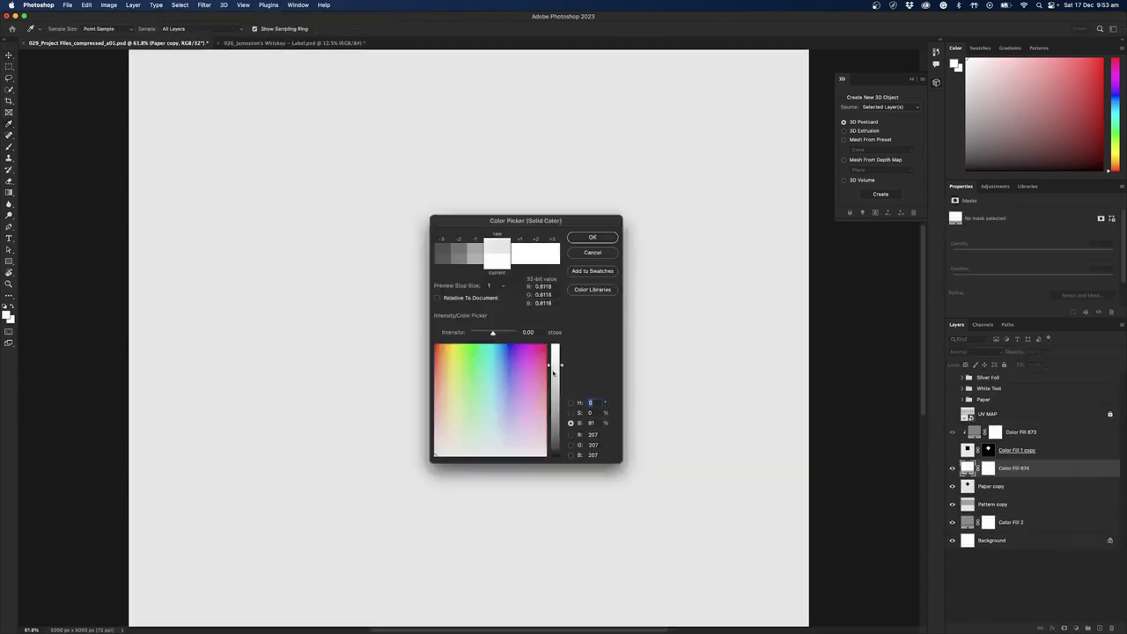
click(594, 234)
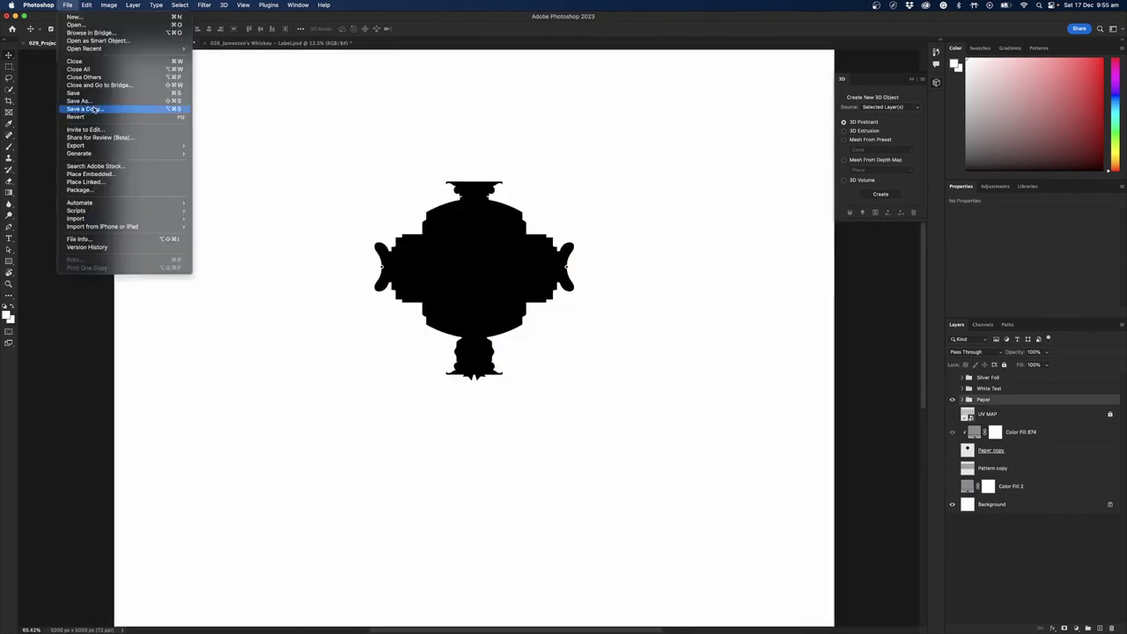
Save a copy of the Photoshop document with only the Paper group shown over the white background.
click(96, 105)
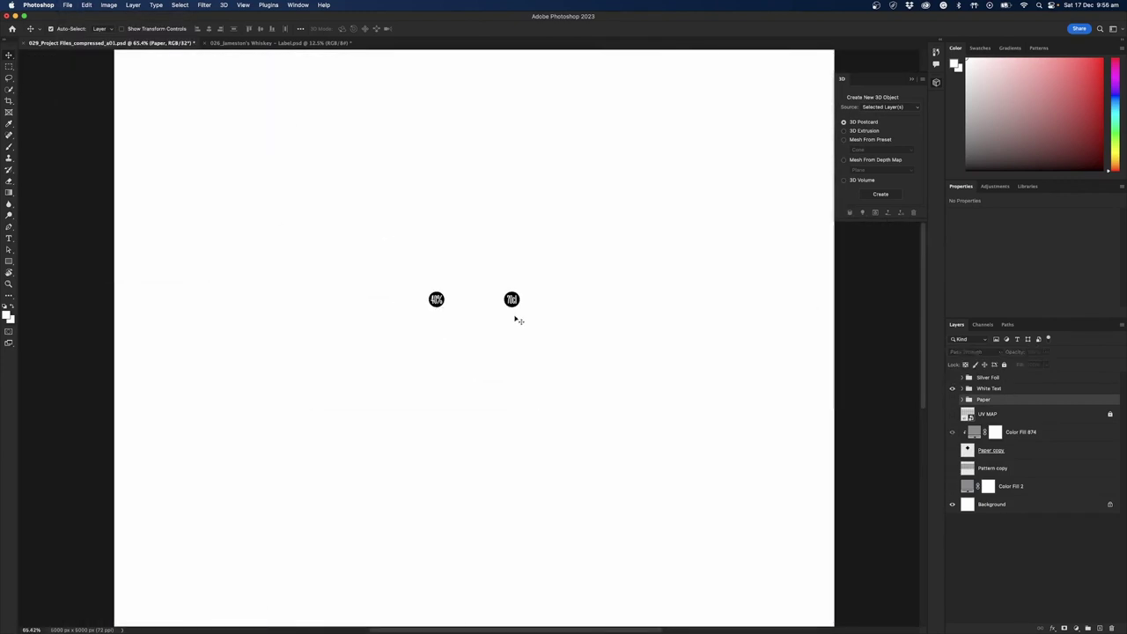
click(504, 494)
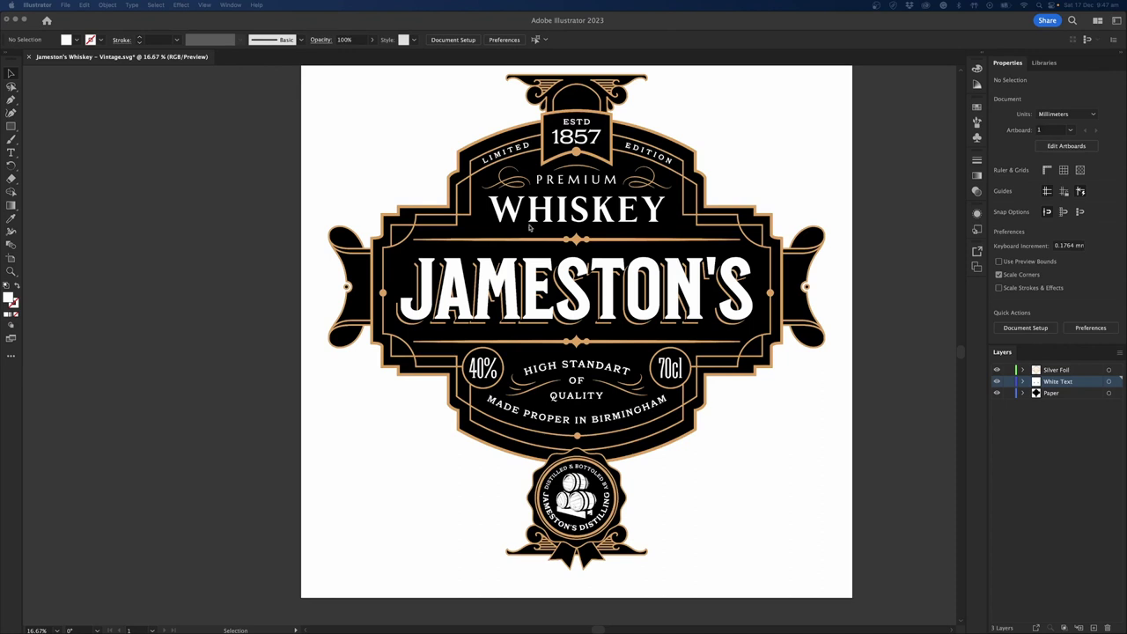
In Illustrator, save the label as an Adobe Illustrator file named Jameston's Whiskey - Label in the 06_SOFTWARE FILES/02_AI folder.
click(65, 5)
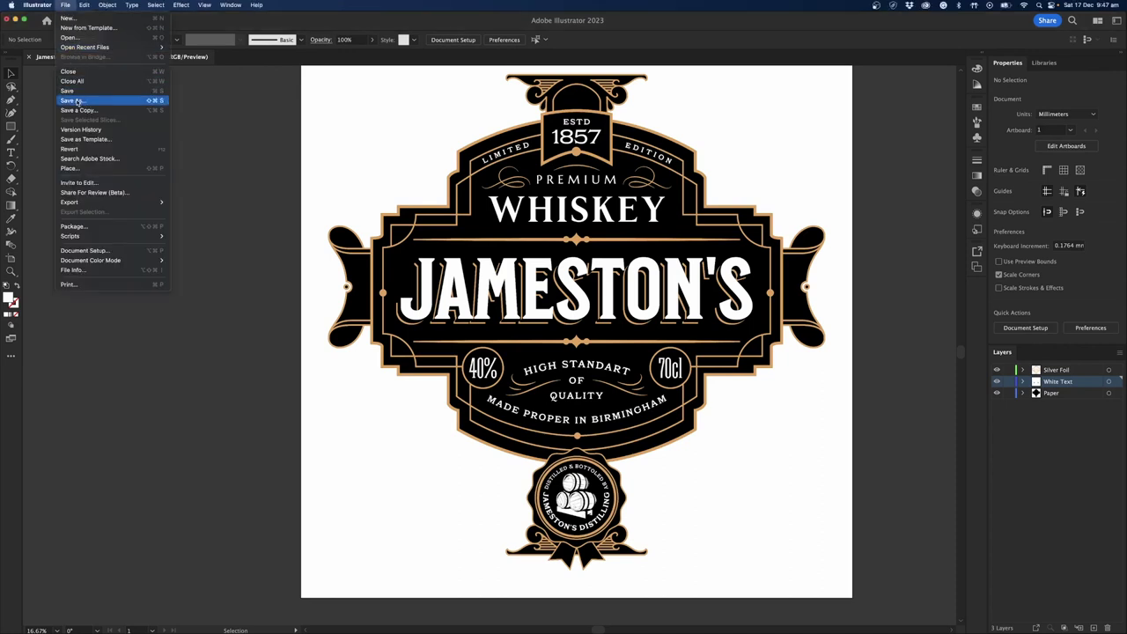
click(74, 101)
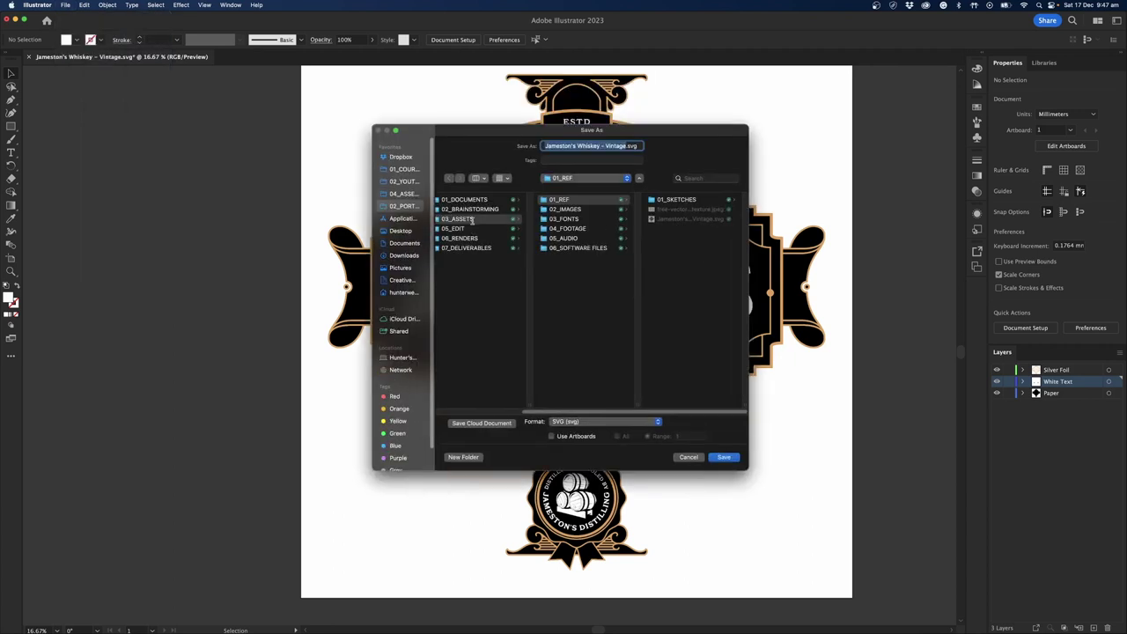
click(592, 248)
click(603, 421)
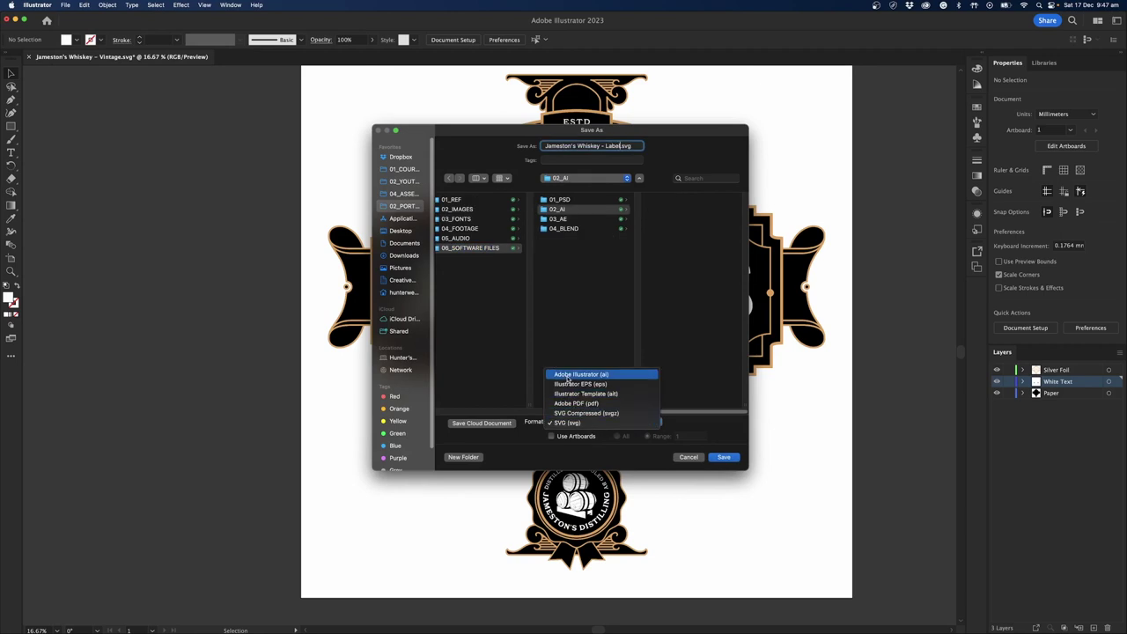
click(577, 374)
click(717, 459)
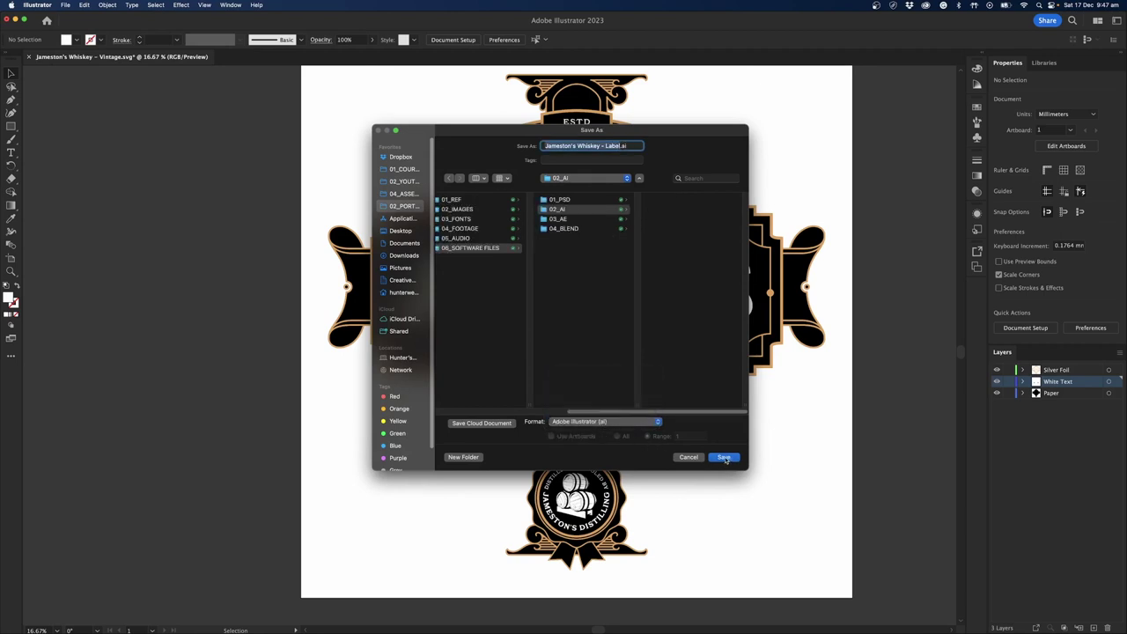
click(117, 440)
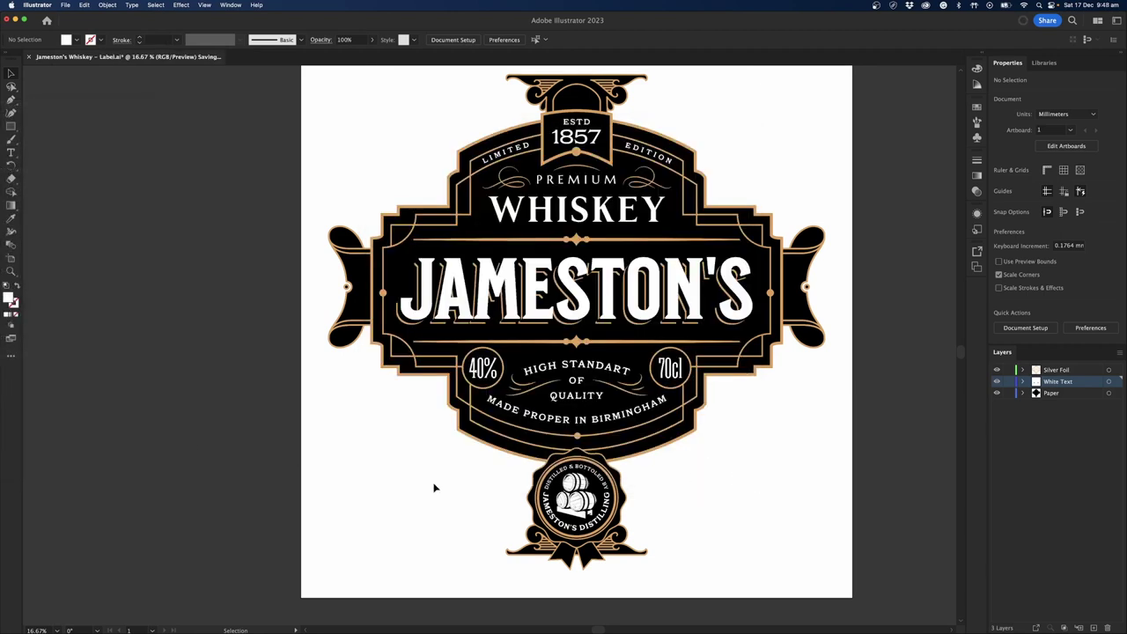
Start an Export As of the label and choose the YouTube project's 06_SOFTWARE FILES/01_PSD folder as the destination.
click(63, 4)
mouse_move(114, 202)
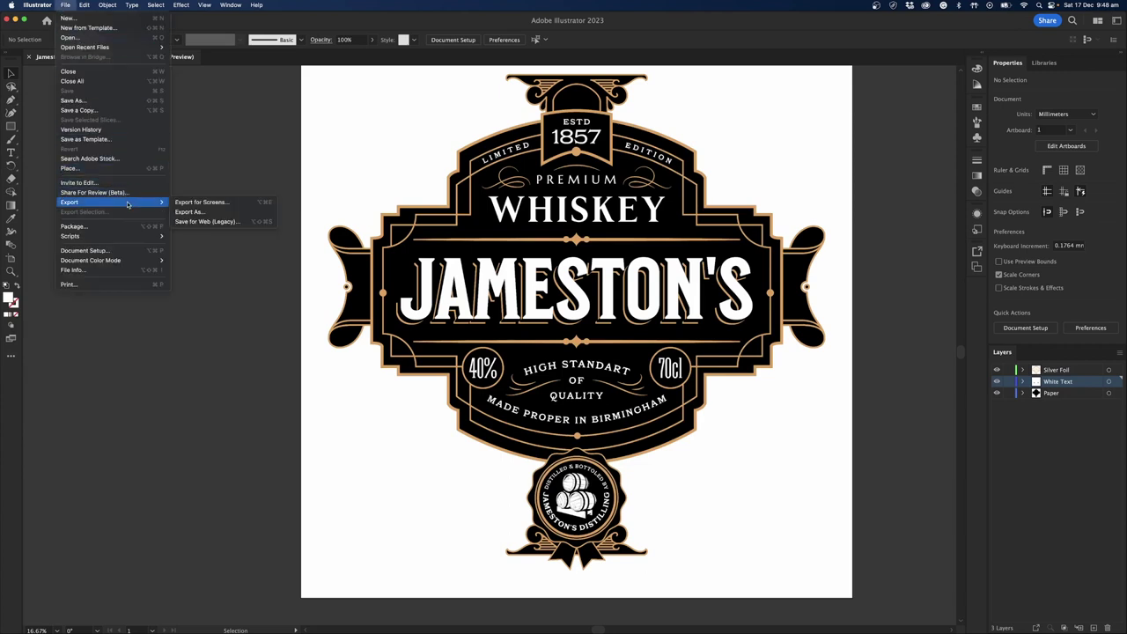
click(199, 214)
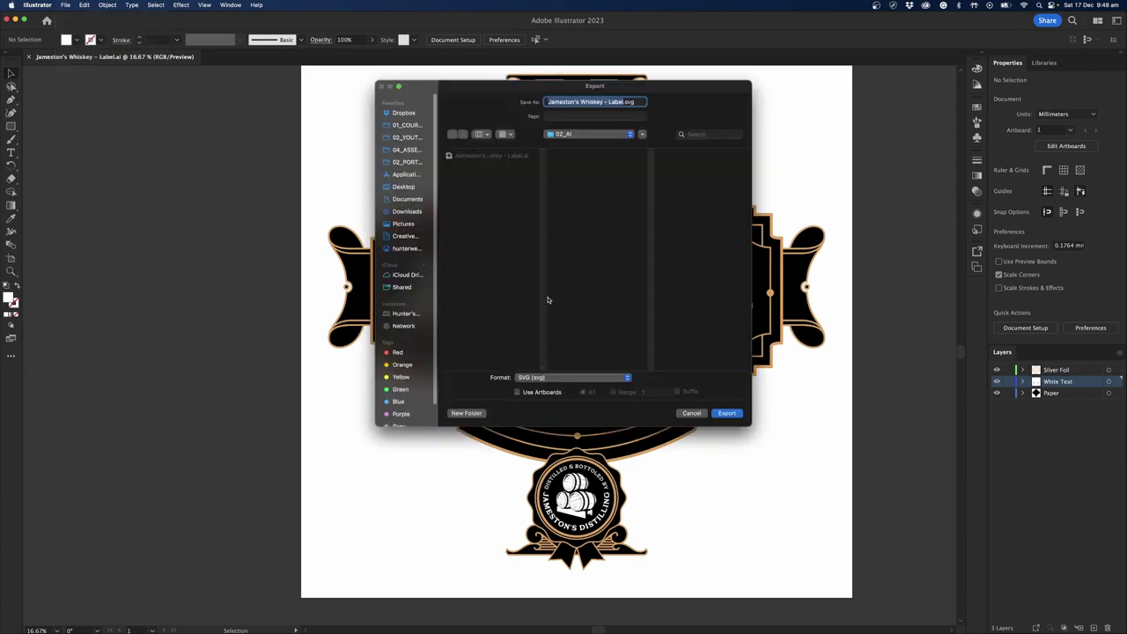
click(573, 133)
click(577, 144)
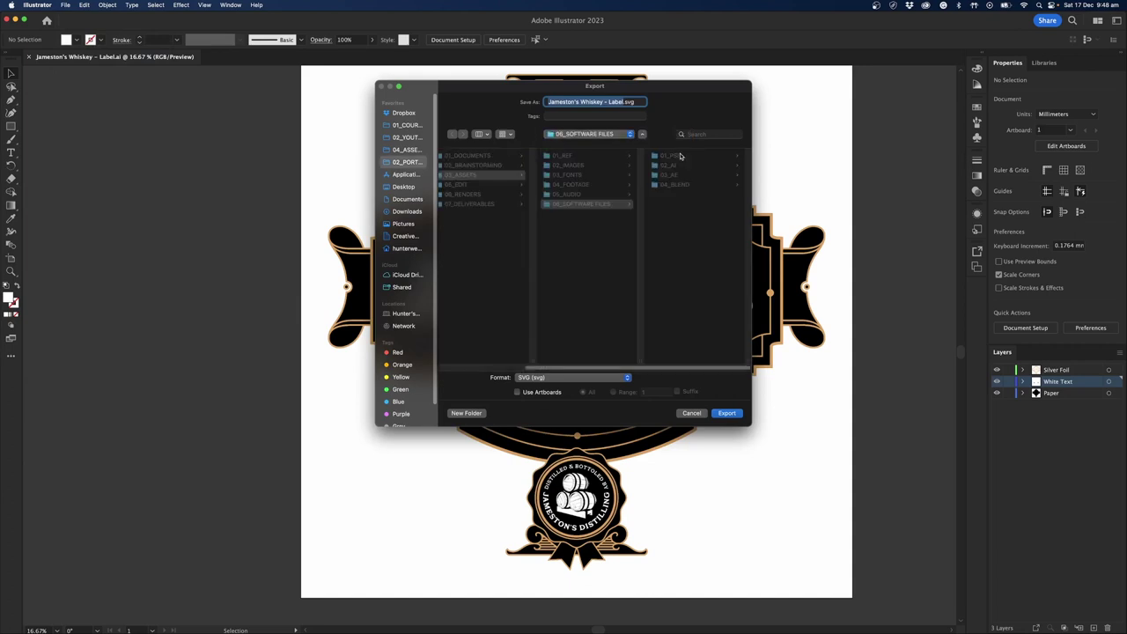
click(684, 158)
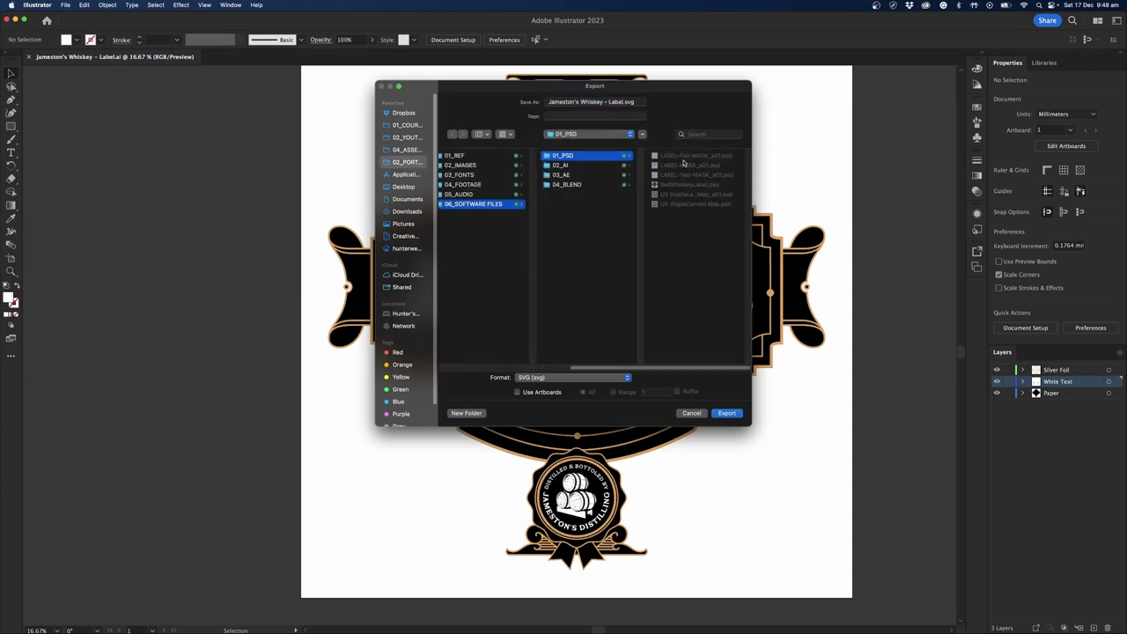
click(404, 125)
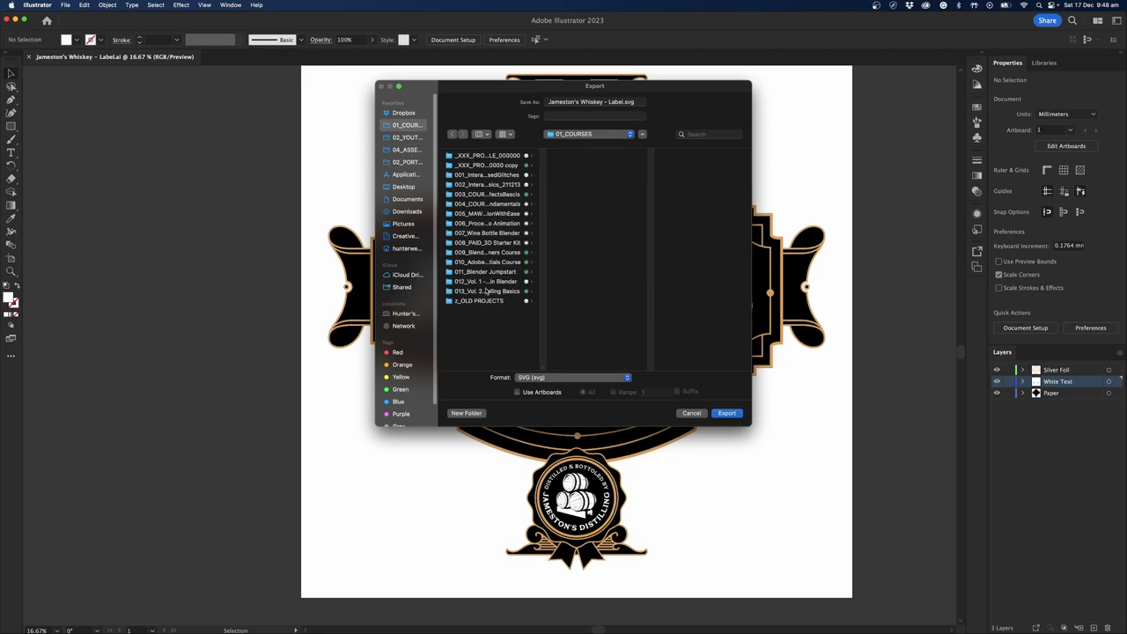
click(404, 138)
Export the label using artboards as a Photoshop PSD named 026_Jameston's Whiskey - Label, with RGB colour, 300 ppi and layers written.
click(563, 377)
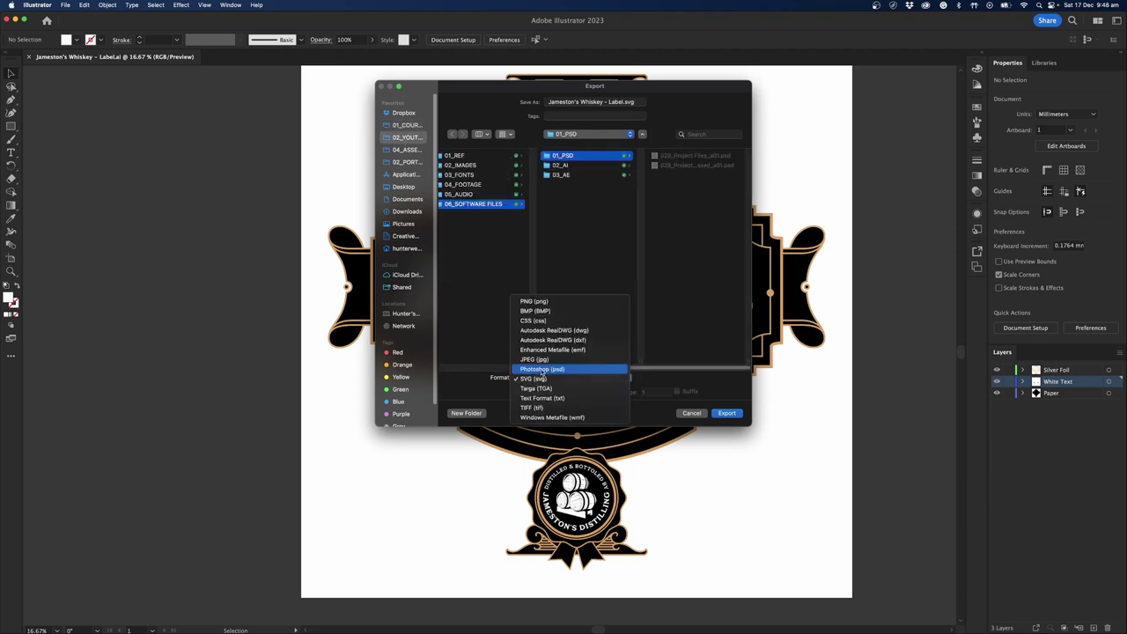
click(546, 381)
click(548, 103)
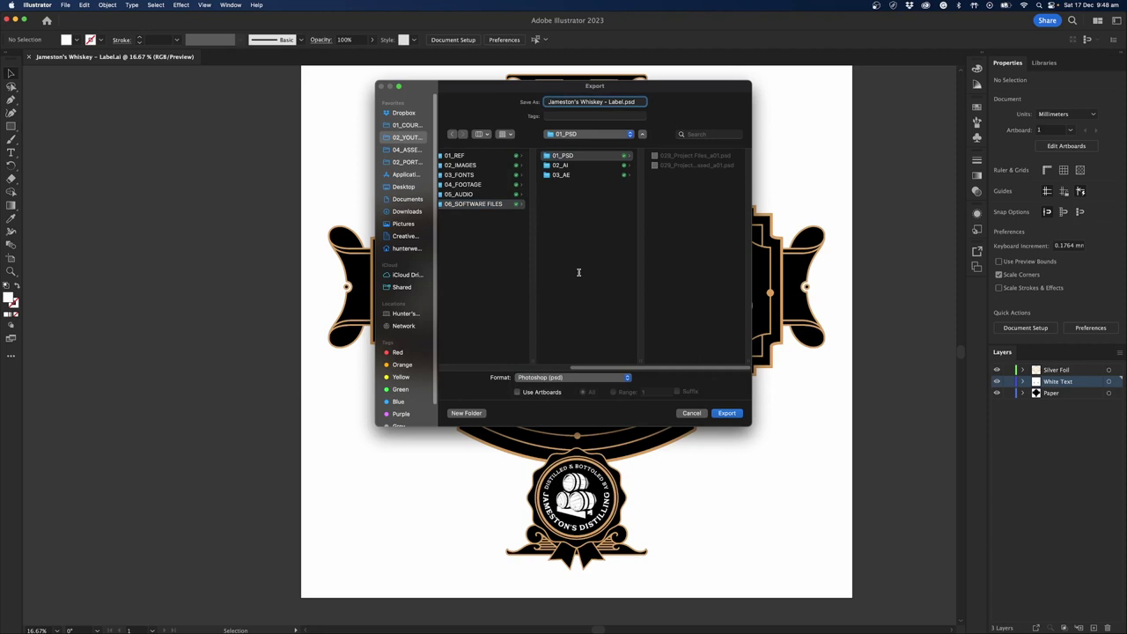
text(026_)
click(518, 392)
click(727, 413)
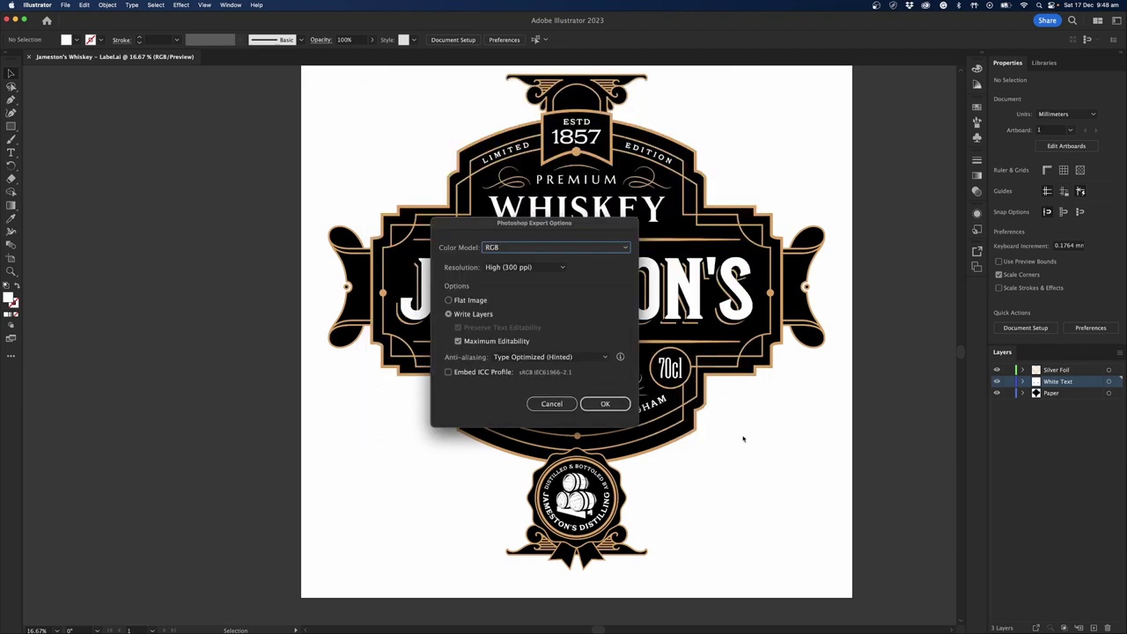
click(605, 404)
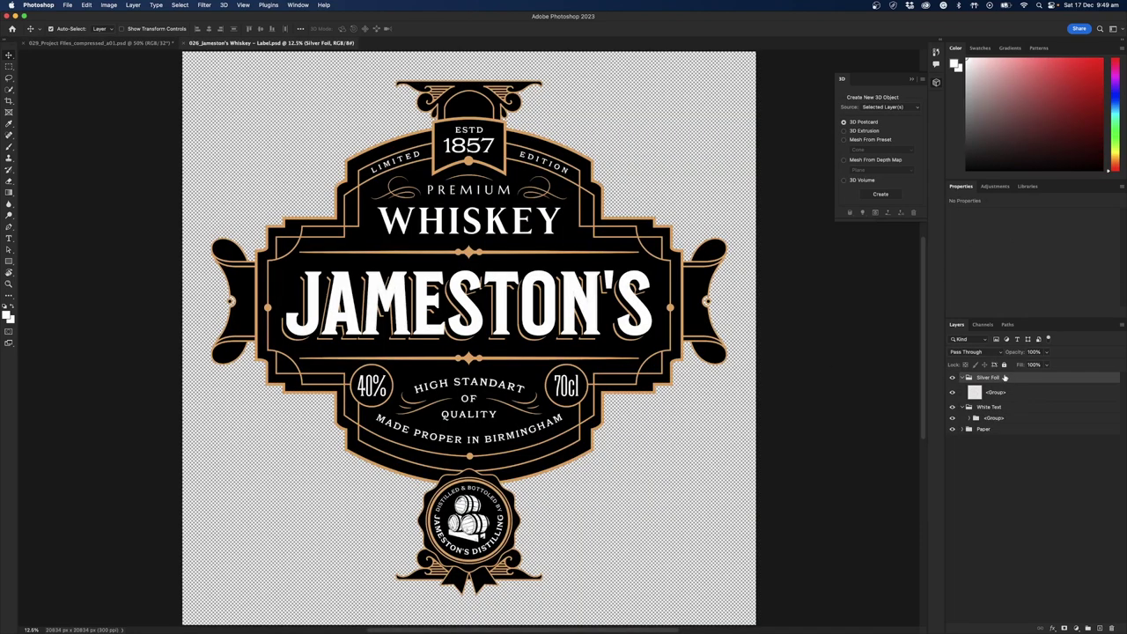
In Photoshop, collapse the Silver Foil and White Text groups in the exported label document.
click(965, 376)
click(968, 392)
click(1016, 420)
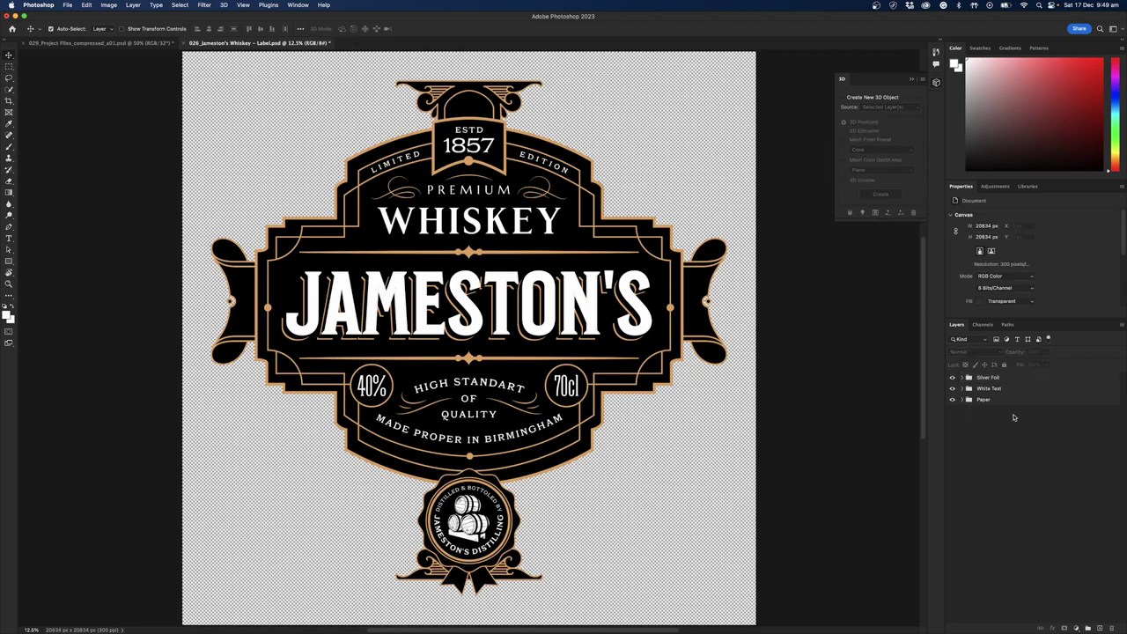
Copy the Silver Foil, White Text and Paper groups and paste them in place into 029_Project Files_compressed_a01.psd.
click(979, 378)
shift+click(977, 398)
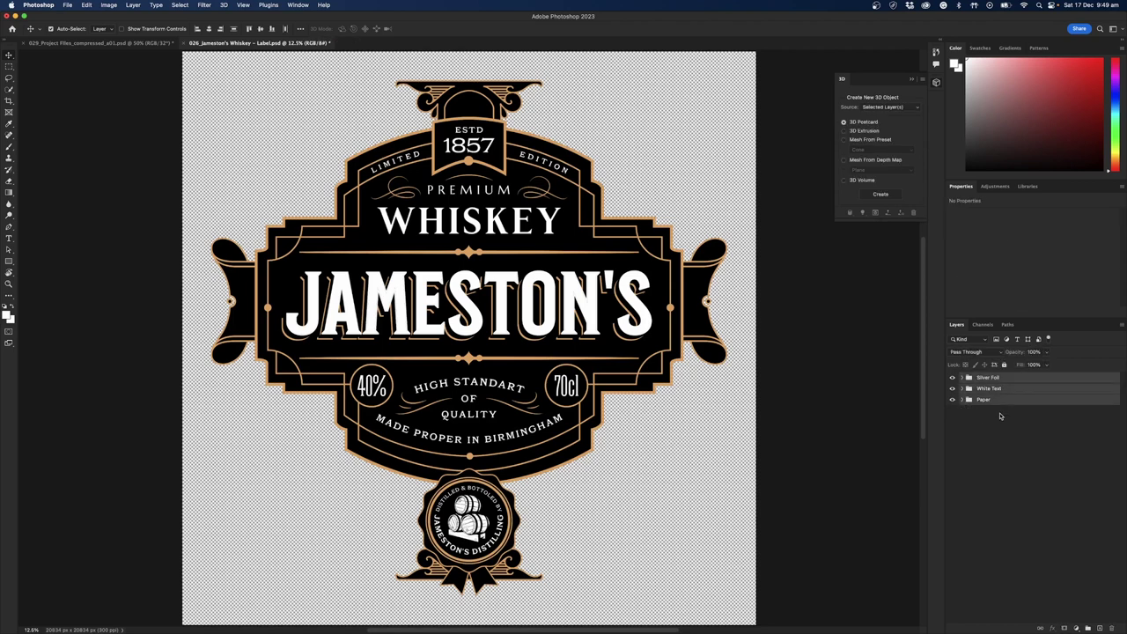
click(129, 44)
click(86, 5)
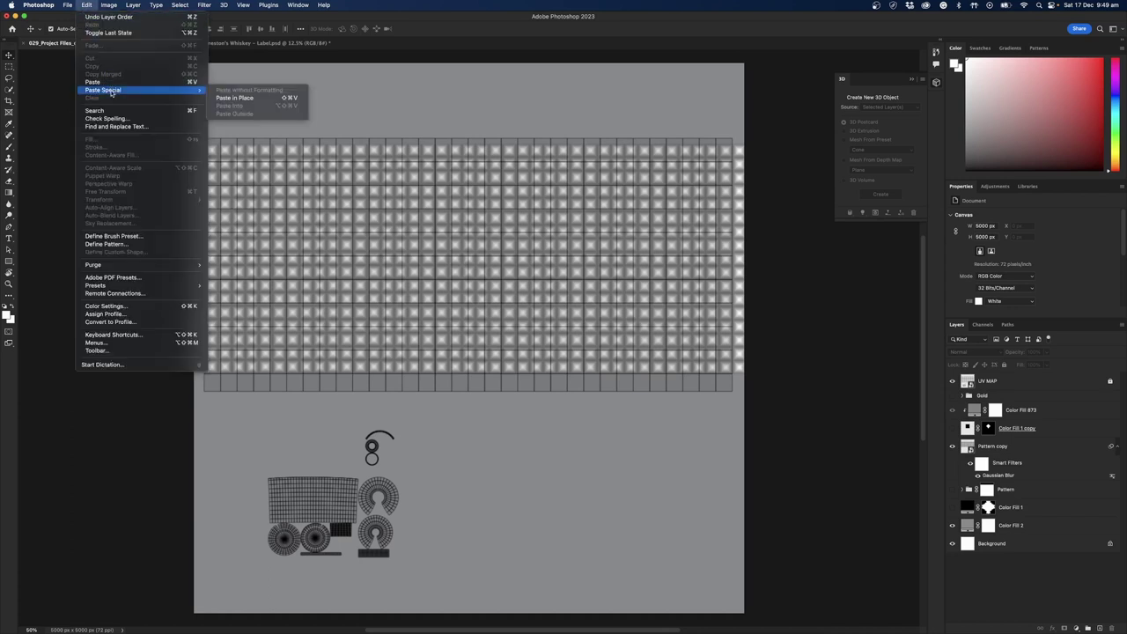
mouse_move(120, 91)
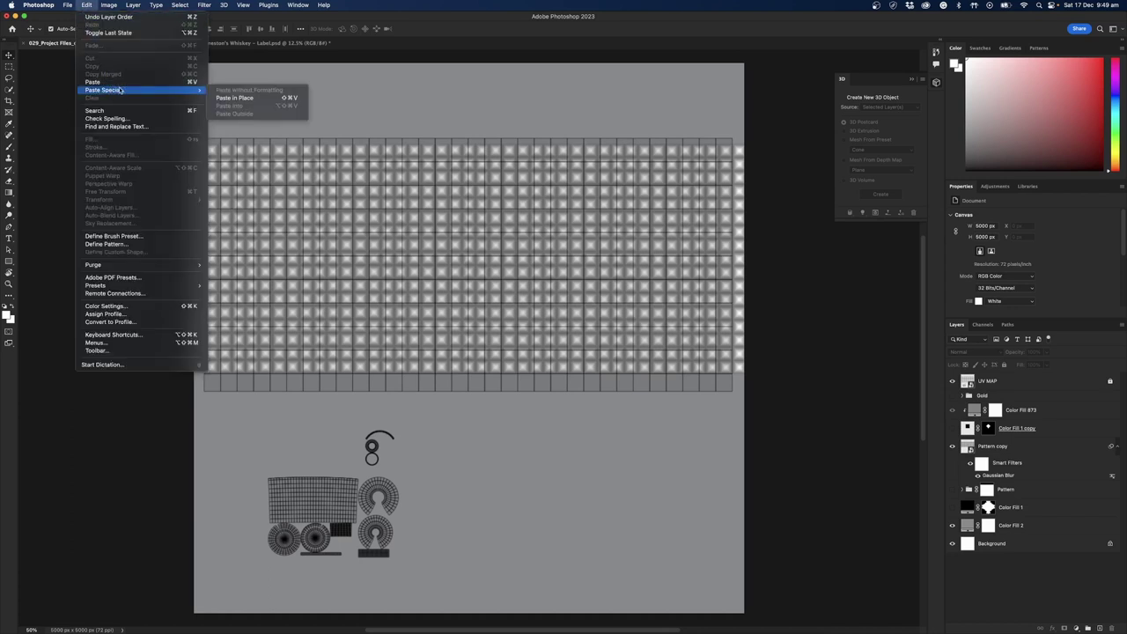
click(237, 99)
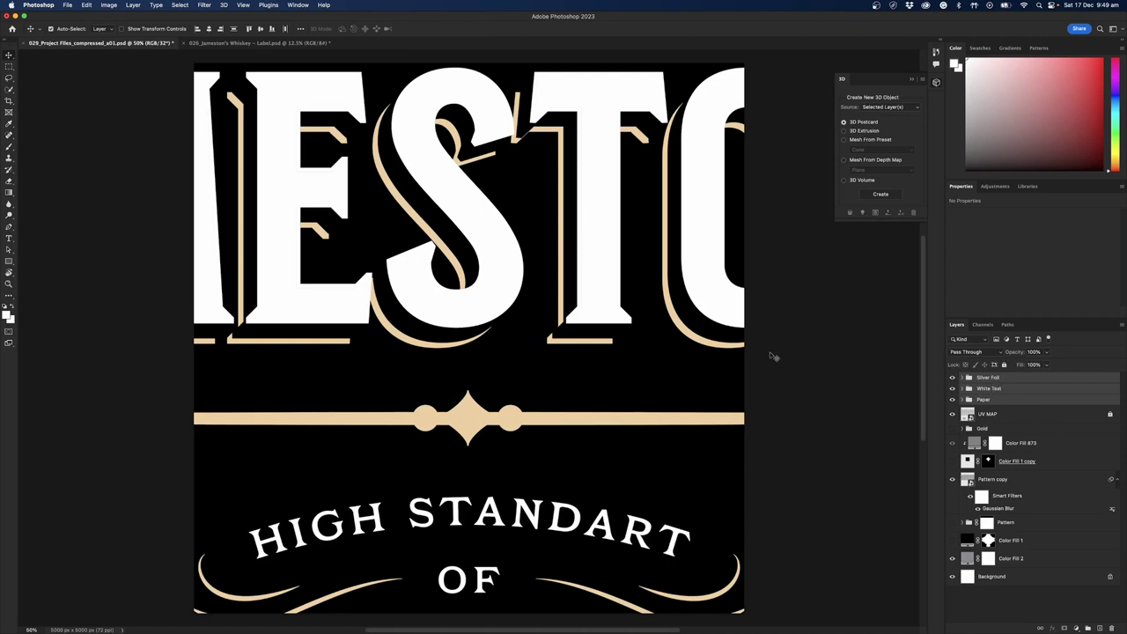
Scale the three pasted label groups proportionally about their centre to about 10.2%.
key(super)
key(super+t)
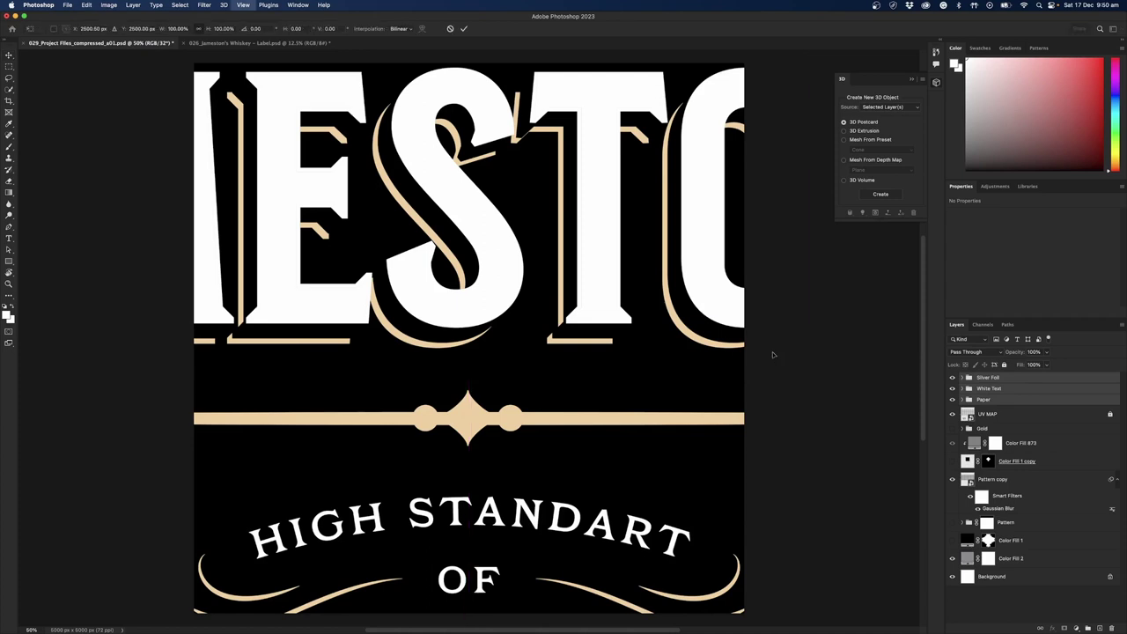
key(super+minus)
key(super+minus)
key(super+minus)
key(super+minus)
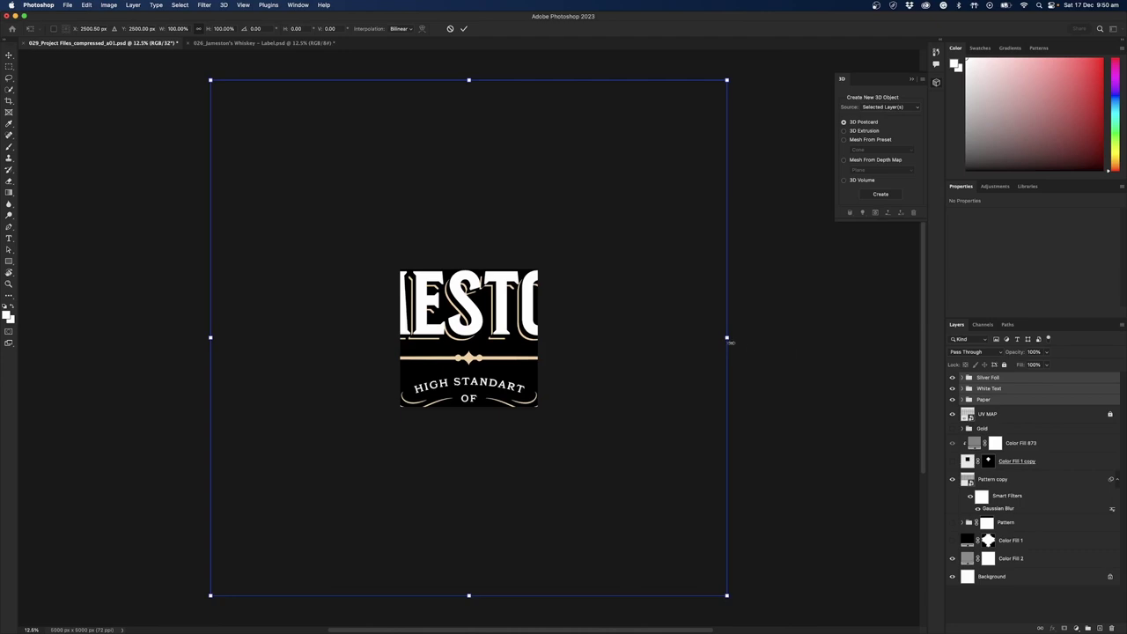
alt+drag(728, 337, 494, 337)
key(super+plus)
key(super+plus)
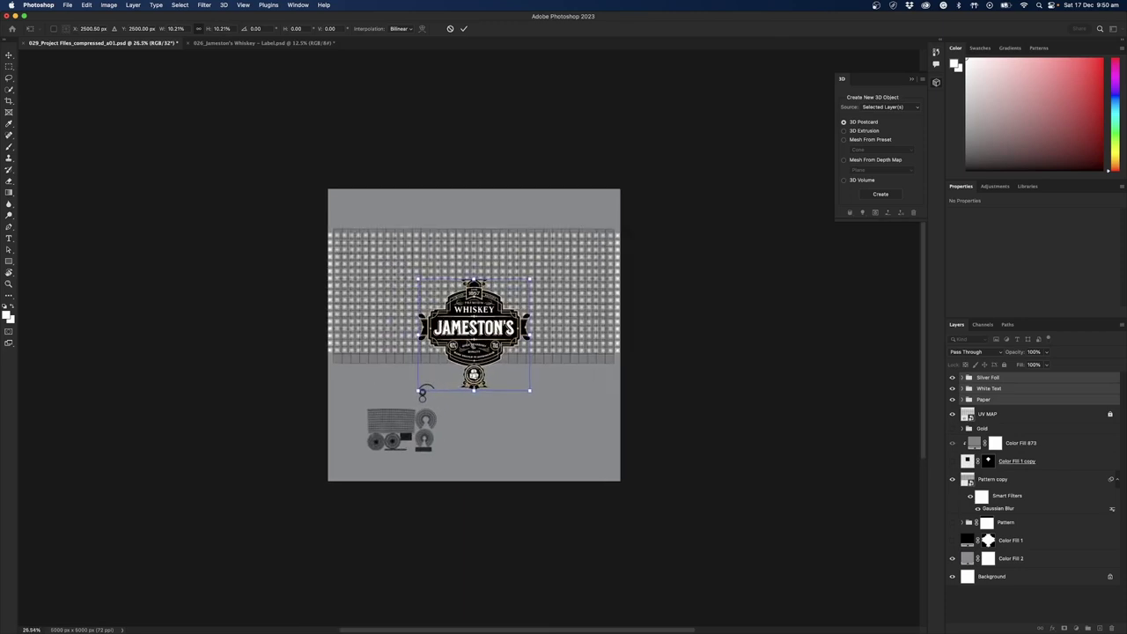
alt+scroll(587, 374, up, 3)
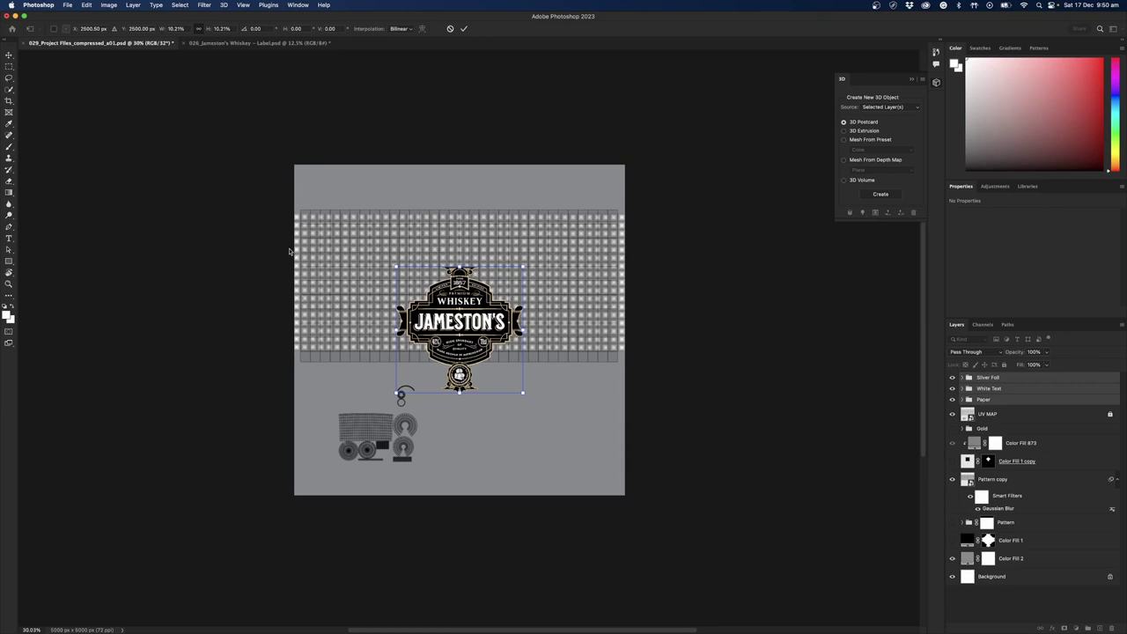
Hide the UV MAP layer and rasterize the Pattern copy smart object.
click(951, 413)
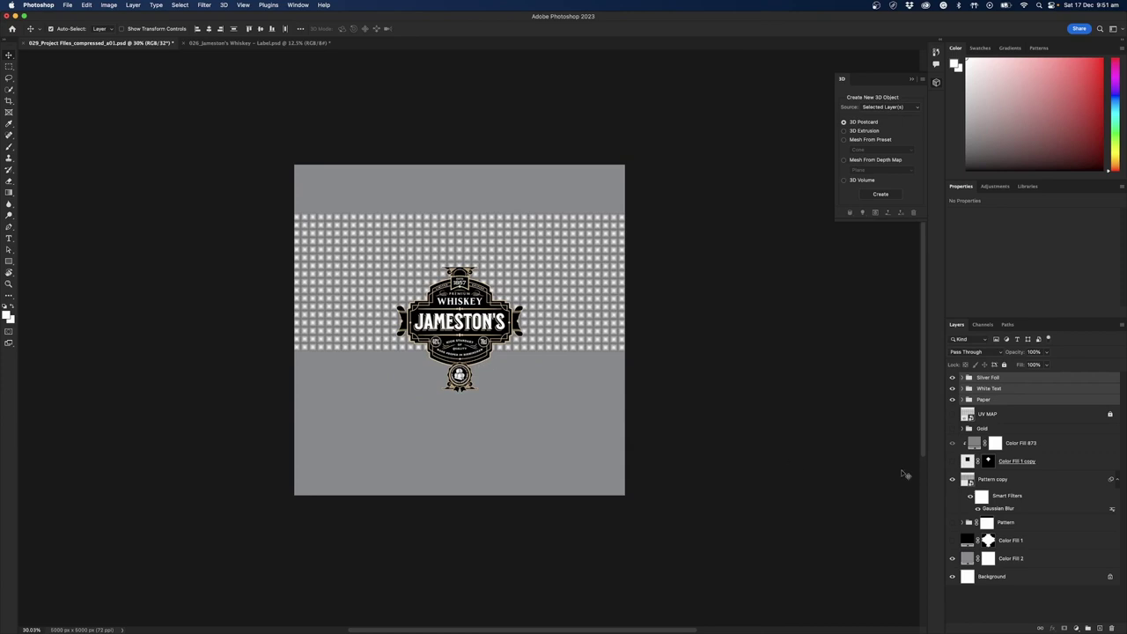
click(1027, 482)
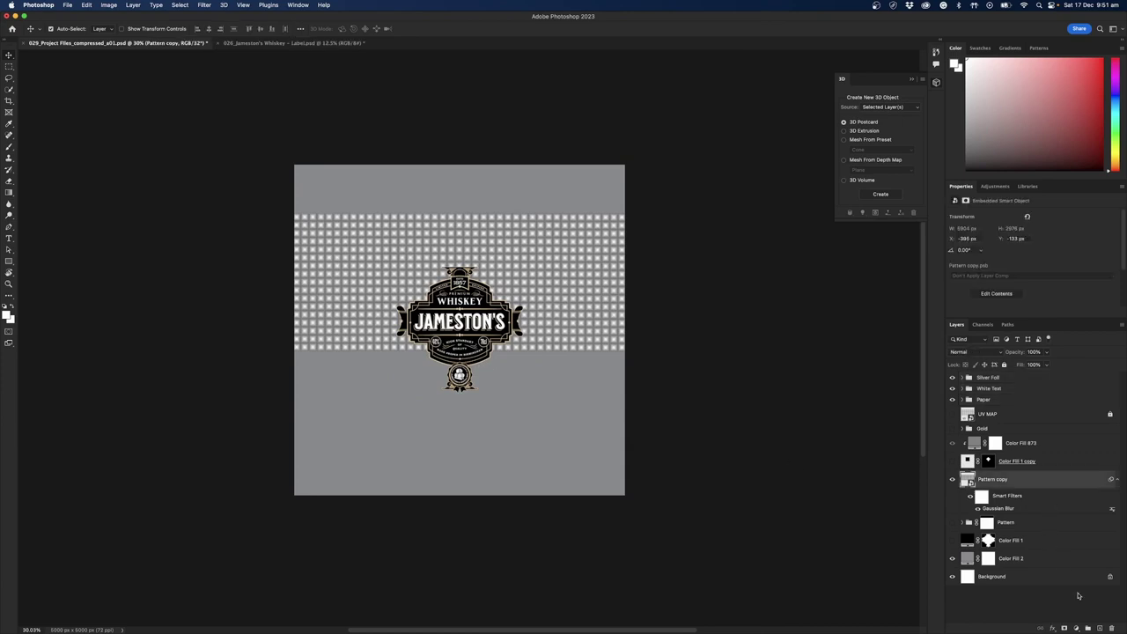
right_click(1034, 486)
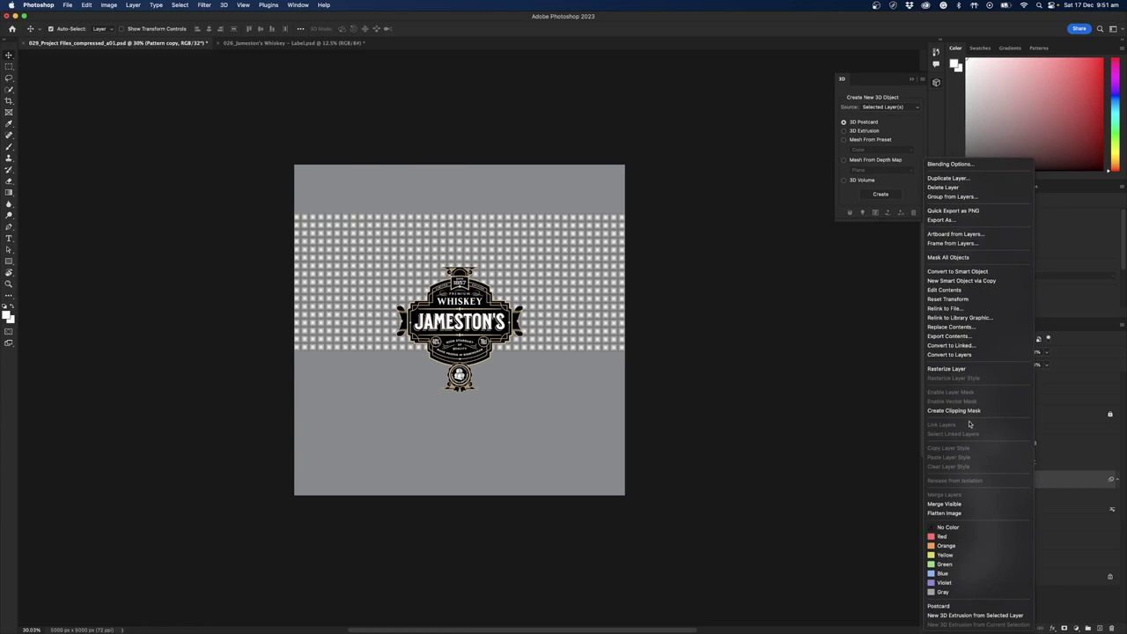
click(947, 370)
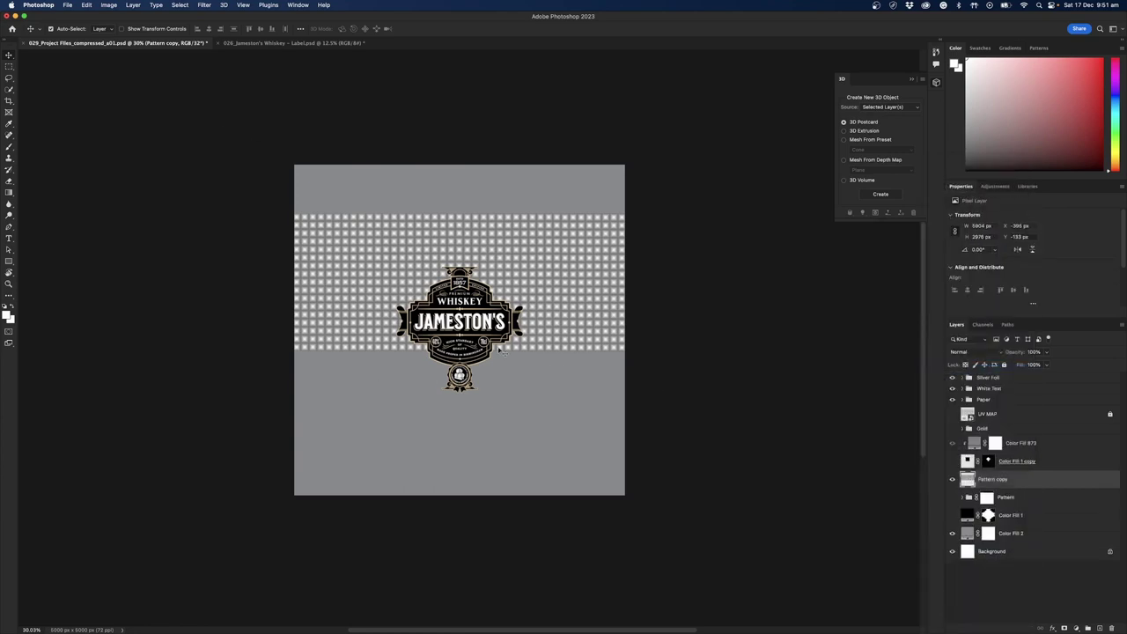
Move the three label groups up to the middle of the pattern band and scale them to about 72%.
click(1003, 377)
shift+click(995, 398)
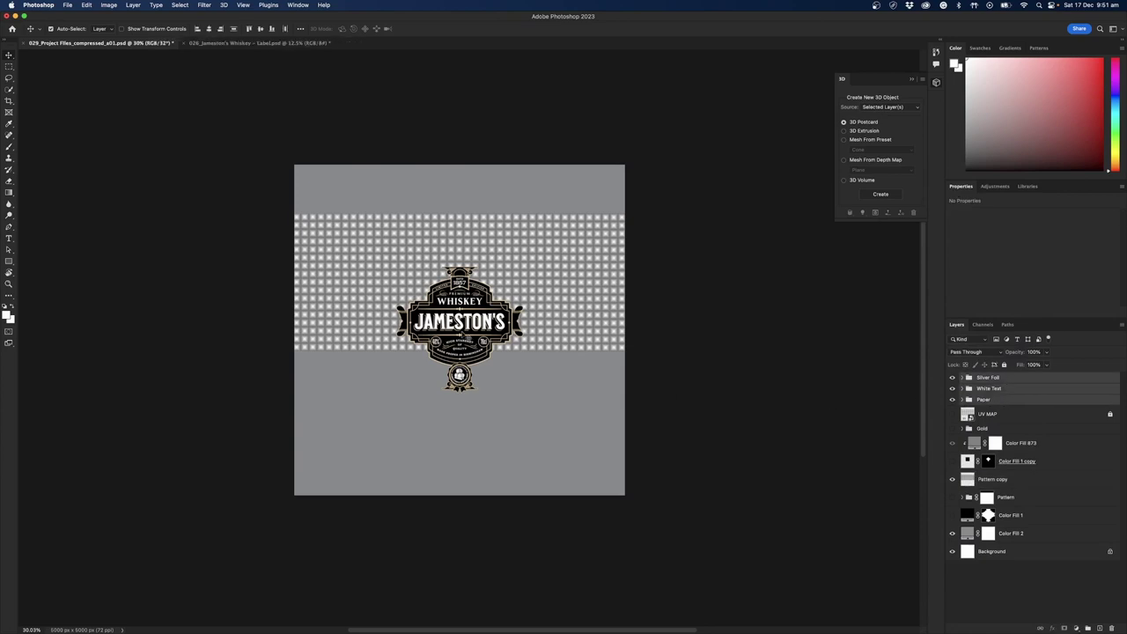
key(super+t)
drag(459, 330, 458, 284)
alt+drag(459, 350, 458, 324)
alt+scroll(446, 278, up, 2)
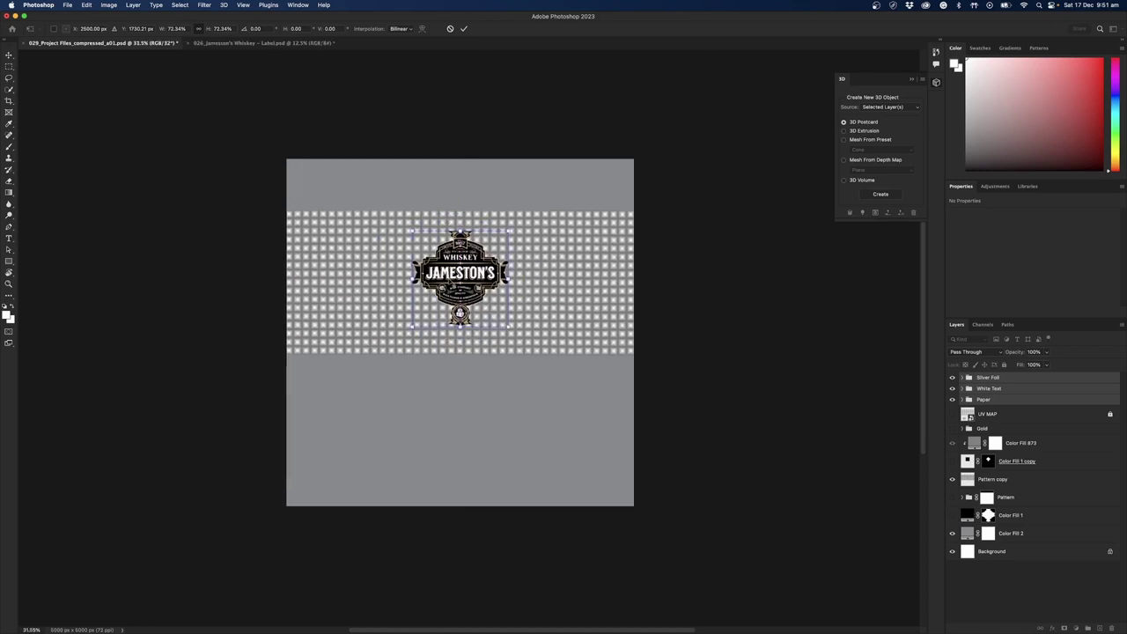
alt+scroll(452, 284, up, 3)
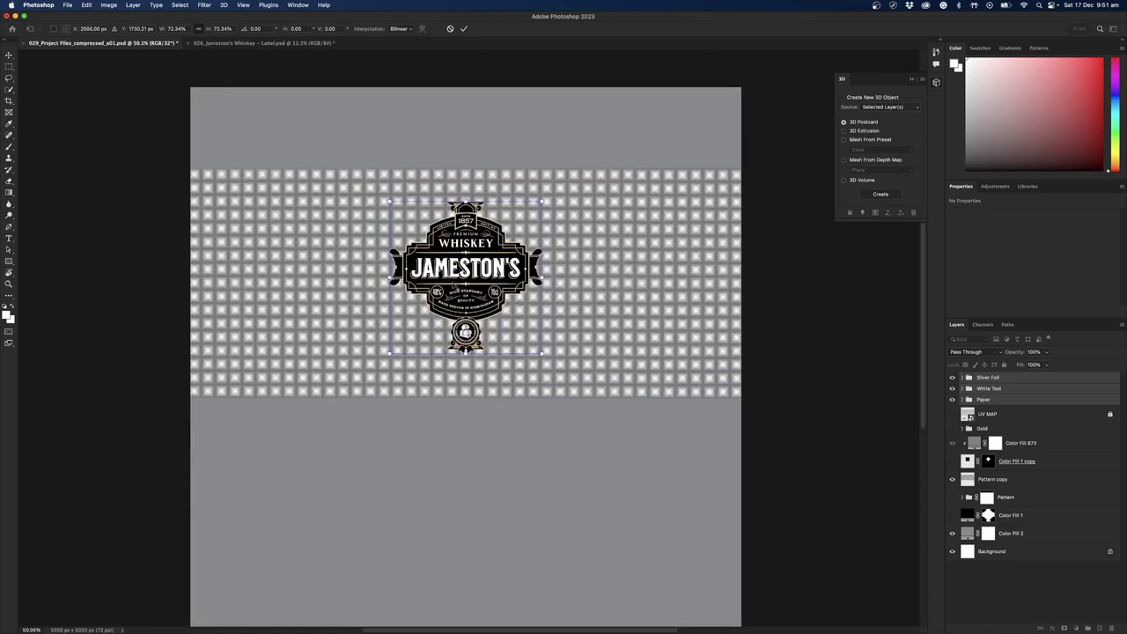
alt+scroll(448, 288, up, 1)
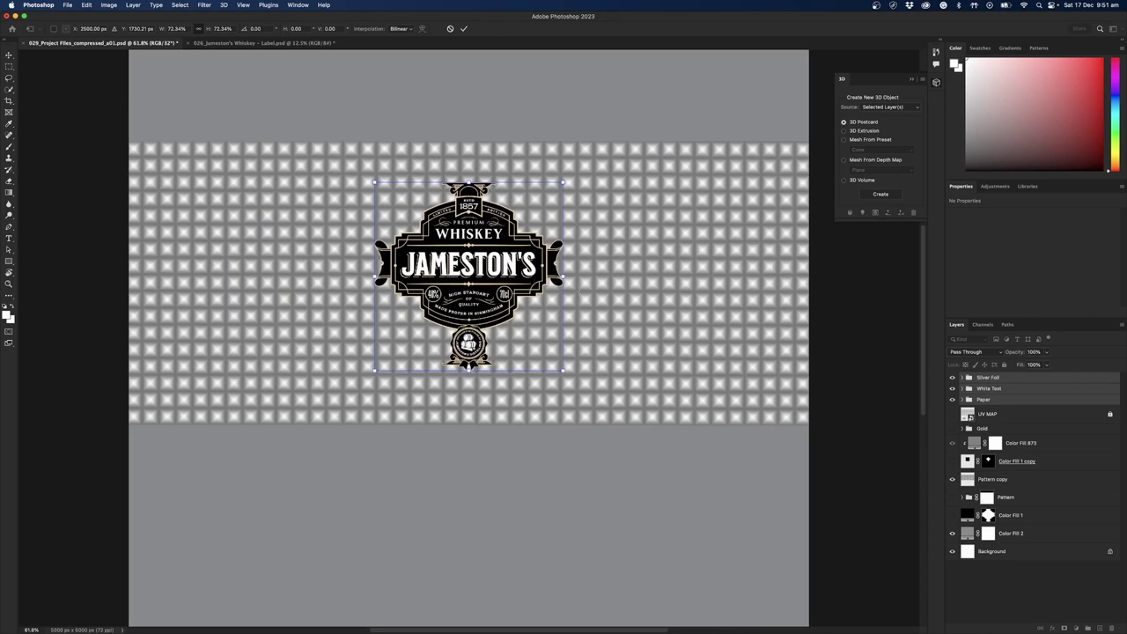
Duplicate the Paper group and place the copy directly below the Gold group.
click(979, 400)
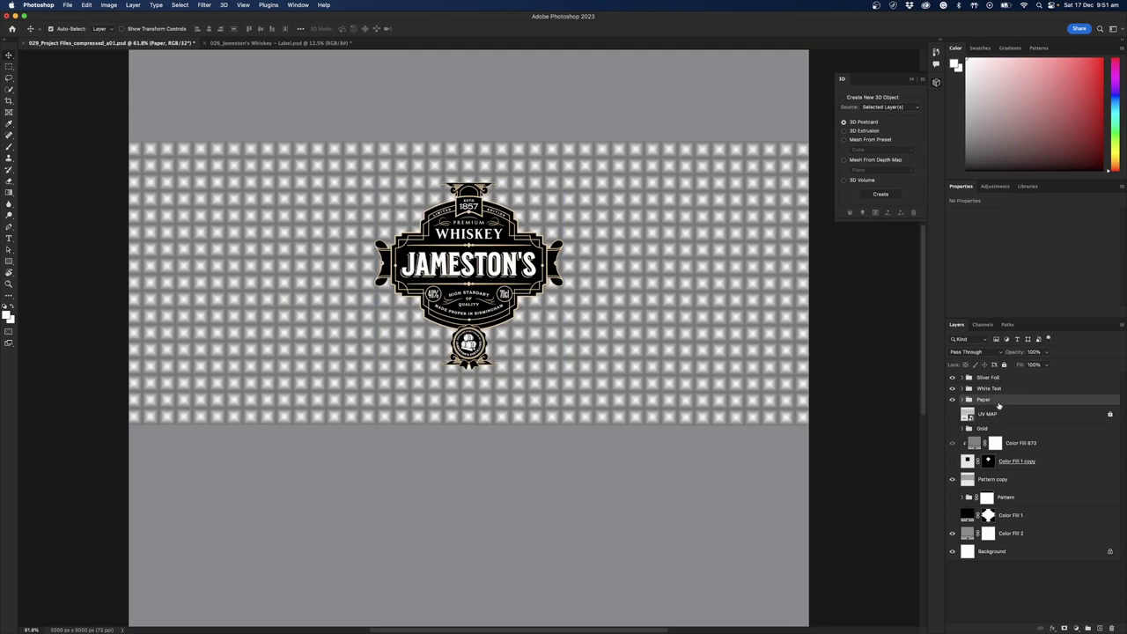
key(super+j)
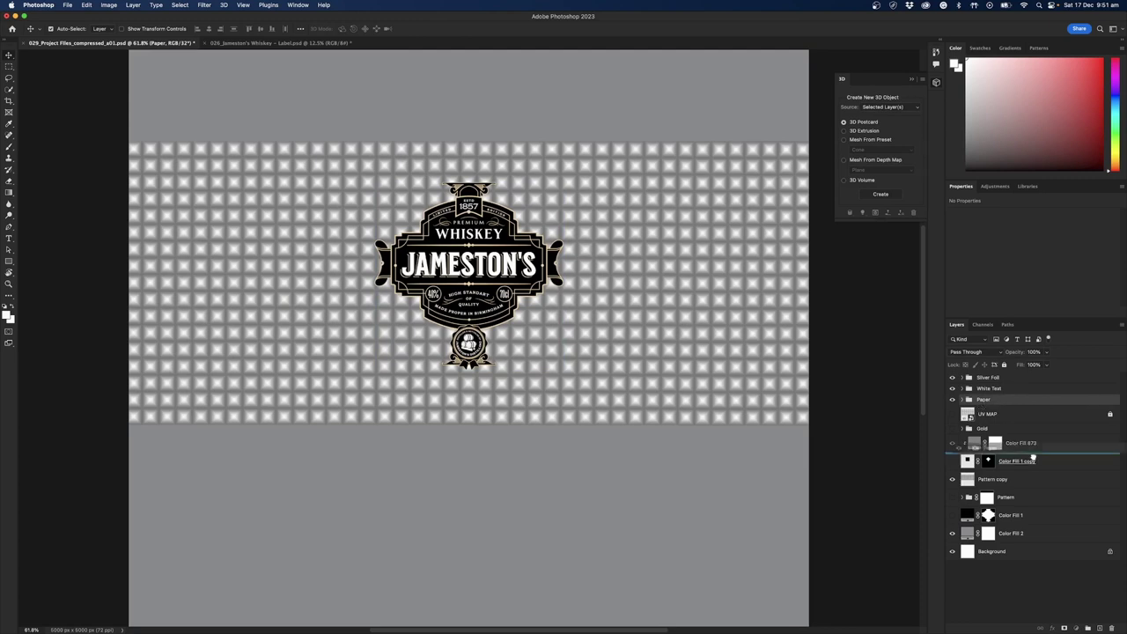
drag(1006, 402, 1005, 443)
Delete the Gold group, the Pattern group and the Color Fill 1 layer.
click(991, 429)
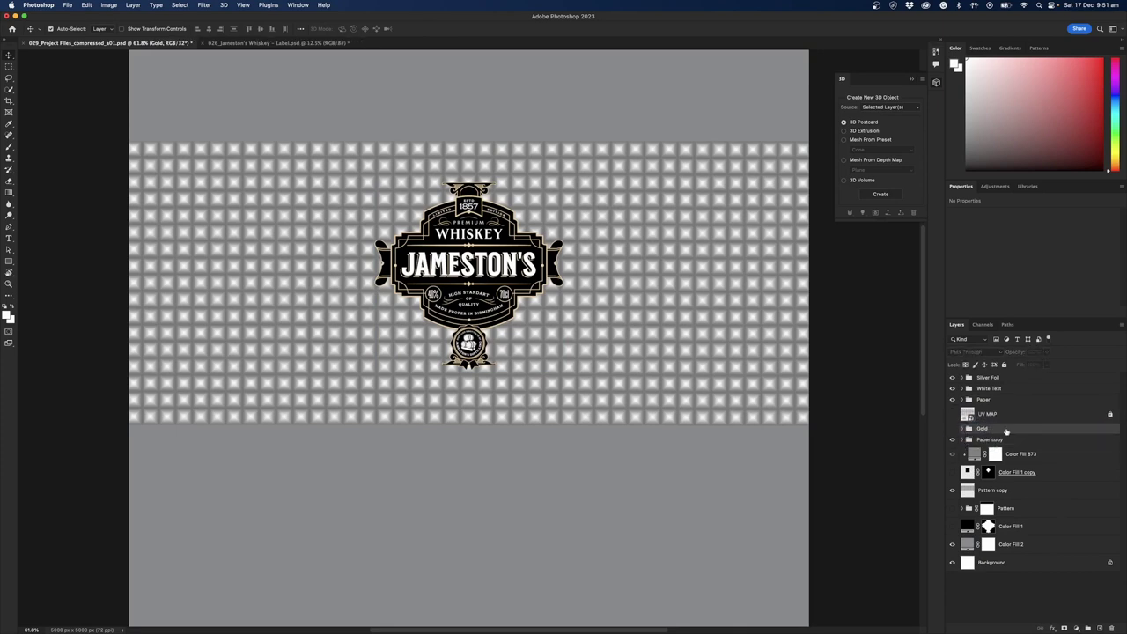
drag(1006, 430, 1113, 628)
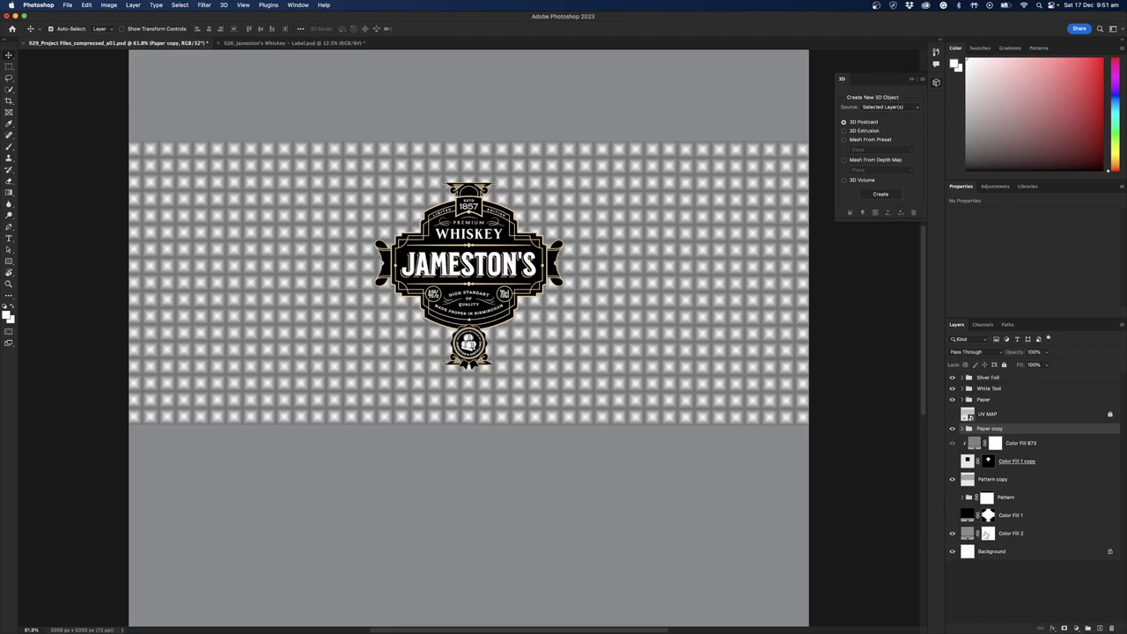
click(1041, 518)
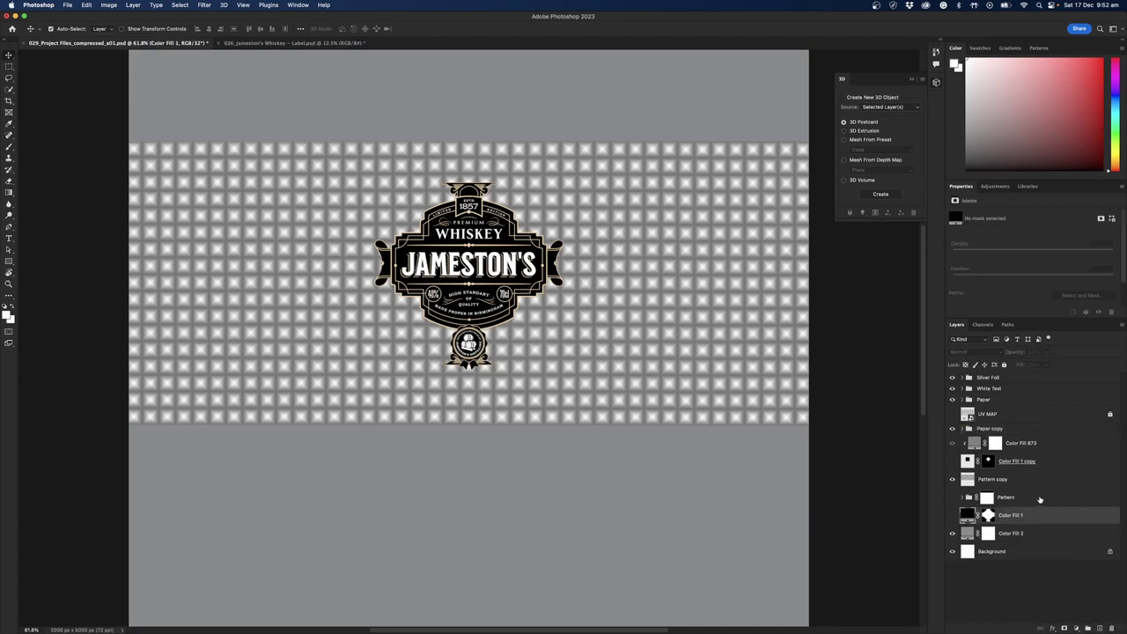
shift+click(1041, 506)
drag(1039, 515, 1112, 628)
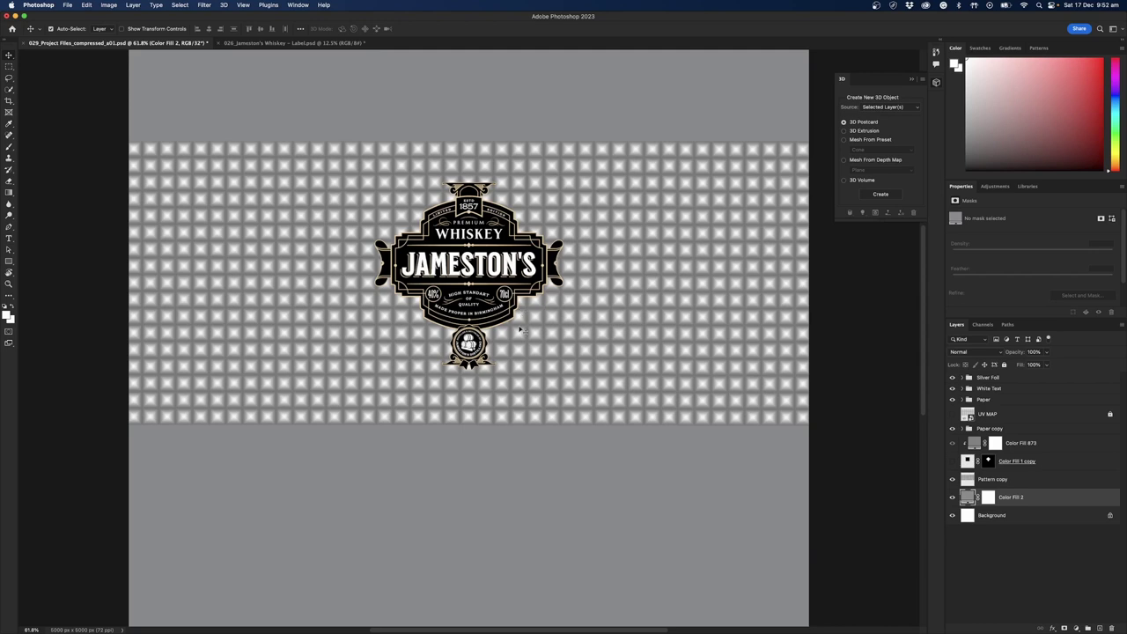
Hide the Silver Foil, White Text and original Paper groups and merge the Paper copy group into a single layer.
click(988, 428)
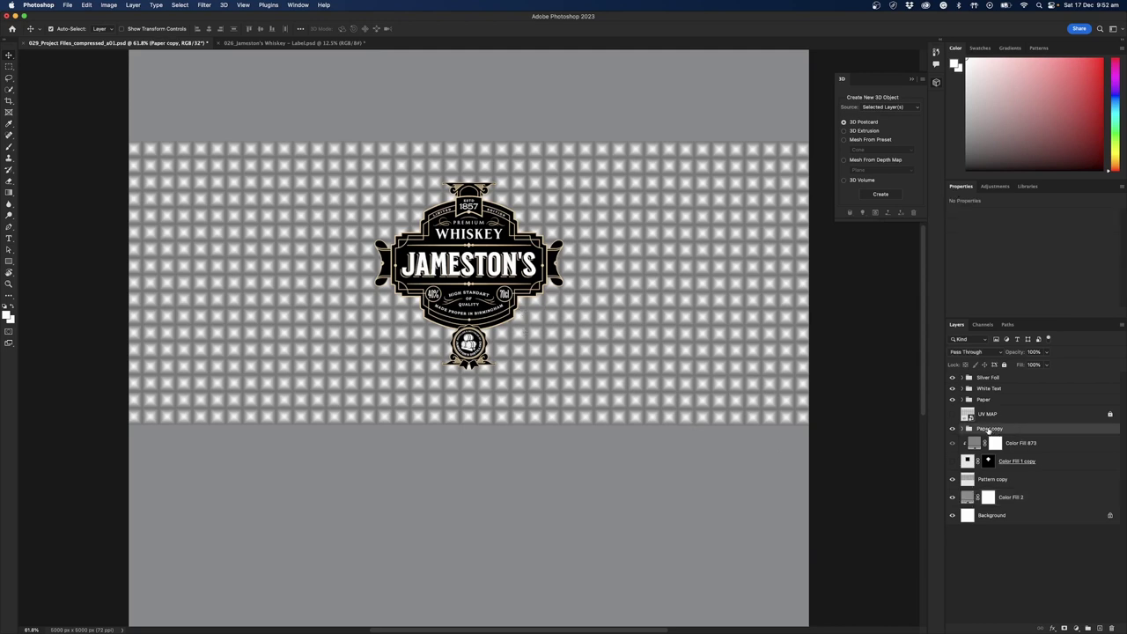
click(952, 430)
click(952, 429)
drag(951, 400, 951, 377)
click(953, 430)
click(953, 430)
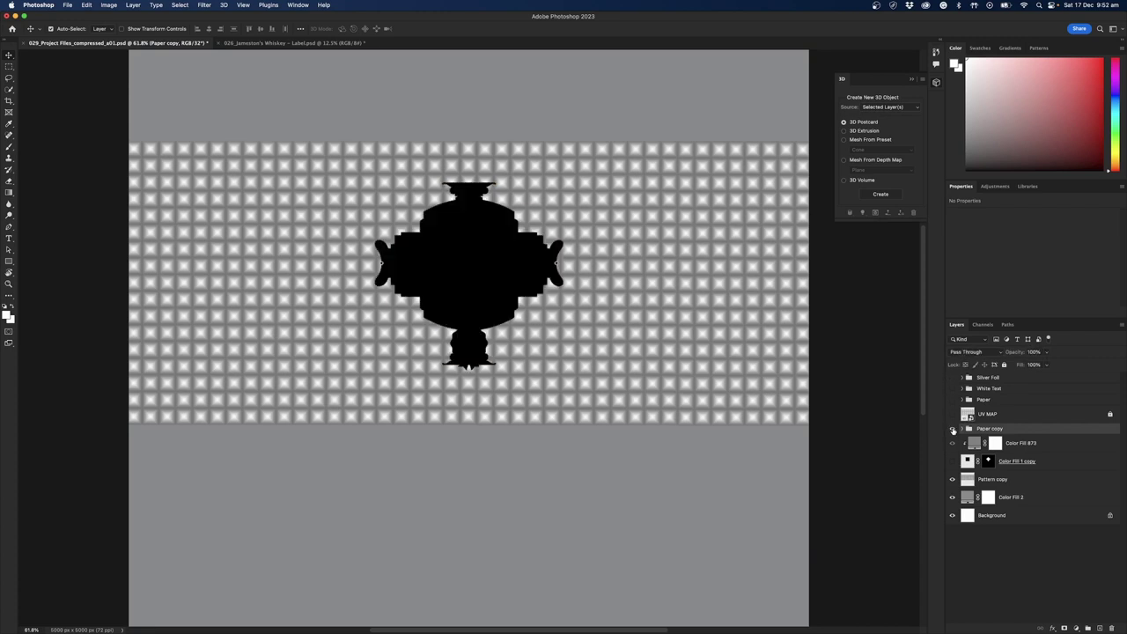
right_click(1012, 430)
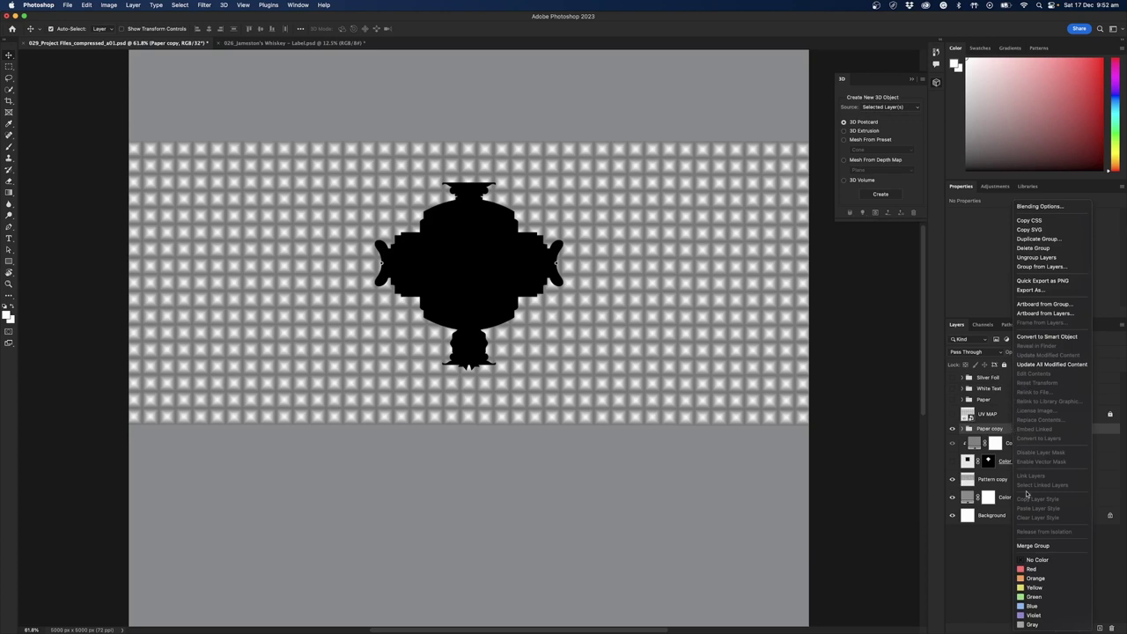
click(1036, 547)
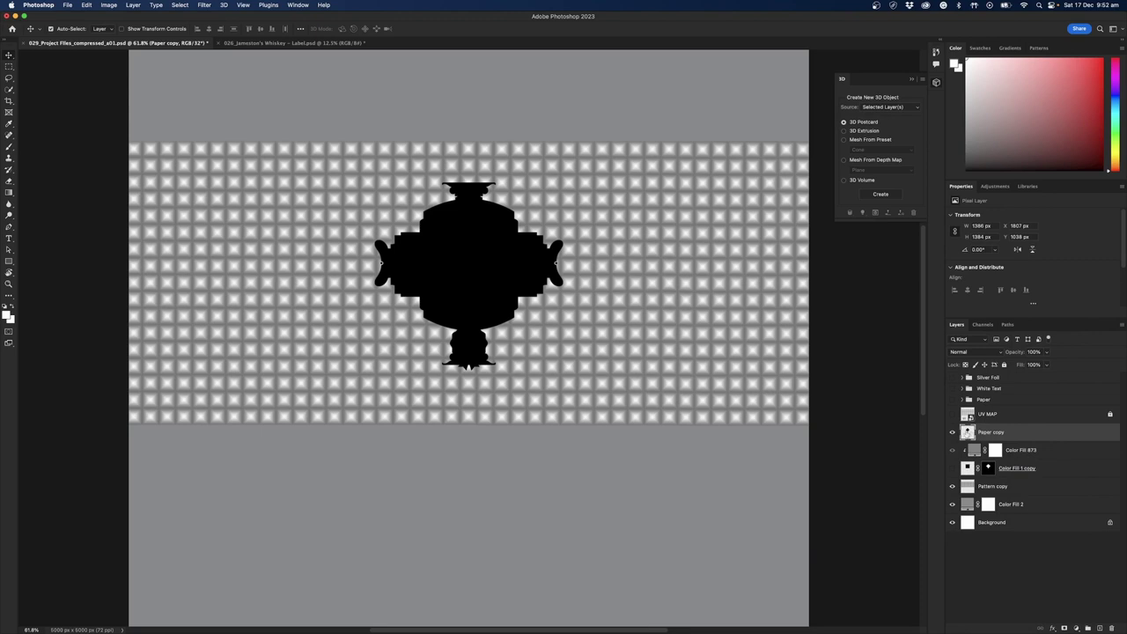
Load the outline of the merged Paper copy layer as a selection and expand it by 20 pixels.
super+click(967, 432)
click(179, 5)
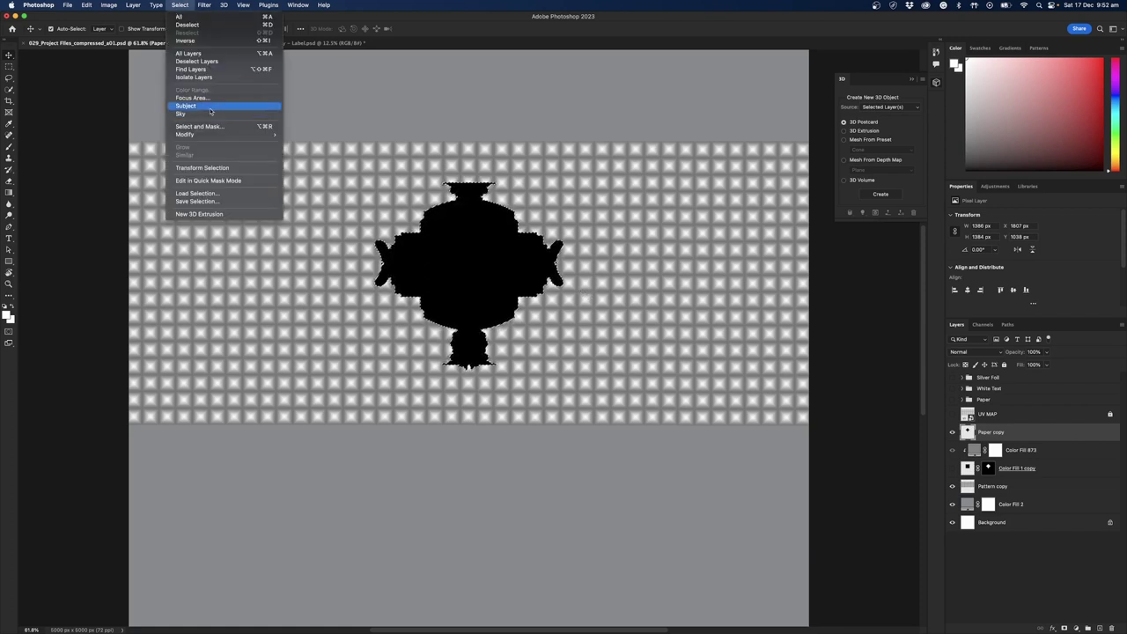
mouse_move(211, 135)
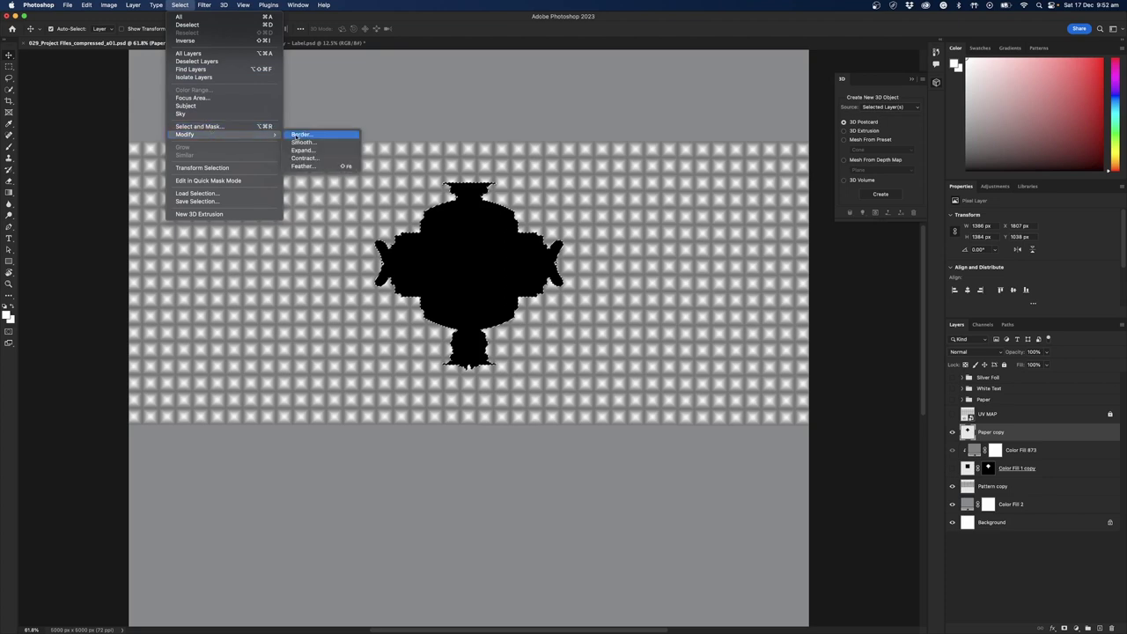
click(326, 151)
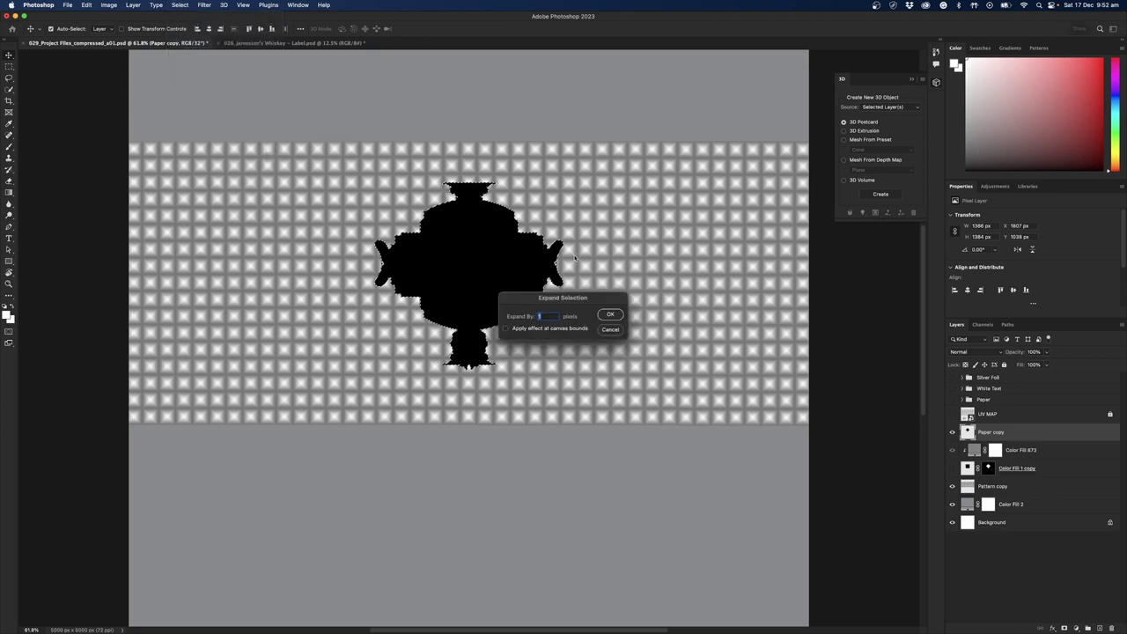
drag(578, 300, 745, 350)
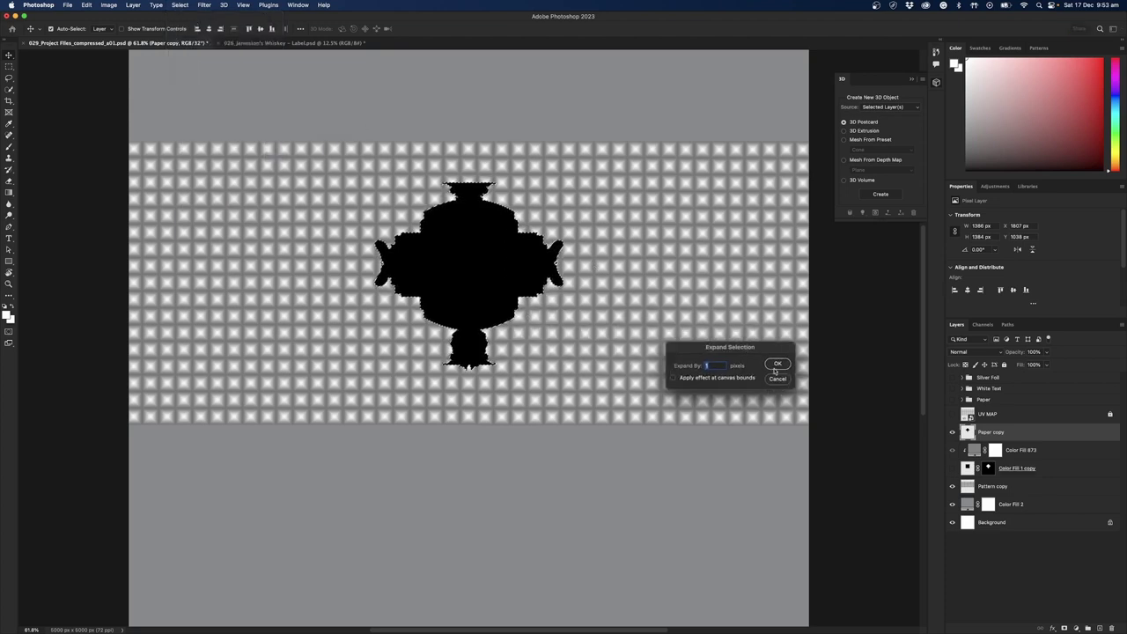
text(20)
click(775, 364)
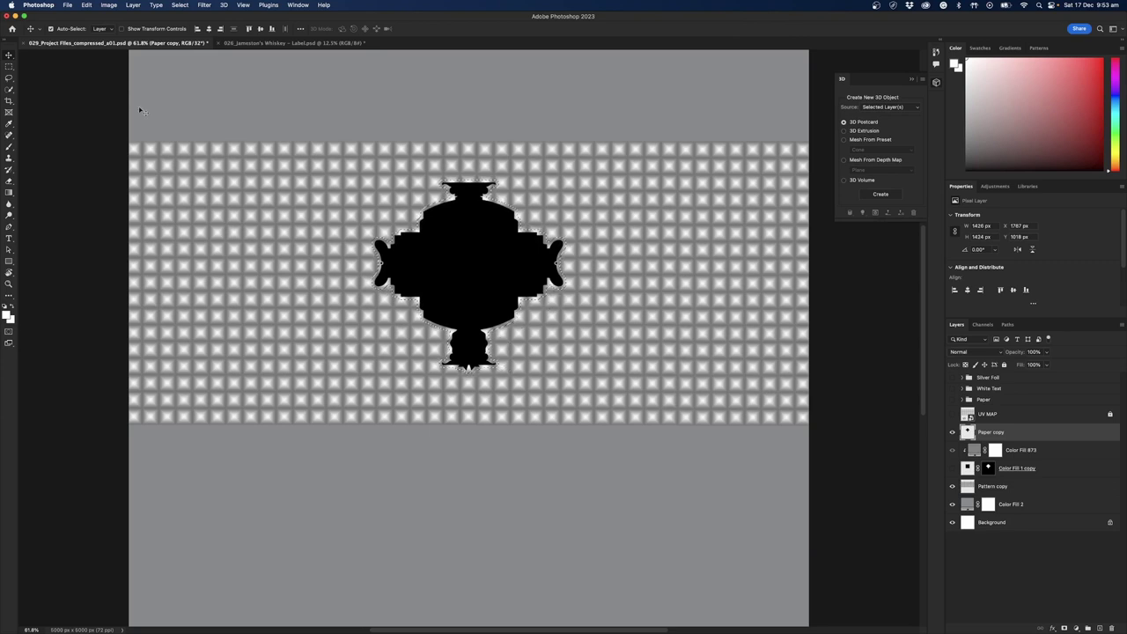
Fill the expanded selection on the Paper copy layer with black at 100% opacity in Normal mode, and deselect.
click(87, 5)
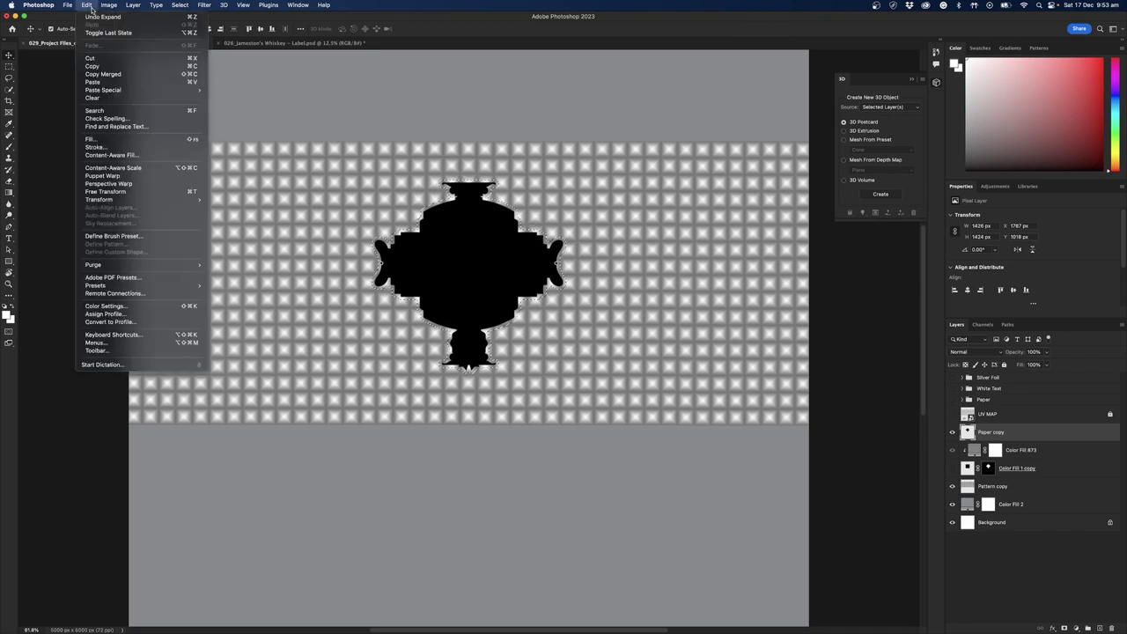
click(92, 139)
drag(383, 192, 260, 344)
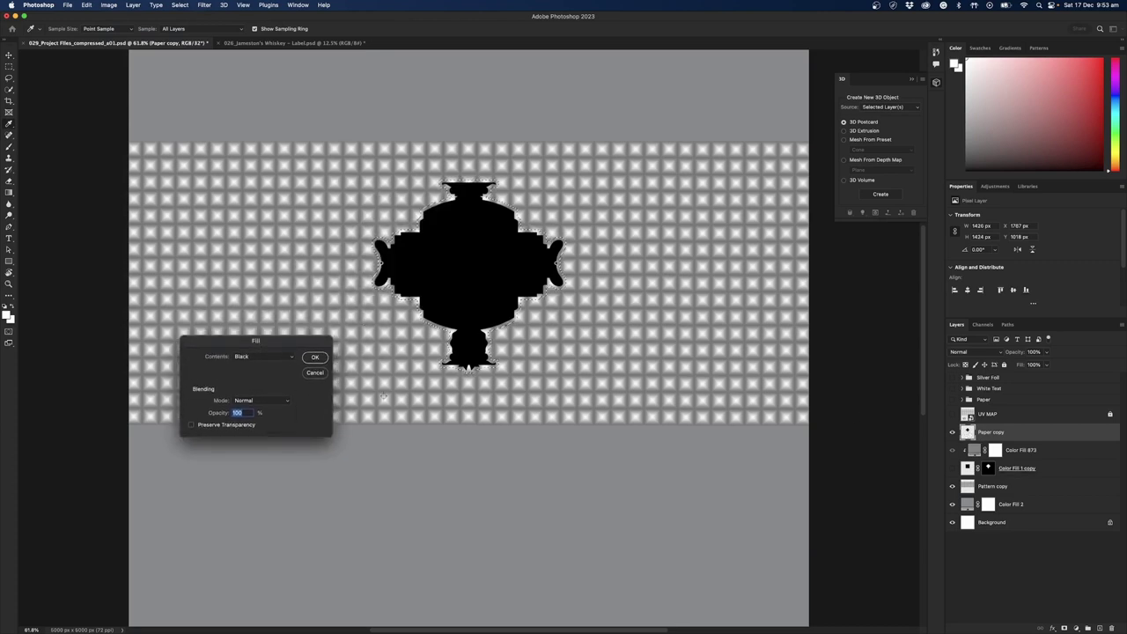
click(314, 358)
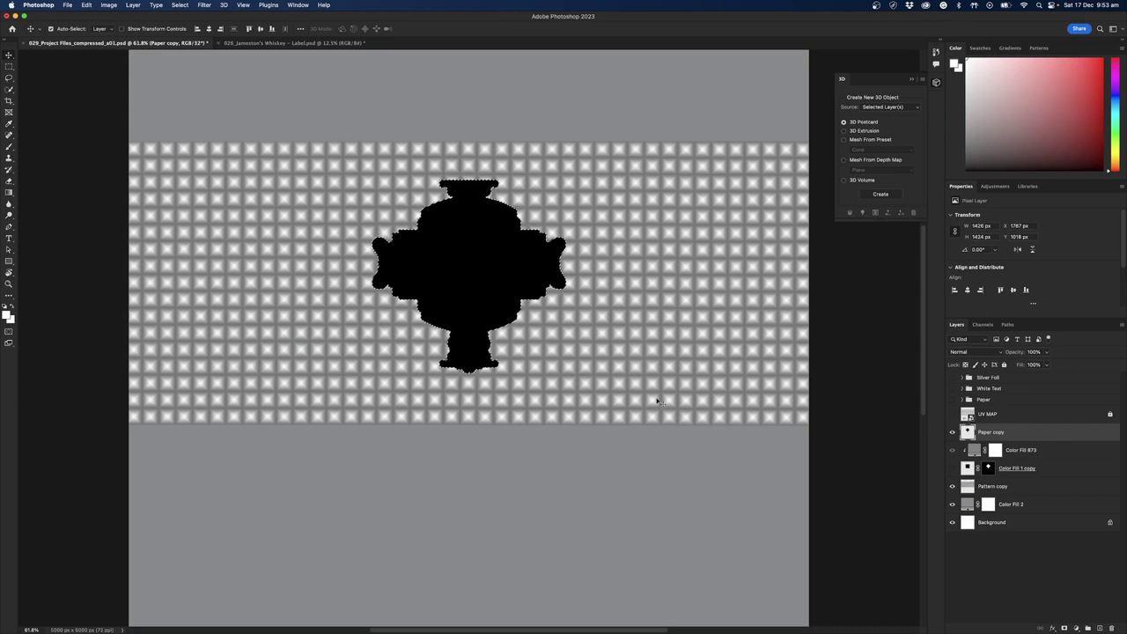
key(super)
key(super+d)
Place Paper copy directly above Pattern copy and add a grey solid color fill layer over it with 50% brightness.
drag(989, 433, 982, 477)
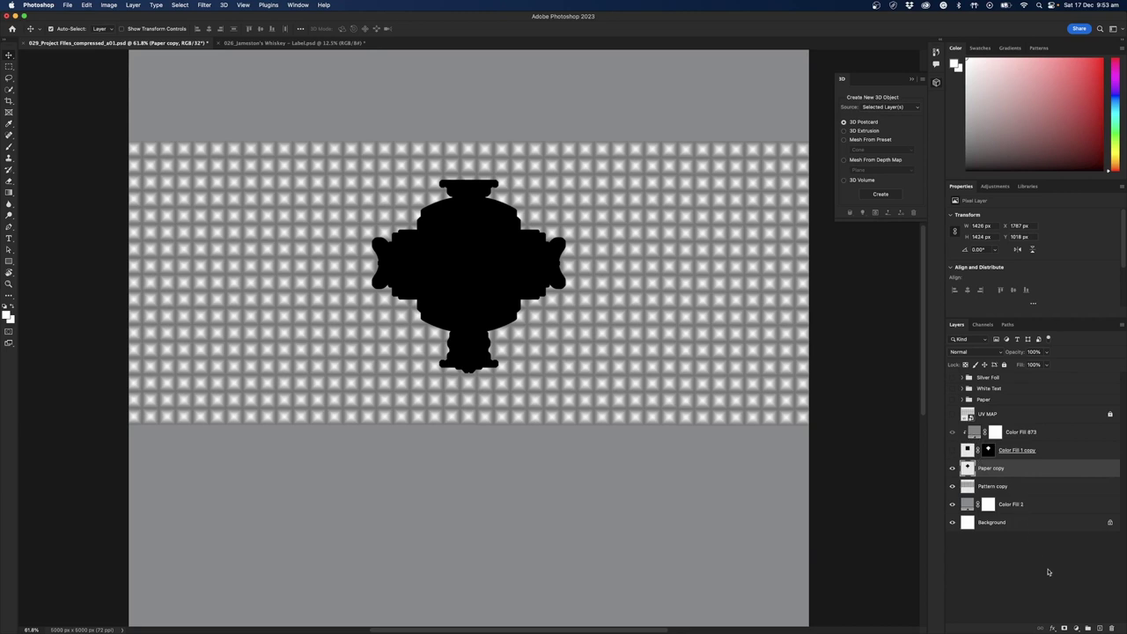
click(1075, 628)
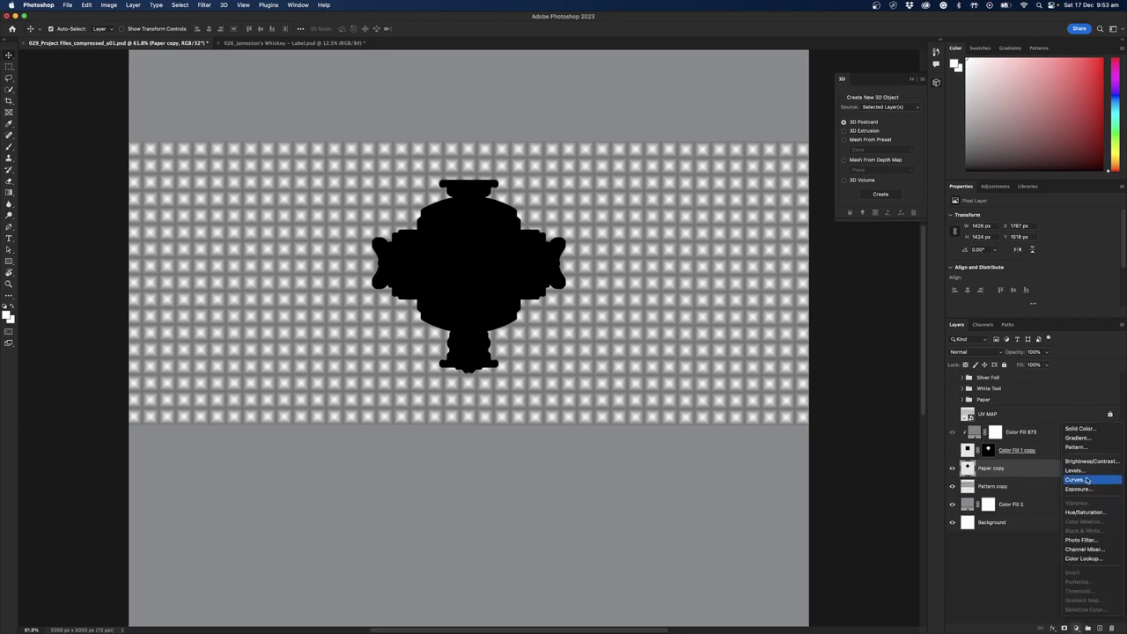
click(1081, 429)
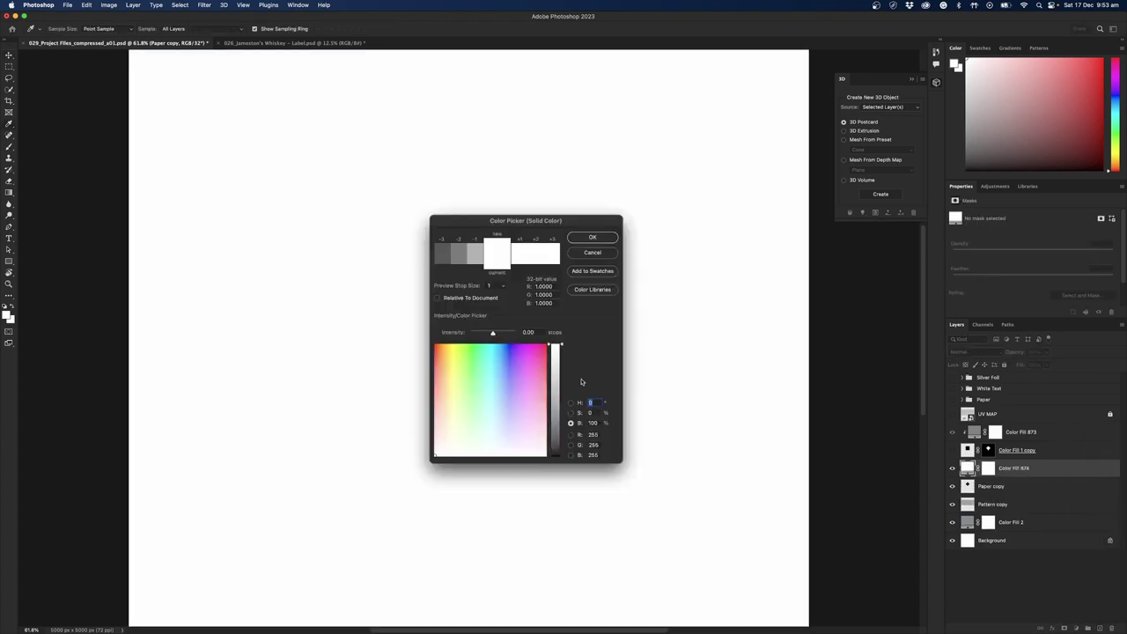
drag(557, 361, 555, 404)
click(593, 422)
double_click(590, 423)
text(50)
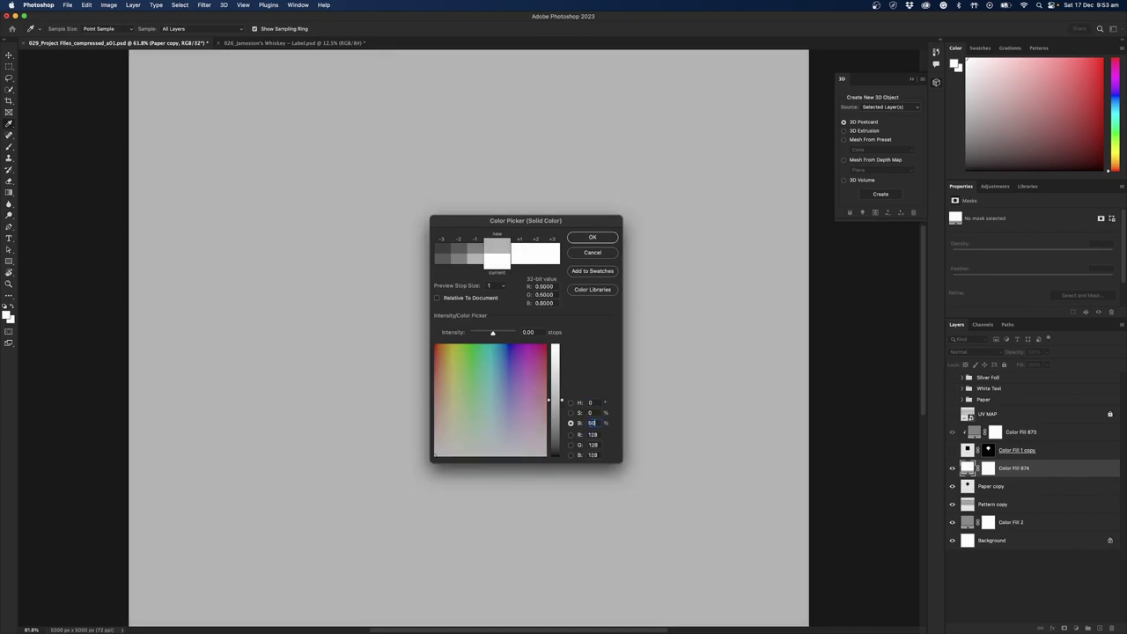
click(591, 237)
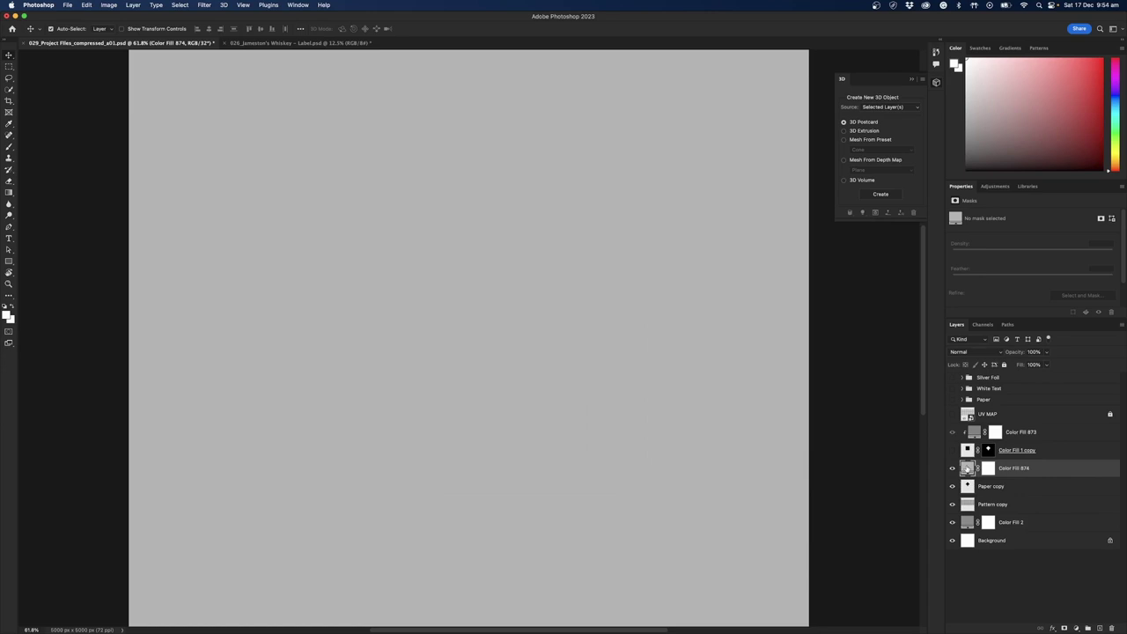
Darken the new grey fill layer to 39% brightness.
double_click(966, 468)
drag(555, 402, 555, 413)
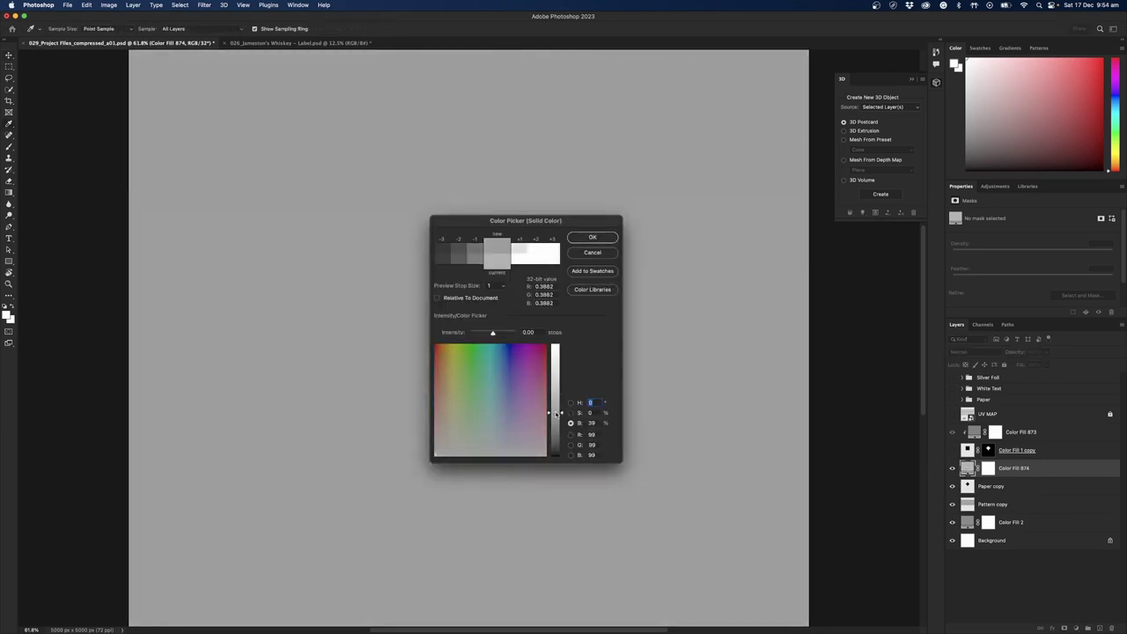
click(584, 241)
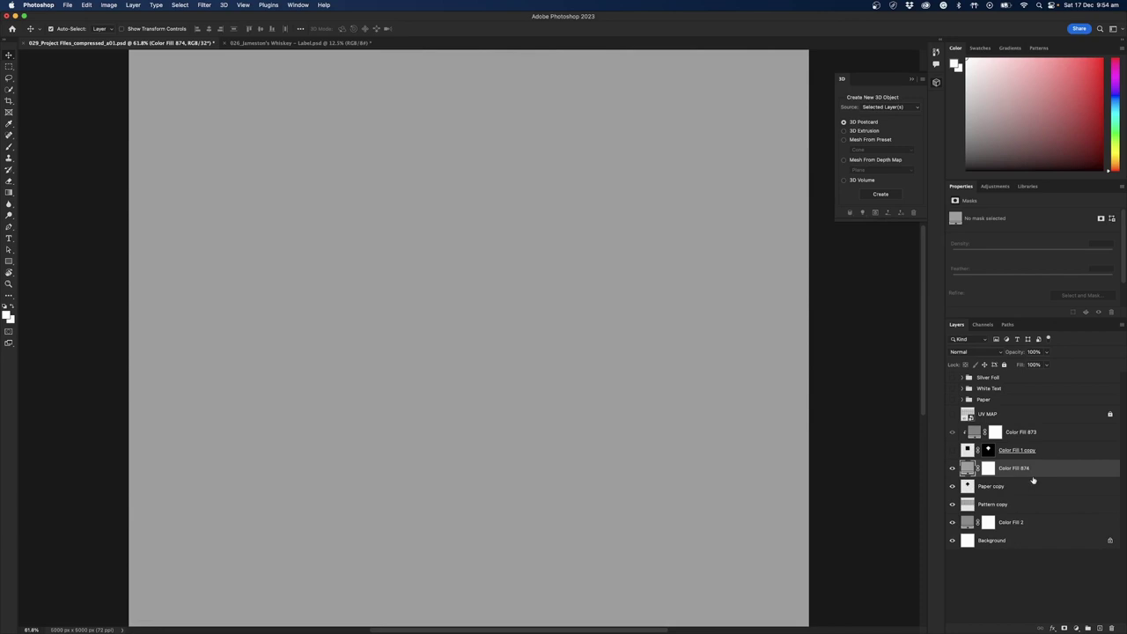
Clip the grey fill layer to the Paper copy layer and set its brightness to 31%.
click(978, 489)
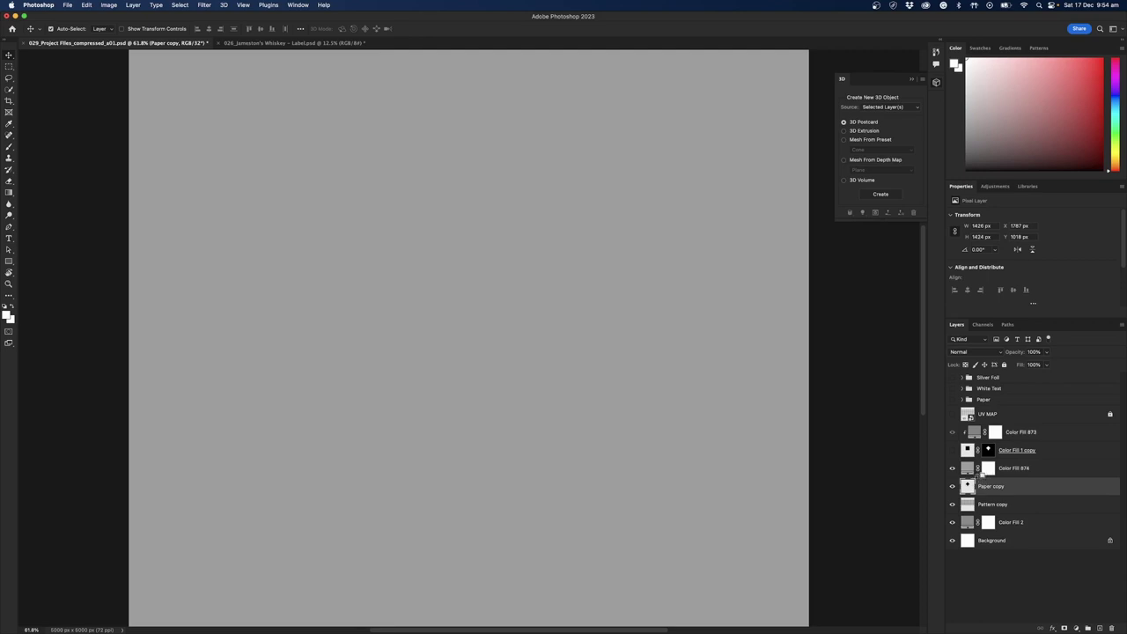
alt+click(981, 476)
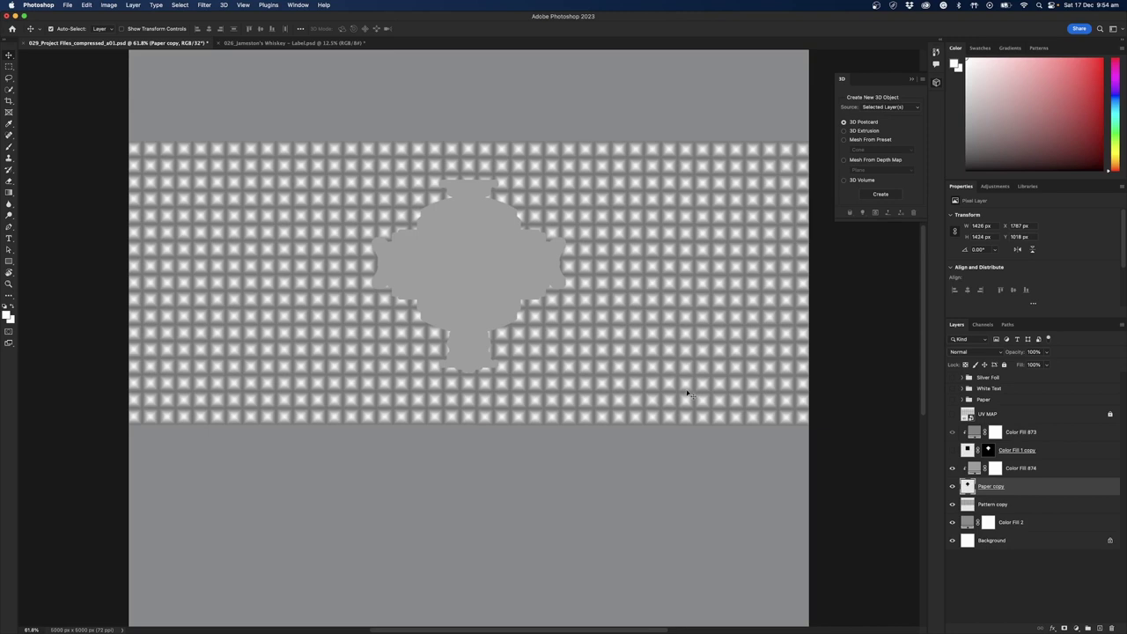
double_click(973, 467)
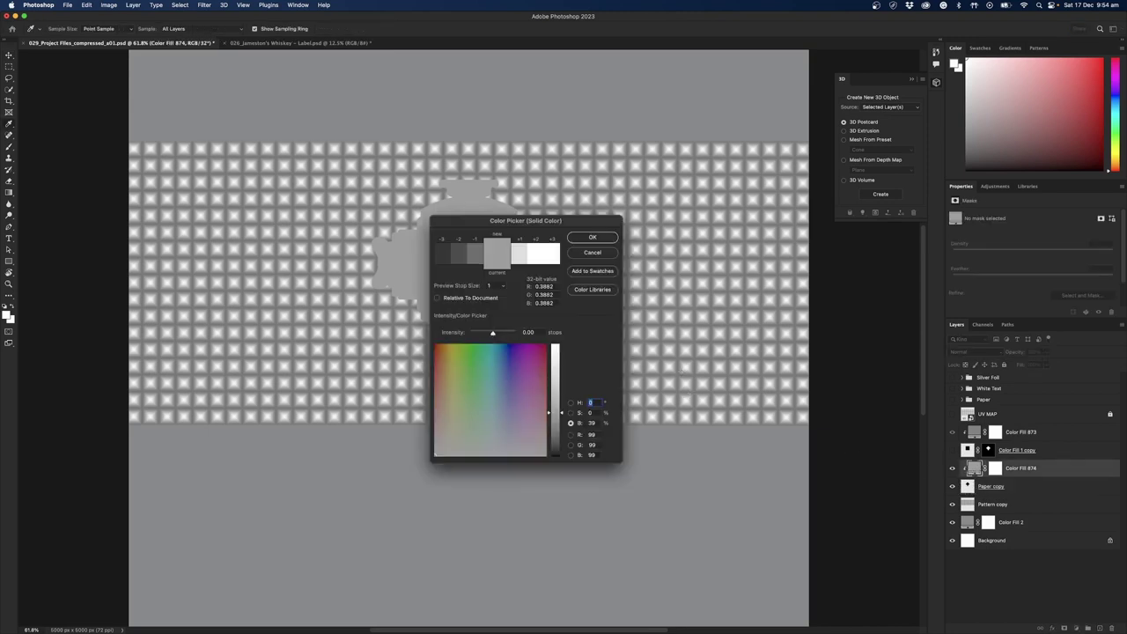
drag(554, 413, 557, 423)
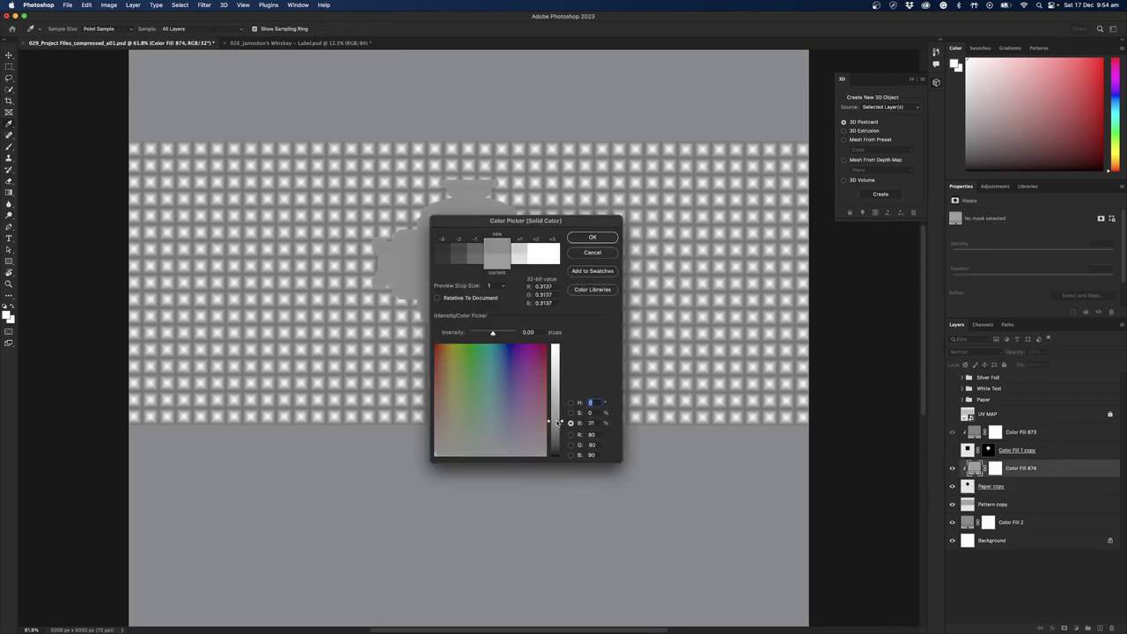
click(593, 236)
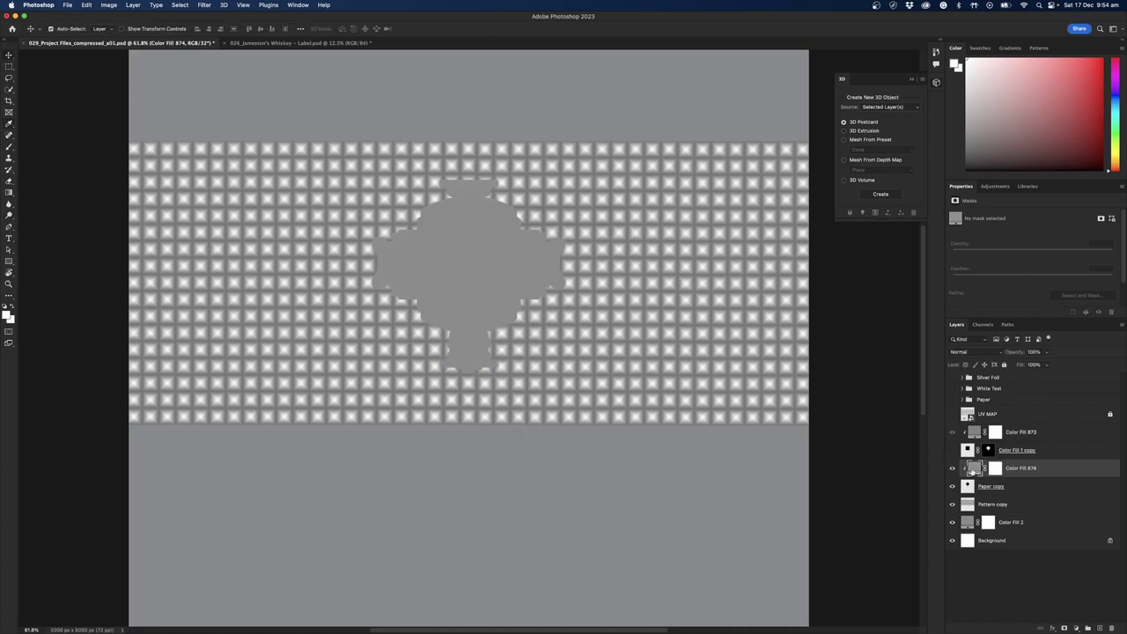
click(1008, 578)
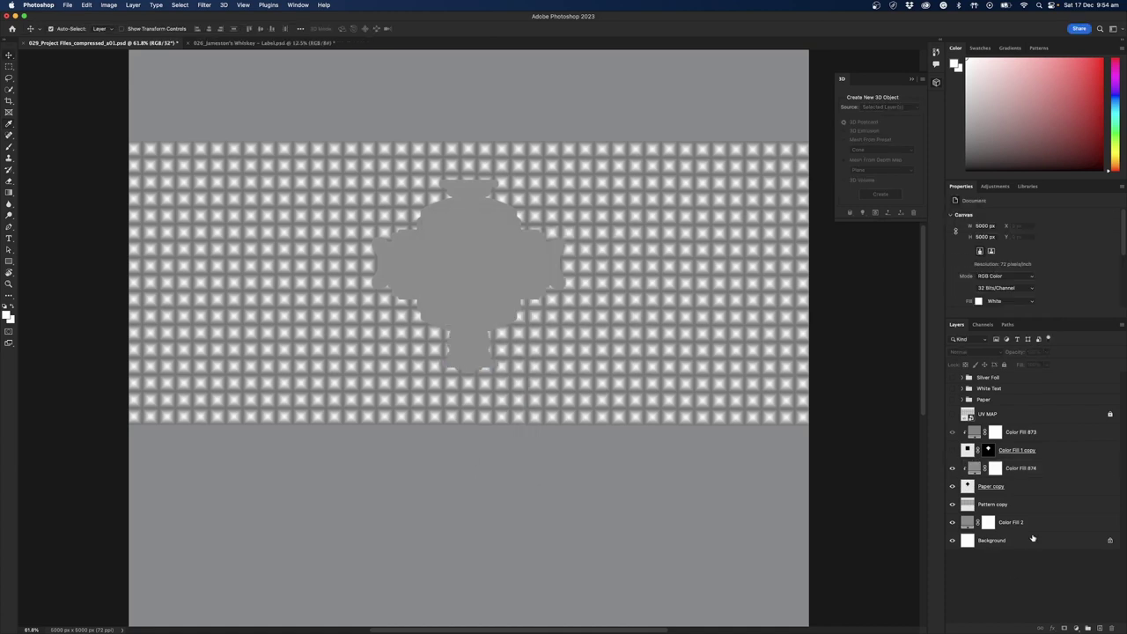
Delete the Color Fill 1 copy layer and the Color Fill 873 layer clipped to it.
click(1066, 450)
shift+click(1067, 433)
drag(1056, 439, 1110, 626)
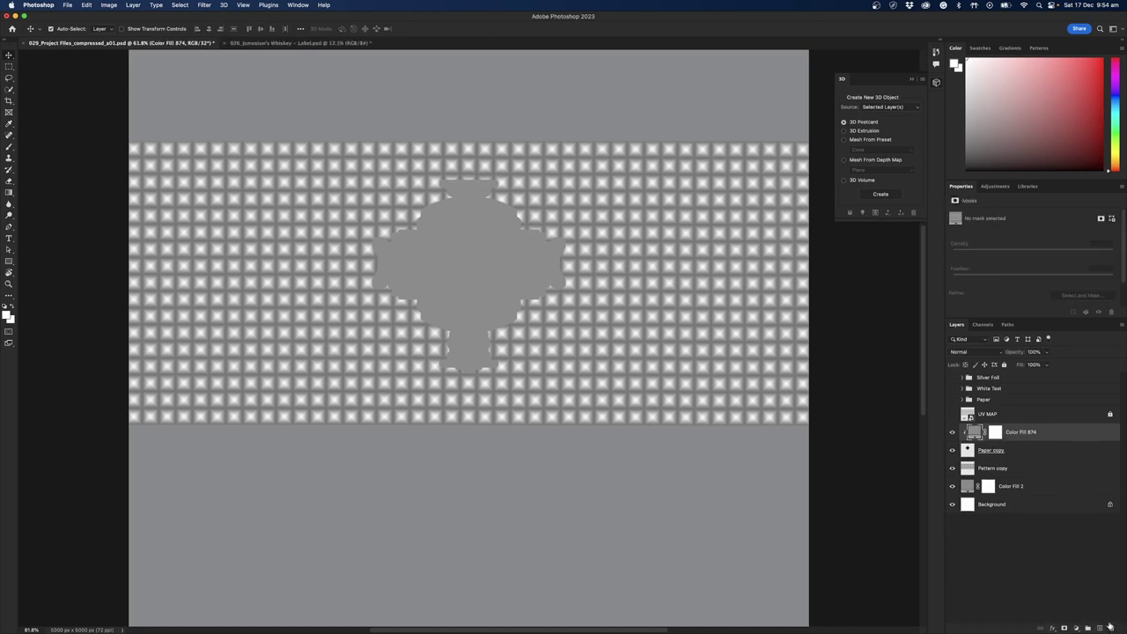
click(1008, 547)
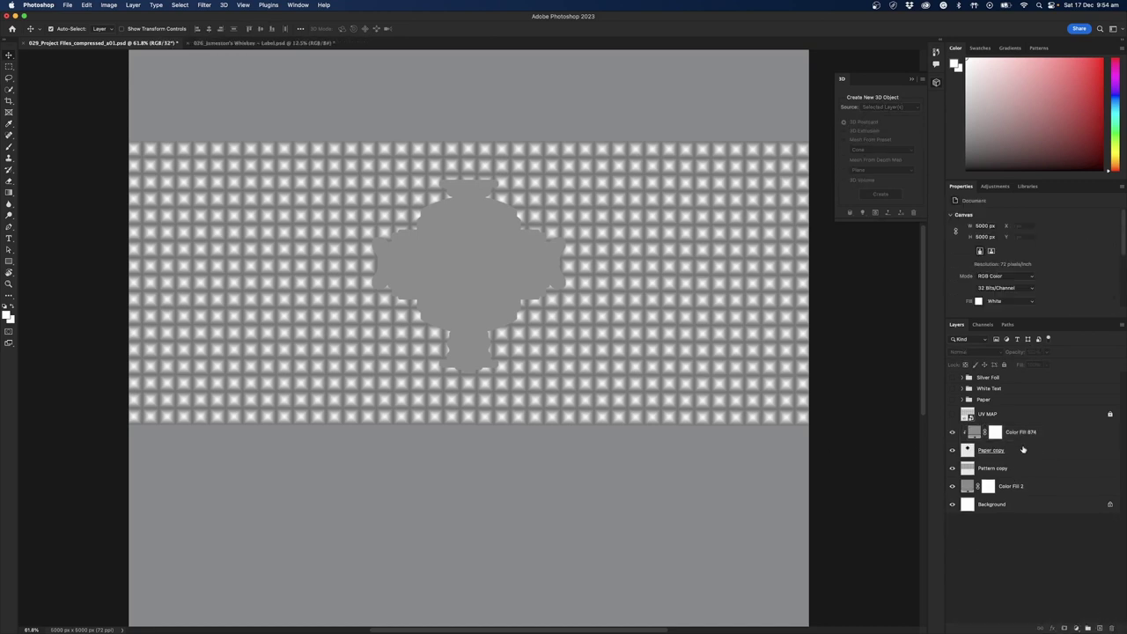
Make the Paper, White Text and Silver Foil groups visible and check the label artwork up close.
click(998, 400)
click(951, 401)
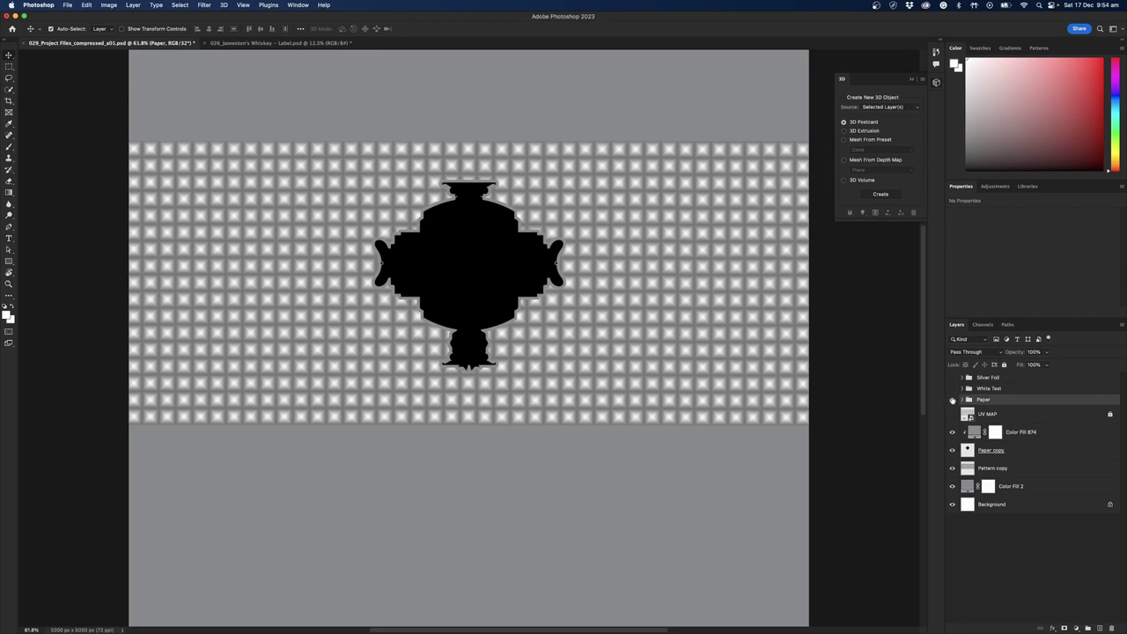
click(951, 389)
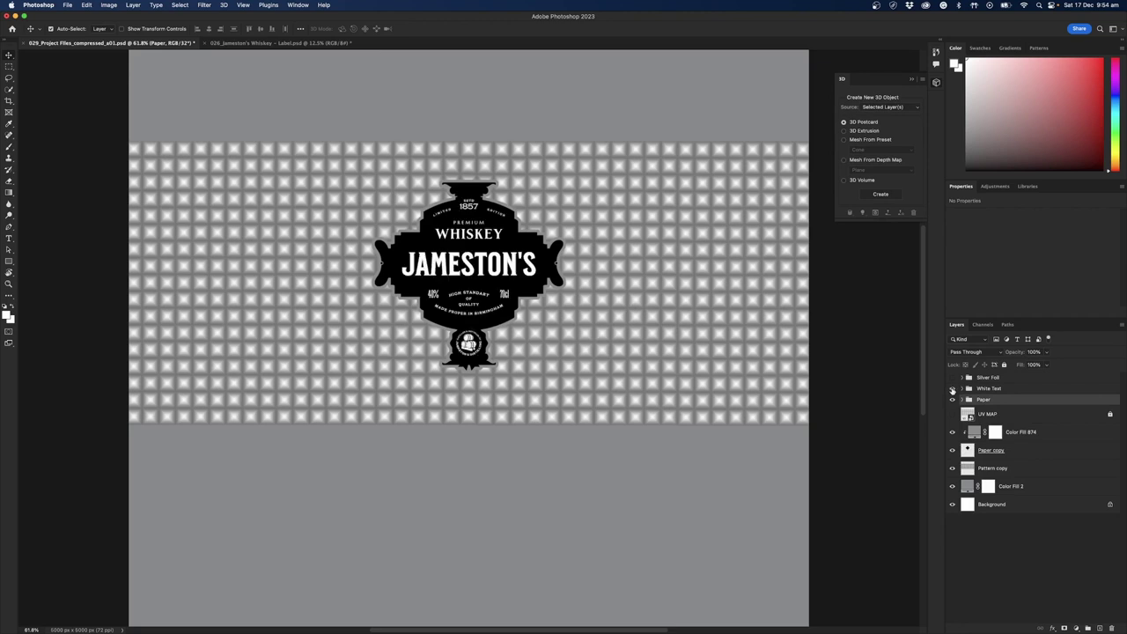
alt+scroll(443, 273, up, 5)
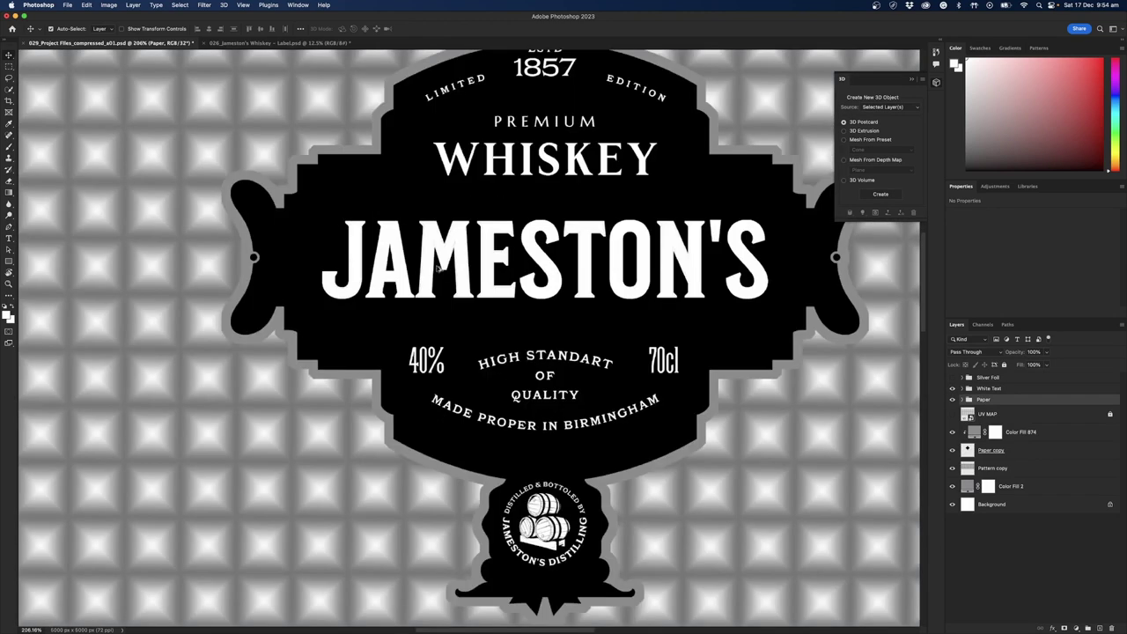
alt+scroll(442, 273, down, 5)
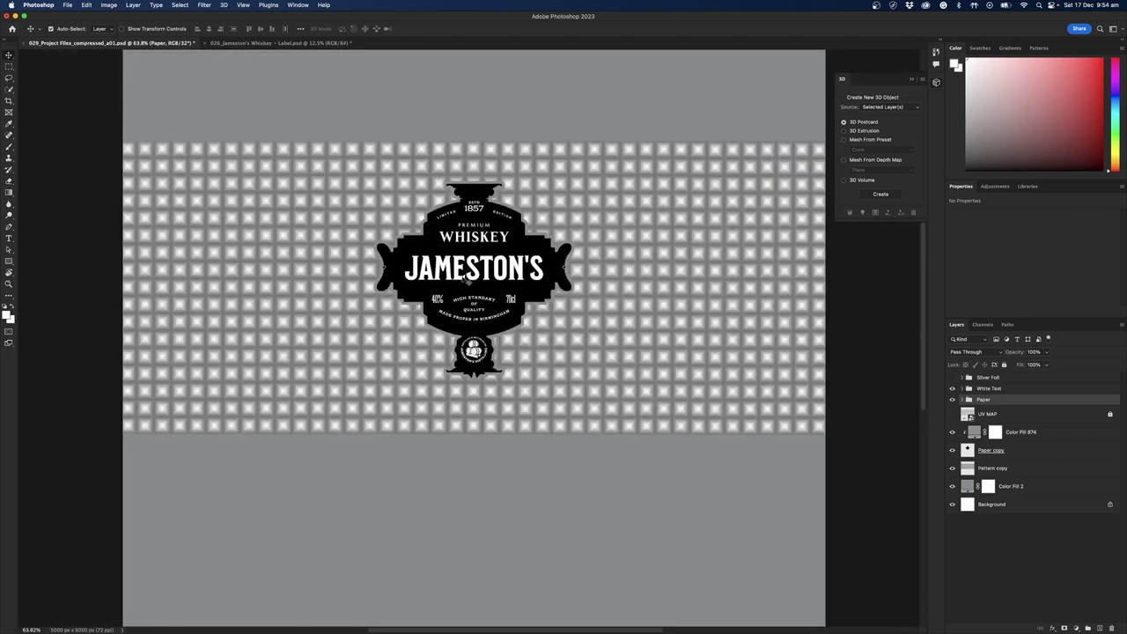
alt+scroll(469, 276, up, 1)
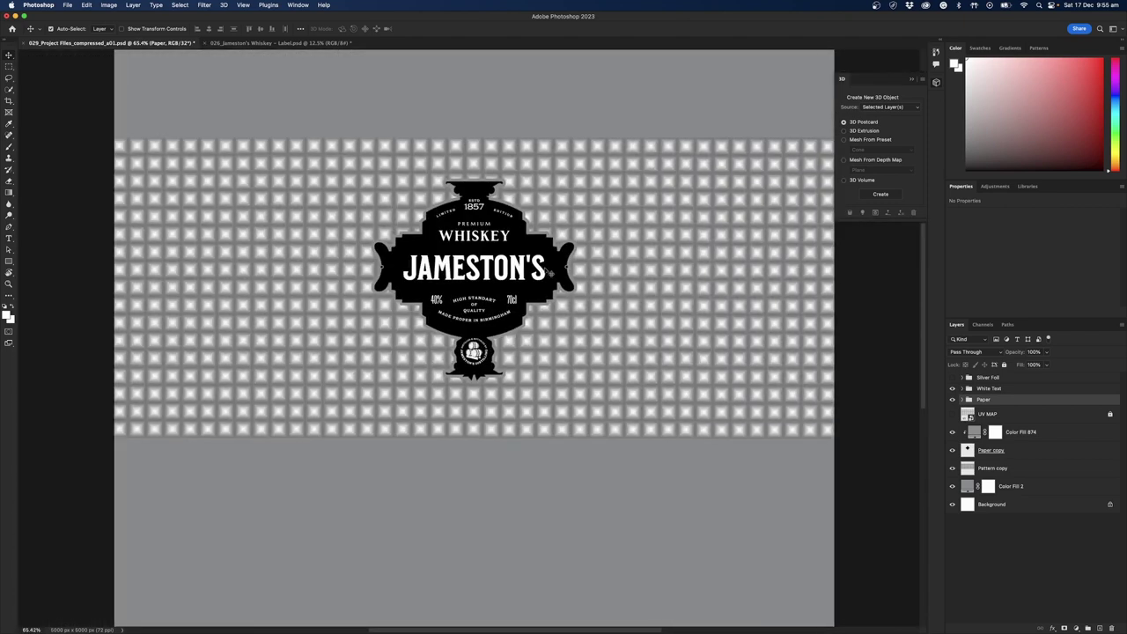
click(952, 378)
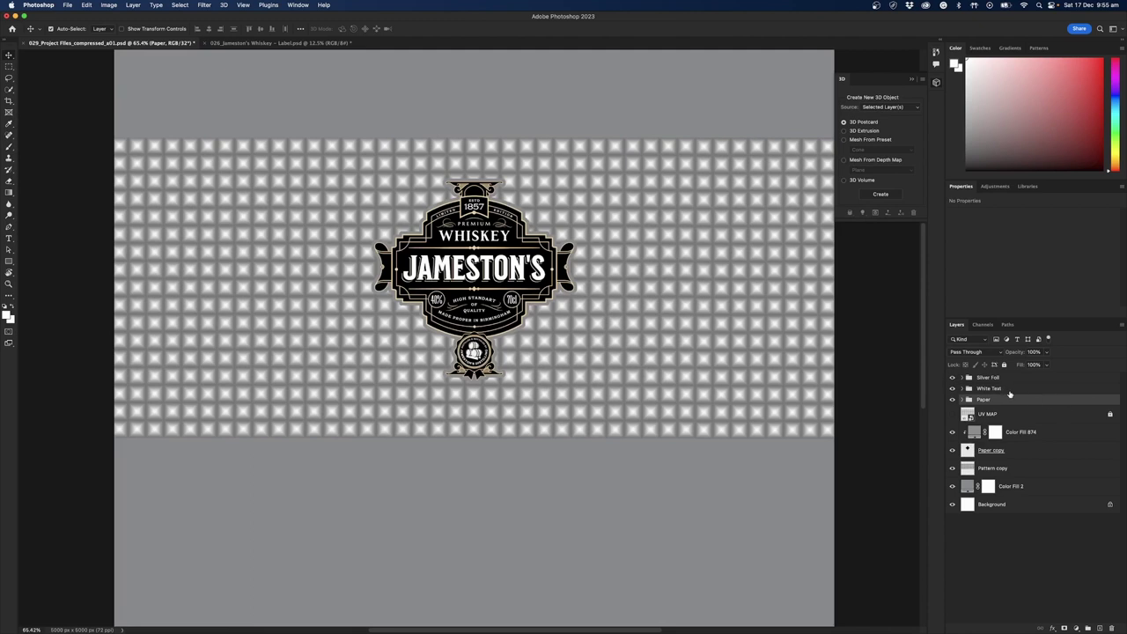
Hide every layer and group except the Paper group and the white Background.
click(951, 487)
click(952, 468)
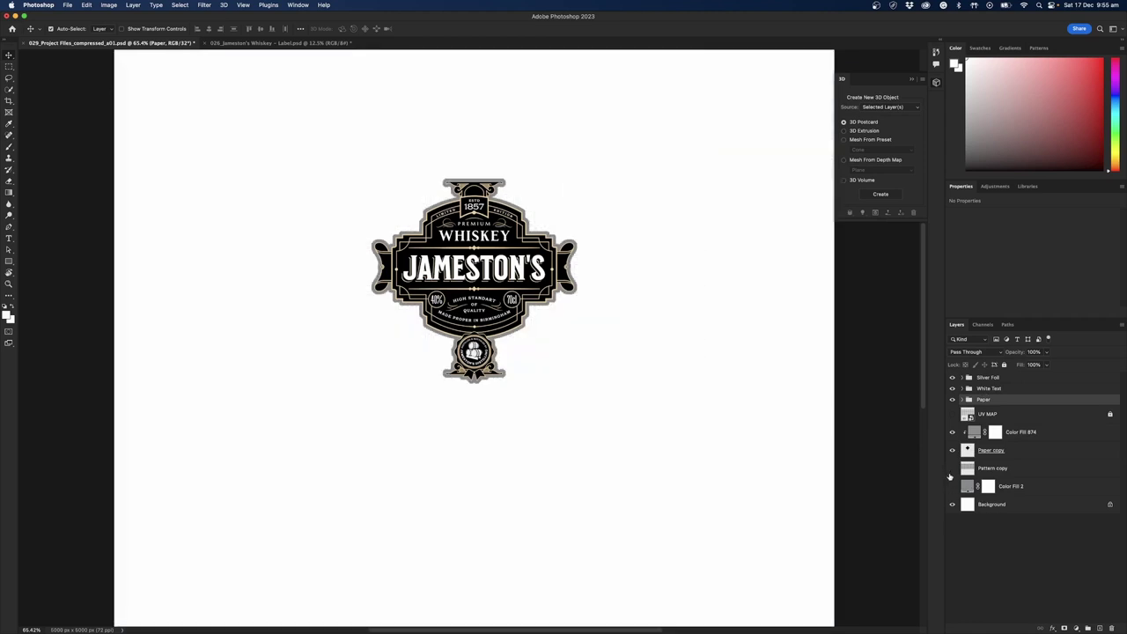
click(952, 450)
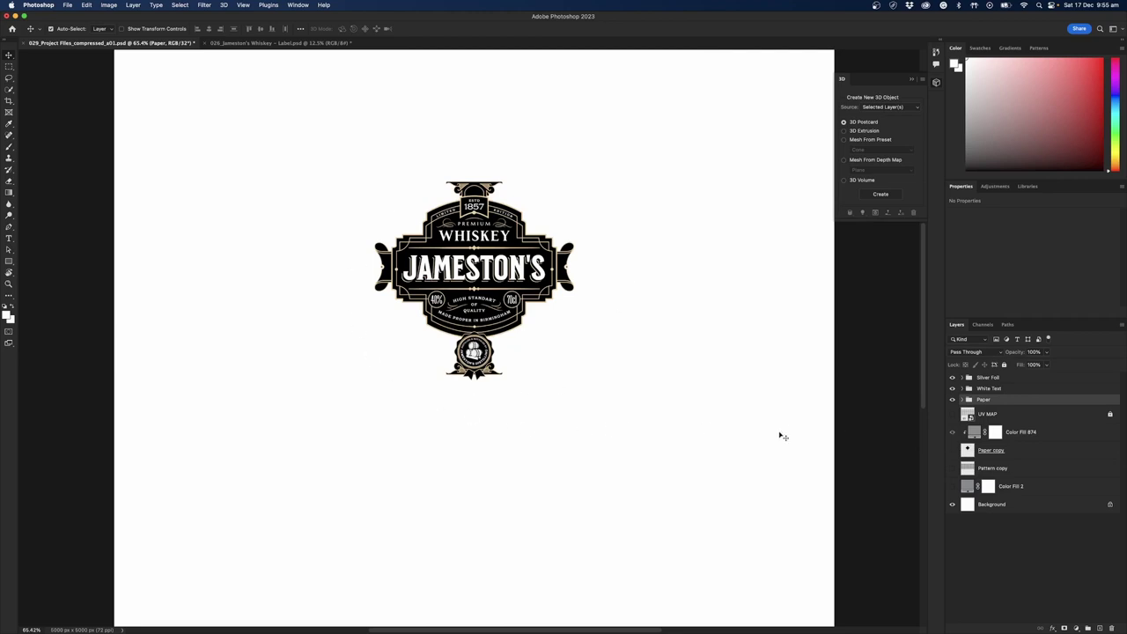
click(952, 388)
click(951, 376)
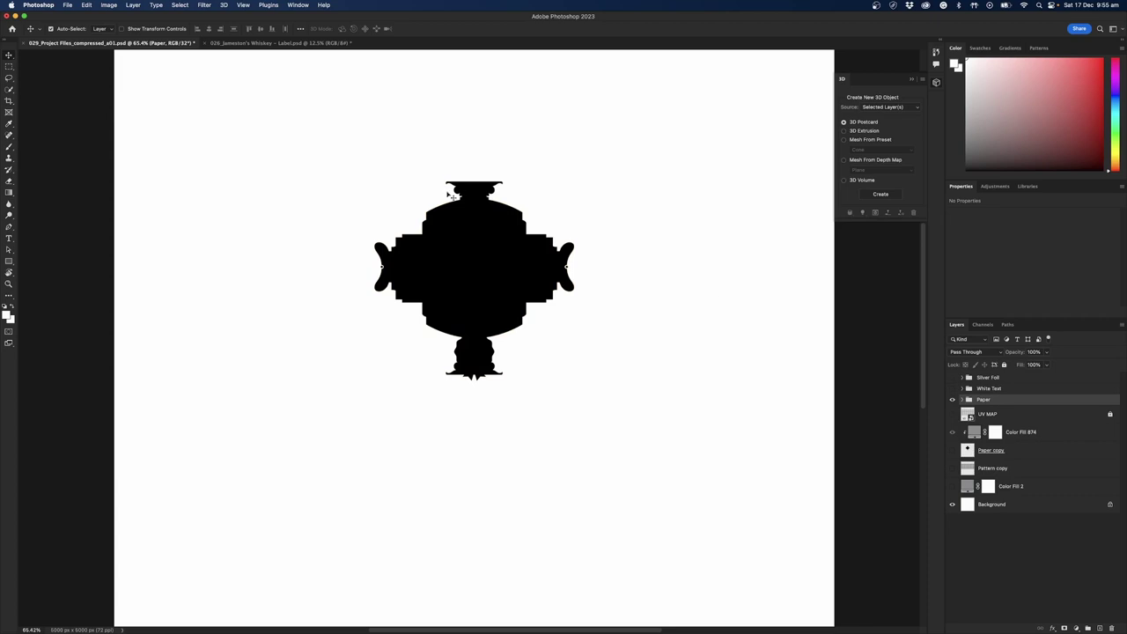
Start saving a copy of the document and create a Textures folder for it inside 02_ASSETS > 02_IMAGES.
click(67, 5)
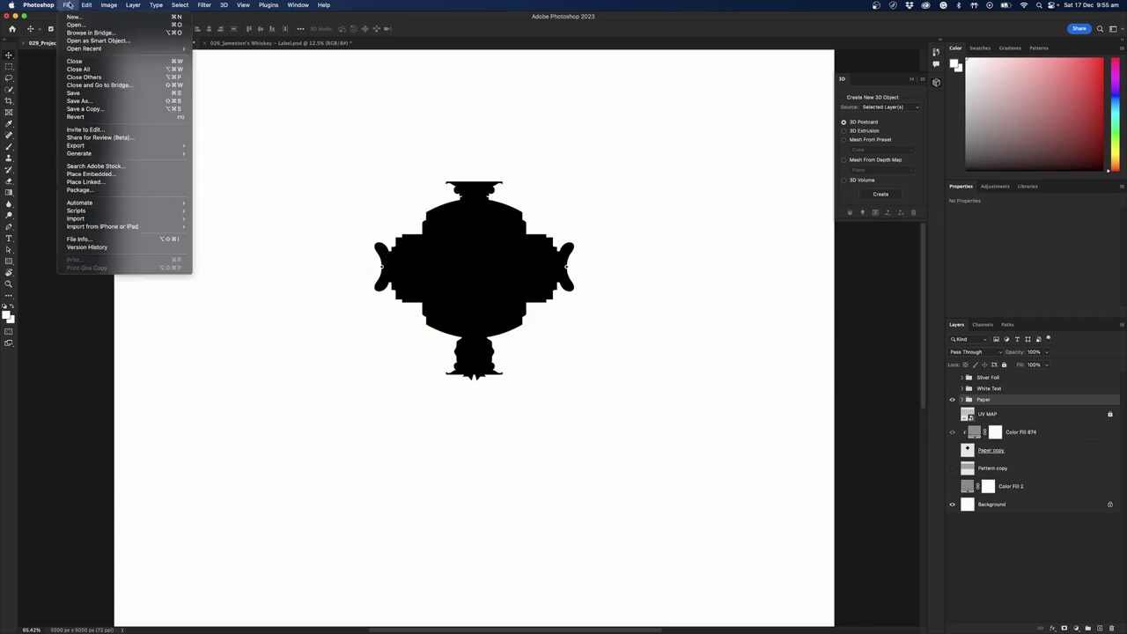
click(101, 110)
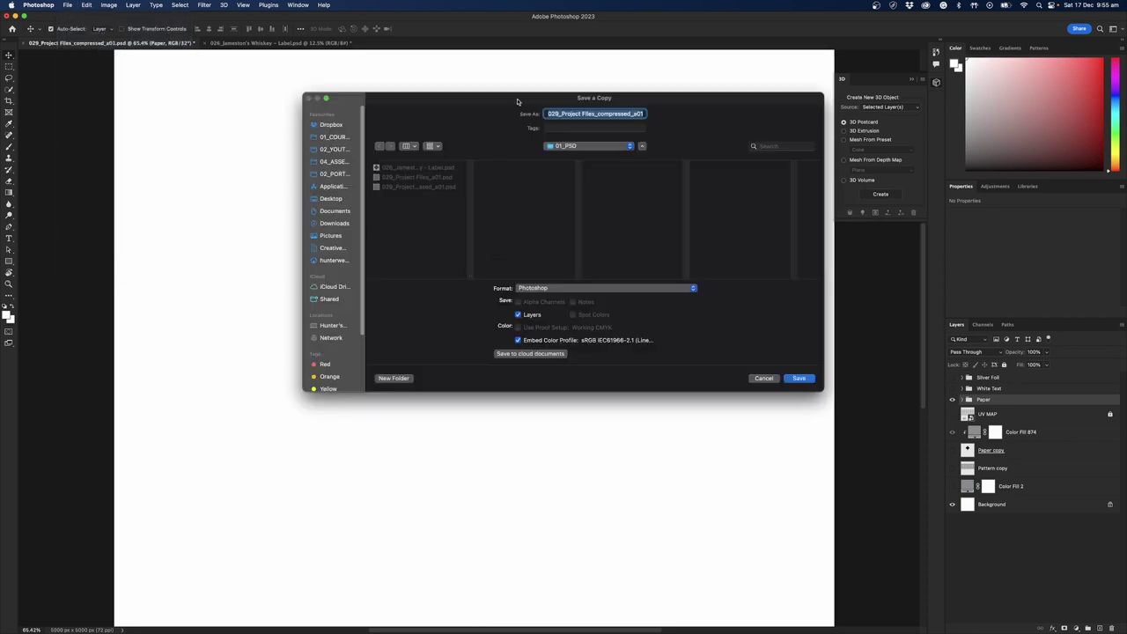
click(575, 185)
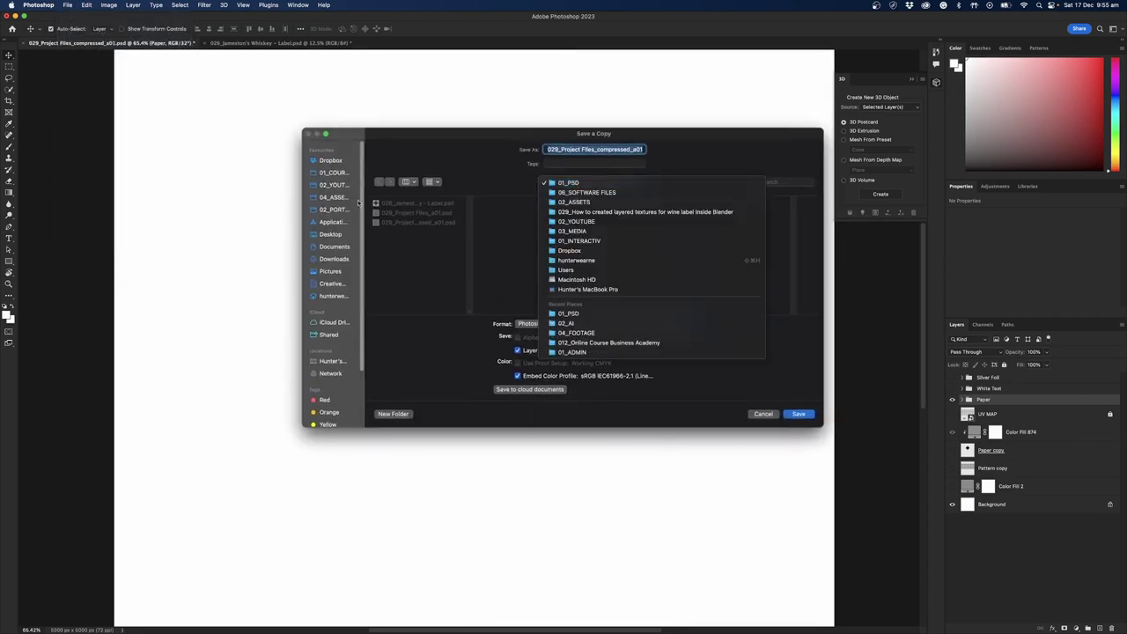
click(606, 203)
click(619, 213)
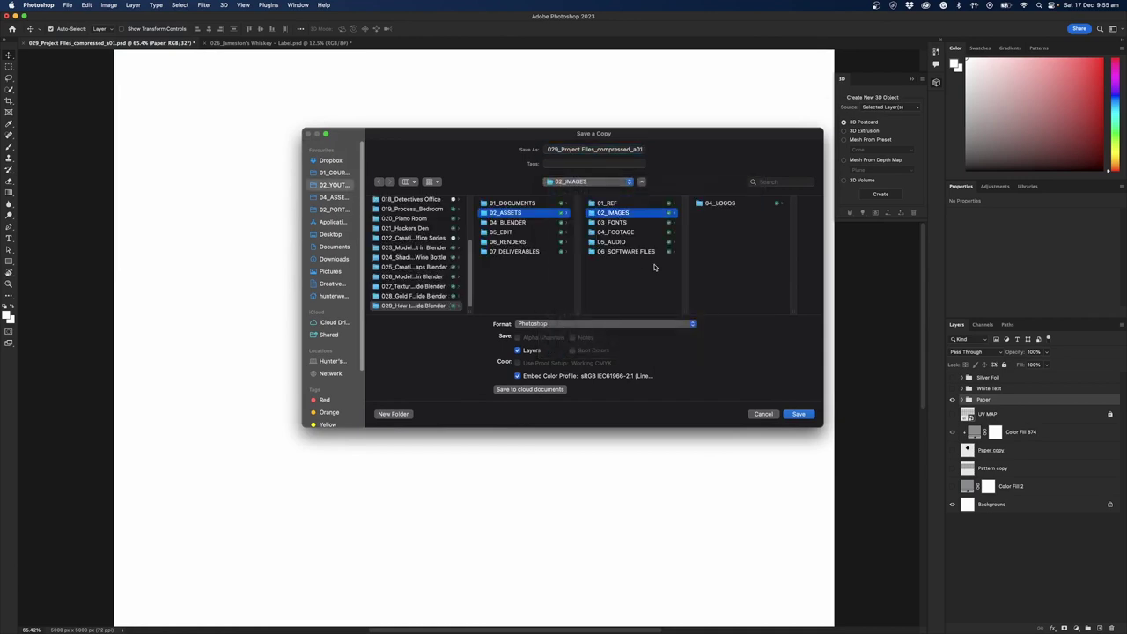
click(393, 413)
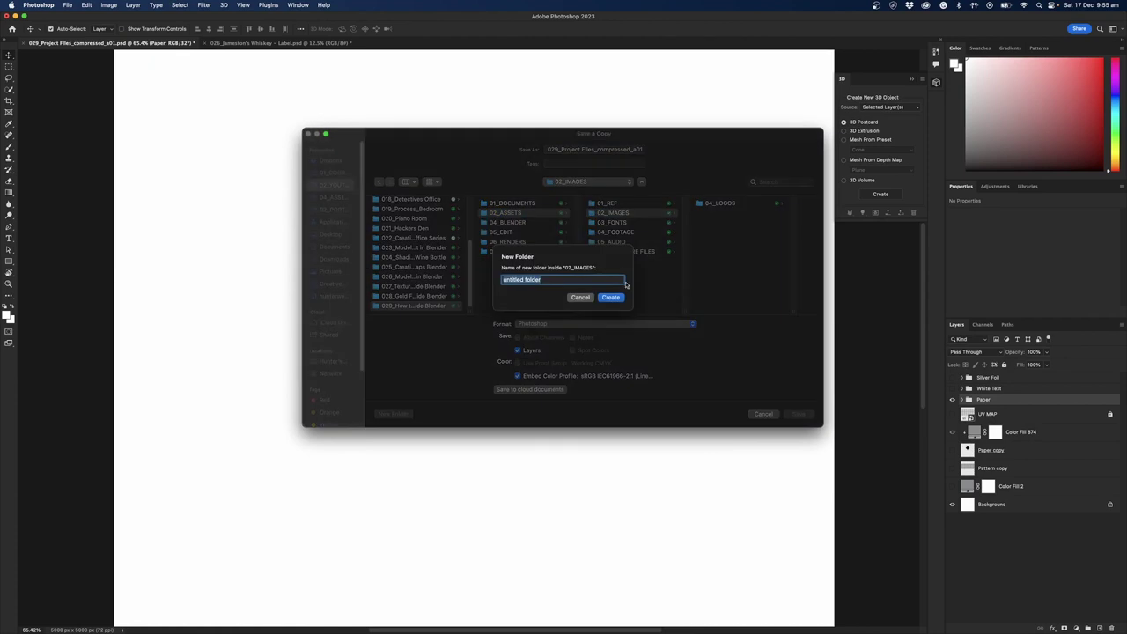
text(1)
click(611, 298)
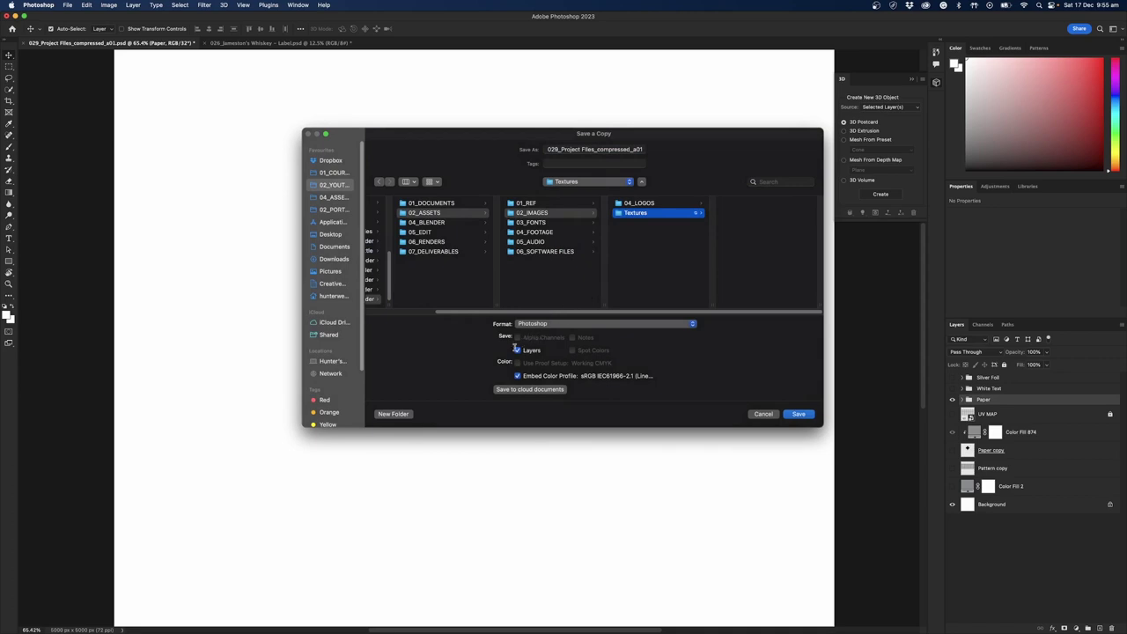
Save the copy as the TIFF file 029_Paper Mask_a01 copy.tif in the Textures folder, with 32 bit (Float) depth and no image compression.
click(527, 325)
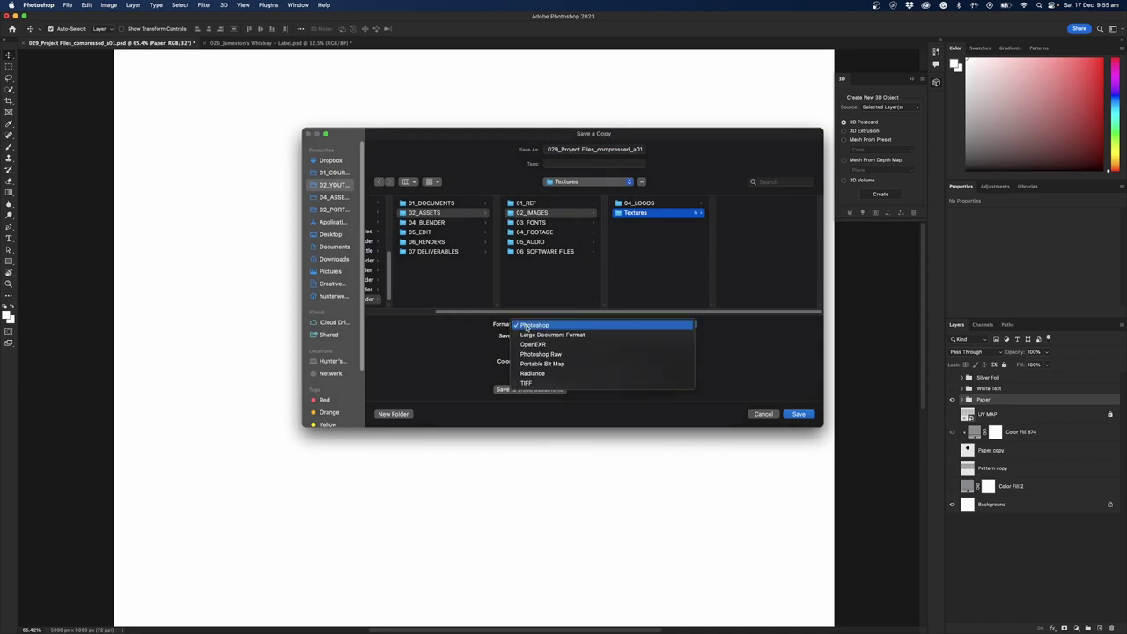
click(528, 383)
click(588, 149)
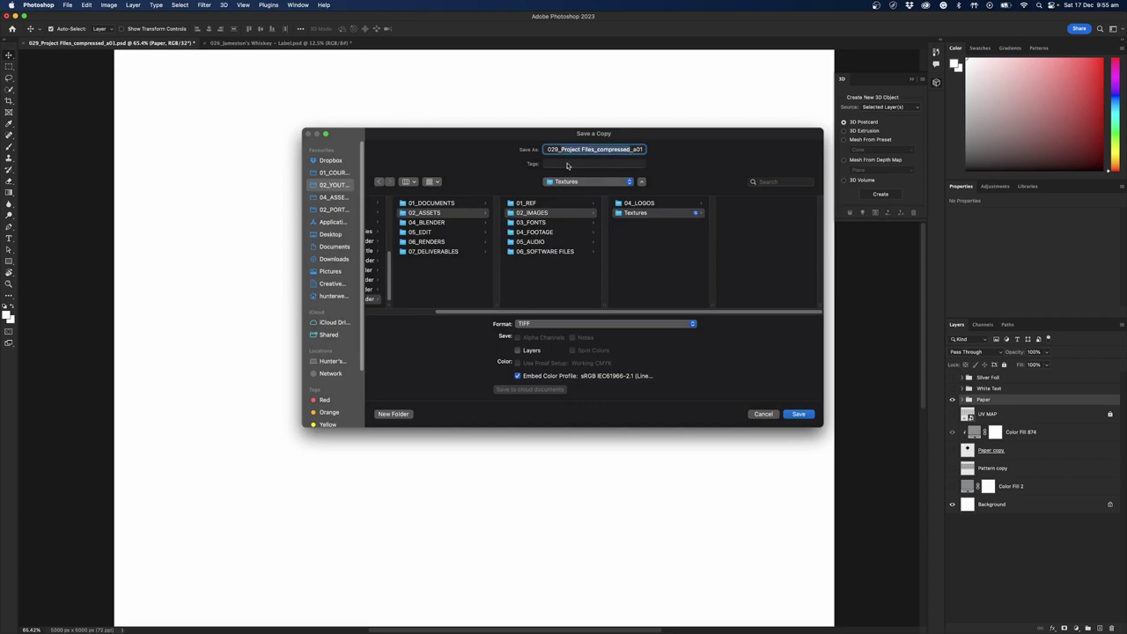
drag(681, 146, 576, 296)
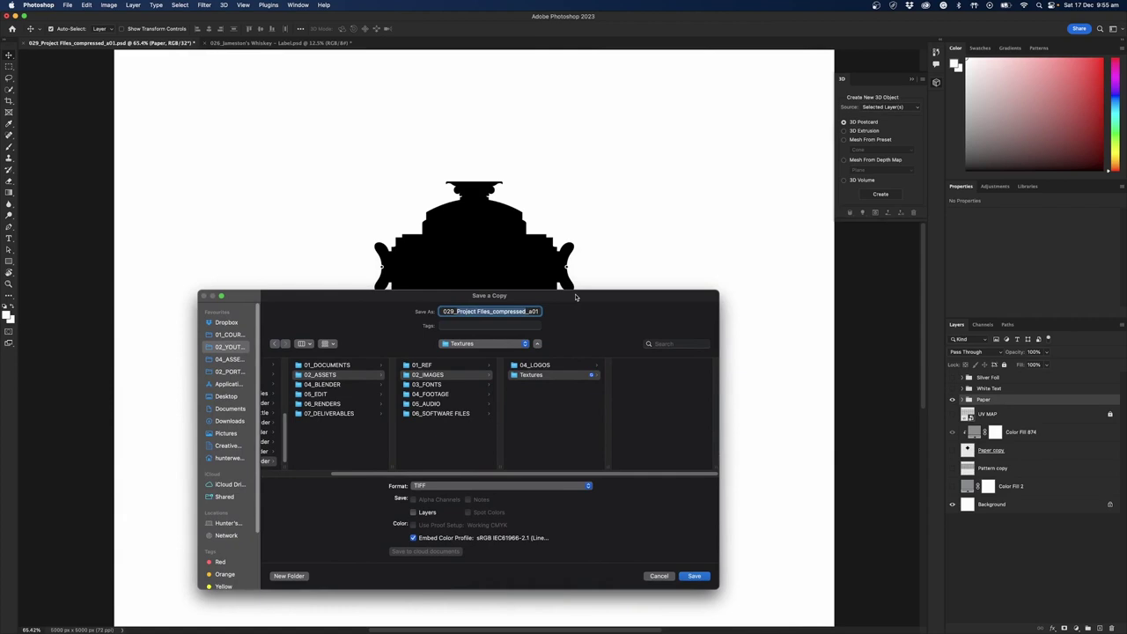
key(BackSpace)
text(Paper Mask_a01 copy.tif)
drag(500, 295, 586, 307)
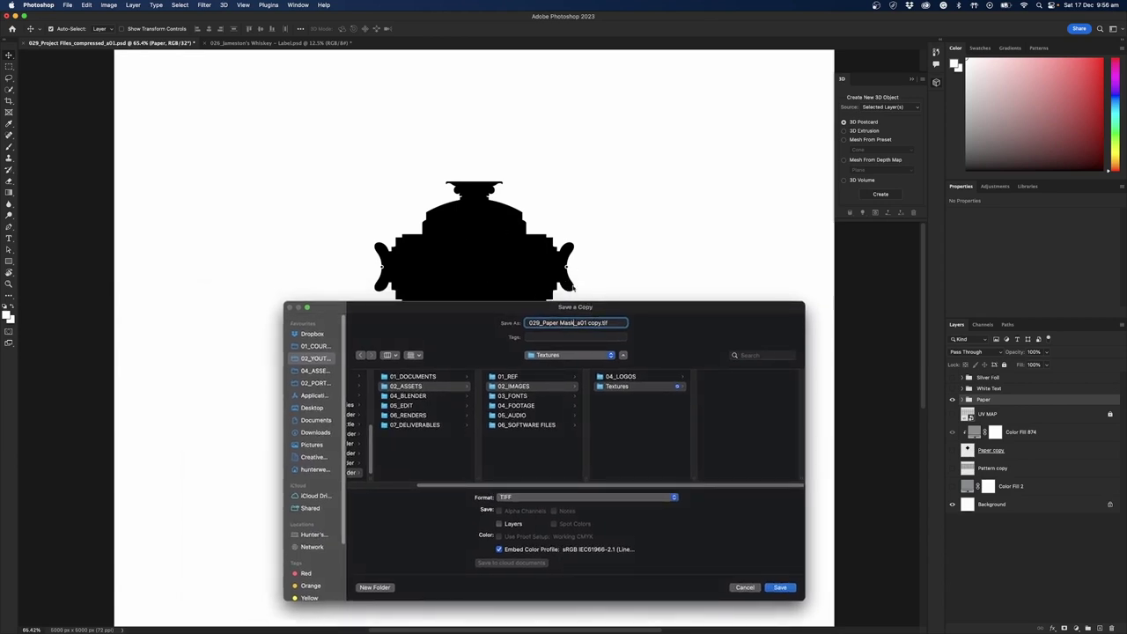
click(774, 587)
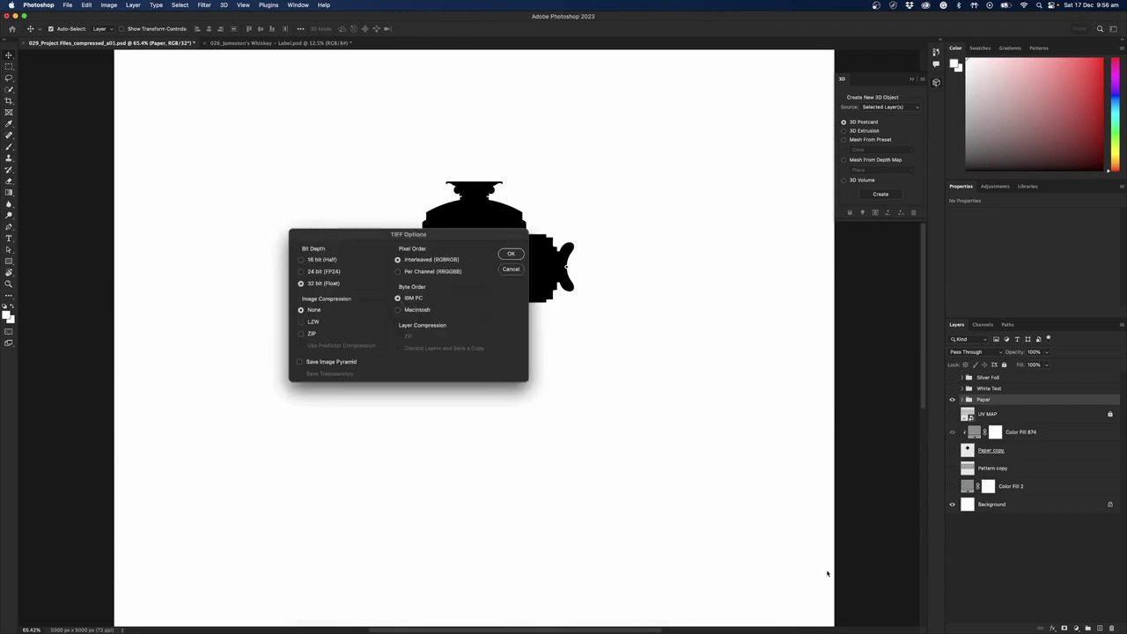
click(510, 253)
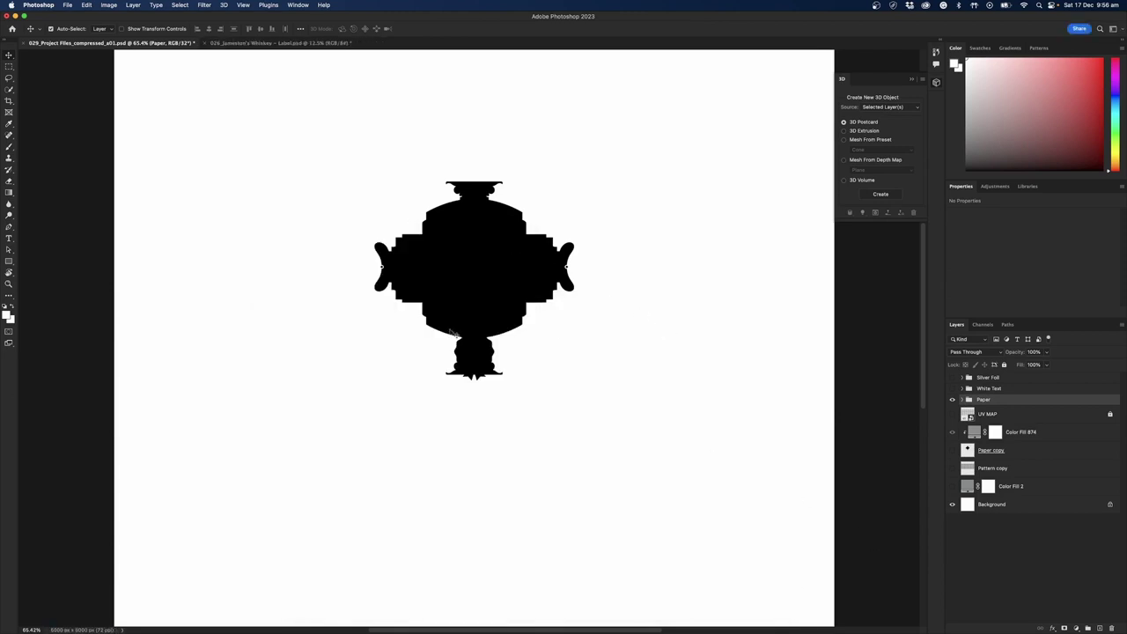
Show the White Text group and hide the Paper group.
click(951, 388)
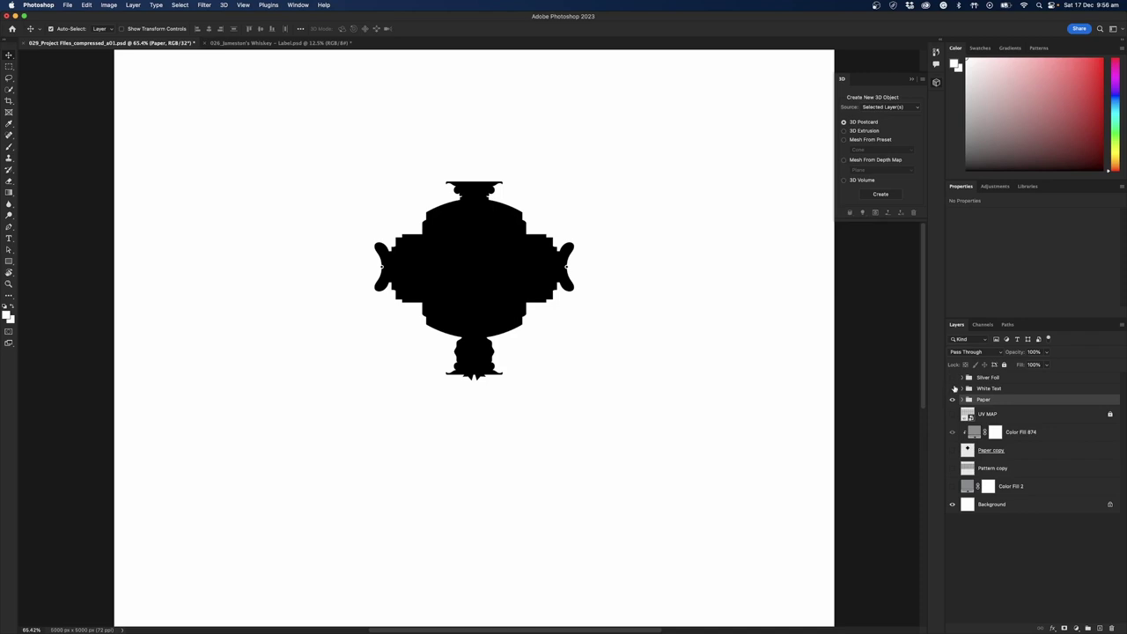
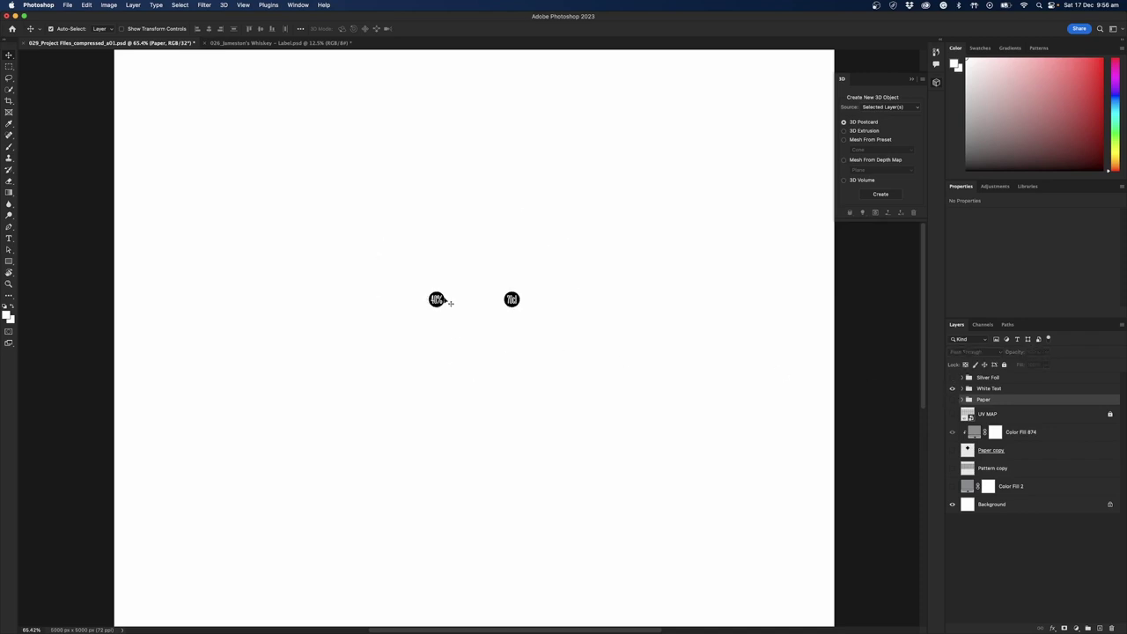
click(952, 394)
click(951, 392)
click(951, 388)
click(952, 388)
Examine the layers nested inside the White Text group to see which artwork each one holds.
click(965, 388)
click(963, 388)
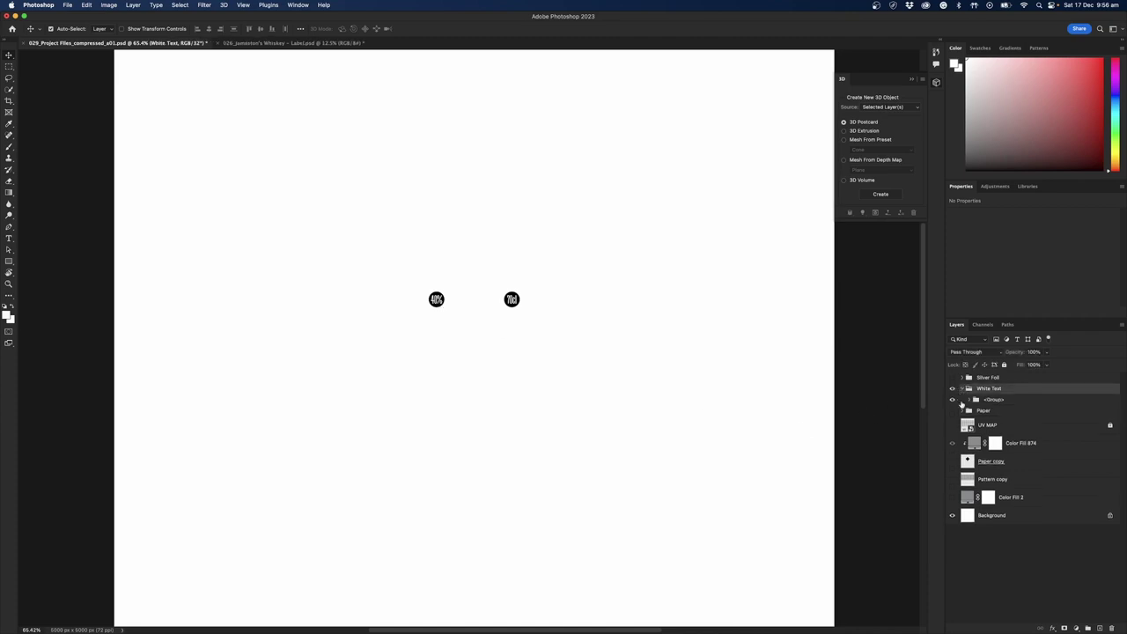
click(969, 399)
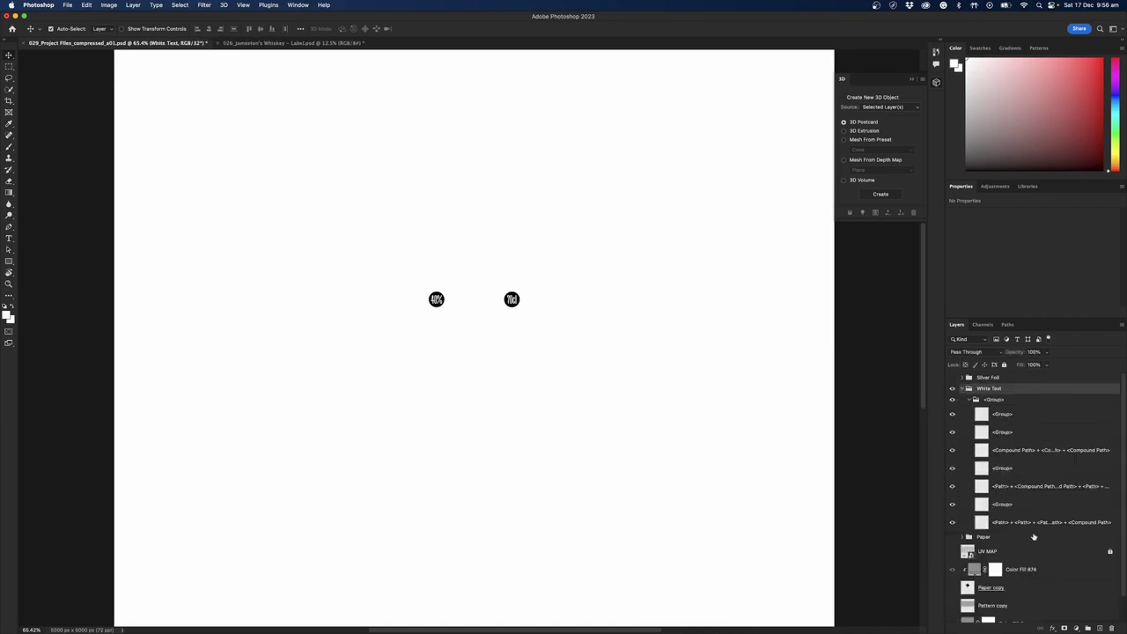
click(997, 525)
click(952, 523)
click(951, 523)
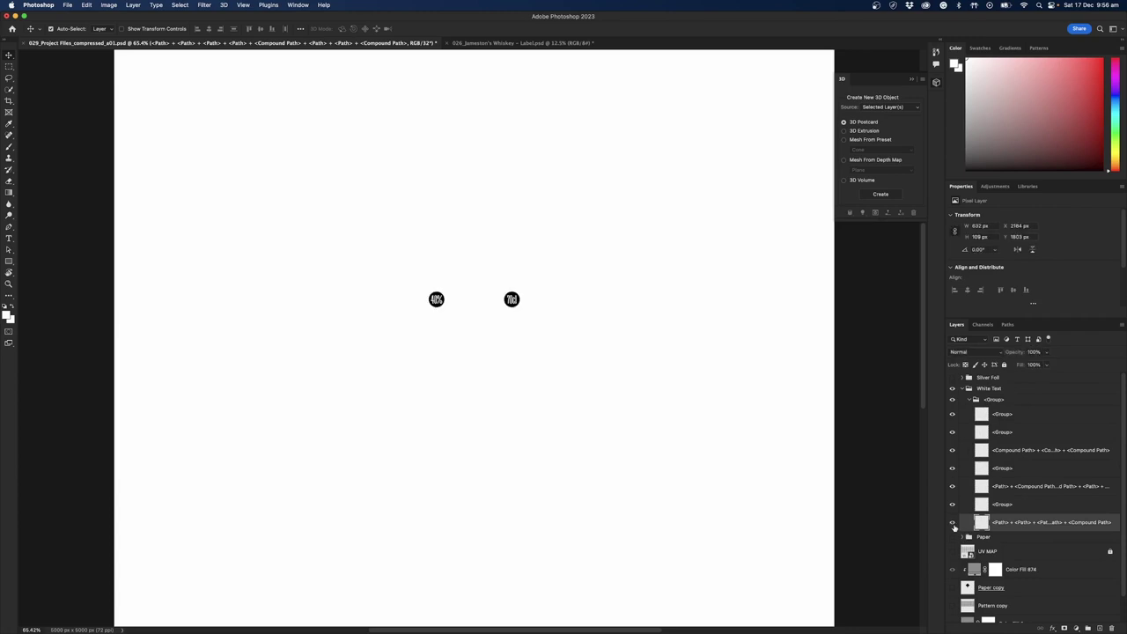
scroll(1058, 516, down, 2)
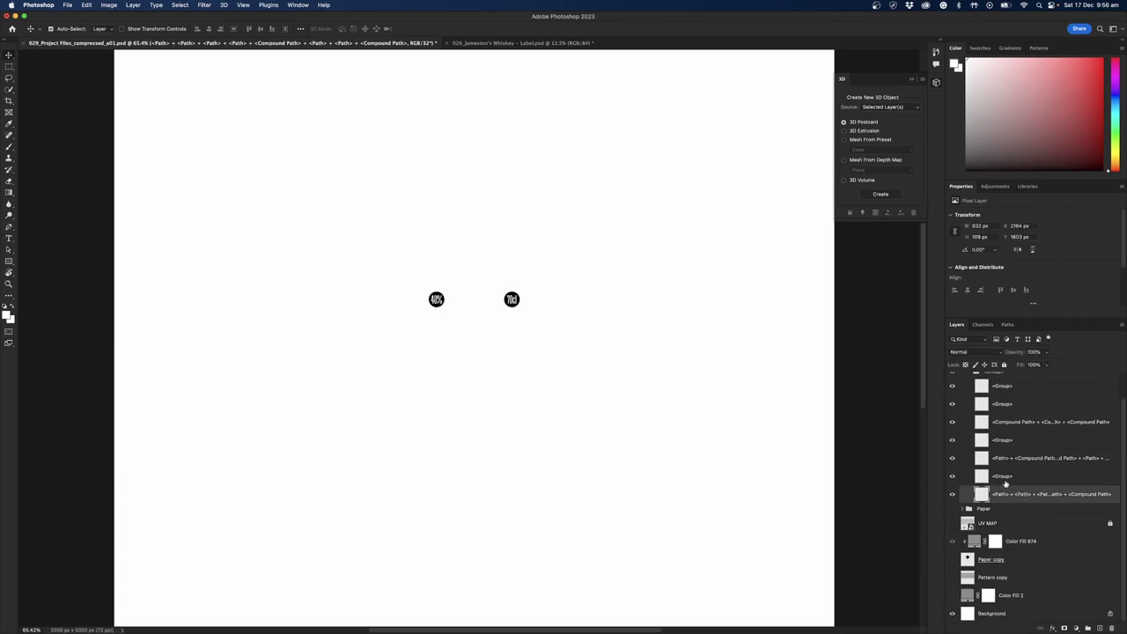
scroll(1001, 494, up, 2)
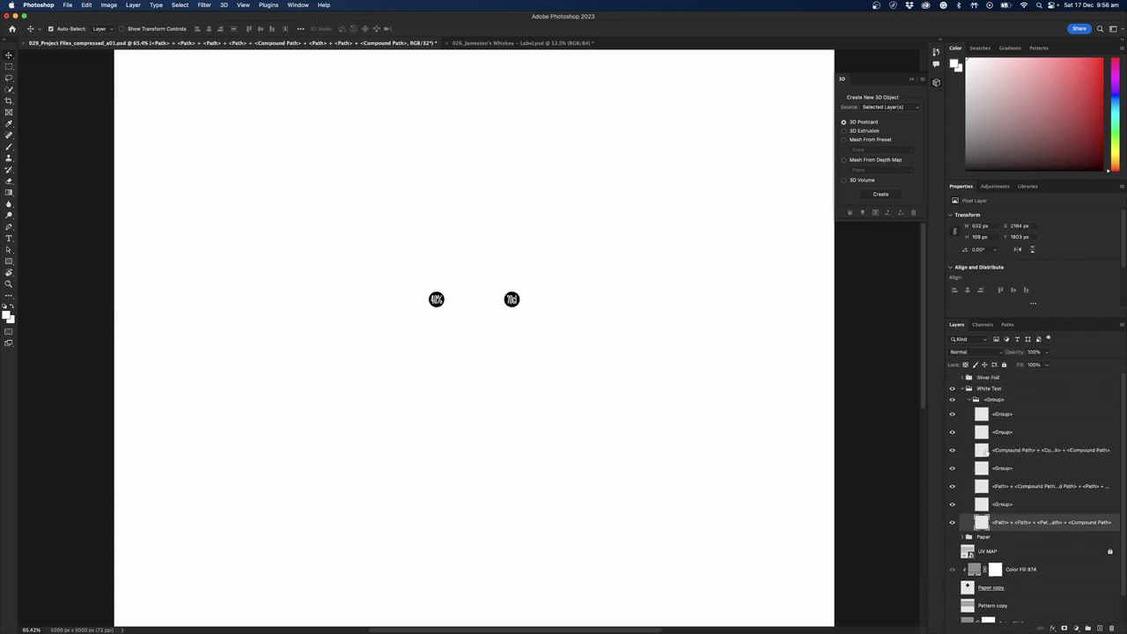
click(968, 401)
click(968, 400)
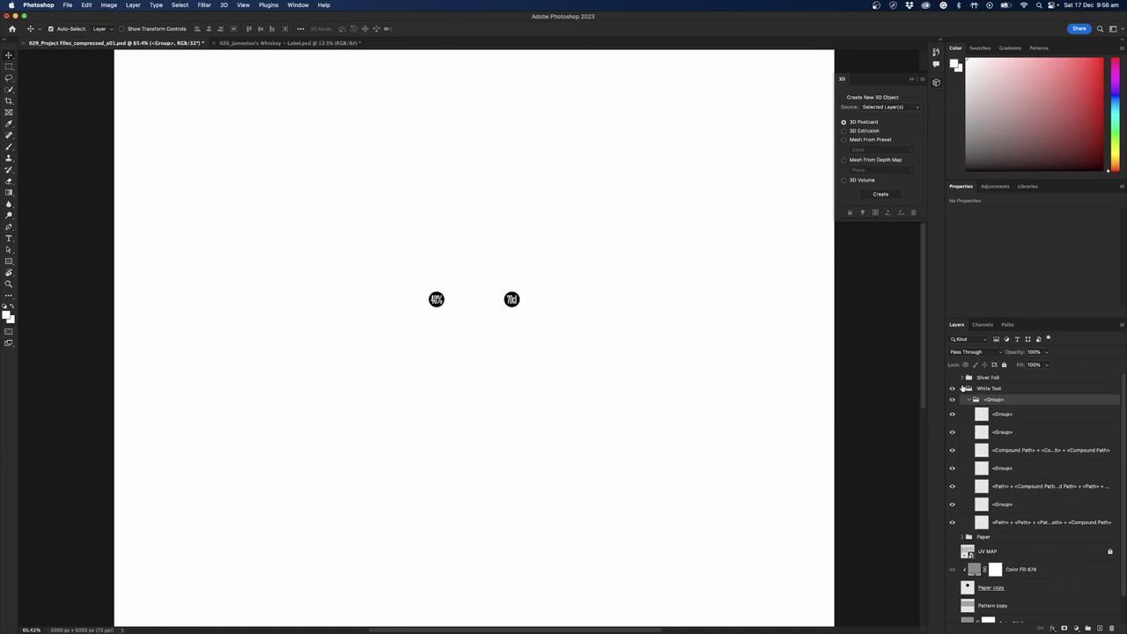
click(962, 388)
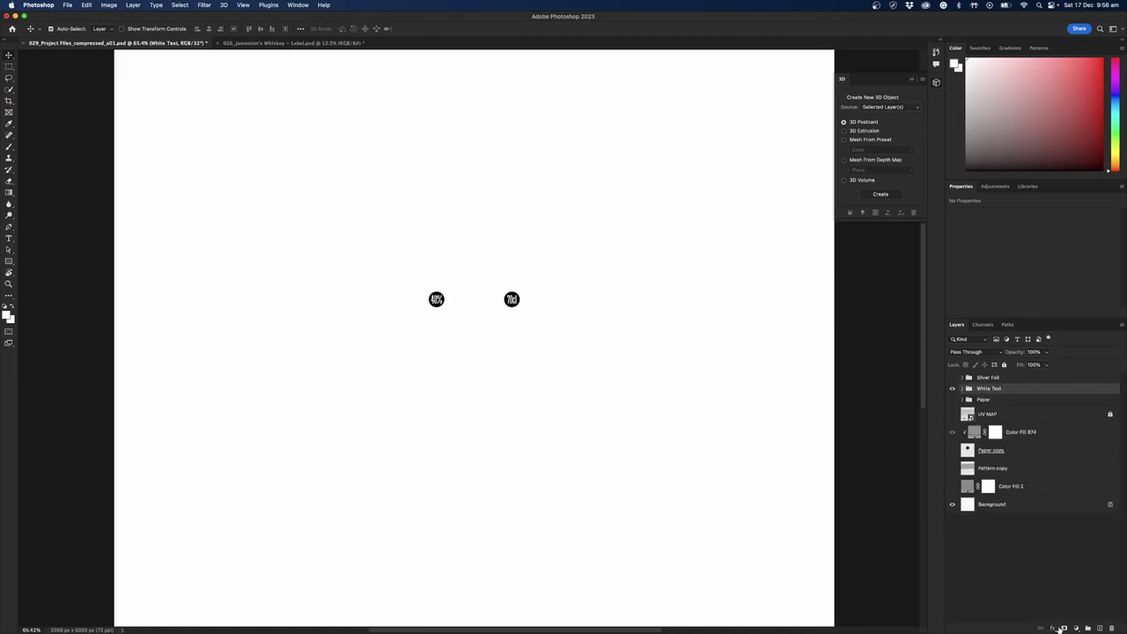
Add a black solid color fill layer above the White Text group and clip it to the group.
click(1075, 627)
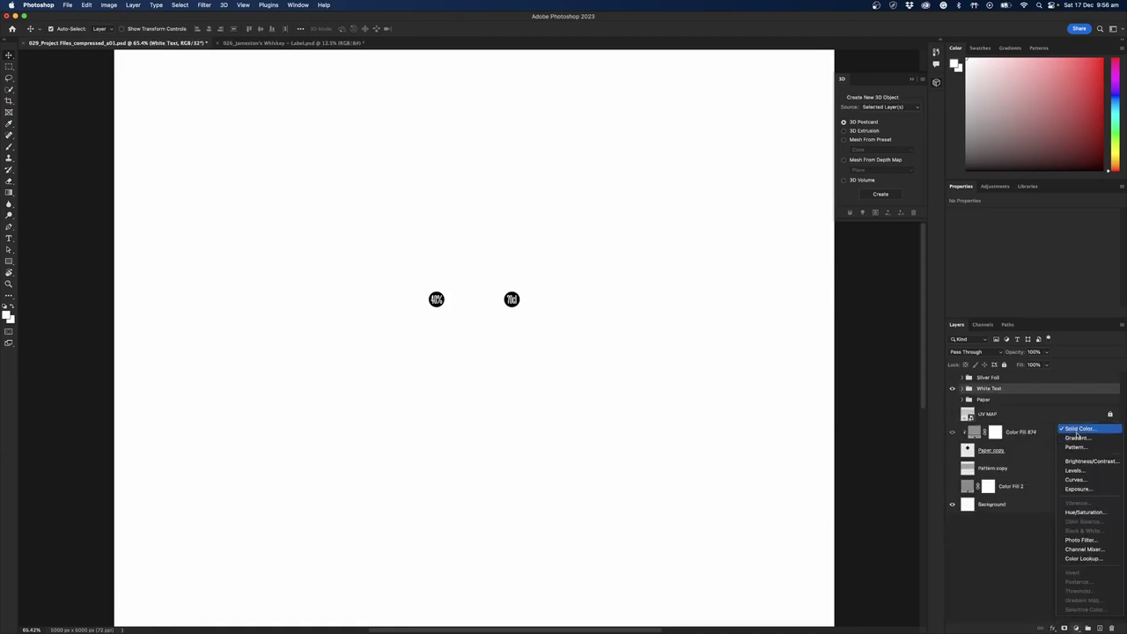
click(1078, 427)
drag(553, 352, 554, 471)
click(592, 237)
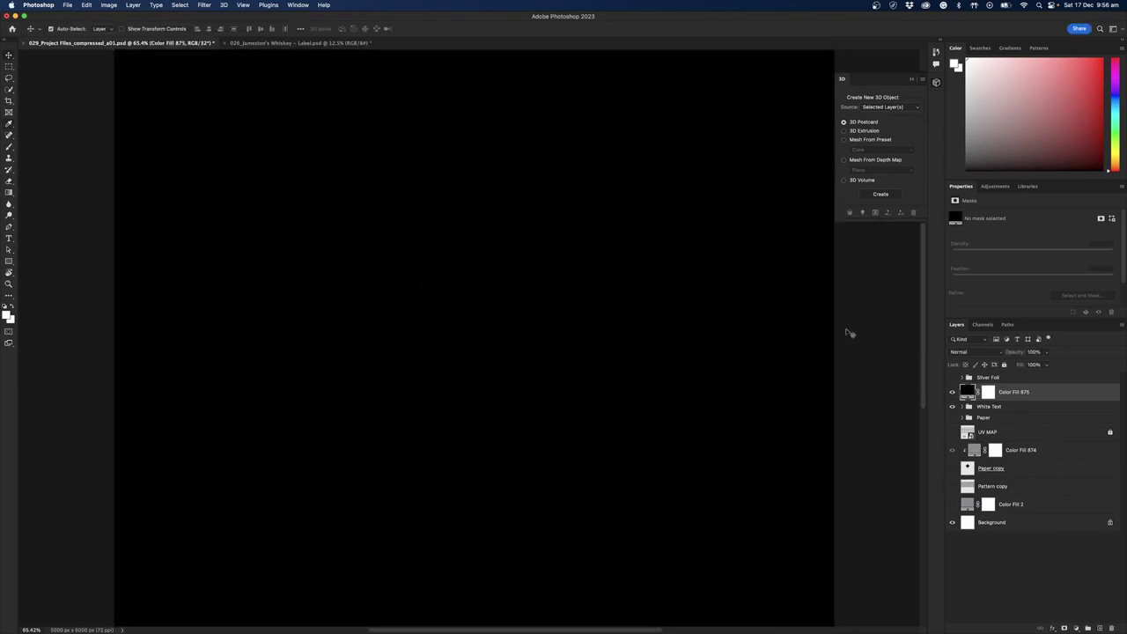
alt+click(1004, 398)
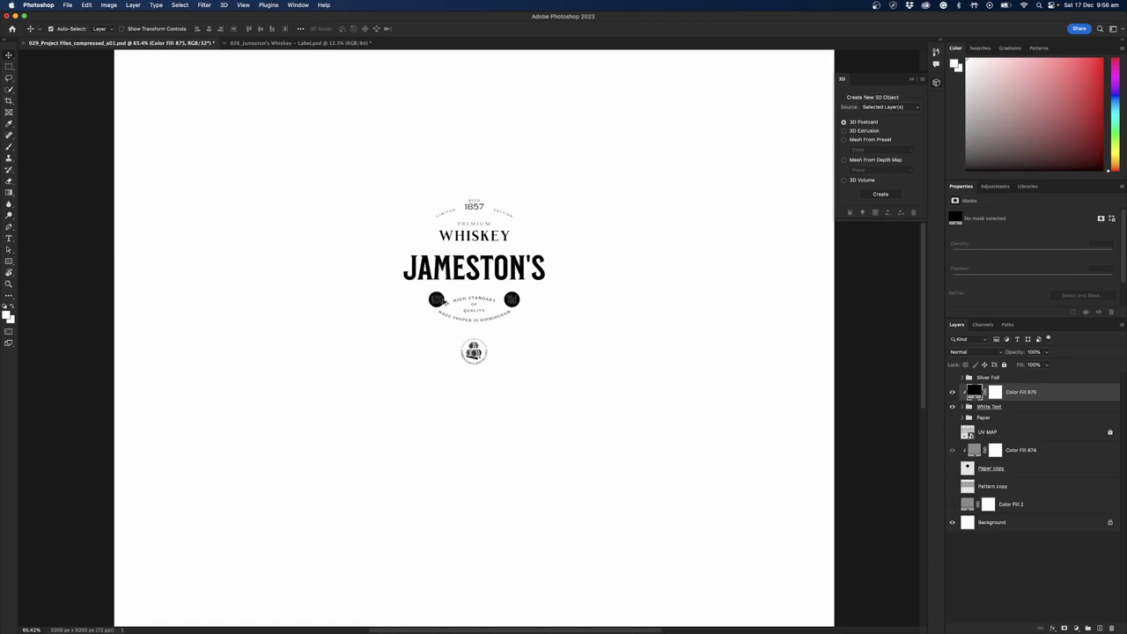
Find the layer with the round backings behind the 40% and 70cl text in the White Text group and hide it.
alt+scroll(443, 301, up, 8)
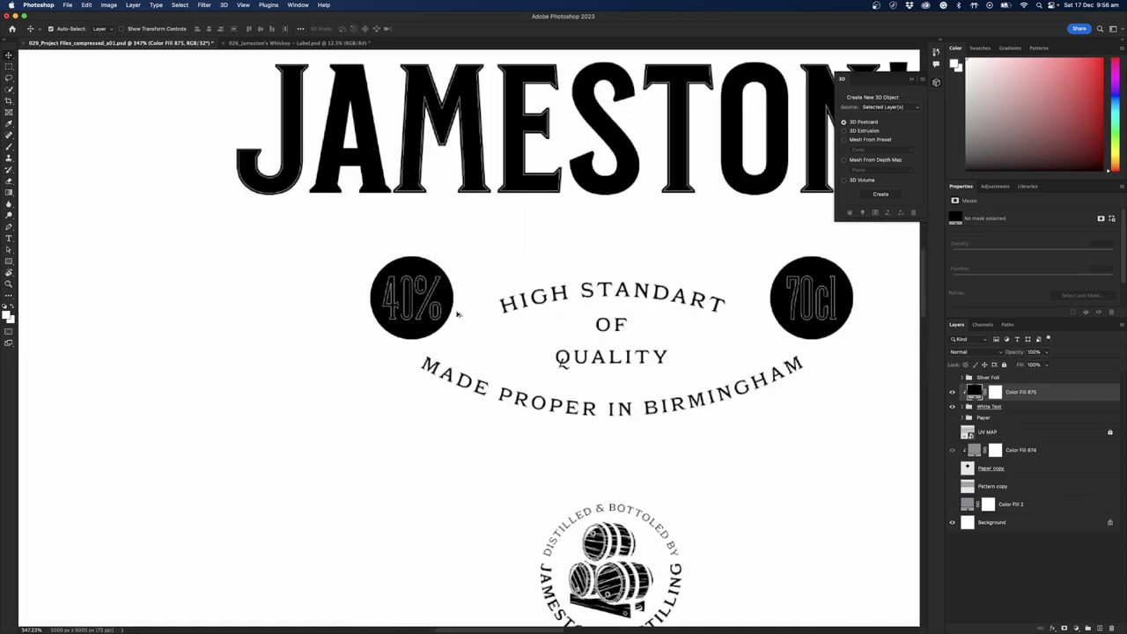
click(978, 408)
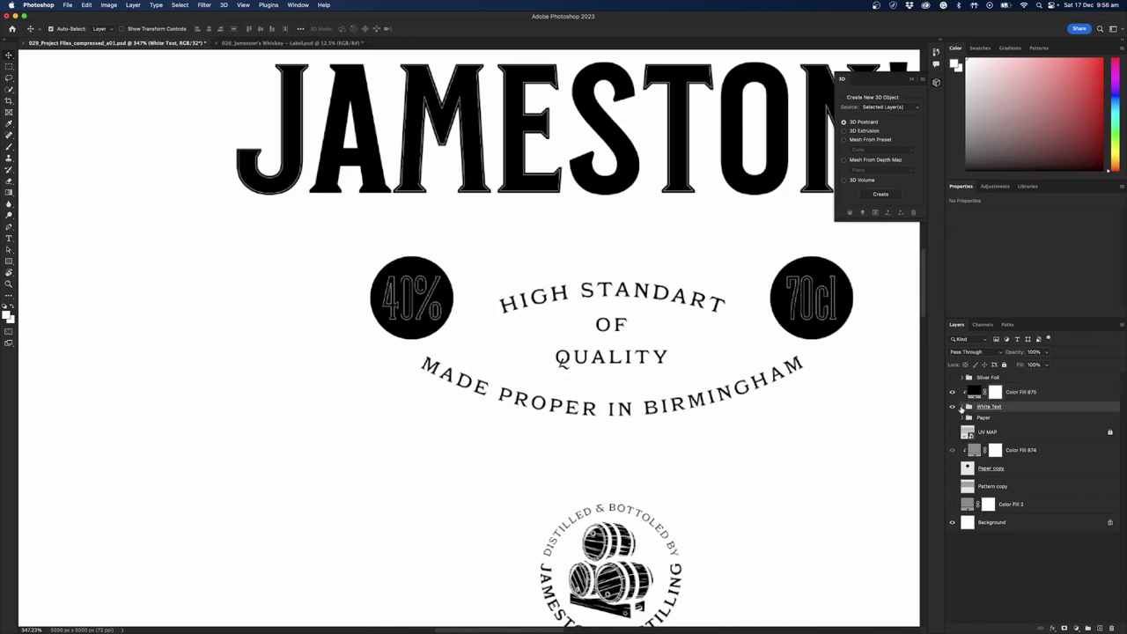
click(963, 407)
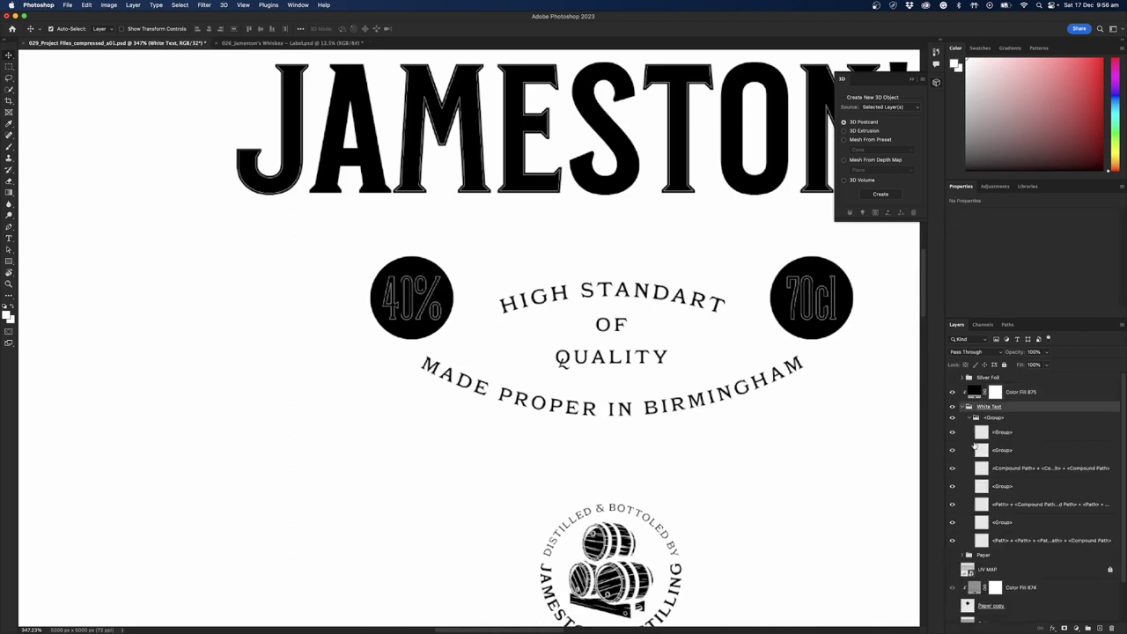
click(984, 432)
click(982, 449)
click(990, 466)
click(989, 487)
click(986, 507)
click(984, 525)
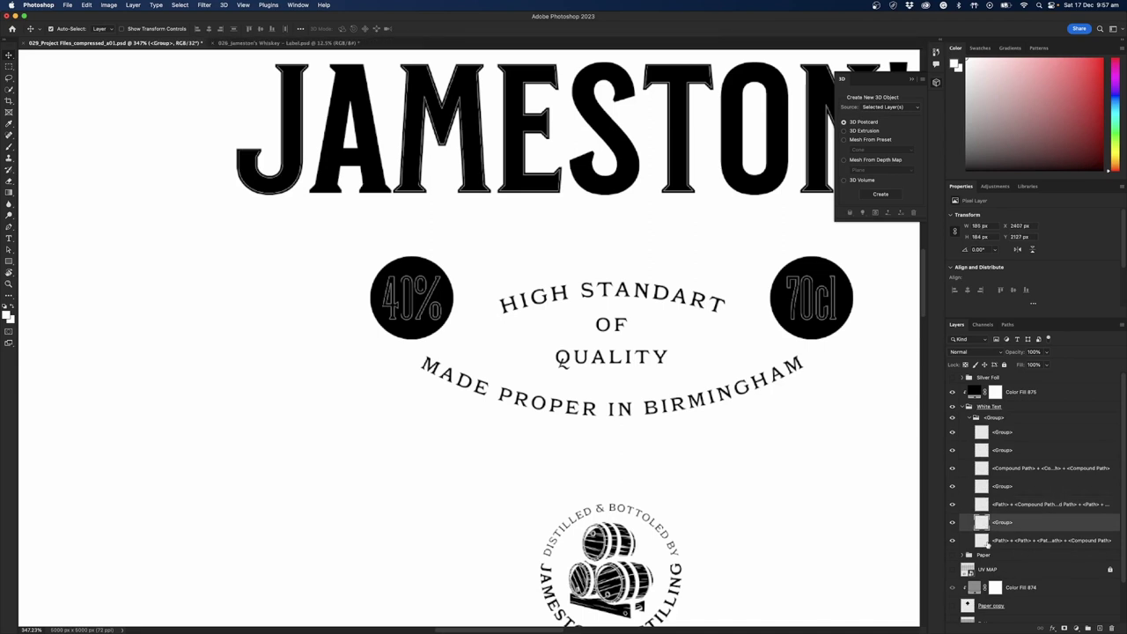
click(987, 542)
click(951, 540)
click(952, 541)
click(951, 540)
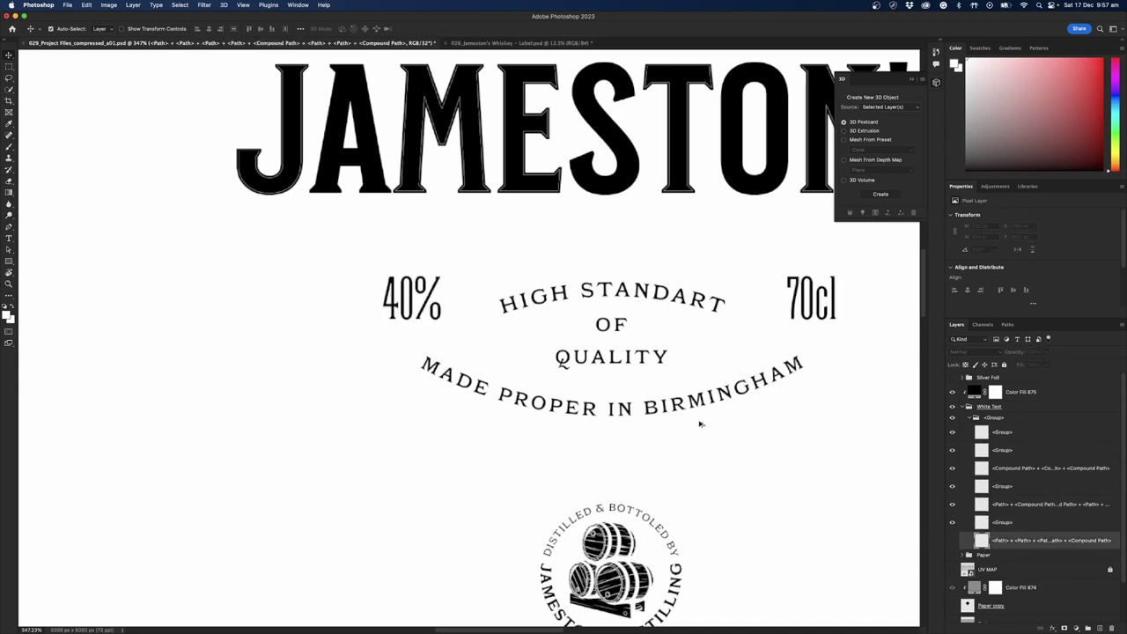
Check the black text artwork across the whole label and collapse the White Text group.
alt+scroll(700, 424, down, 3)
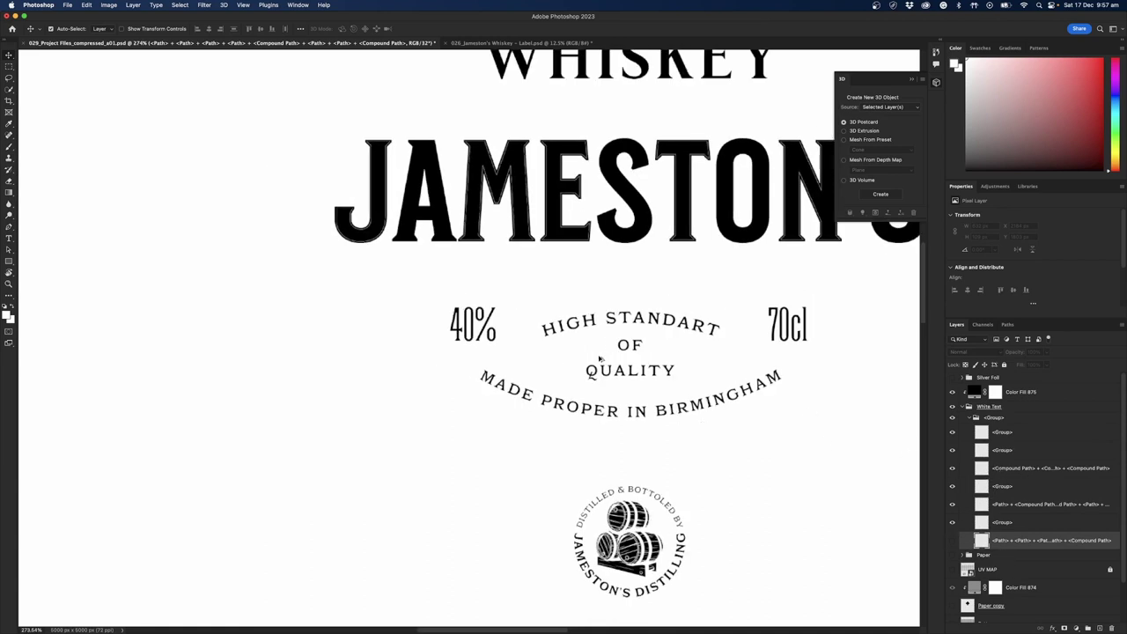
alt+scroll(649, 359, down, 1)
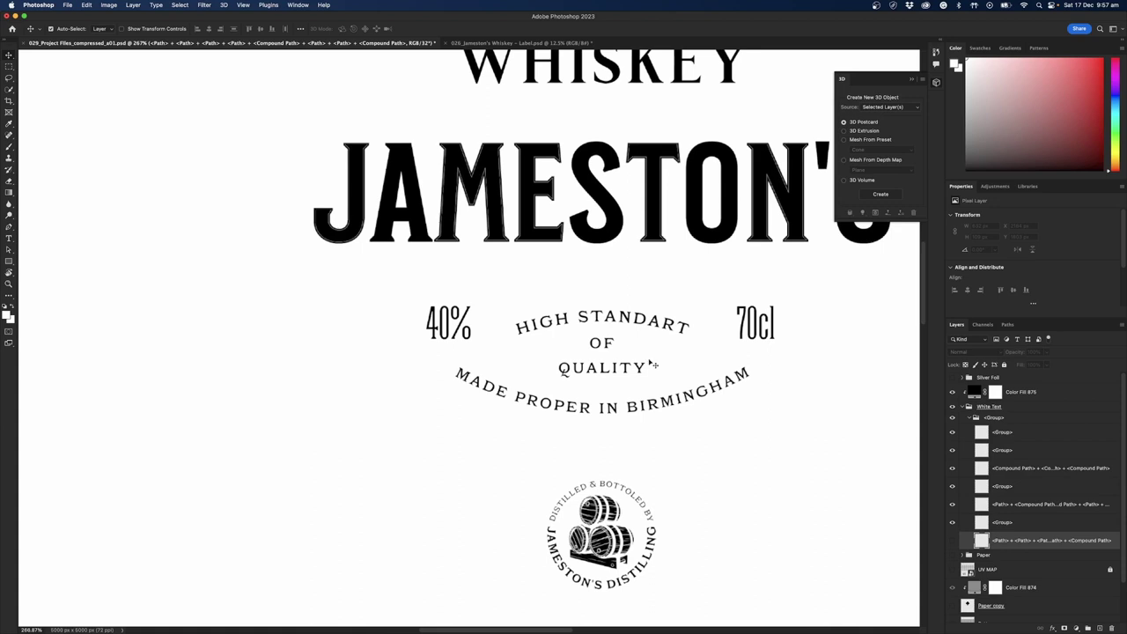
alt+scroll(628, 353, down, 1)
alt+scroll(557, 325, down, 4)
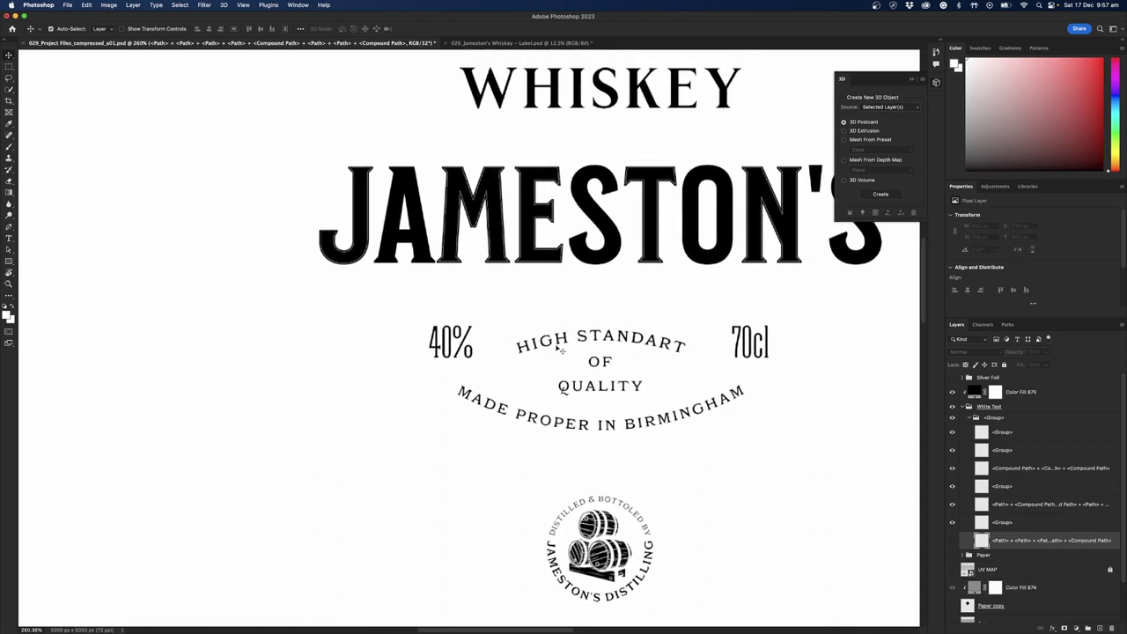
alt+scroll(554, 345, down, 4)
alt+scroll(554, 345, down, 3)
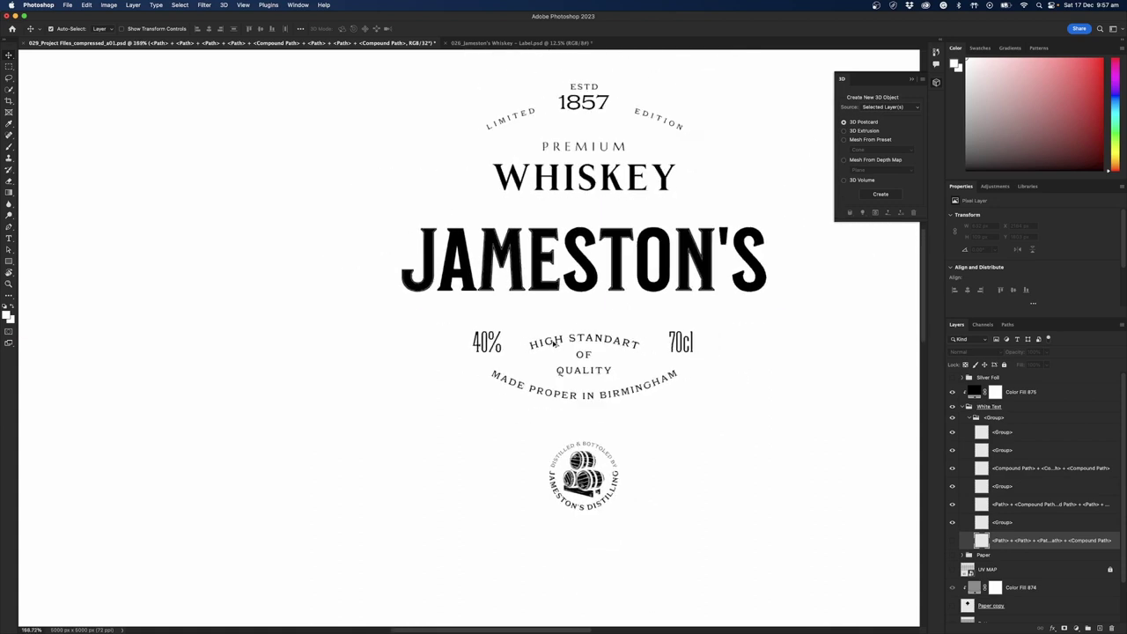
alt+scroll(594, 324, down, 2)
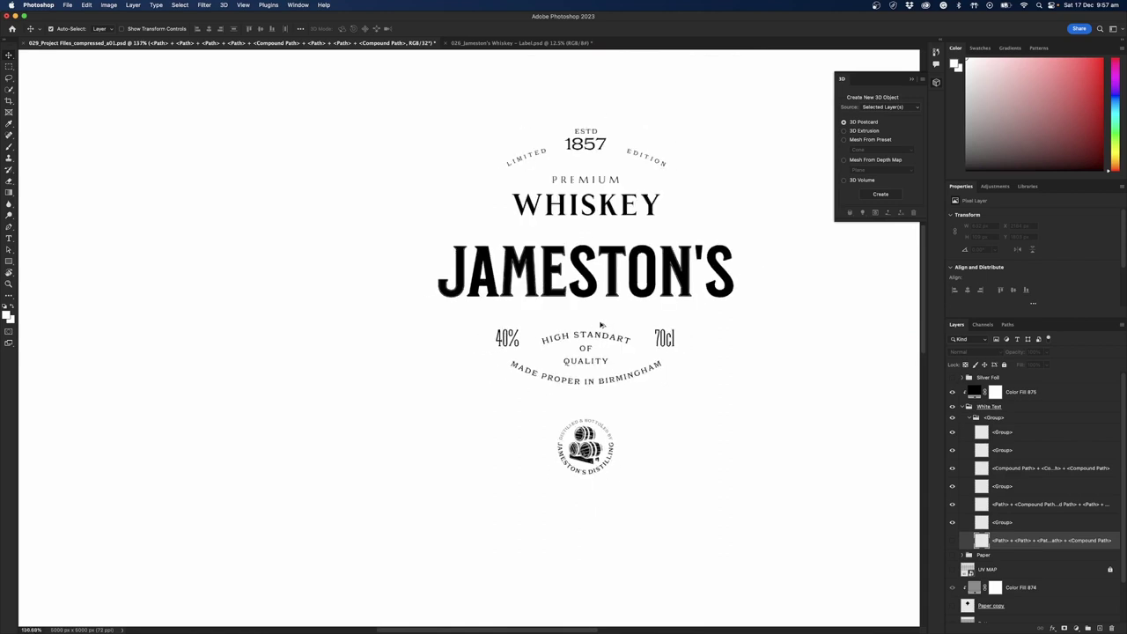
click(963, 407)
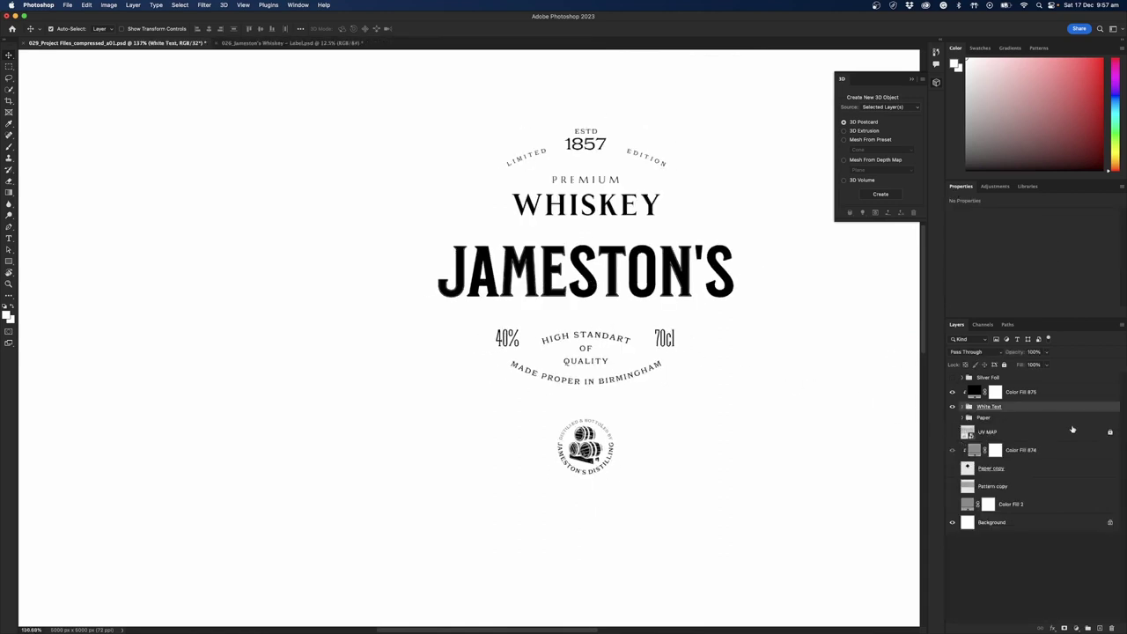
Begin a TIFF copy of the White Text mask in the 02_IMAGES Textures folder, reusing the Paper mask's file name.
alt+scroll(476, 280, down, 3)
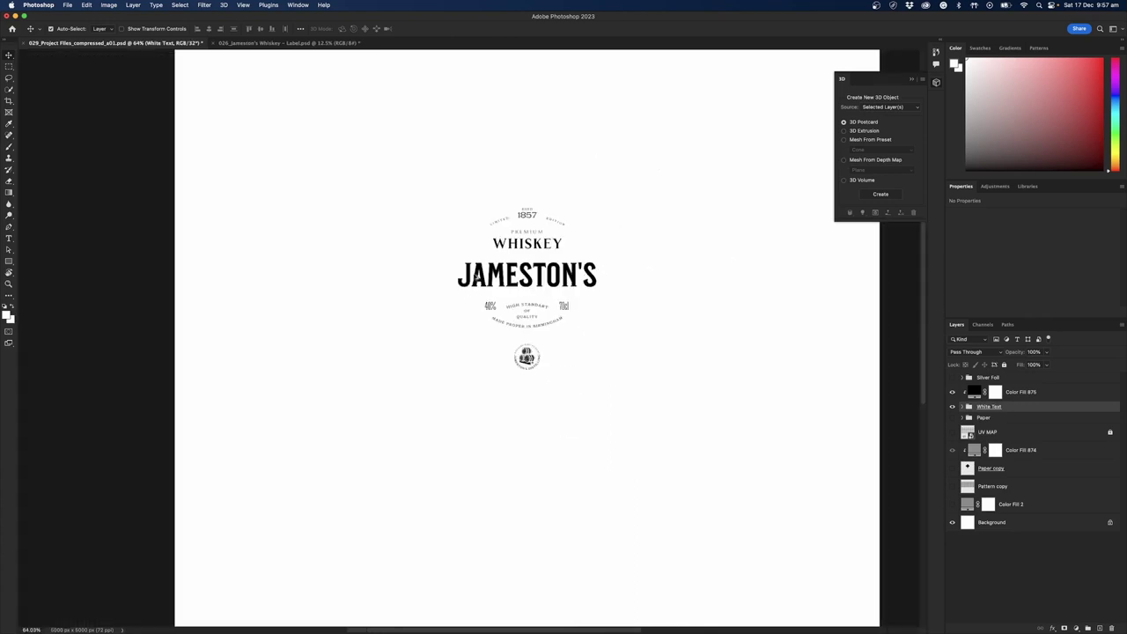
click(68, 5)
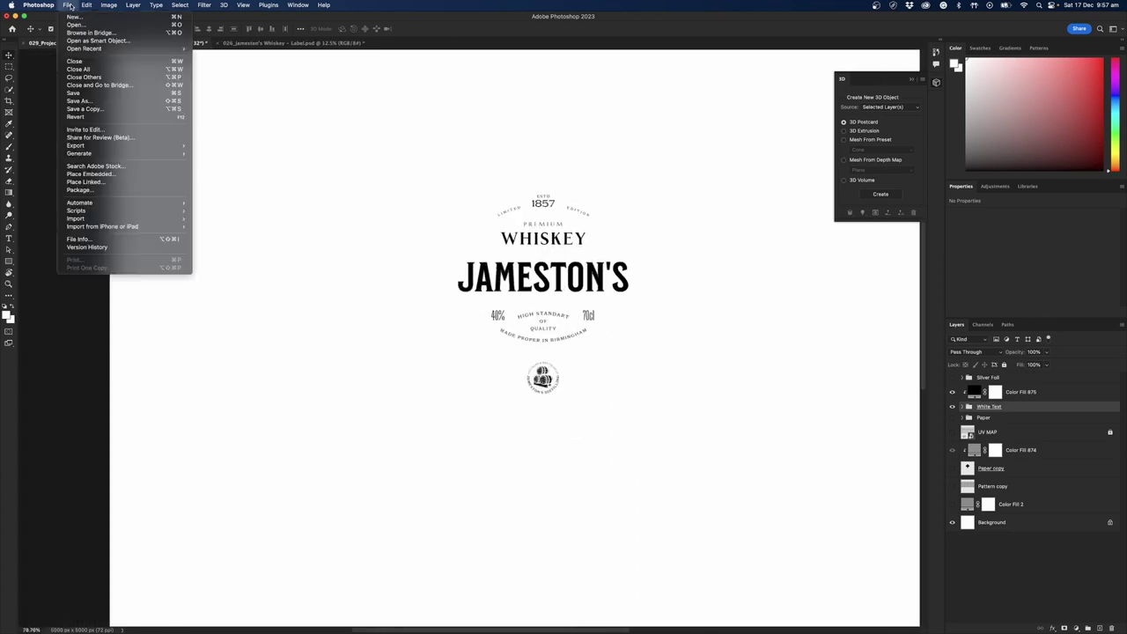
click(88, 108)
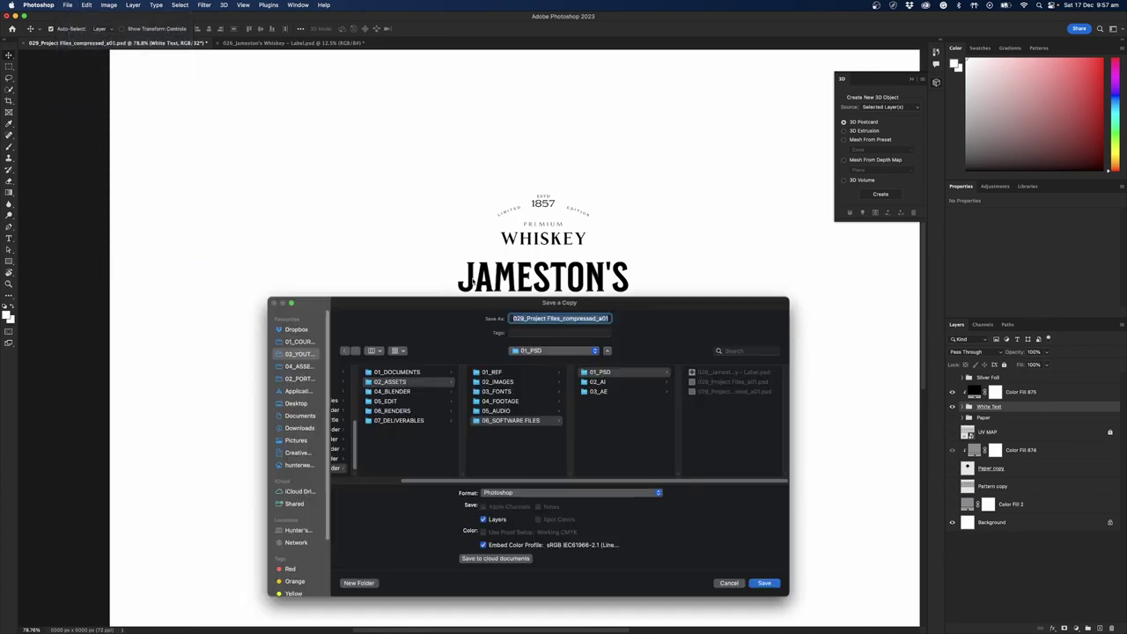
click(504, 495)
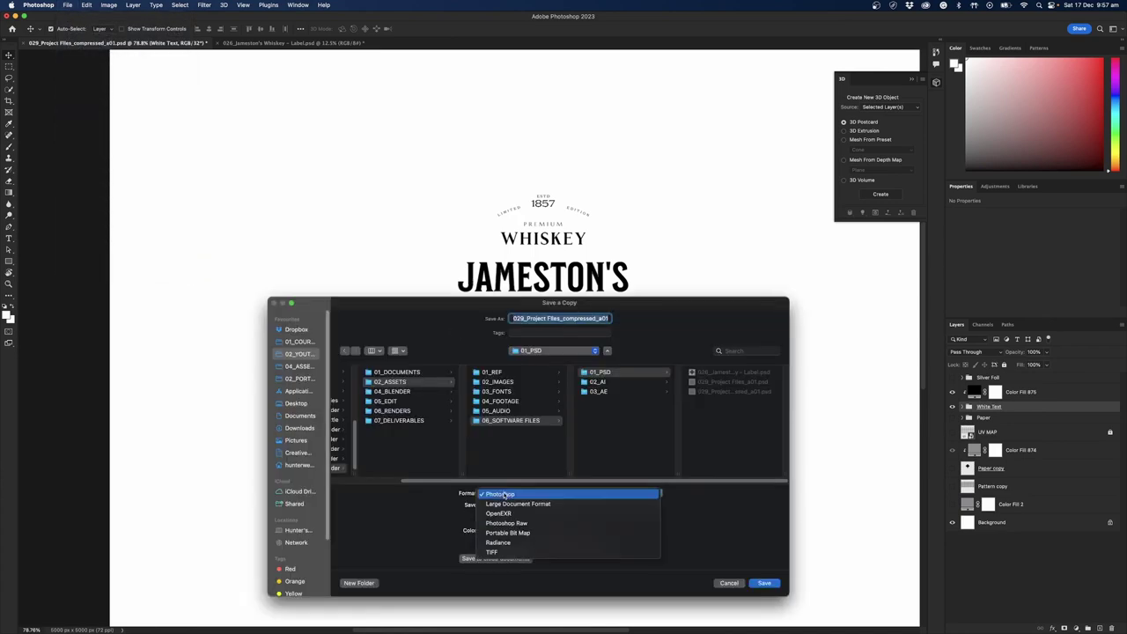
click(506, 555)
click(496, 382)
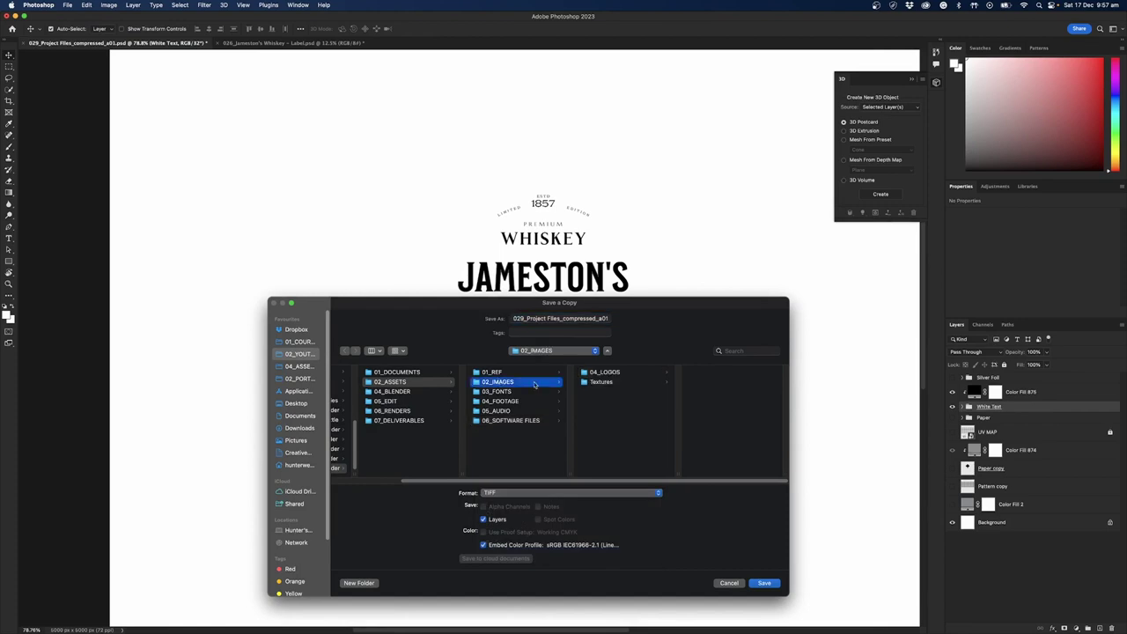
click(634, 384)
click(700, 377)
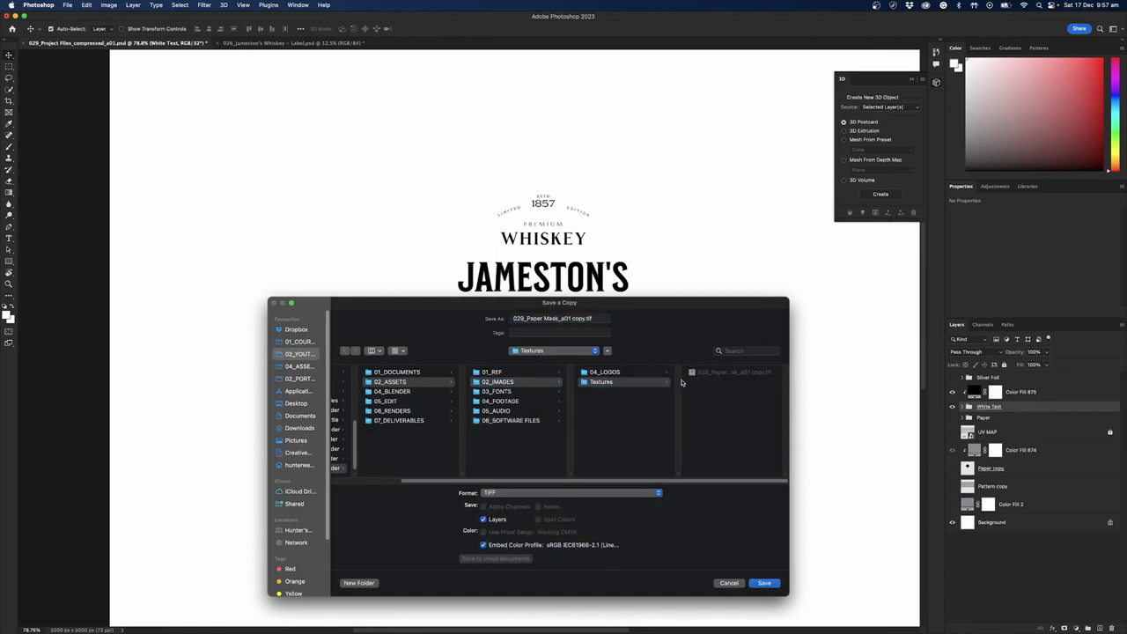
Rename the copy 029_White Text Mask_a01.tif and save it with 32 bit float depth and no image compression.
click(542, 321)
drag(542, 321, 529, 321)
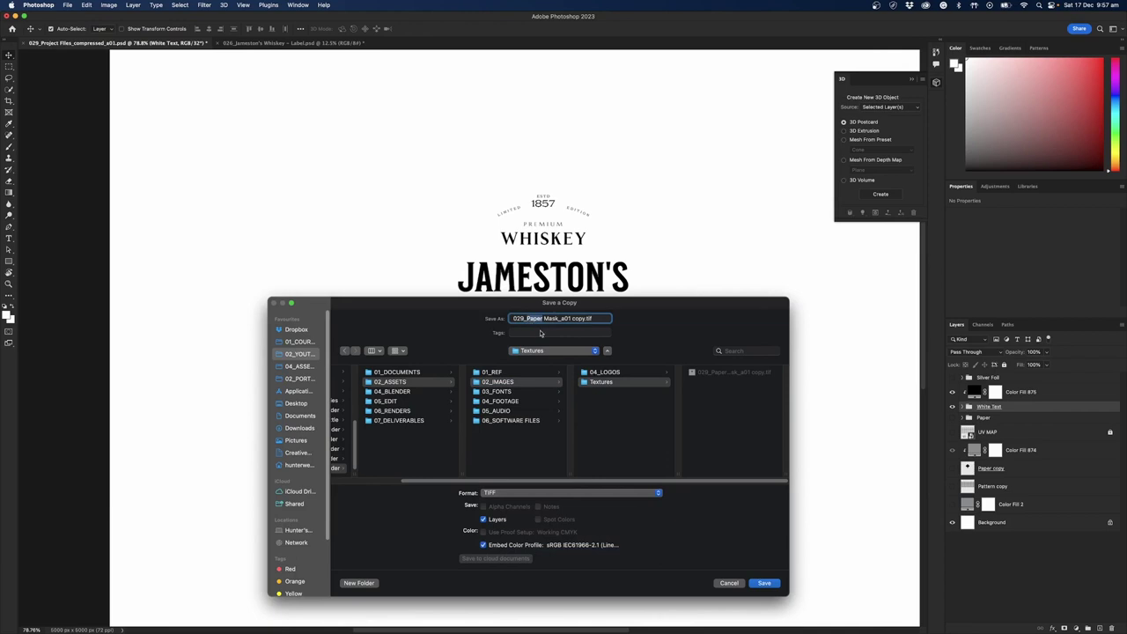
text(White Text)
double_click(595, 320)
key(BackSpace)
click(764, 583)
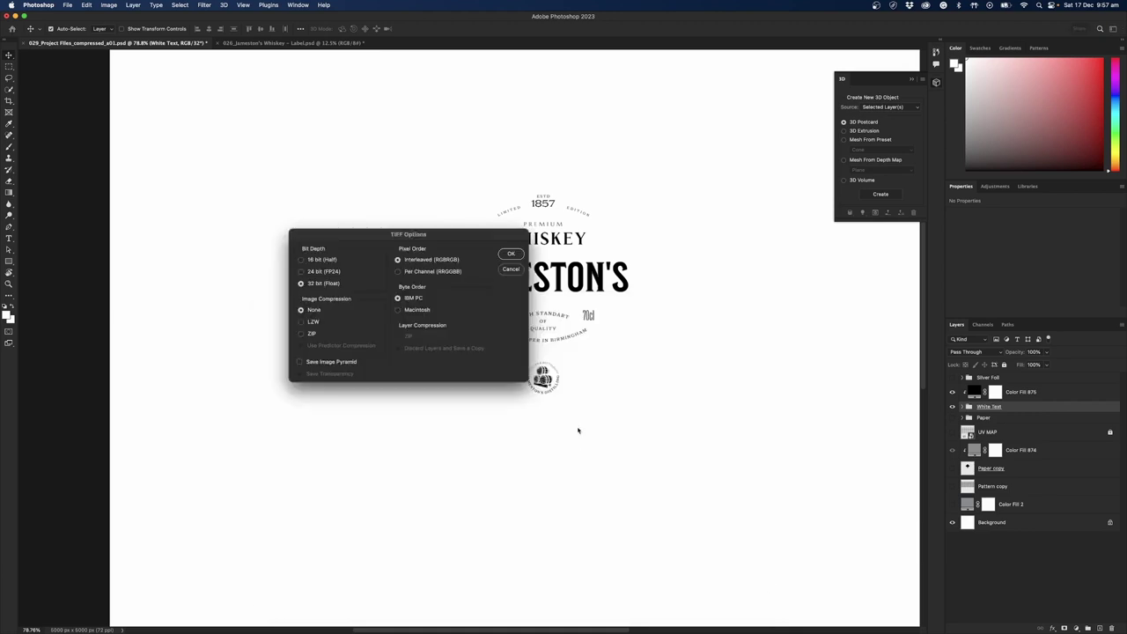
click(510, 255)
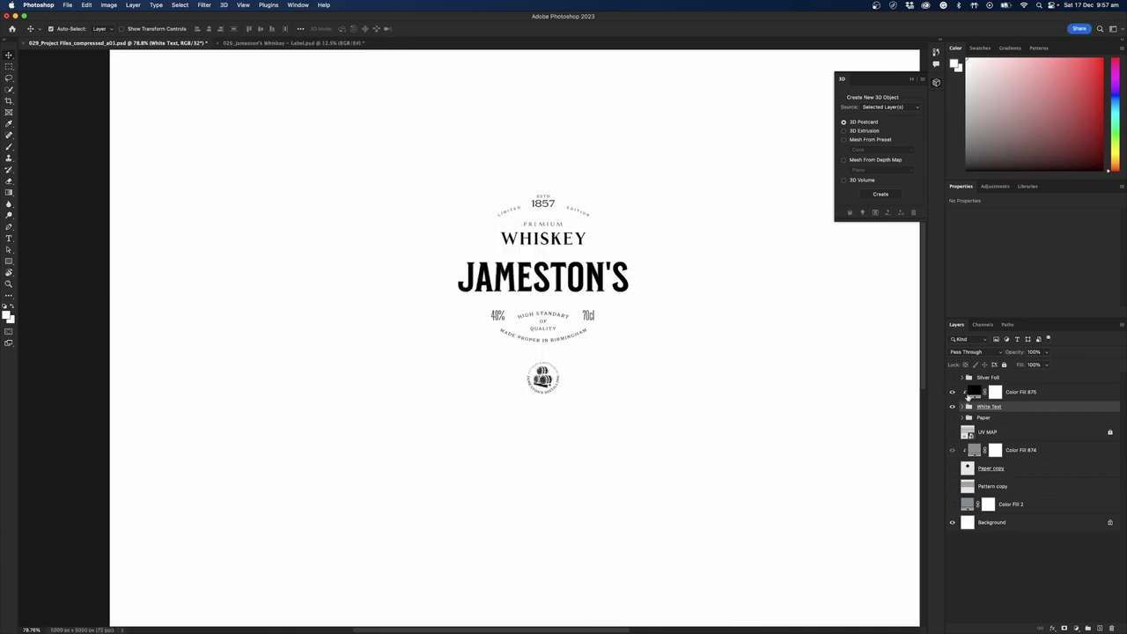
Duplicate the White Text group's black color fill, place the copy above the Silver Foil group and clip it to that group.
click(1055, 392)
key(ctrl+j)
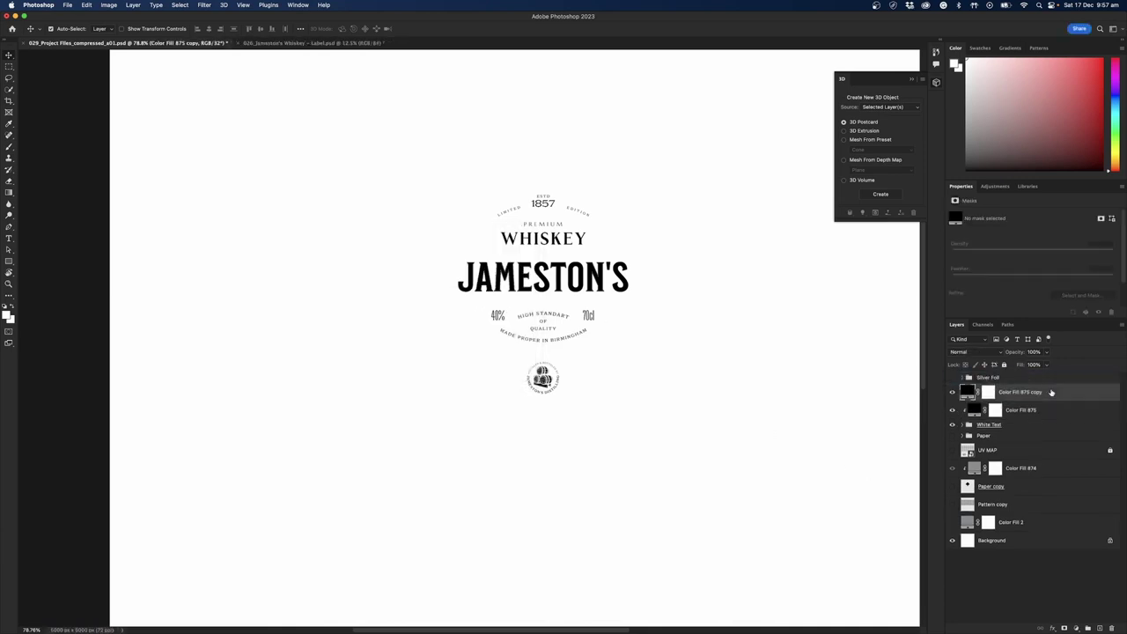
click(1029, 414)
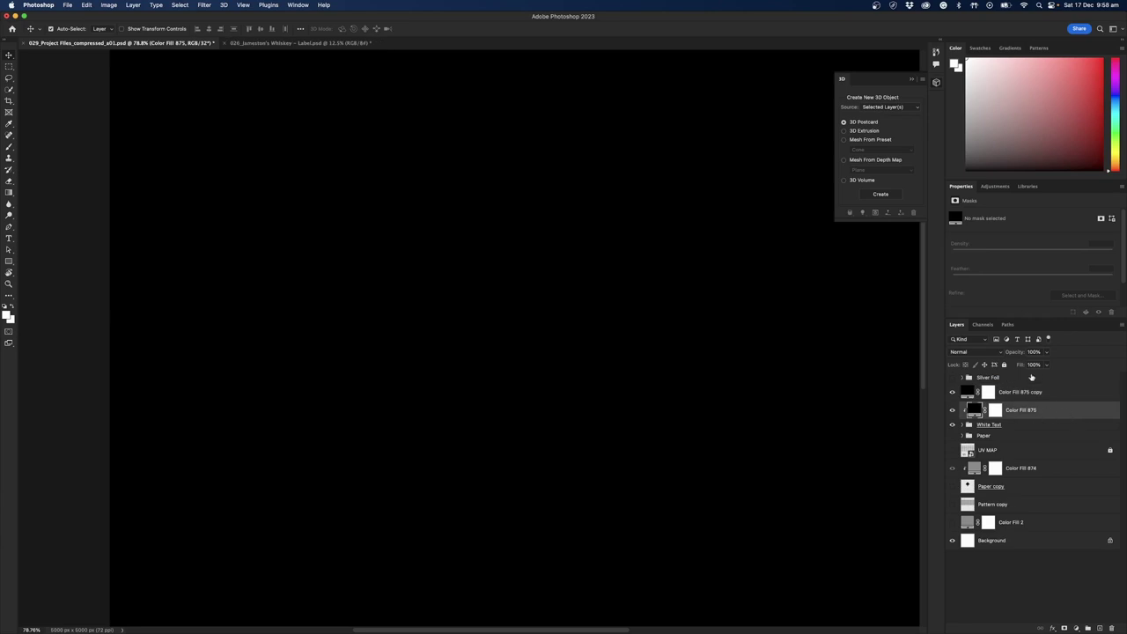
drag(1070, 394, 1030, 376)
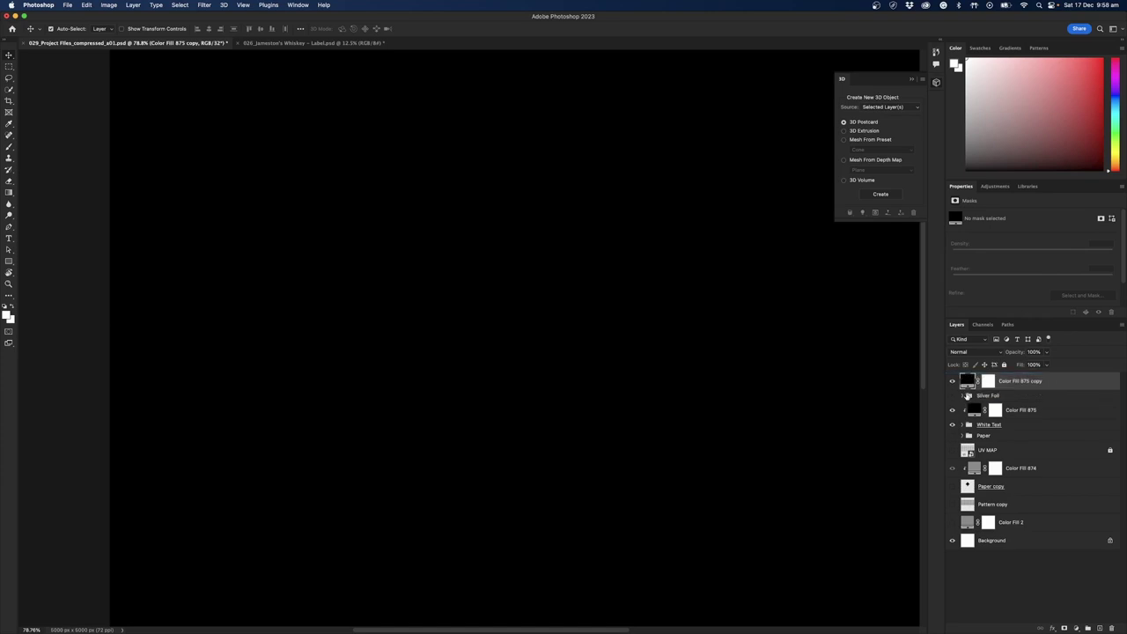
alt+click(967, 394)
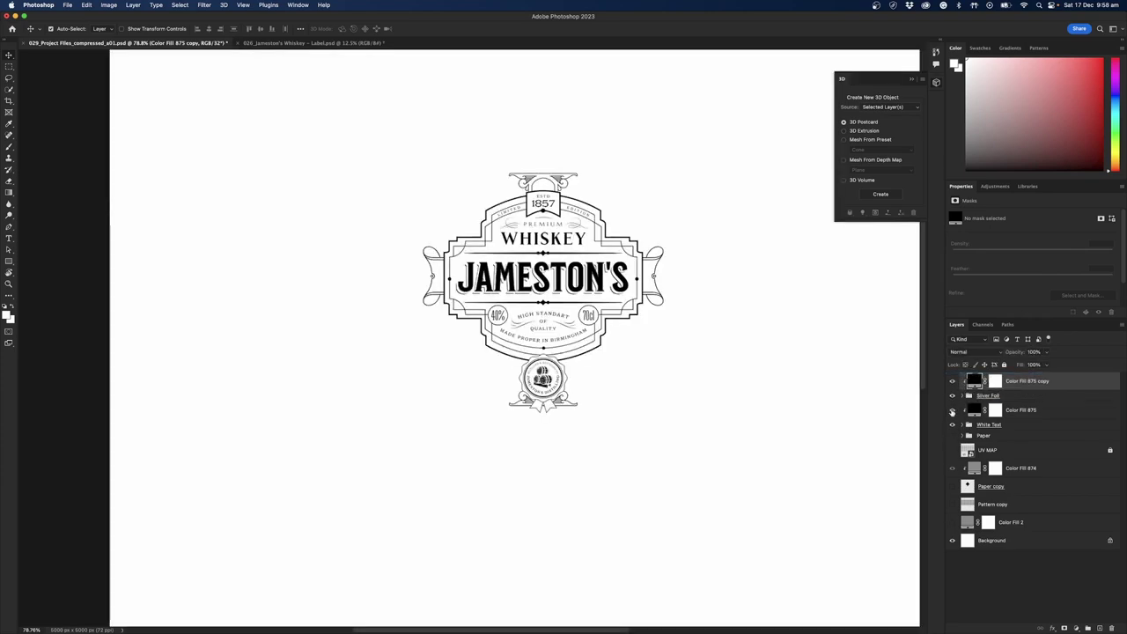
Hide the White Text group and its black fill, leaving the Silver Foil group and its black fill shown.
click(951, 410)
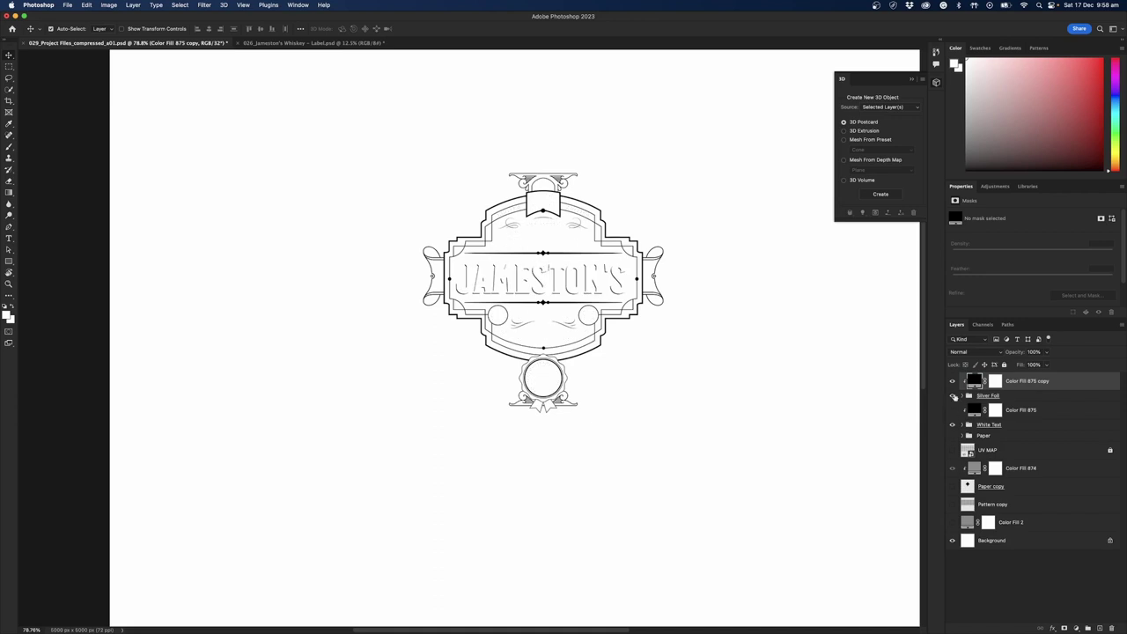
click(951, 396)
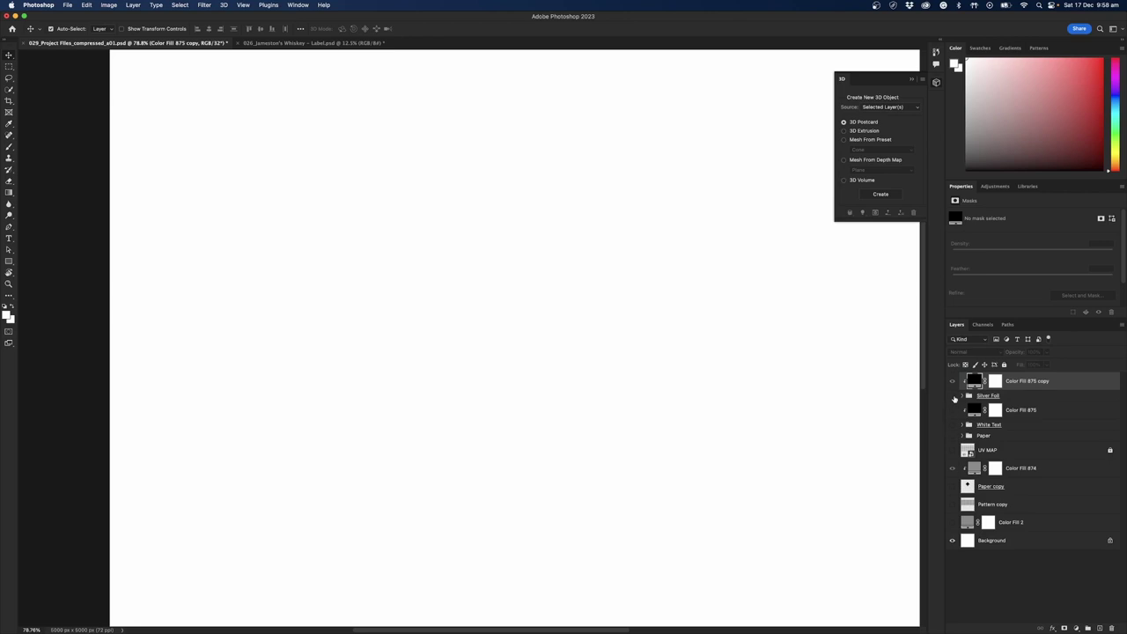
click(951, 396)
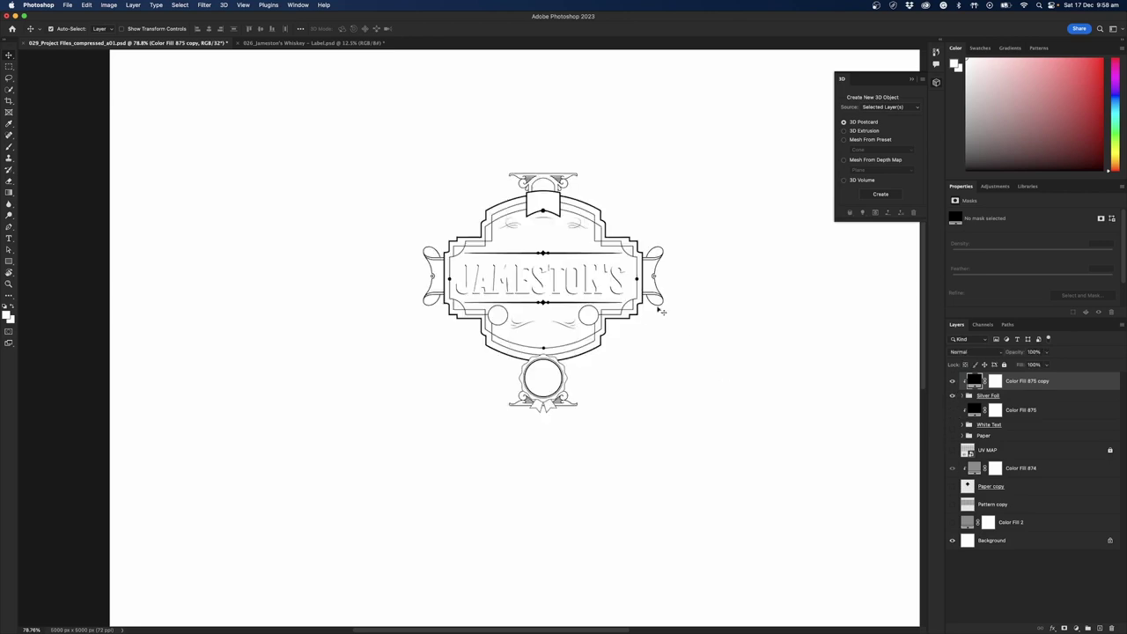
Examine the black silver foil artwork across the whole label for missing or unwanted parts.
alt+scroll(583, 321, up, 1)
alt+scroll(583, 320, up, 3)
alt+scroll(577, 308, down, 5)
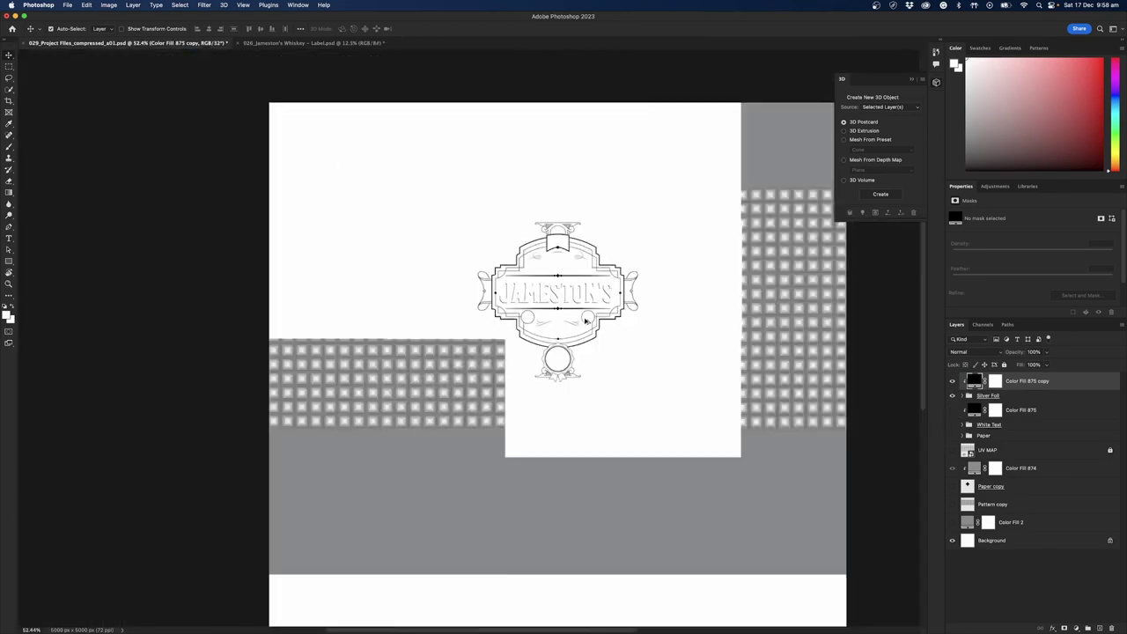
alt+scroll(569, 297, up, 1)
alt+scroll(569, 298, up, 3)
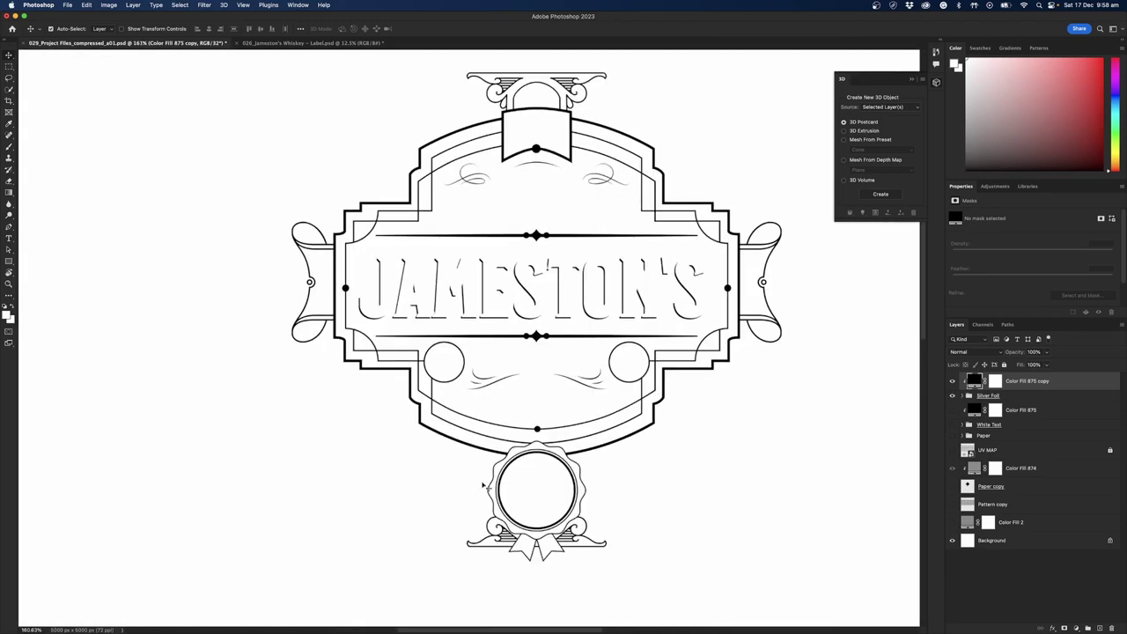
alt+scroll(385, 321, down, 1)
alt+scroll(385, 322, down, 2)
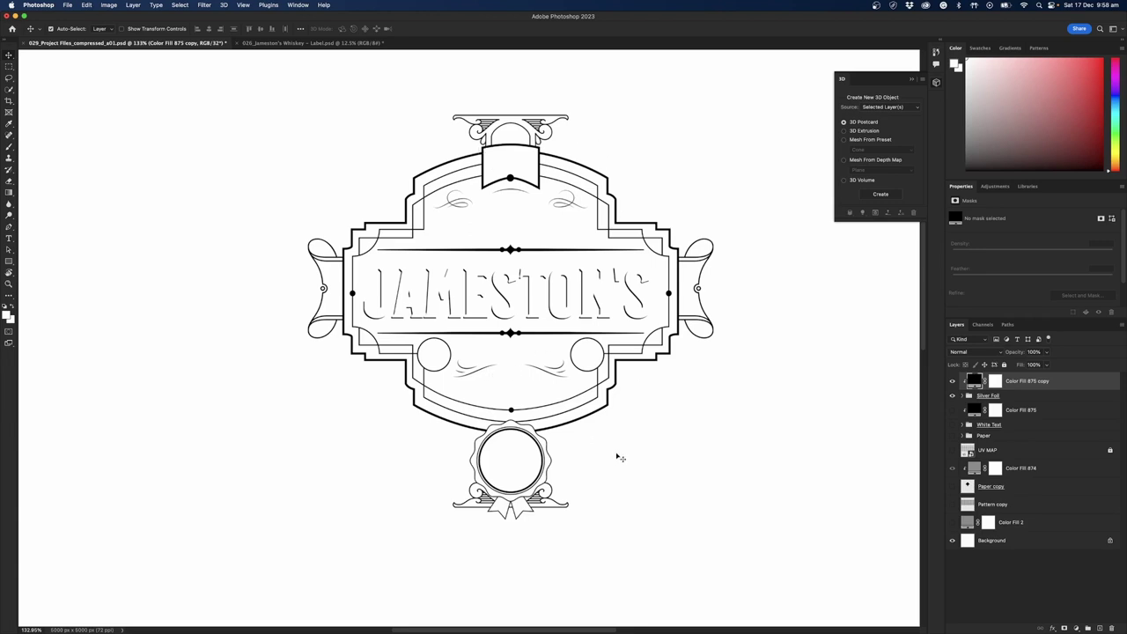
Begin saving a copy of the silver foil mask in the 02_IMAGES Textures folder, reusing the White Text mask's file name.
click(68, 5)
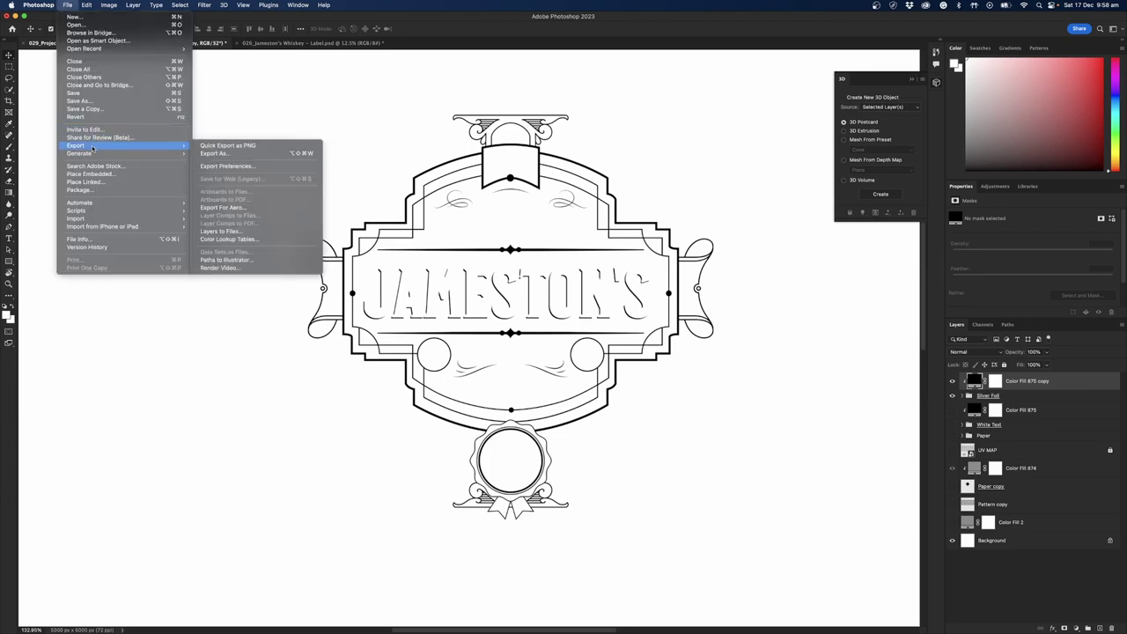
click(86, 108)
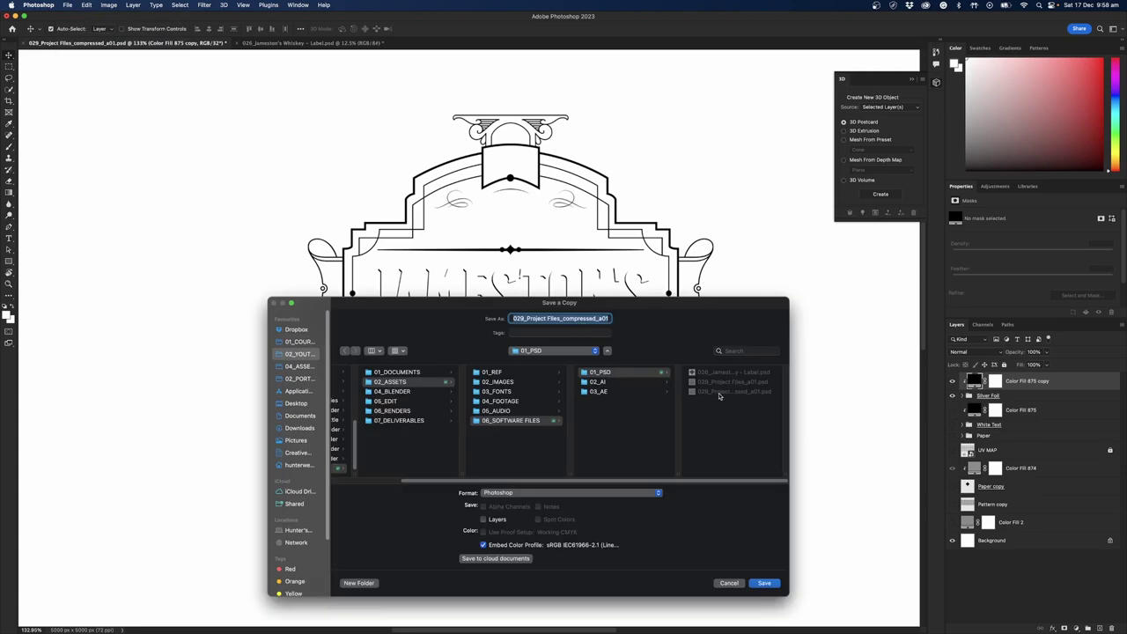
click(498, 383)
click(646, 385)
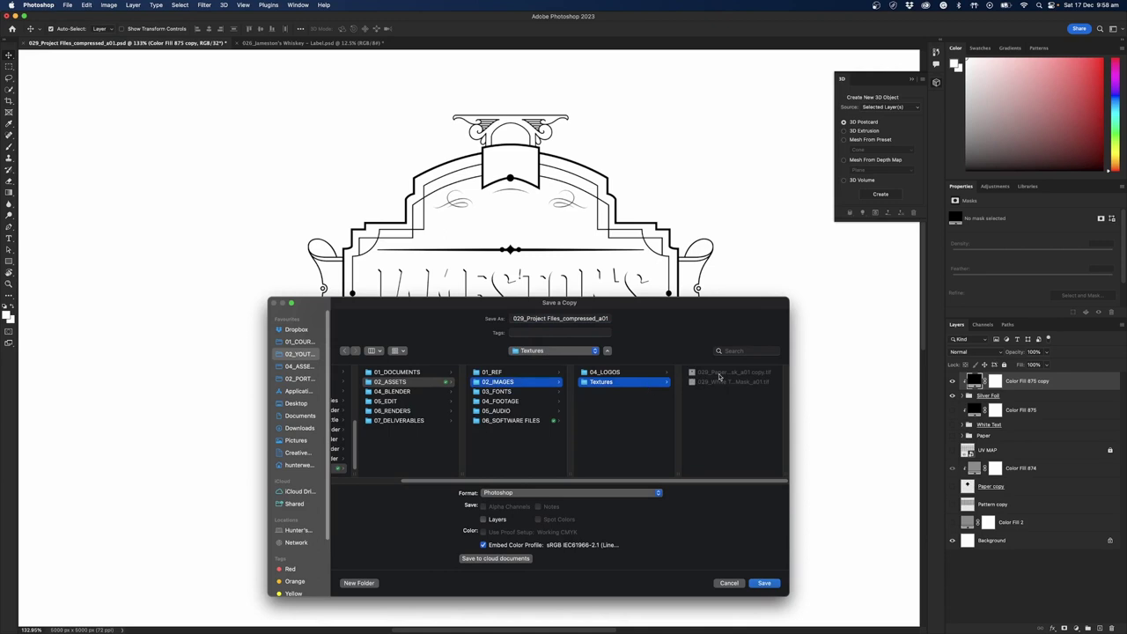
click(723, 381)
Replace White Text with Silver Foil in the file name, set the format to TIFF and save the mask.
click(542, 321)
double_click(529, 321)
text(Silver Foil)
key(Delete)
key(Delete)
key(Delete)
key(Delete)
key(Delete)
click(502, 495)
click(513, 553)
click(763, 583)
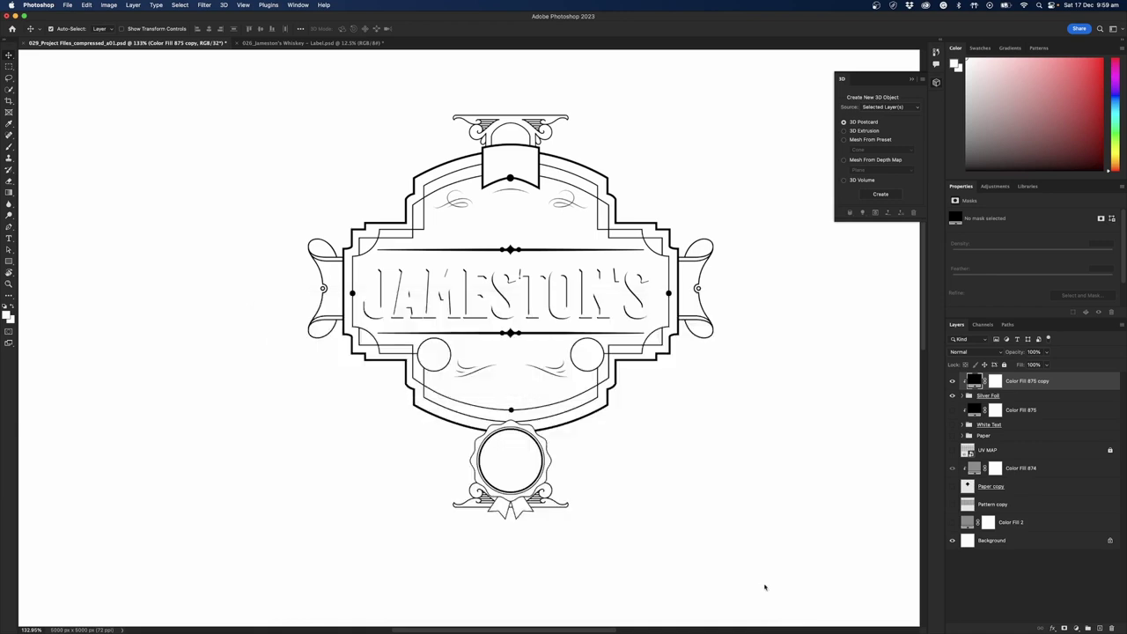
click(511, 254)
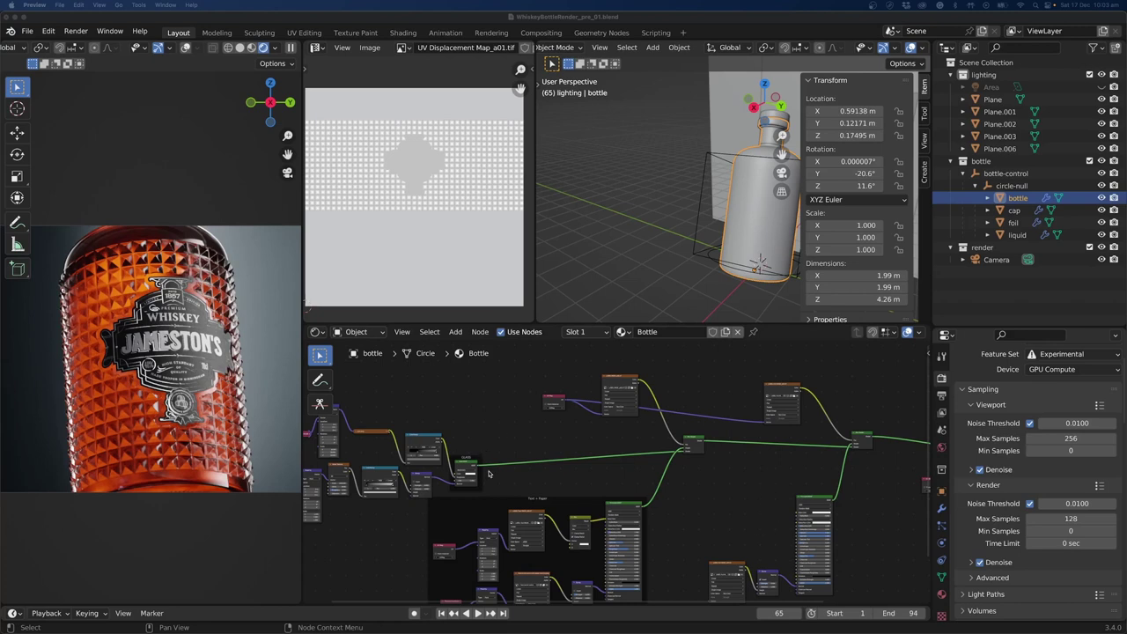
Switch to Blender, unlink the bottle object's existing material and create a new material named Bottle.001.
scroll(485, 482, up, 2)
middle_drag(484, 479, 541, 468)
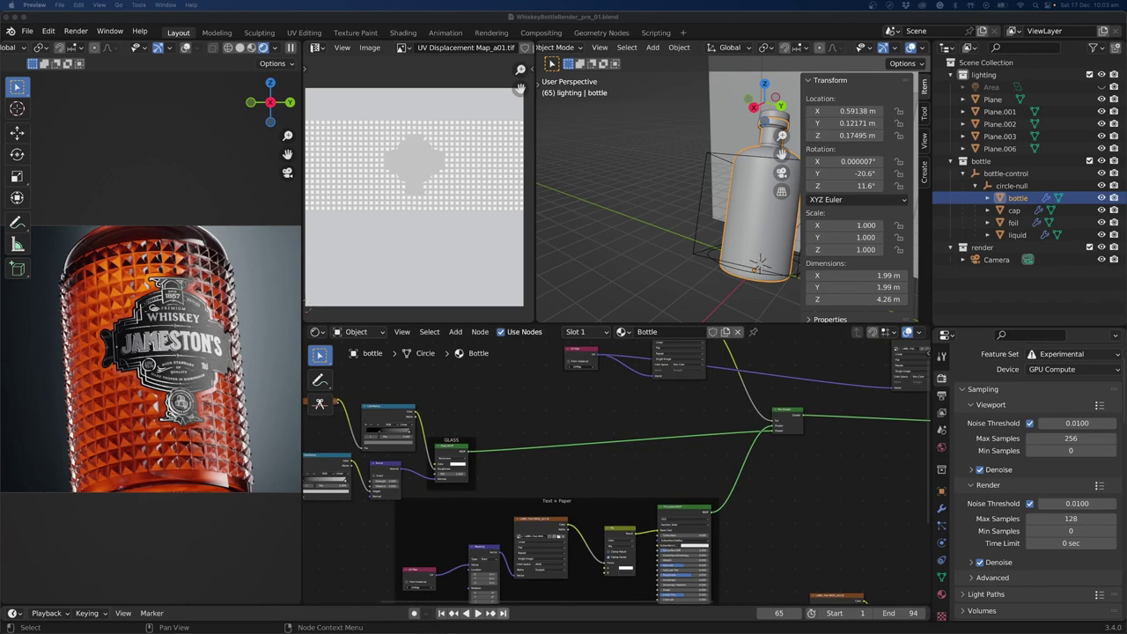
click(627, 433)
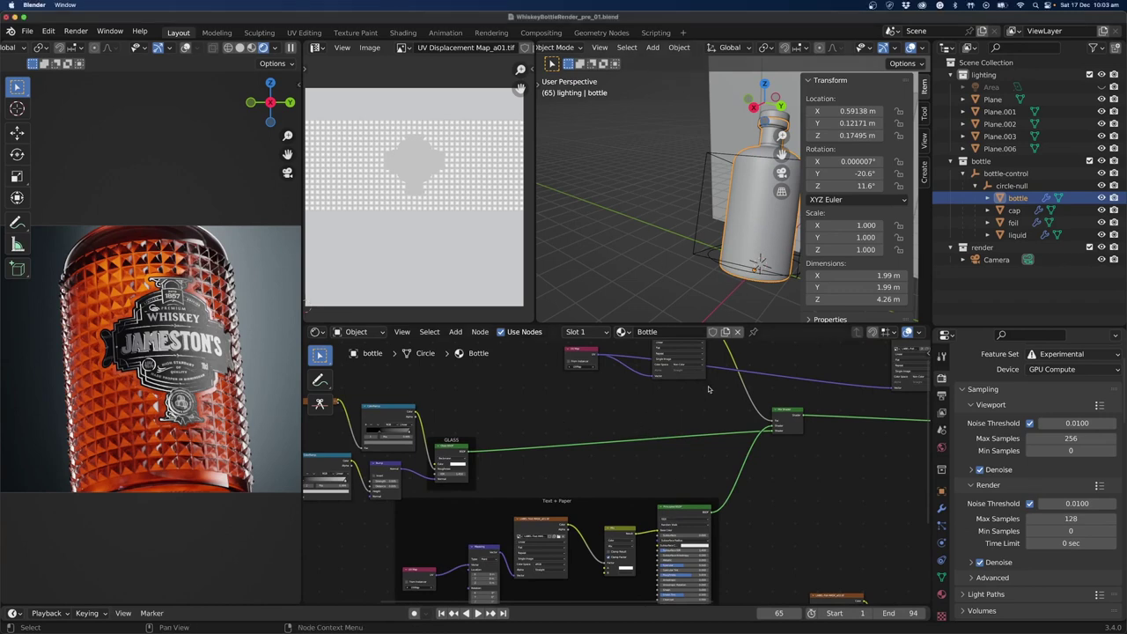
click(738, 332)
click(645, 331)
click(657, 332)
text(Bottle)
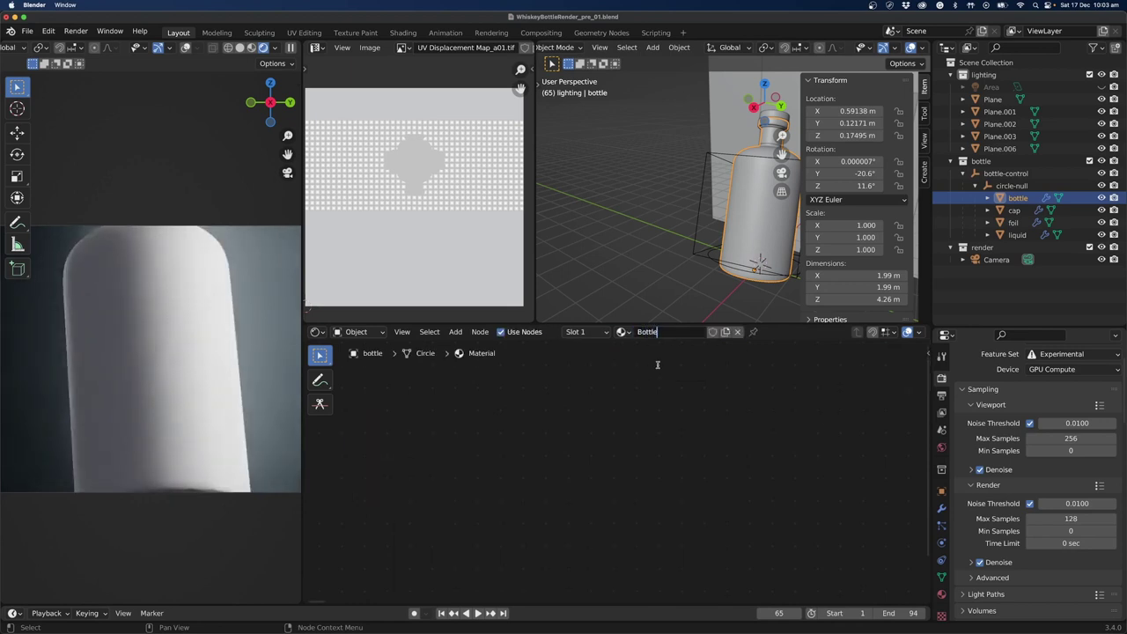
text(.001)
key(Return)
Look over the new material's Principled BSDF and Material Output nodes and frame all nodes in the node editor.
shift+middle_drag(815, 508, 566, 460)
scroll(786, 433, up, 3)
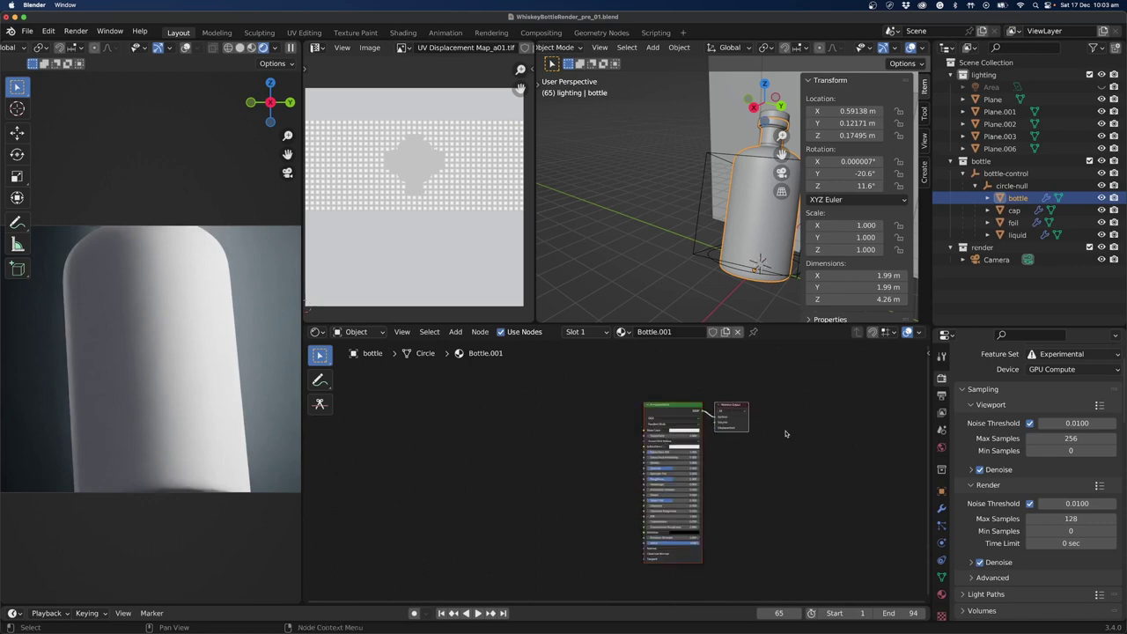
scroll(828, 458, up, 2)
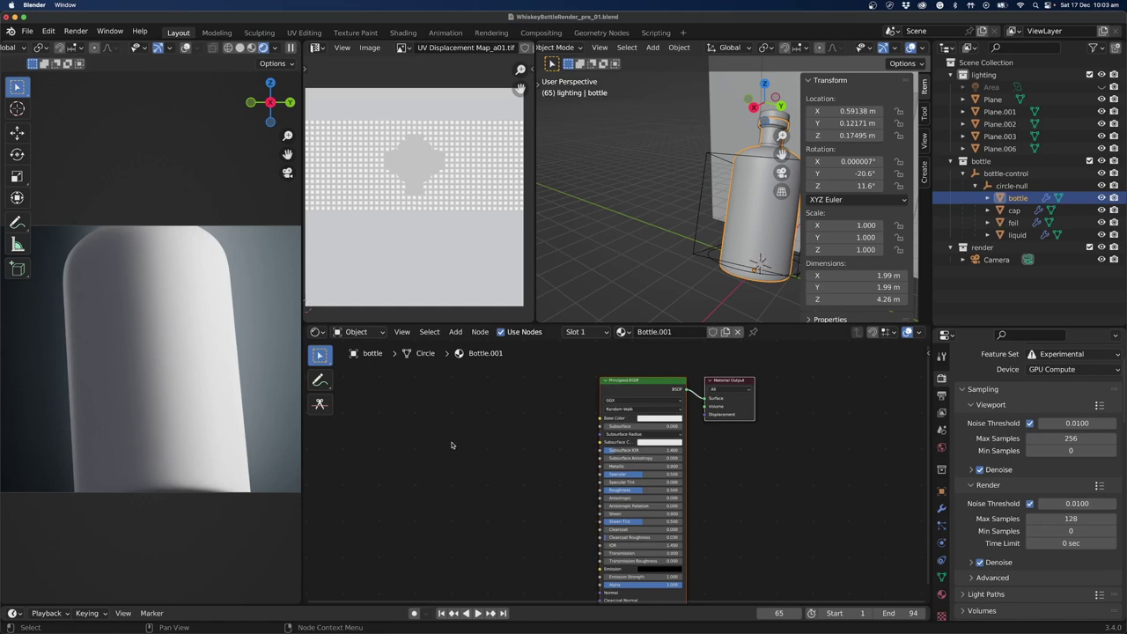
scroll(543, 450, right, 3)
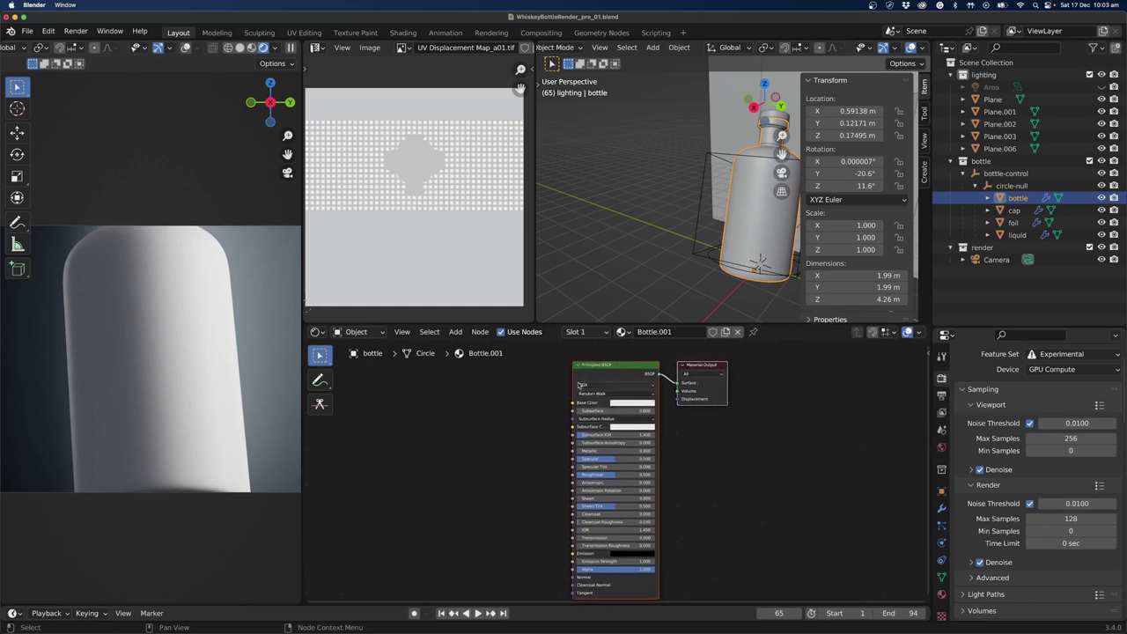
click(404, 333)
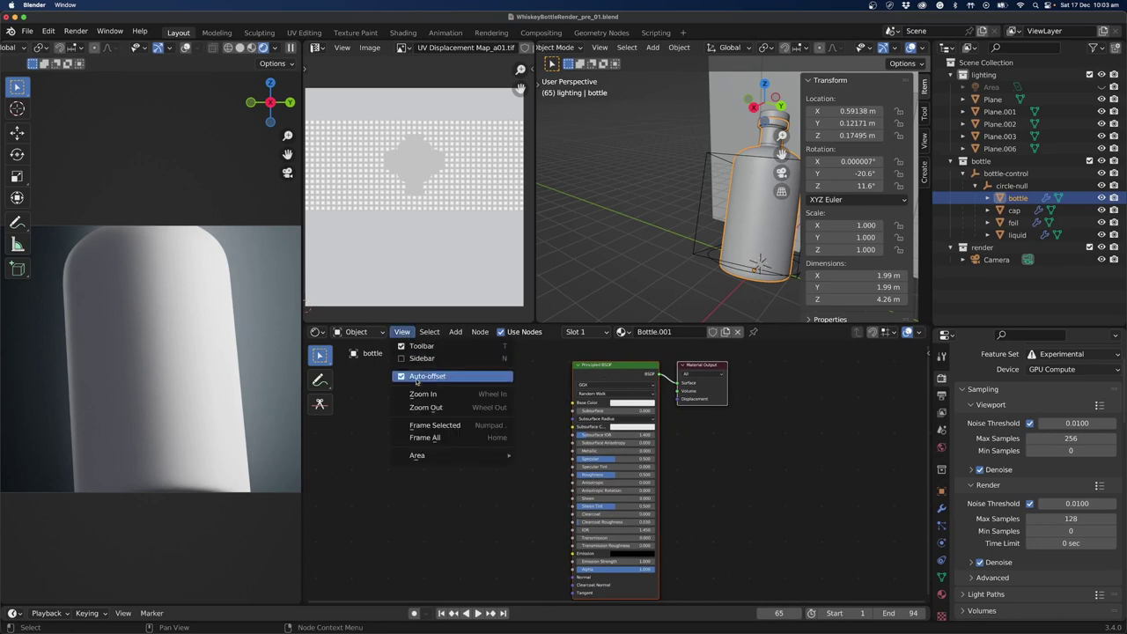
click(344, 444)
key(Home)
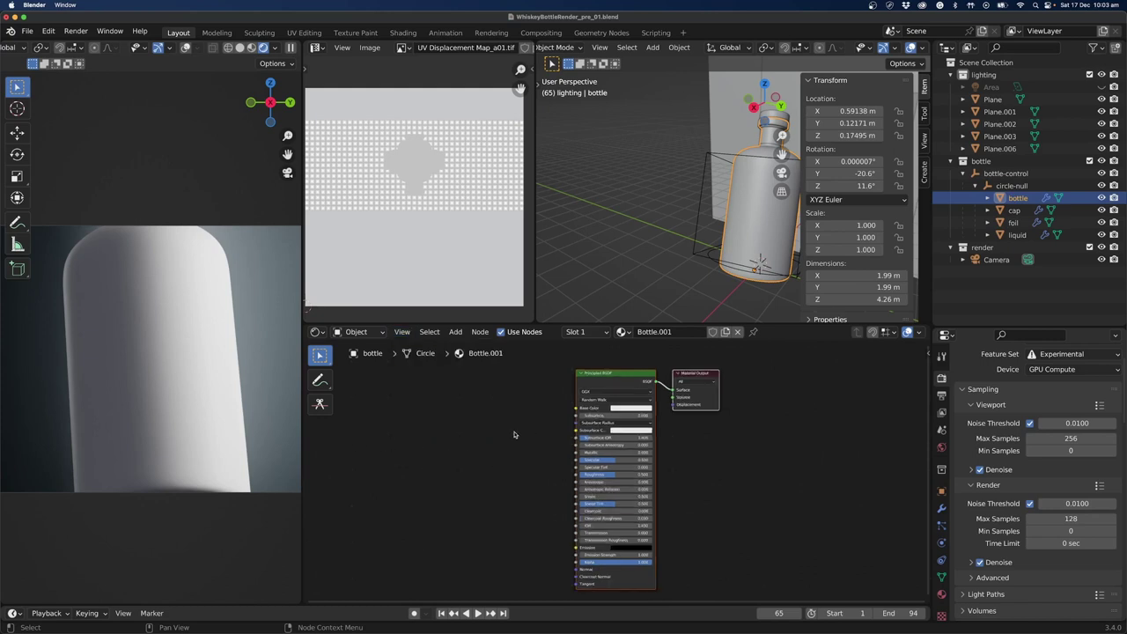
Delete the Principled BSDF node from the Bottle.001 material.
click(723, 471)
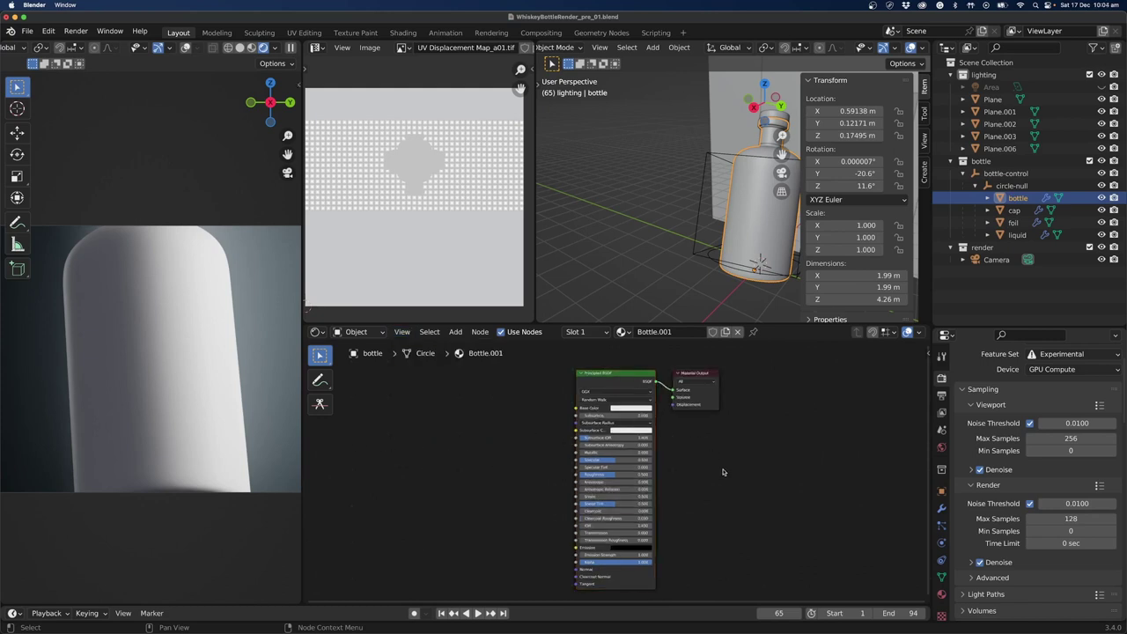
middle_drag(409, 464, 597, 453)
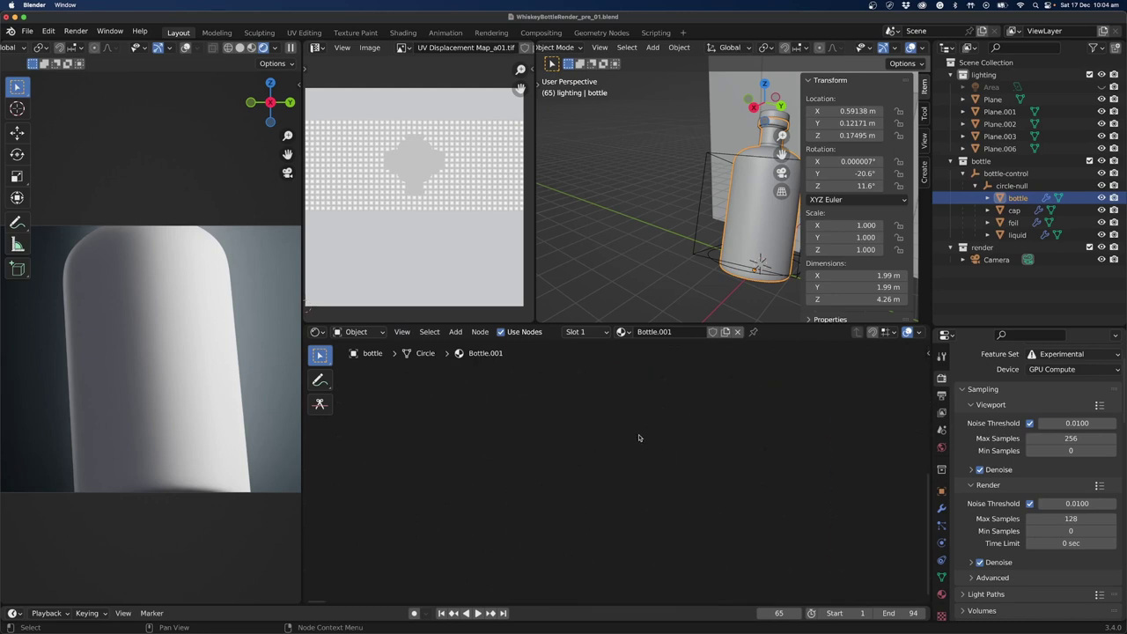
click(407, 333)
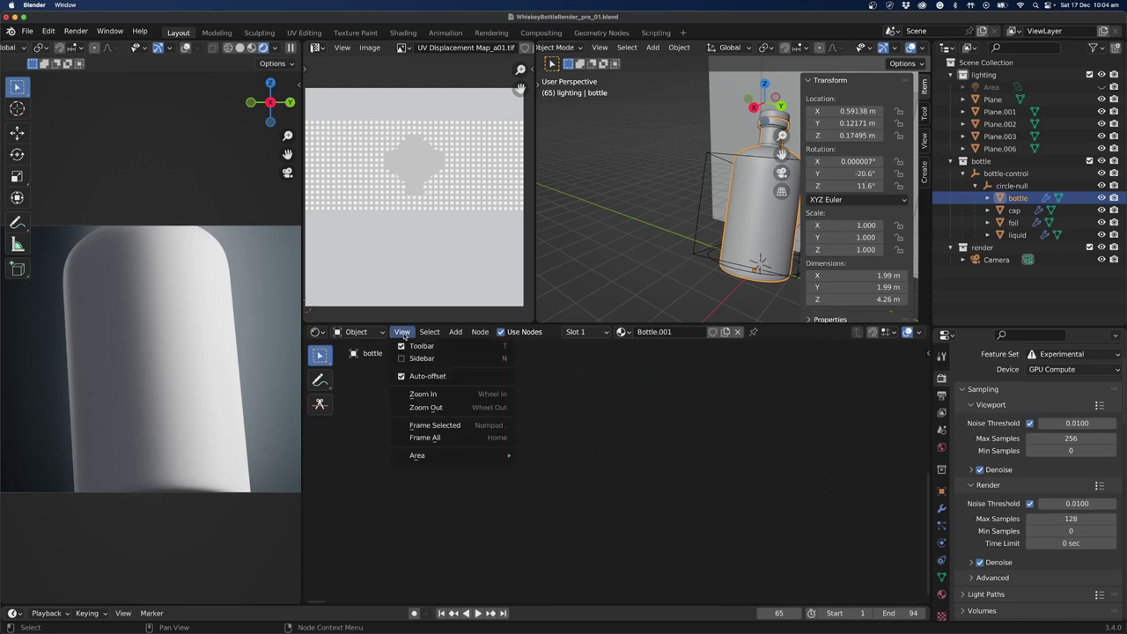
click(423, 438)
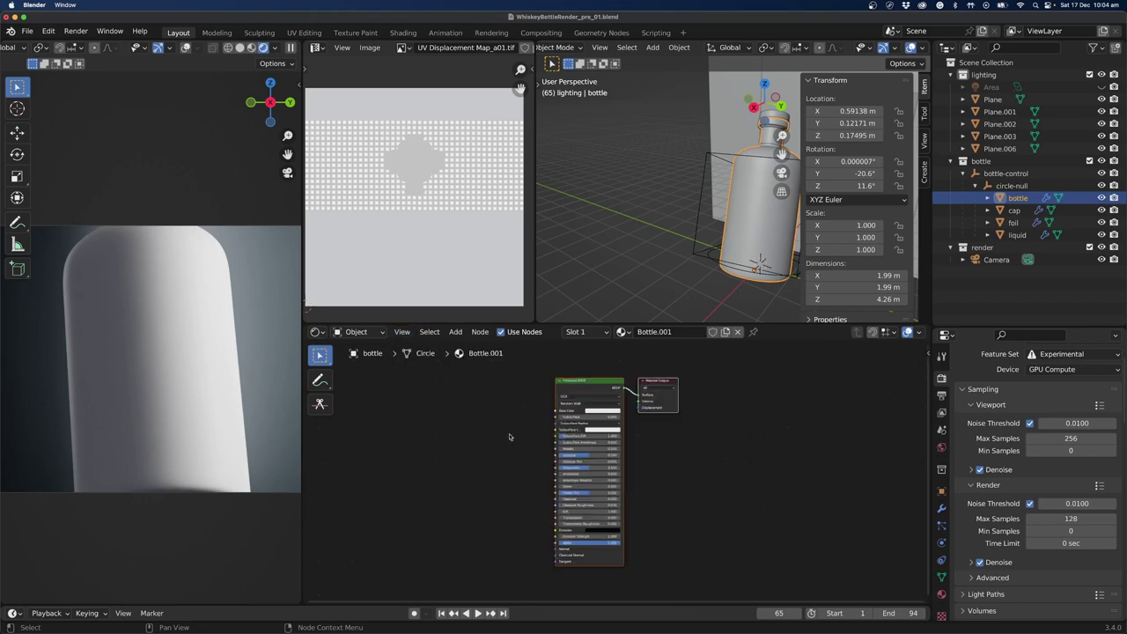
scroll(773, 508, up, 3)
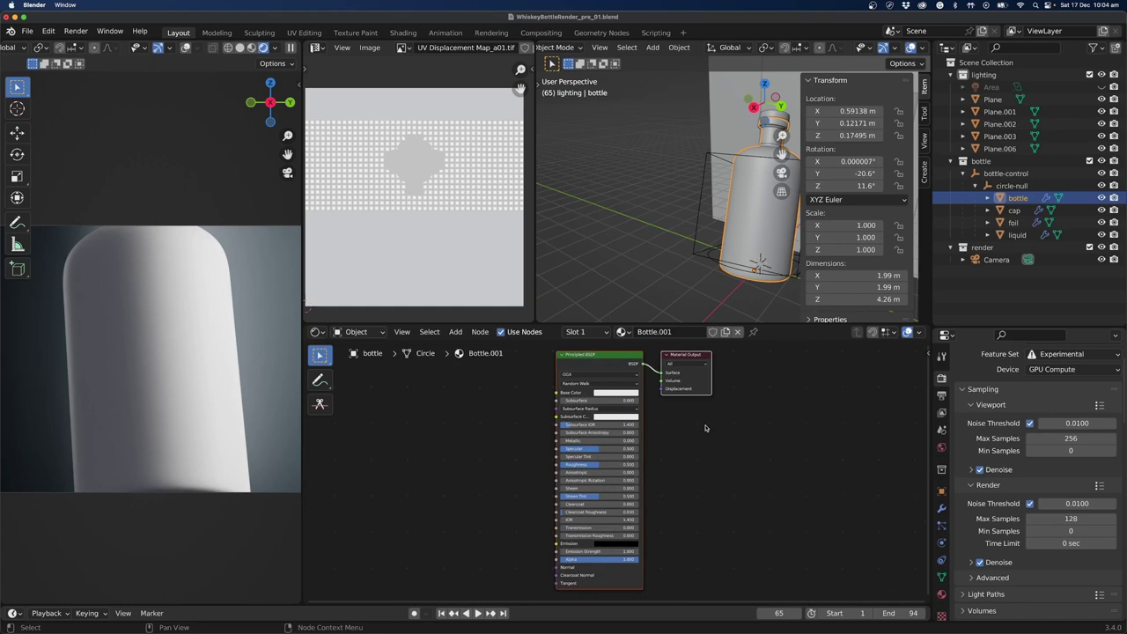
scroll(696, 429, down, 1)
scroll(692, 436, down, 1)
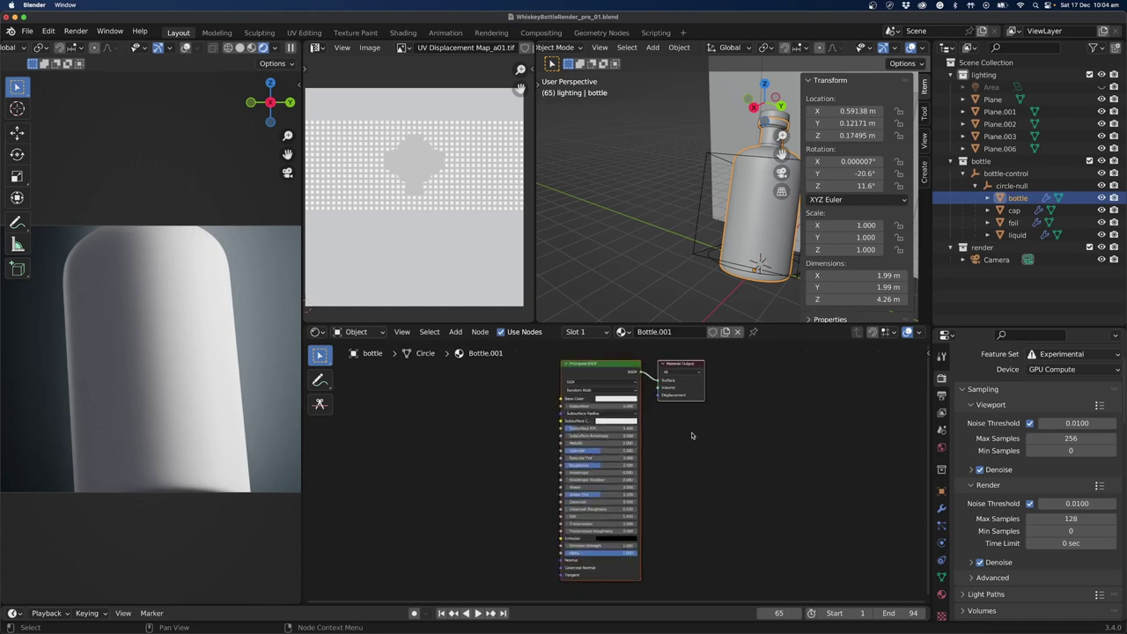
click(581, 372)
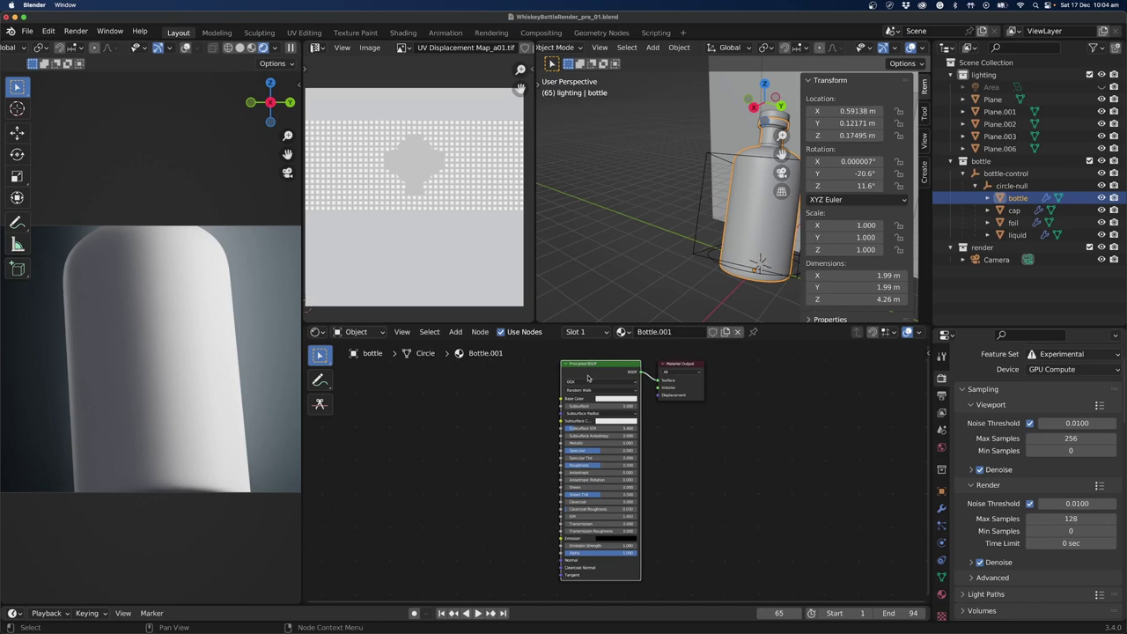
key(x)
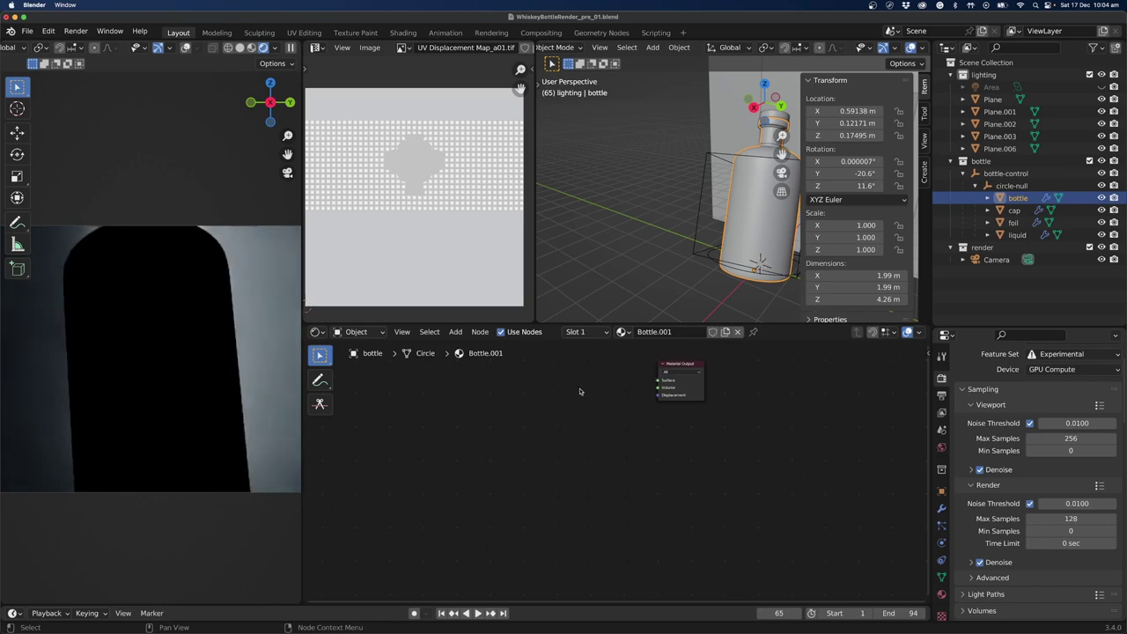
Add a Glass BSDF node and connect its BSDF output to the Material Output's Surface input.
key(shift+a)
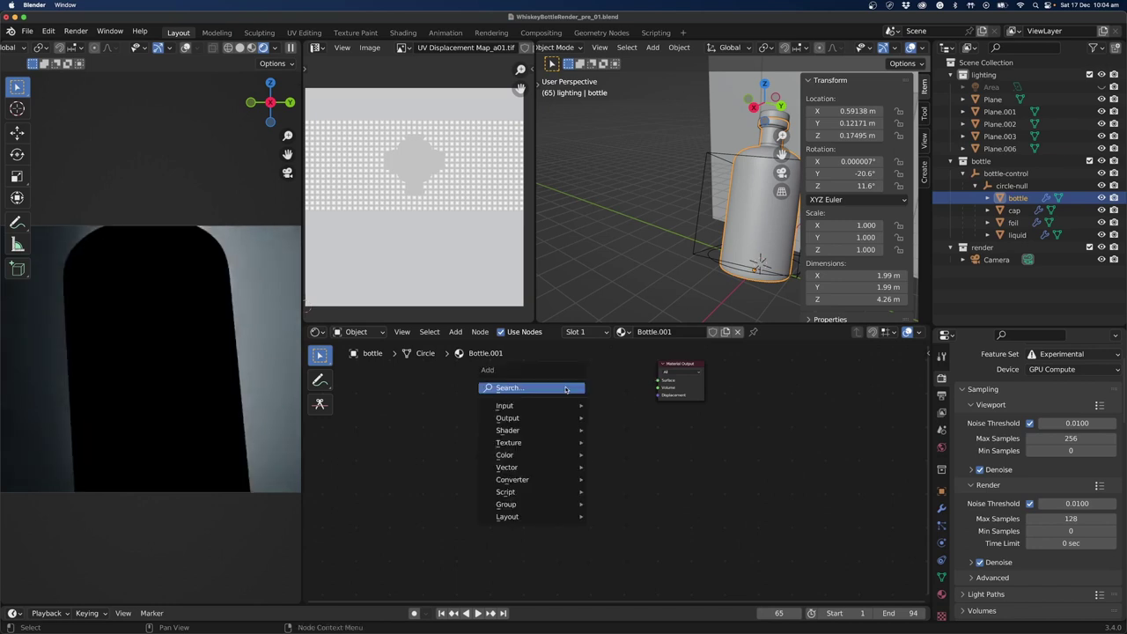
click(565, 388)
text(glas)
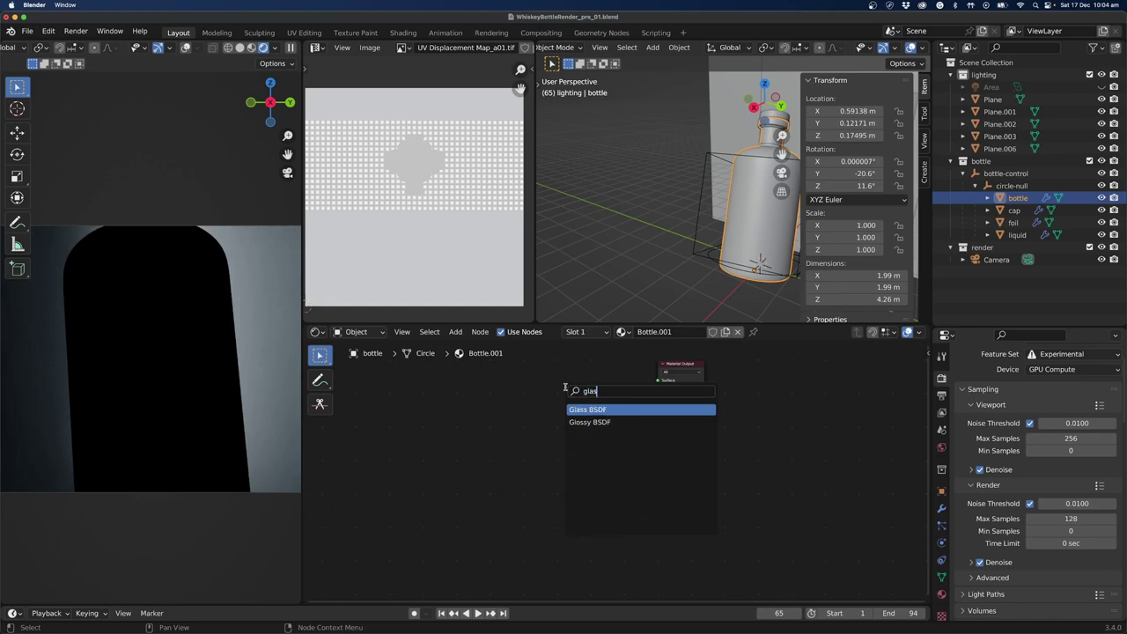
click(600, 409)
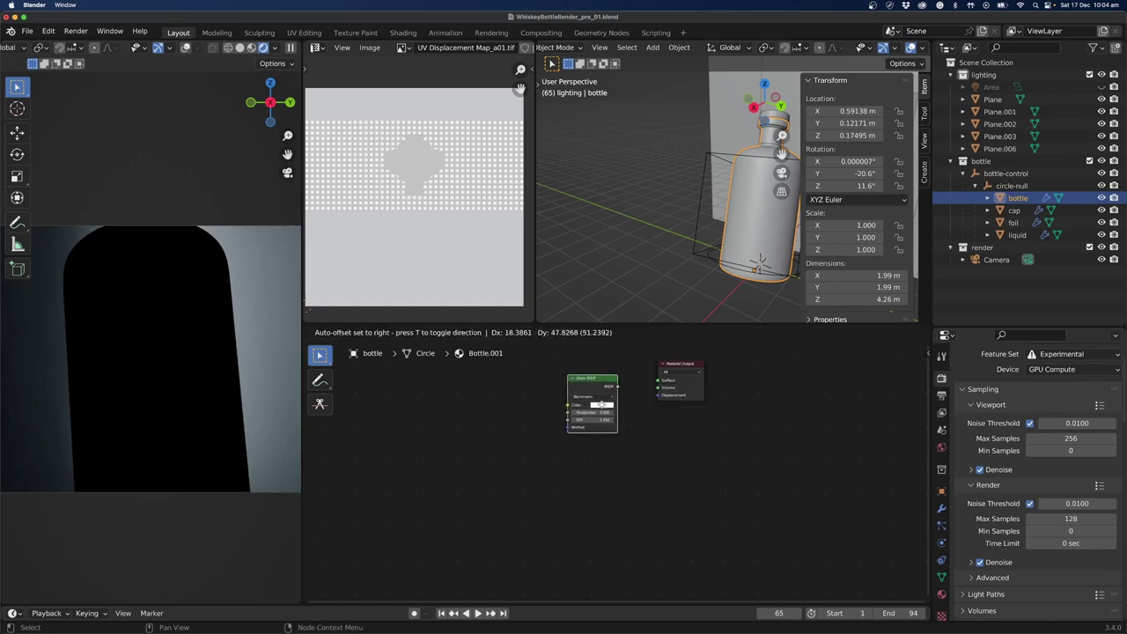
click(607, 405)
scroll(656, 410, up, 3)
shift+scroll(655, 400, up, 3)
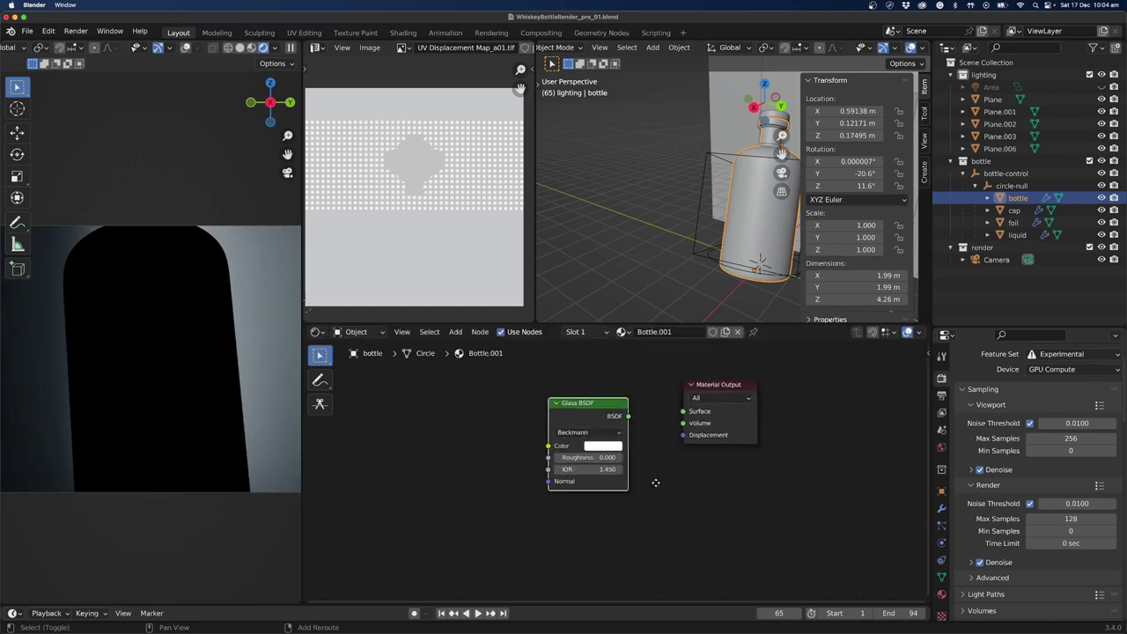
drag(631, 434, 628, 411)
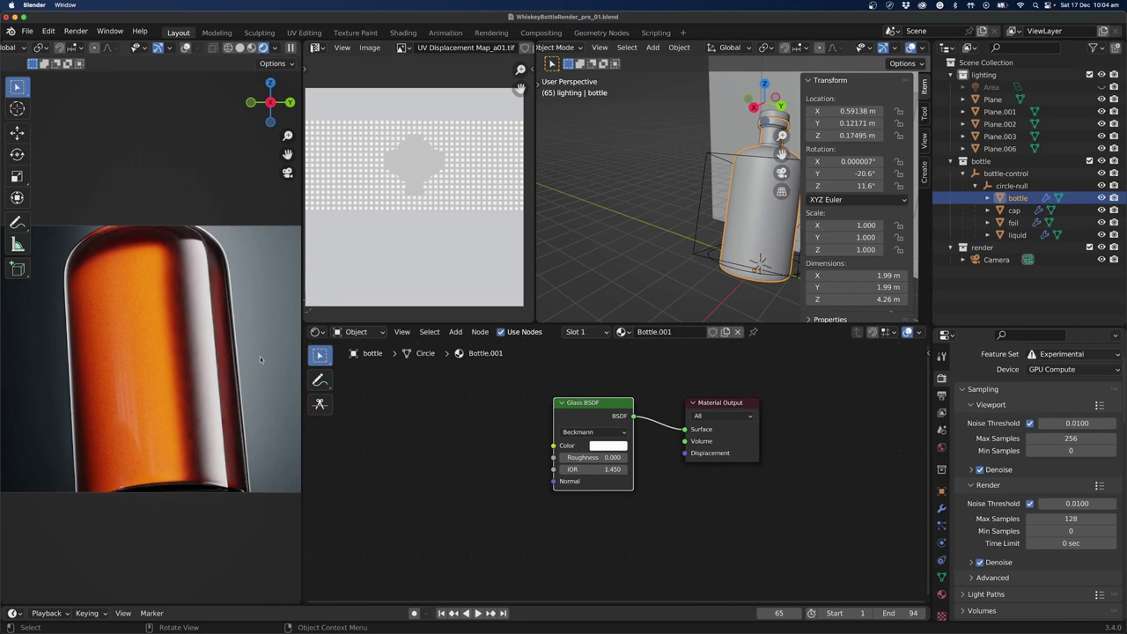
Hide the 3D viewport's sidebar, view the bottle from a more frontal angle and nudge the Glass BSDF node slightly.
scroll(642, 262, down, 3)
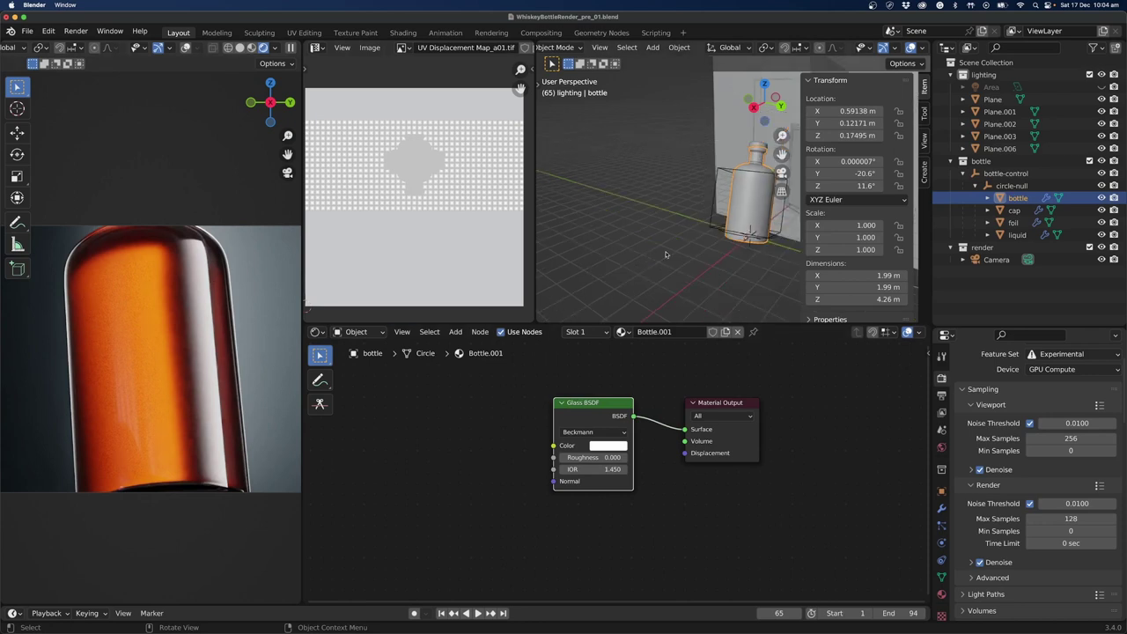
scroll(669, 253, up, 3)
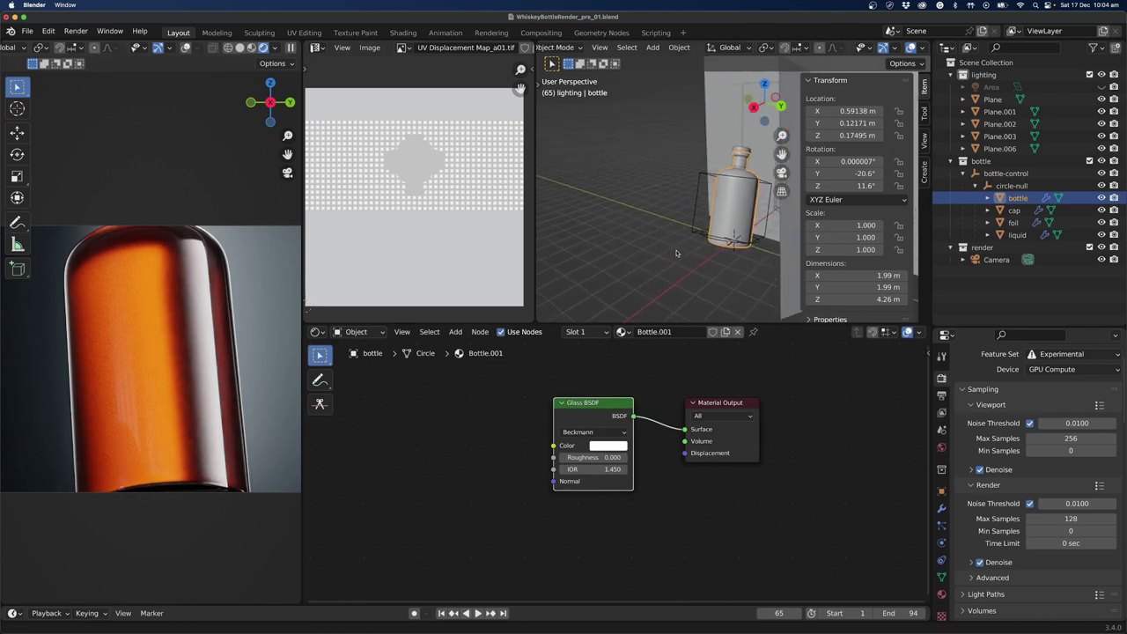
scroll(676, 253, up, 2)
middle_drag(710, 251, 768, 225)
key(n)
middle_drag(700, 251, 720, 245)
drag(607, 406, 611, 405)
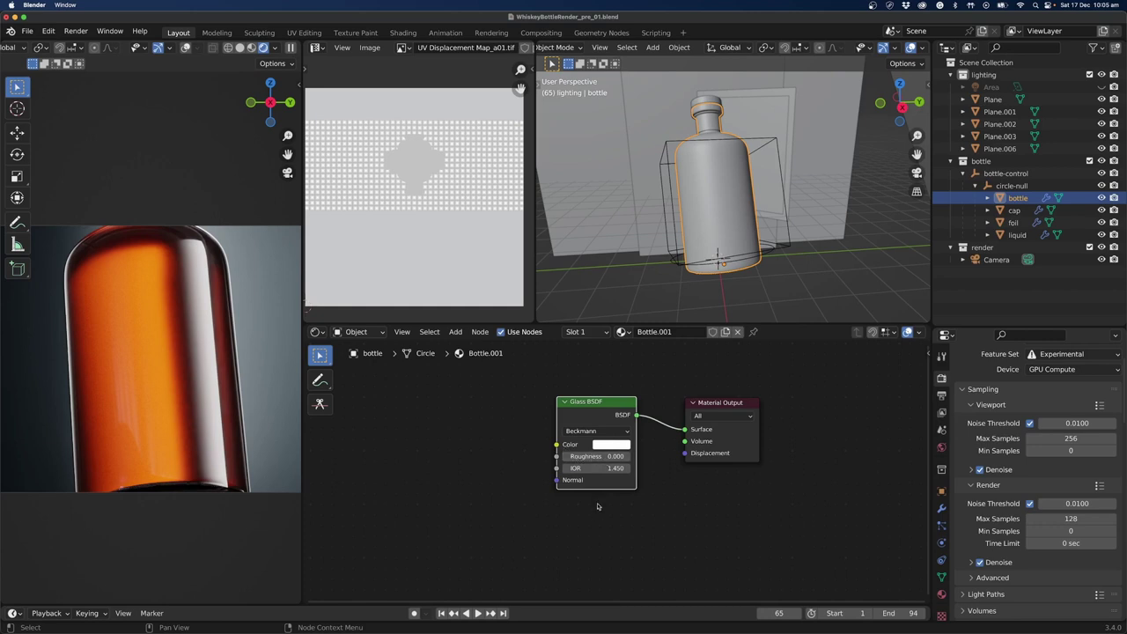
Add an empty Image Texture node in the free space beside the Glass BSDF input side.
shift+middle_drag(429, 516, 670, 532)
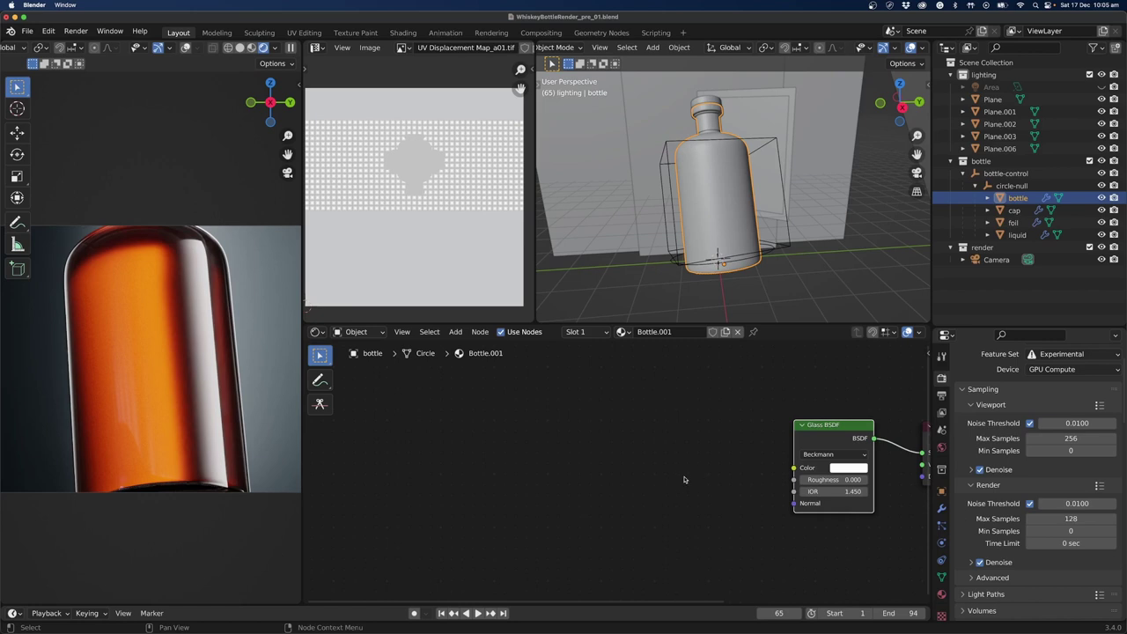
key(shift+a)
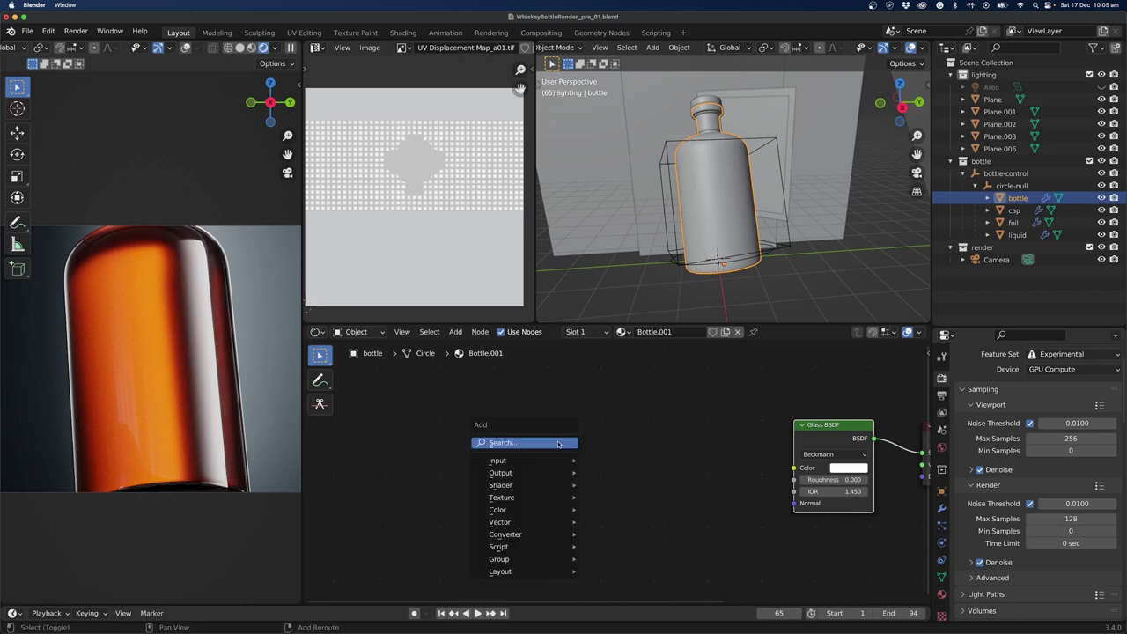
click(560, 442)
text(image)
key(Return)
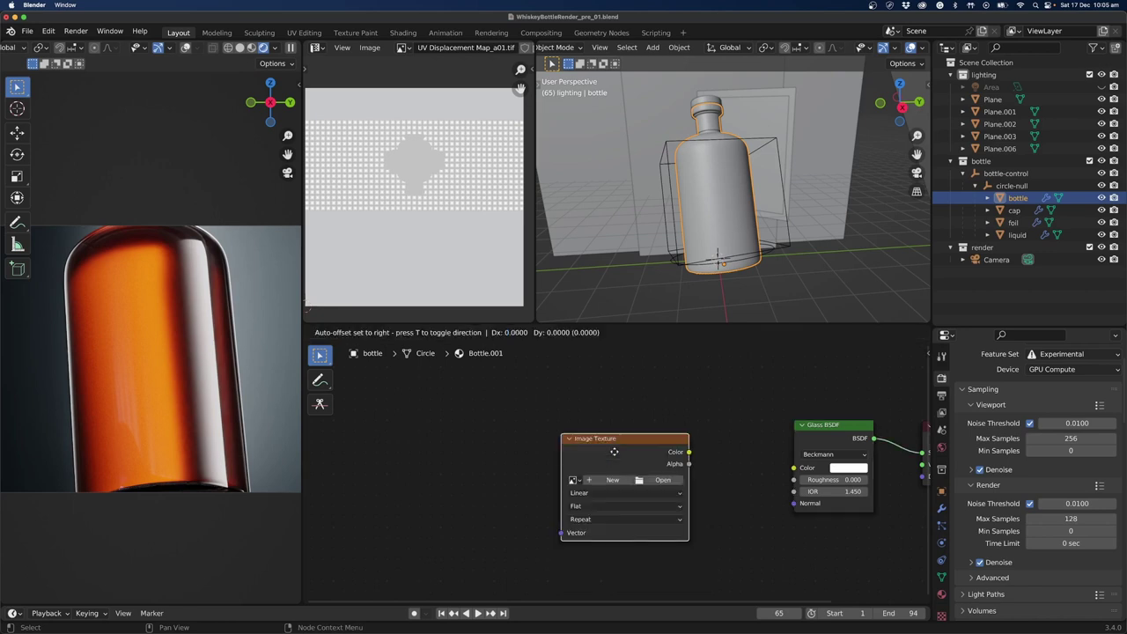
click(580, 393)
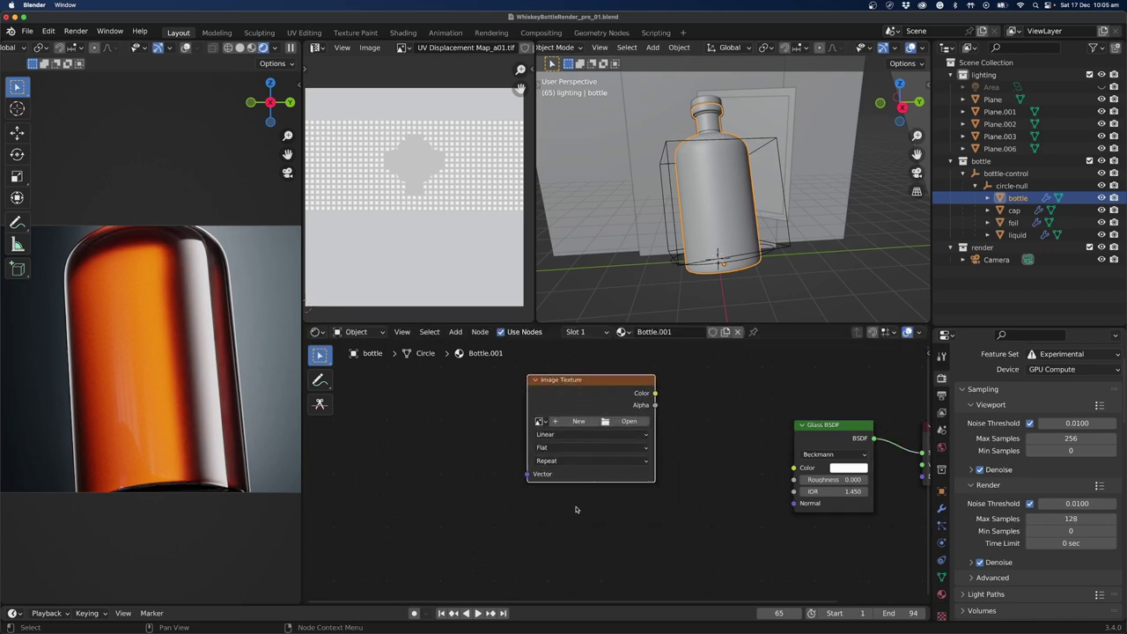
Search the computer for a dust image with Spotlight and close the search.
key(super+space)
text(dust)
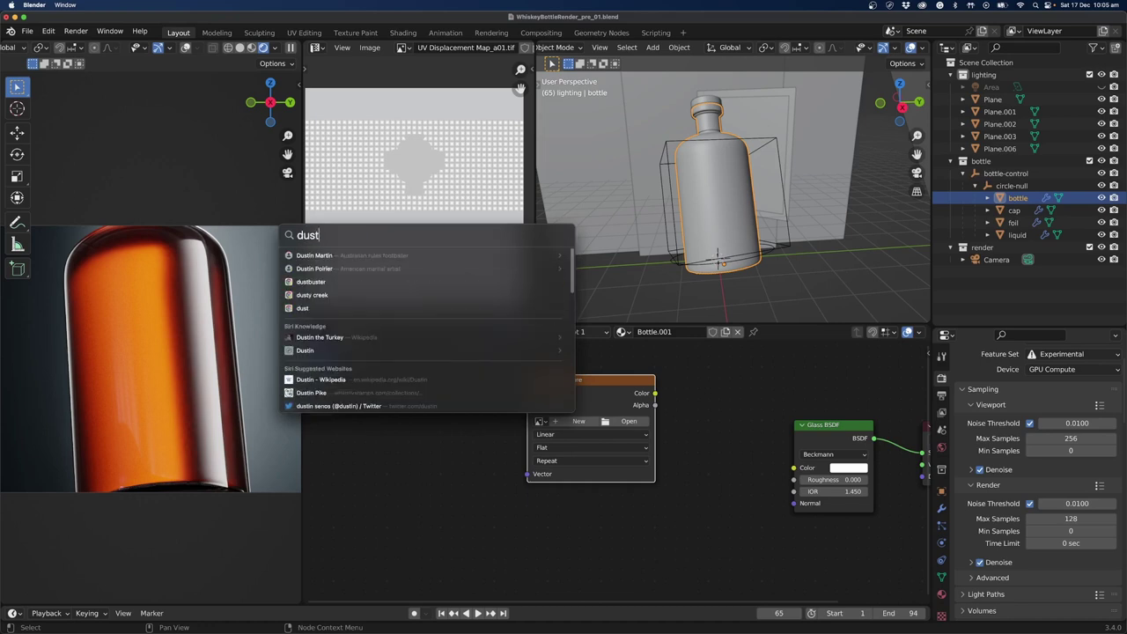
scroll(317, 328, down, 5)
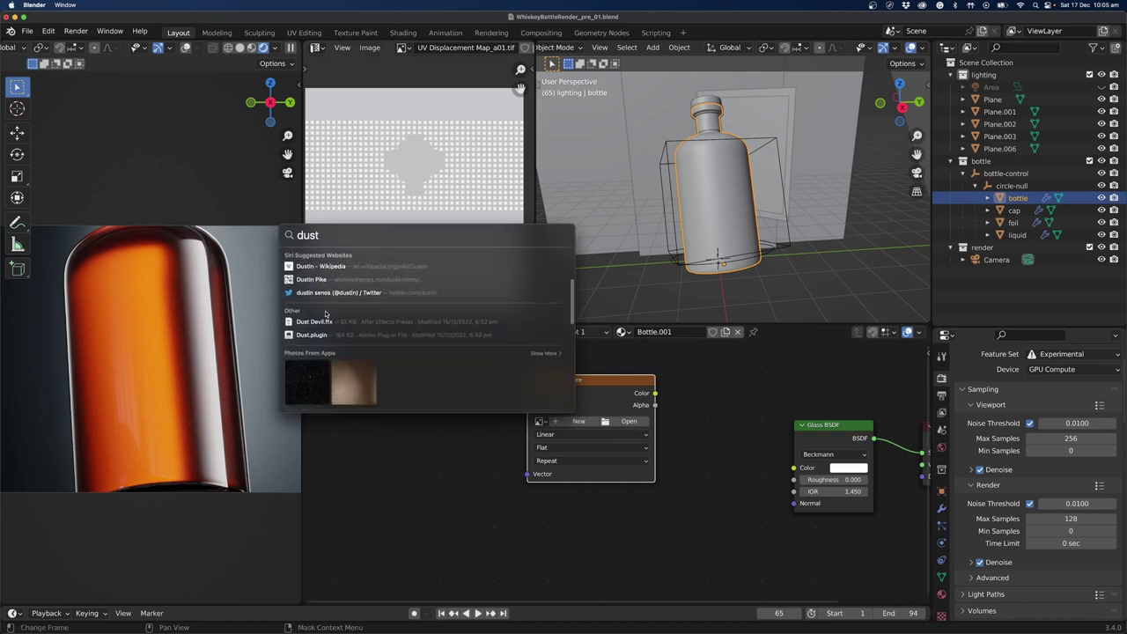
scroll(322, 319, down, 2)
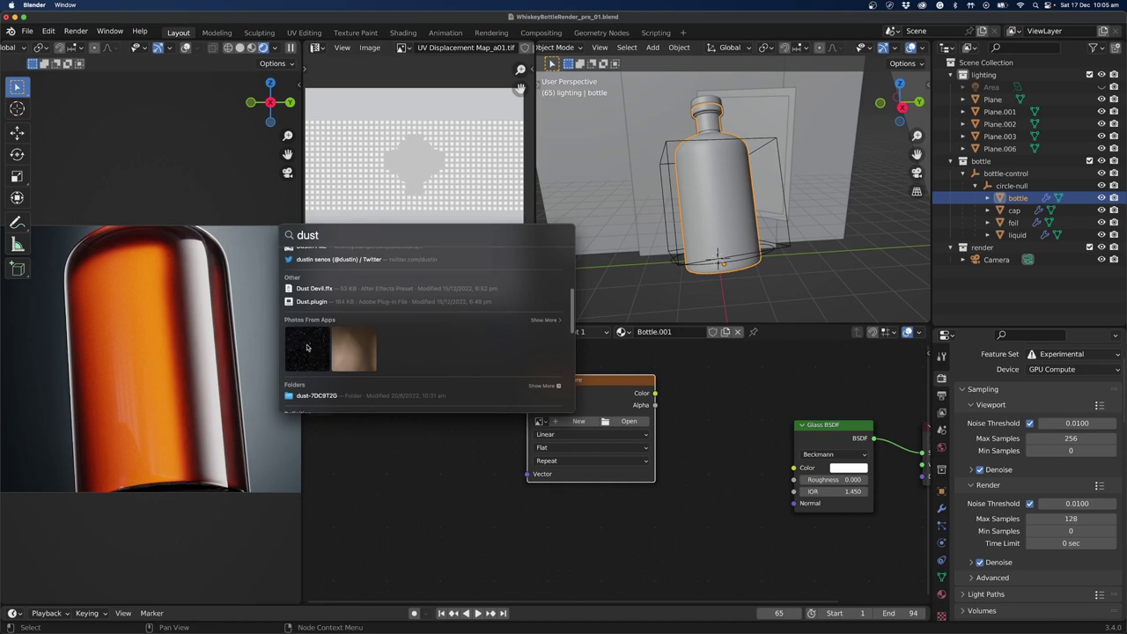
key(Escape)
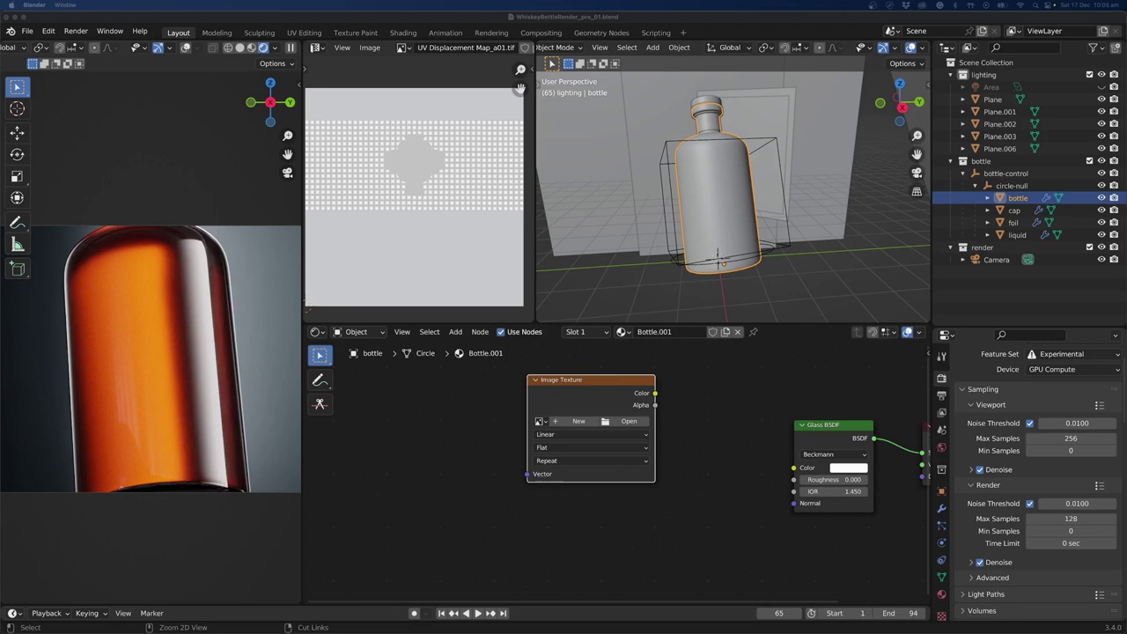
Replace the empty Image Texture node with a dust.jpeg image node, set its color space to sRGB and move it further from the Glass BSDF.
drag(647, 566, 554, 379)
key(x)
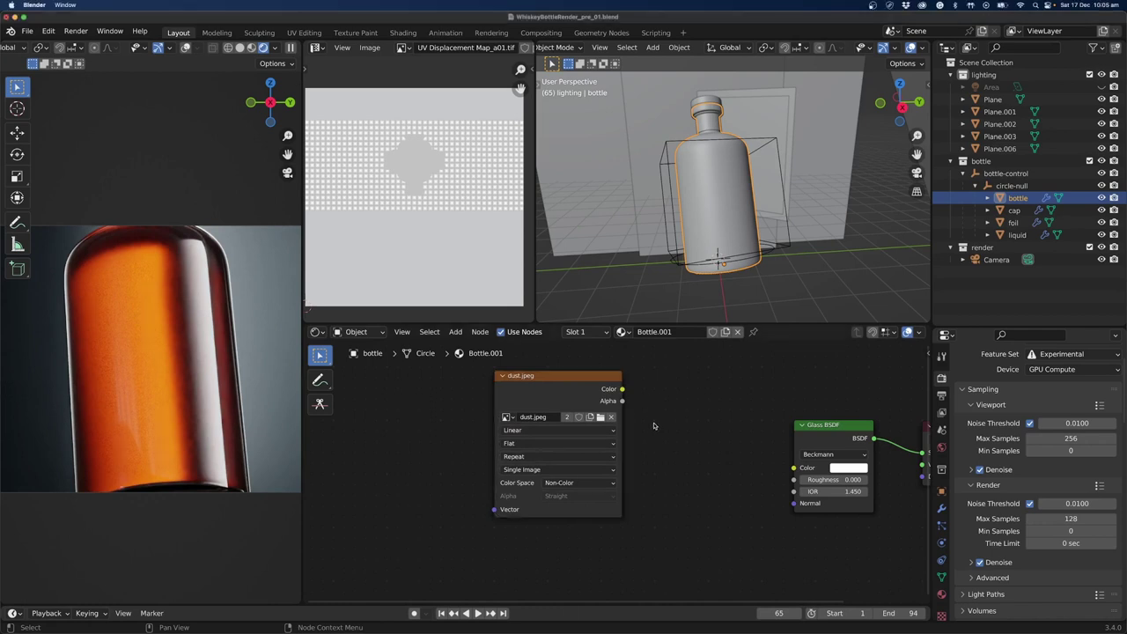
click(578, 482)
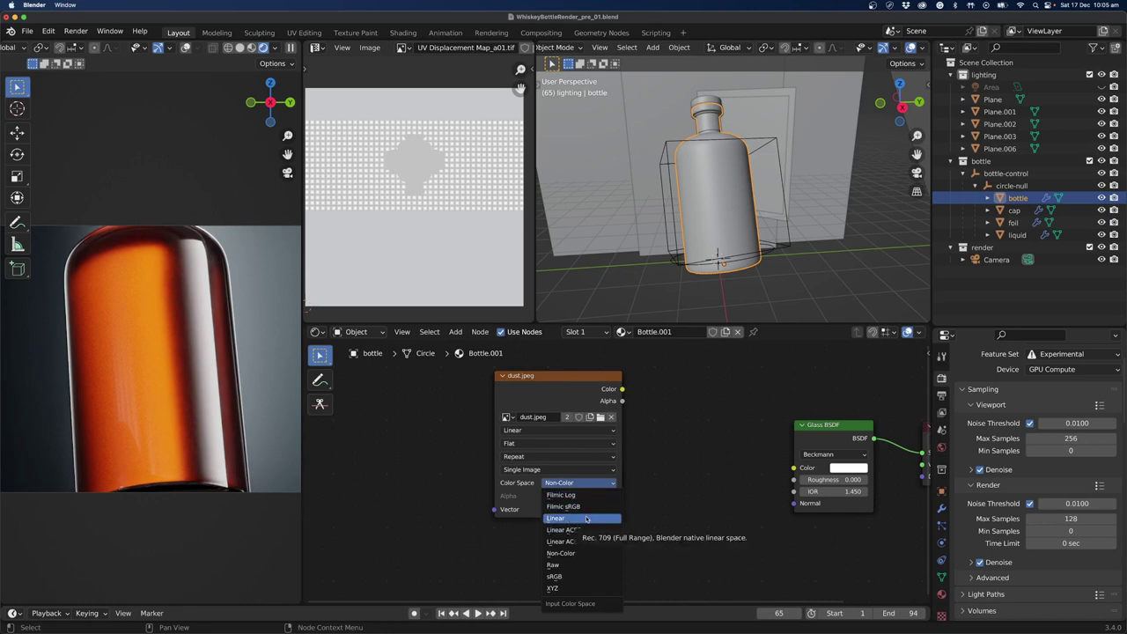
click(563, 576)
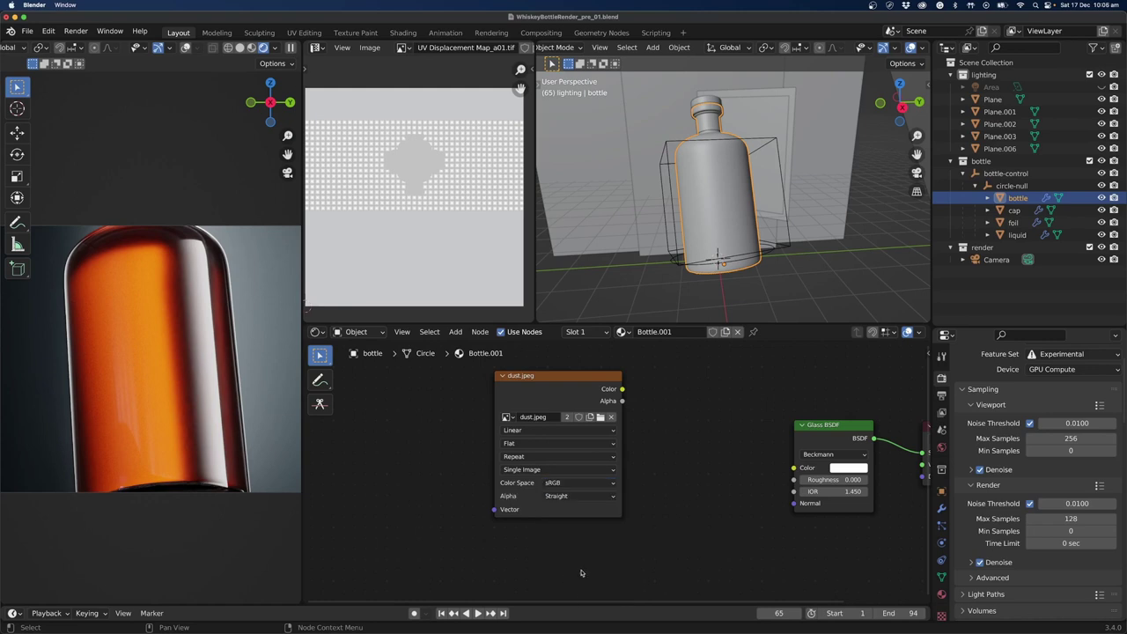
drag(568, 380, 530, 380)
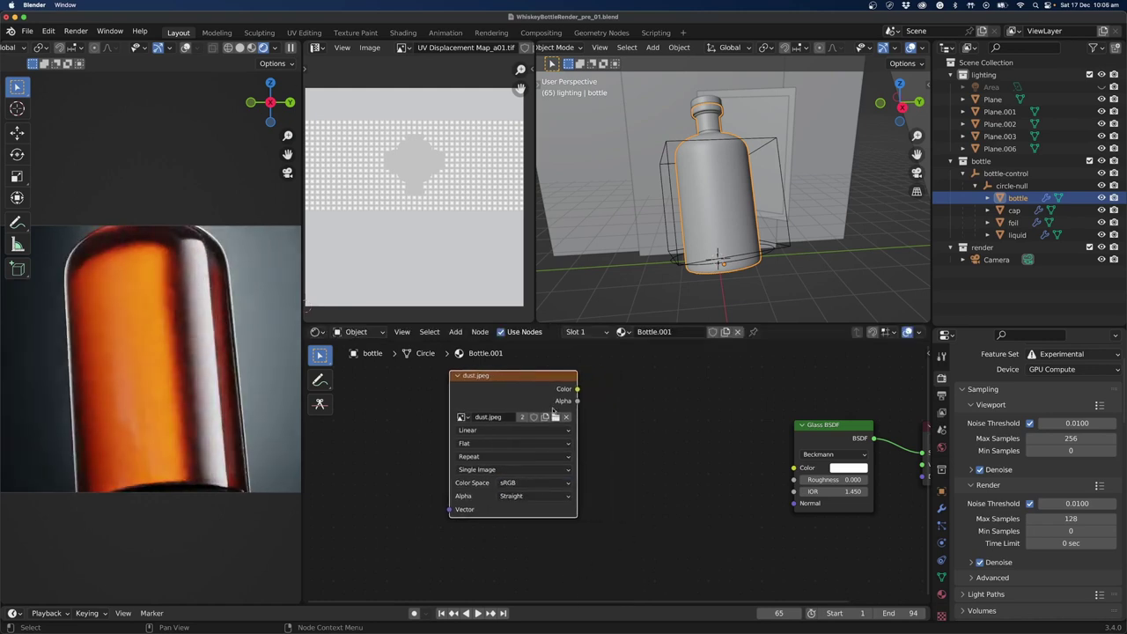
Set the dust.jpeg texture's color space to Non-Color.
scroll(752, 434, down, 1)
scroll(753, 434, down, 1)
middle_drag(752, 434, 621, 432)
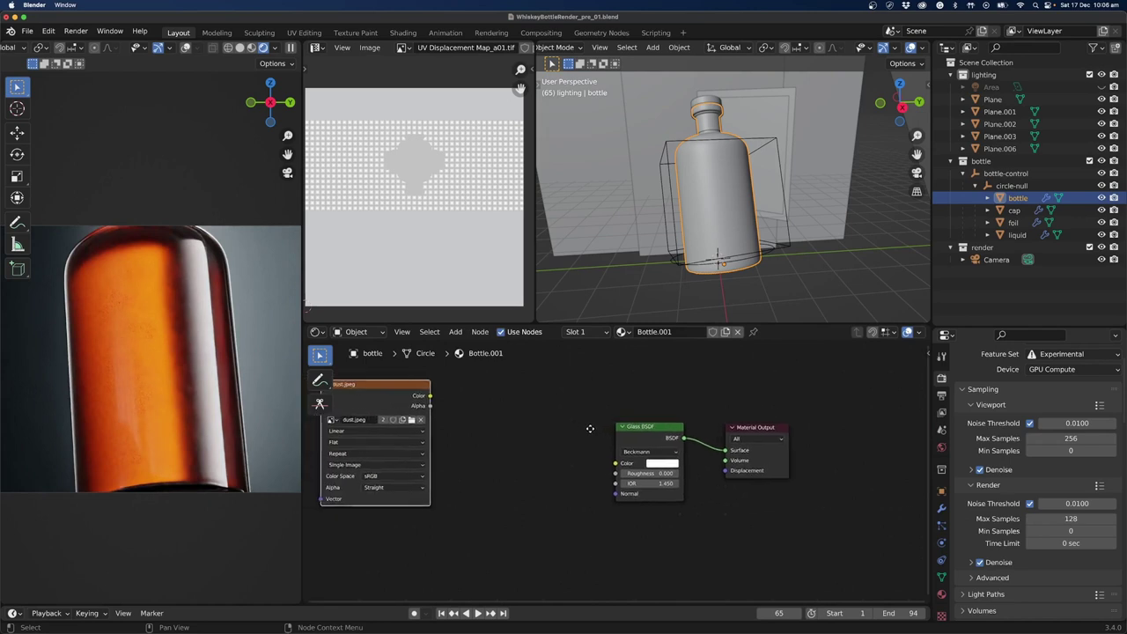
scroll(506, 460, up, 2)
middle_drag(475, 454, 657, 454)
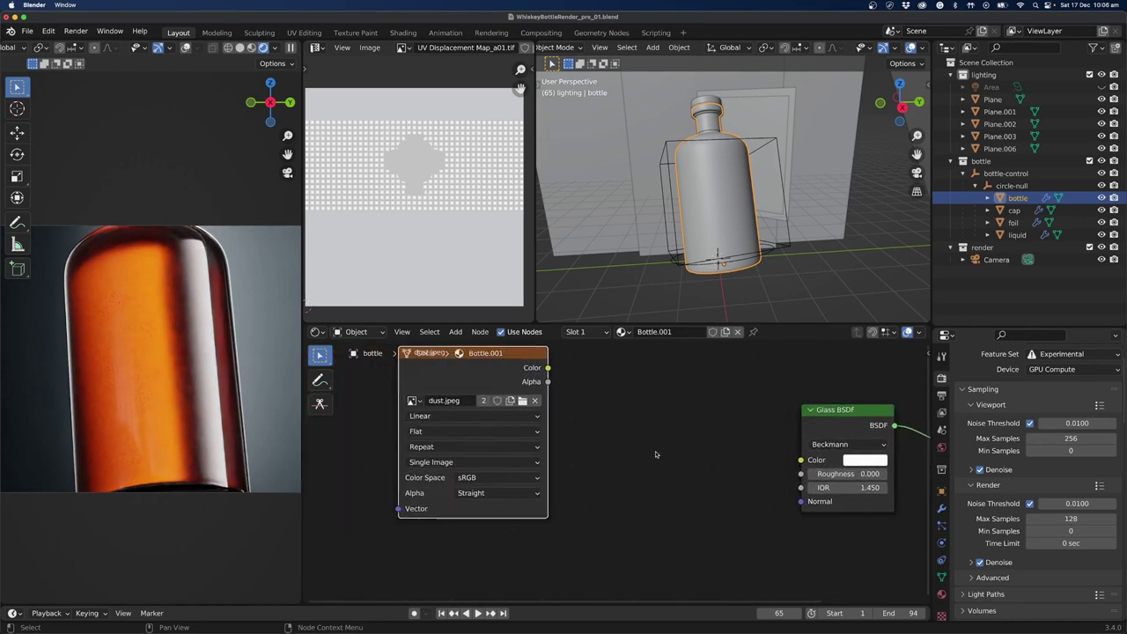
click(481, 477)
click(476, 559)
middle_drag(619, 400, 608, 404)
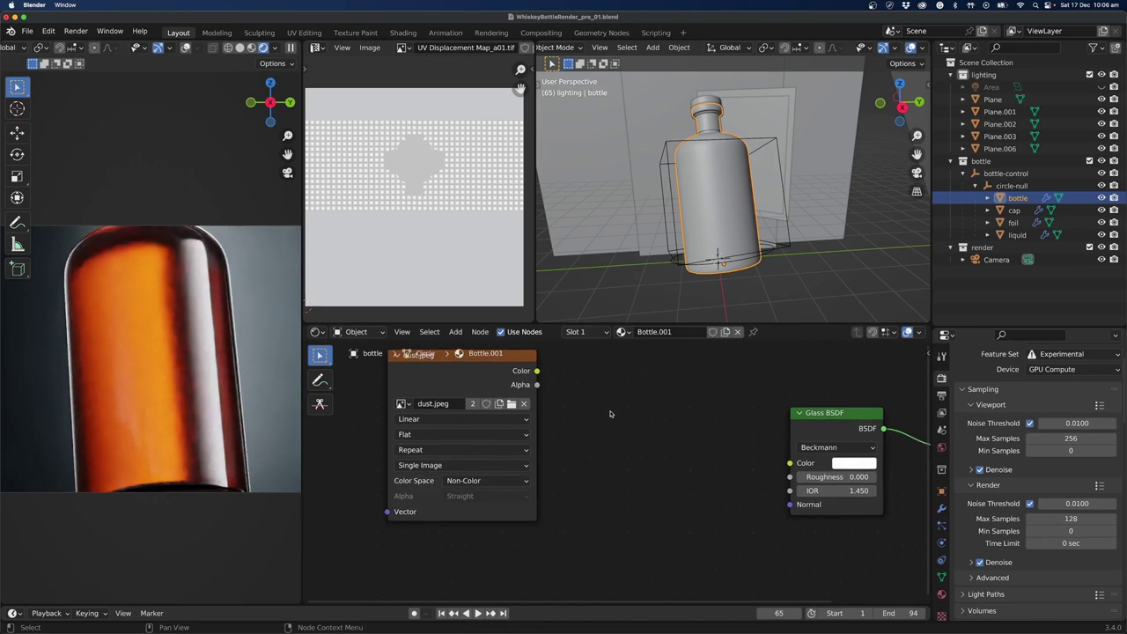
Add Texture Coordinate and Mapping nodes feeding UV coordinates into the dust.jpeg texture's Vector input.
scroll(610, 413, left, 5)
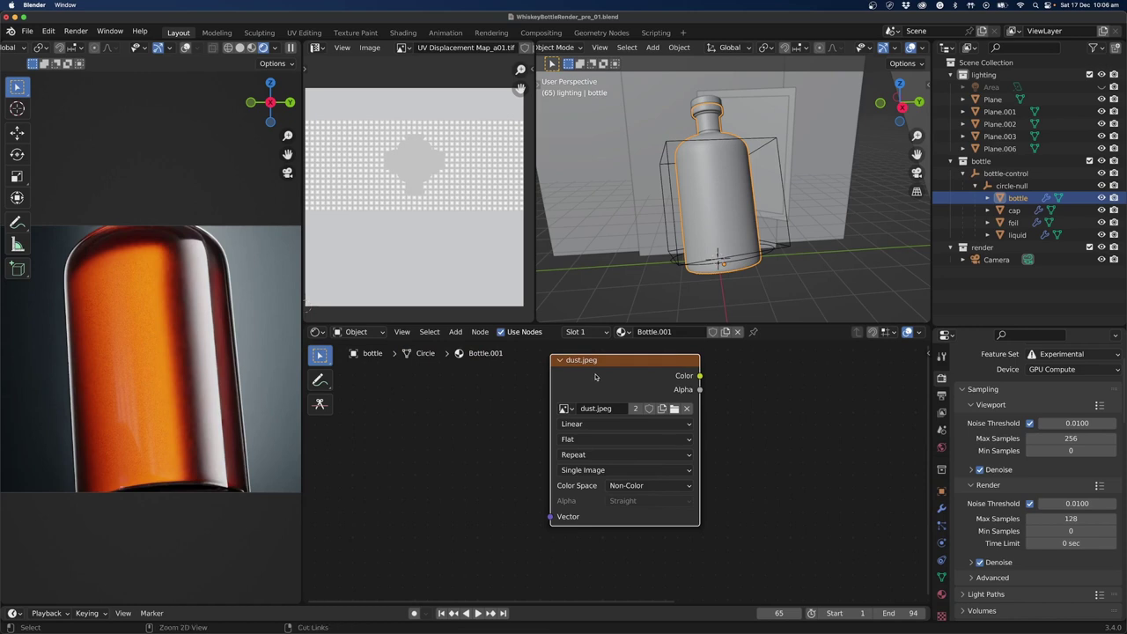
key(ctrl+t)
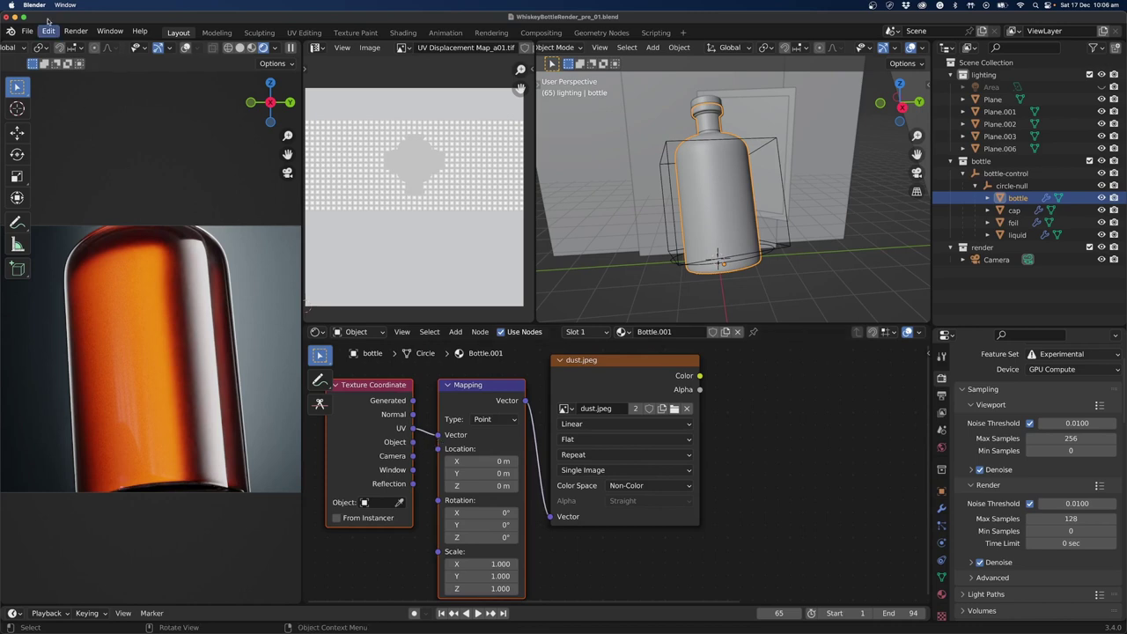
middle_drag(611, 543, 646, 544)
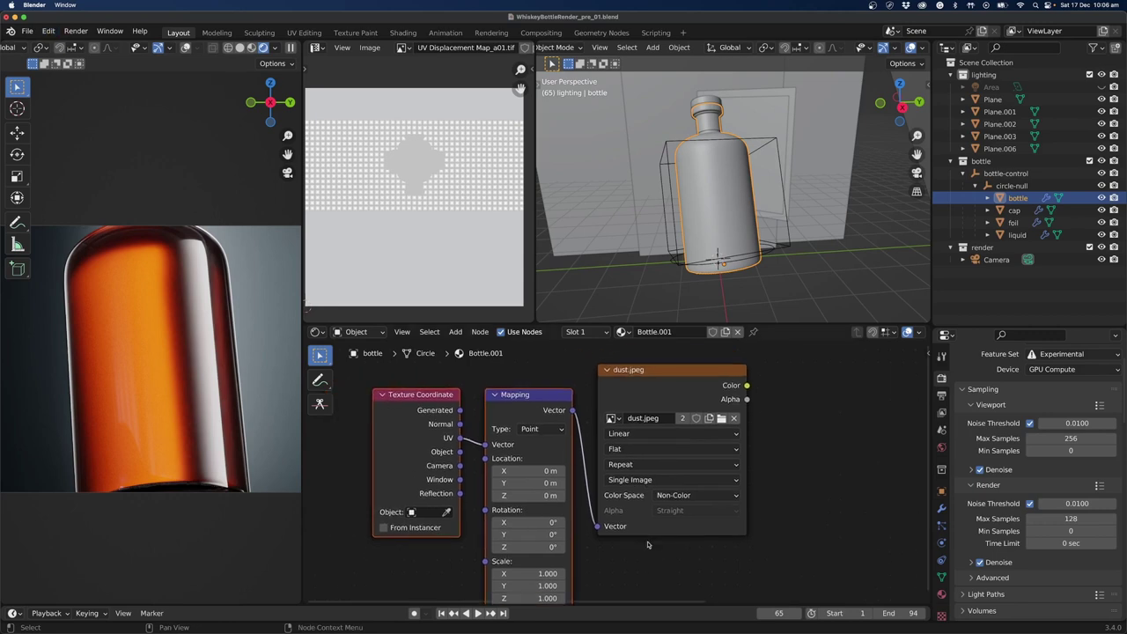
Search the add-on preferences for "node" to check that Node Wrangler is enabled, and close the preferences.
click(52, 36)
click(77, 207)
click(339, 82)
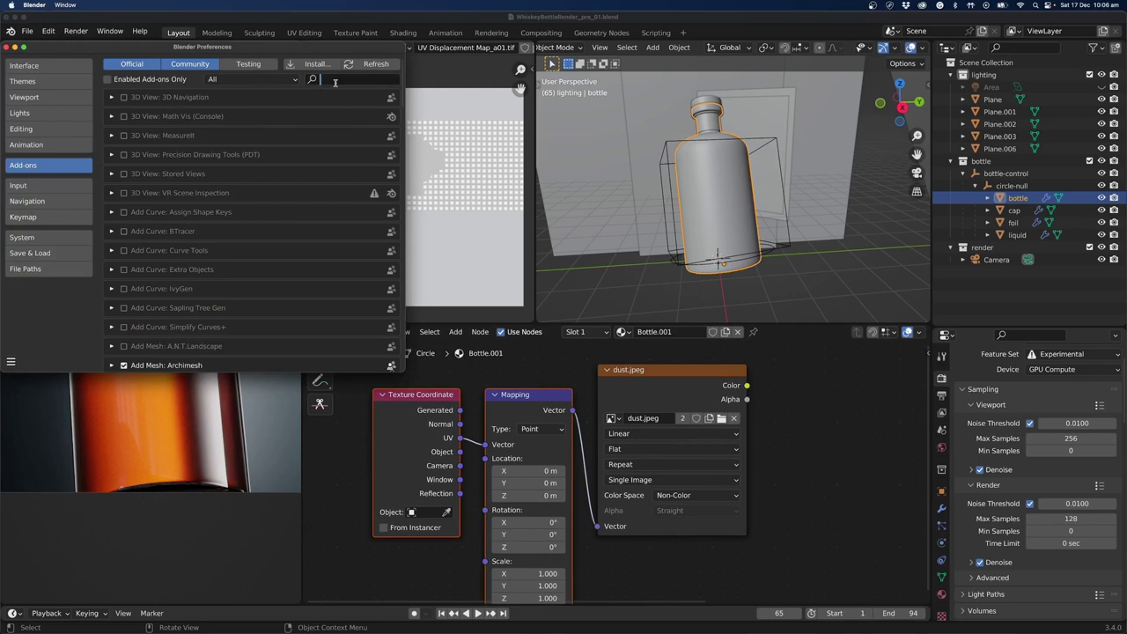
text(node)
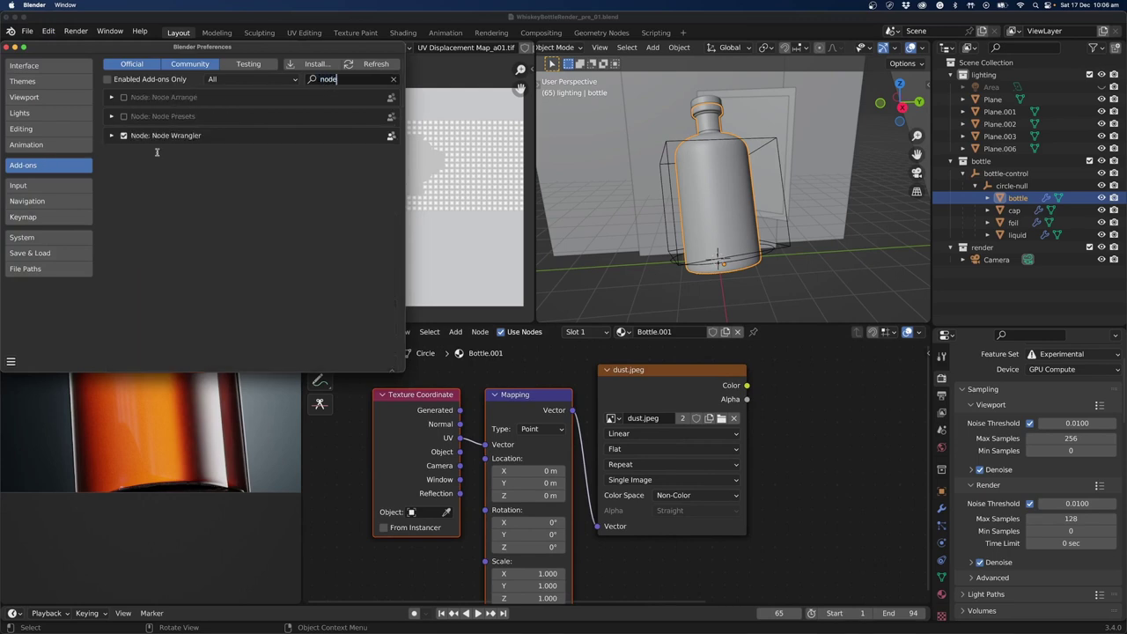
key(Return)
key(ctrl+f)
click(590, 454)
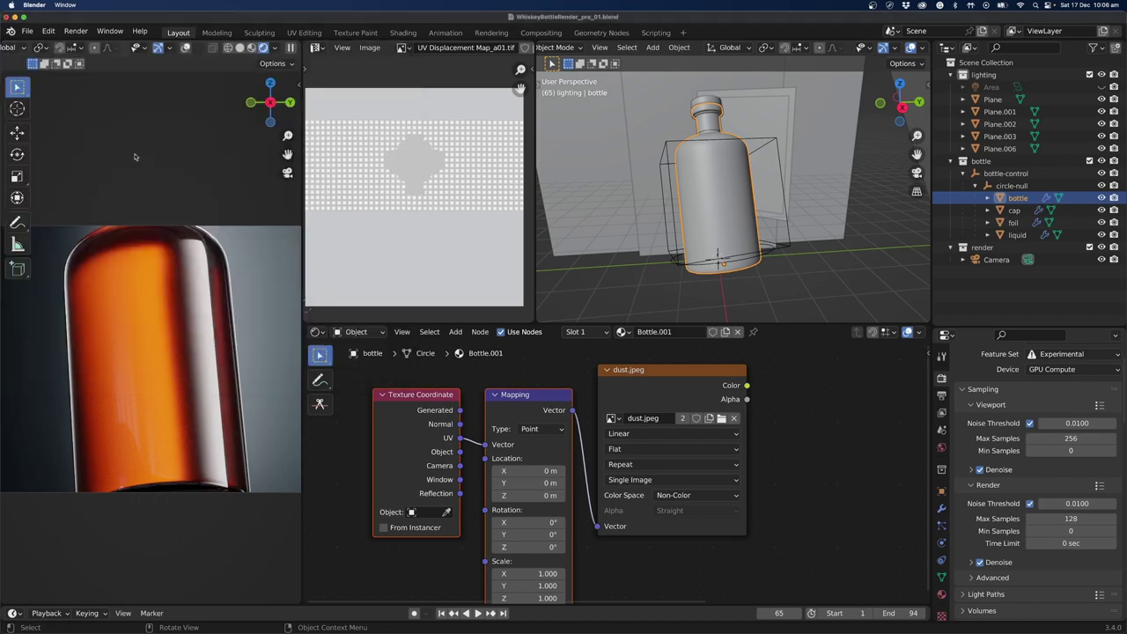
Set the dust texture's Mapping scale to 10 on X, Y and Z.
middle_drag(665, 577, 682, 564)
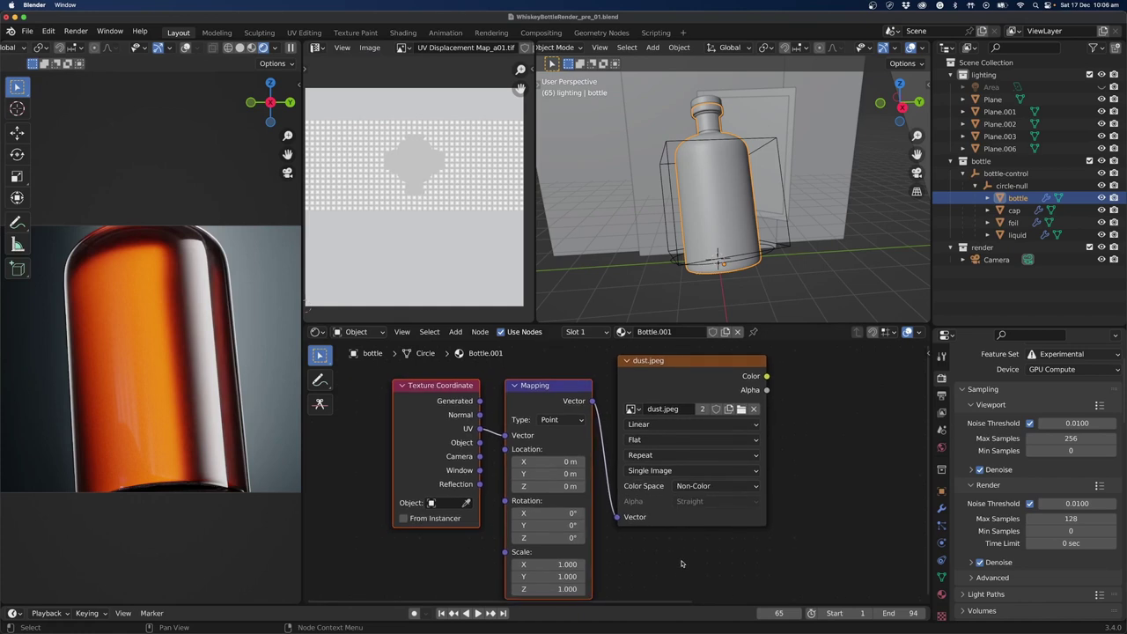
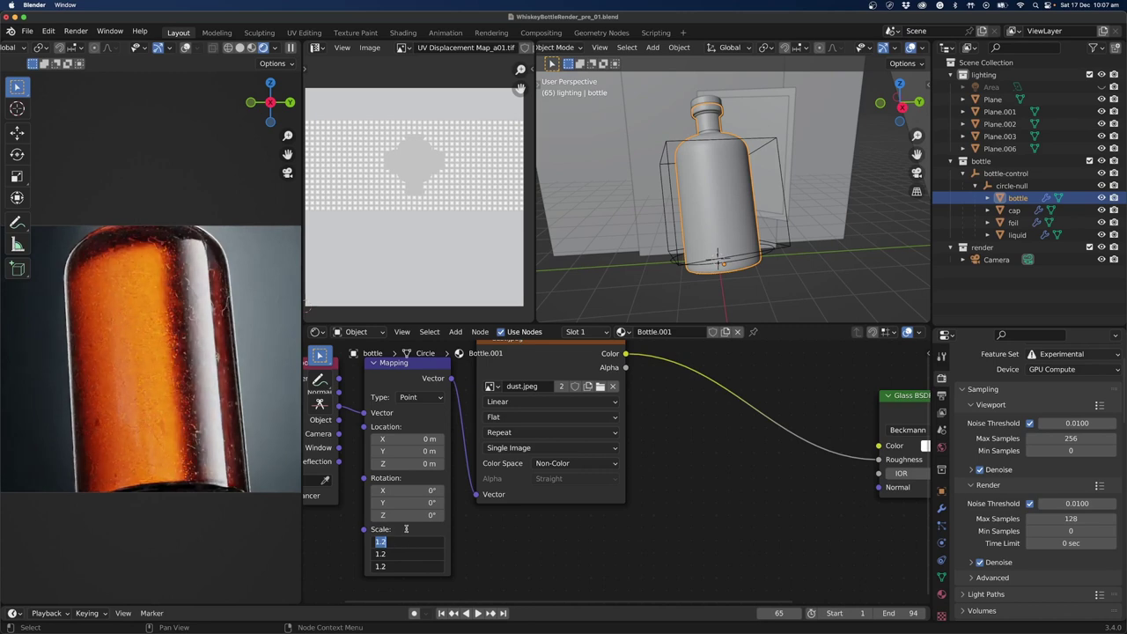
text(10)
key(Return)
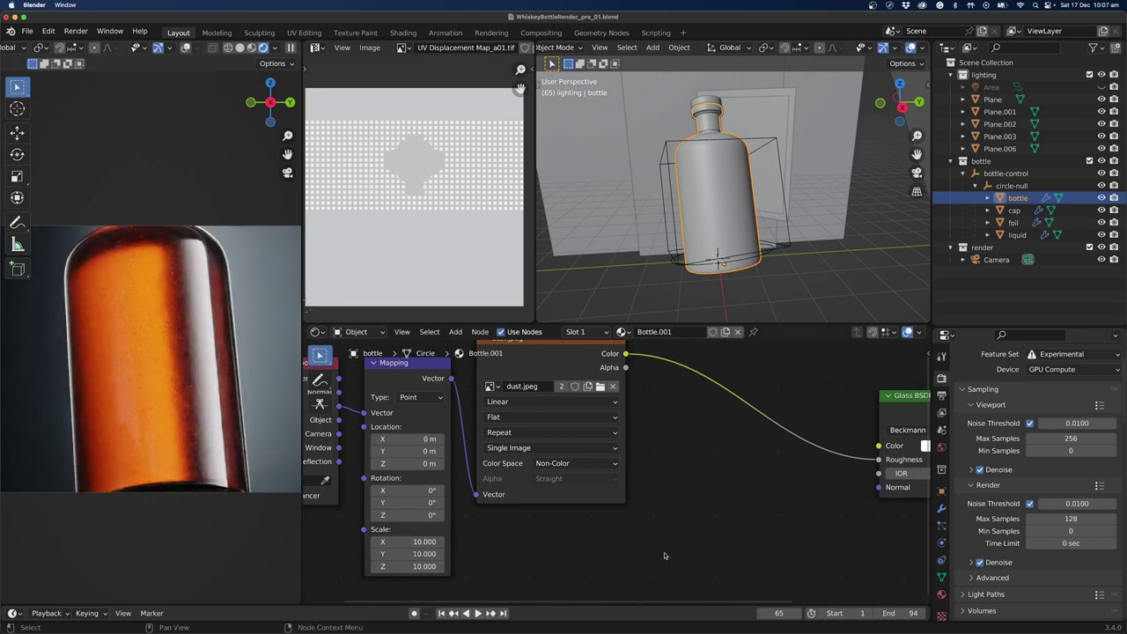
Insert a ColorRamp node between the dust.jpeg Color output and the Glass BSDF Roughness input.
shift+middle_drag(669, 520, 558, 503)
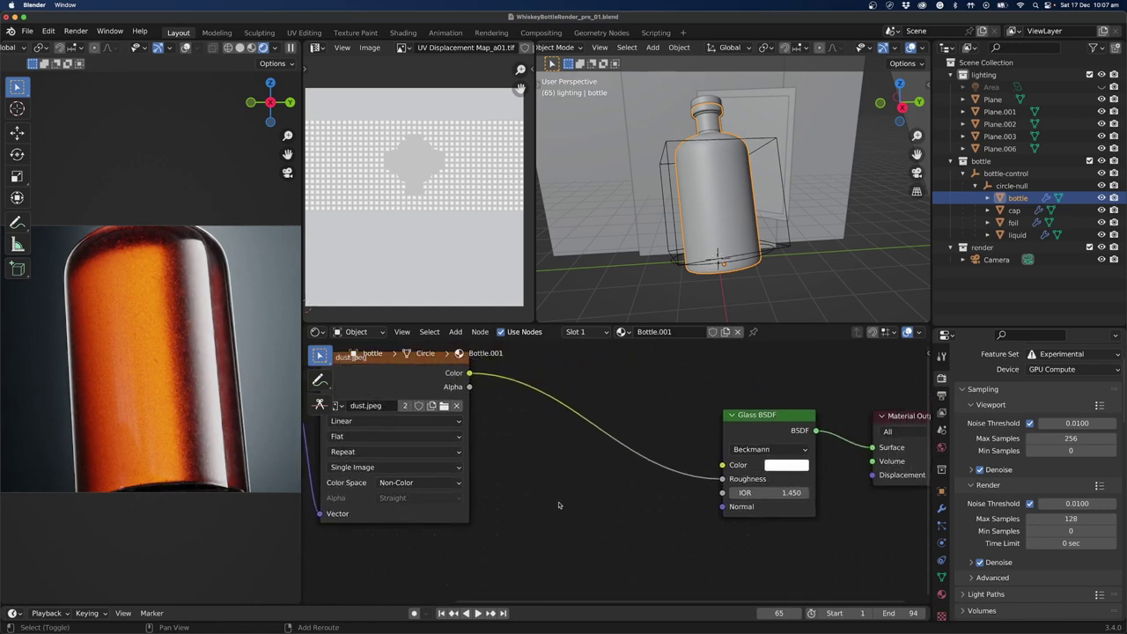
key(shift+a)
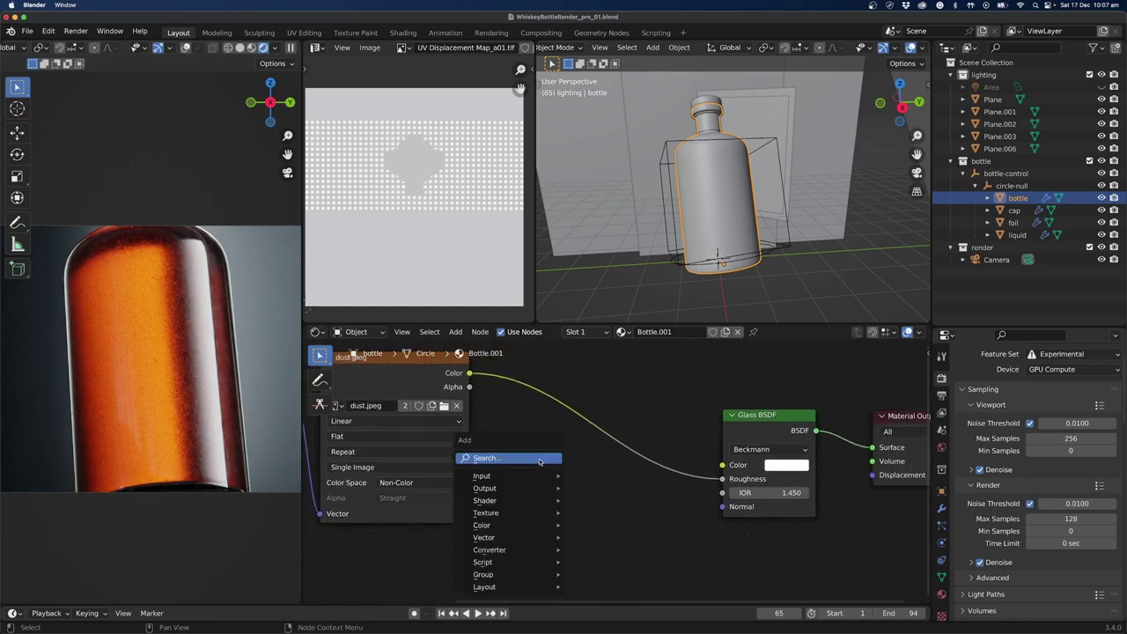
click(540, 459)
text(colou)
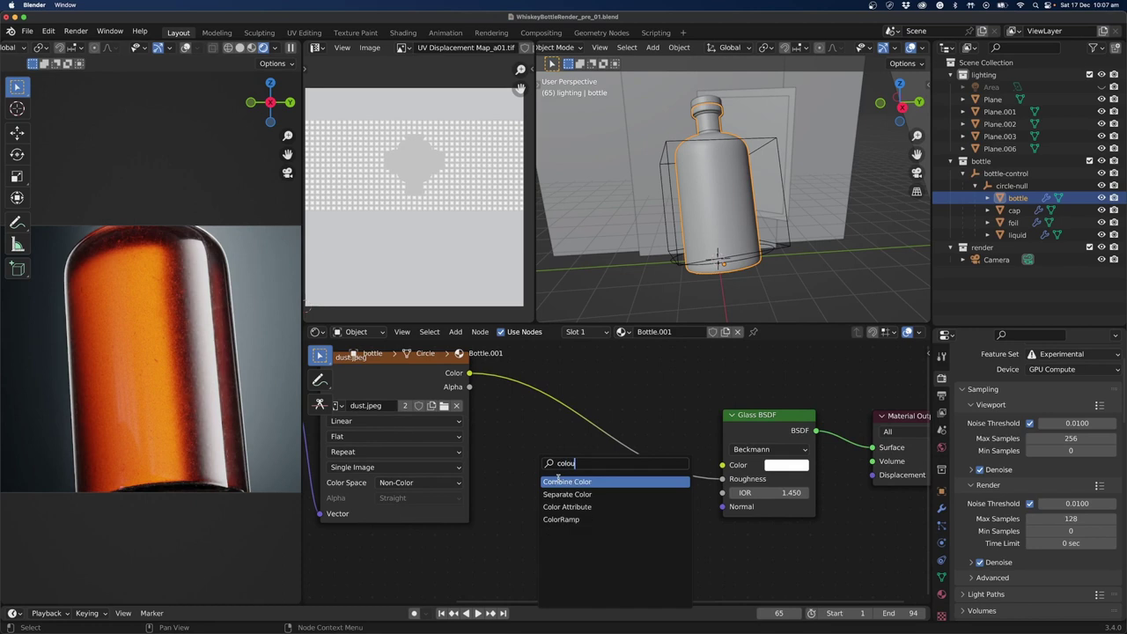
key(BackSpace)
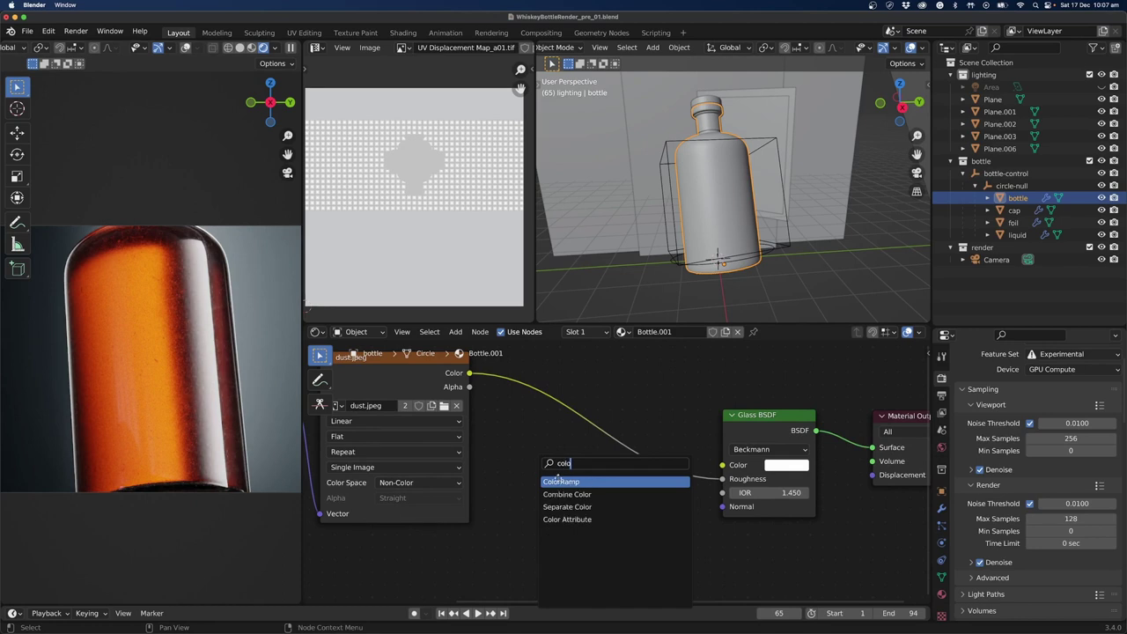
click(556, 477)
click(556, 428)
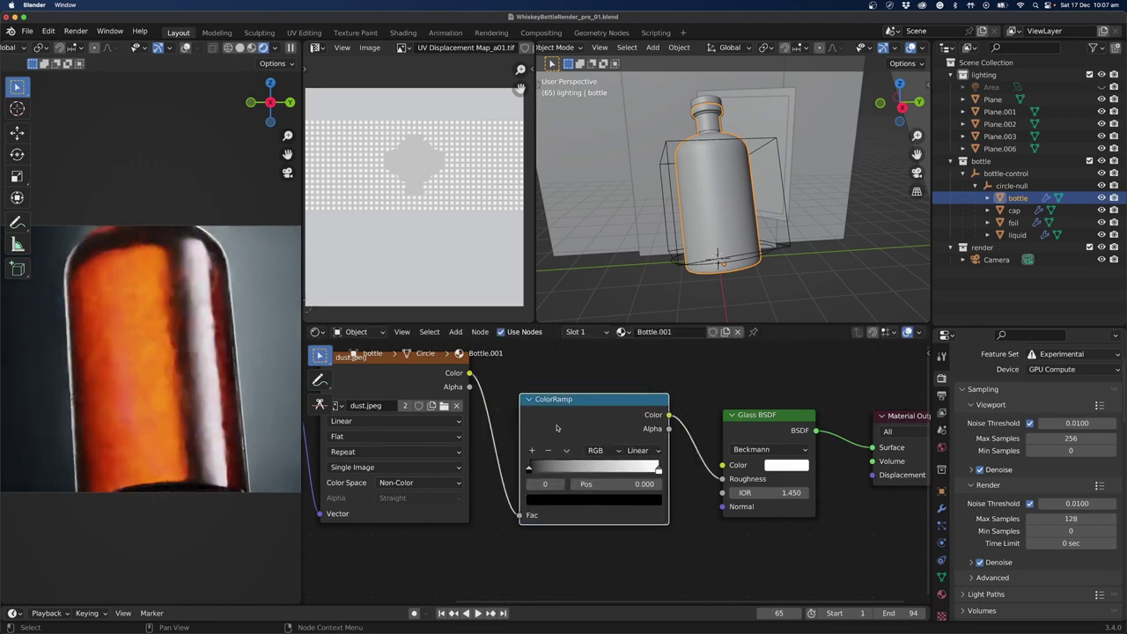
Darken the ColorRamp's white end stop to a grey with a value of about 0.462.
scroll(556, 428, up, 2)
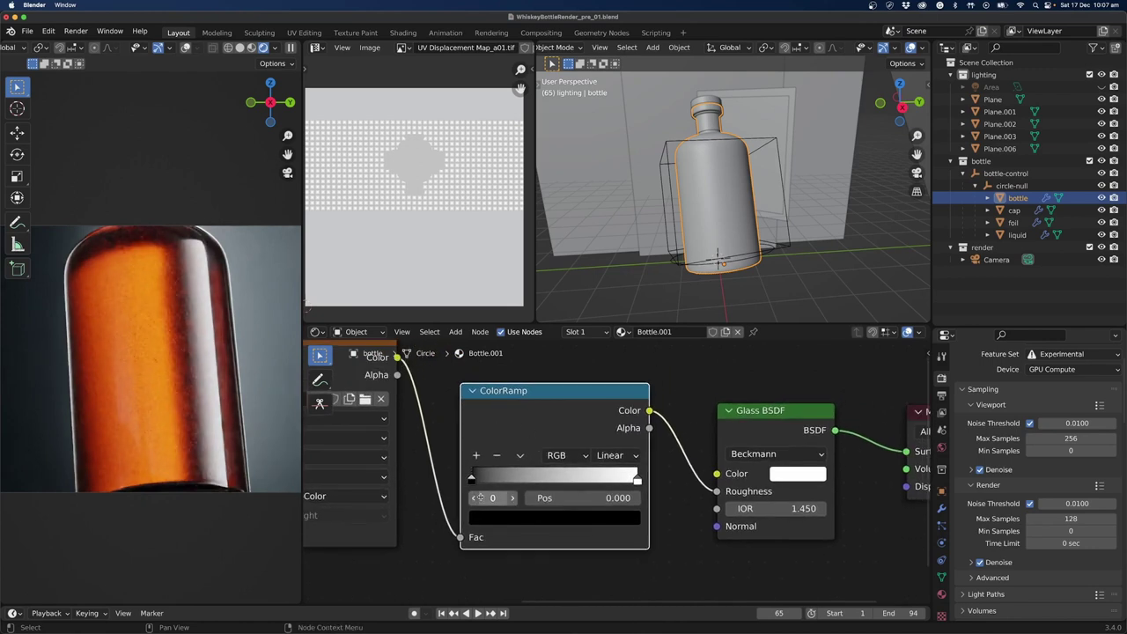
click(636, 482)
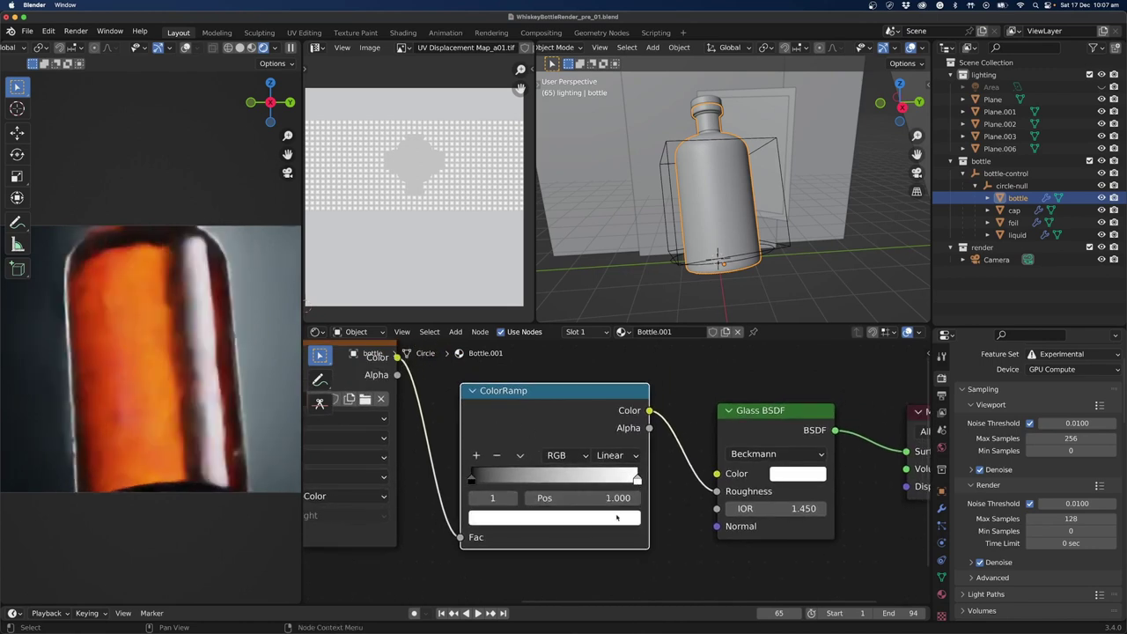
click(622, 520)
click(621, 525)
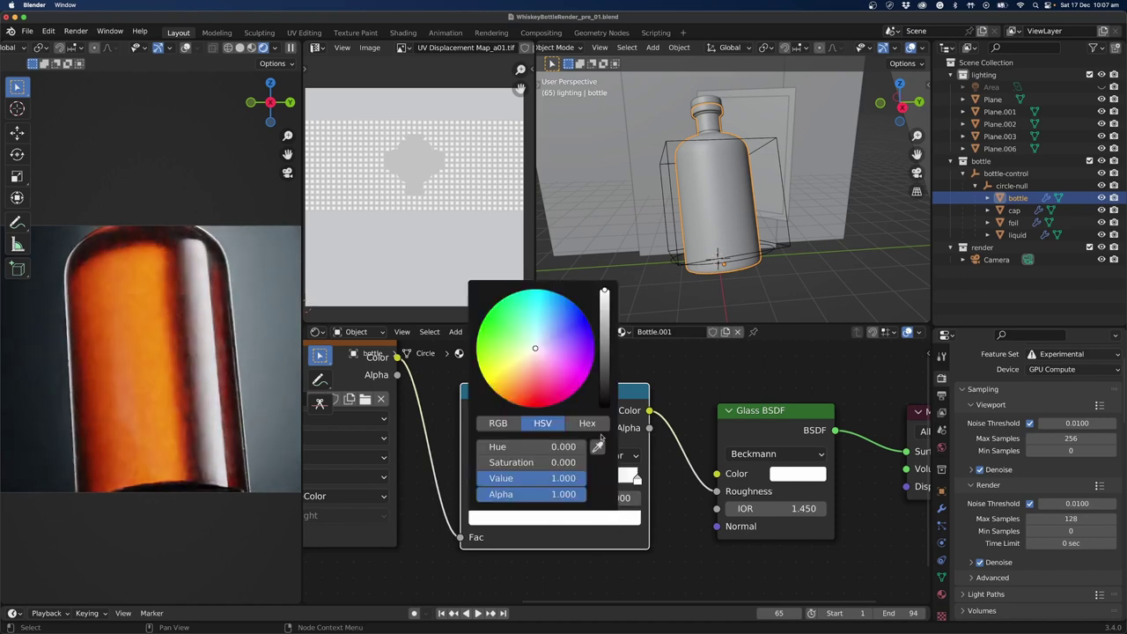
drag(564, 478, 522, 478)
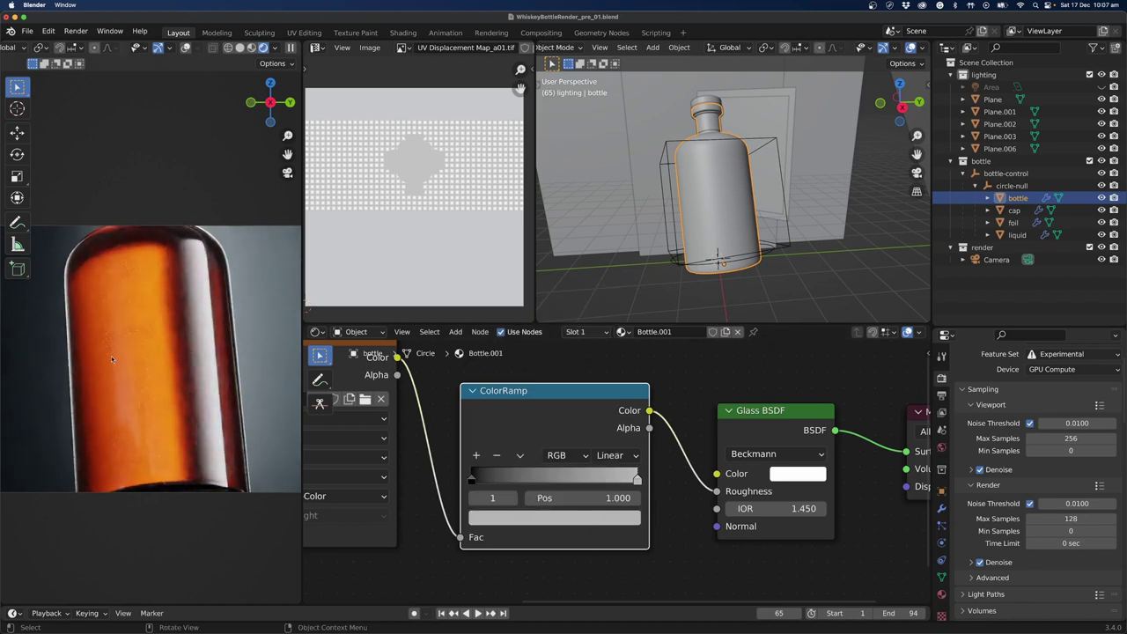
Move the ColorRamp's black stop to position 0.264 and darken the opposite end stop to a value of 0.299.
drag(475, 479, 517, 478)
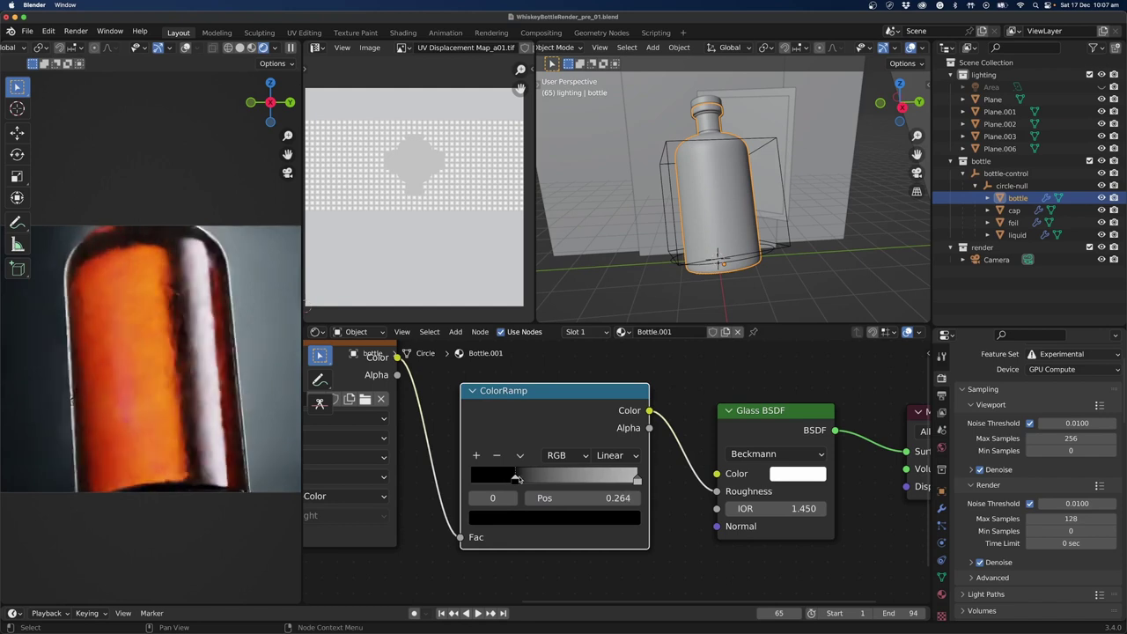
click(637, 478)
click(555, 517)
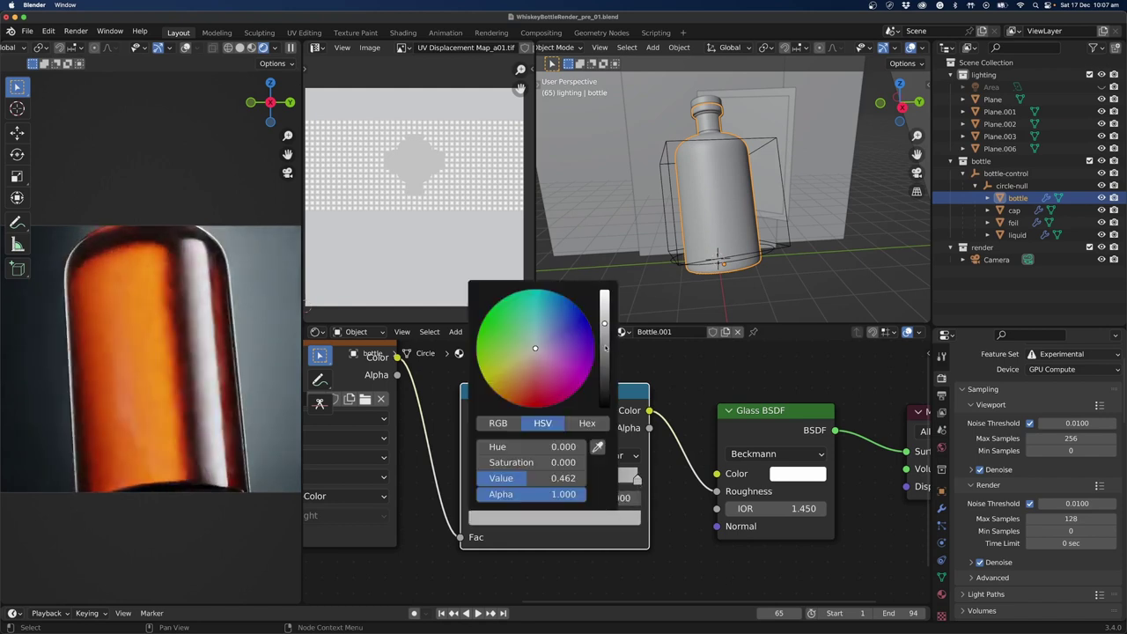
drag(605, 346, 603, 337)
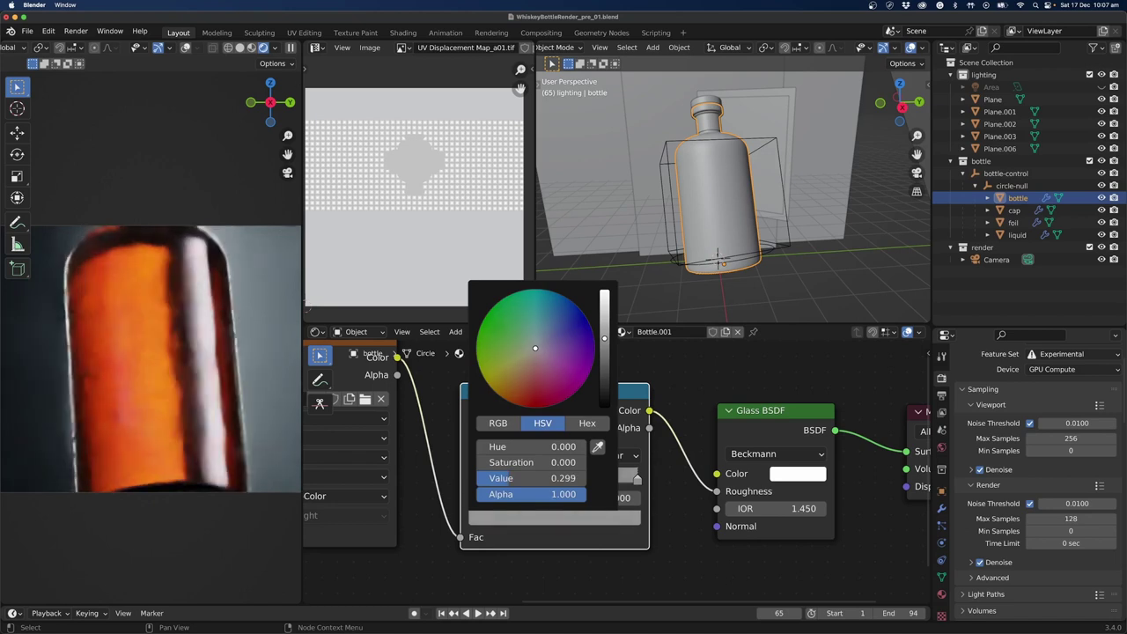
Reposition the dust.jpeg image node between the Mapping and ColorRamp nodes to even out the node row.
scroll(526, 400, down, 3)
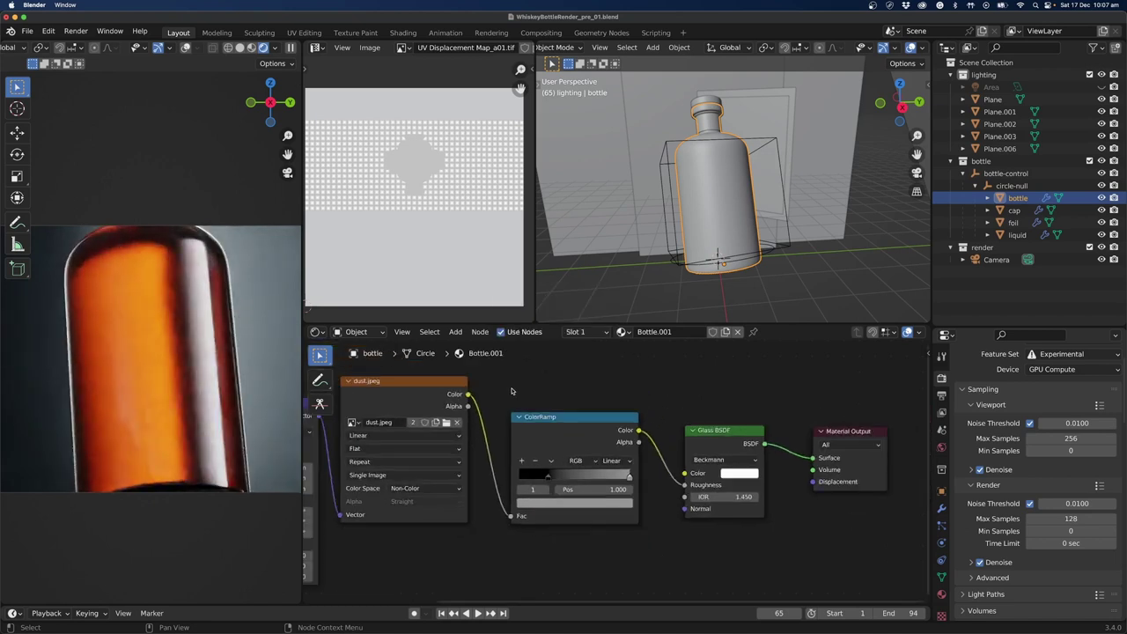
middle_drag(525, 401, 646, 421)
scroll(646, 421, down, 2)
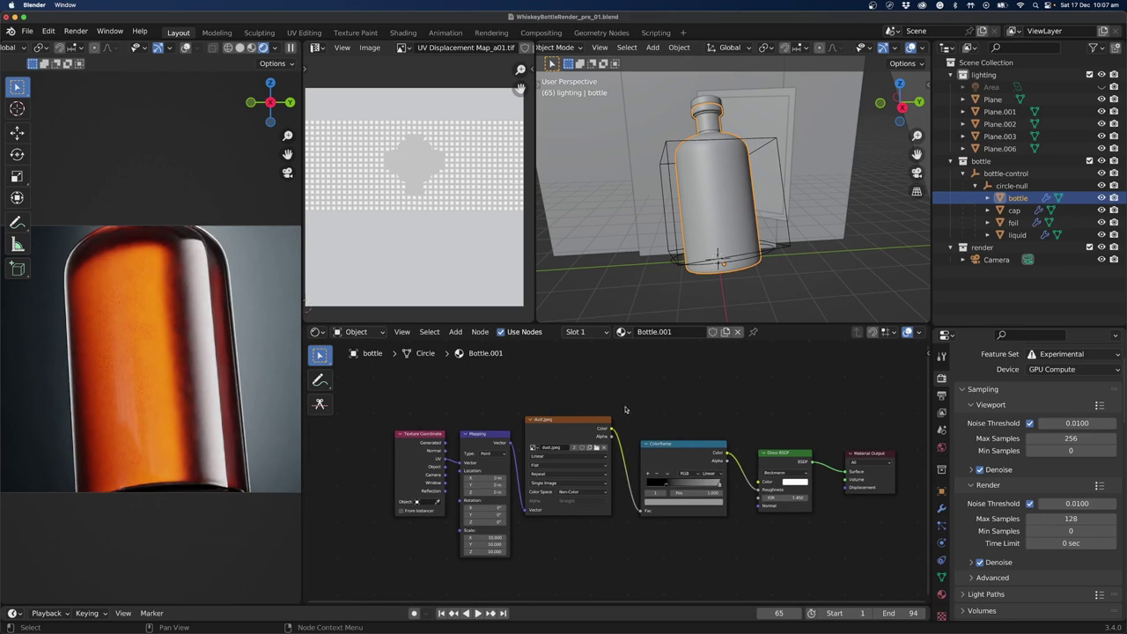
drag(546, 443, 578, 435)
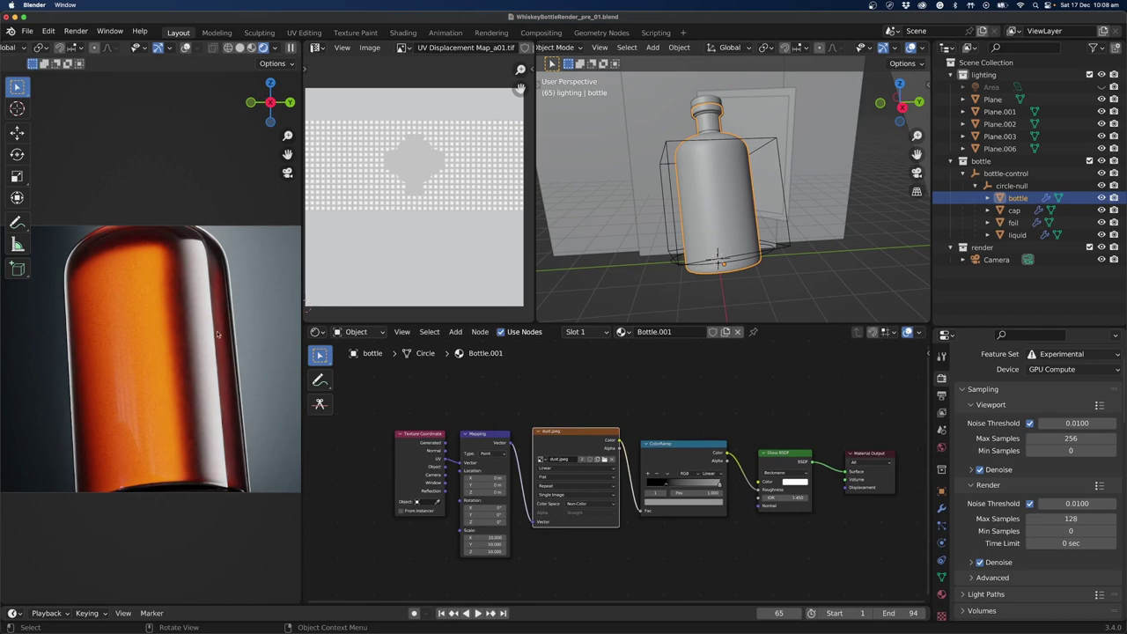
Move the Glass BSDF node down so it sits lower than the Material Output node.
scroll(217, 334, up, 10)
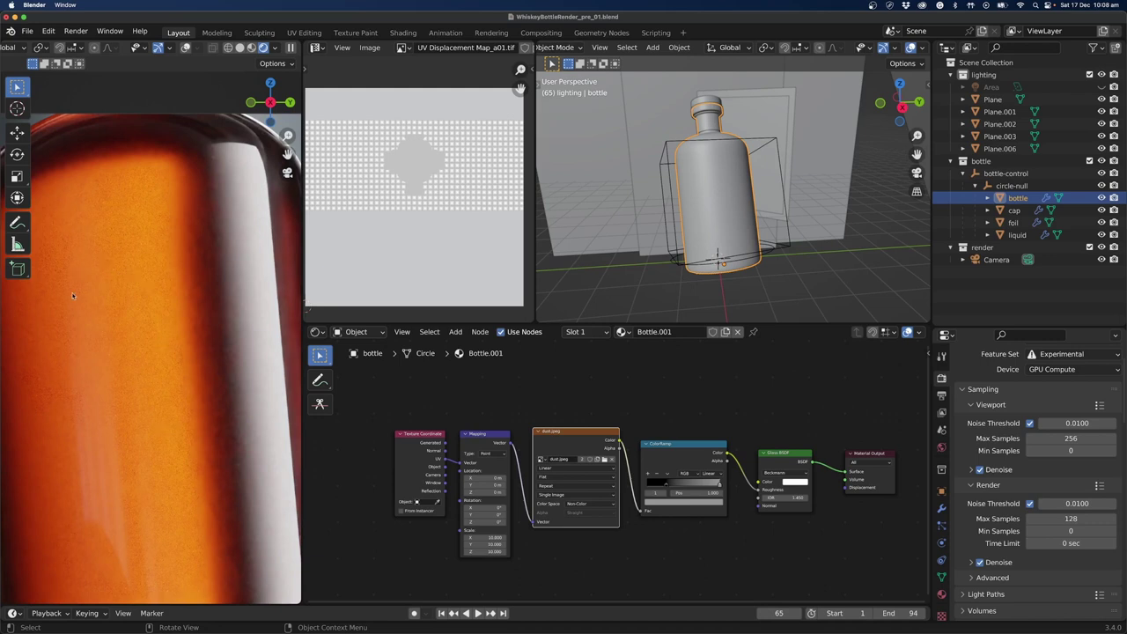
scroll(679, 531, down, 3)
shift+middle_drag(679, 531, 592, 484)
scroll(590, 489, up, 2)
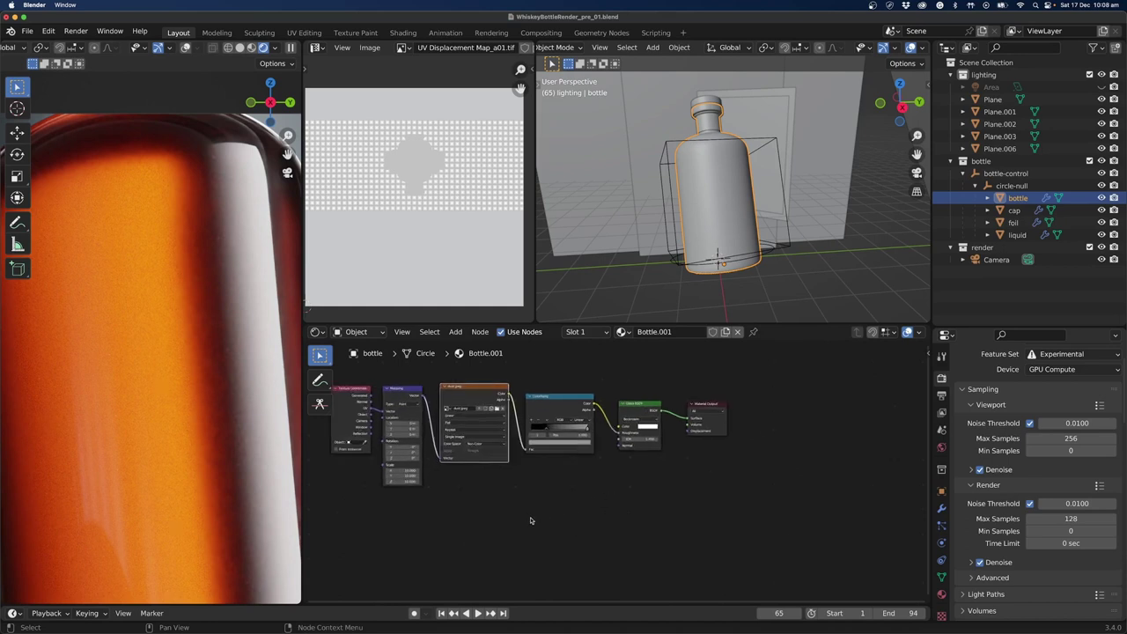
key(shift)
shift+middle_drag(516, 510, 596, 467)
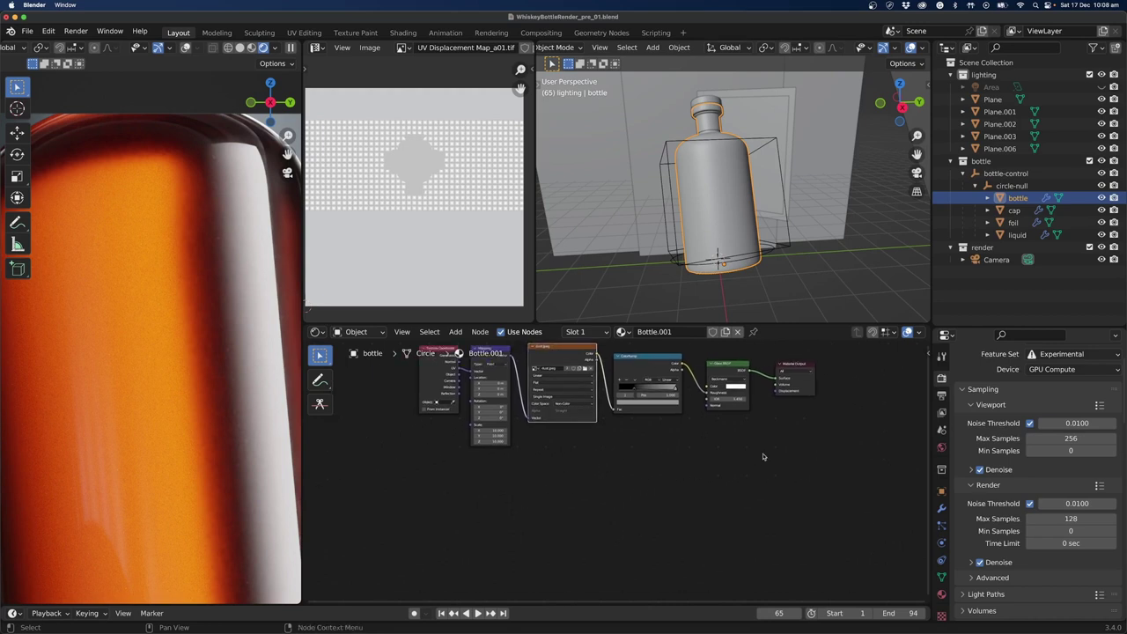
drag(794, 368, 737, 407)
Add a Noise Texture node below the dust nodes, with aligned Texture Coordinate and Mapping nodes feeding its Vector input.
scroll(742, 464, up, 2)
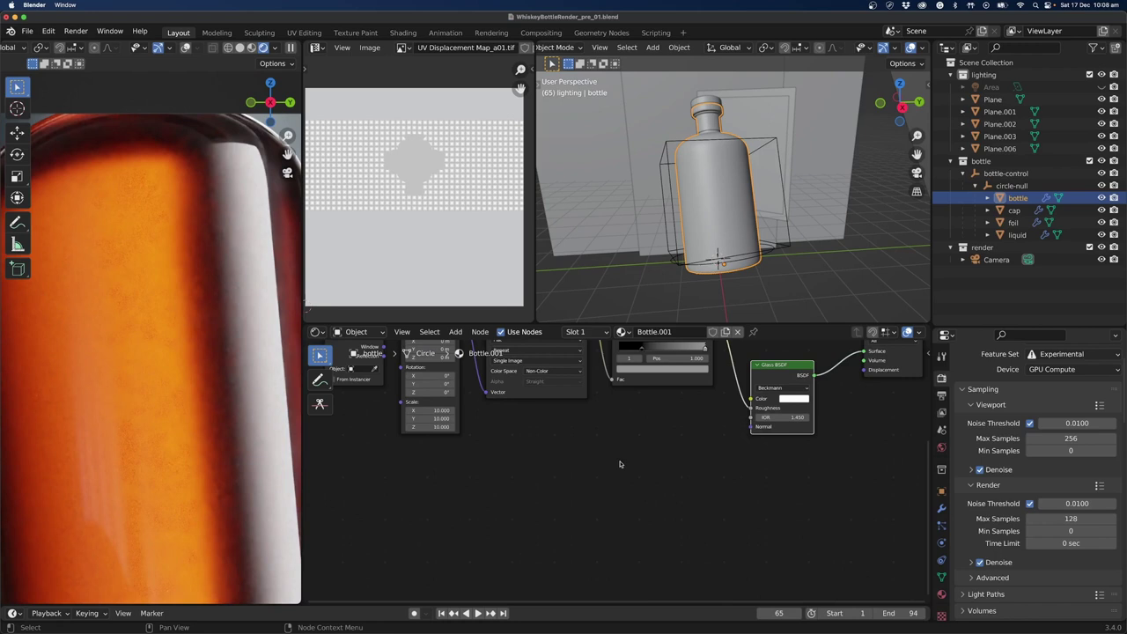
click(482, 487)
key(shift+a)
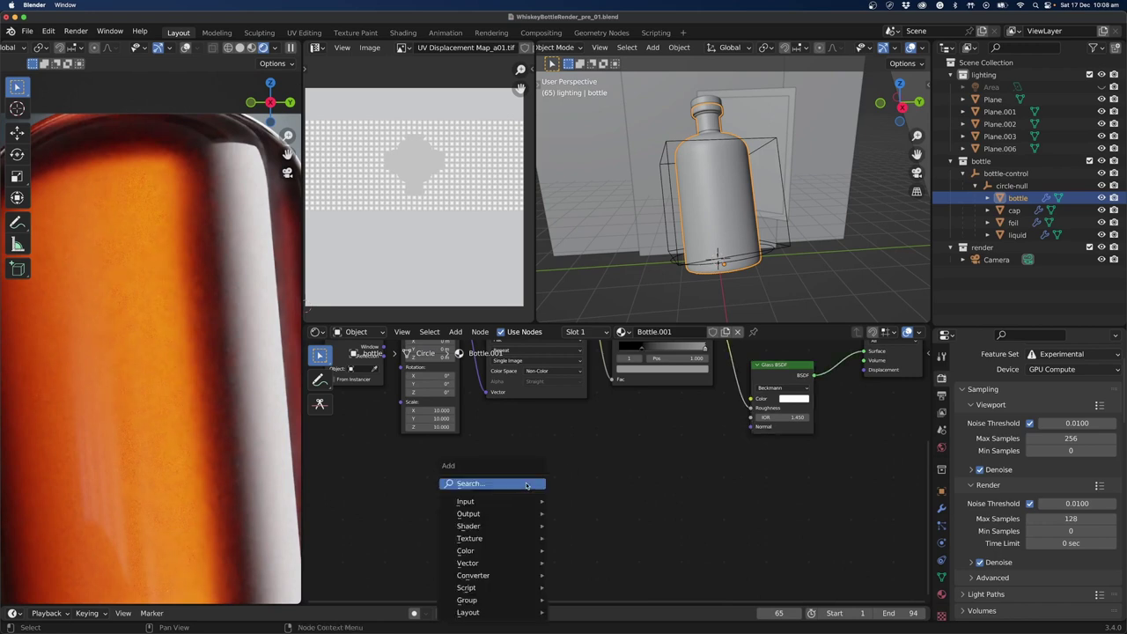
click(527, 485)
text(nosie)
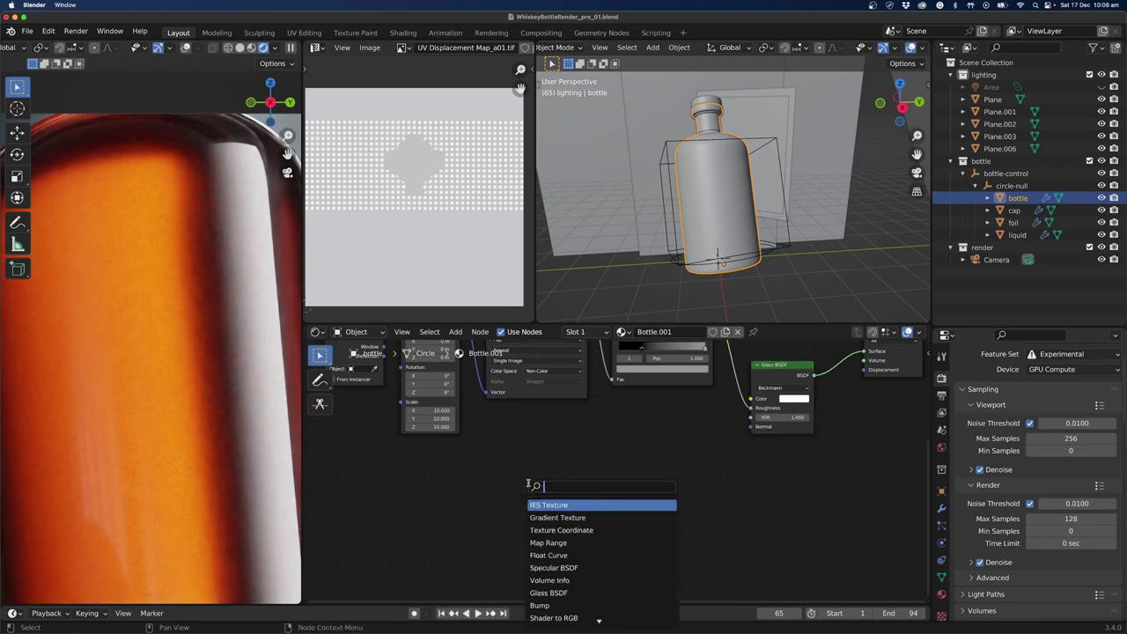
key(Return)
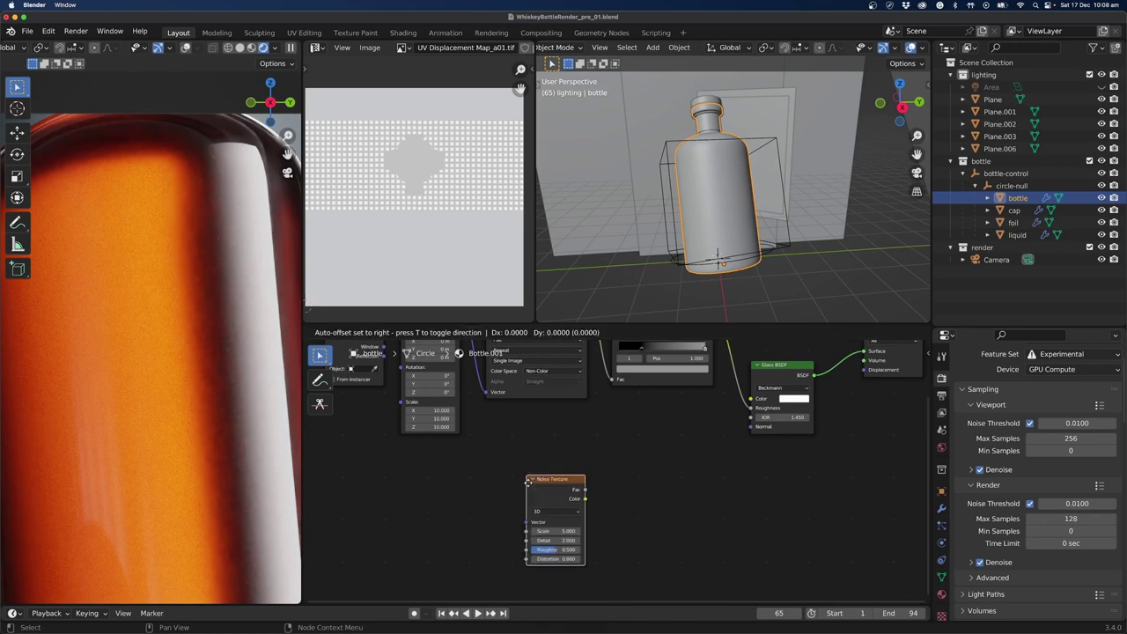
click(471, 467)
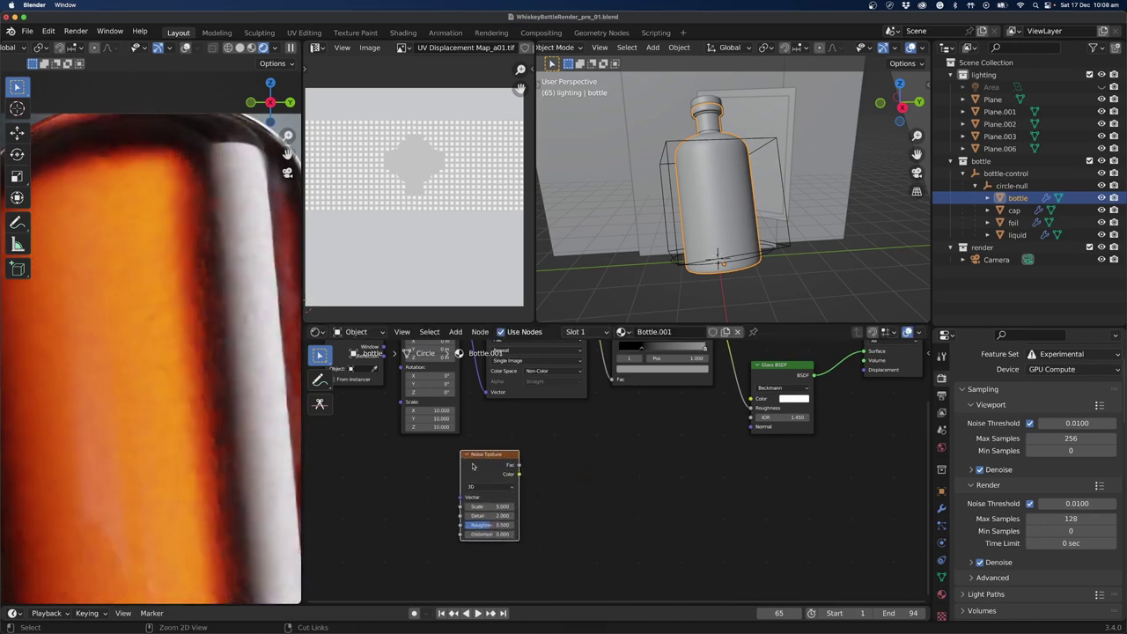
key(ctrl+t)
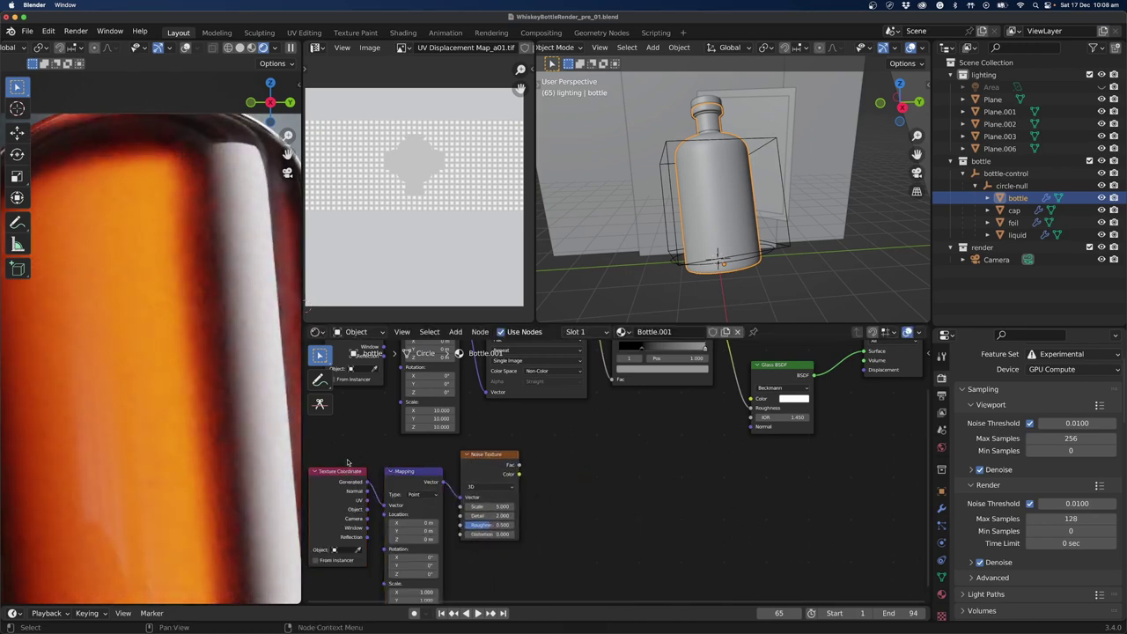
drag(345, 474, 344, 459)
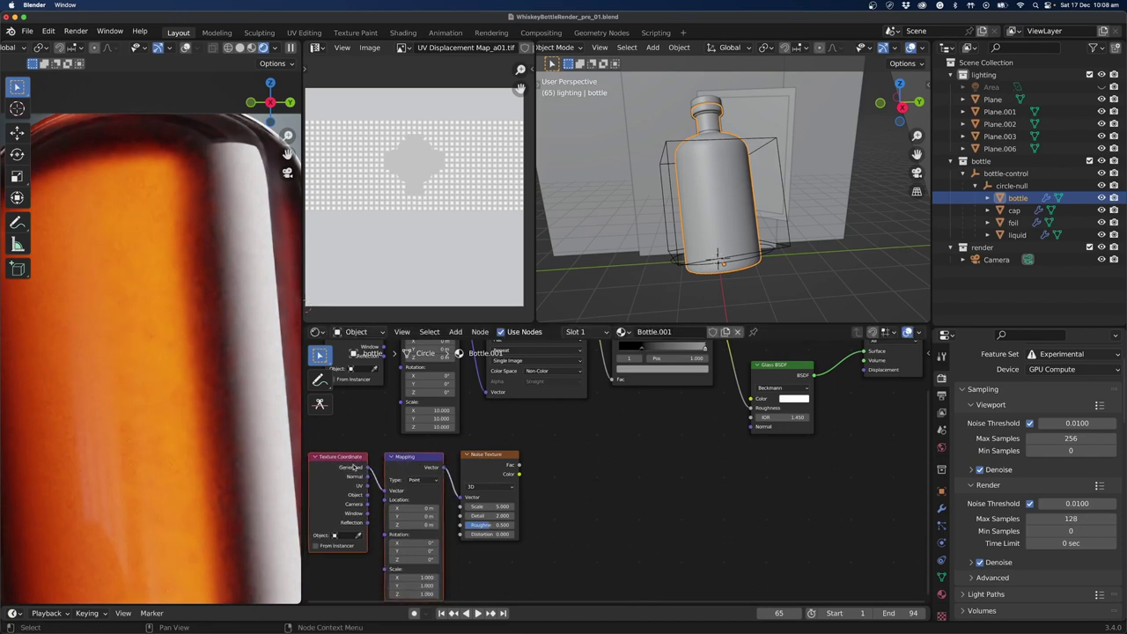
Set the Noise Texture node's Scale to 1000 and its Detail to 8.
scroll(567, 505, up, 3)
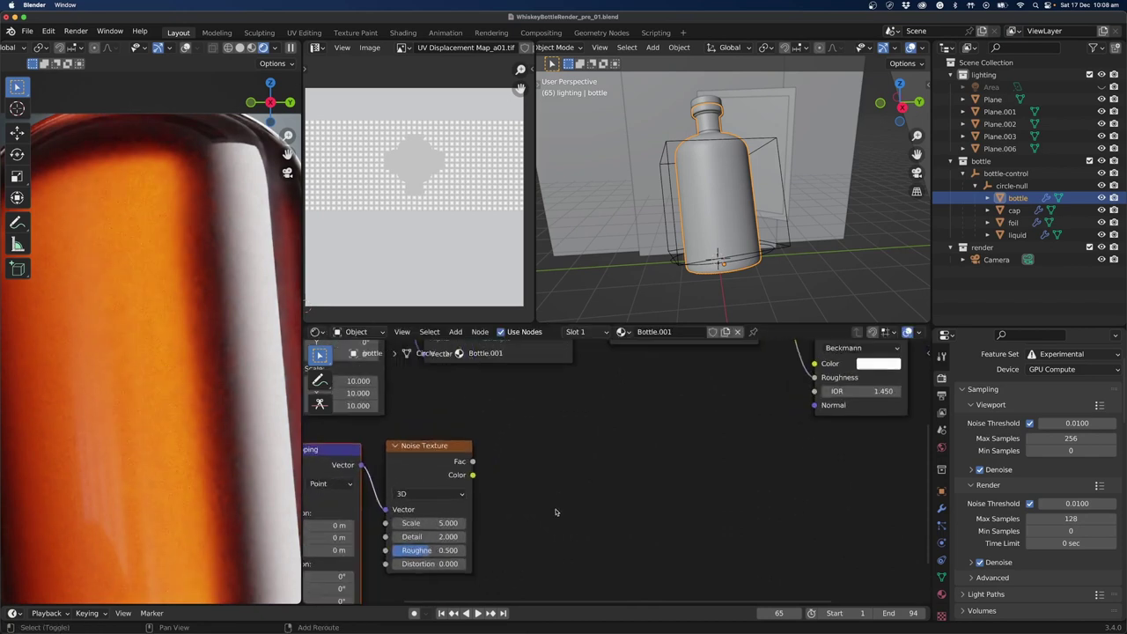
middle_drag(558, 445, 747, 443)
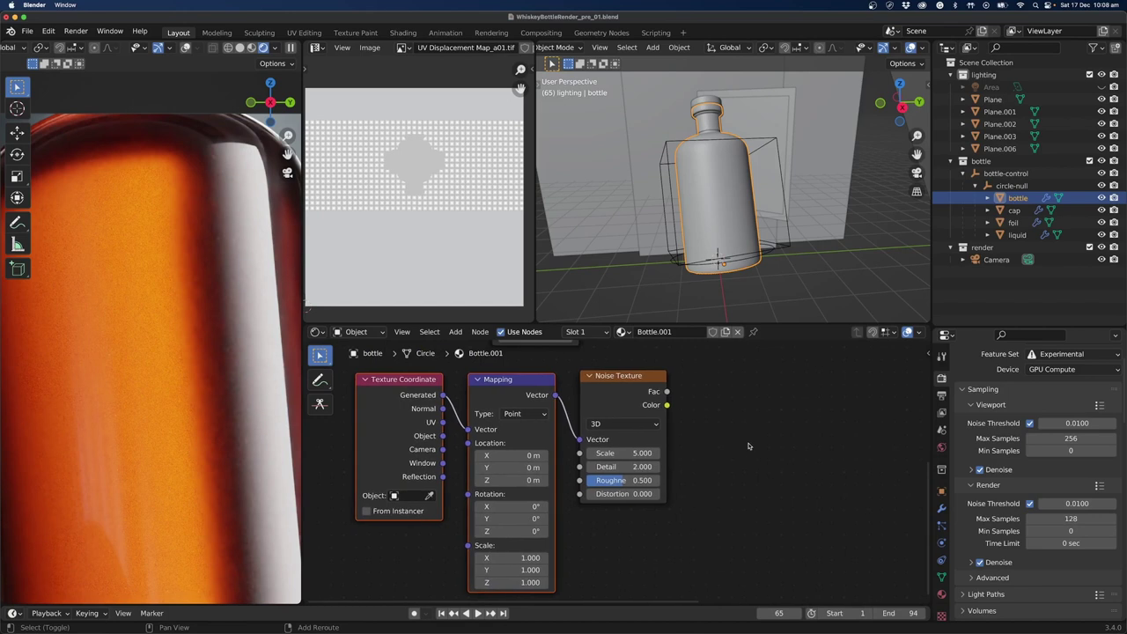
click(618, 452)
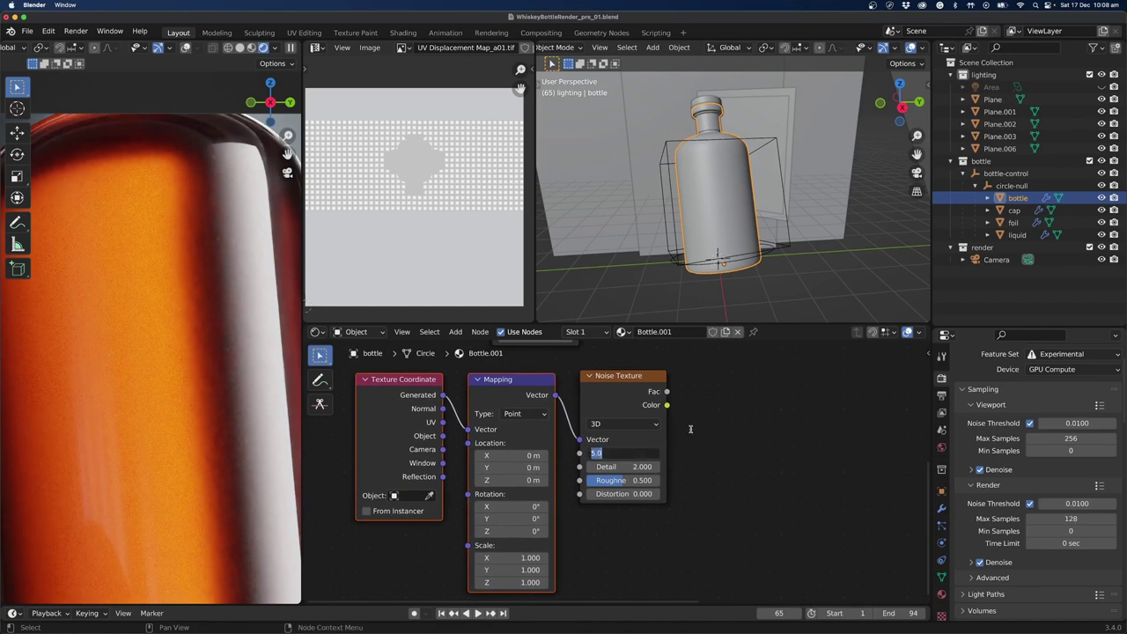
text(1000)
key(Return)
click(641, 469)
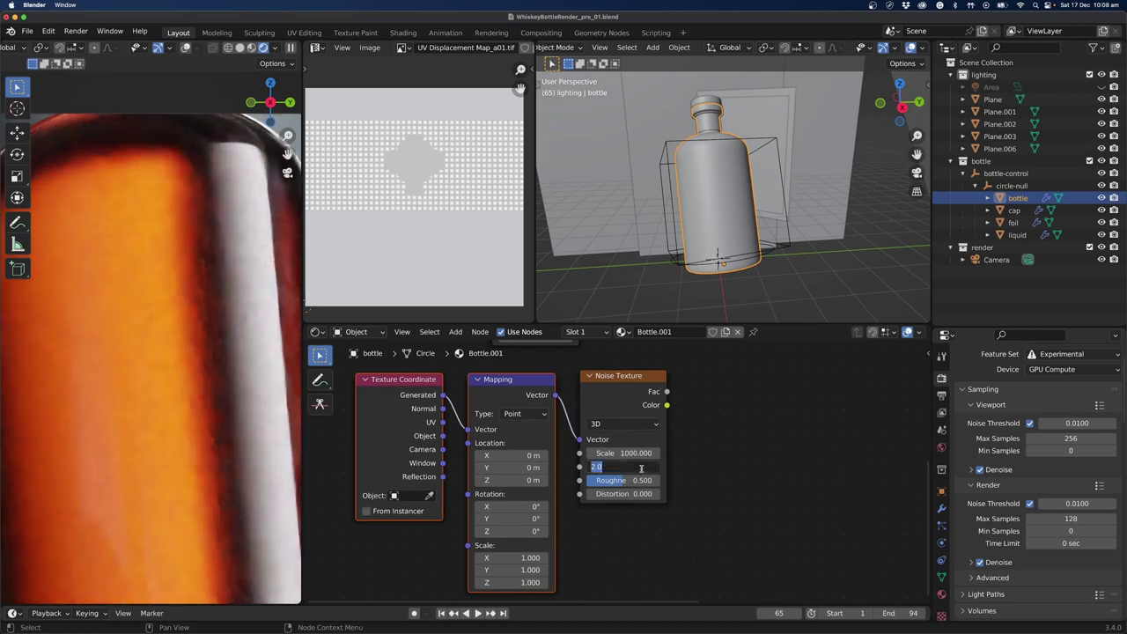
text(8)
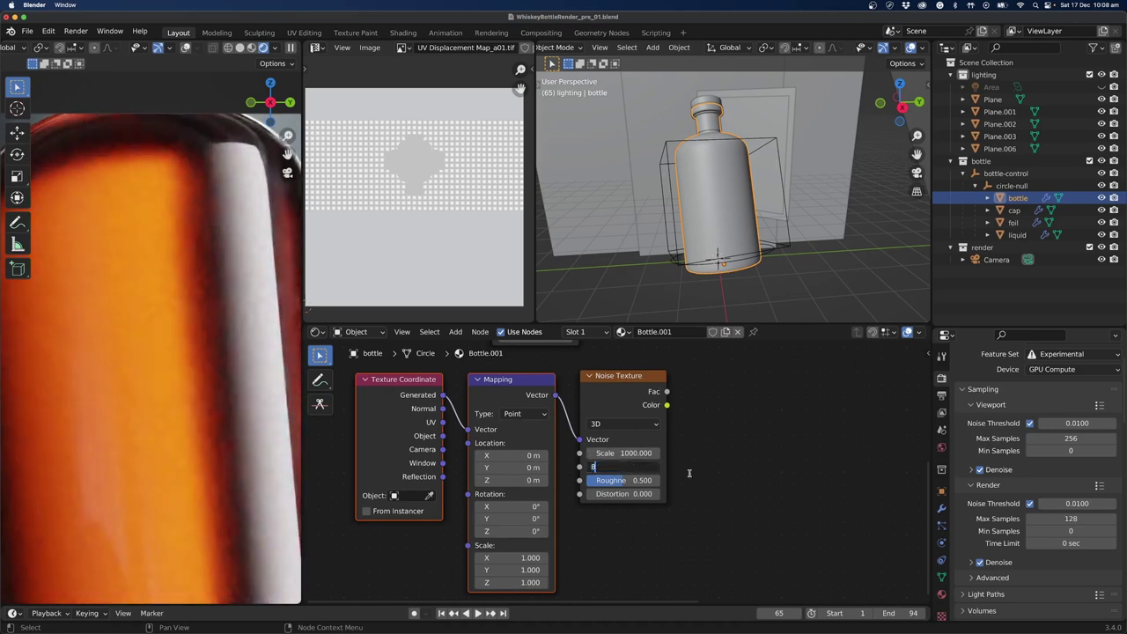
key(Return)
Add a ColorRamp node after the Noise Texture and feed the noise Fac output into its Fac input.
middle_drag(729, 448, 619, 470)
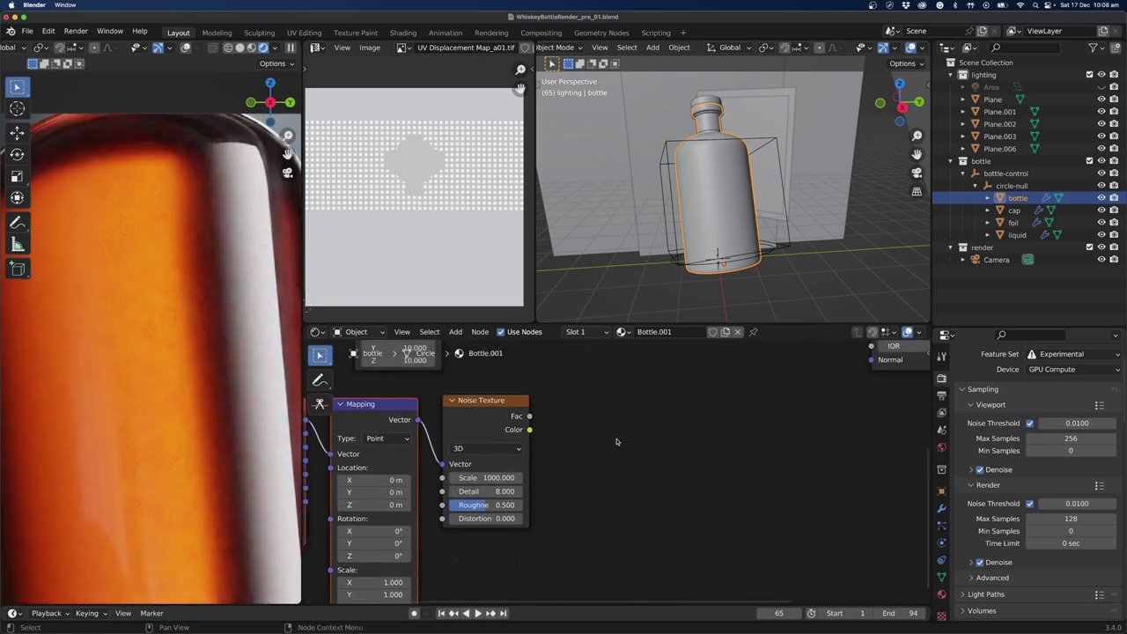
key(shift+a)
click(616, 440)
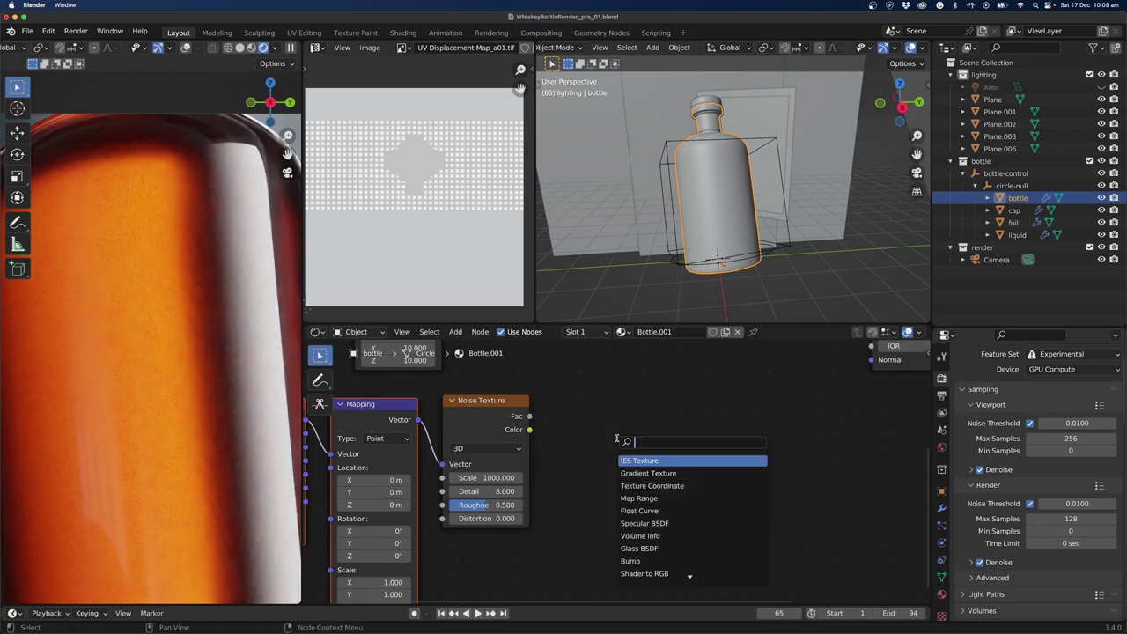
text(co)
key(Return)
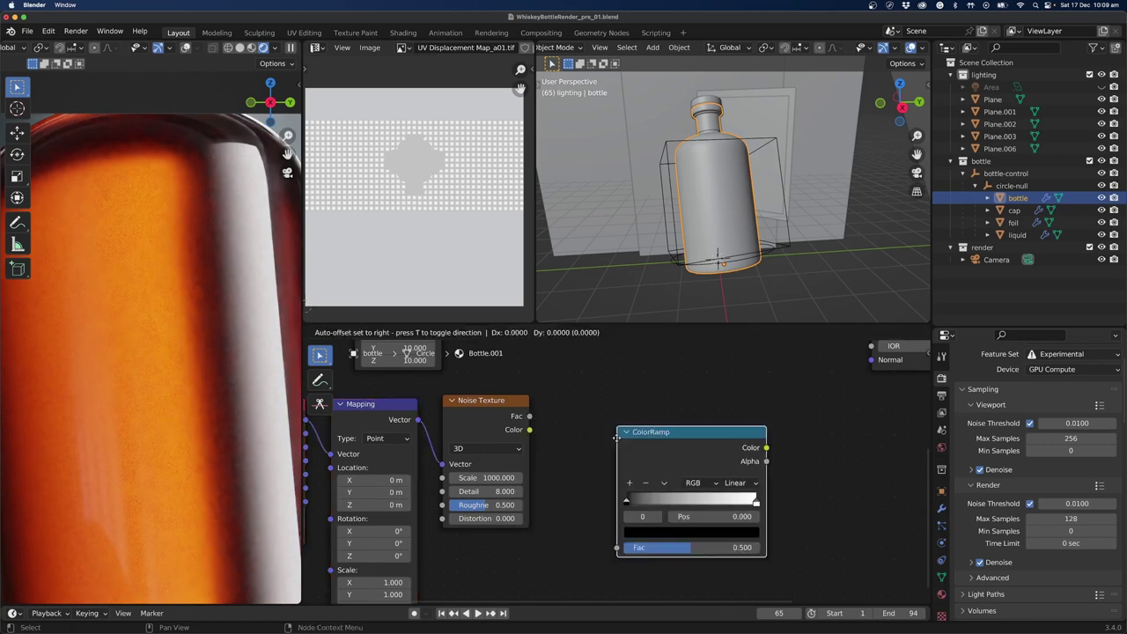
click(584, 414)
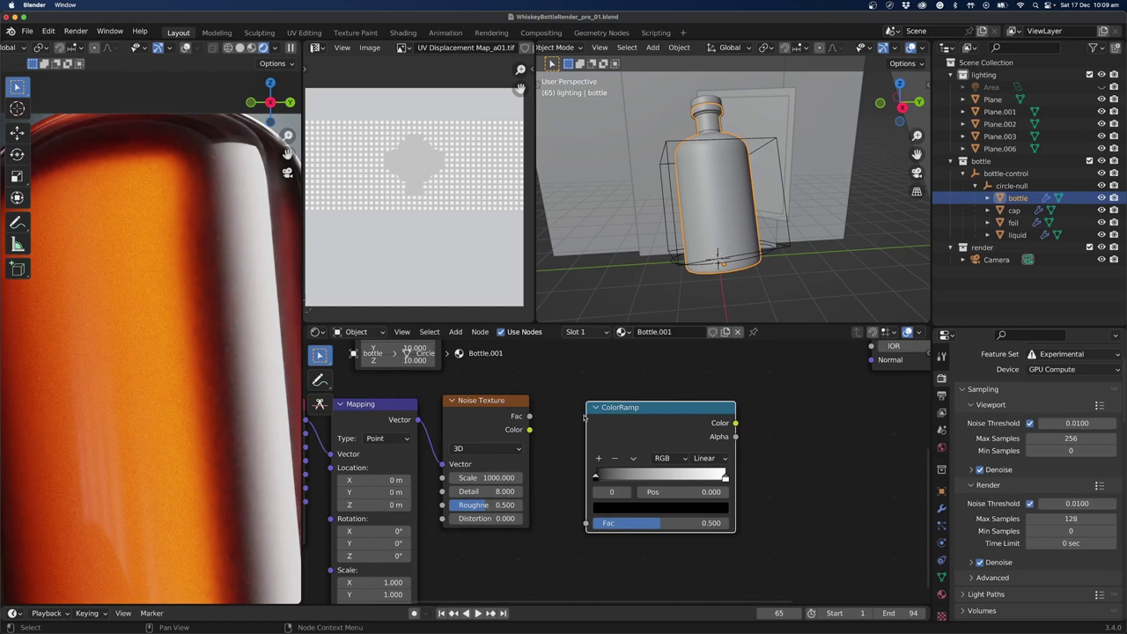
drag(531, 417, 585, 524)
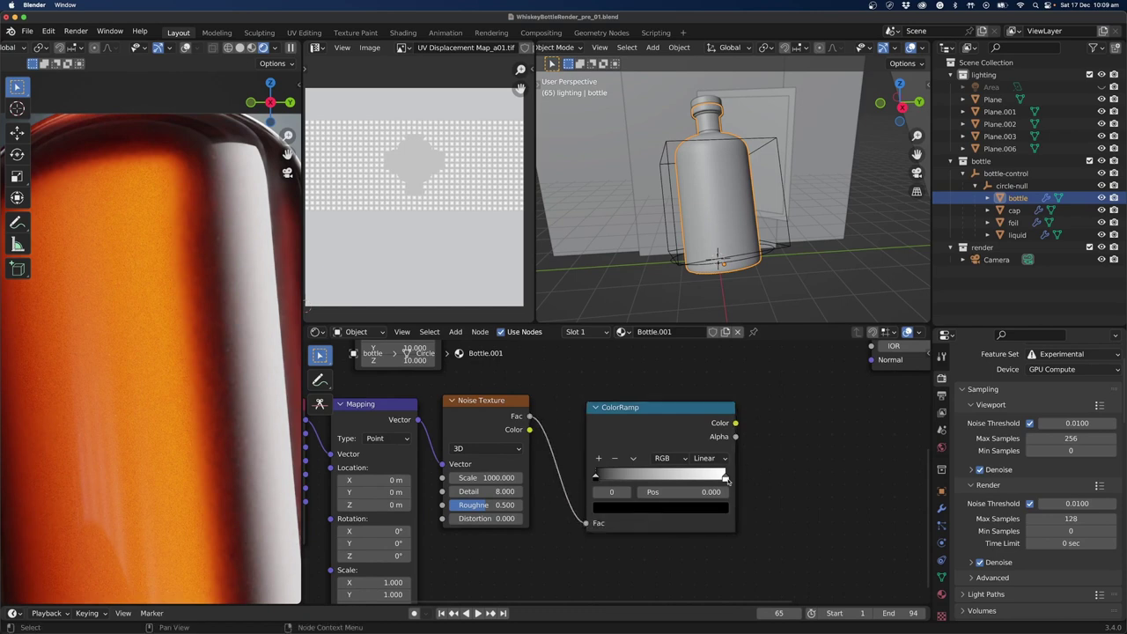
Darken the white end stop of the noise ColorRamp to a value of 0.605.
click(725, 479)
click(715, 510)
drag(700, 332, 701, 344)
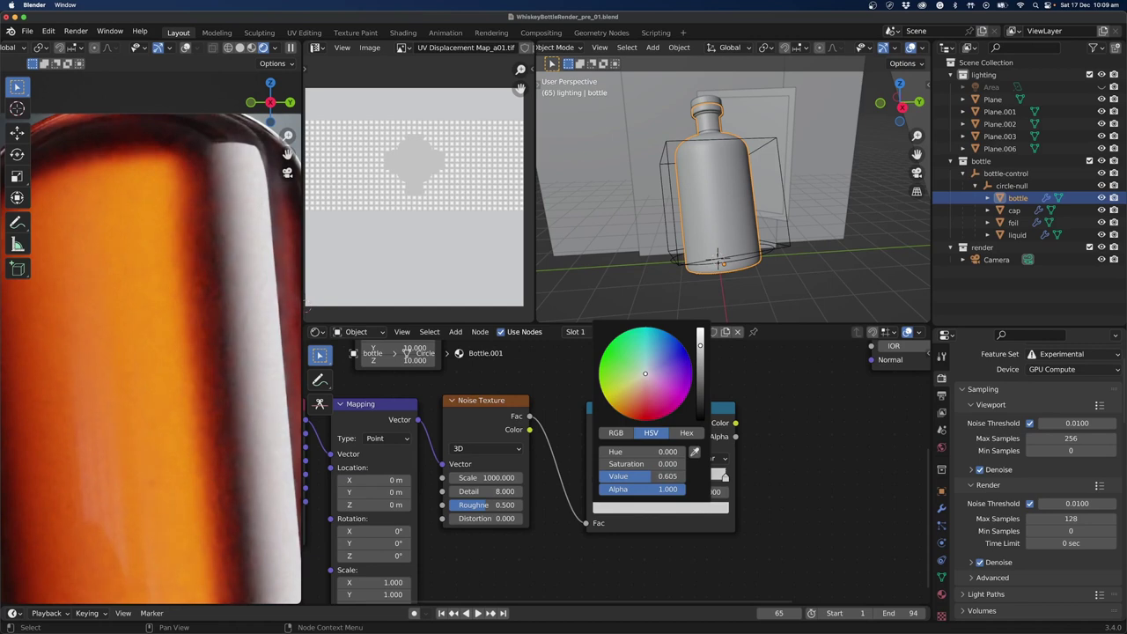
Add a Bump node beside the noise ColorRamp, shift the Glass BSDF for room, and link the ramp's Color to the Bump's Height.
shift+middle_drag(775, 452, 691, 460)
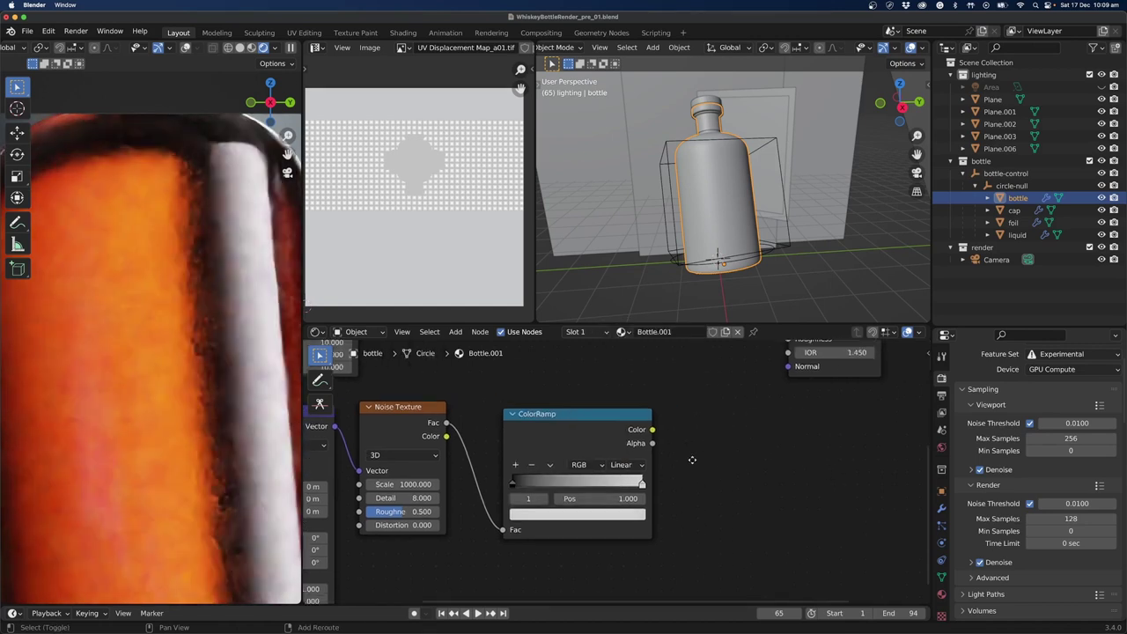
scroll(691, 460, down, 2)
key(shift+a)
click(621, 430)
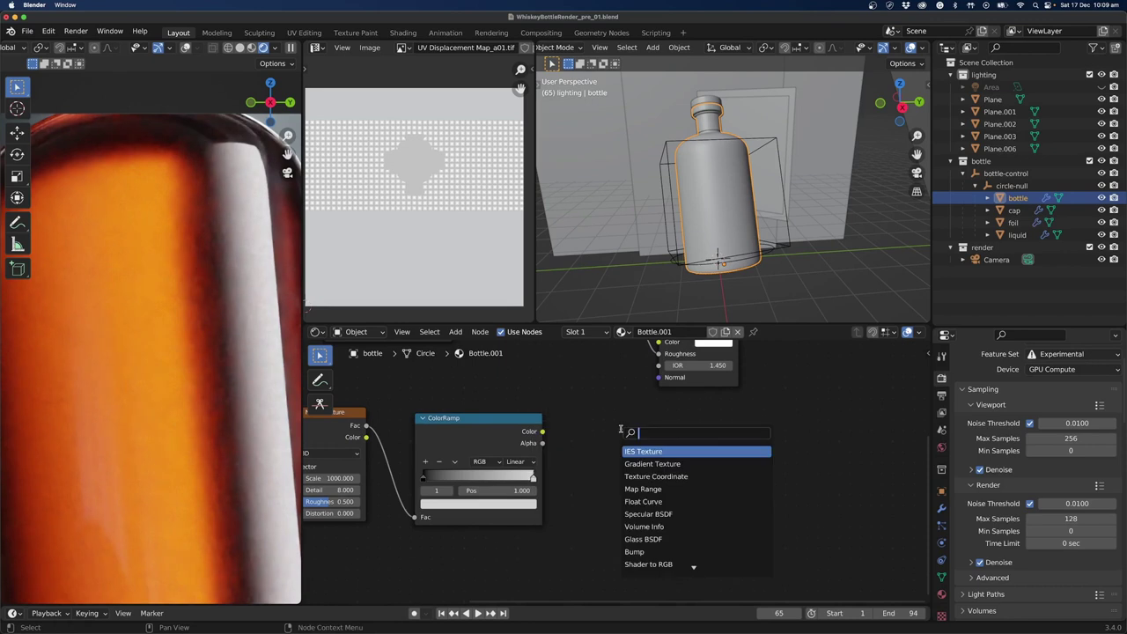
text(bump)
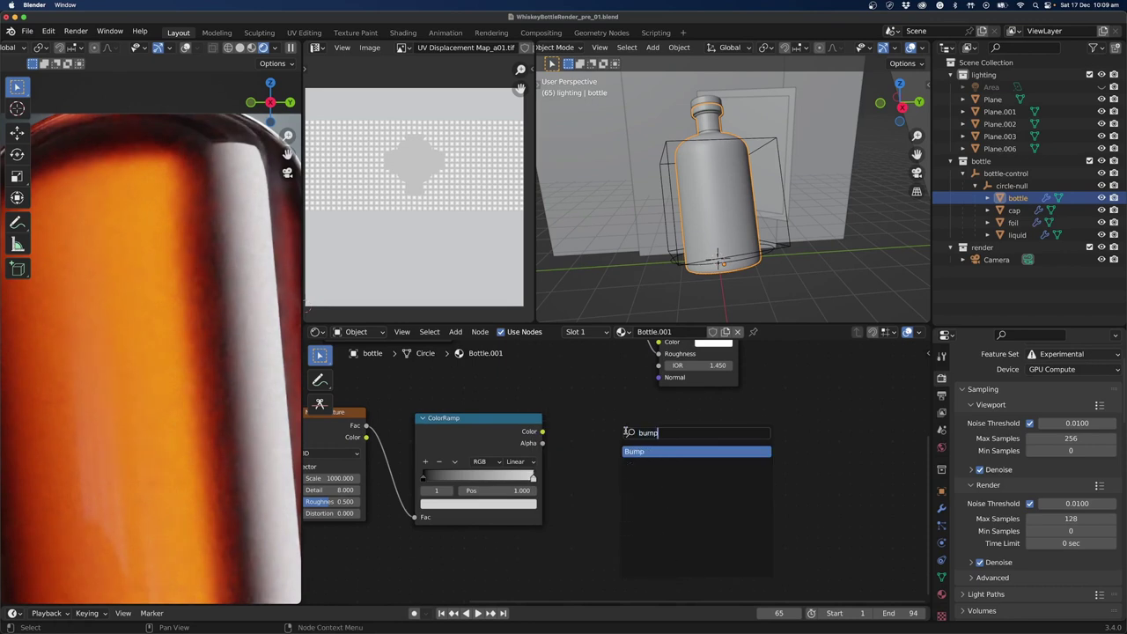
key(Return)
click(587, 397)
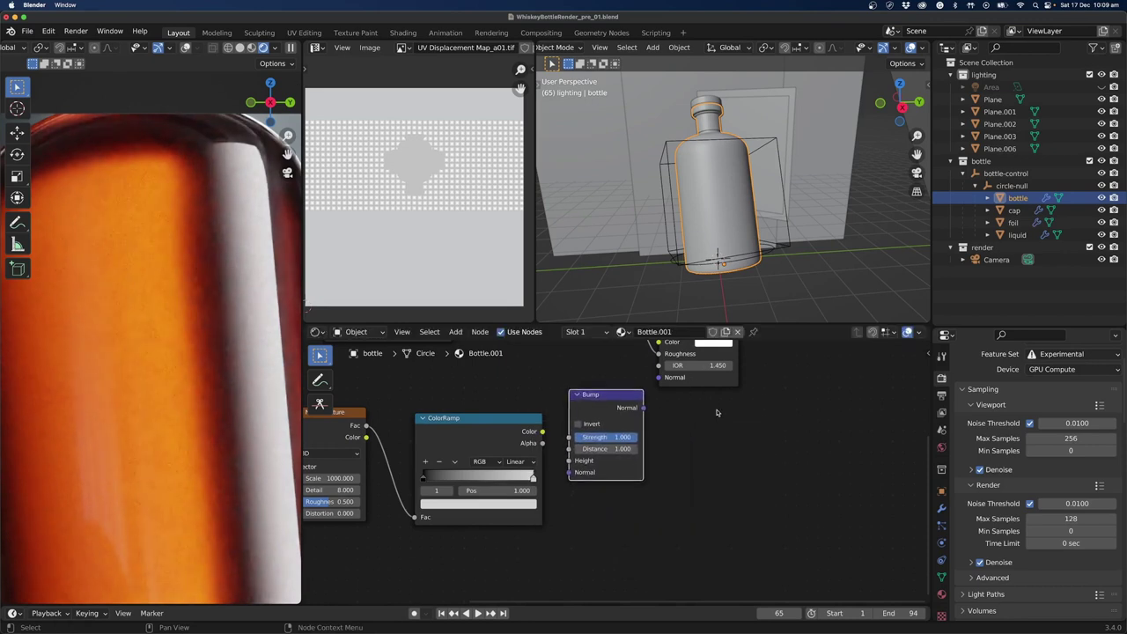
middle_drag(717, 412, 782, 486)
drag(745, 388, 769, 407)
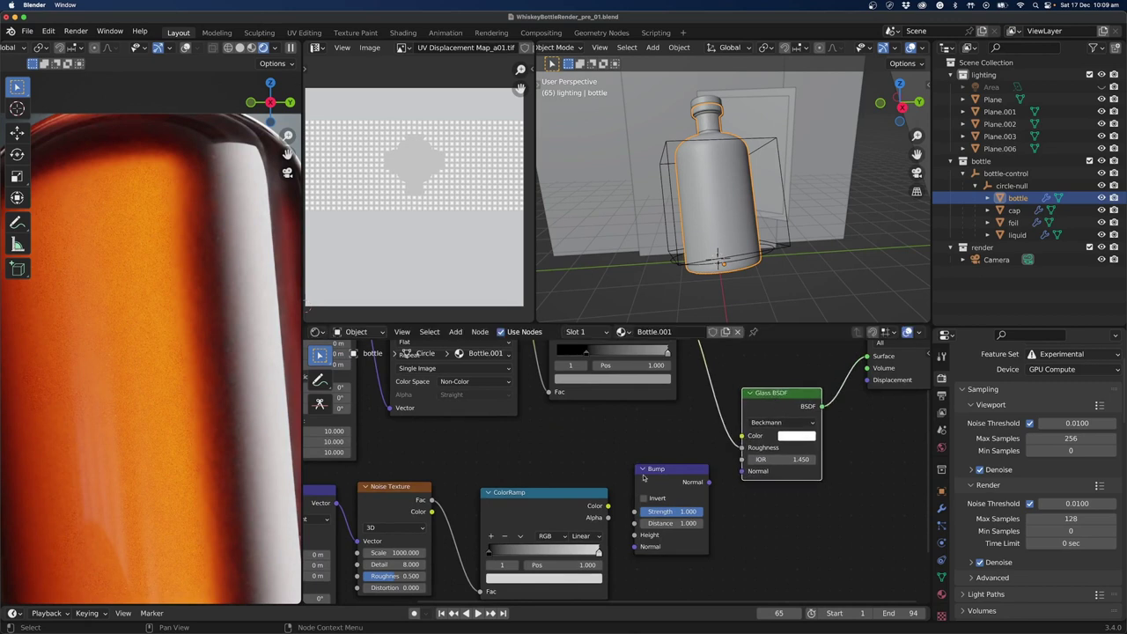
drag(607, 507, 634, 534)
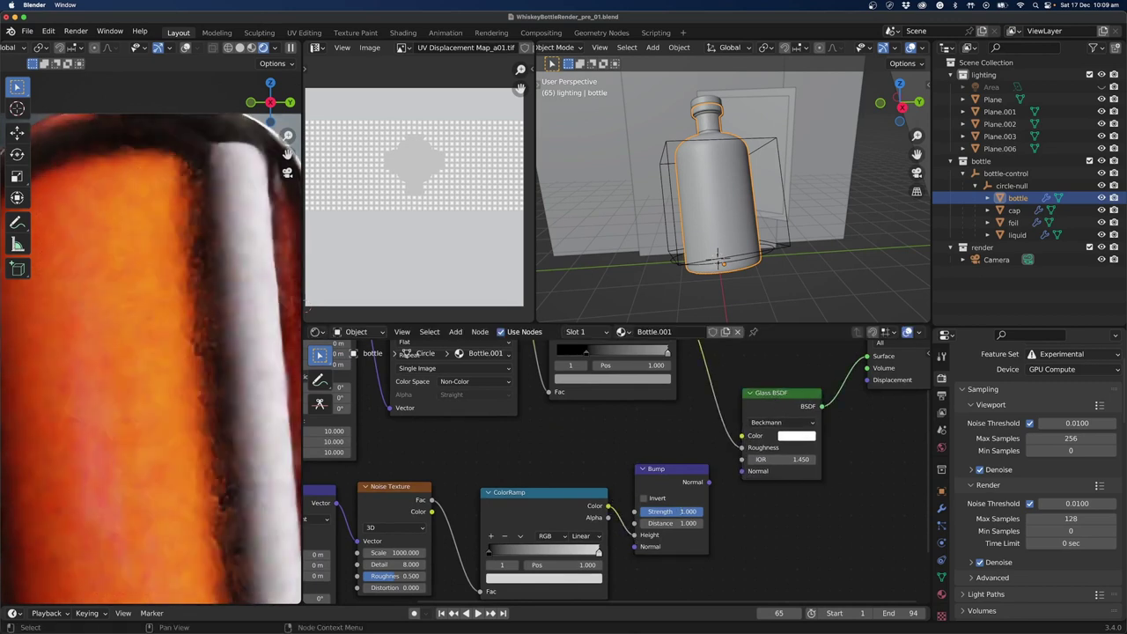
Set the Bump node's Strength and Distance to 0.005 and link its Normal output to the Glass BSDF's Normal input.
click(680, 510)
key(BackSpace)
text(.00)
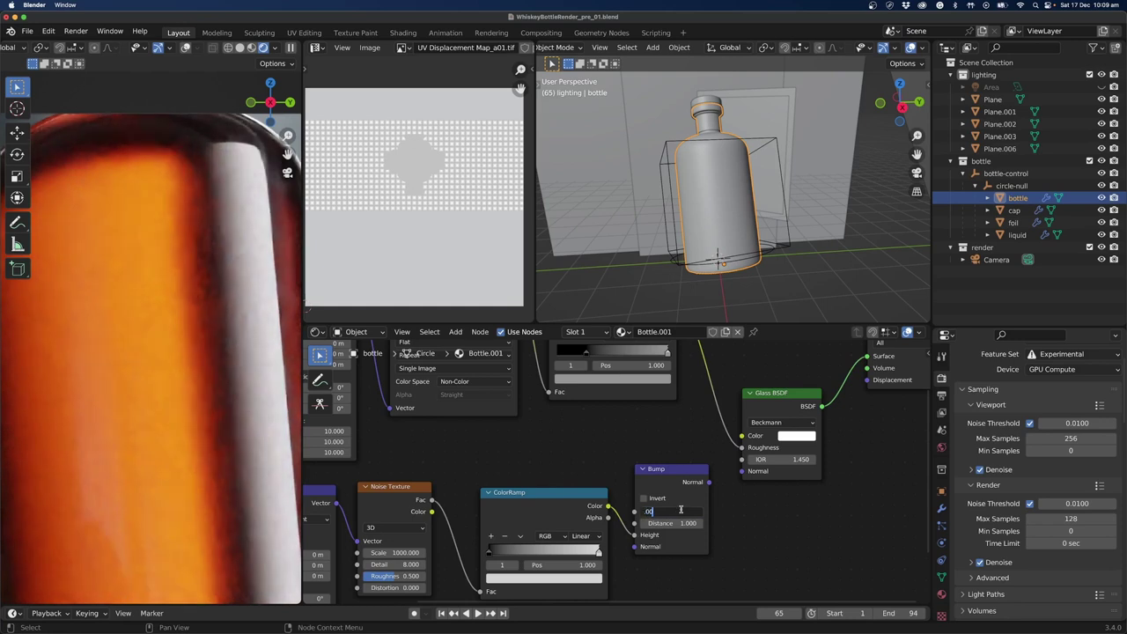
text(5)
key(Return)
click(677, 524)
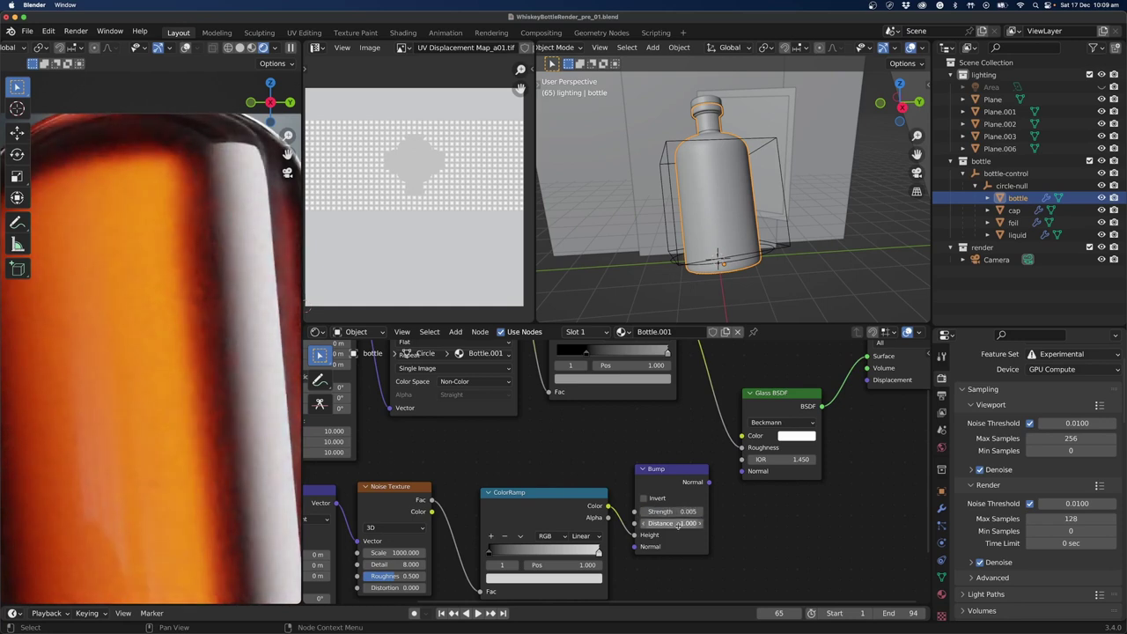
key(BackSpace)
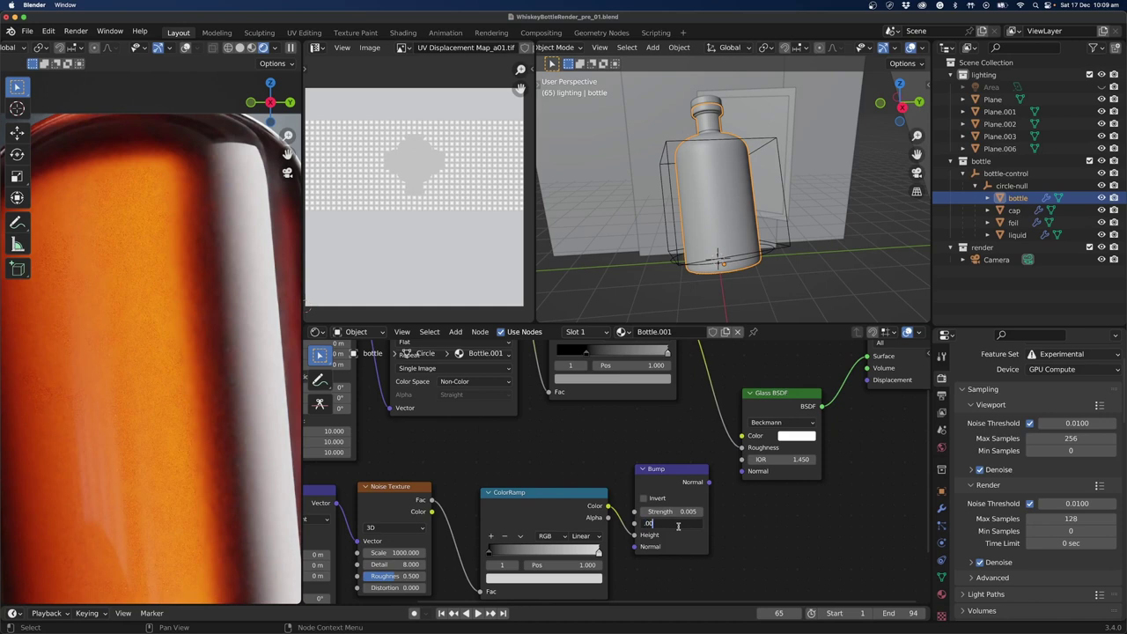
text(.005)
key(Return)
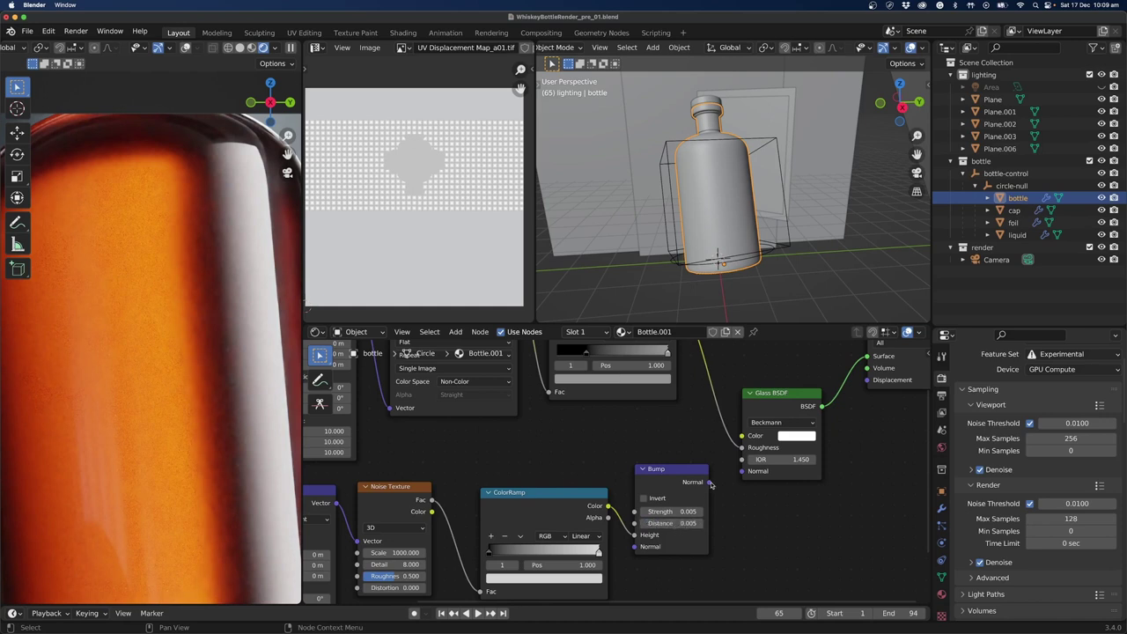
drag(710, 483, 741, 473)
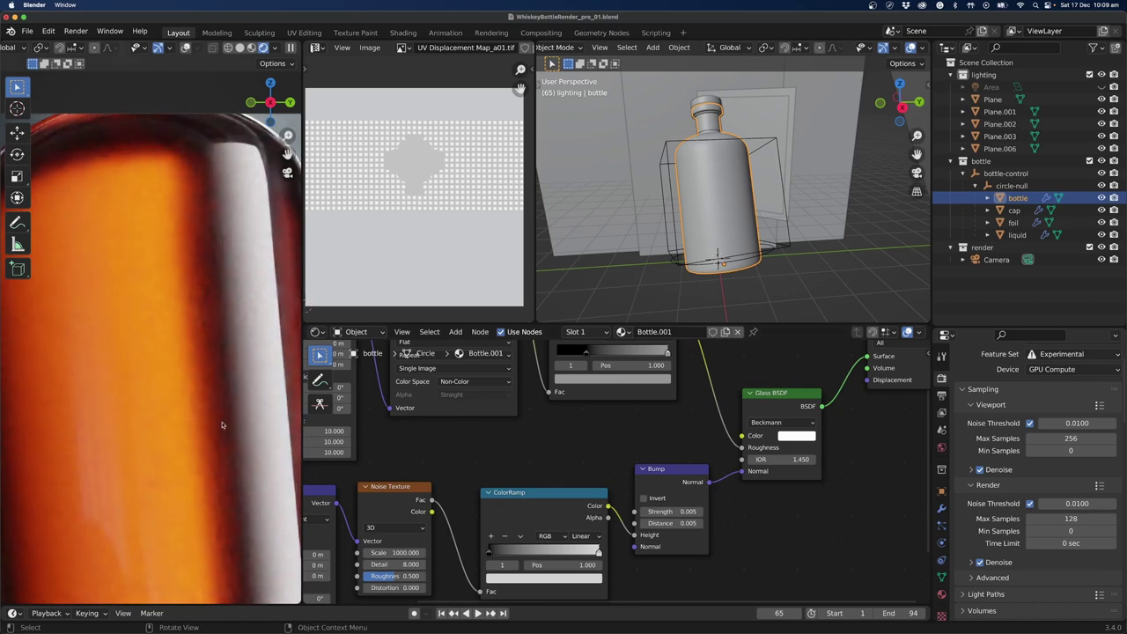
scroll(222, 425, down, 3)
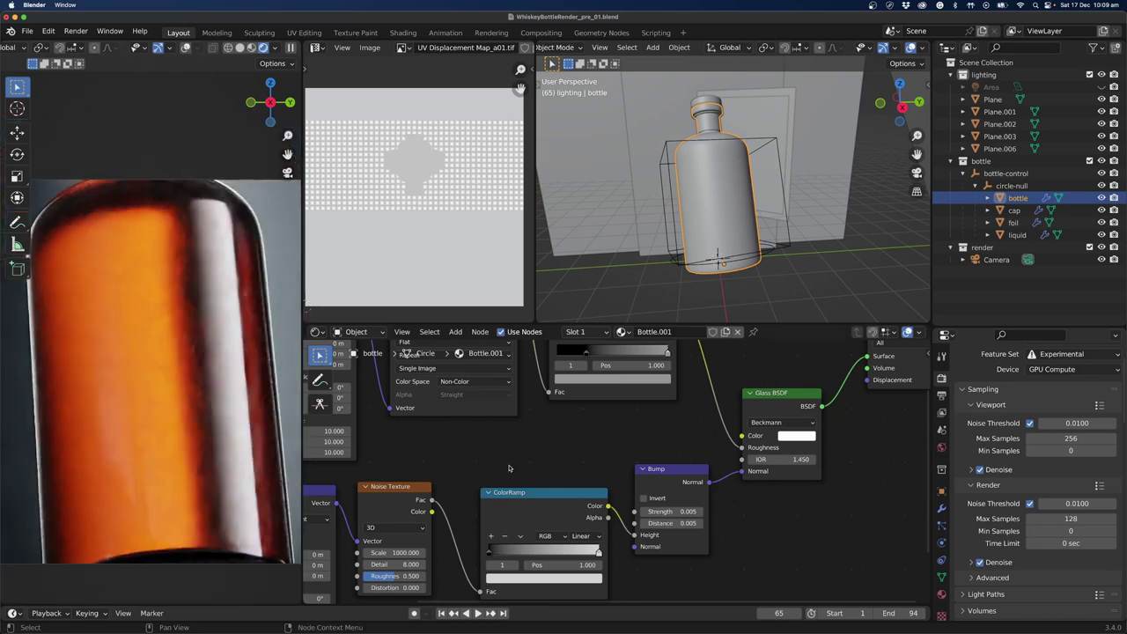
Move the Material Output node farther away from the Glass BSDF to leave space between them.
scroll(596, 513, right, 6)
scroll(596, 513, down, 1)
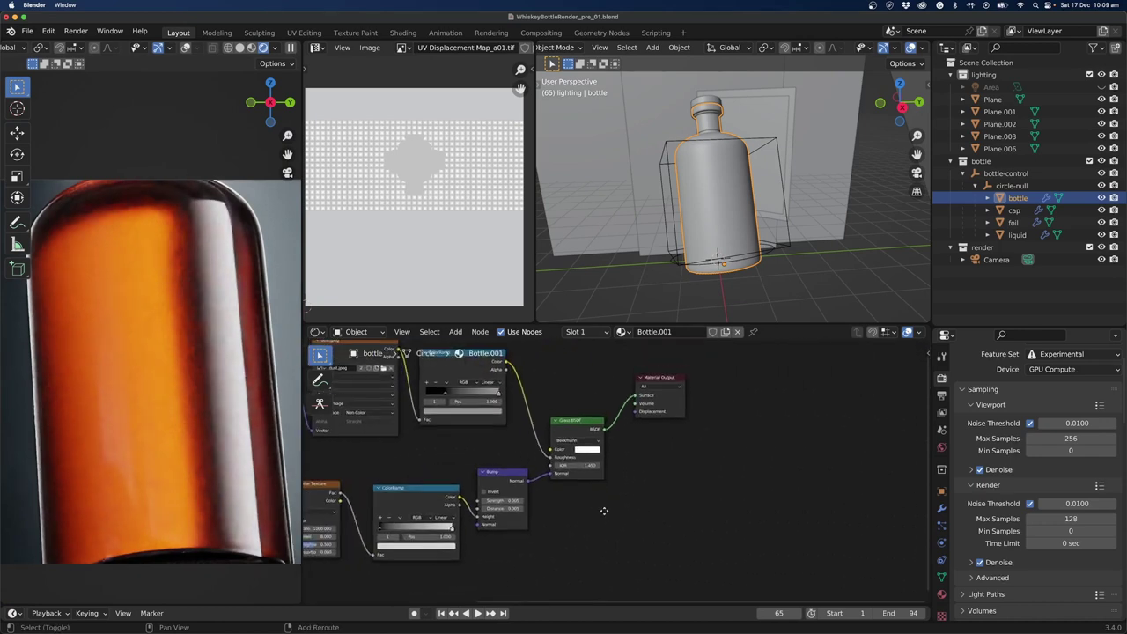
scroll(704, 518, down, 2)
scroll(814, 524, down, 2)
drag(803, 425, 885, 400)
Add a Frame node and place every node of the glass setup except the Material Output inside it.
key(shift+a)
click(771, 388)
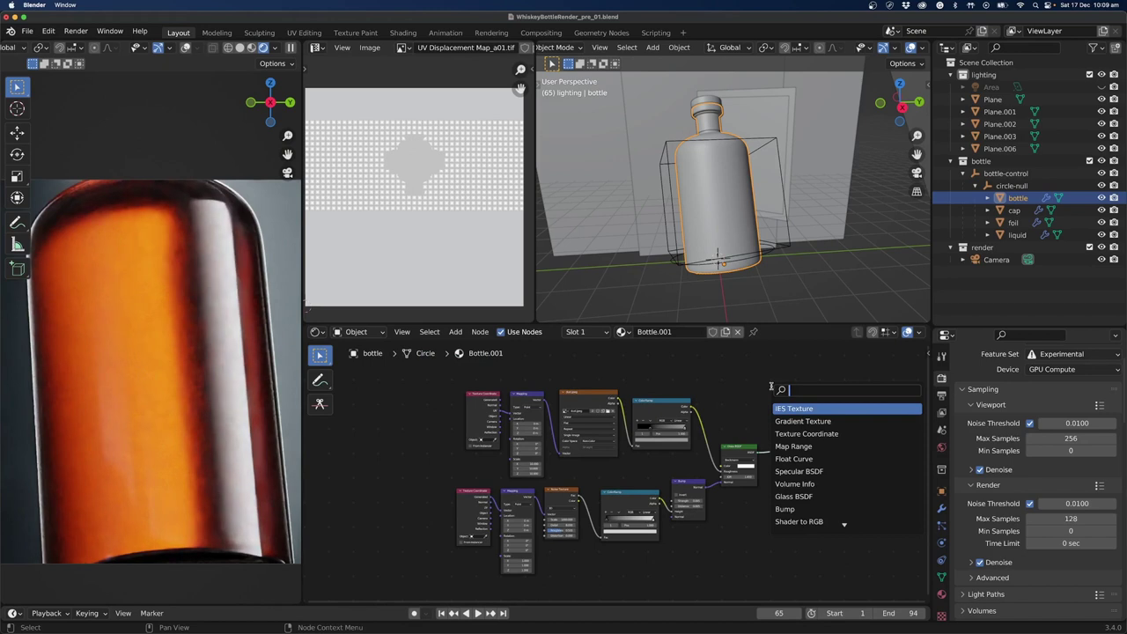
text(fra)
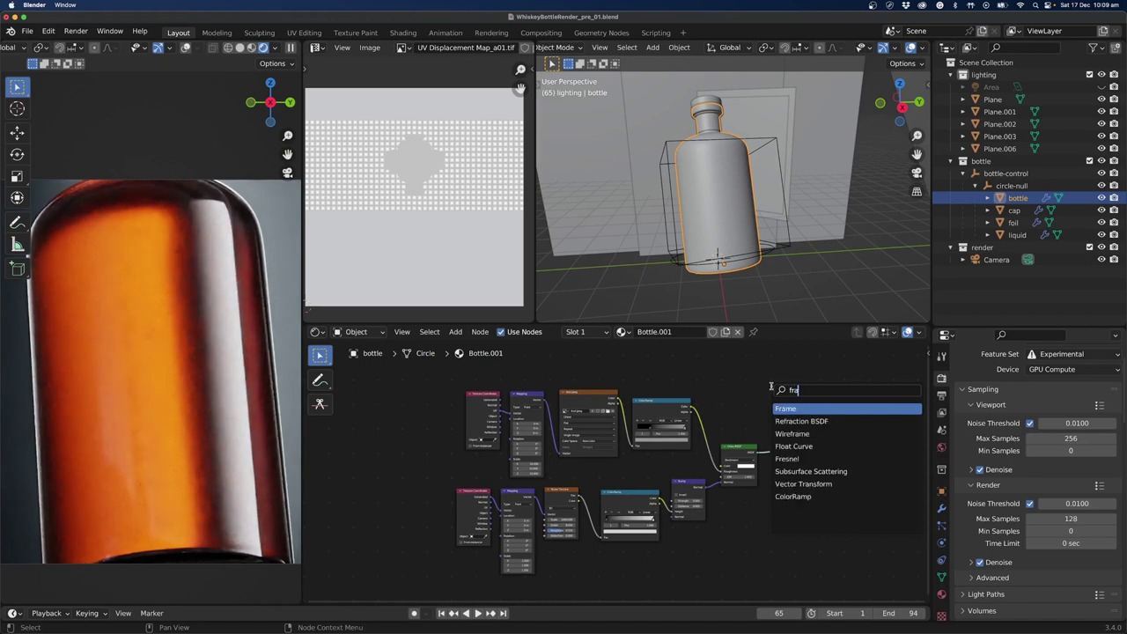
key(Return)
click(414, 463)
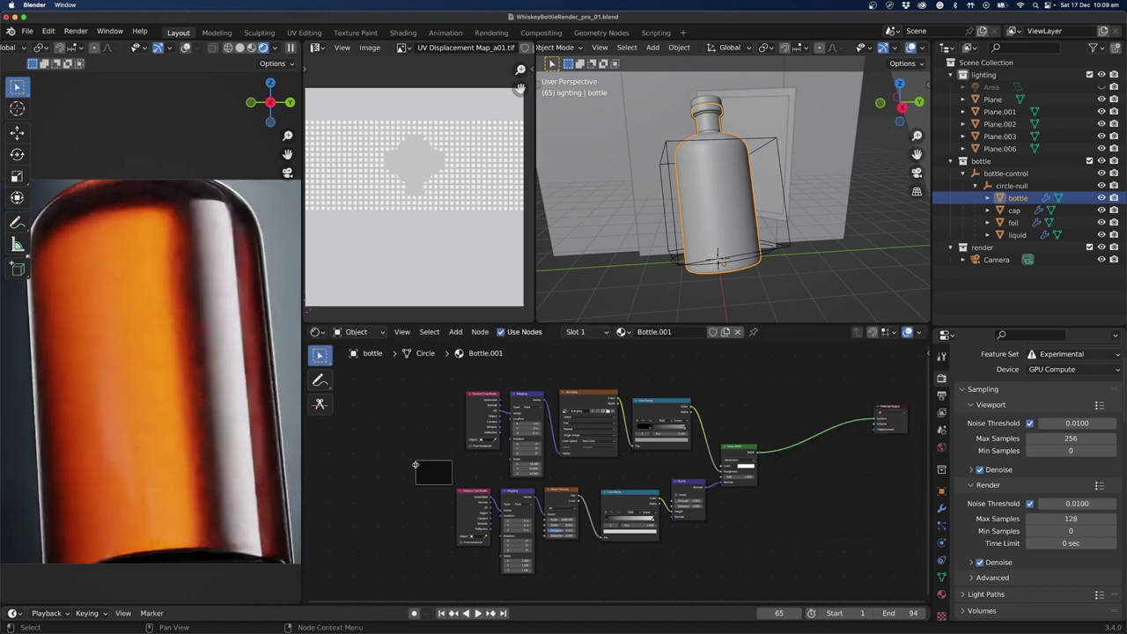
drag(759, 543, 467, 396)
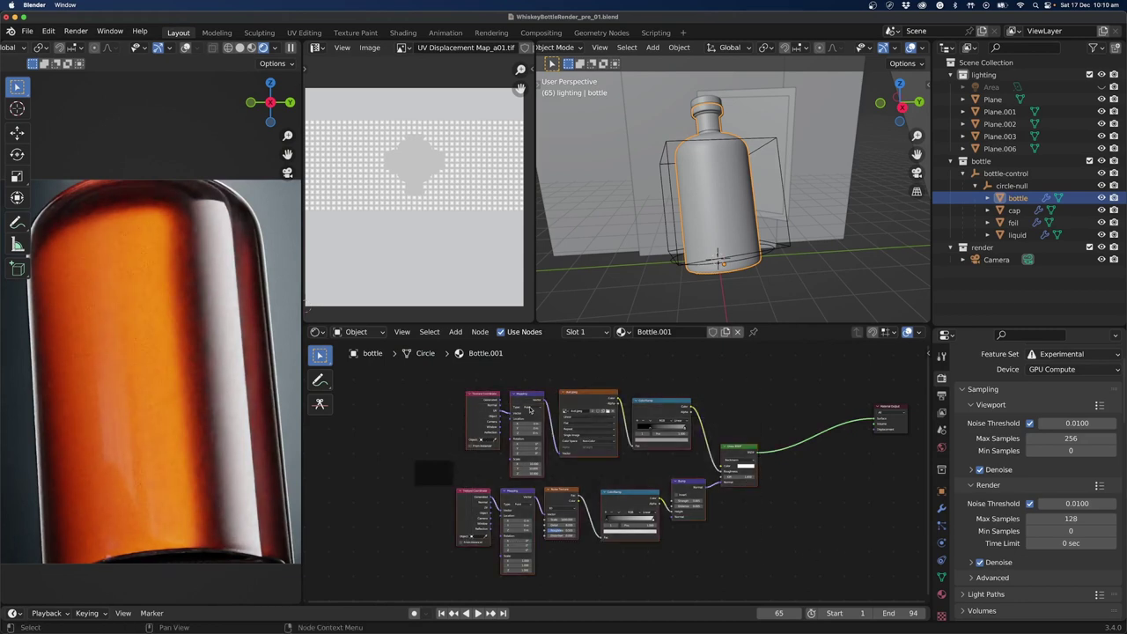
drag(533, 407, 519, 458)
drag(607, 455, 691, 383)
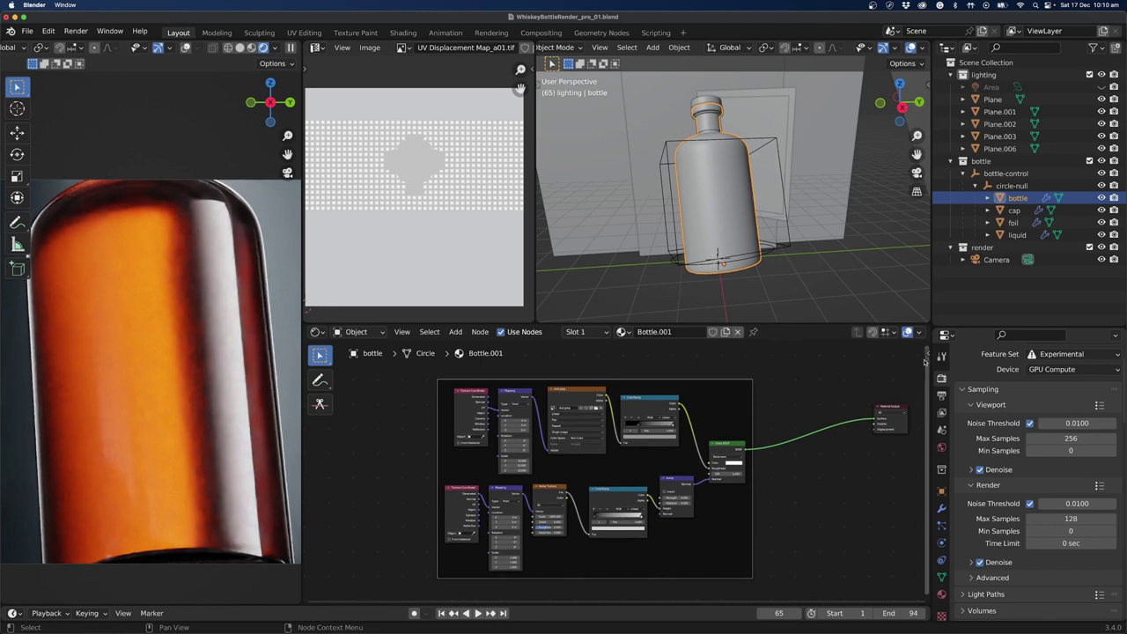
Set both the name and the label of the new frame to Glass.
key(n)
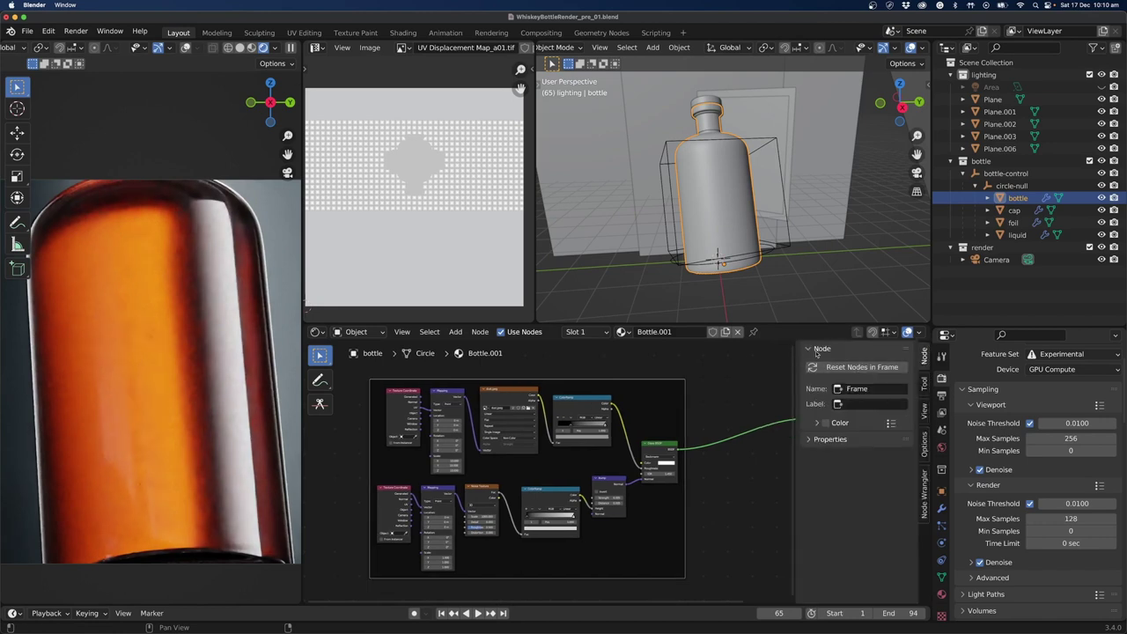
click(878, 390)
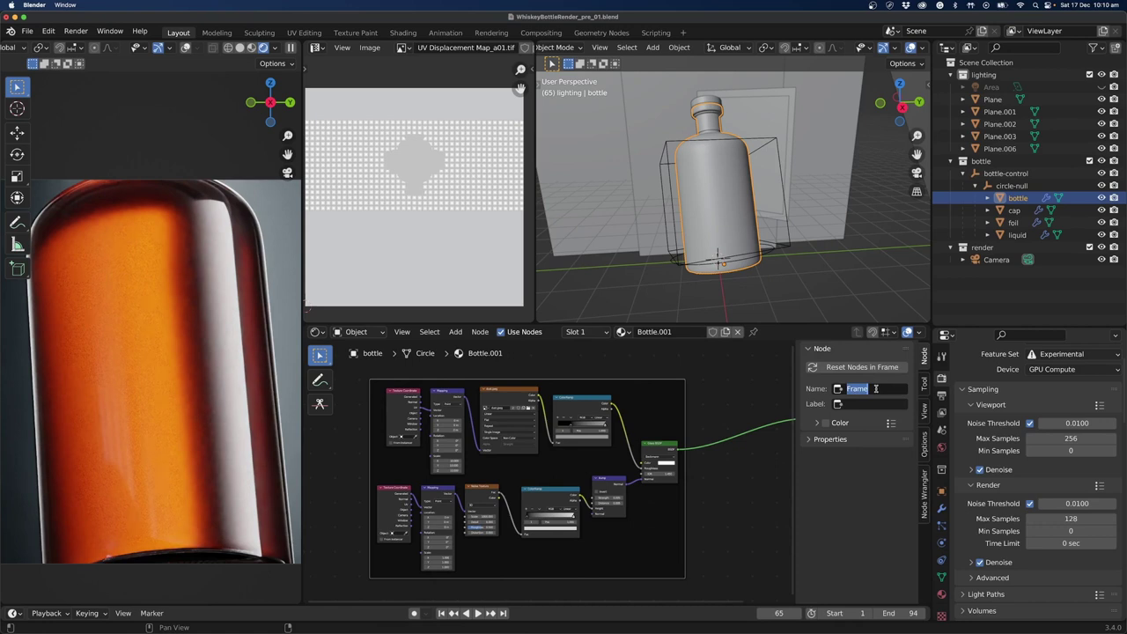
text(Glass)
click(850, 404)
text(Glass)
key(Return)
Try out a custom background color on the Glass frame.
click(825, 423)
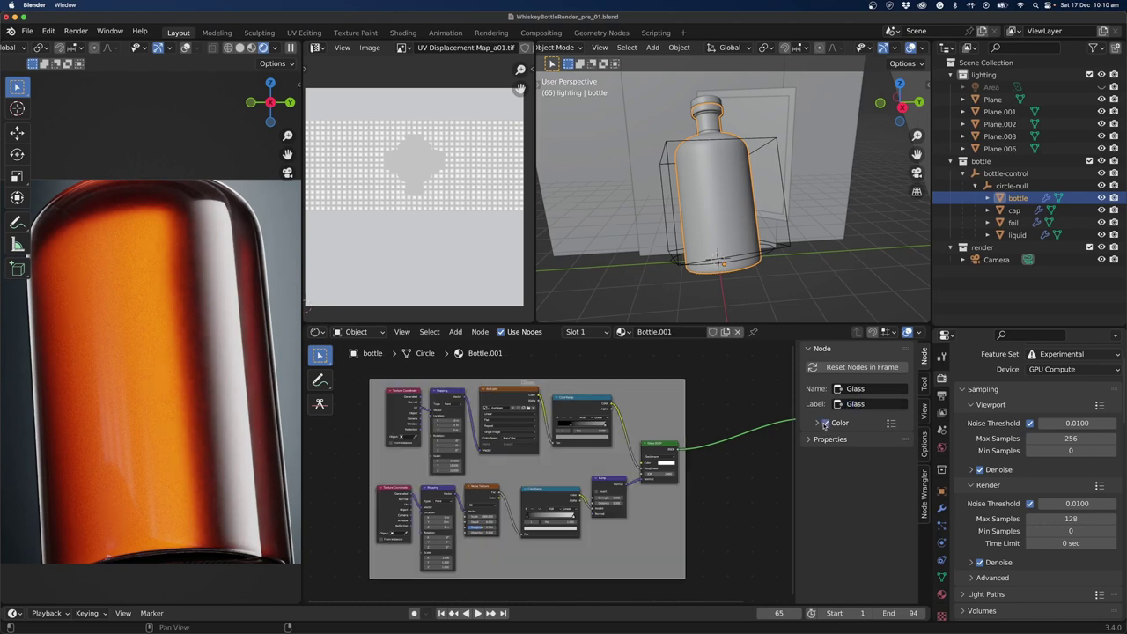
click(816, 423)
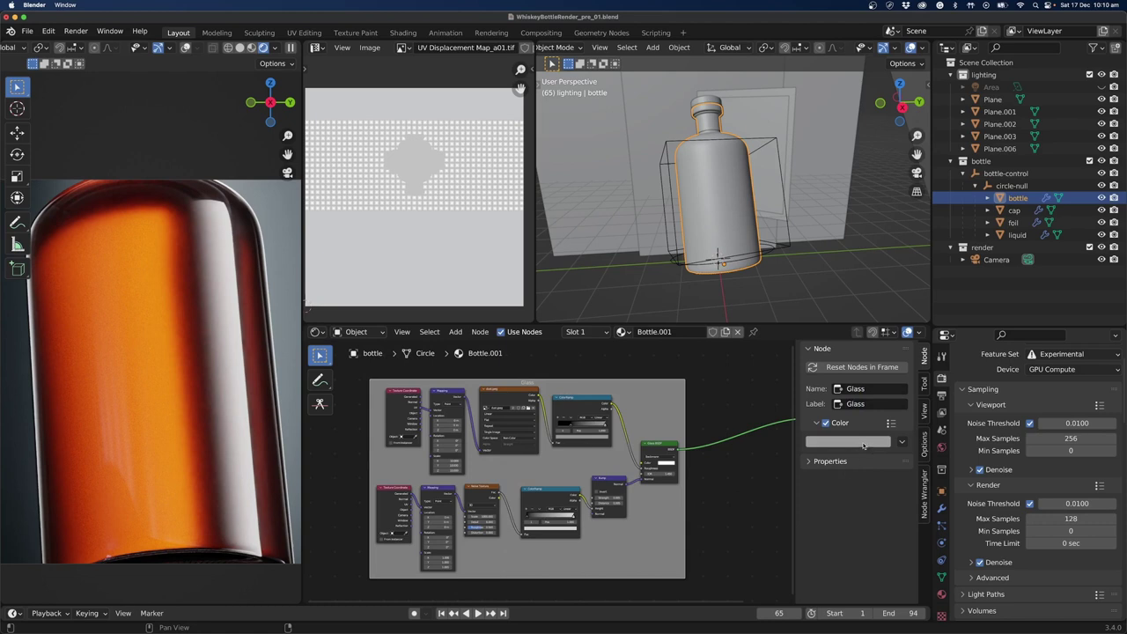
click(824, 423)
click(816, 423)
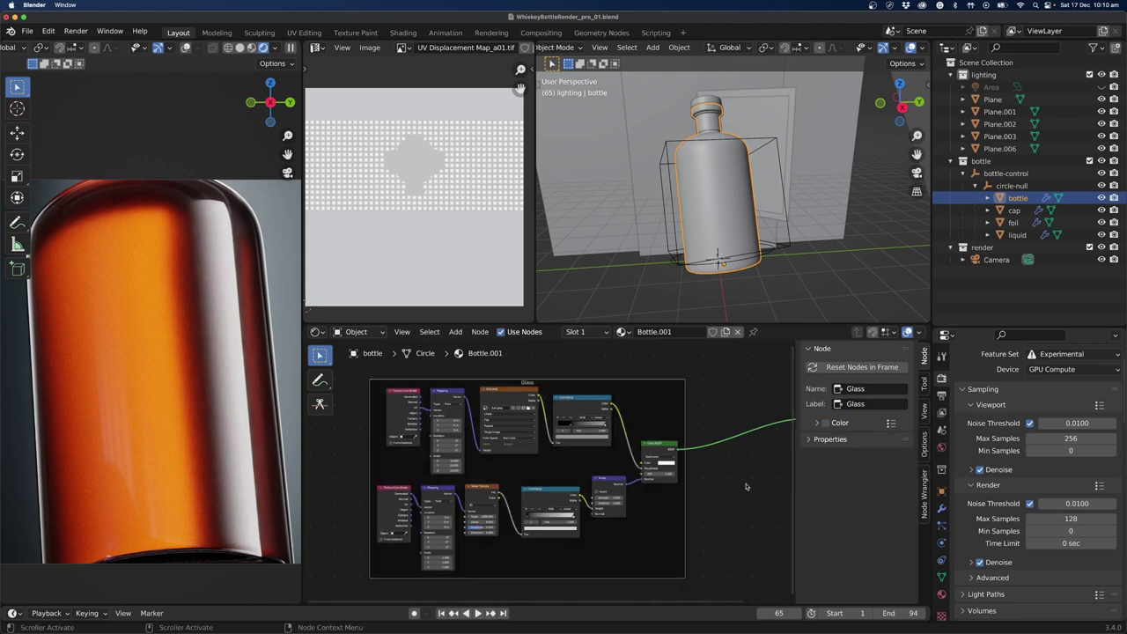
click(746, 485)
middle_drag(730, 491, 647, 474)
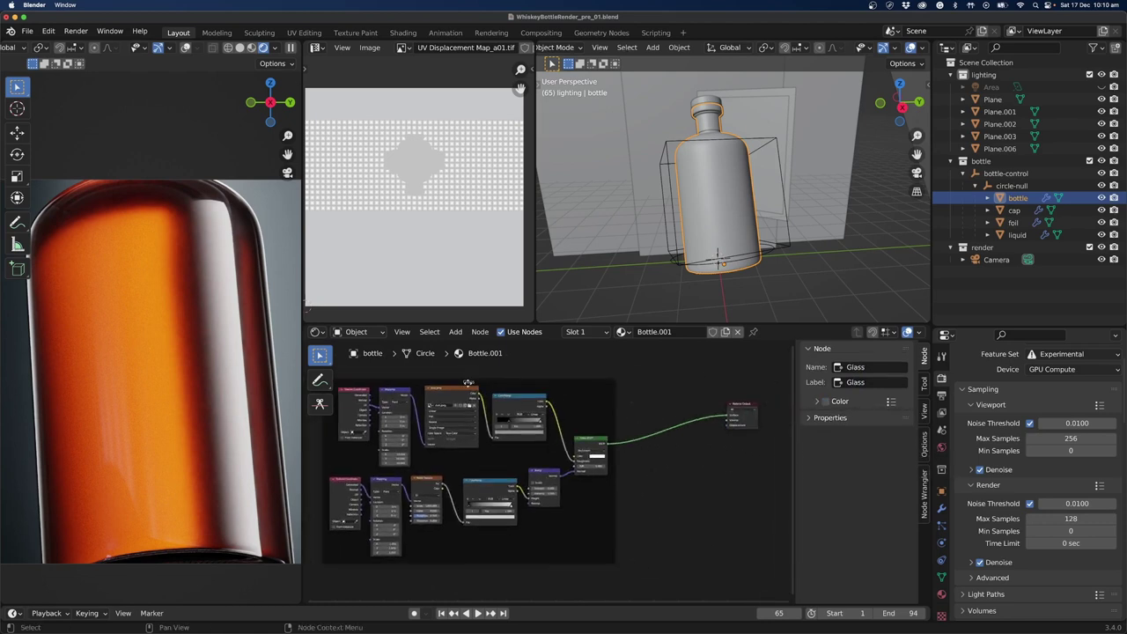
Set the label size of the Glass frame to 35.
middle_drag(717, 457, 649, 472)
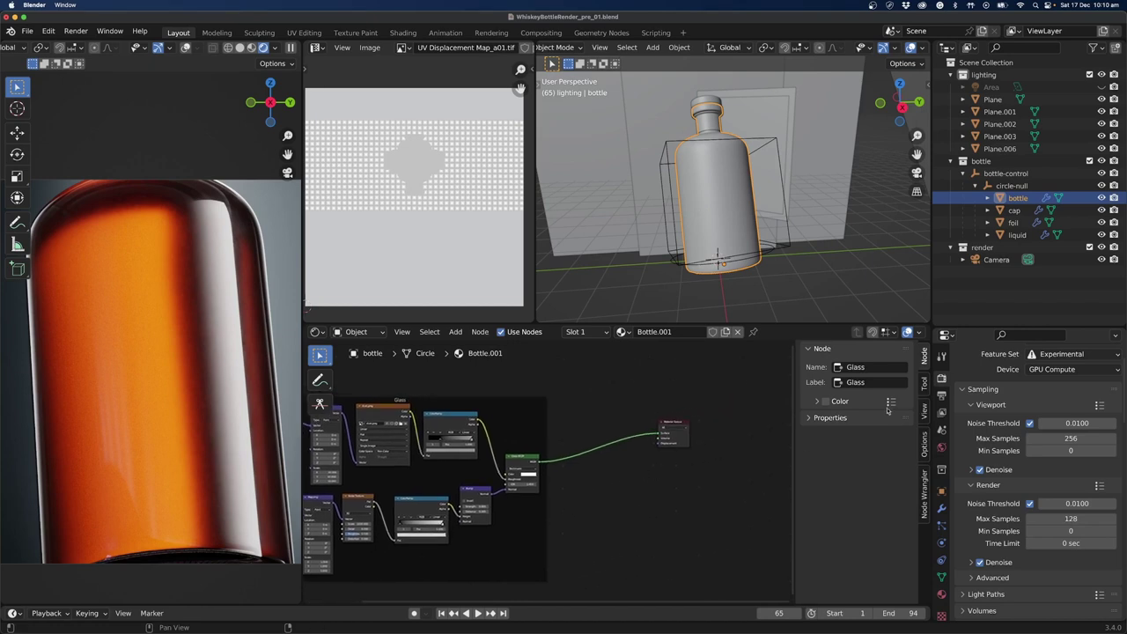
click(814, 419)
middle_drag(645, 483, 760, 494)
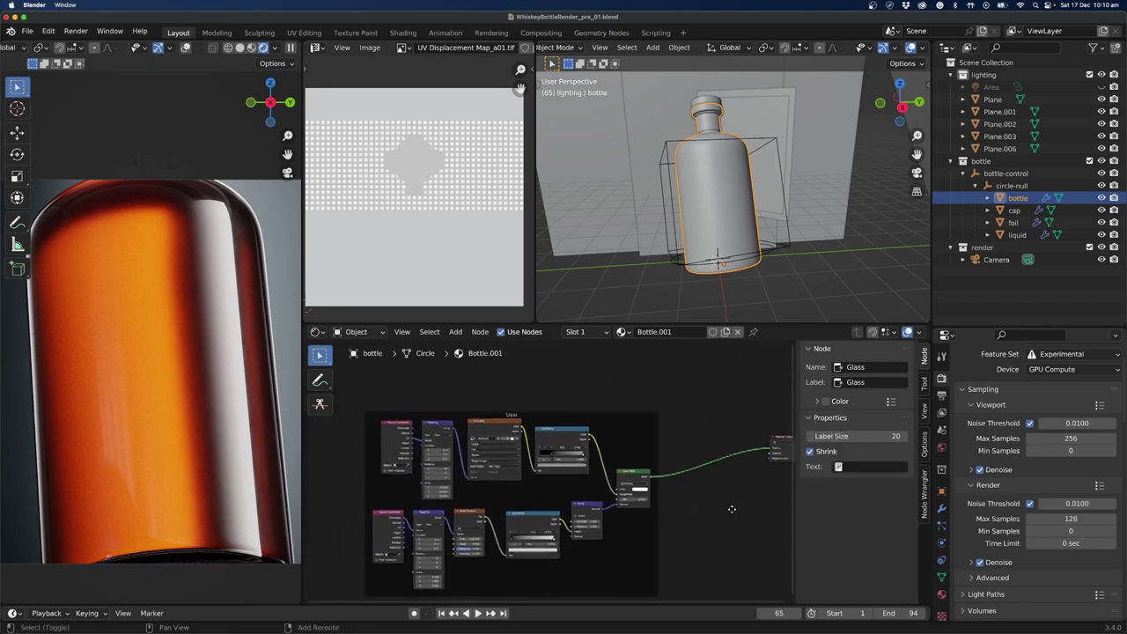
click(903, 436)
drag(880, 436, 907, 436)
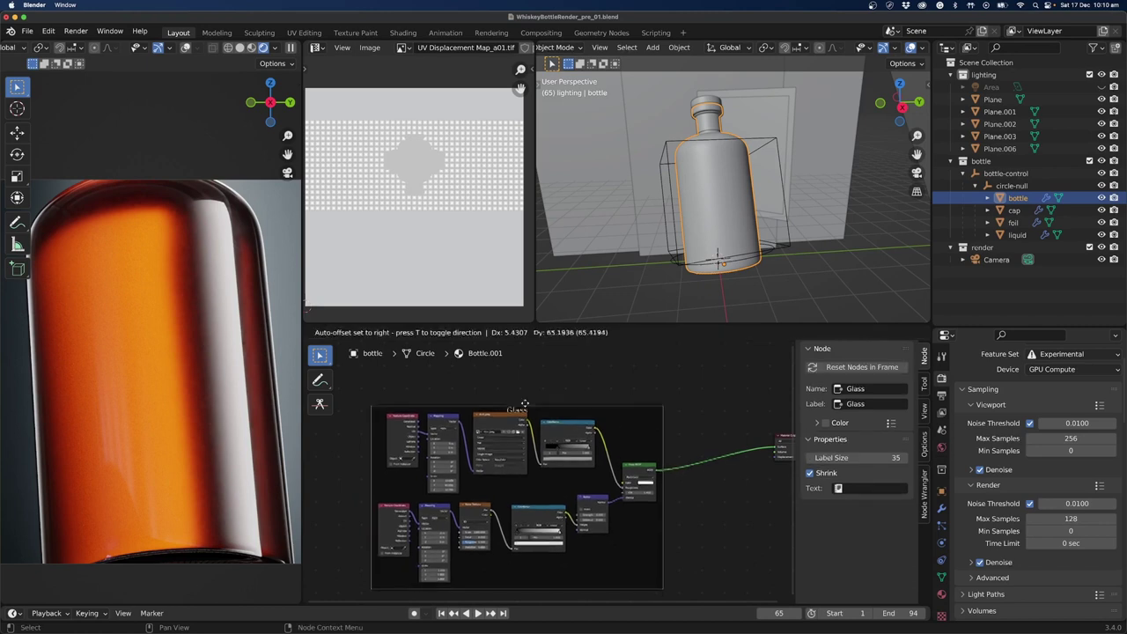
Move the Material Output node much farther away from the Glass frame to make room for more nodes.
shift+middle_drag(720, 517, 584, 515)
shift+middle_drag(648, 490, 546, 495)
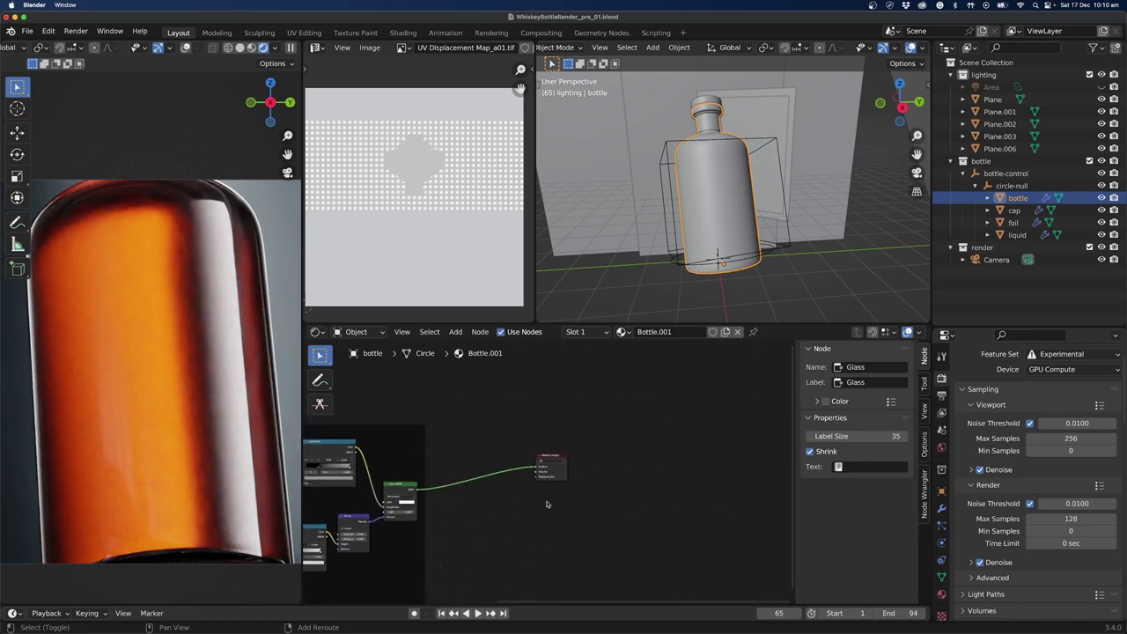
drag(559, 460, 752, 414)
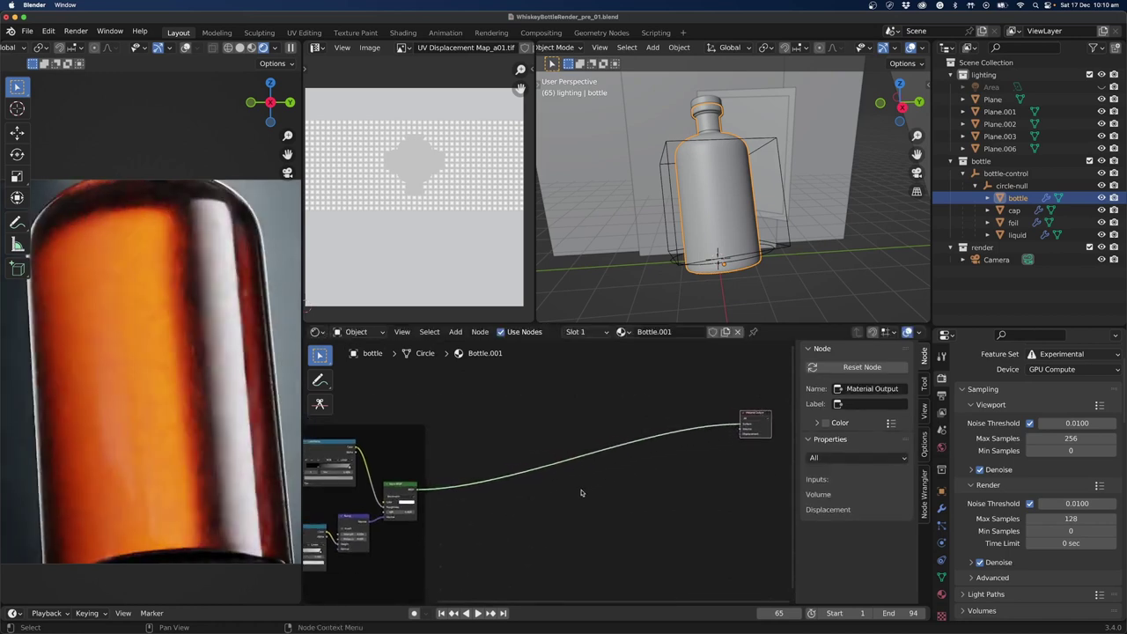
scroll(573, 516, down, 3)
drag(618, 428, 729, 476)
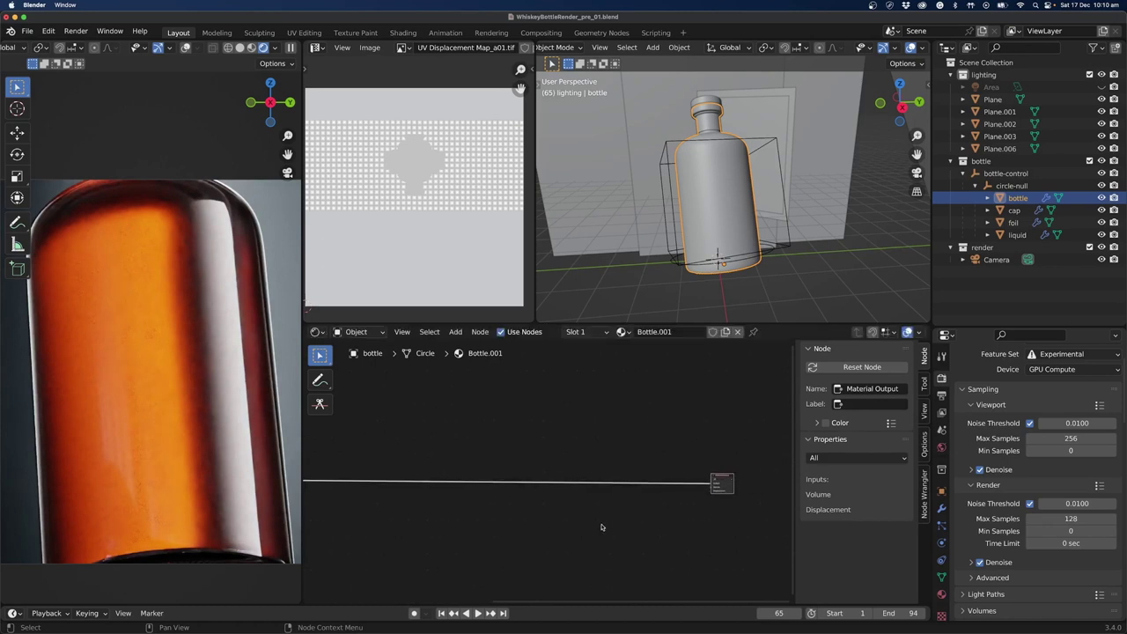
shift+middle_drag(513, 531, 481, 524)
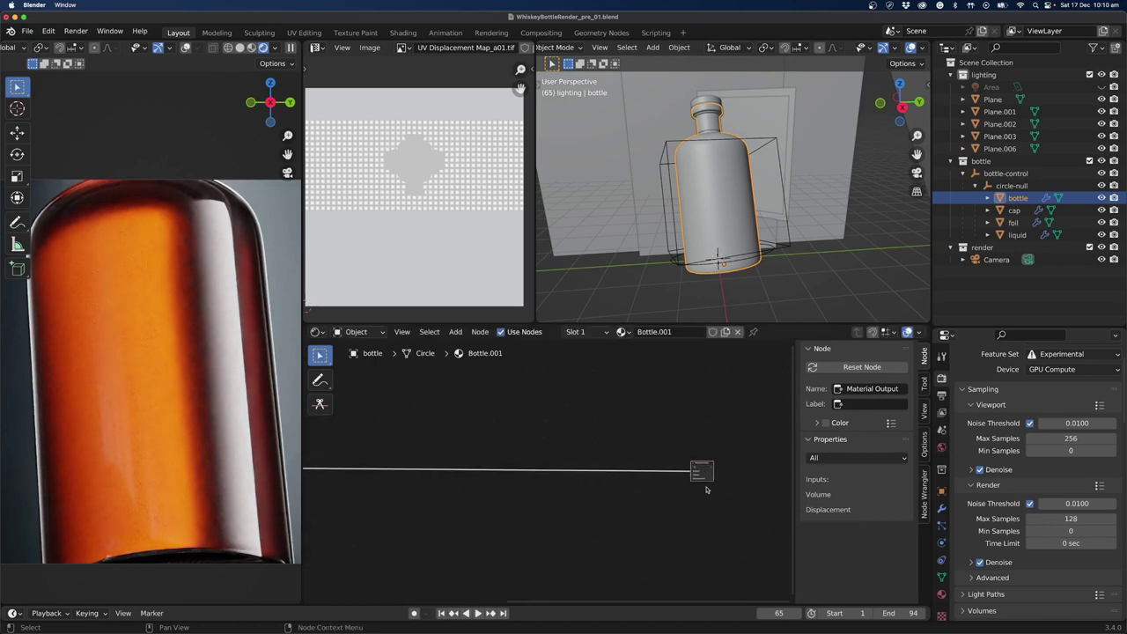
scroll(709, 490, up, 1)
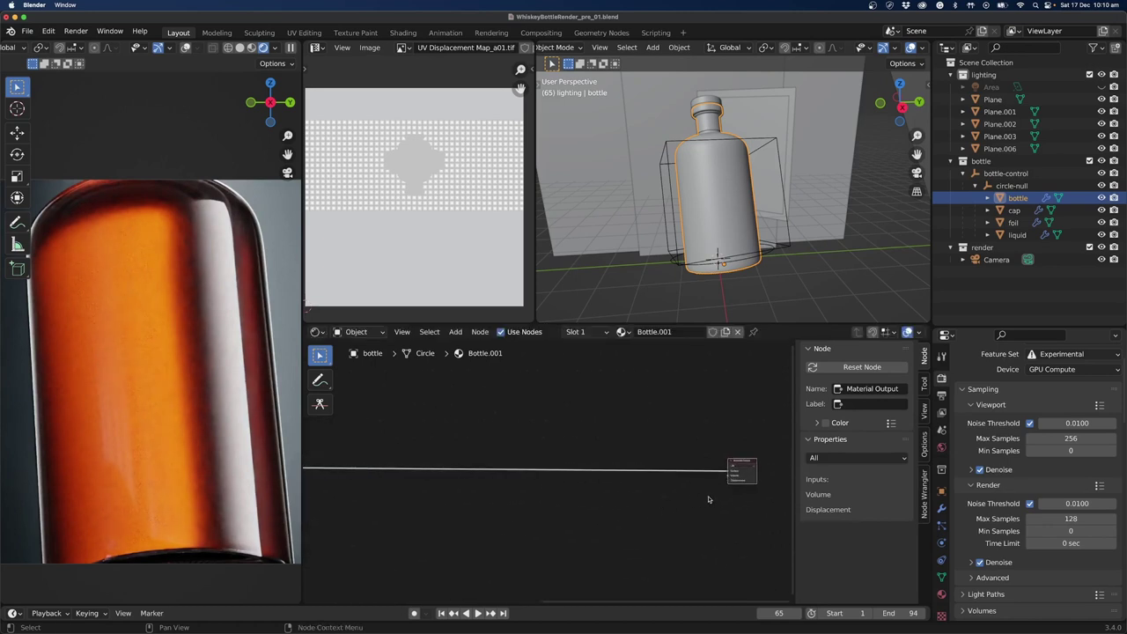
middle_drag(710, 497, 601, 501)
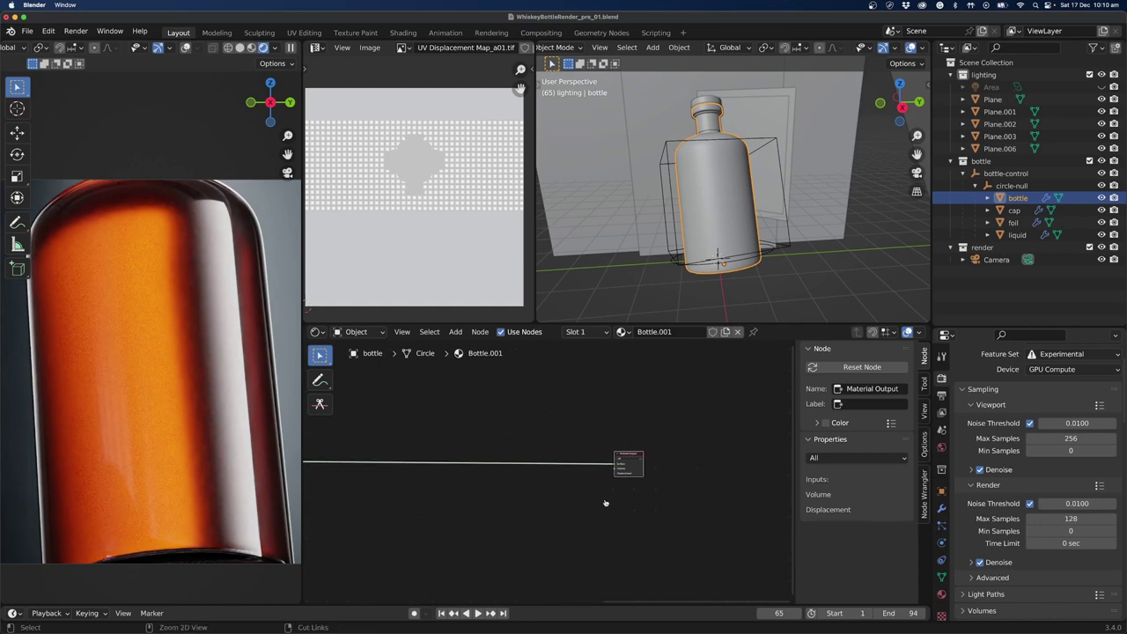
In Photoshop, show the Pattern copy, Paper copy, Color Fill 874 and Color Fill 2 layers, and hide Silver Foil and Color Fill 875 copy.
key(super+Tab)
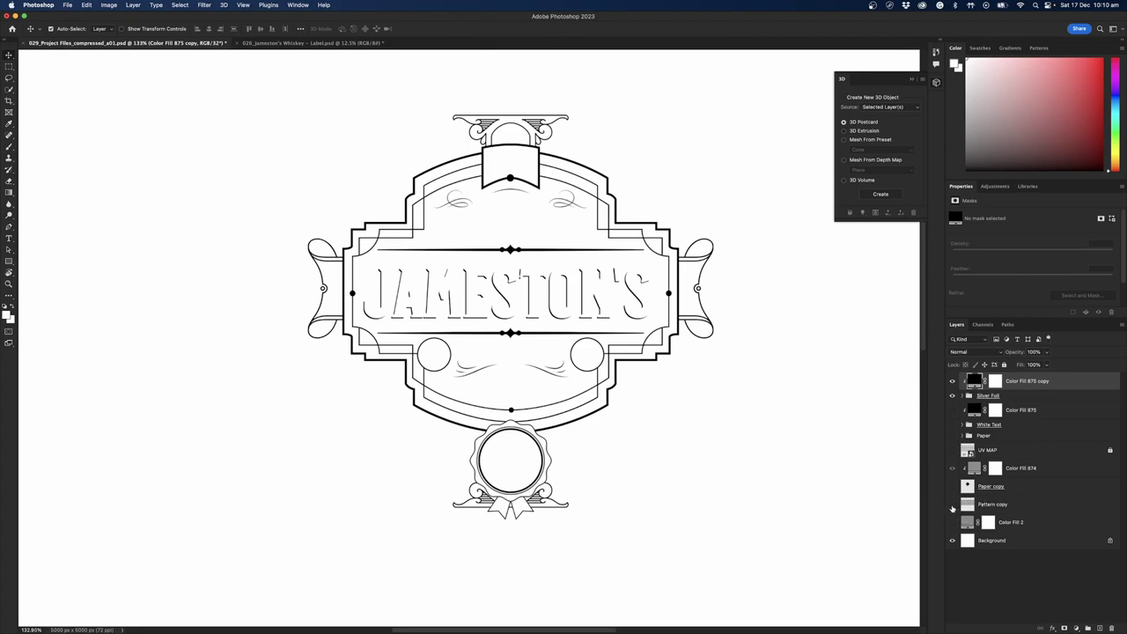
drag(953, 506, 952, 488)
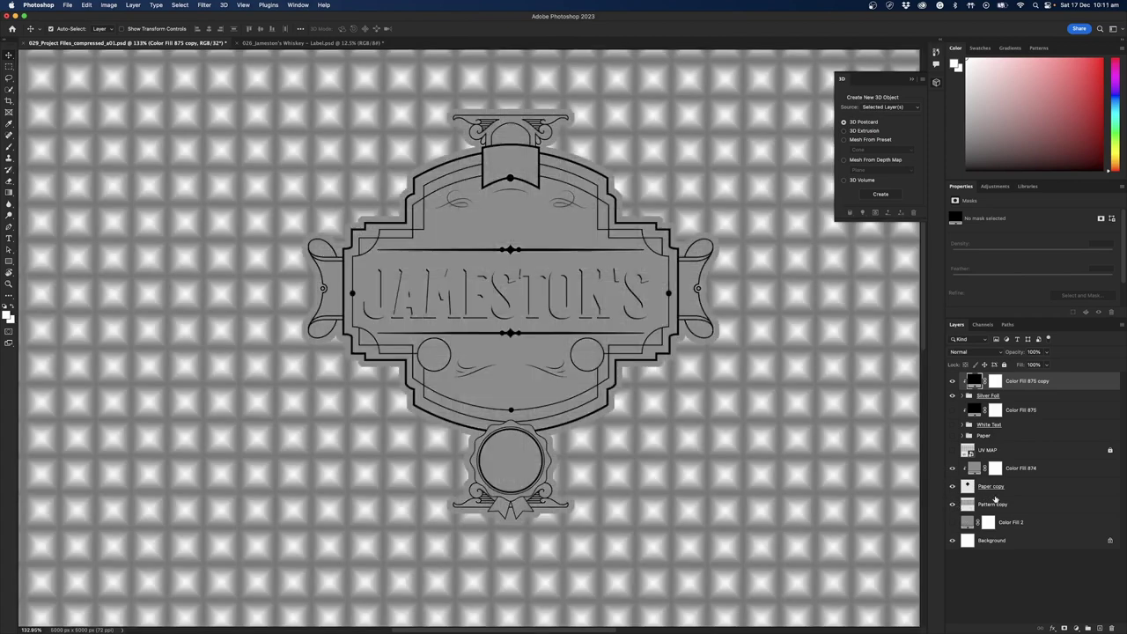
drag(953, 396, 953, 381)
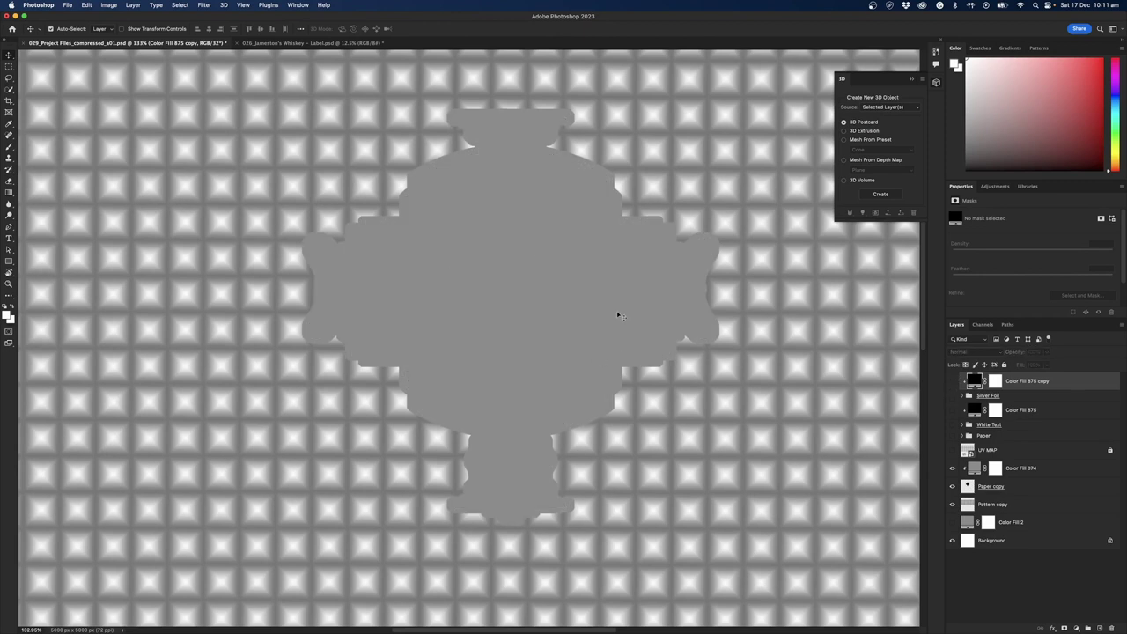
scroll(618, 316, down, 3)
click(952, 523)
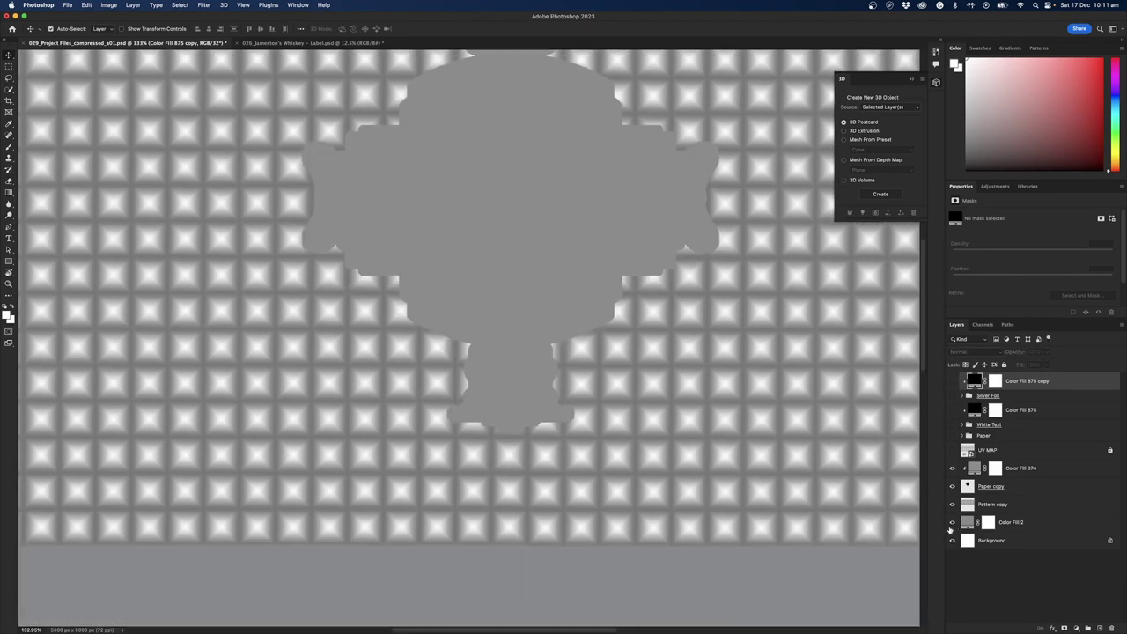
Start saving a copy of the document into the Textures folder of 02_IMAGES under the name 029_Displacement_a01.
click(68, 6)
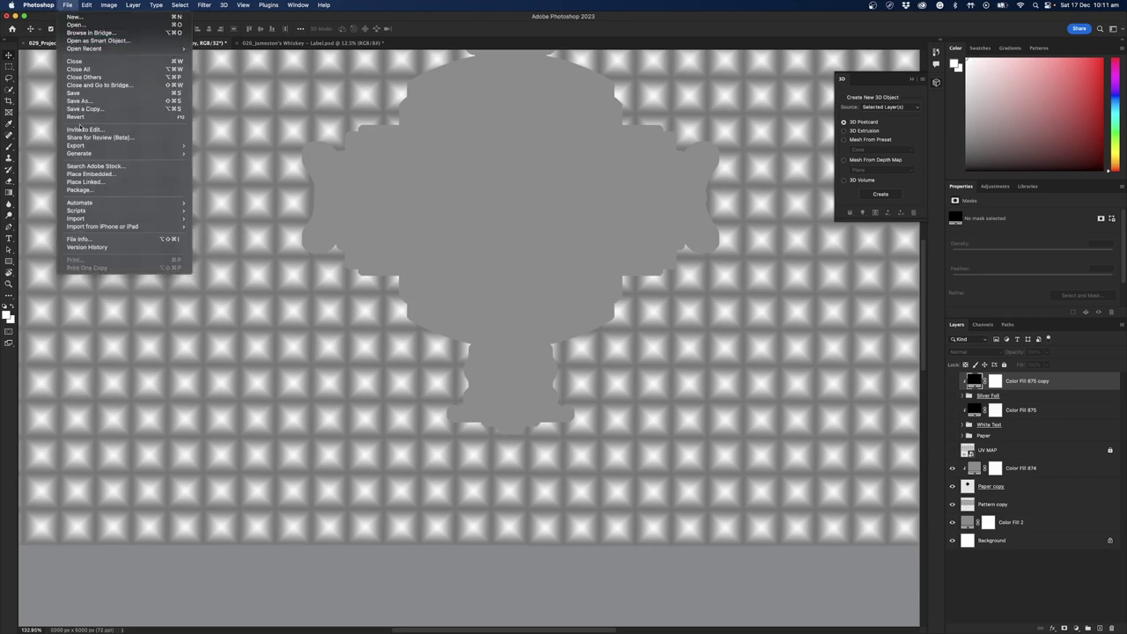
click(84, 108)
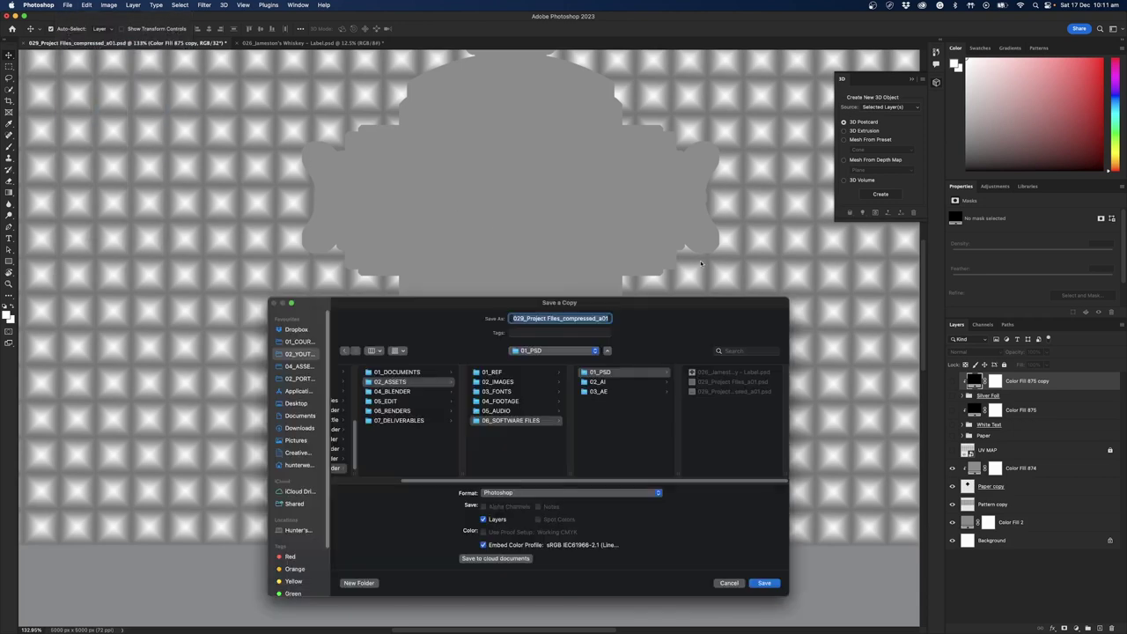
click(517, 381)
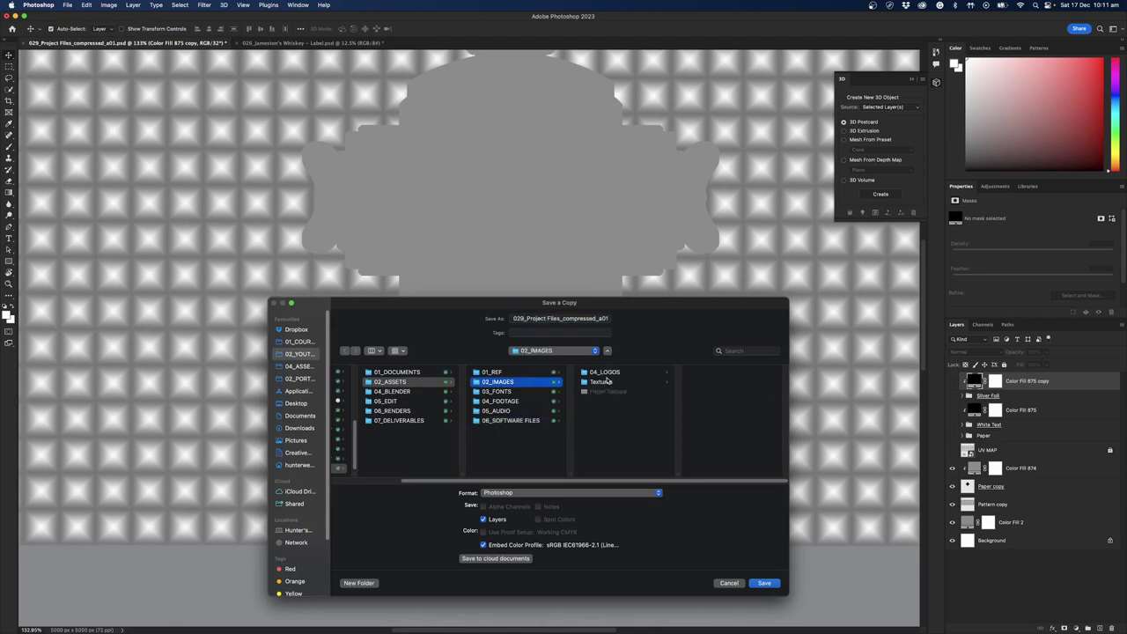
click(607, 381)
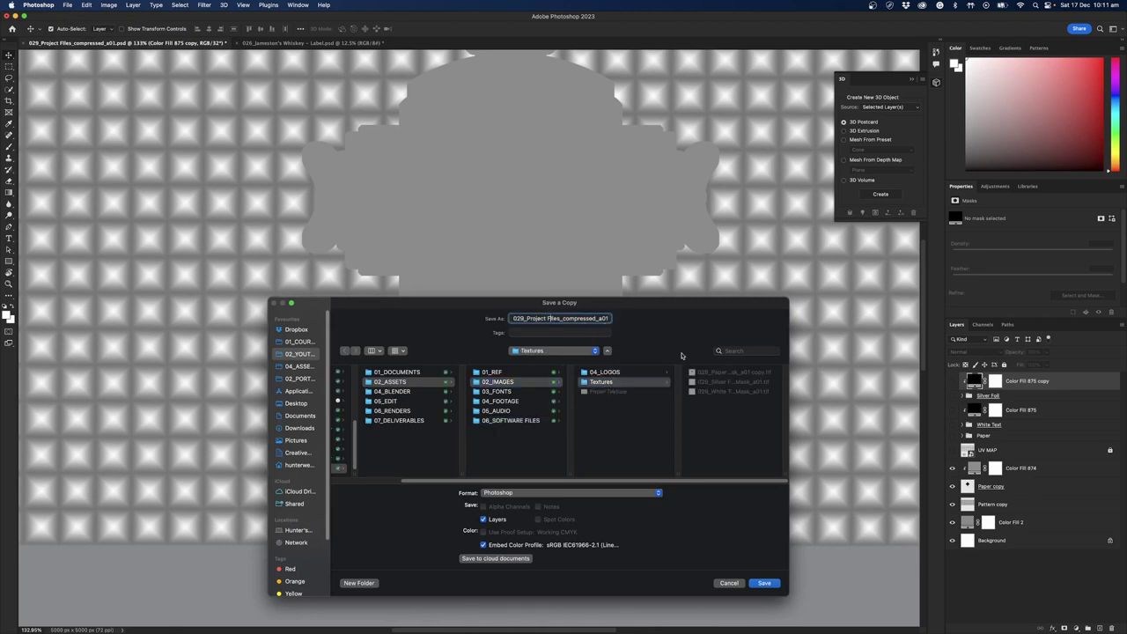
click(713, 373)
drag(562, 320, 532, 324)
text(Displacement)
key(BackSpace)
Save the displacement copy as a TIFF without layers, using 32-bit float depth and no image compression.
click(483, 519)
click(572, 492)
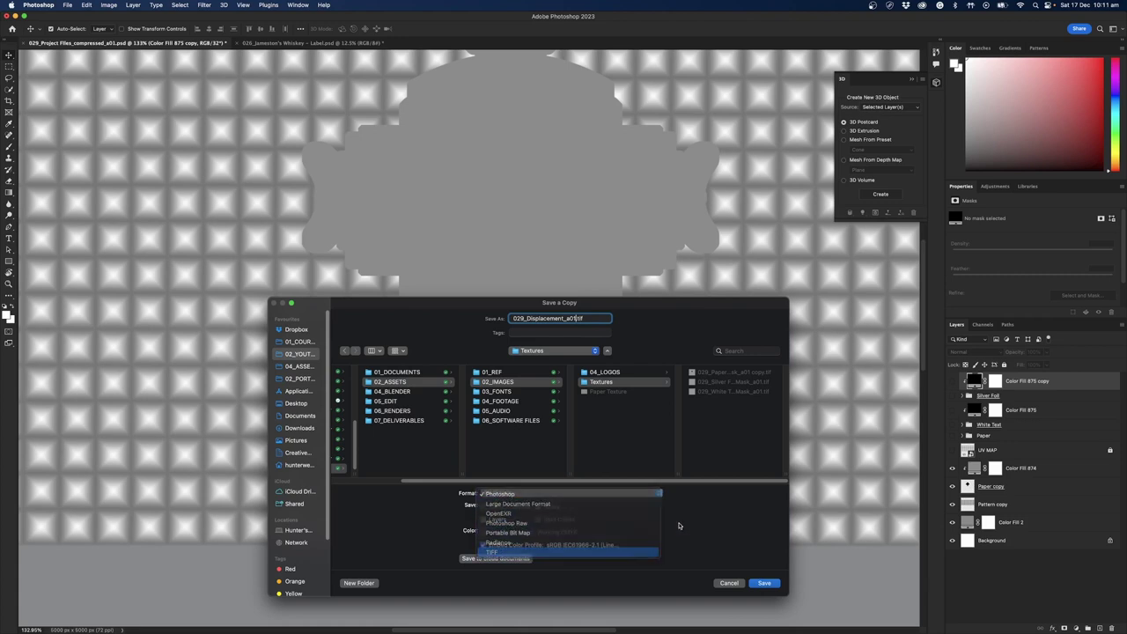
click(572, 552)
click(764, 583)
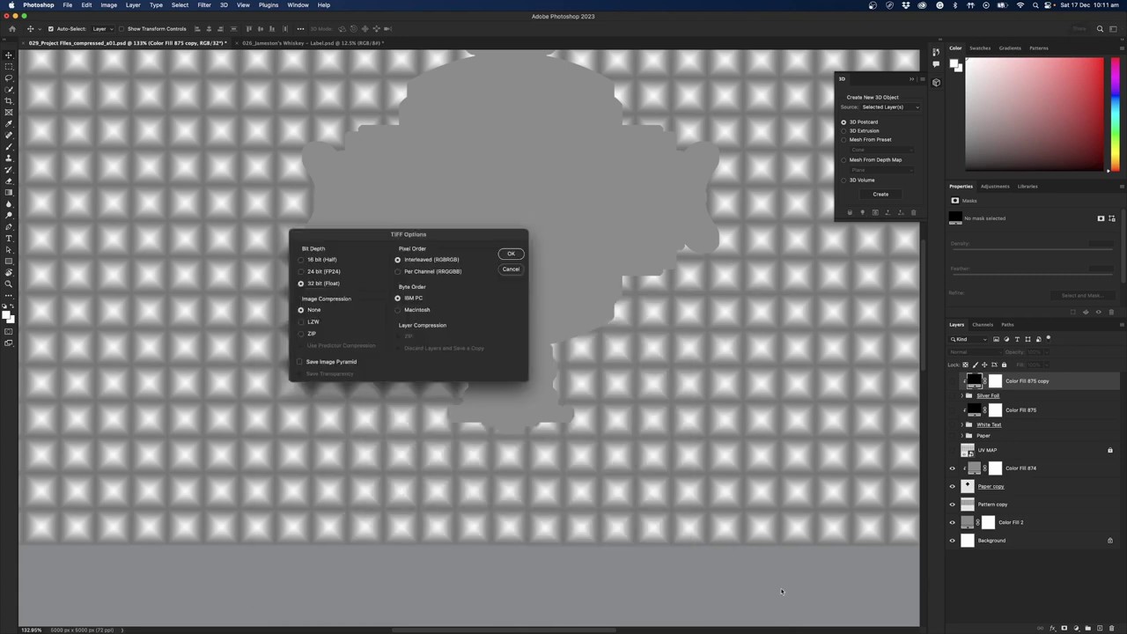
click(510, 254)
Switch back to Blender and bring up the displacement settings of the Bottle.001 material.
key(super+Tab)
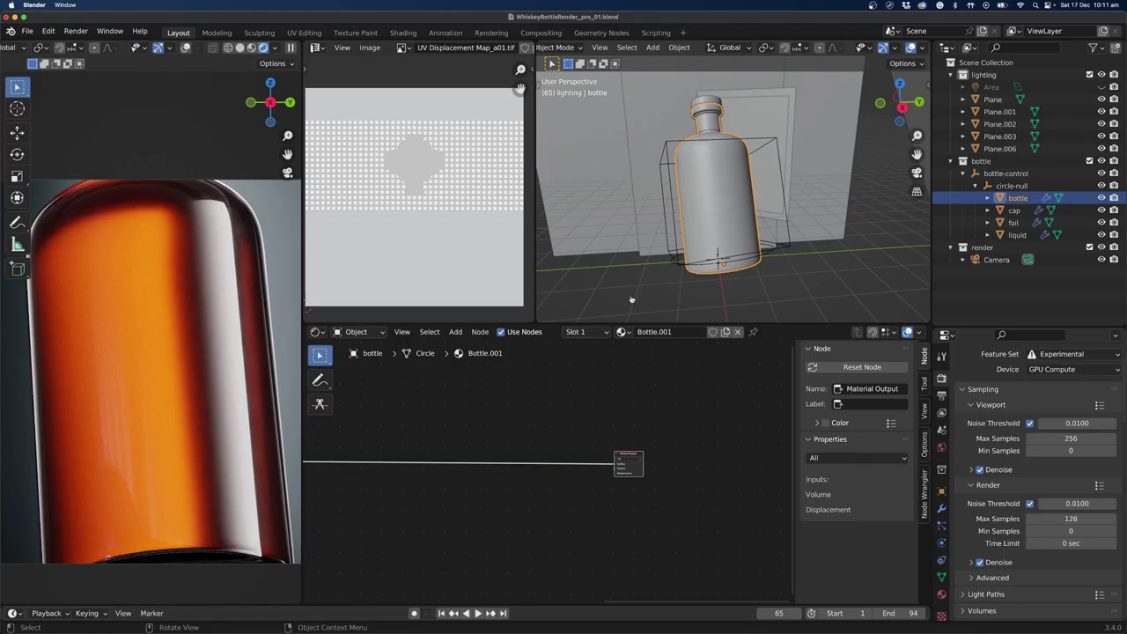
middle_drag(554, 490, 639, 456)
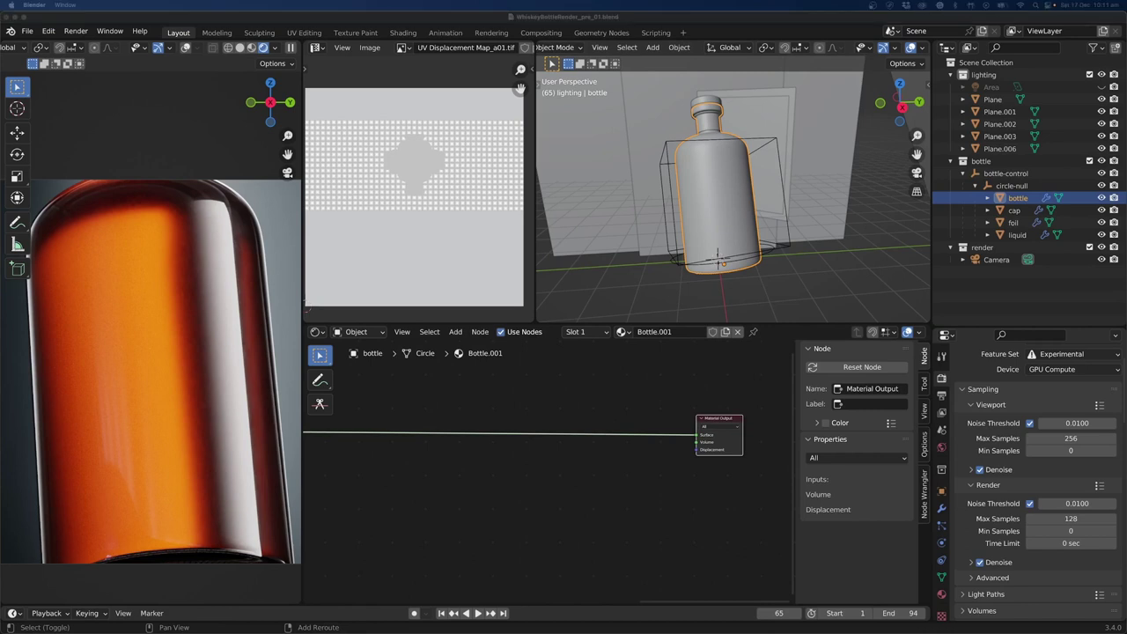
scroll(658, 489, up, 2)
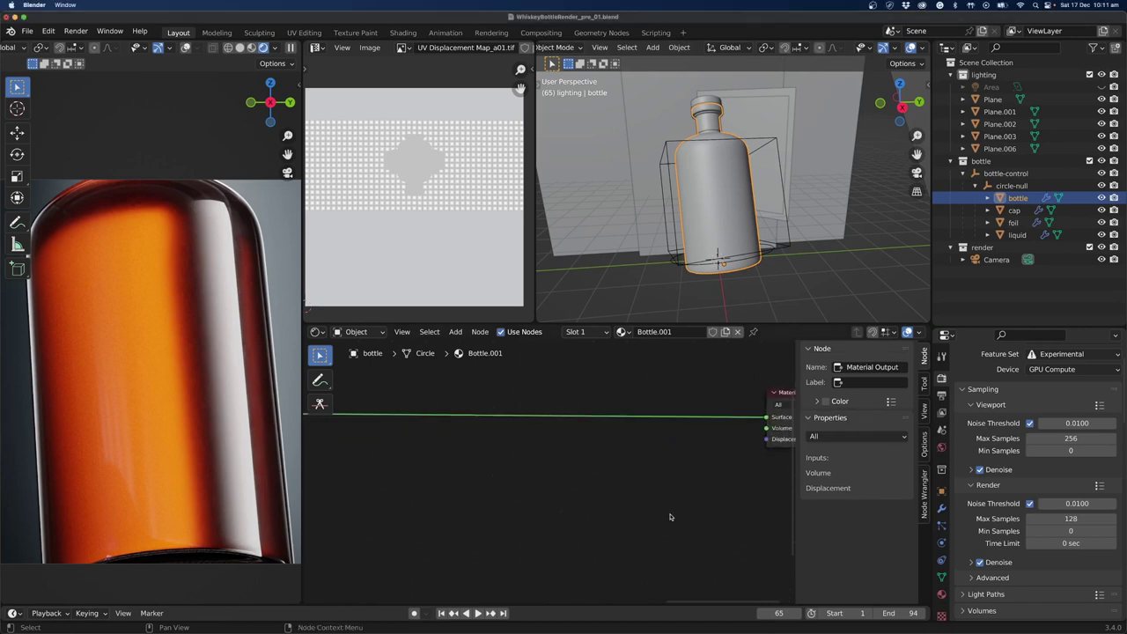
middle_drag(658, 489, 649, 466)
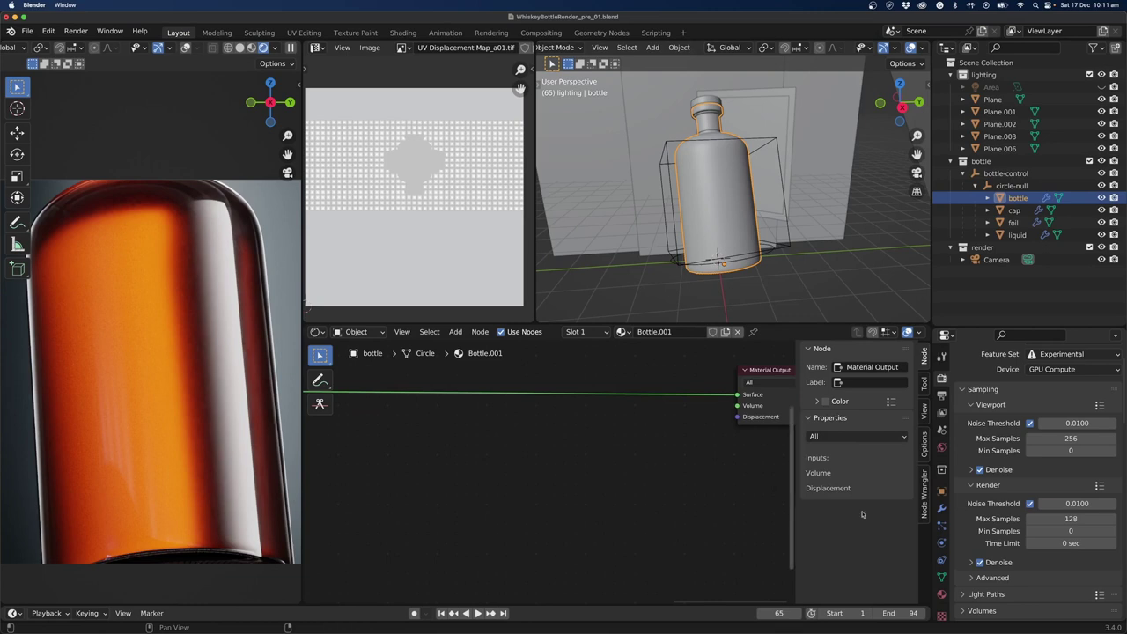
click(941, 594)
scroll(964, 536, down, 2)
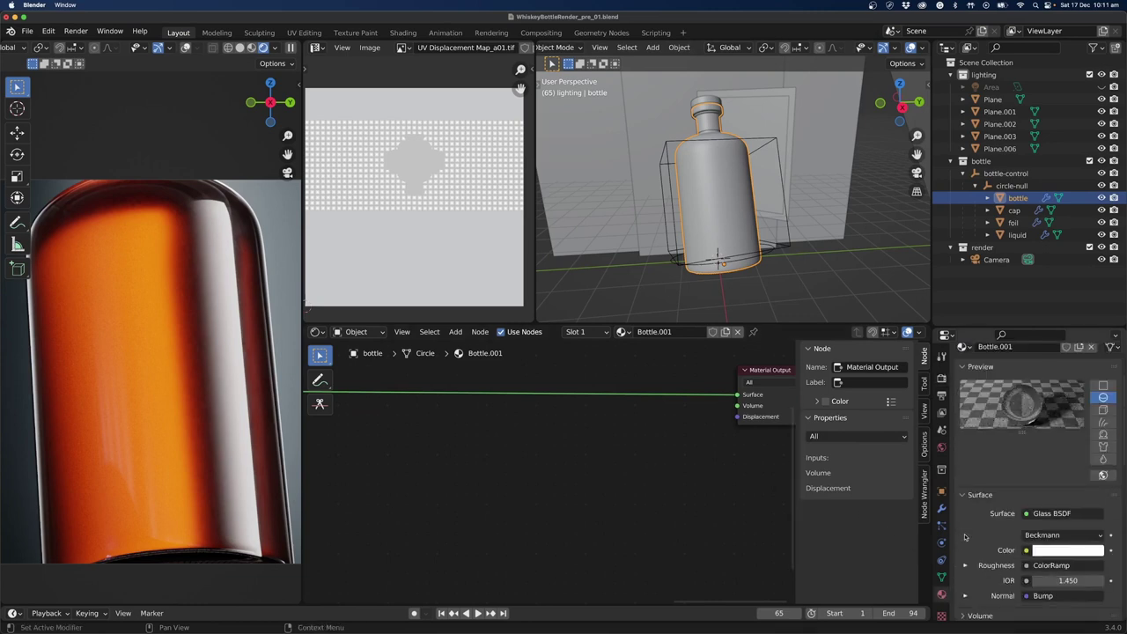
scroll(965, 536, down, 2)
scroll(965, 536, down, 4)
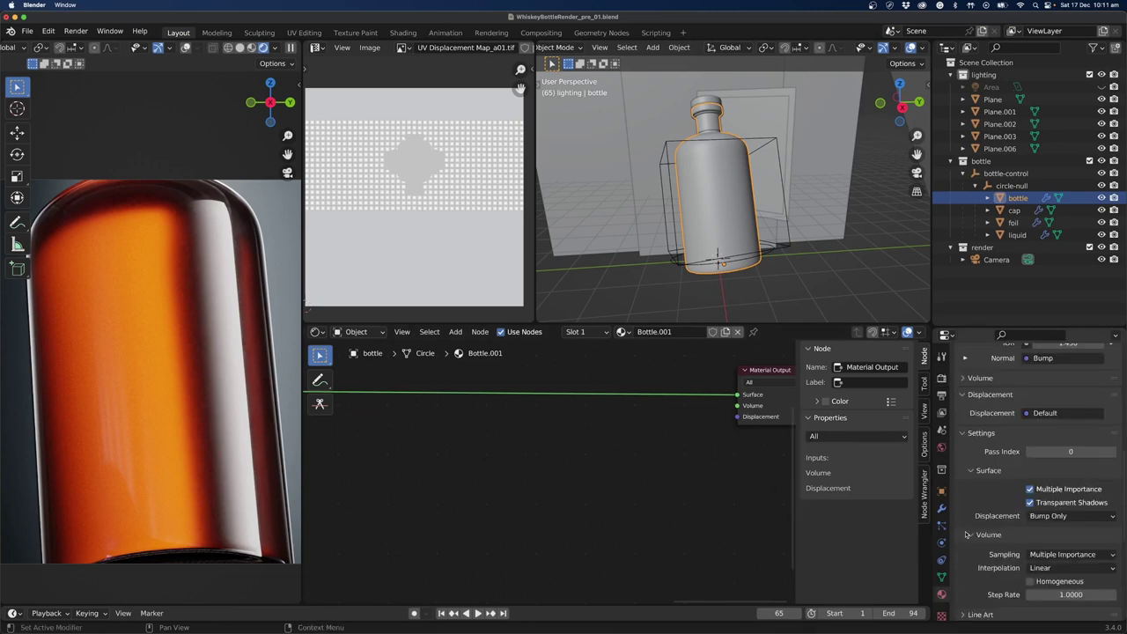
scroll(661, 467, up, 1)
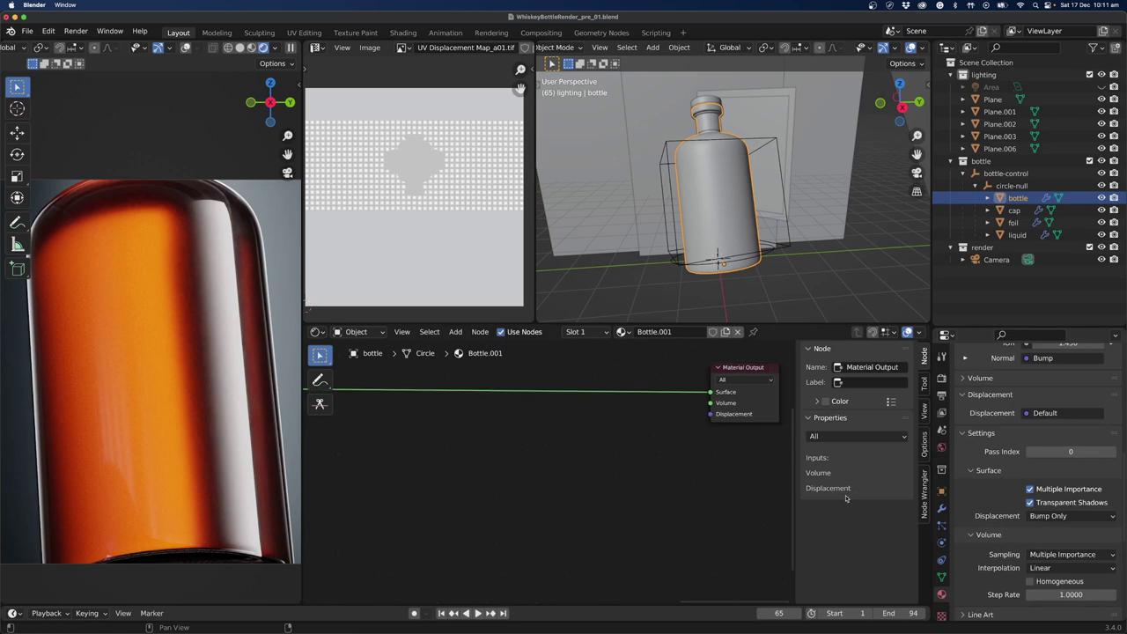
Hide the node editor's sidebar and bring 029_Displacement_a01.tif in as an image texture node near the Material Output.
key(n)
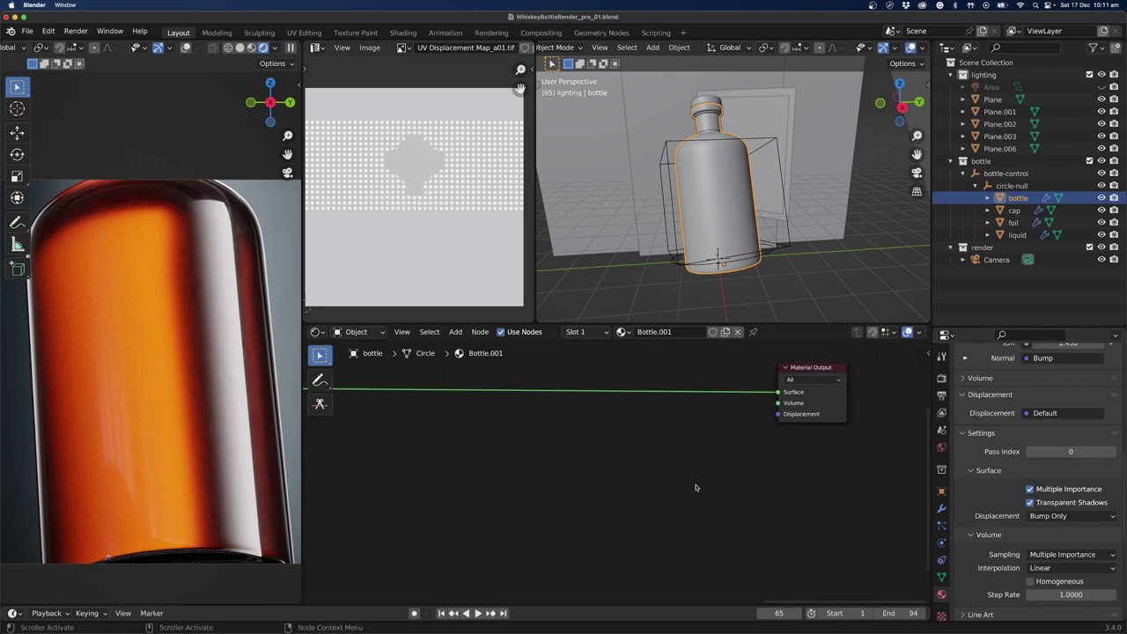
scroll(715, 468, up, 1)
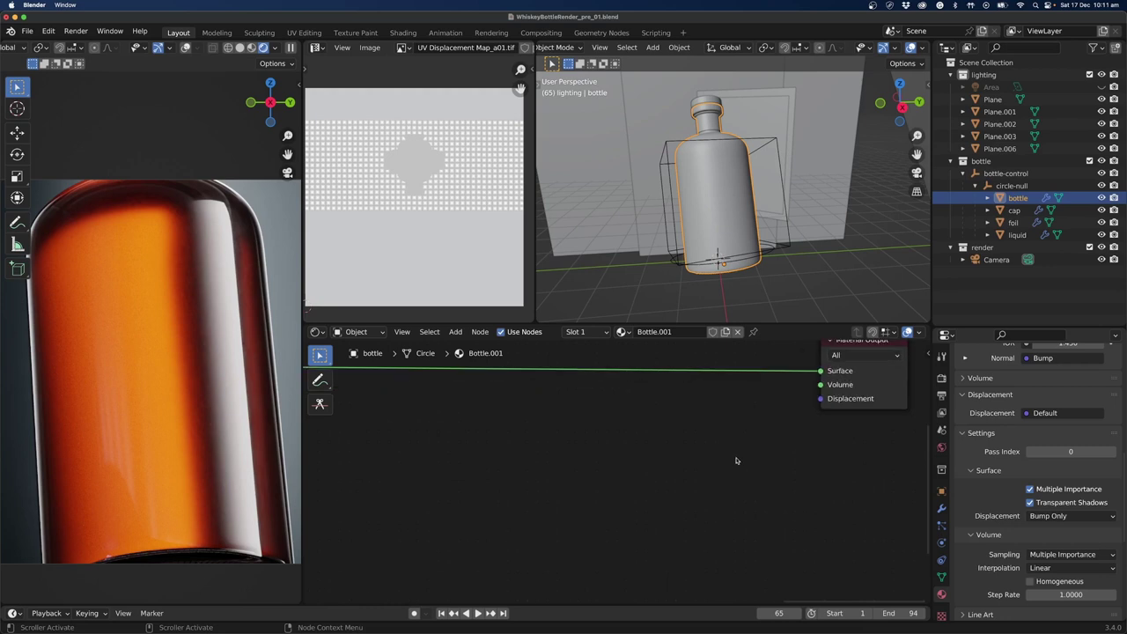
middle_drag(734, 460, 664, 461)
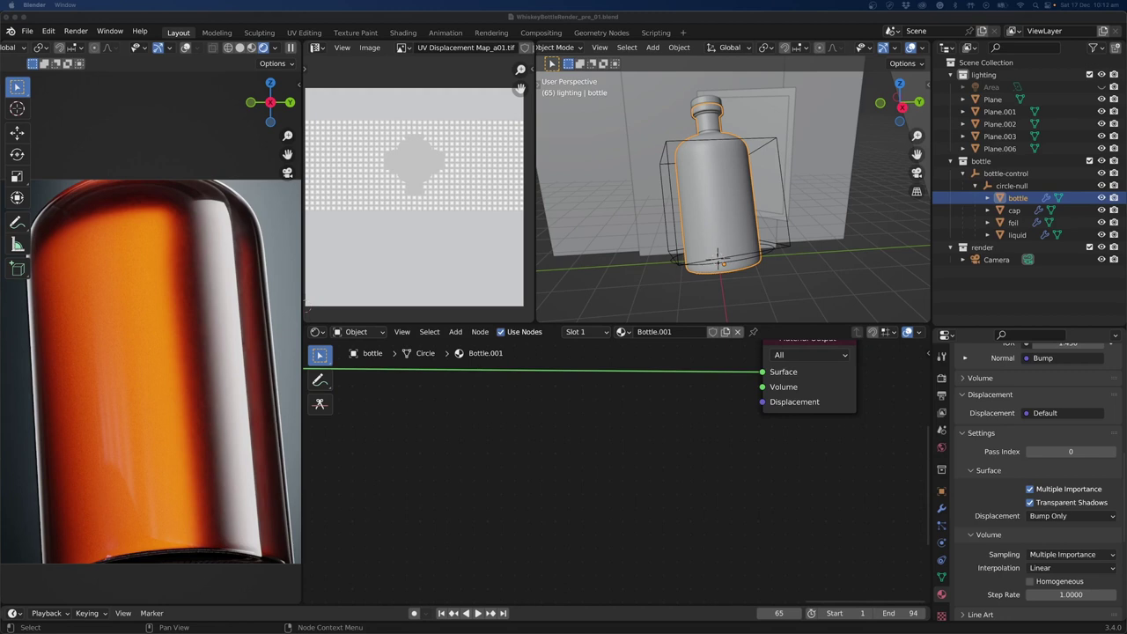
drag(704, 427, 508, 416)
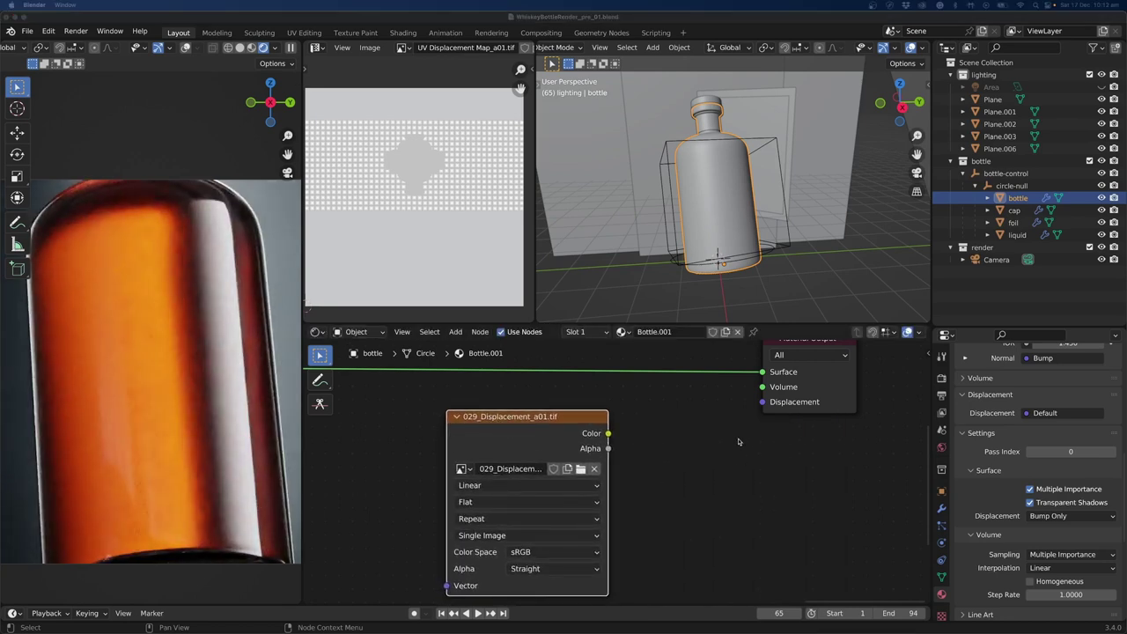
Add a Displacement node, feeding the displacement image's Color into its Height and its output into the Material Output's Displacement.
scroll(705, 444, up, 1)
key(shift+a)
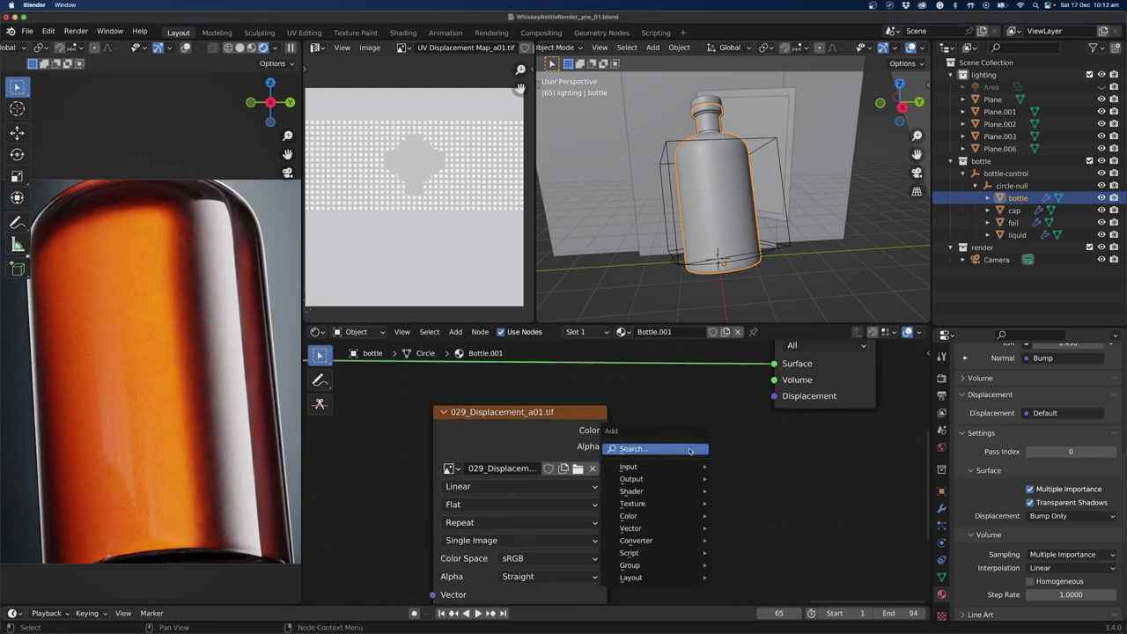
text(dis)
key(Return)
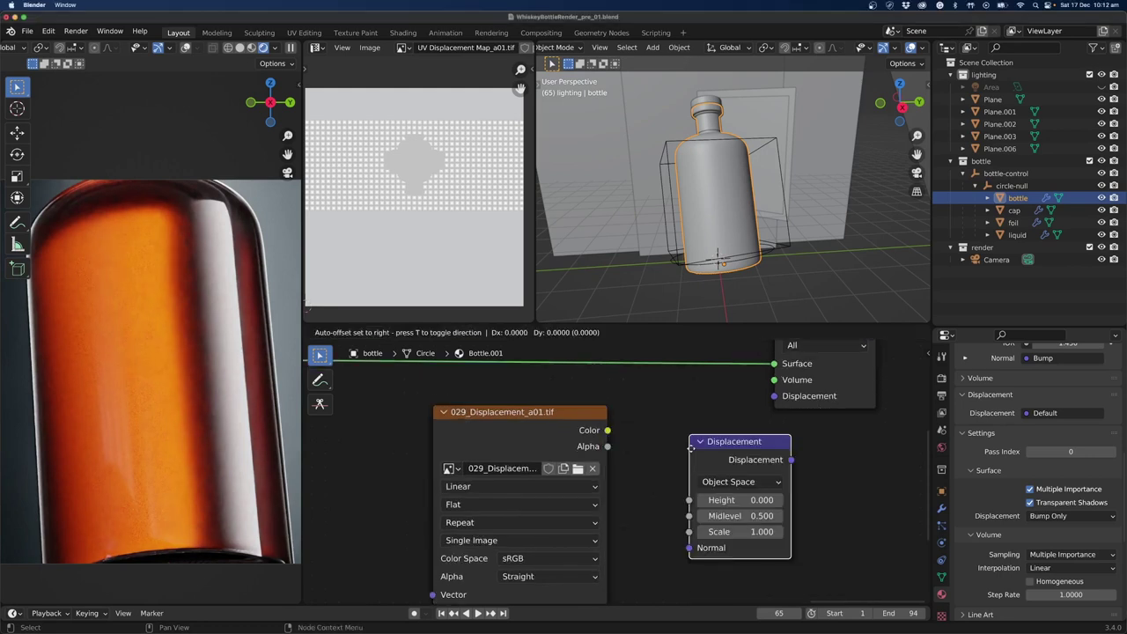
click(619, 428)
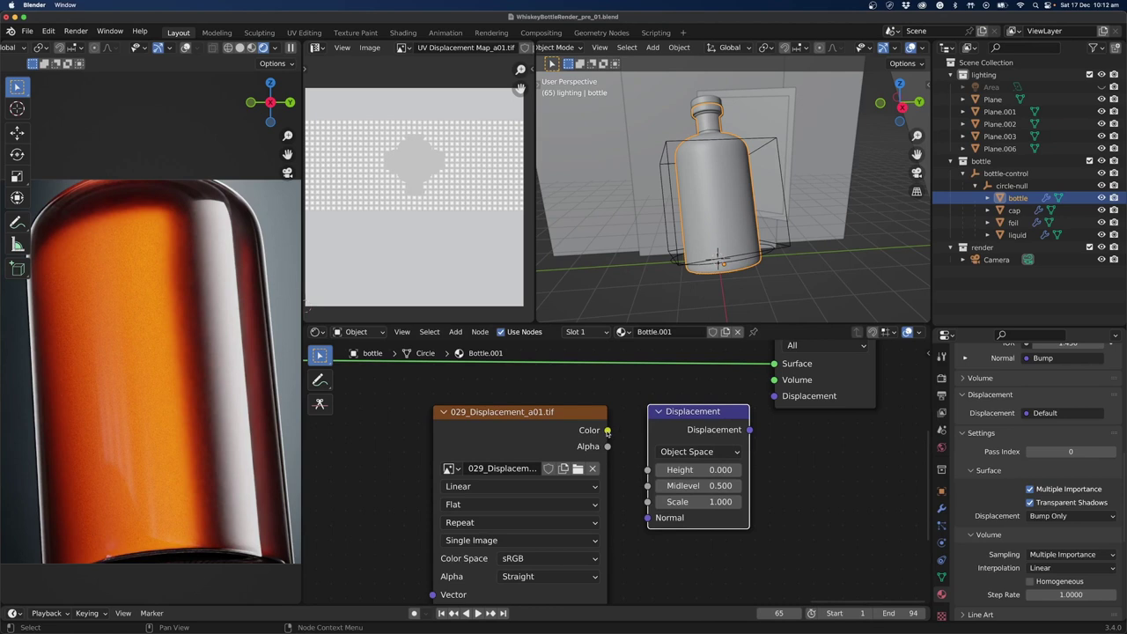
drag(608, 429, 649, 470)
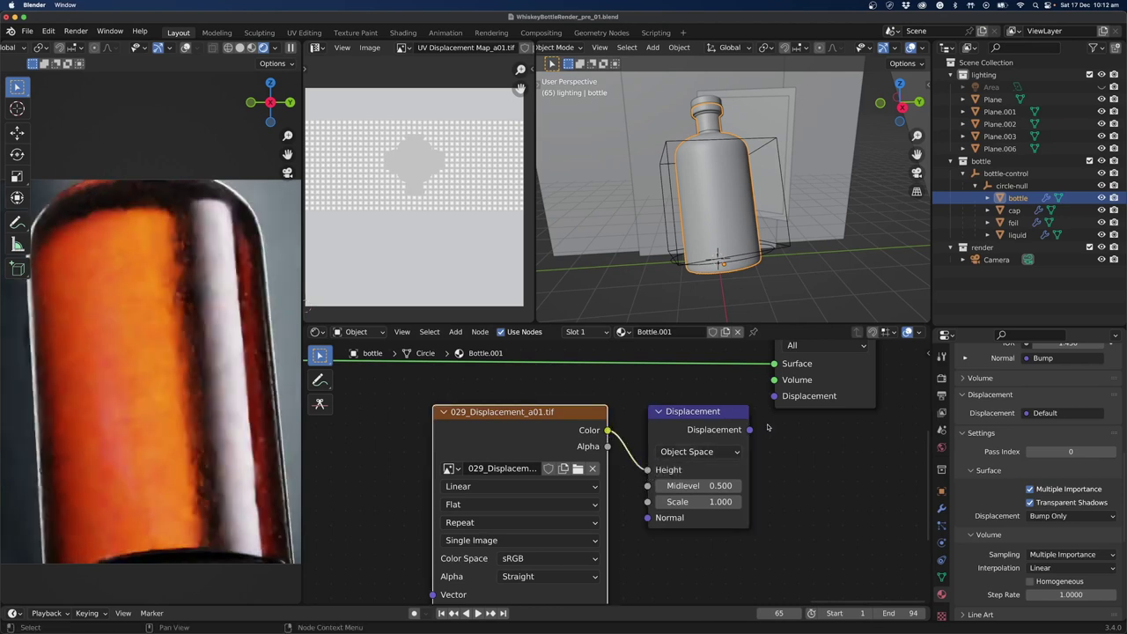
drag(749, 430, 773, 397)
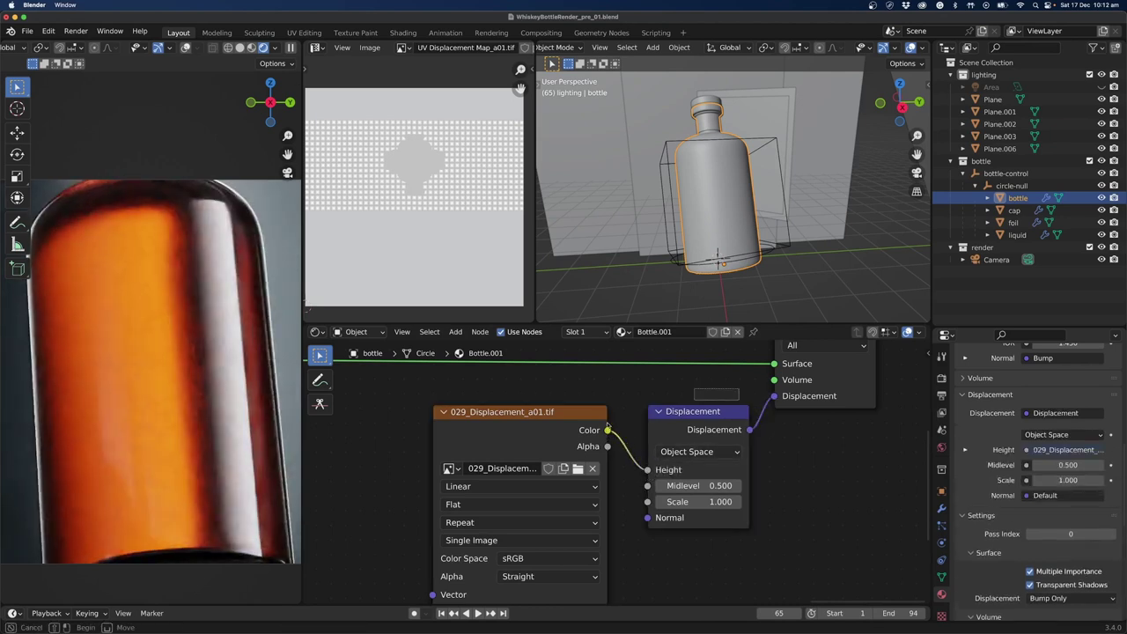
Shift the displacement nodes clear of the Material Output, set the Displacement Scale to 0.12 and the image's color space to Non-Color.
drag(702, 417, 679, 397)
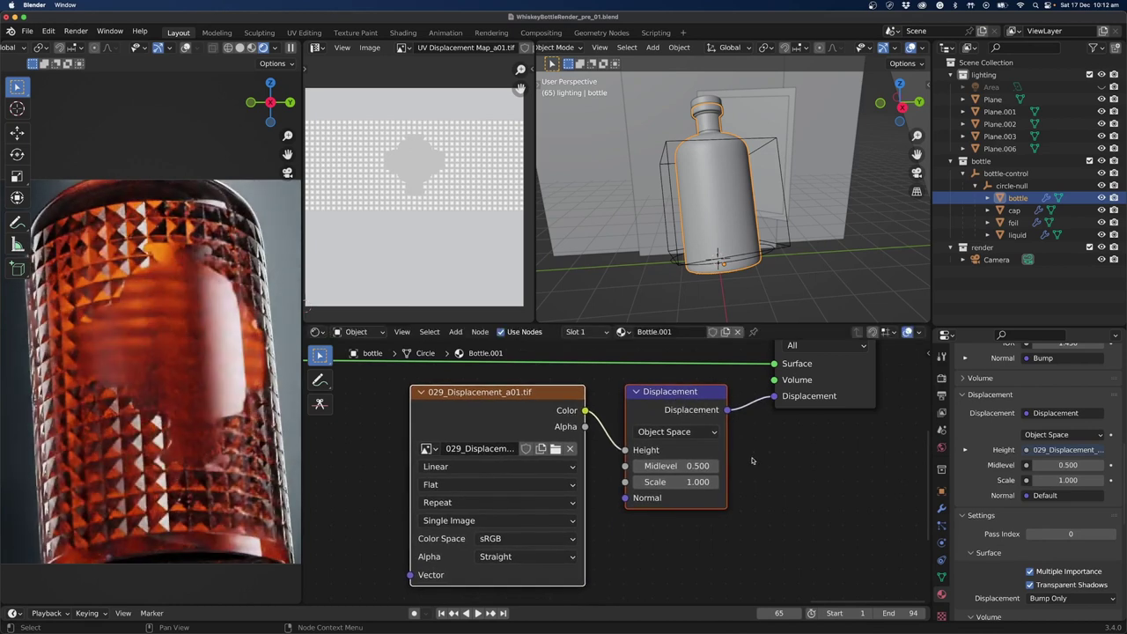
click(692, 482)
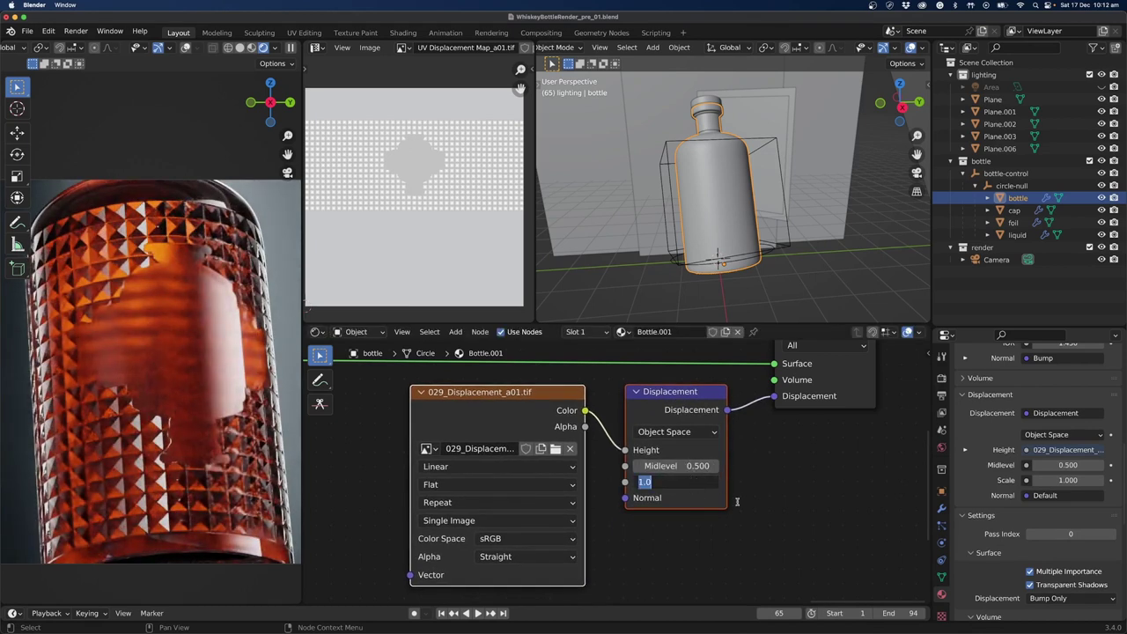
key(BackSpace)
text(.12)
key(Return)
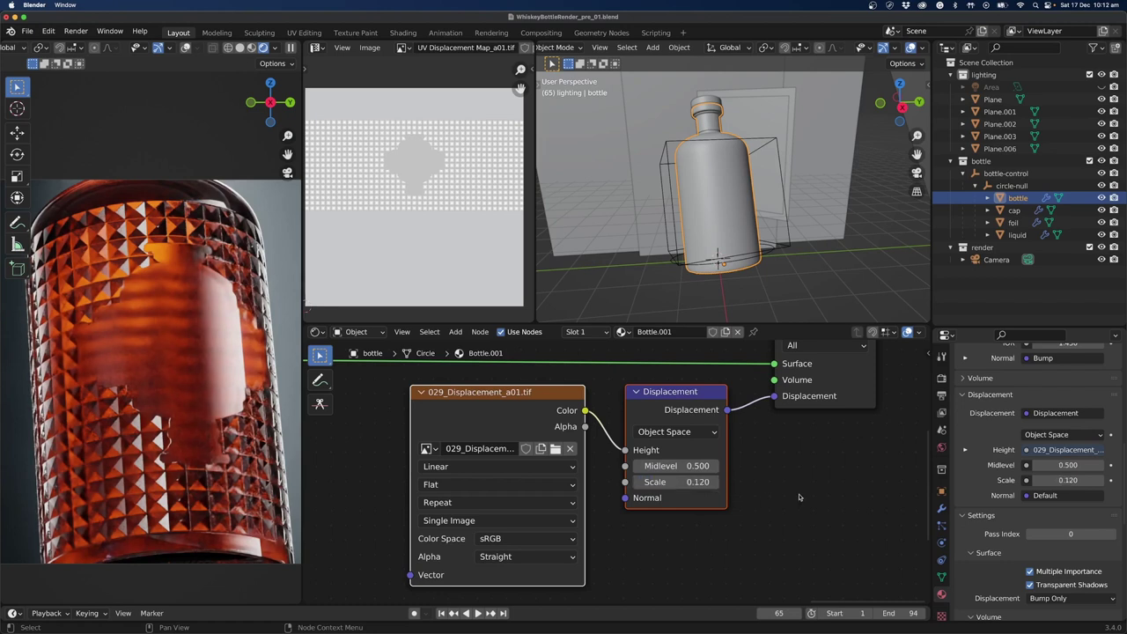
click(503, 541)
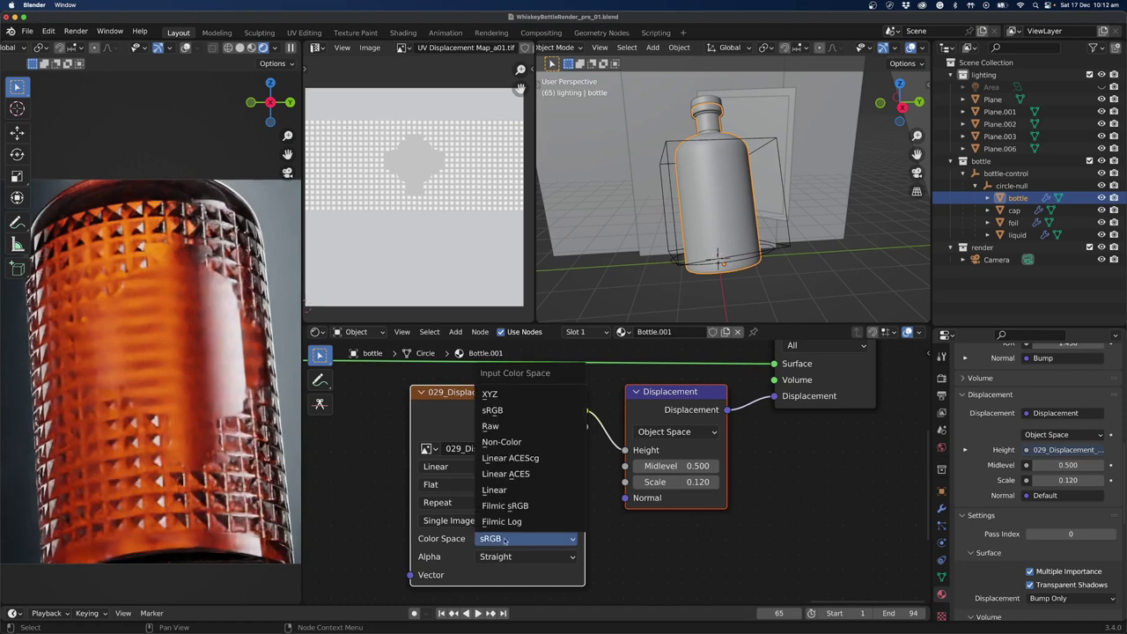
click(494, 443)
Add a UV Map node using UVMap and feed its UV output into the displacement image's Vector input.
middle_drag(640, 565, 742, 553)
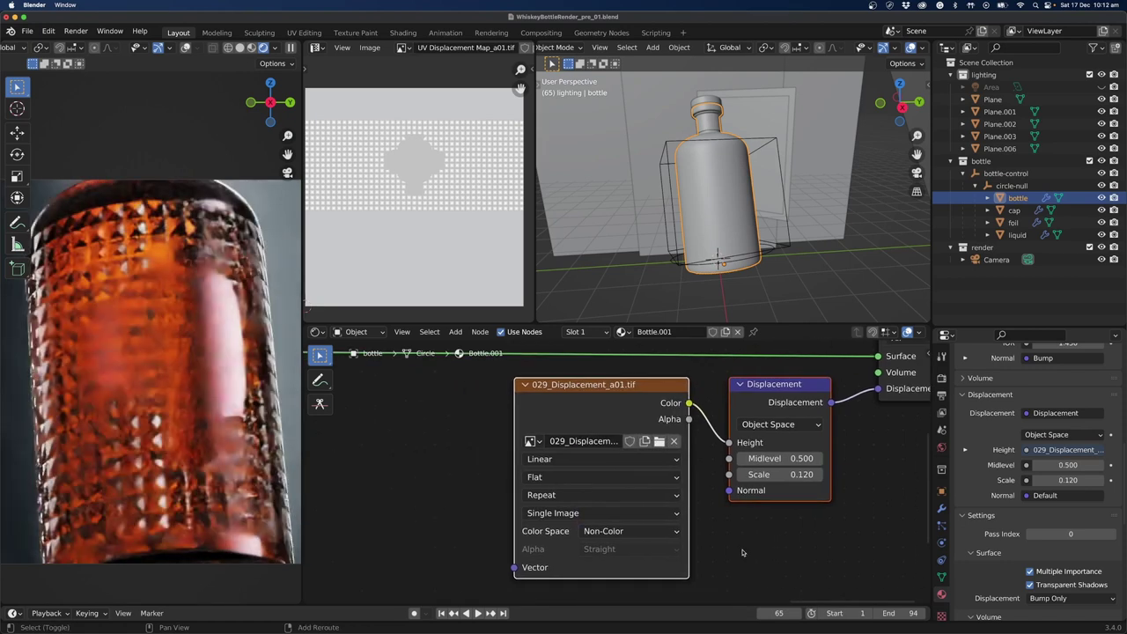
key(shift+a)
click(420, 482)
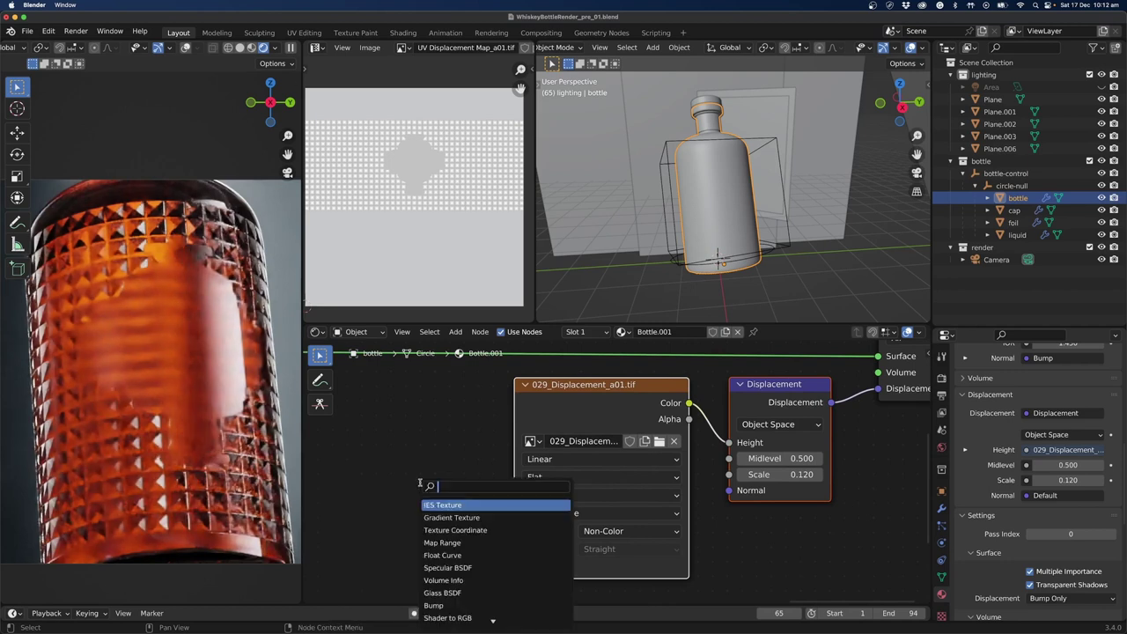
text(uv)
key(Return)
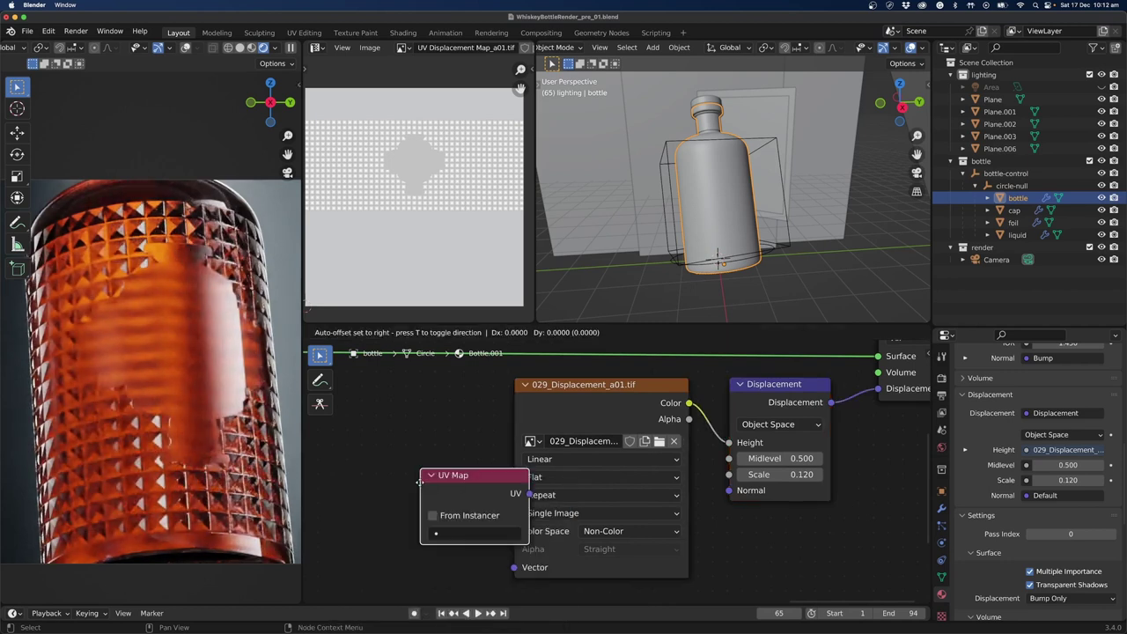
click(366, 456)
click(410, 509)
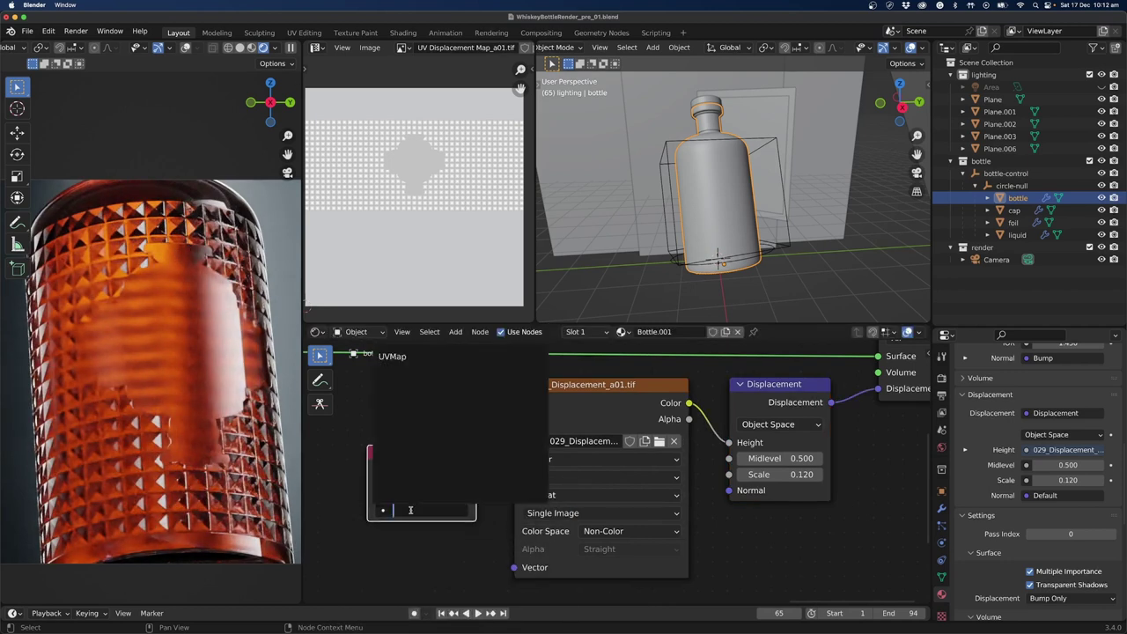
click(396, 355)
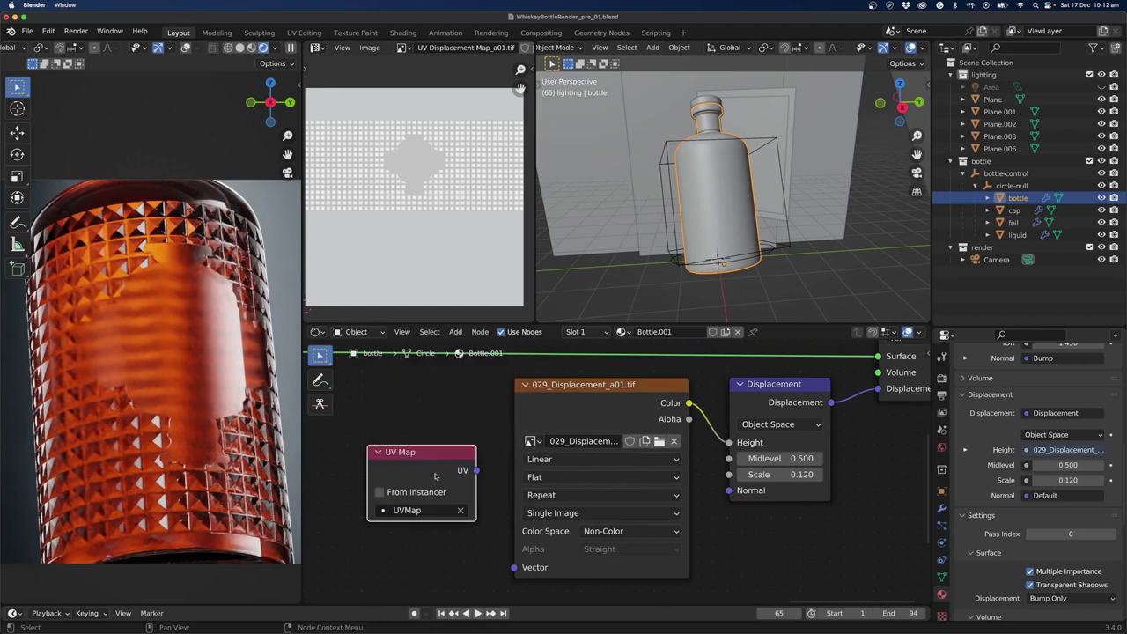
drag(449, 483, 517, 568)
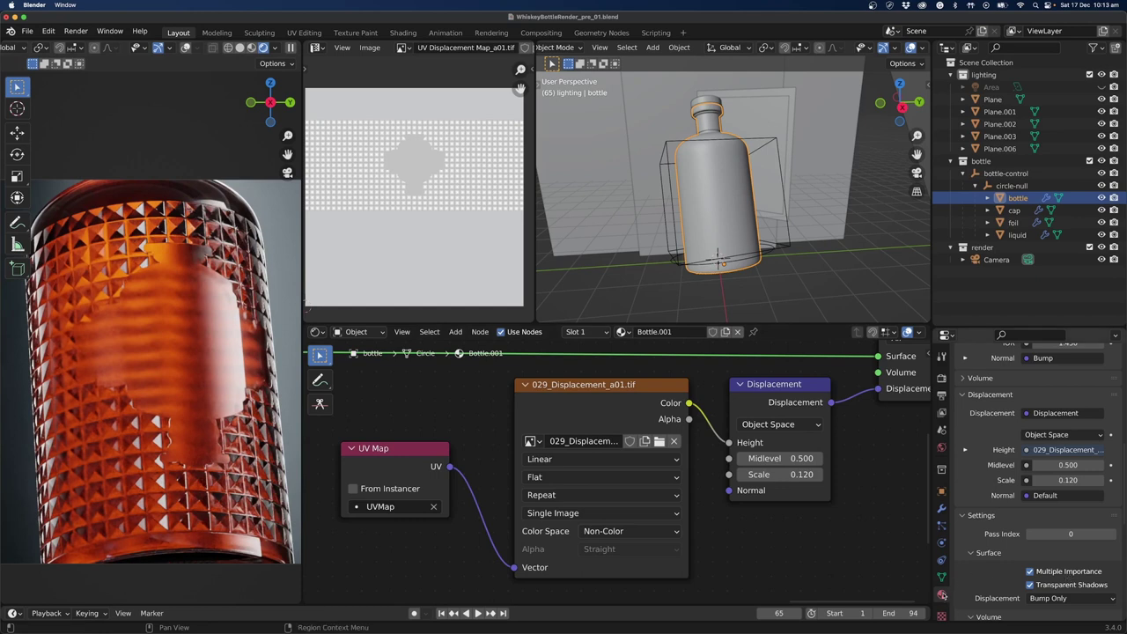
Set the Bottle.001 material's surface displacement method to Displacement and Bump.
scroll(992, 449, up, 5)
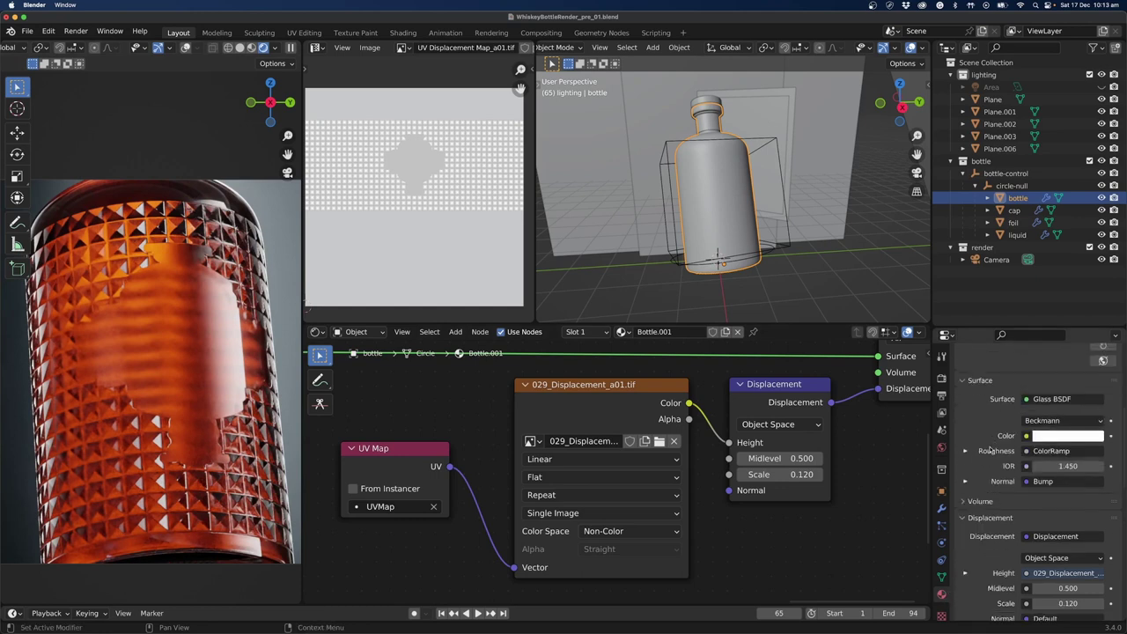
scroll(992, 449, up, 5)
scroll(992, 453, down, 6)
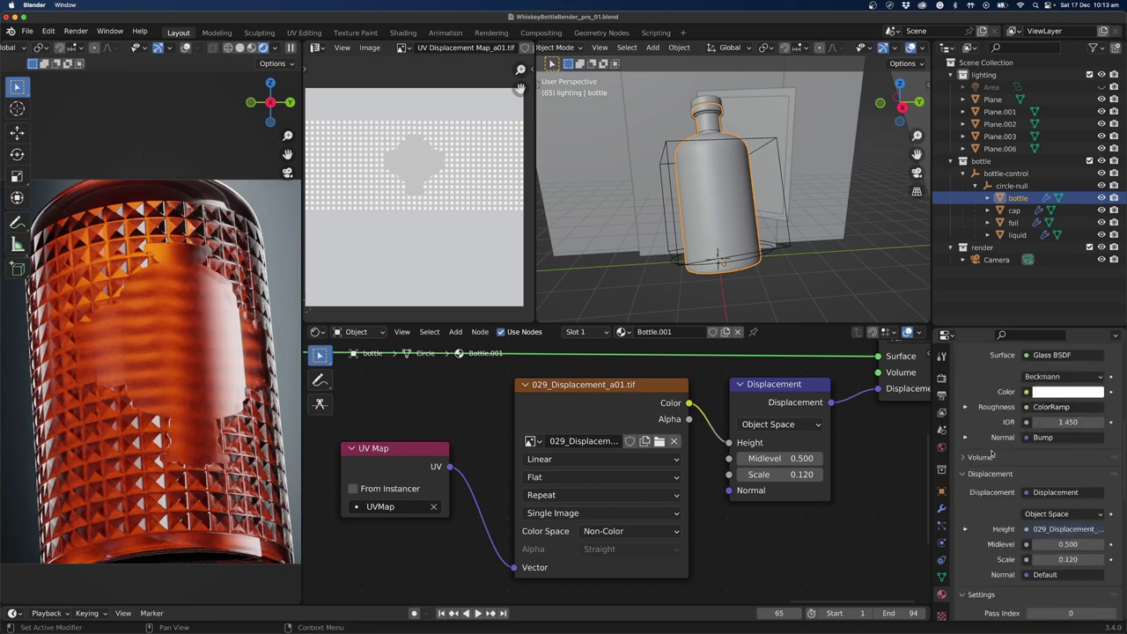
scroll(992, 452, down, 1)
scroll(988, 456, down, 7)
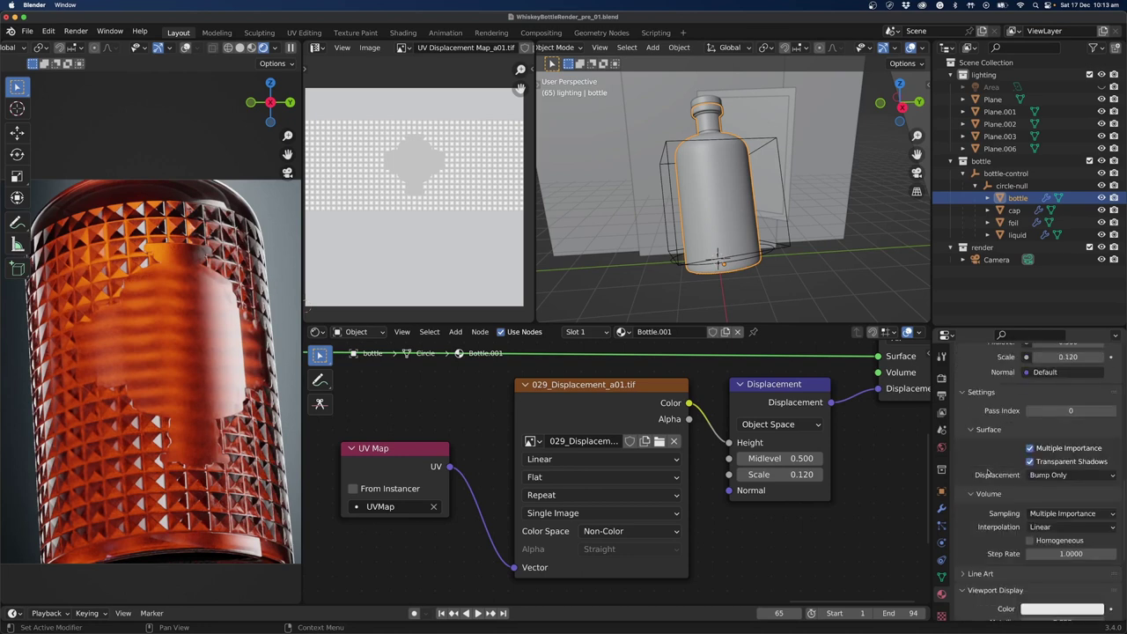
scroll(988, 471, down, 1)
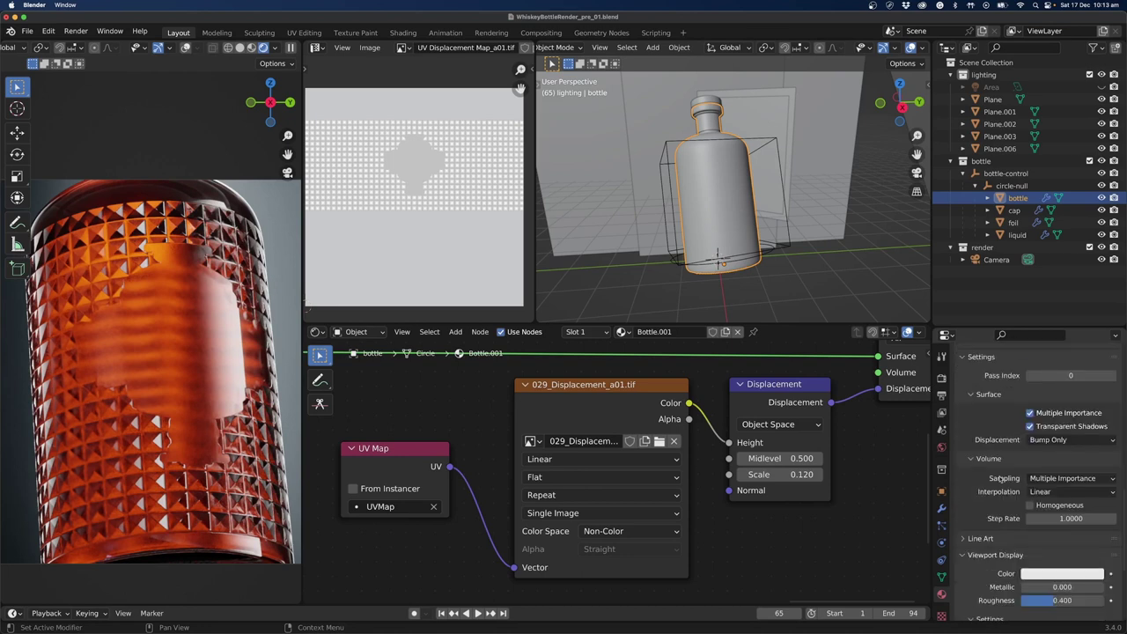
click(1044, 443)
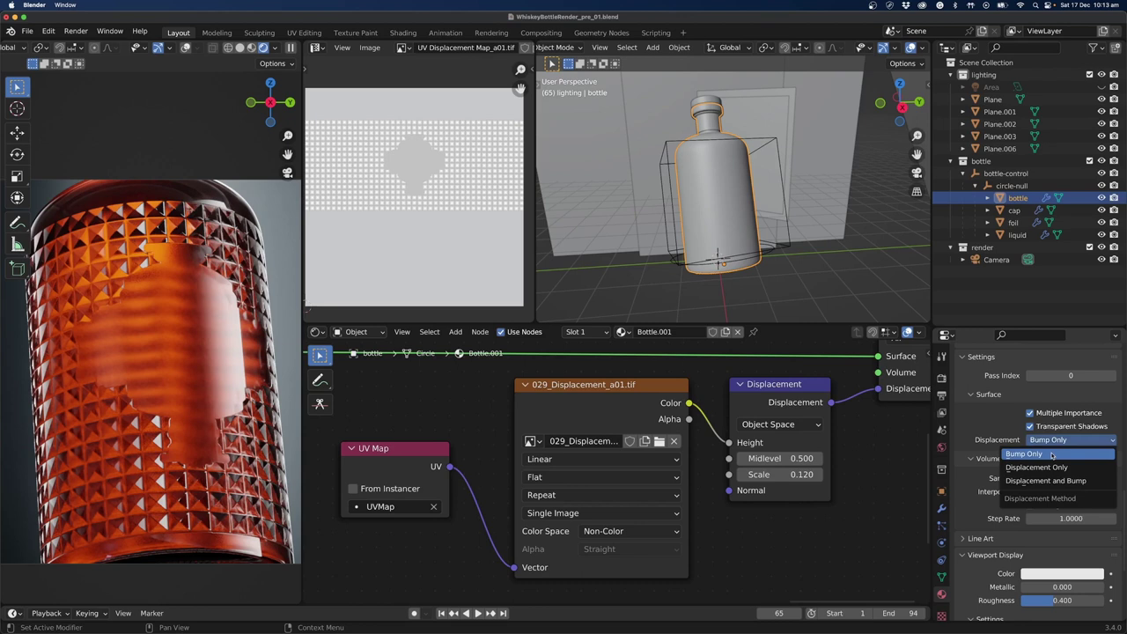
click(1046, 481)
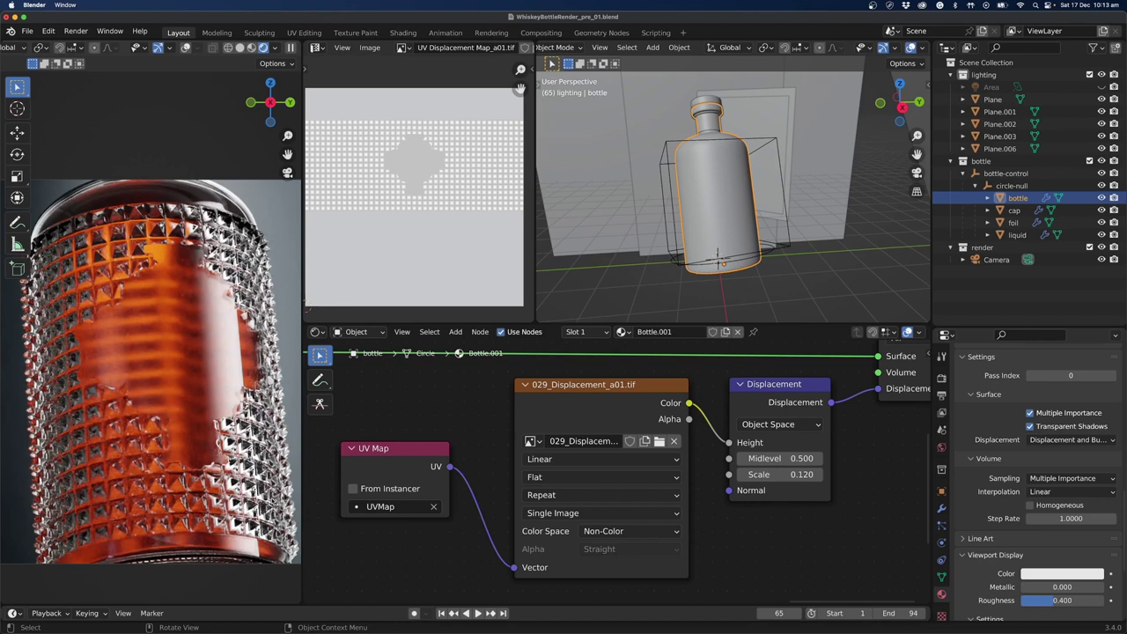
Set the Displacement node's Scale to 0.1.
click(775, 473)
text(.1)
key(Return)
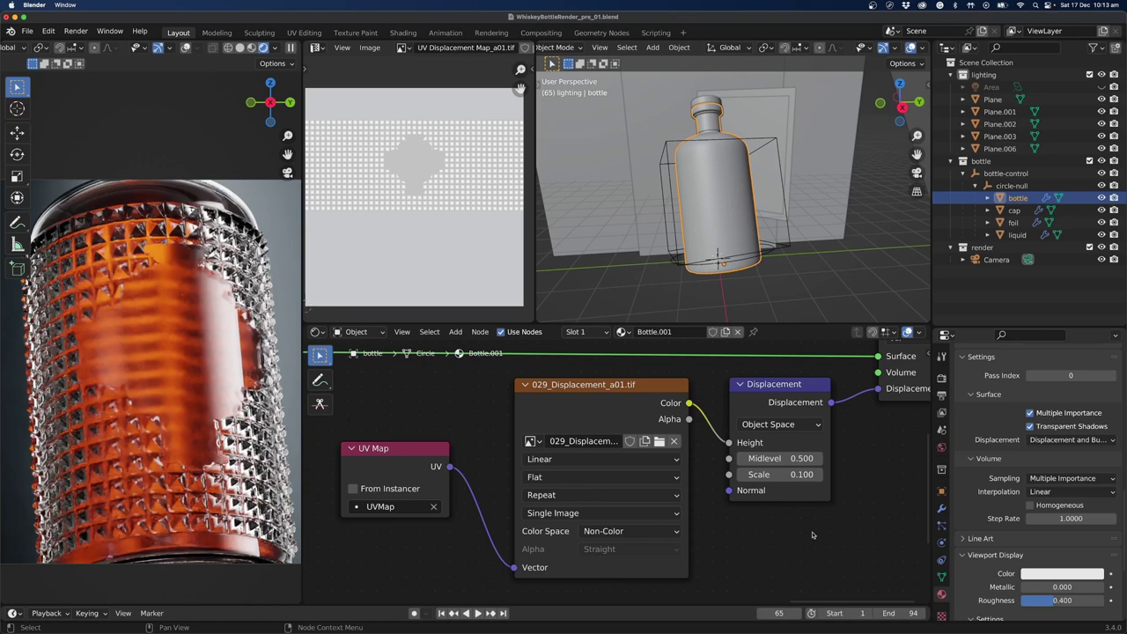
Save the file and bring in 029_Paper Mask_a01 copy.tif as an image texture node above the Glass BSDF's link to the Material Output.
scroll(813, 535, down, 5)
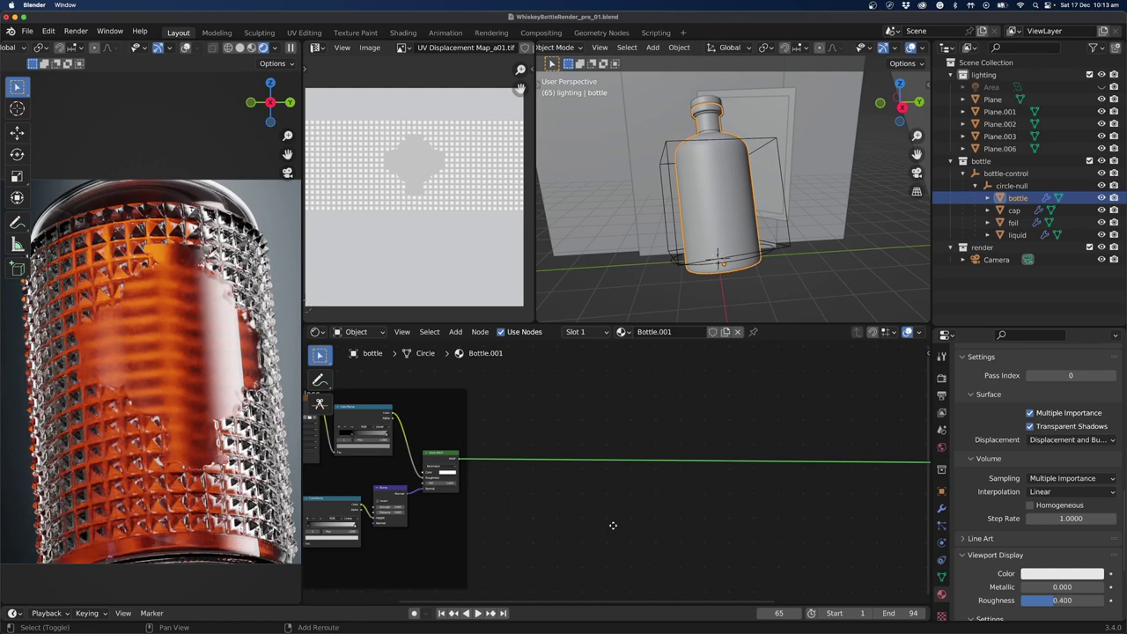
scroll(613, 525, down, 2)
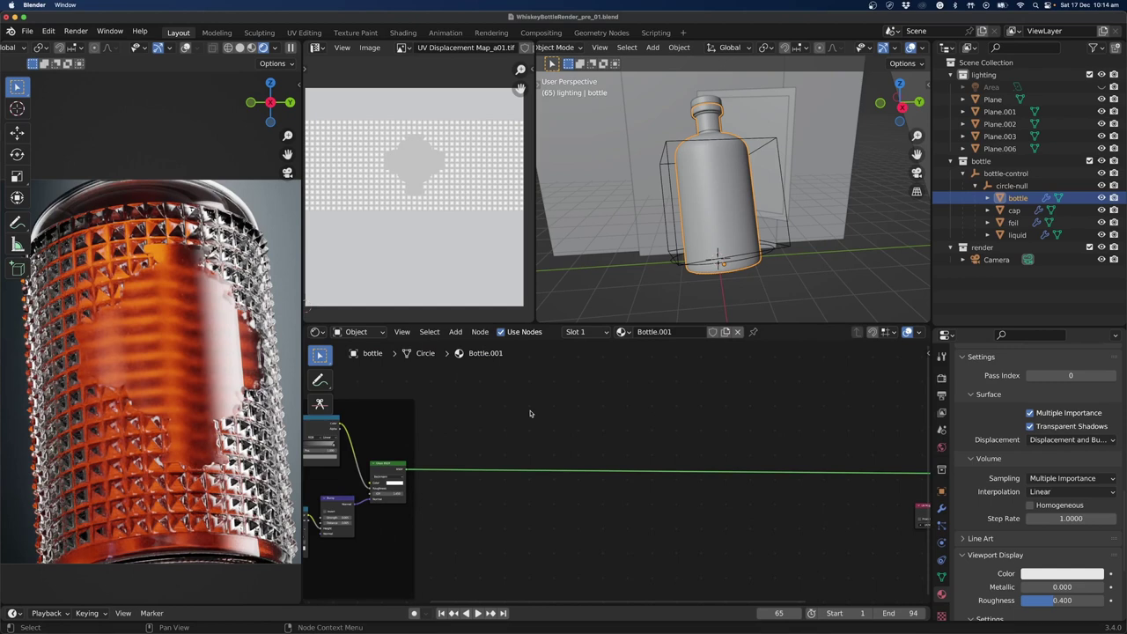
key(ctrl+s)
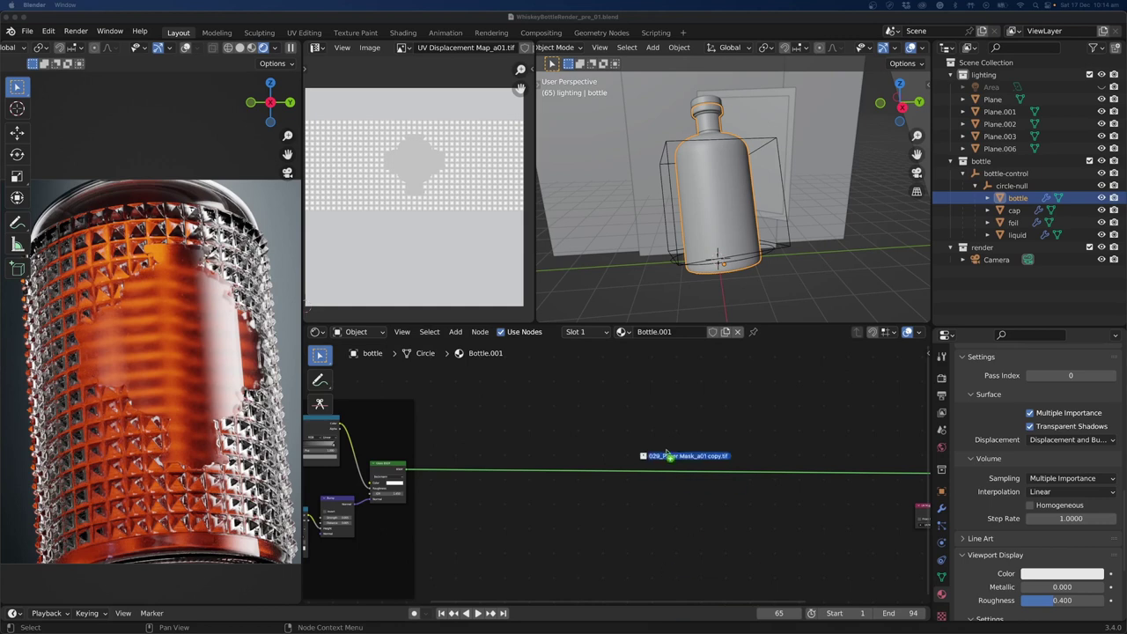
drag(661, 455, 656, 407)
middle_drag(783, 424, 721, 491)
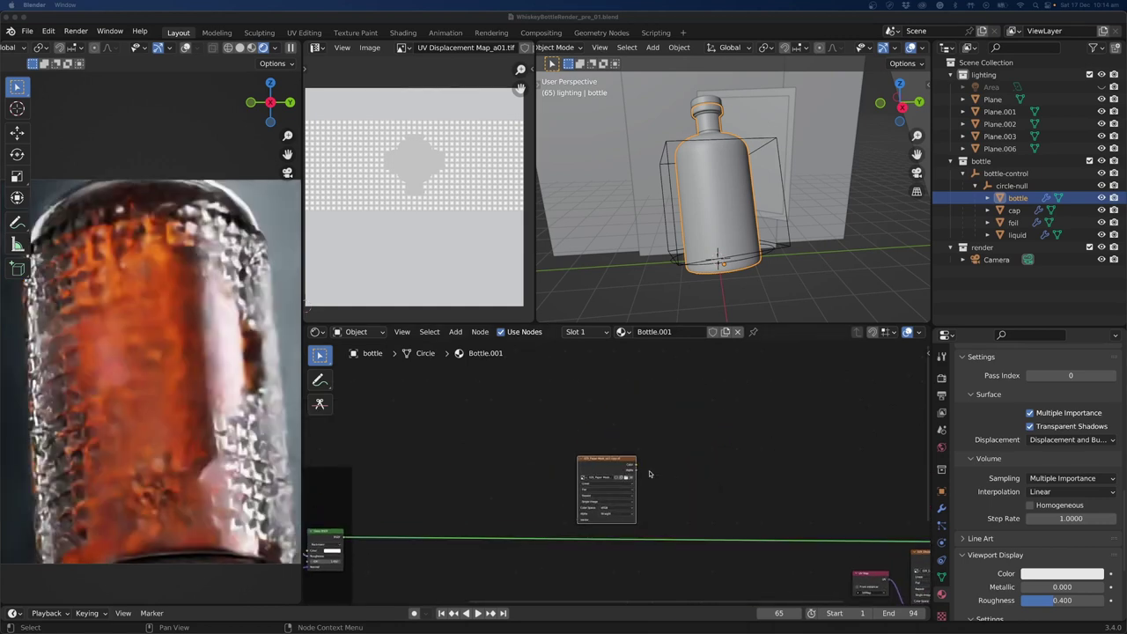
Move the paper mask image texture node into the empty space above the long shader link.
drag(606, 467, 535, 406)
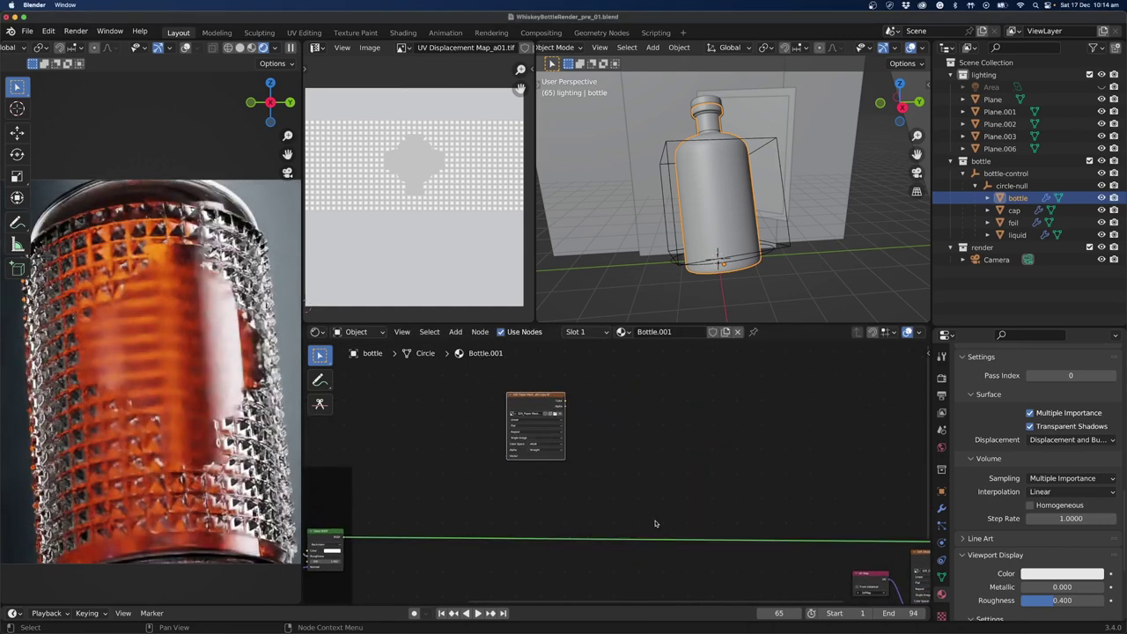
middle_drag(654, 523, 746, 466)
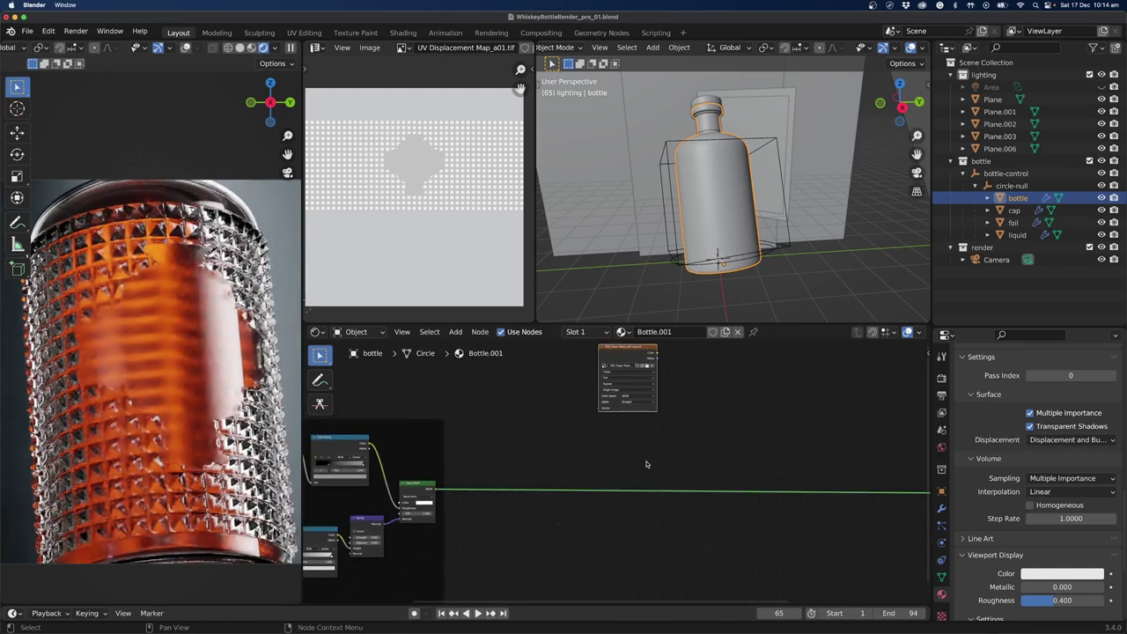
scroll(647, 464, down, 2)
middle_drag(646, 464, 797, 438)
drag(707, 537, 396, 412)
drag(642, 413, 407, 415)
scroll(843, 421, up, 2)
ctrl+scroll(566, 432, right, 5)
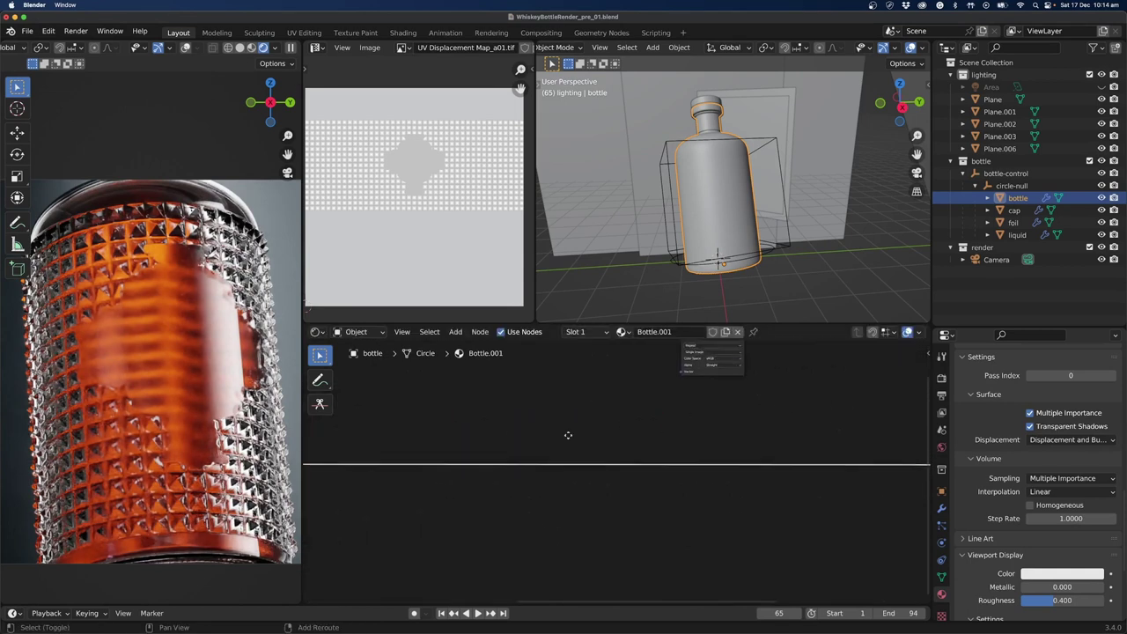
scroll(553, 440, up, 2)
scroll(688, 509, up, 2)
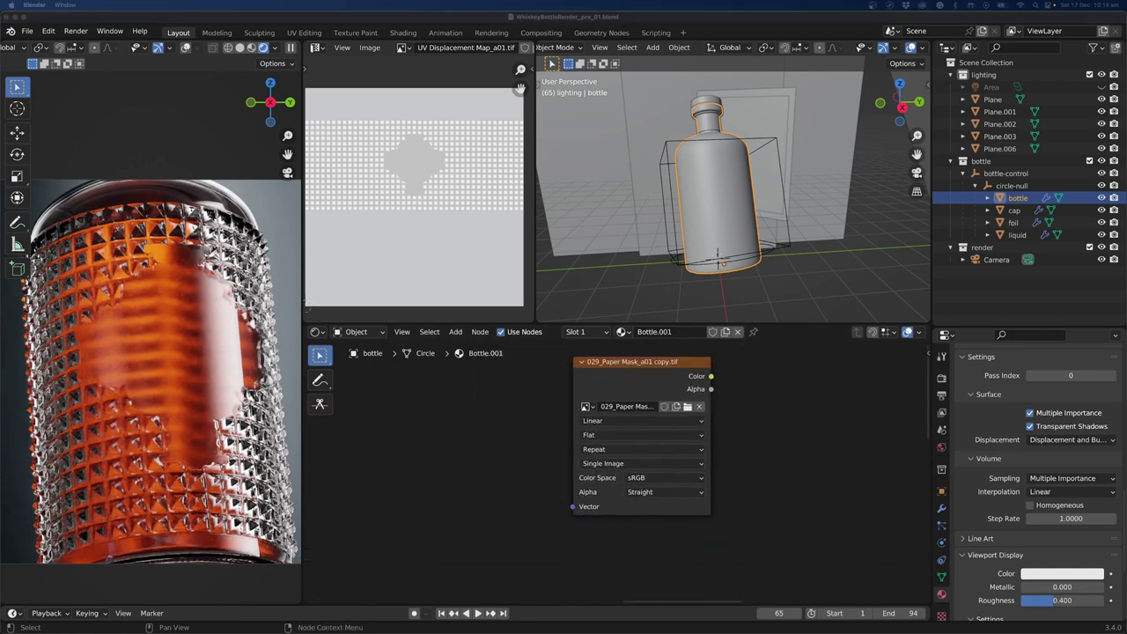
ctrl+scroll(528, 398, right, 4)
scroll(528, 397, down, 4)
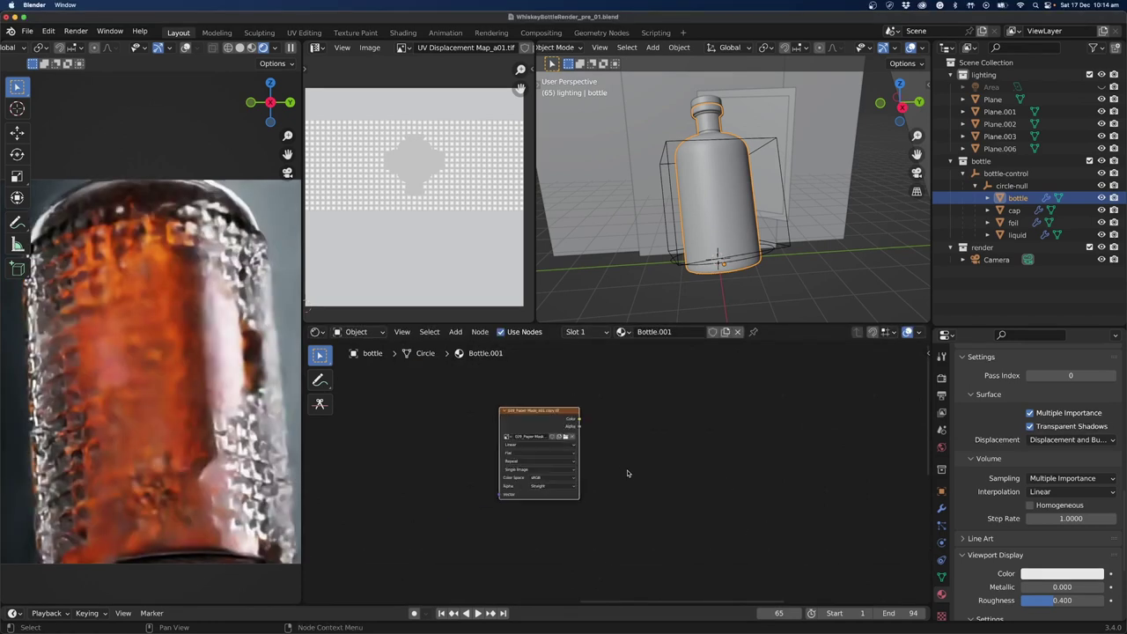
Add a Mix Shader node below the paper mask image texture.
middle_drag(641, 498, 654, 408)
key(shift+a)
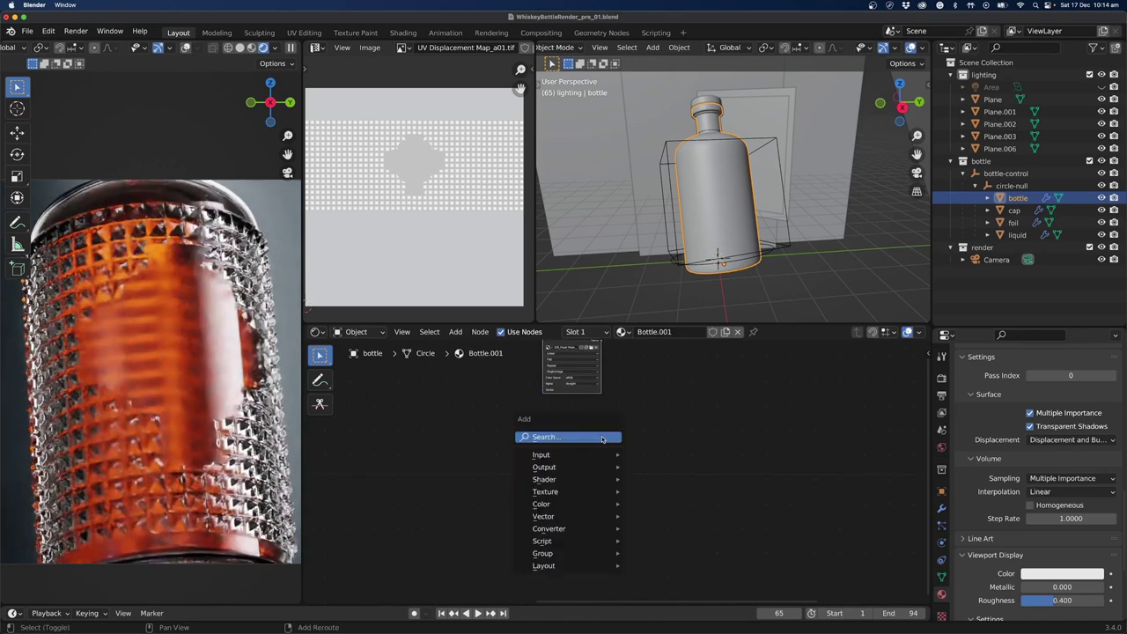
click(602, 439)
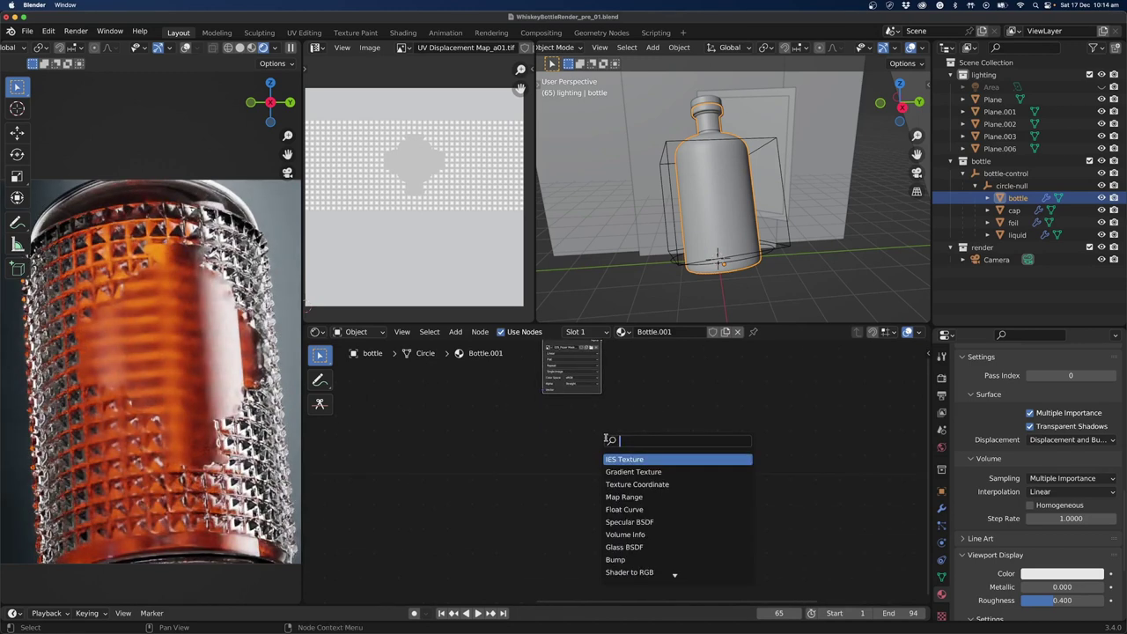
text(mix)
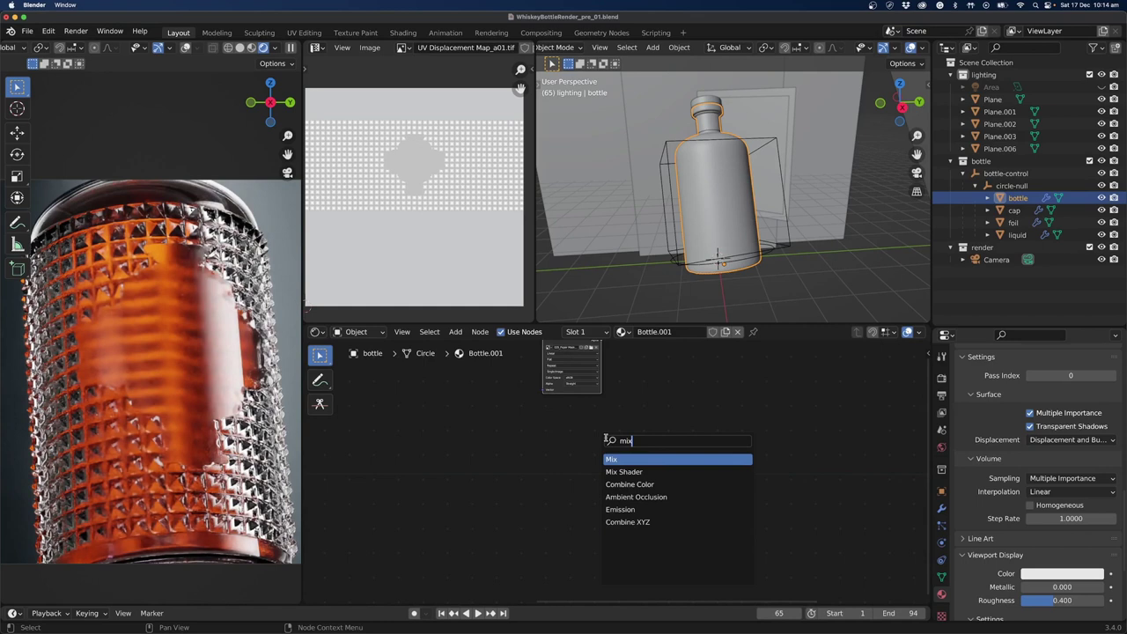
key(Down)
key(Return)
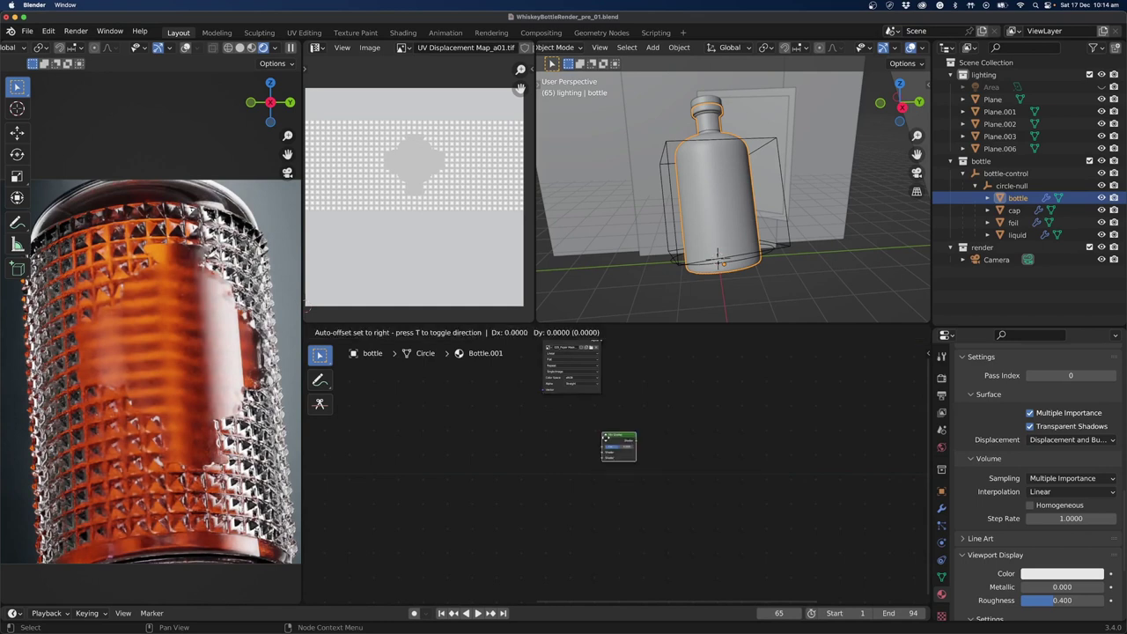
click(593, 465)
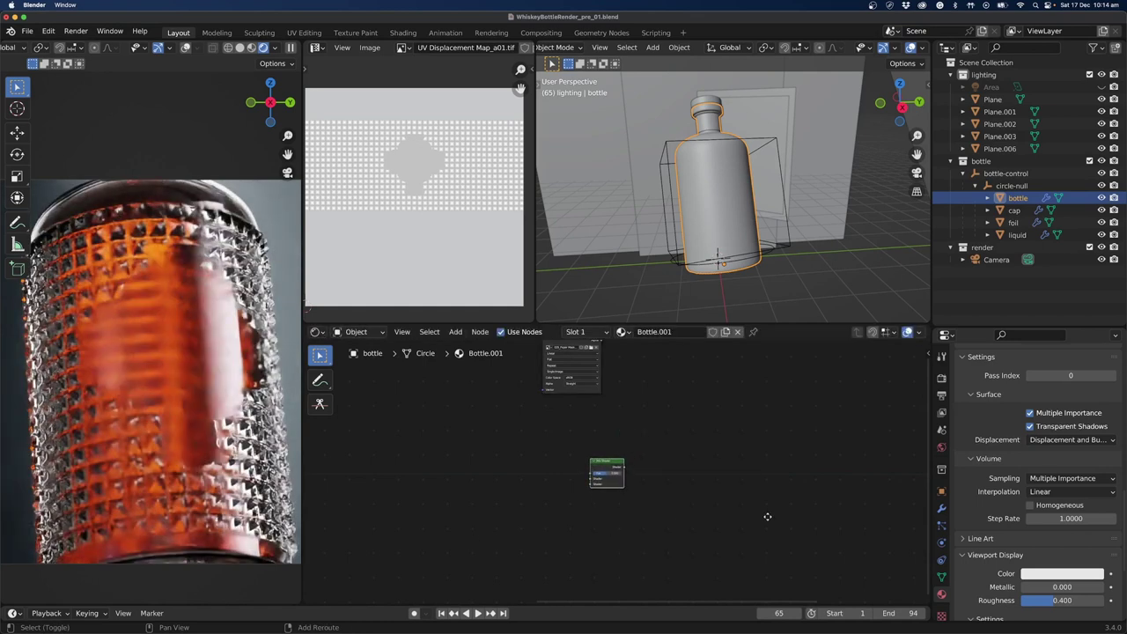
Connect the Glass BSDF to the Mix Shader's first shader input and the Mix Shader's output to the material output.
ctrl+scroll(766, 516, left, 5)
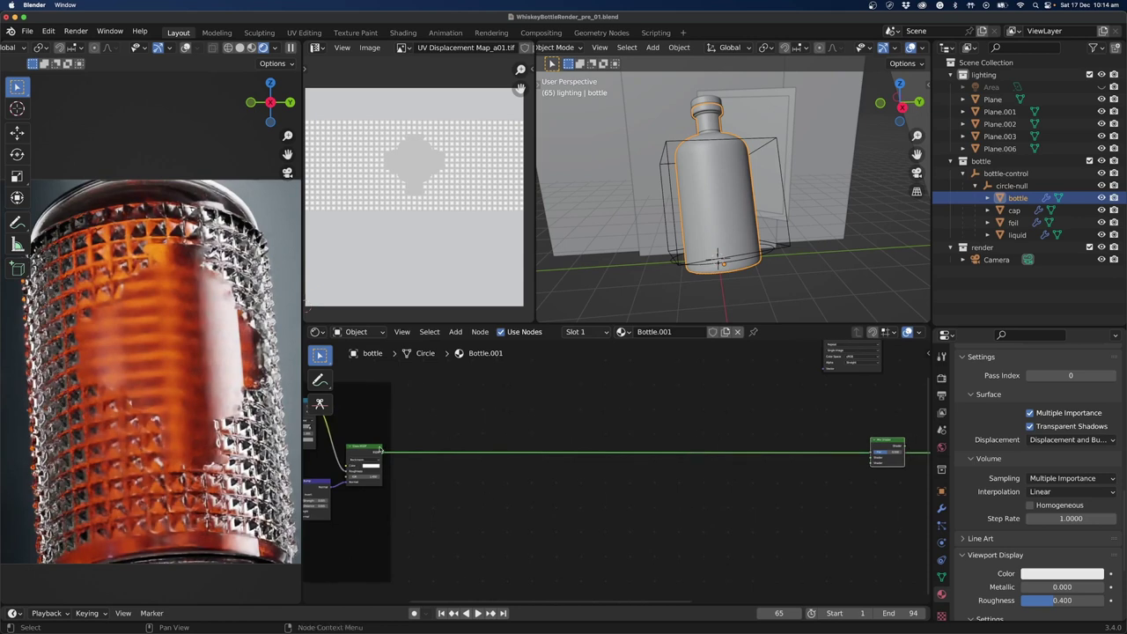
drag(383, 454, 873, 456)
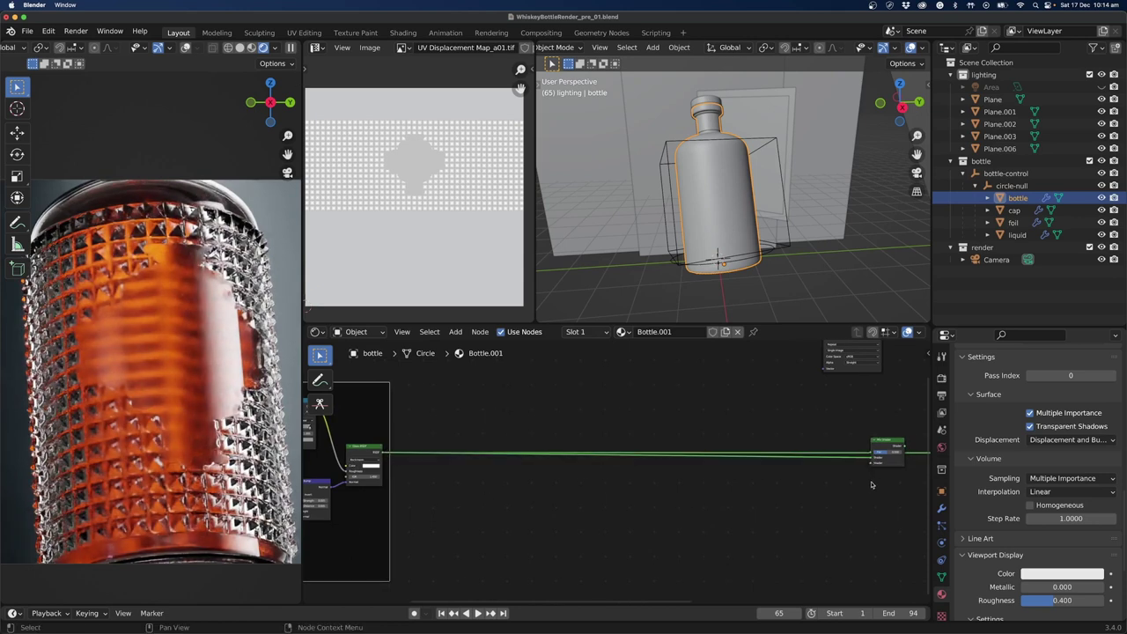
middle_drag(875, 450, 515, 490)
shift+middle_drag(595, 490, 379, 457)
drag(378, 457, 890, 464)
scroll(540, 516, left, 5)
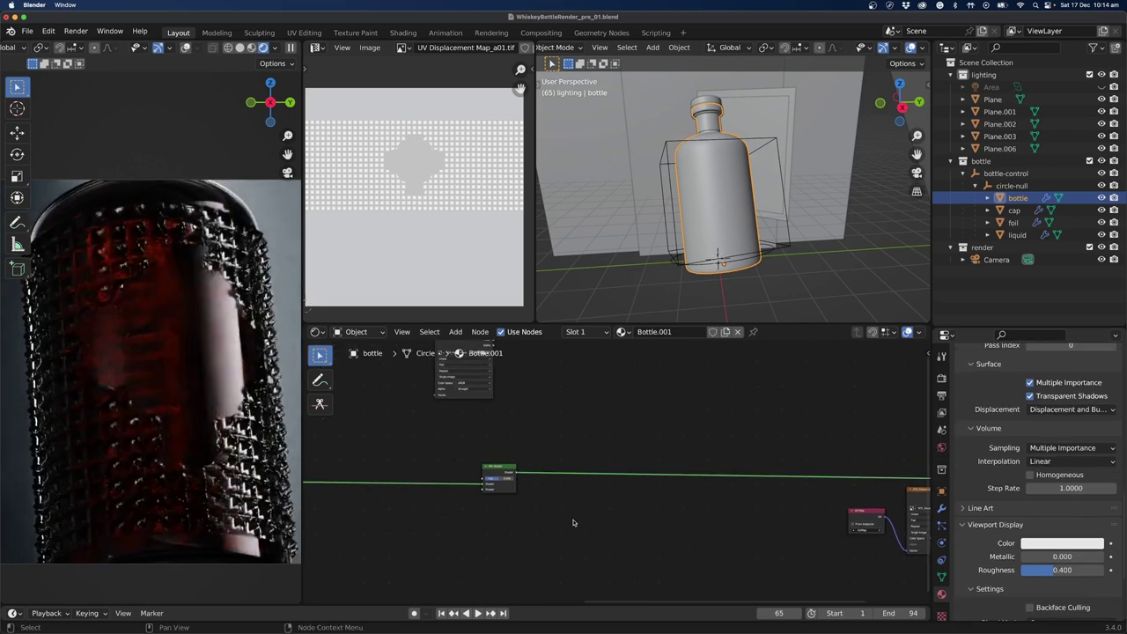
Reposition the paper mask image texture node above and to the left of the Mix Shader.
scroll(573, 522, up, 3)
middle_drag(523, 526, 728, 550)
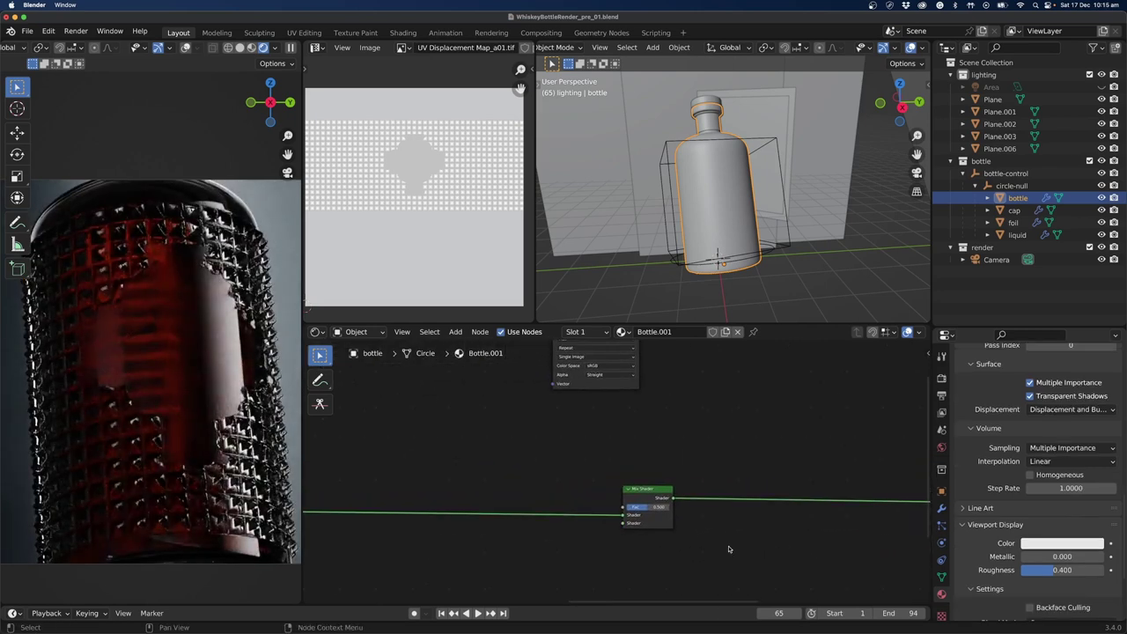
middle_drag(666, 480, 688, 515)
scroll(688, 515, up, 2)
middle_drag(726, 572, 639, 482)
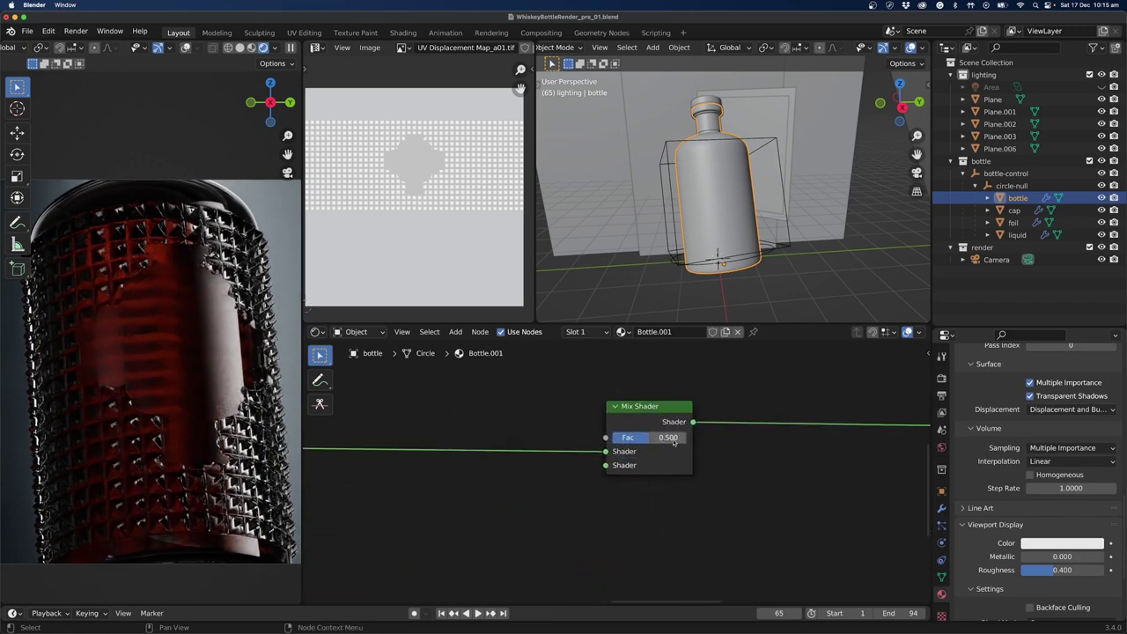
scroll(515, 490, down, 1)
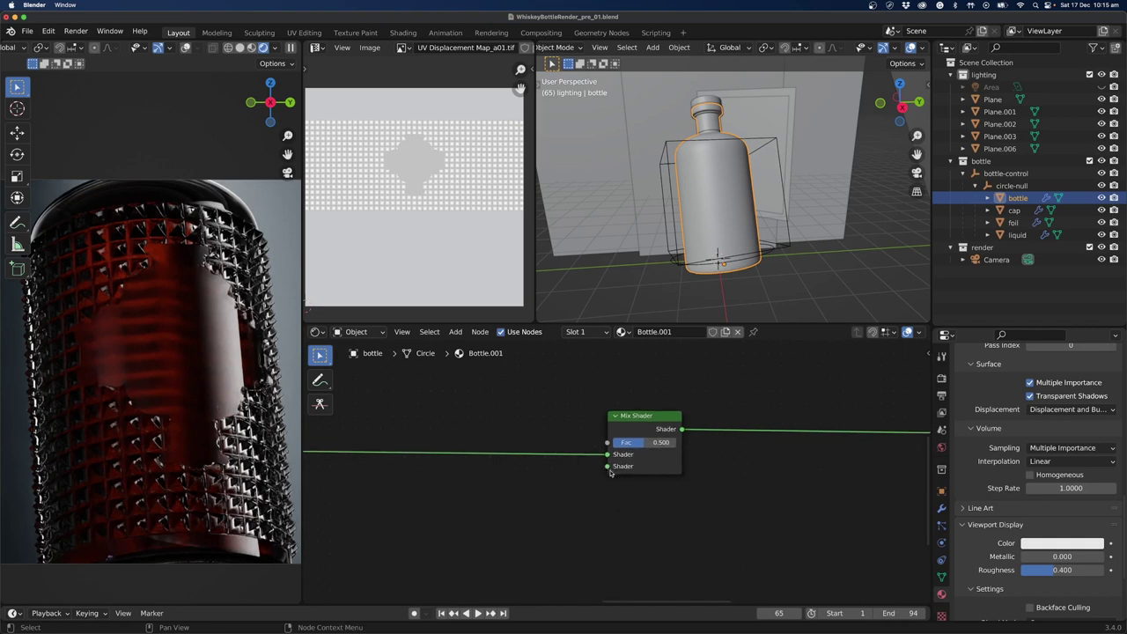
scroll(672, 490, down, 3)
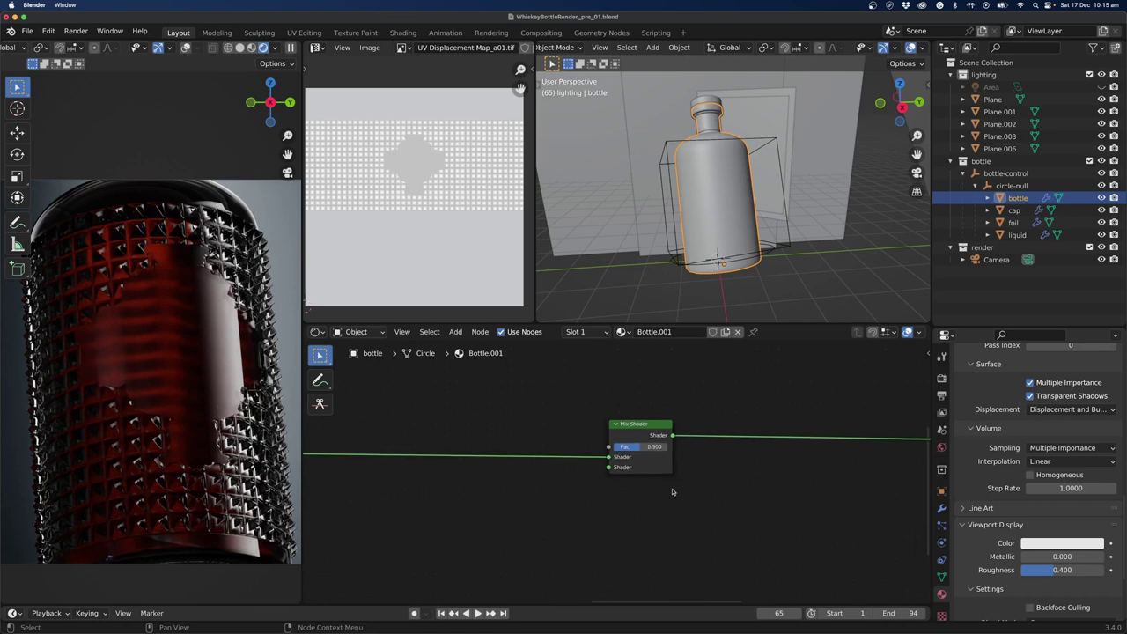
shift+middle_drag(739, 463, 702, 506)
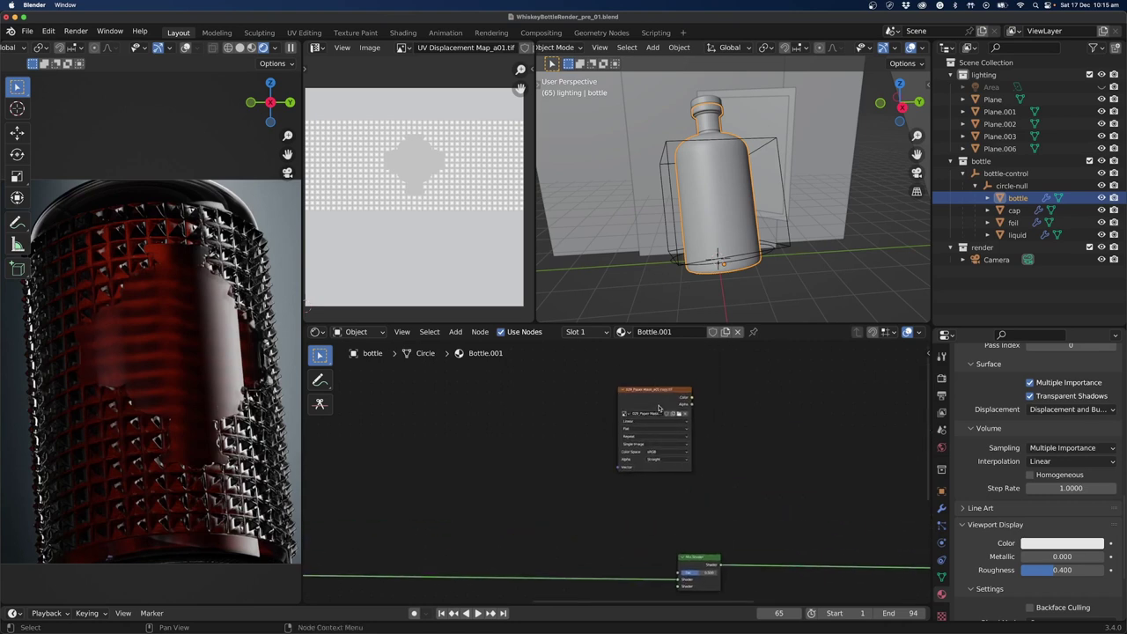
drag(655, 414, 576, 455)
middle_drag(663, 484, 625, 435)
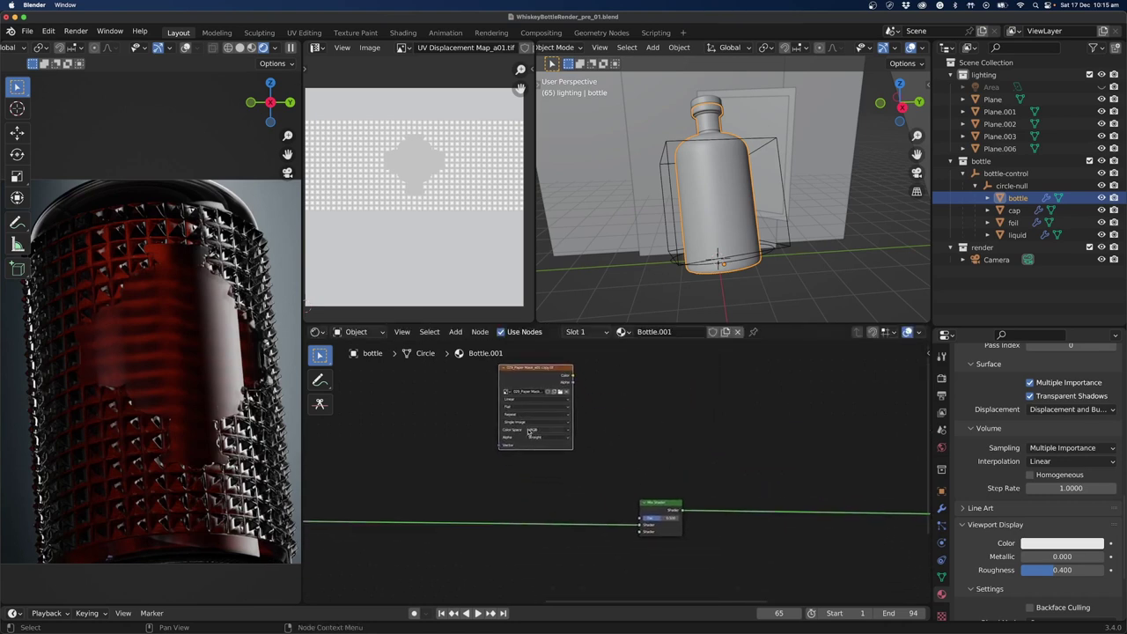
Set the paper mask image texture's color space to Non-Color.
scroll(517, 431, up, 3)
shift+middle_drag(517, 432, 621, 449)
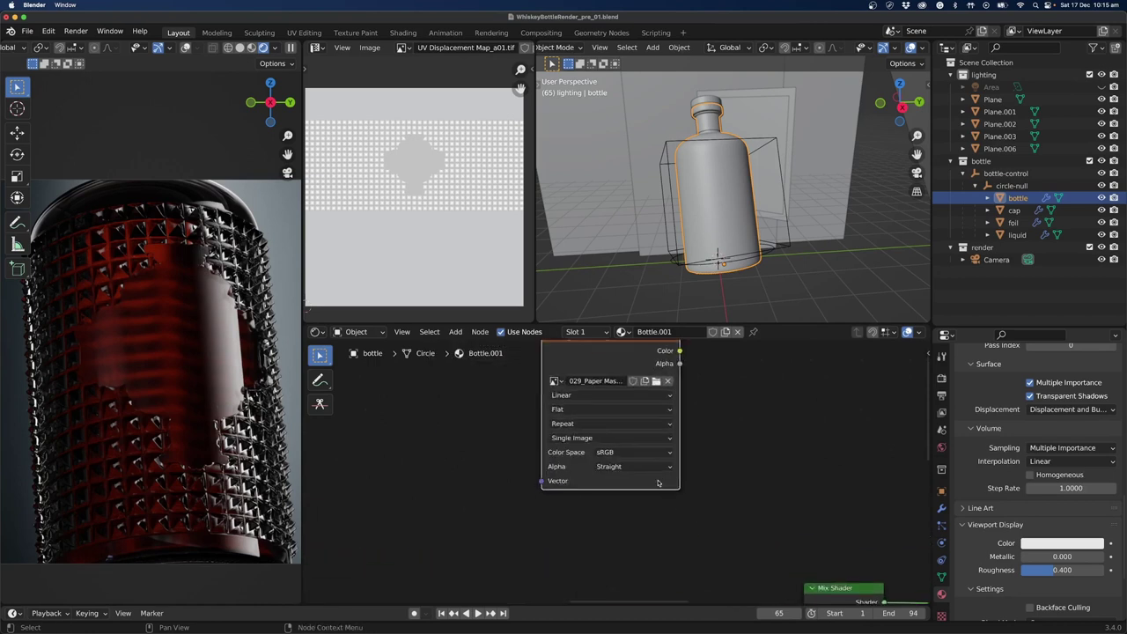
scroll(627, 452, up, 1)
click(626, 446)
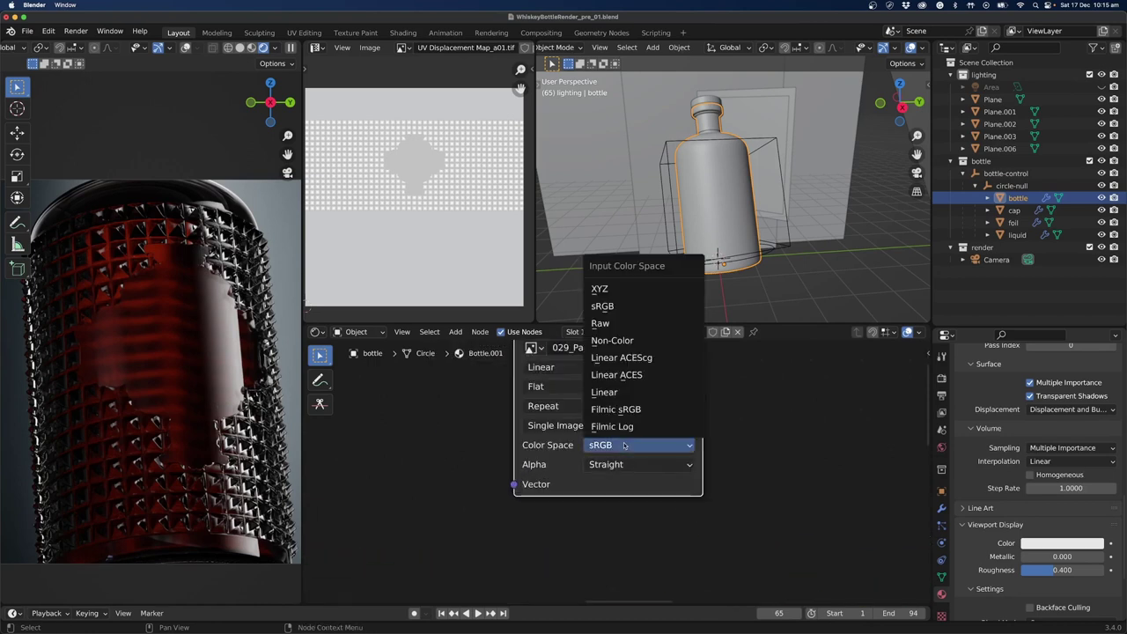
click(612, 340)
scroll(645, 536, down, 2)
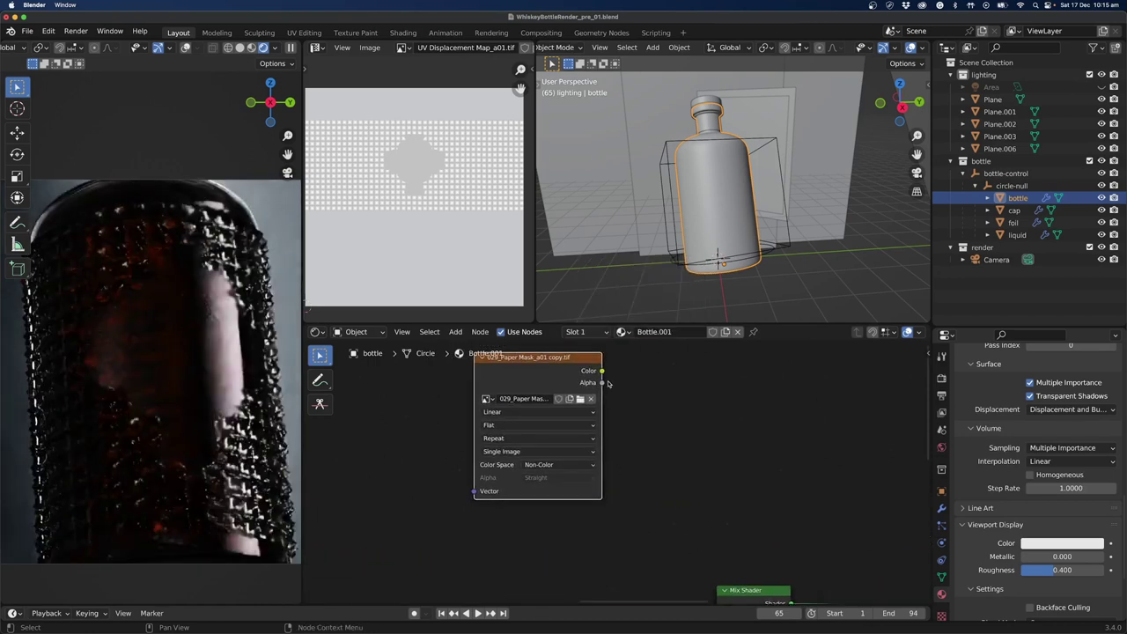
Connect the paper mask's Color to the Mix Shader's Fac and move the glass shader link to its second shader input.
middle_drag(637, 440, 575, 417)
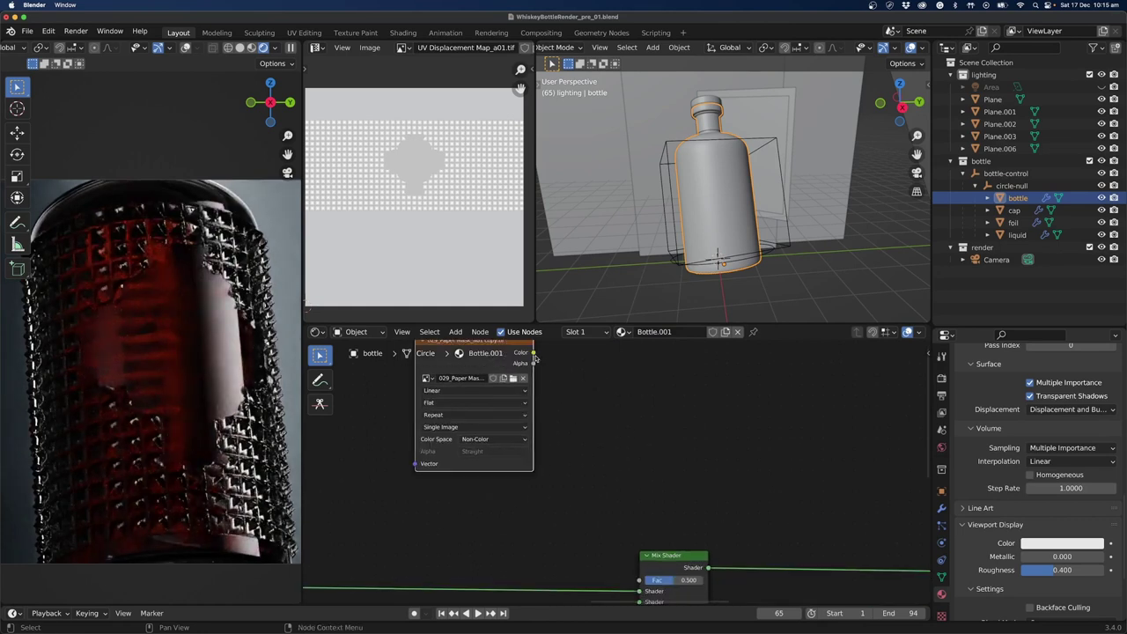
drag(533, 352, 616, 552)
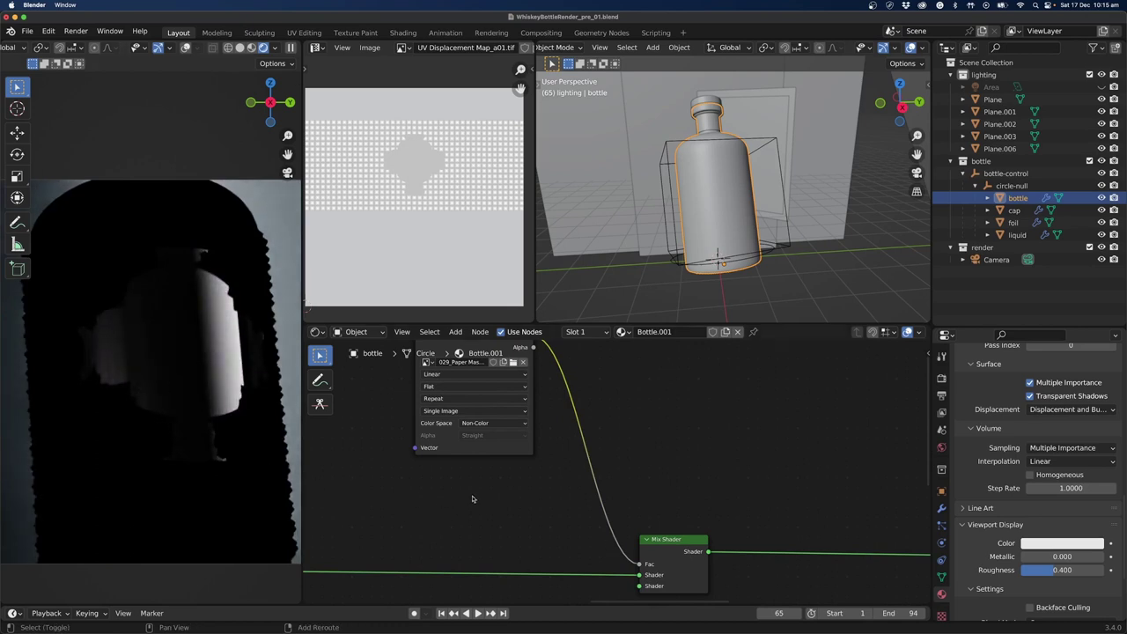
middle_drag(476, 498, 451, 411)
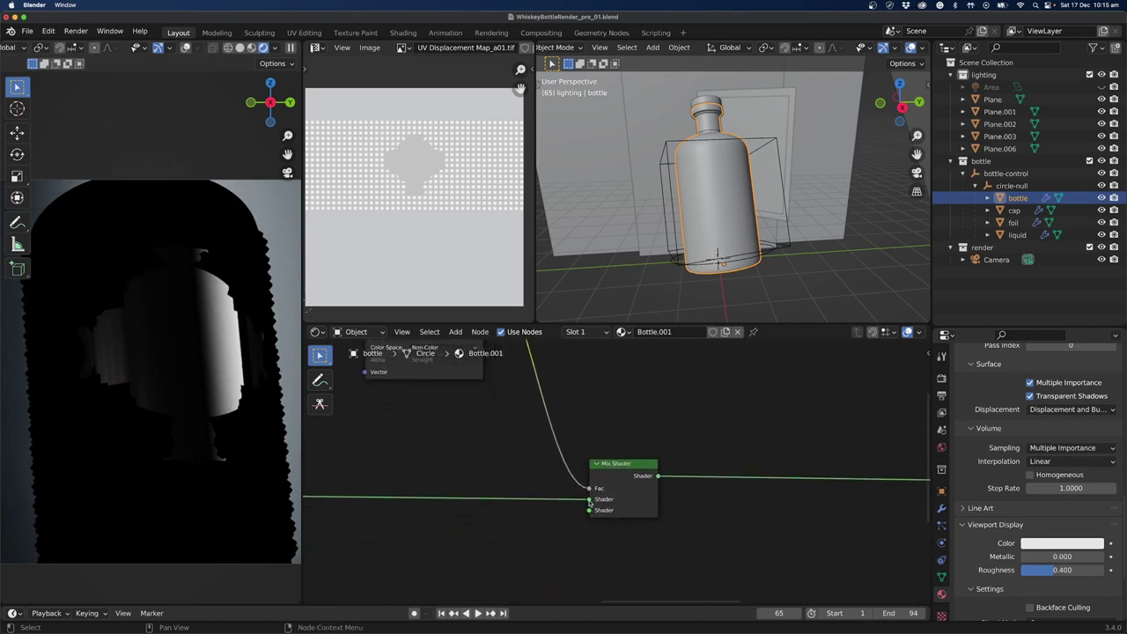
drag(587, 499, 587, 518)
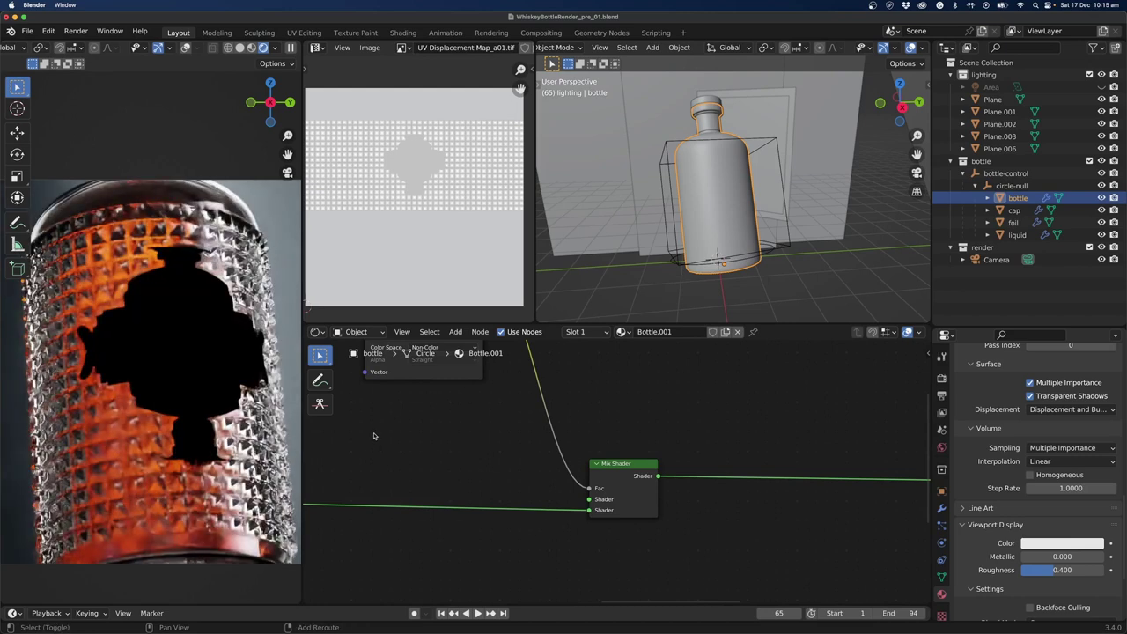
Add a UV Map node to the left of the paper mask image texture.
middle_drag(373, 435, 574, 466)
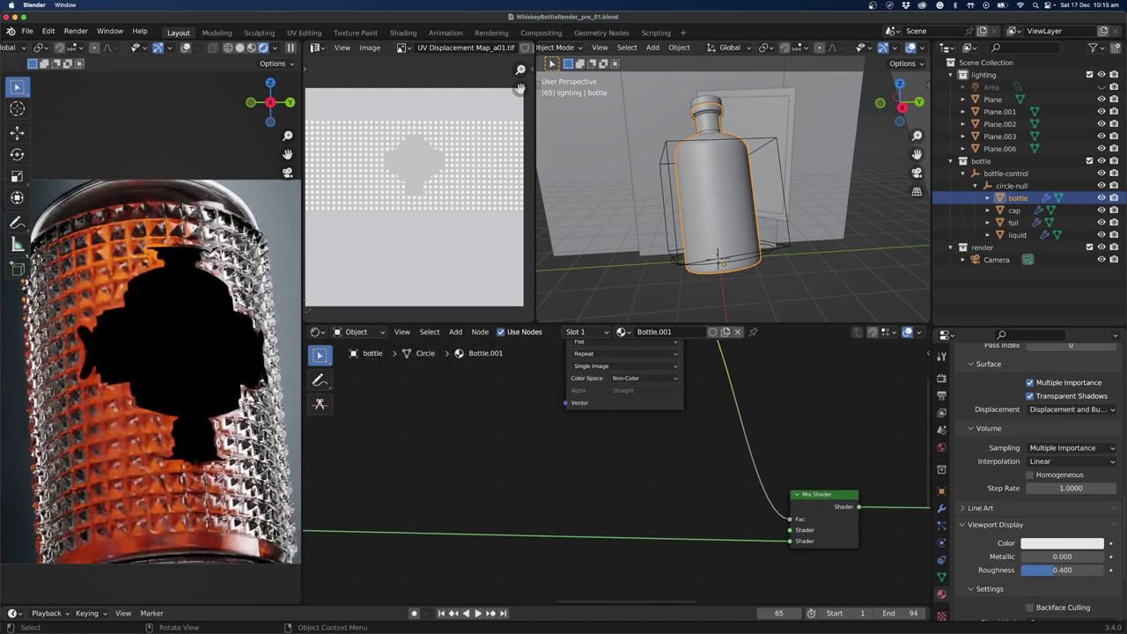
middle_drag(599, 458, 557, 522)
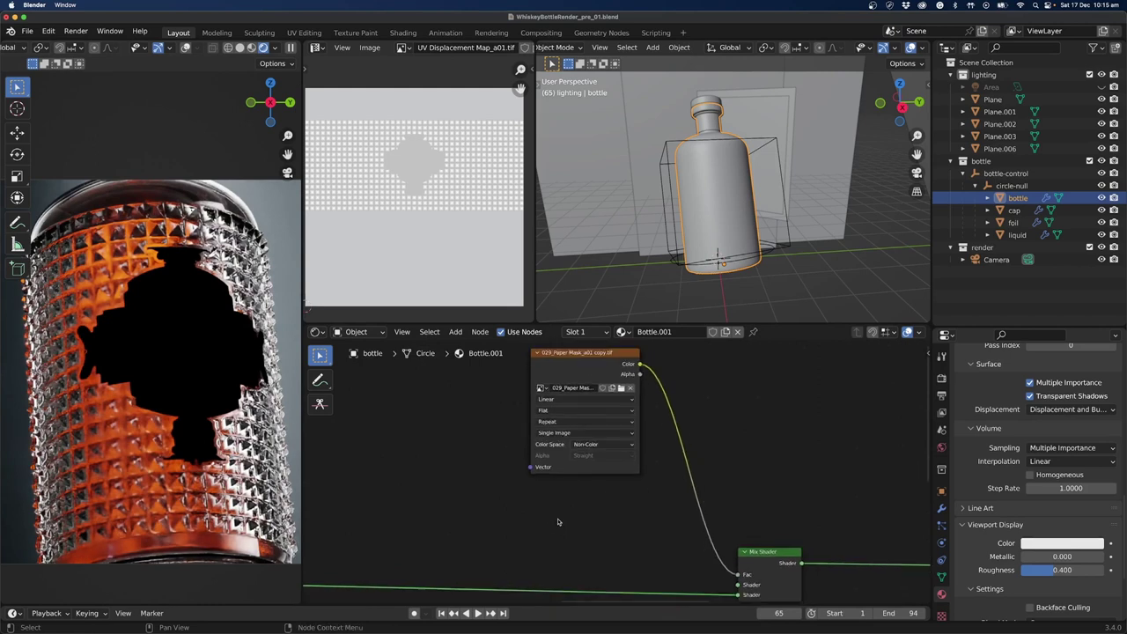
scroll(557, 522, down, 2)
scroll(545, 486, up, 4)
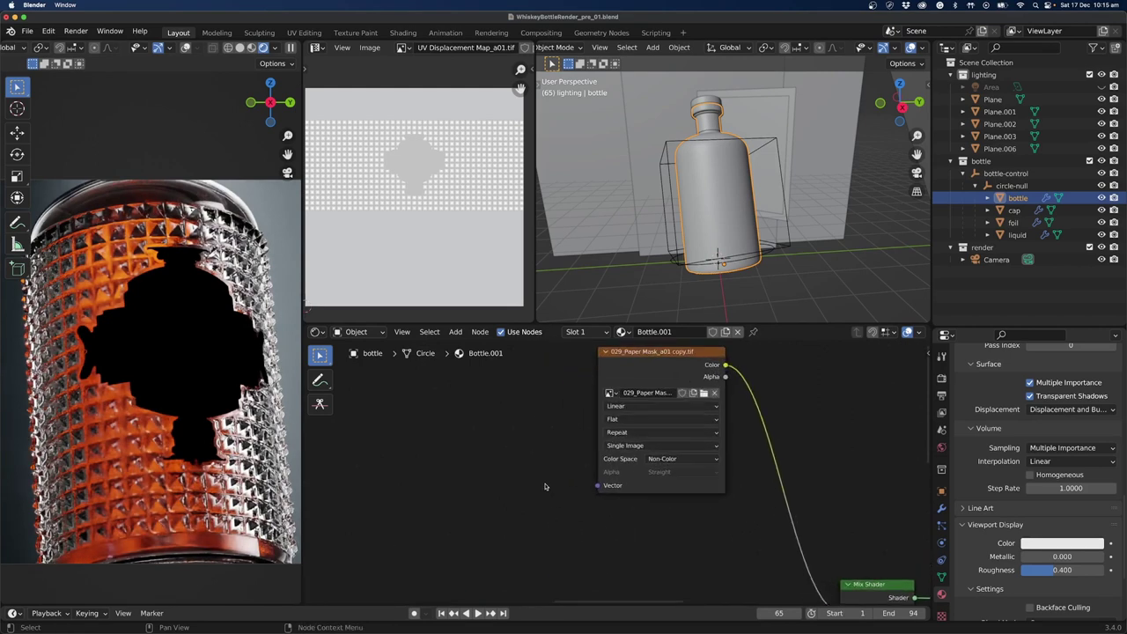
key(shift+a)
click(490, 458)
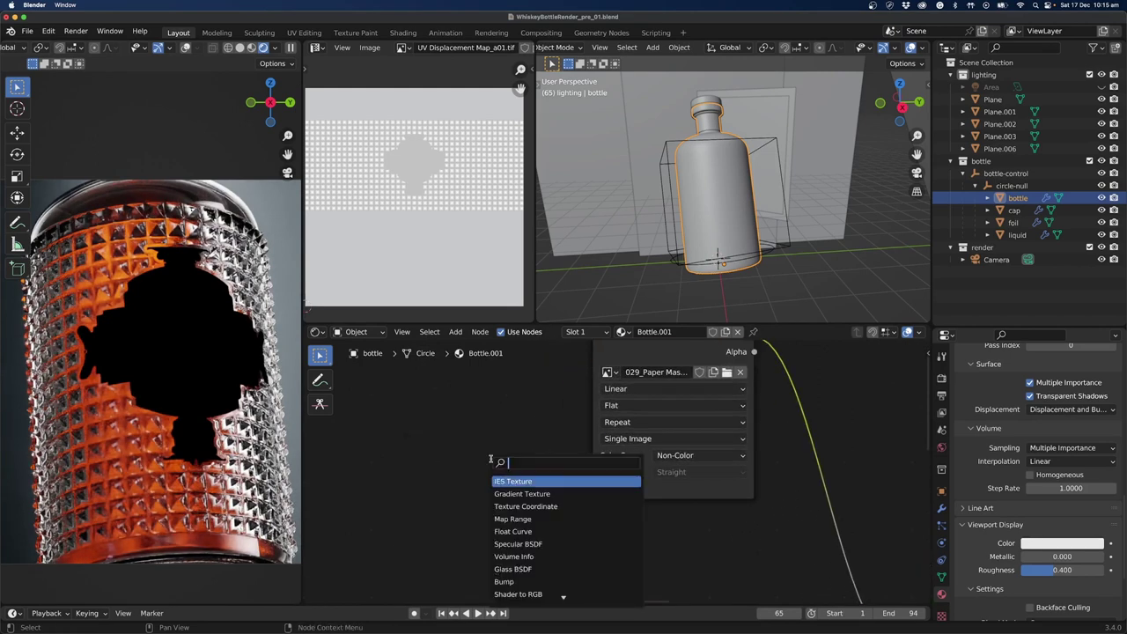
text(uv map)
key(Return)
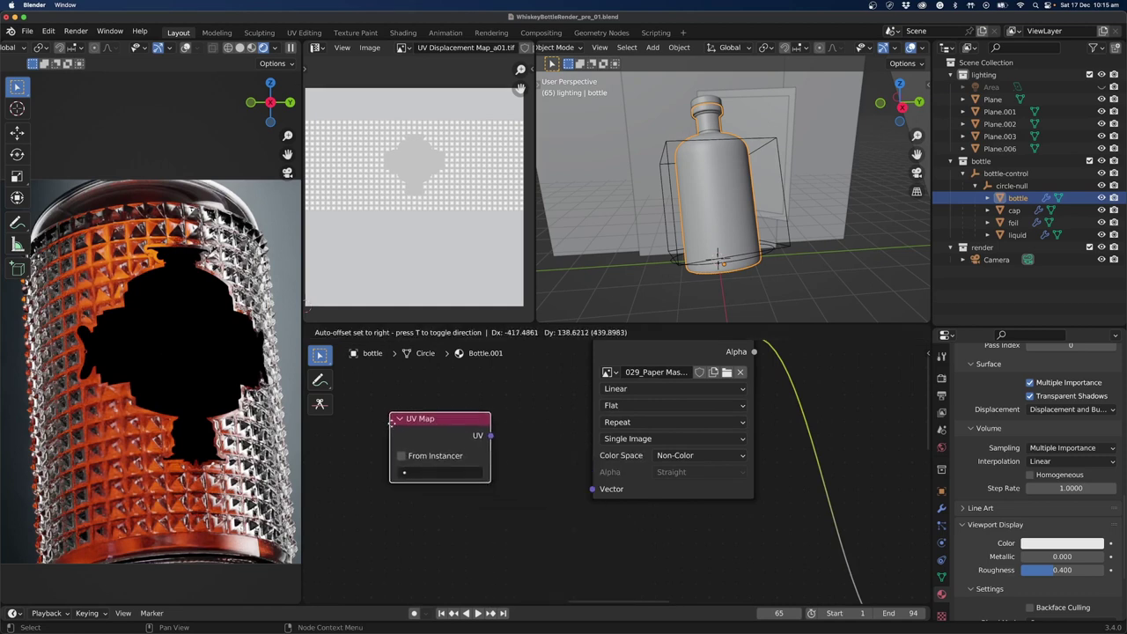
click(417, 423)
Set the UV Map node to UVMap and connect its UV output to the paper mask texture's Vector input.
click(458, 482)
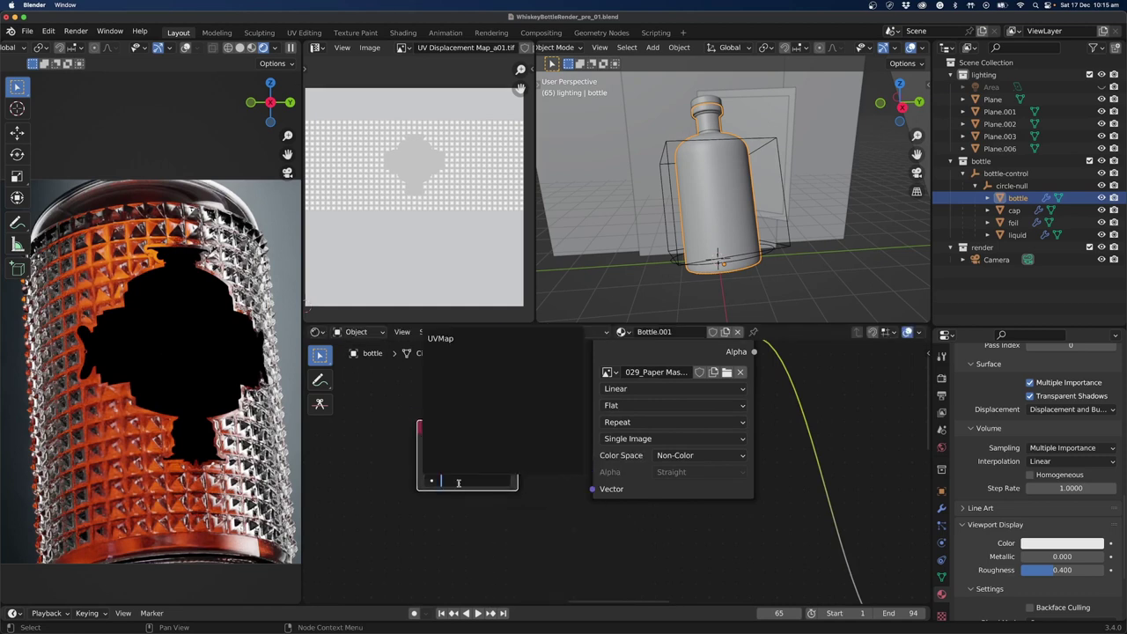
click(440, 338)
drag(519, 443, 588, 489)
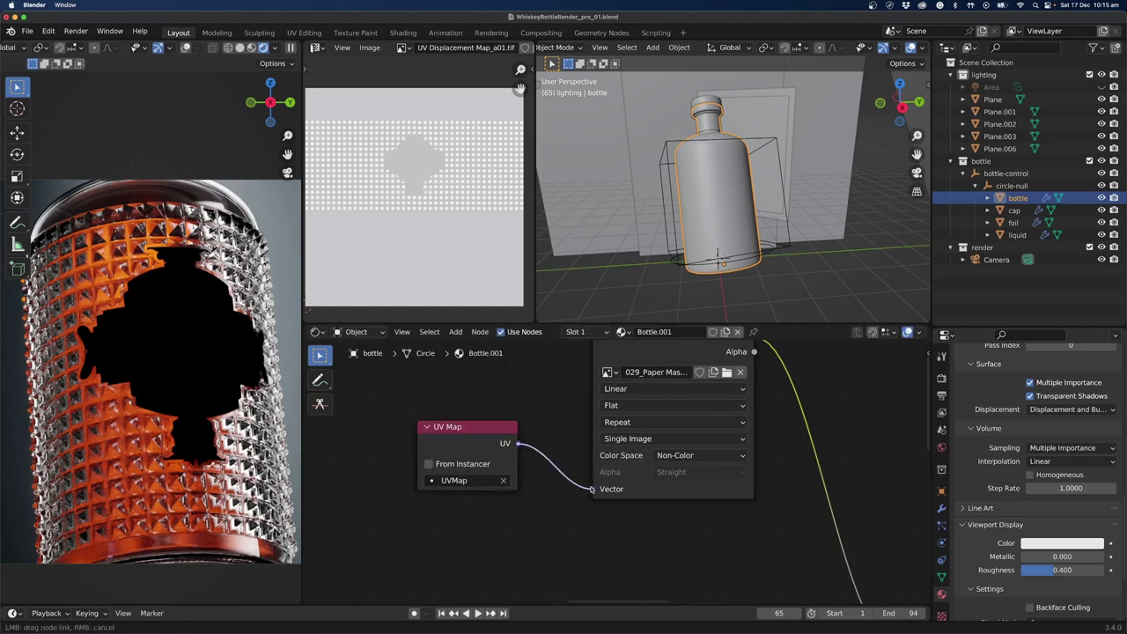
scroll(572, 524, down, 3)
middle_drag(687, 538, 692, 443)
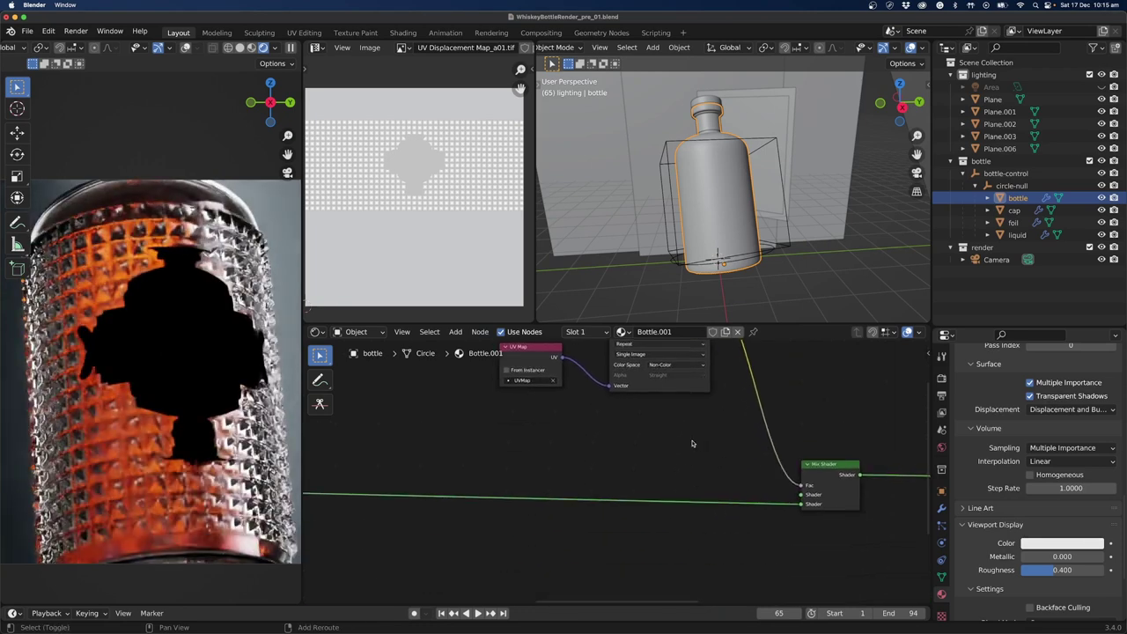
middle_drag(687, 522, 676, 378)
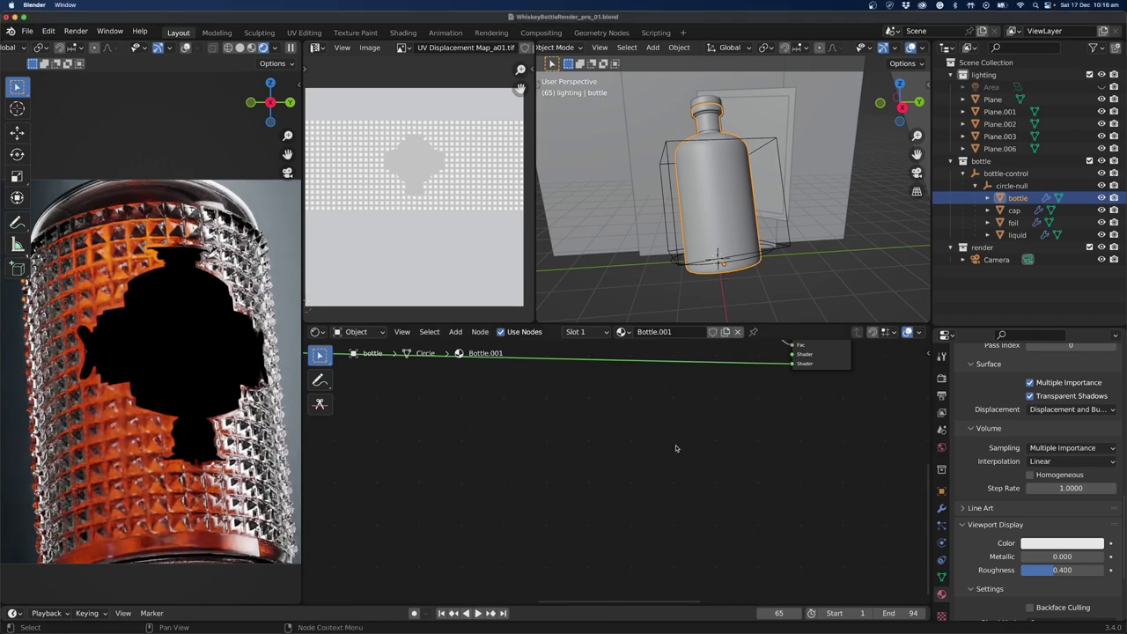
Add a Principled BSDF node below the Mix Shader and connect its BSDF output to the Mix Shader's first shader input.
key(shift+a)
click(629, 445)
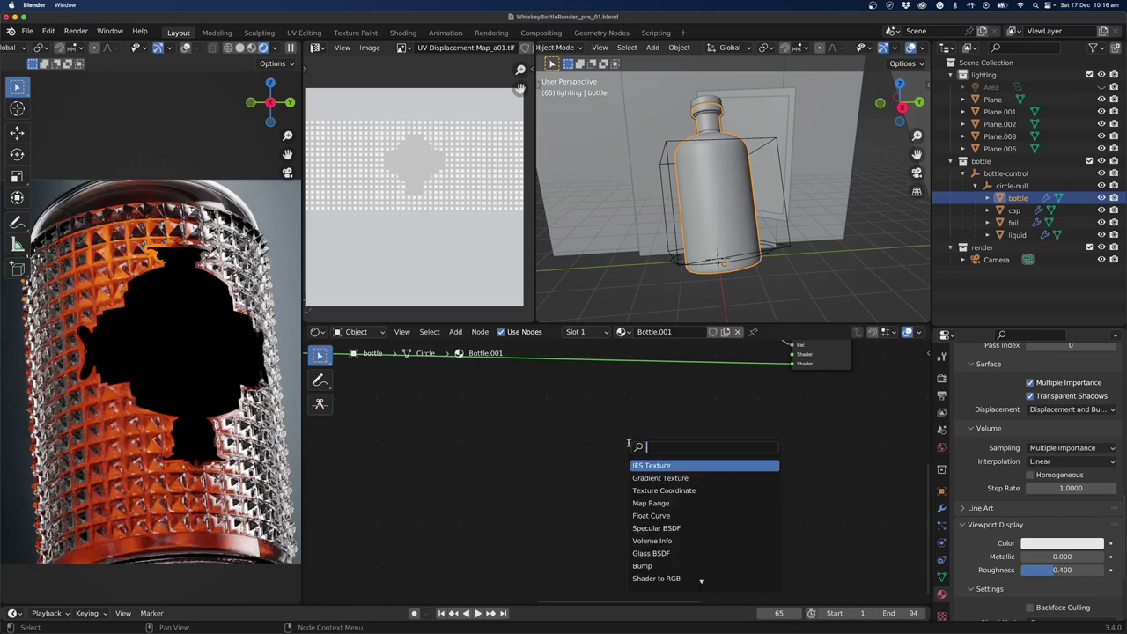
text(pr)
key(Return)
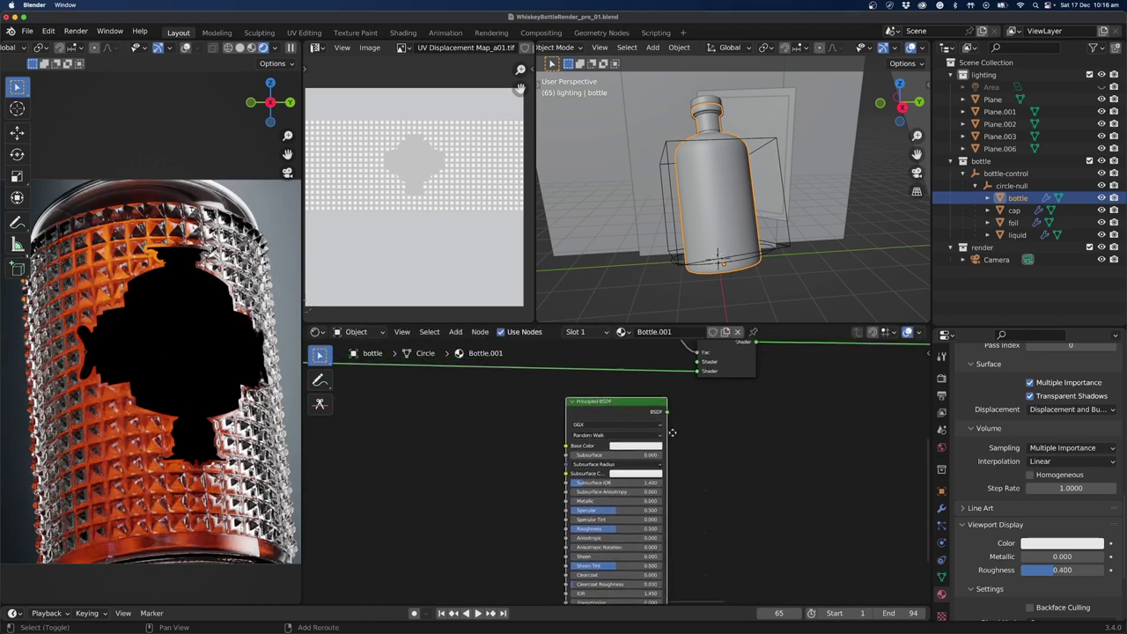
click(582, 422)
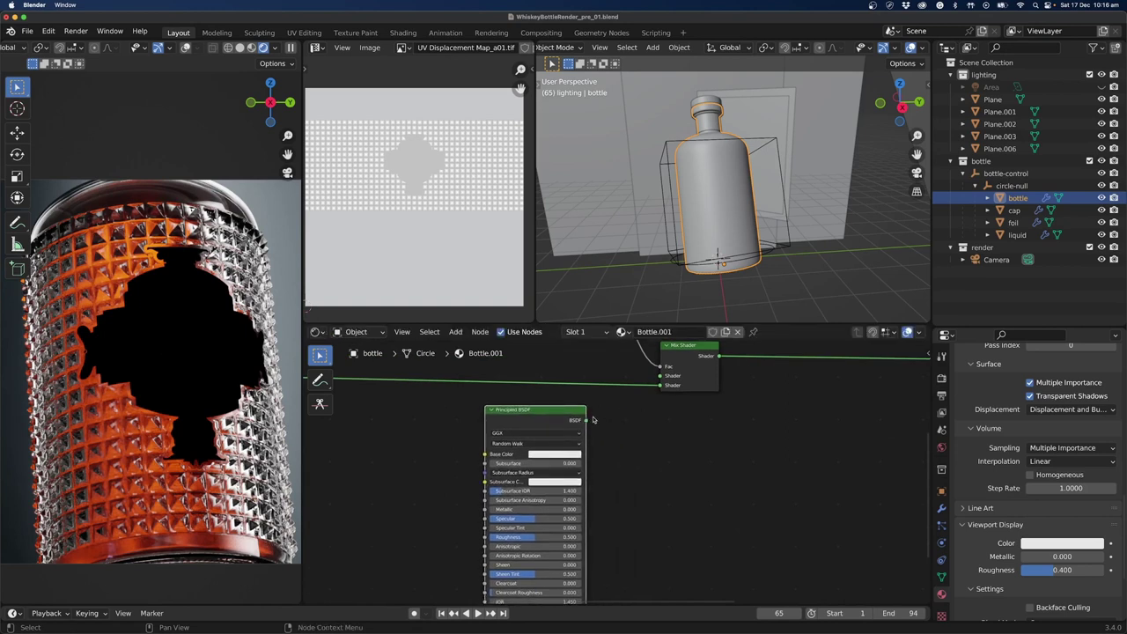
drag(586, 422, 662, 380)
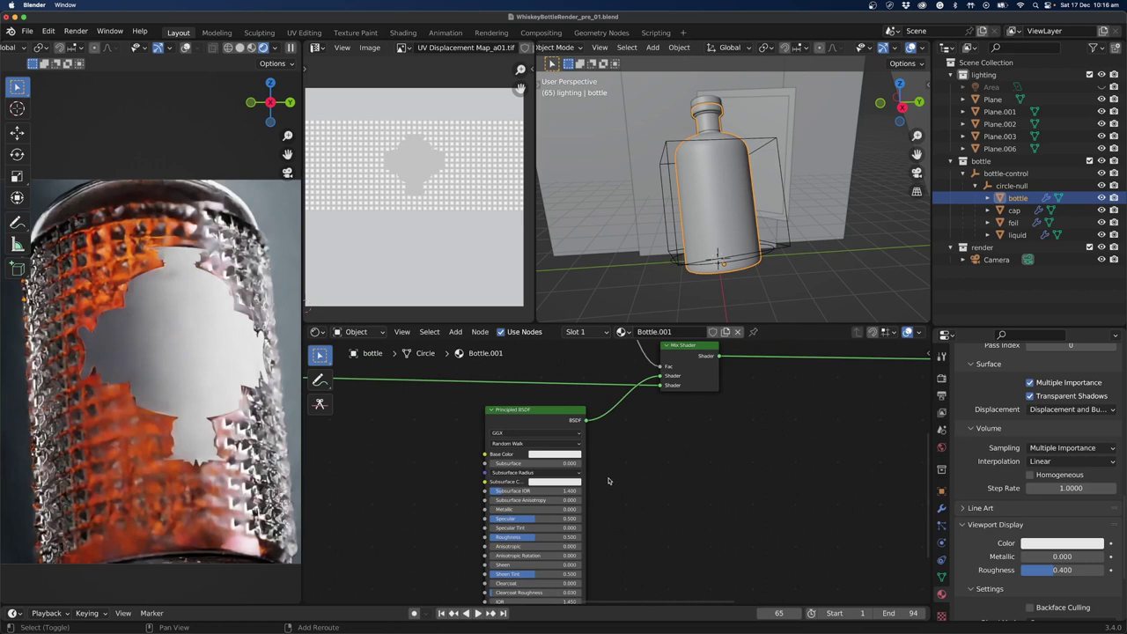
Bring Paper Texture.jpeg in as an image texture beside the Principled BSDF and set its color space to Non-Color.
middle_drag(607, 481, 782, 473)
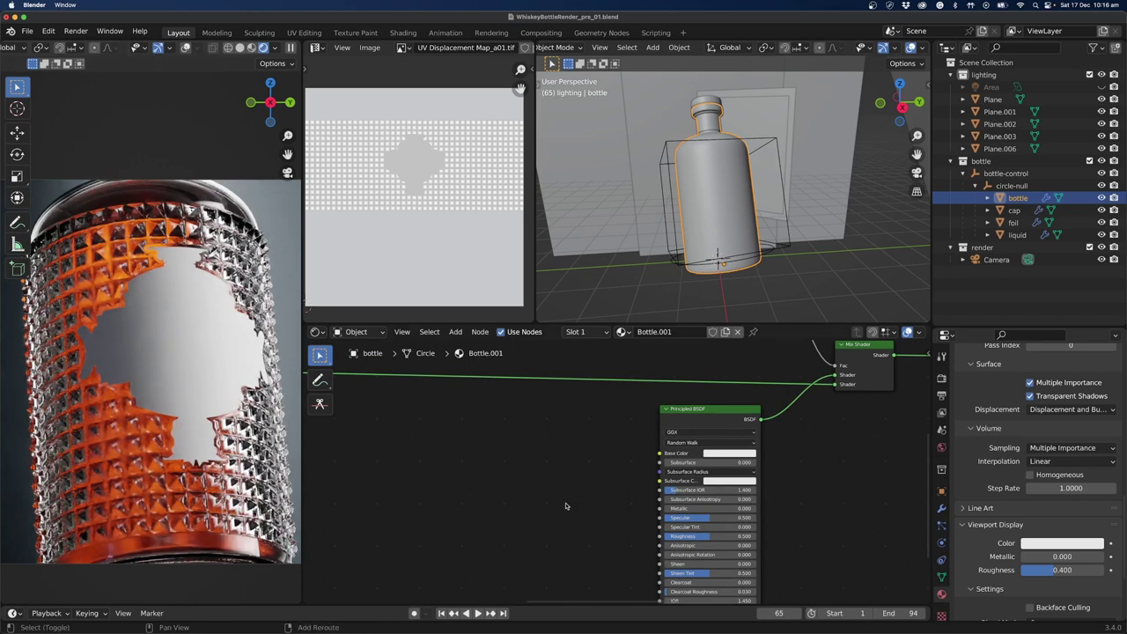
middle_drag(566, 502, 571, 494)
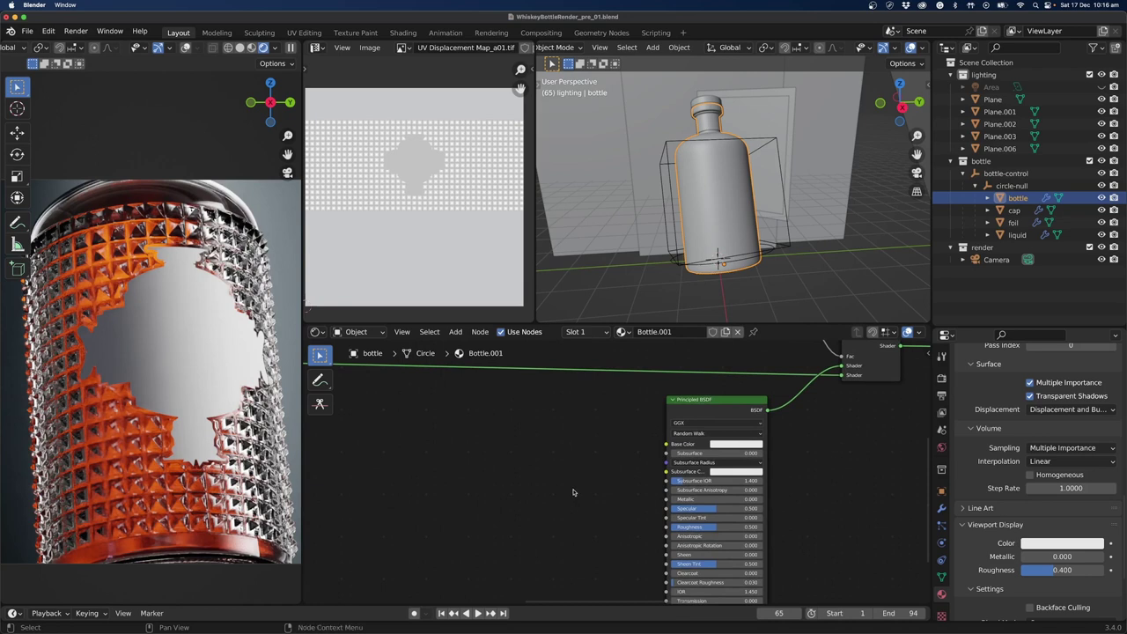
middle_drag(605, 512, 604, 452)
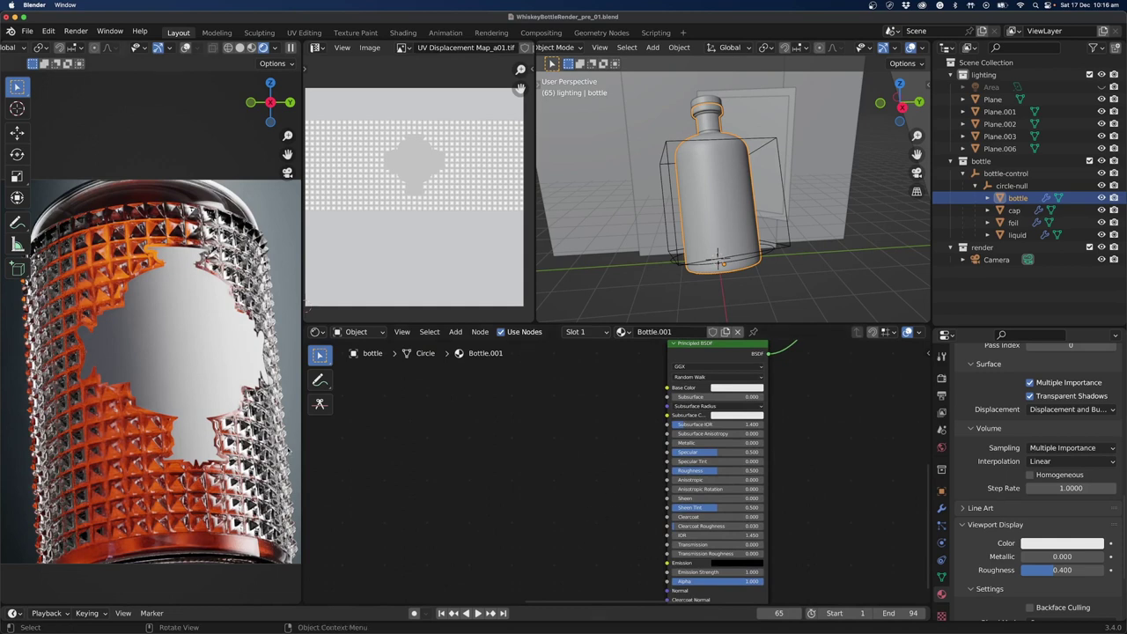
middle_drag(573, 517, 599, 462)
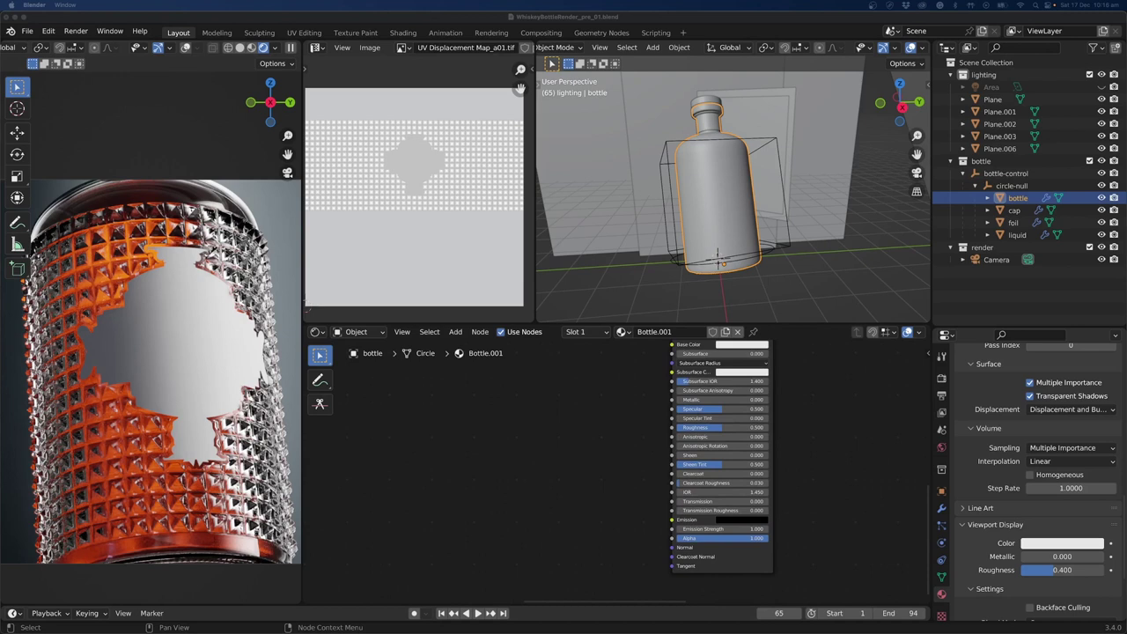
drag(484, 499, 428, 476)
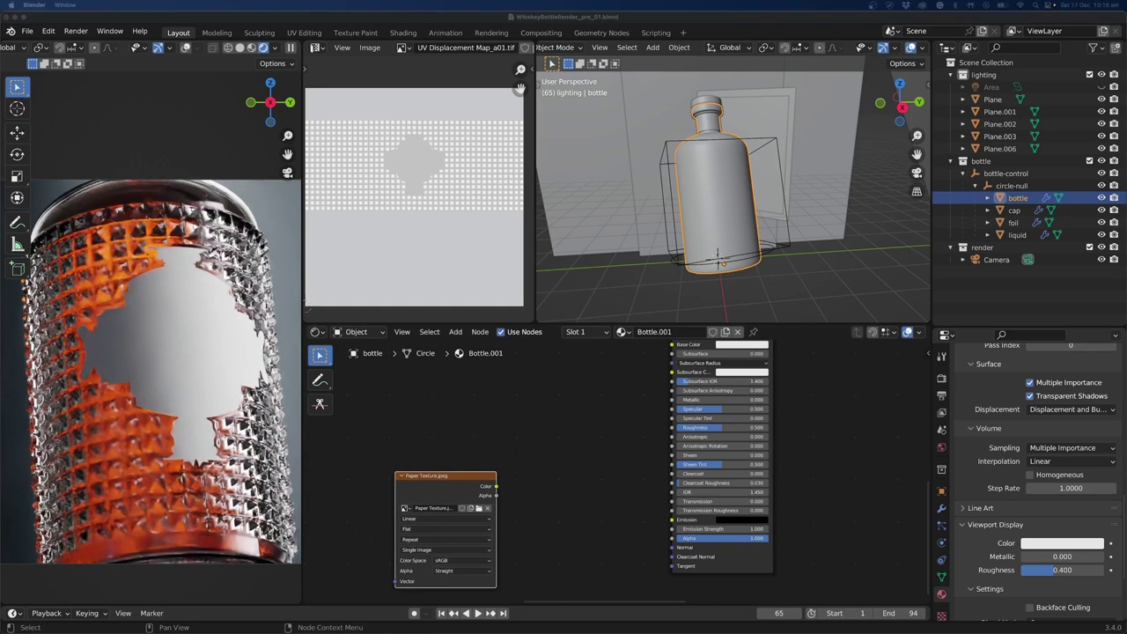
middle_drag(547, 479, 573, 432)
click(473, 518)
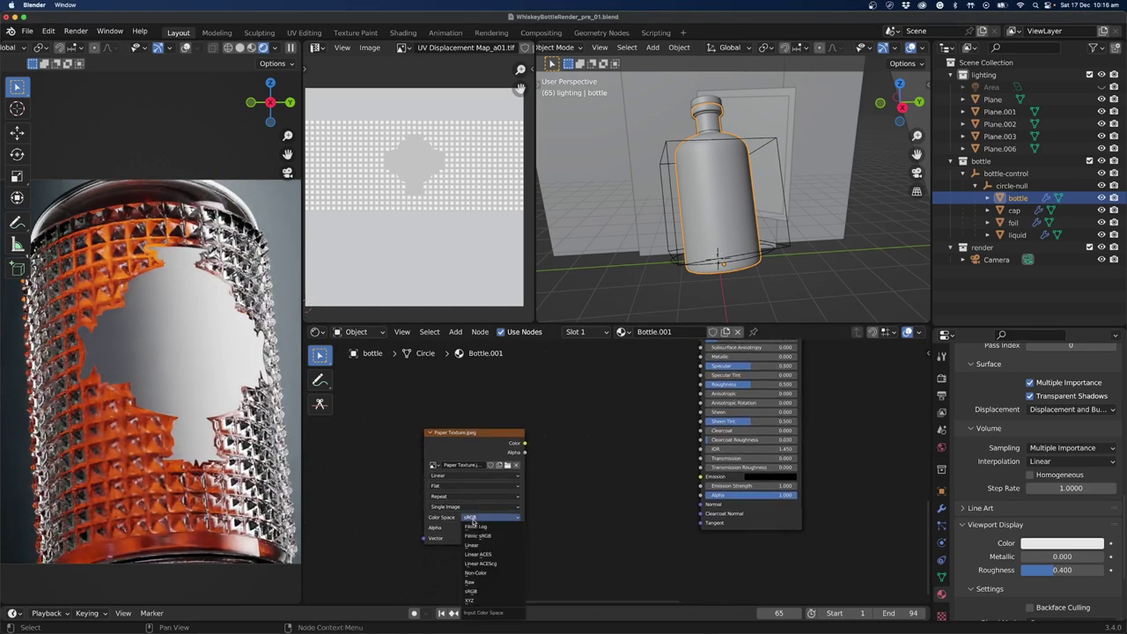
click(486, 572)
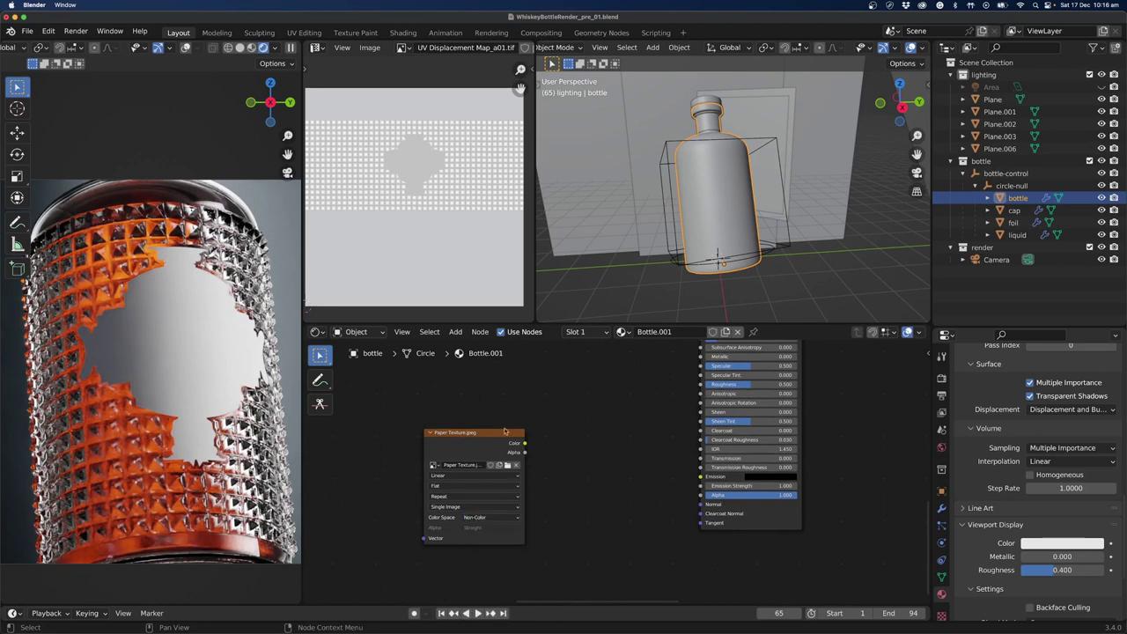
drag(474, 435, 478, 440)
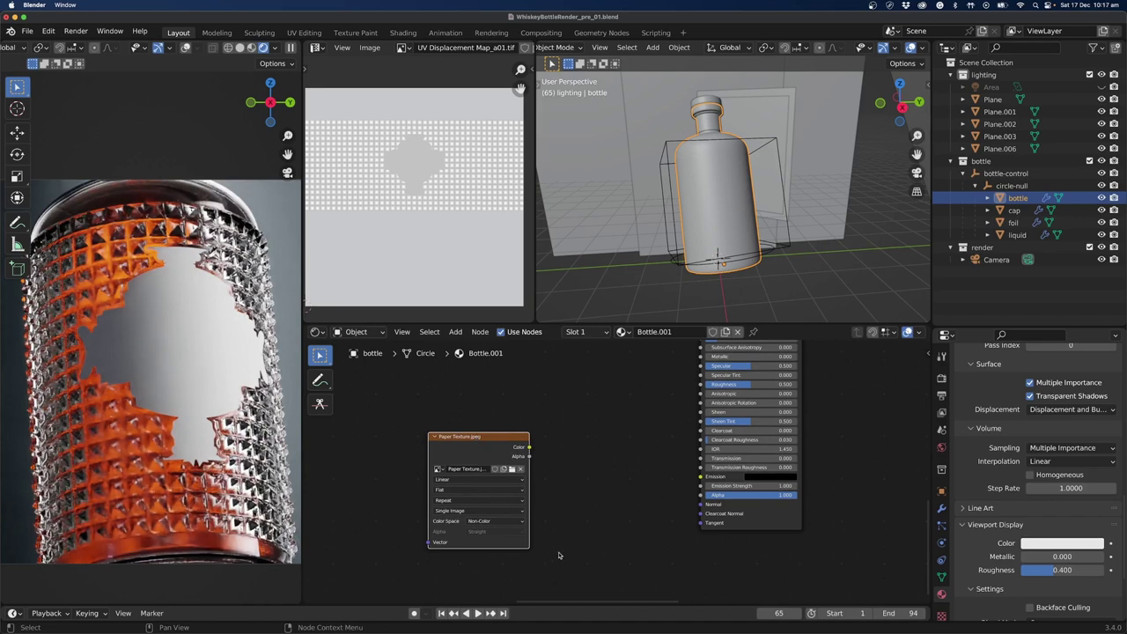
Add a Bump node, linking the Paper Texture's Color to its Height and its Normal output to the Principled BSDF's Normal.
scroll(579, 526, up, 1)
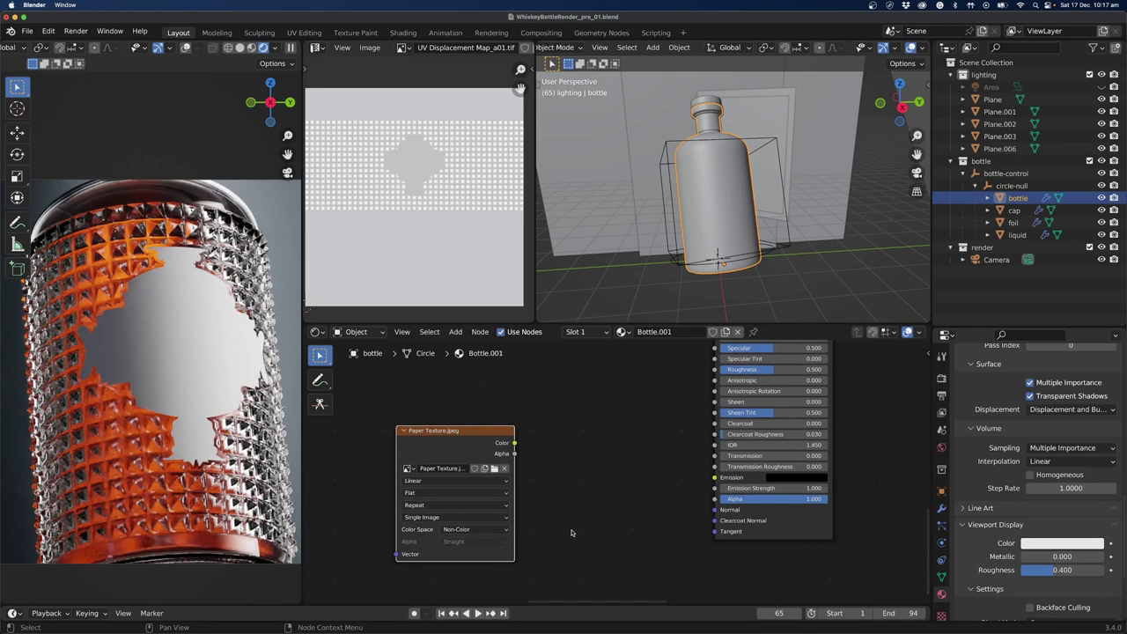
drag(477, 437, 446, 441)
key(shift+a)
text(bump)
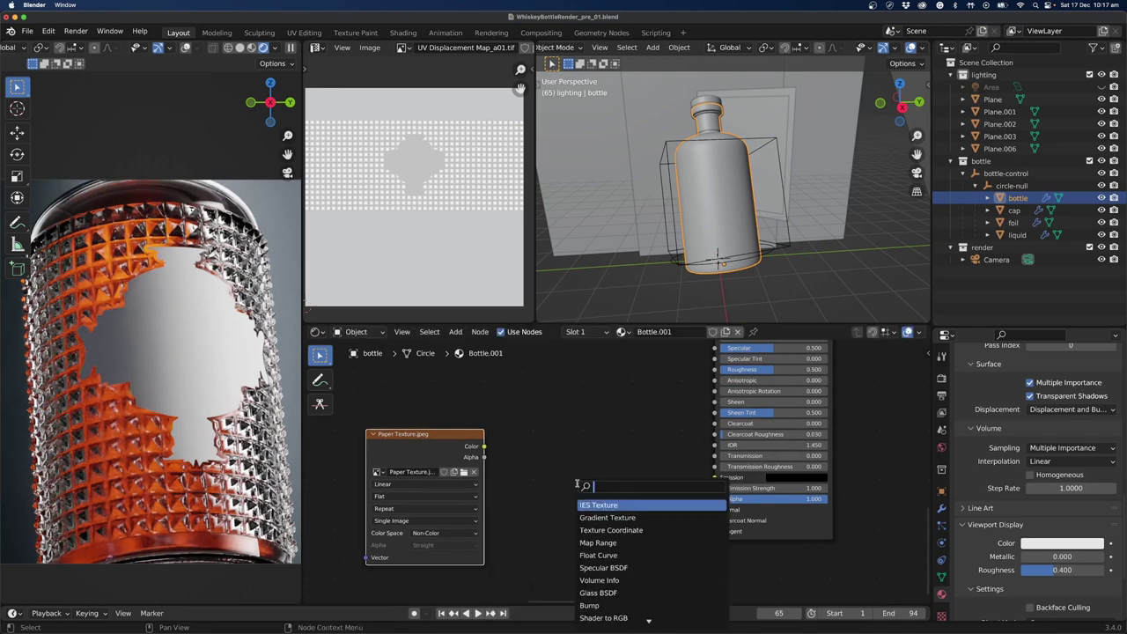
key(Return)
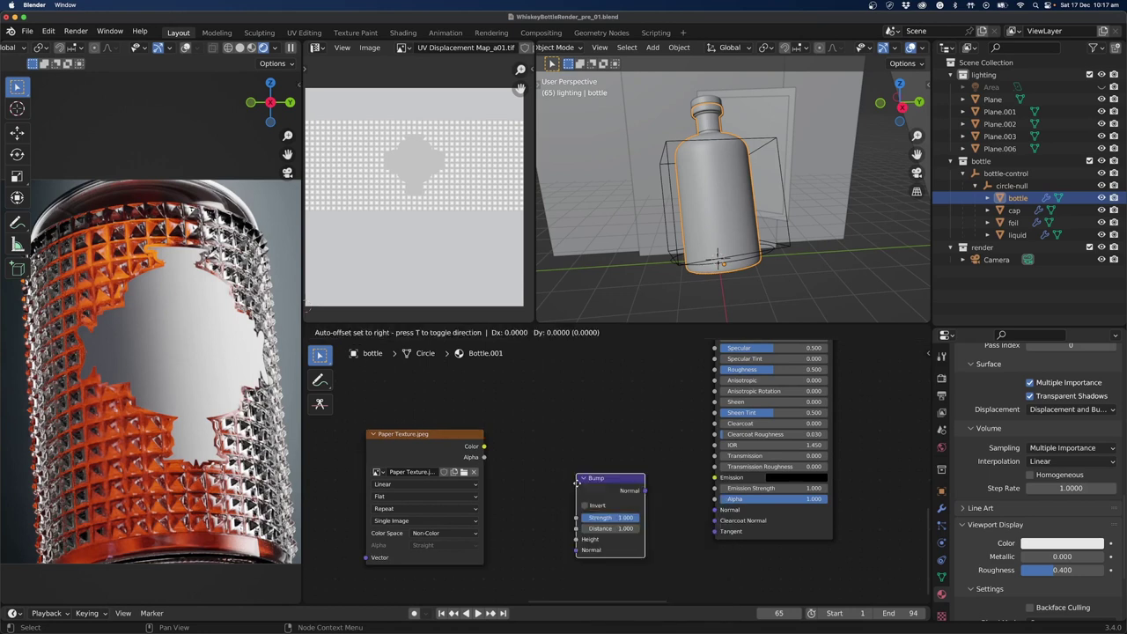
click(577, 481)
drag(494, 440, 575, 539)
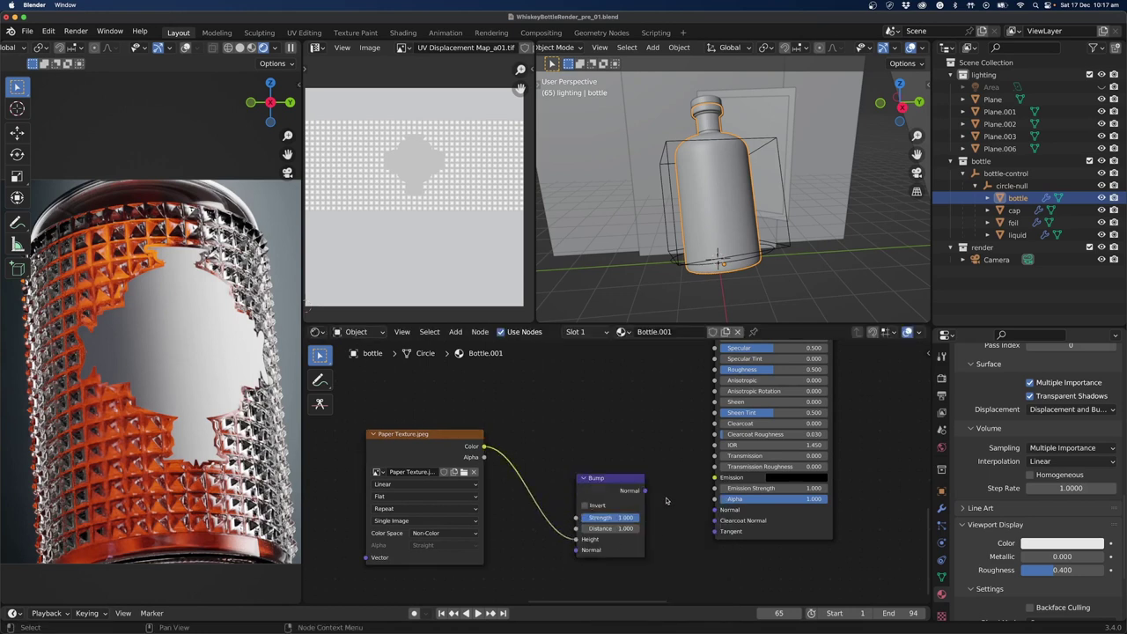
drag(644, 494, 702, 516)
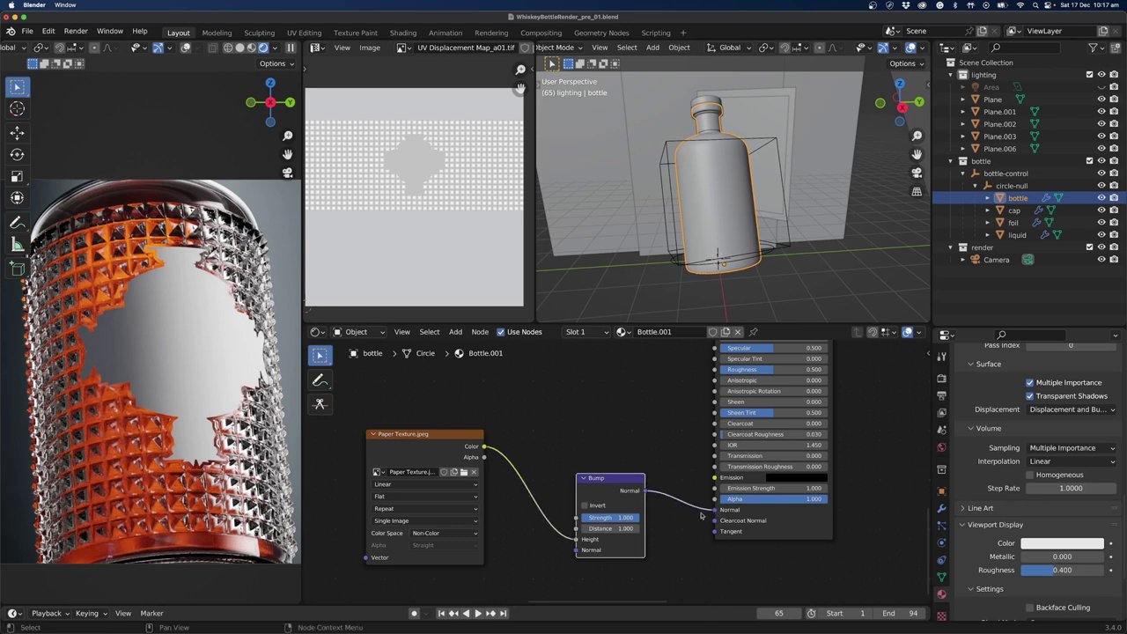
drag(608, 479, 609, 470)
drag(421, 437, 449, 447)
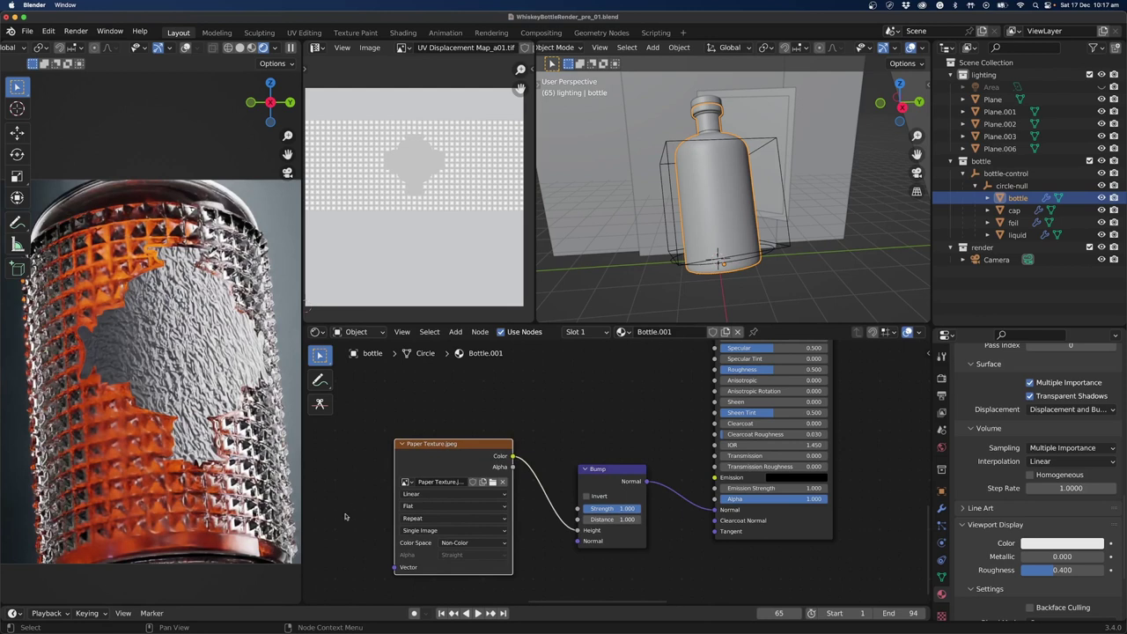
Add linked Texture Coordinate and Mapping nodes to the Paper Texture image node and arrange them beside it.
middle_drag(345, 517, 486, 510)
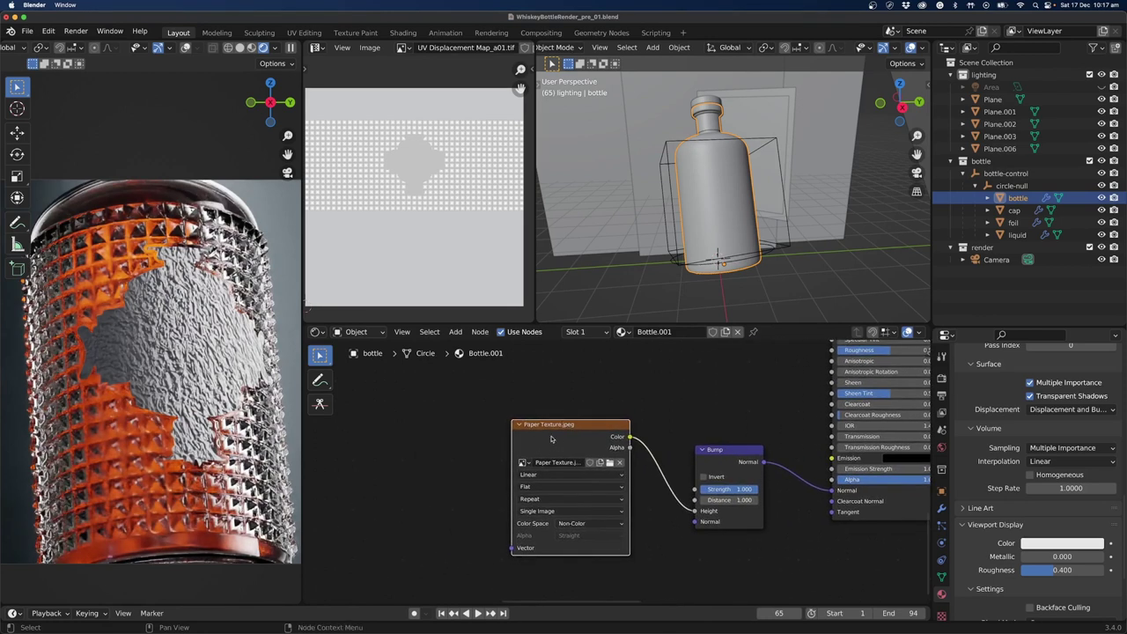
key(ctrl+t)
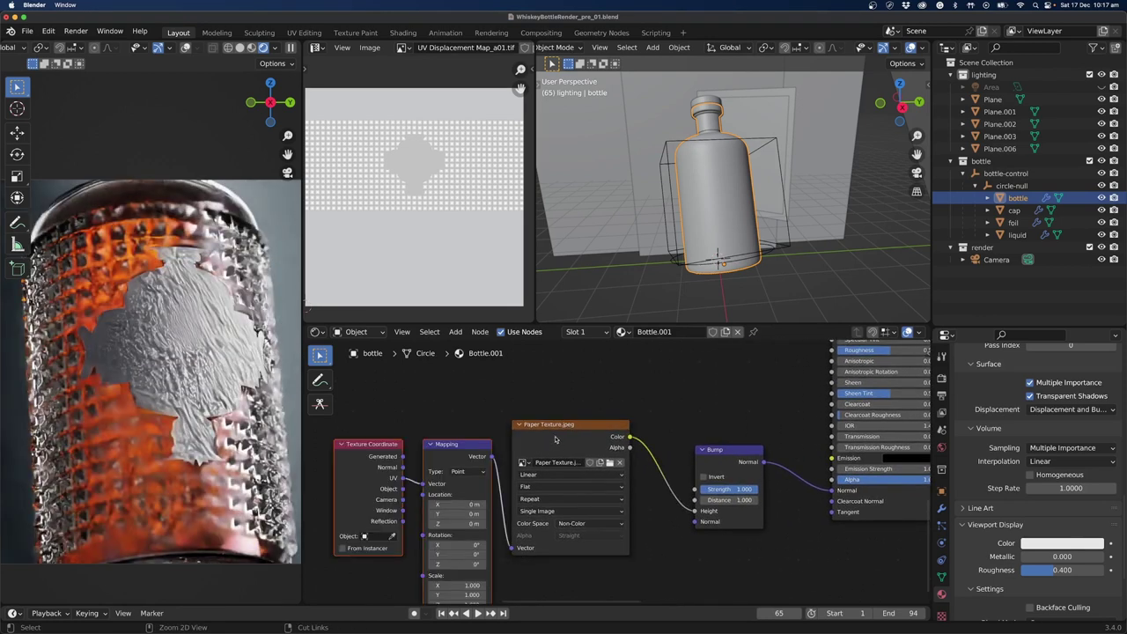
key(g)
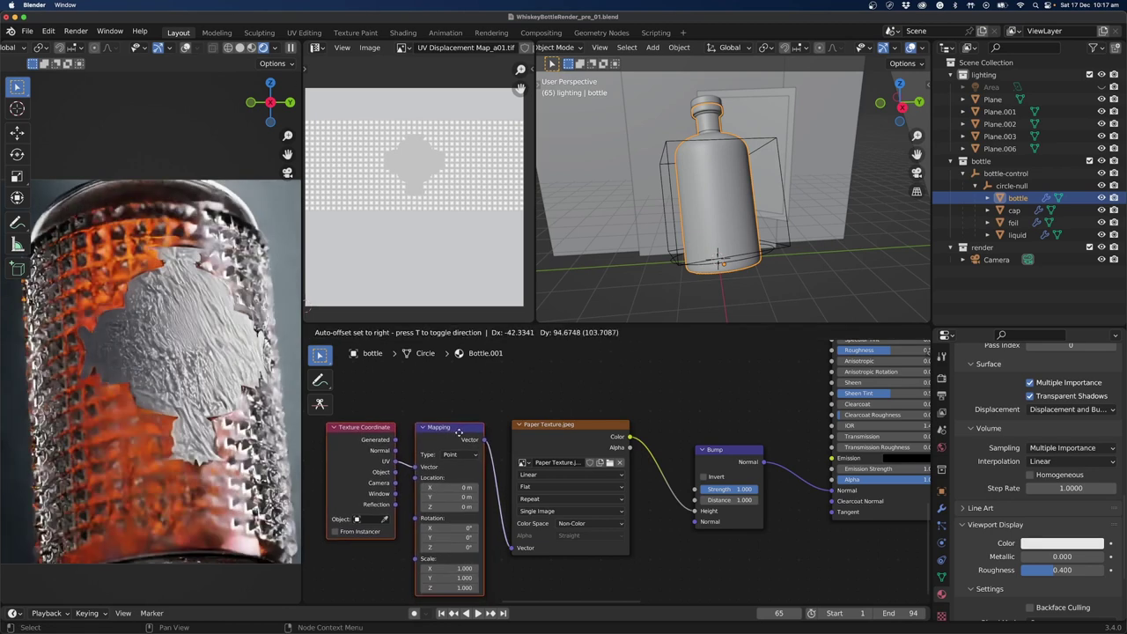
click(475, 498)
middle_drag(475, 498, 608, 514)
key(g)
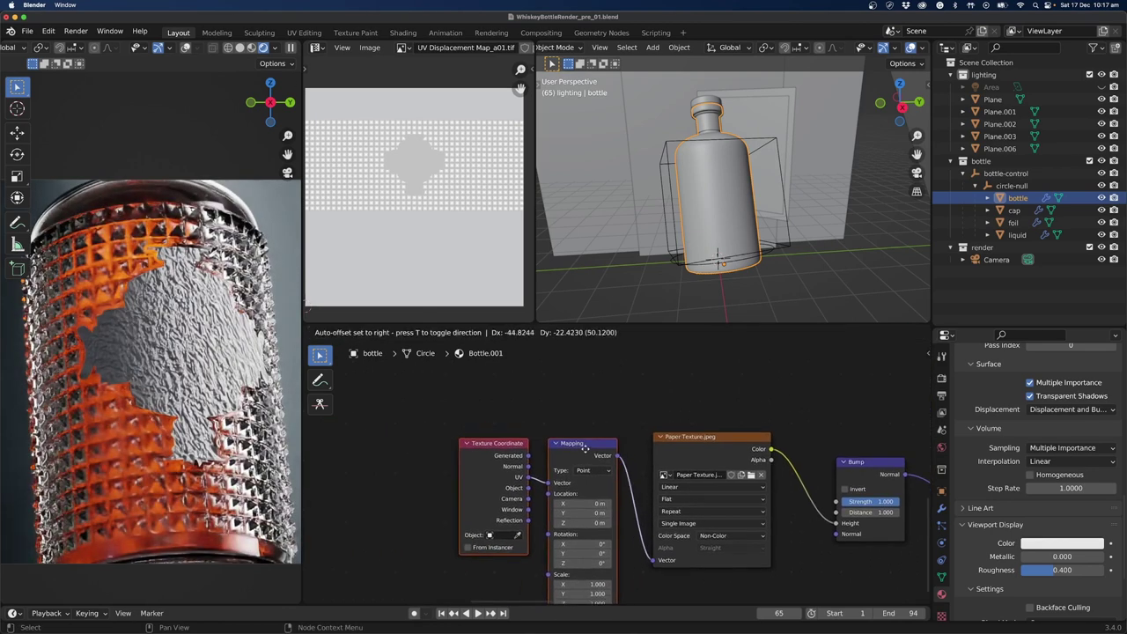
click(542, 484)
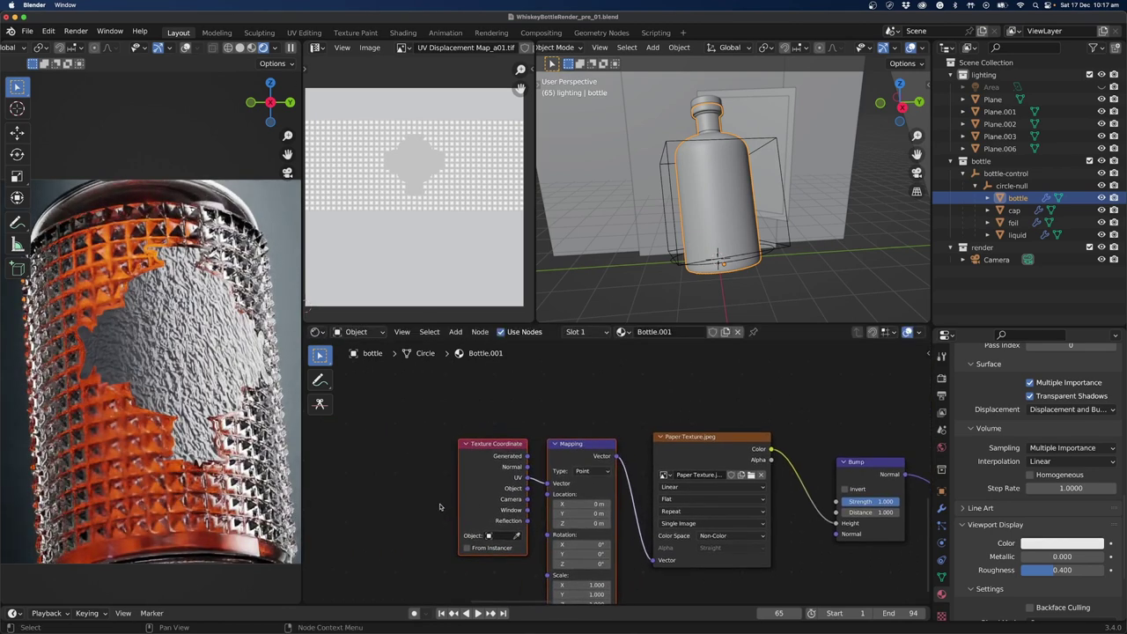
Set the Bump node's Distance to 0.05.
scroll(428, 508, up, 3)
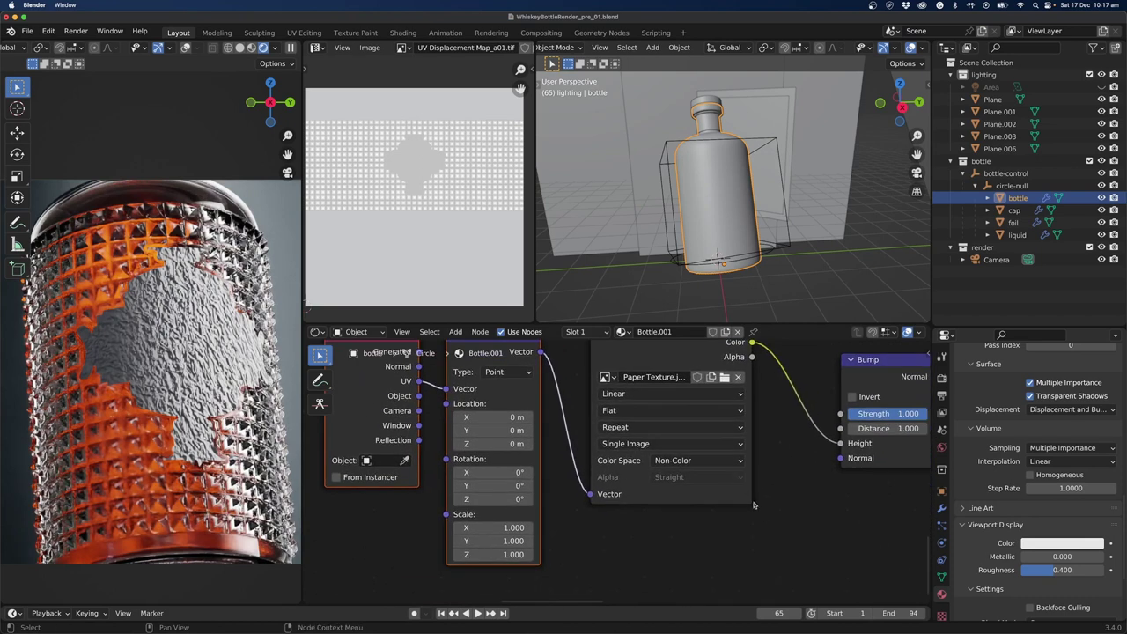
middle_drag(763, 516, 739, 523)
double_click(860, 437)
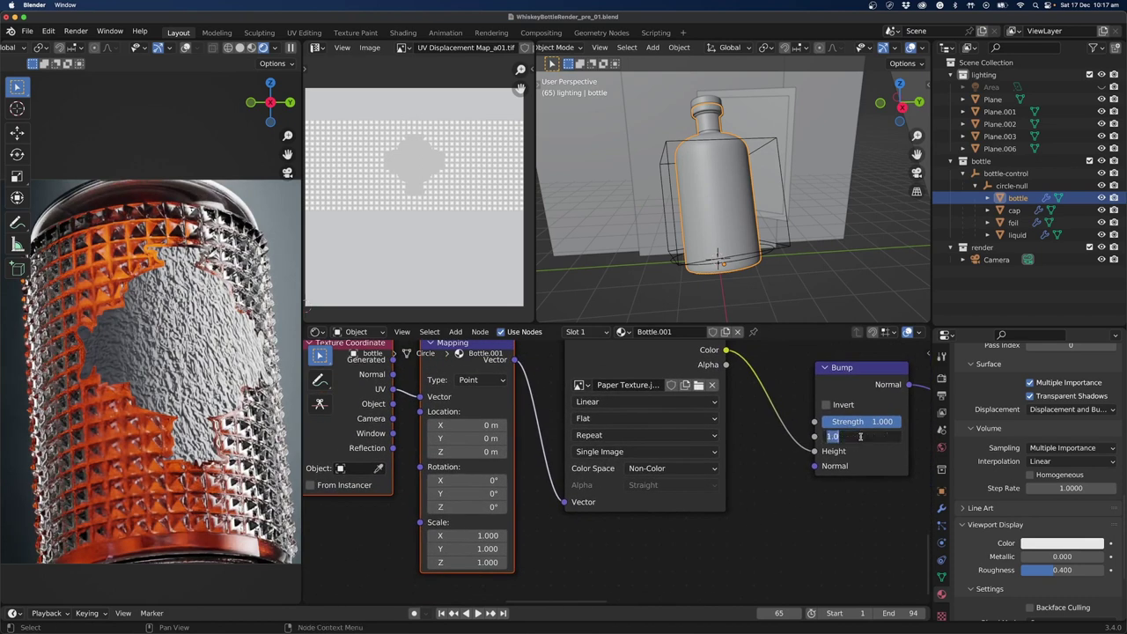
text(.05)
key(Return)
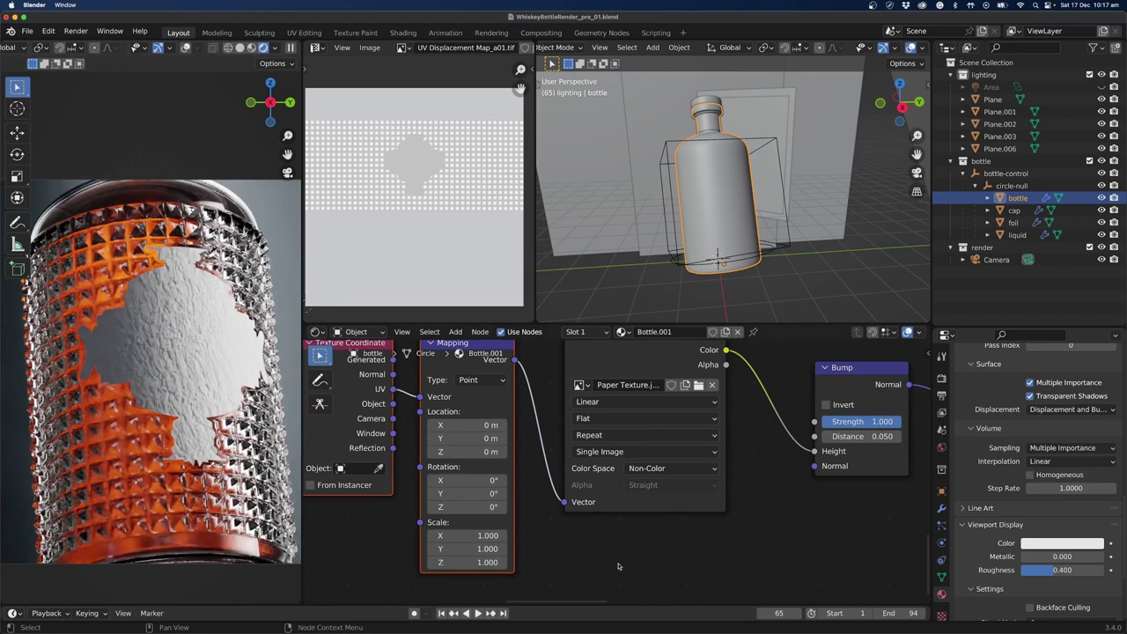
Try an X location of 8.6 m on the paper texture's Mapping node.
middle_drag(611, 561, 621, 527)
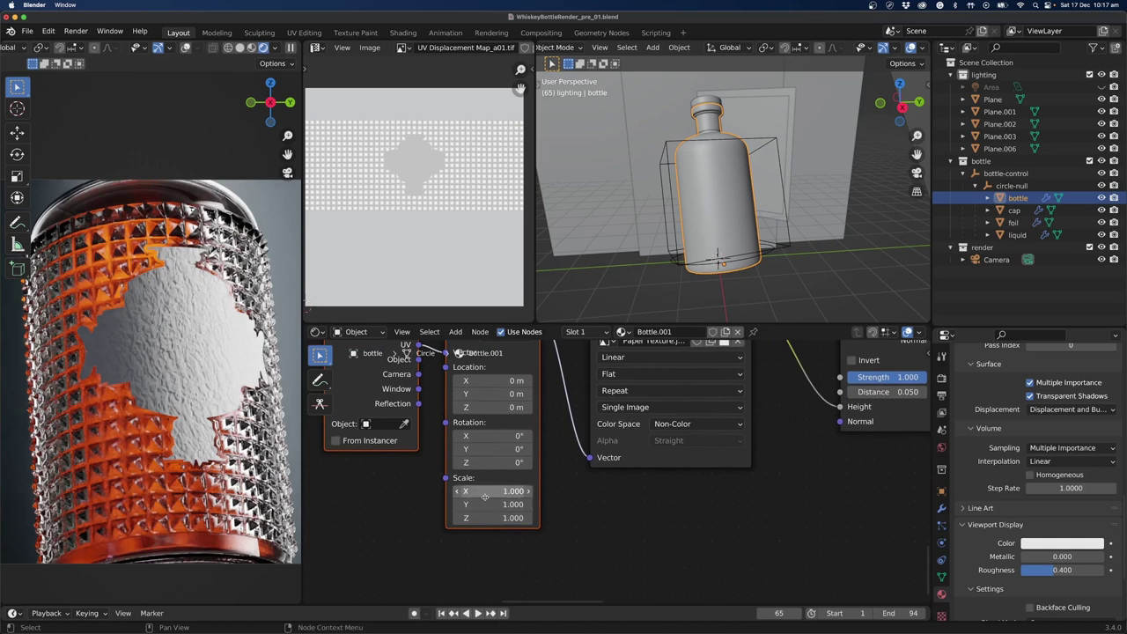
click(501, 380)
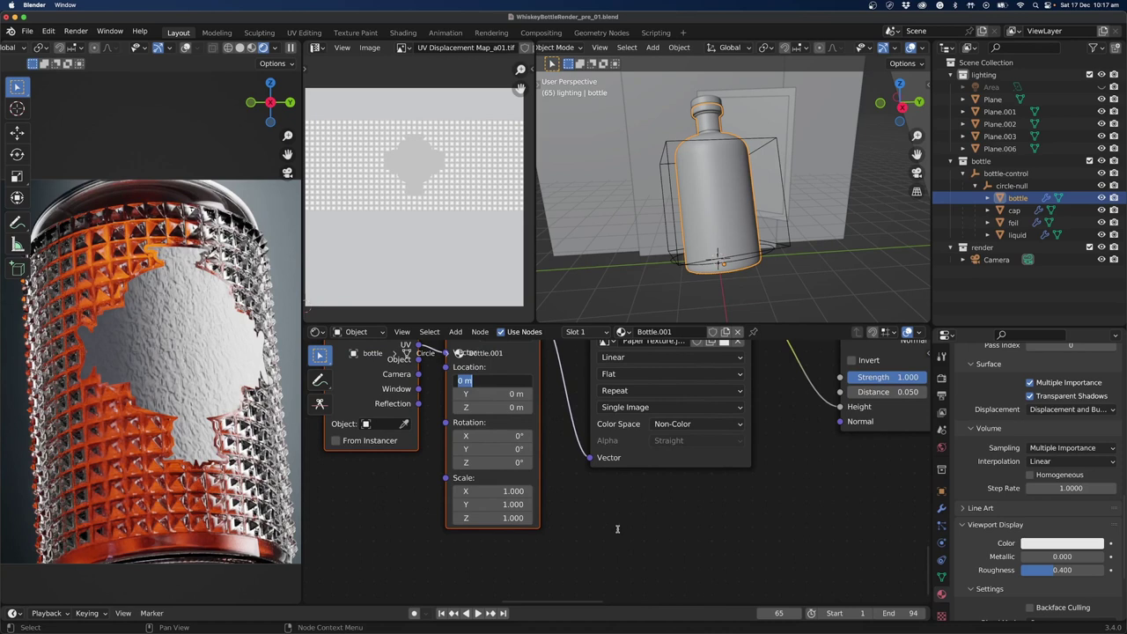
text(8.6)
key(Return)
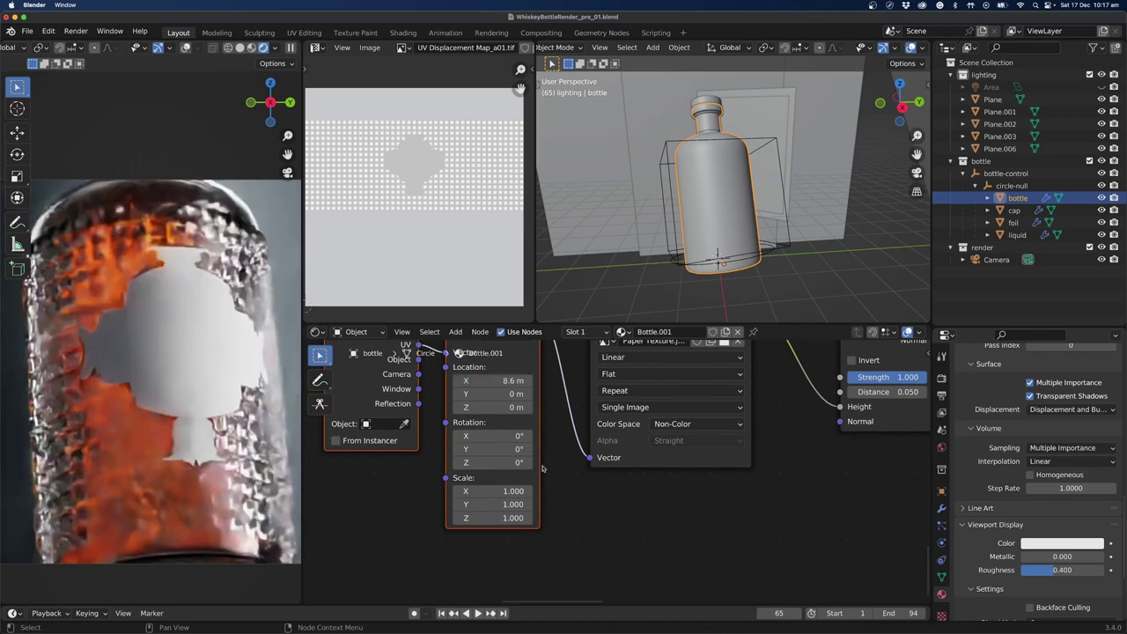
Set the Mapping node's X location to 7.6 m and its scale to 3 on all three axes.
click(489, 386)
text(7.6)
key(Return)
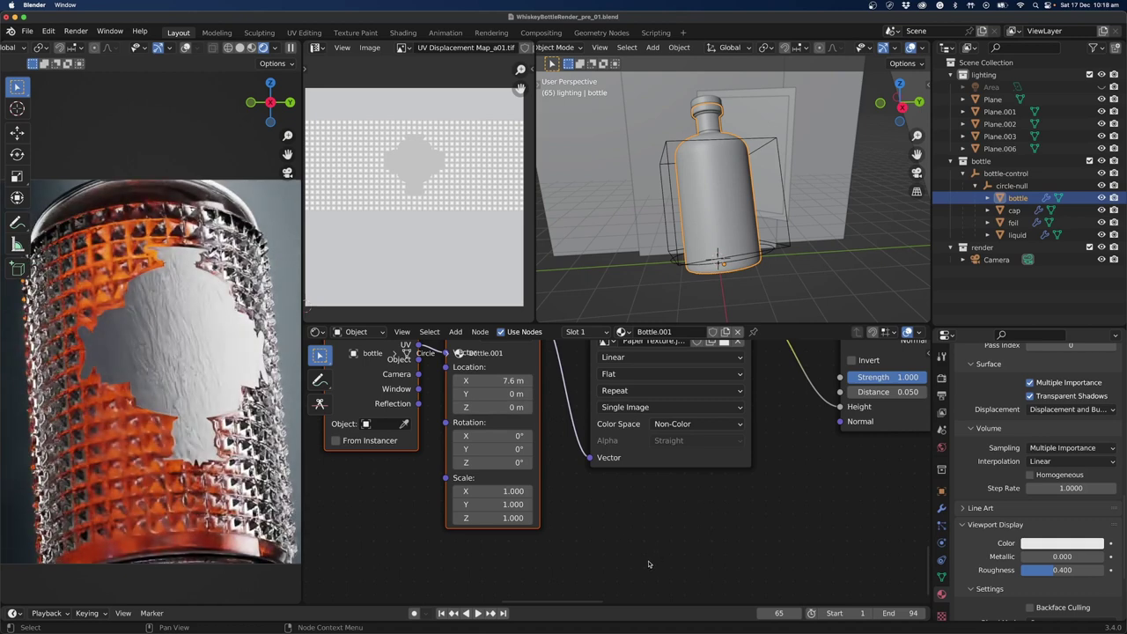
drag(483, 490, 484, 518)
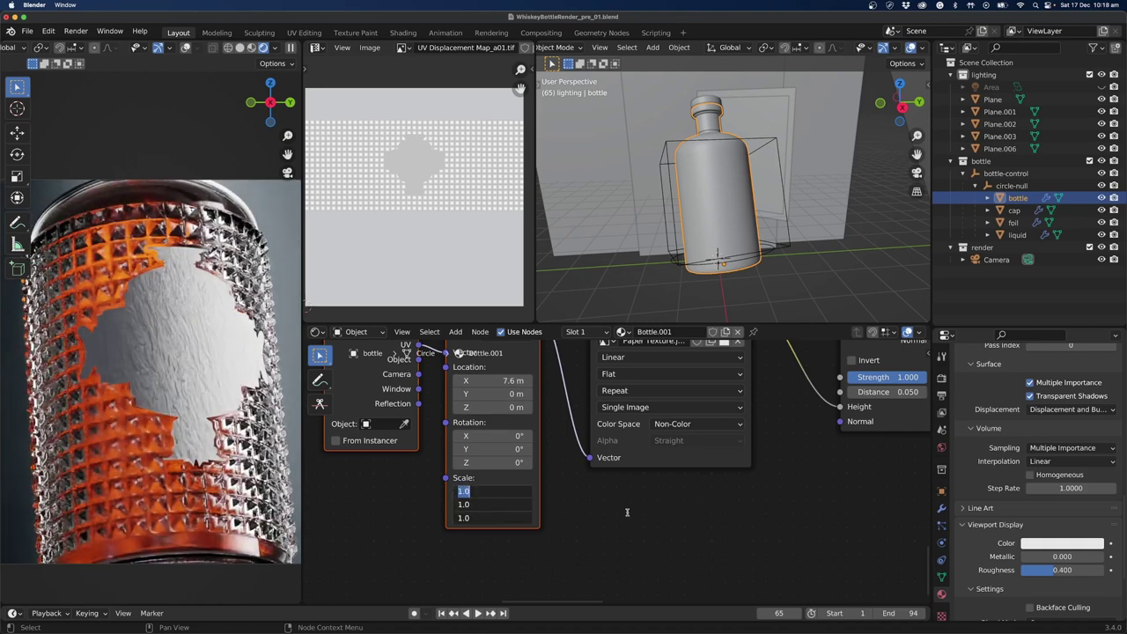
text(3)
key(Return)
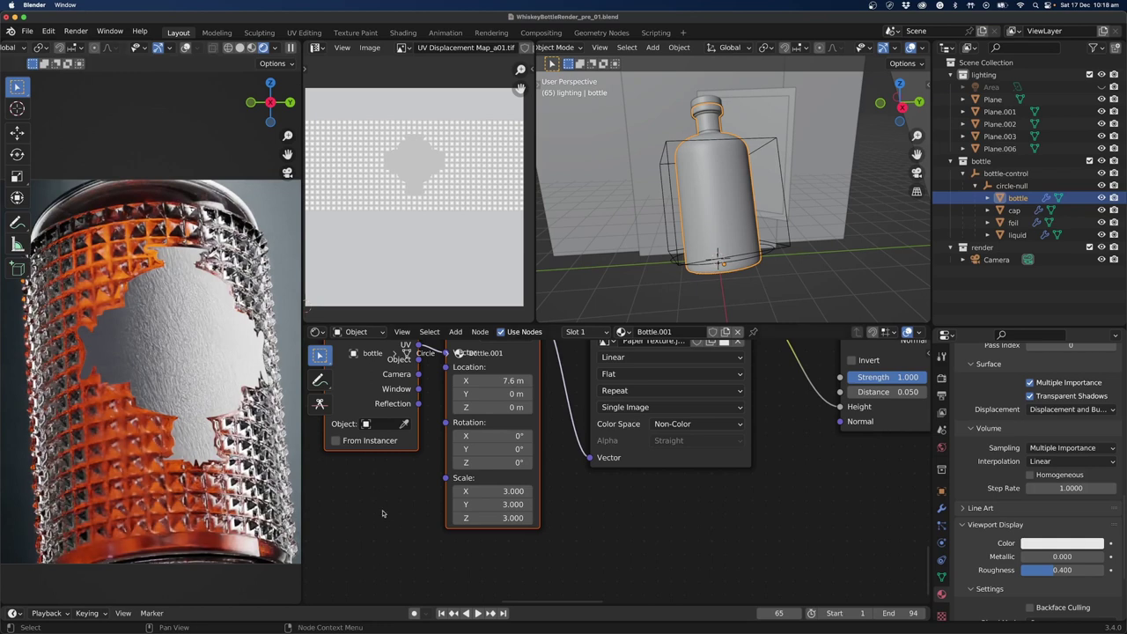
Add Paper001_2K_NormalGL.jpg as an image texture node and place it below the Paper Texture node.
middle_drag(385, 513, 541, 559)
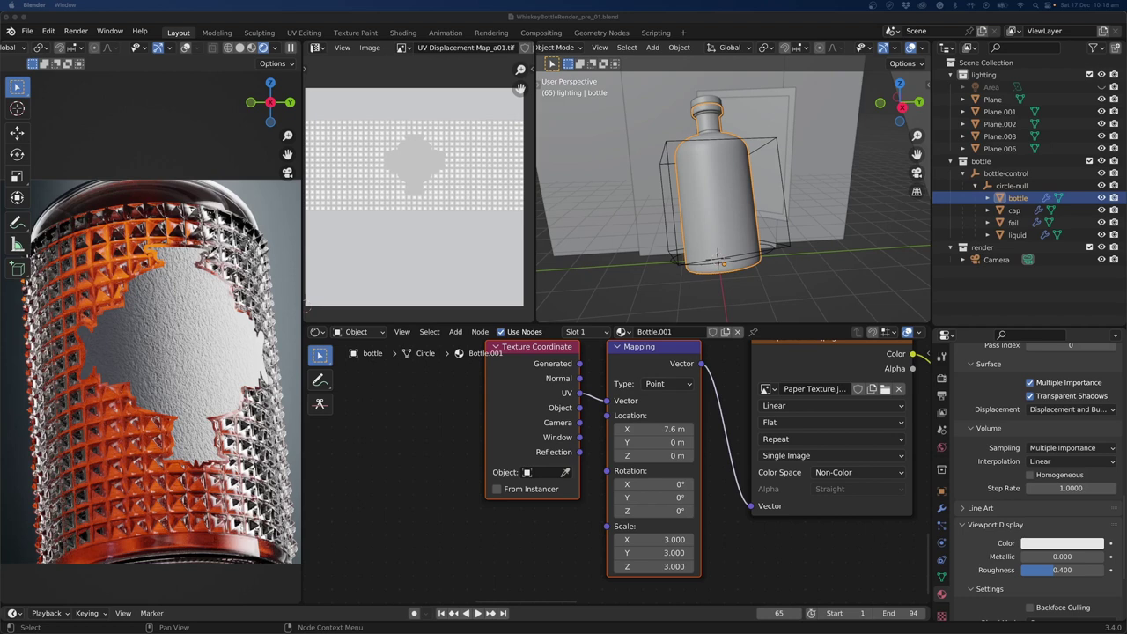
drag(493, 633, 407, 515)
scroll(411, 515, down, 2)
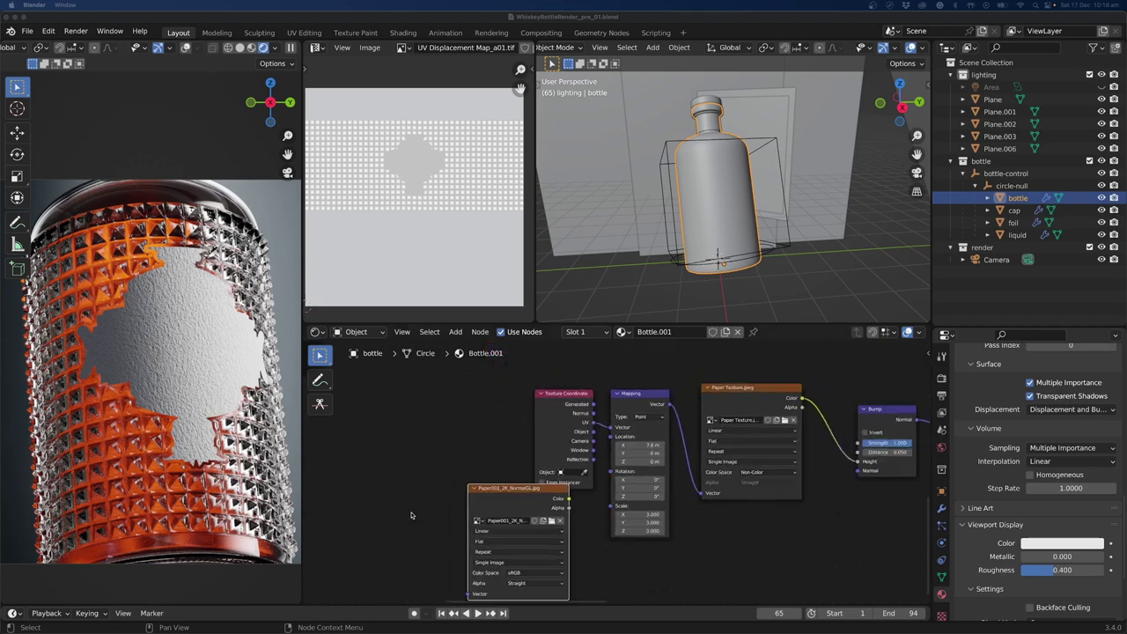
key(g)
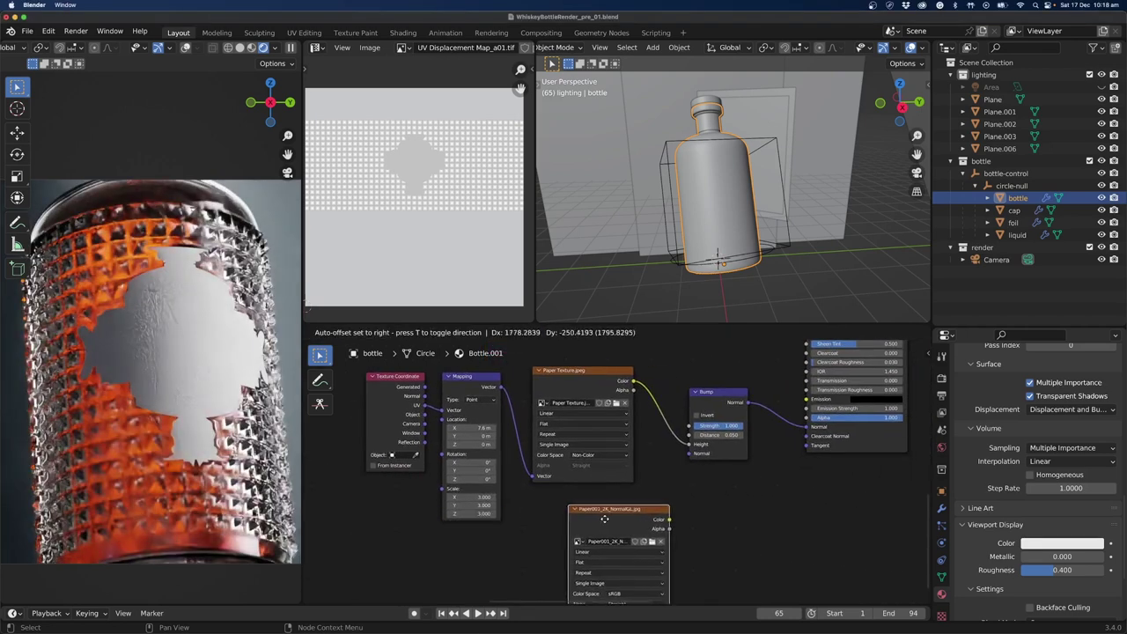
click(580, 511)
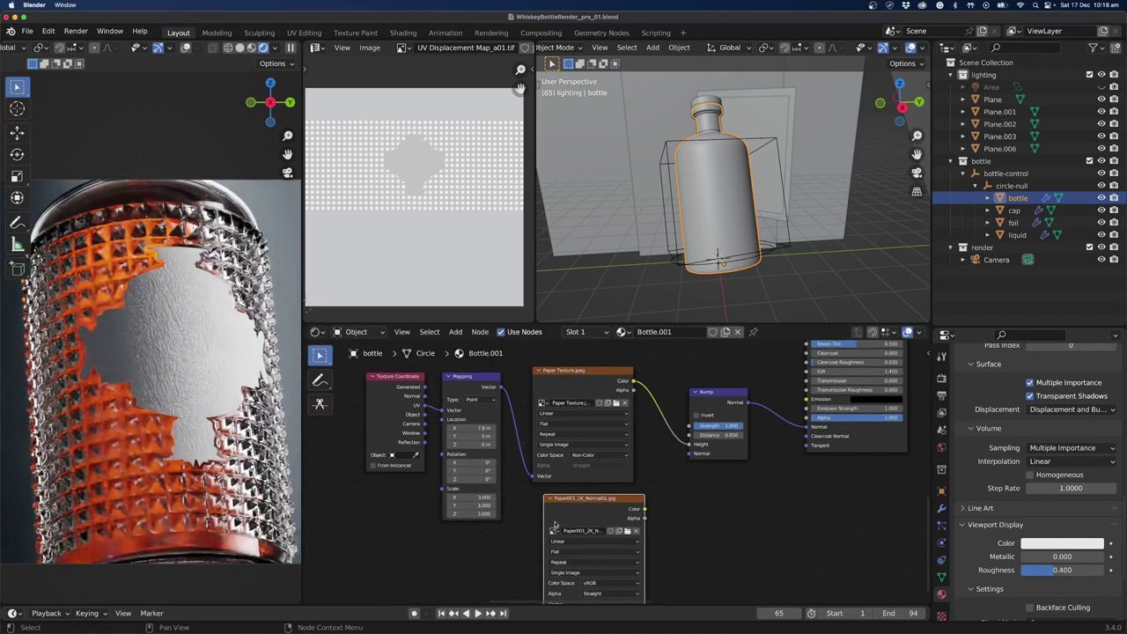
Display Paper001_2K_NormalGL.jpg in the image editor and zoom in on it.
click(585, 391)
click(402, 47)
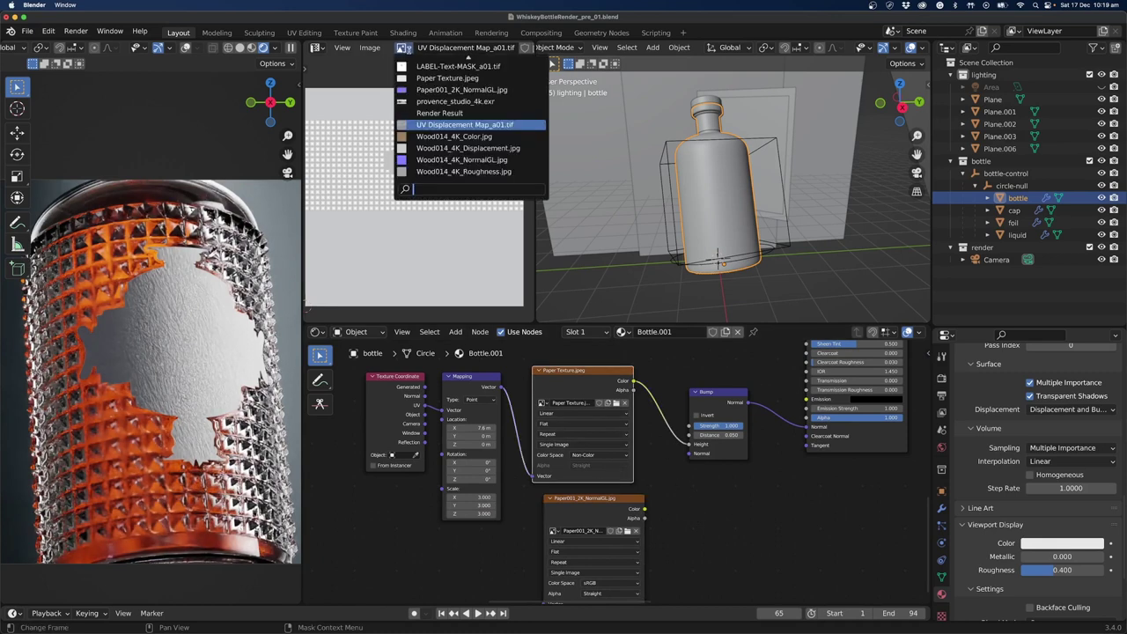
text(paper)
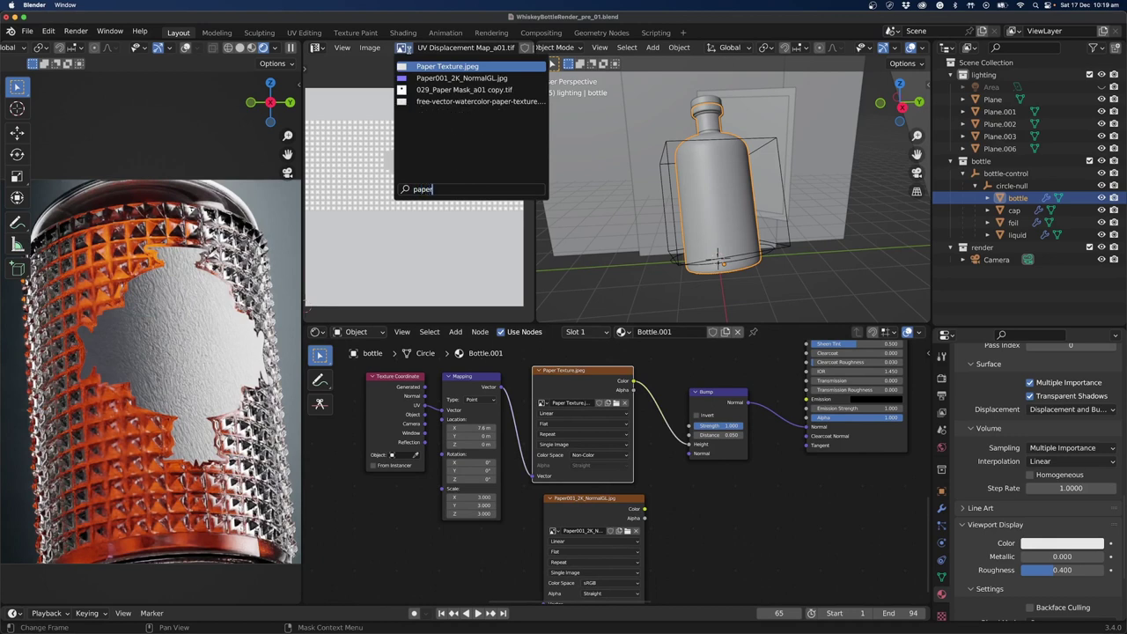
click(428, 79)
scroll(396, 201, up, 6)
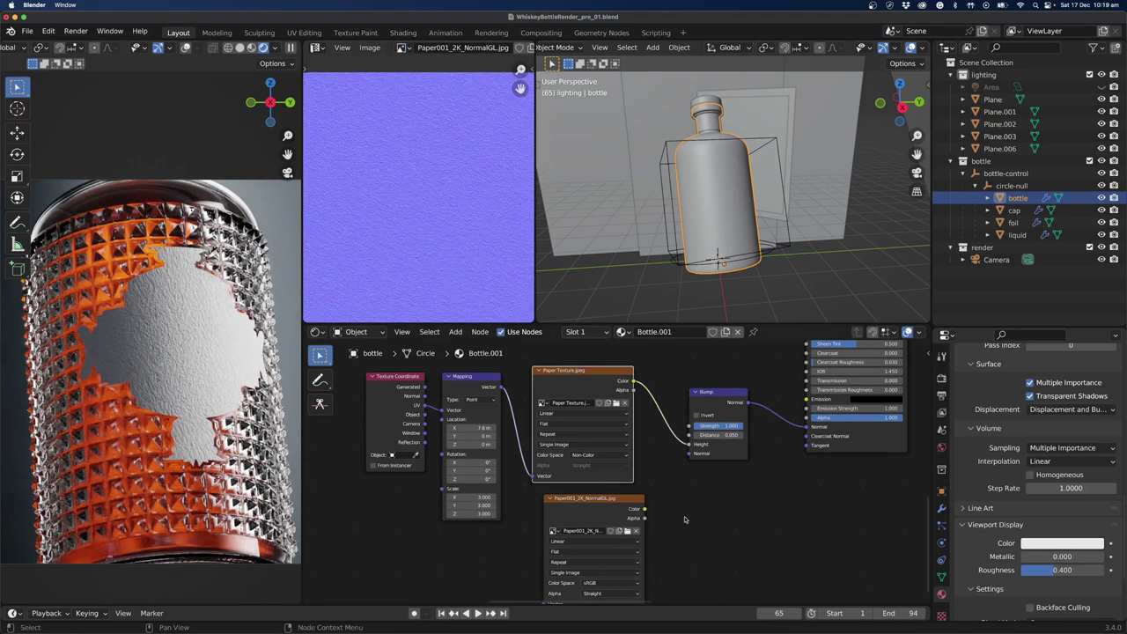
Add a Normal Map node and link the NormalGL image's color through it to the Principled shader's Normal input.
drag(628, 510, 718, 374)
key(shift+a)
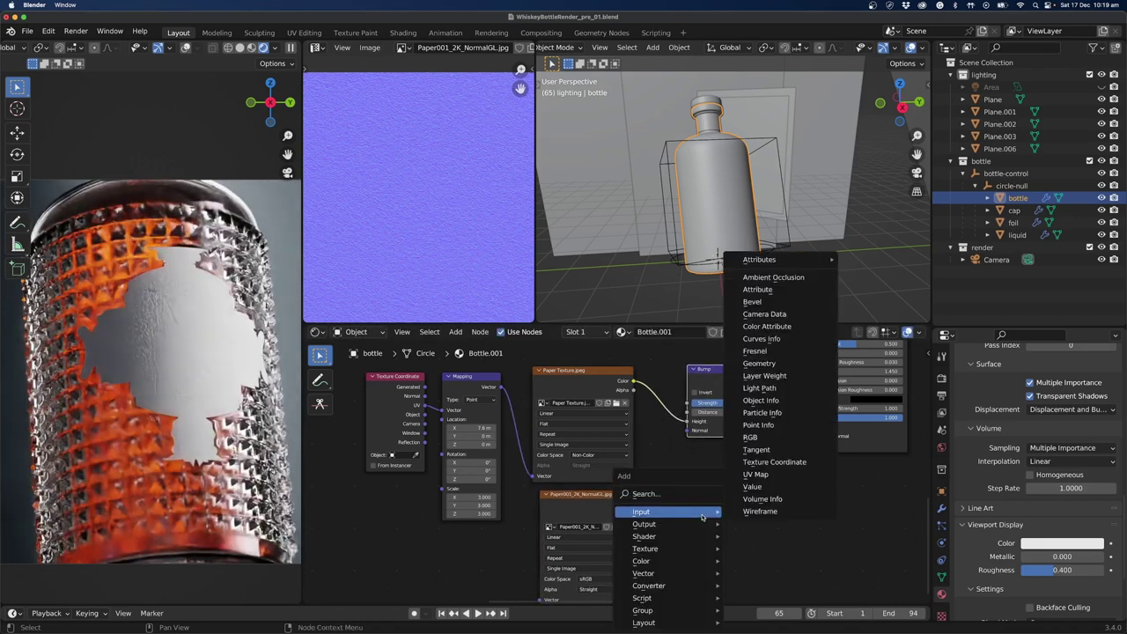
click(684, 496)
text(nor)
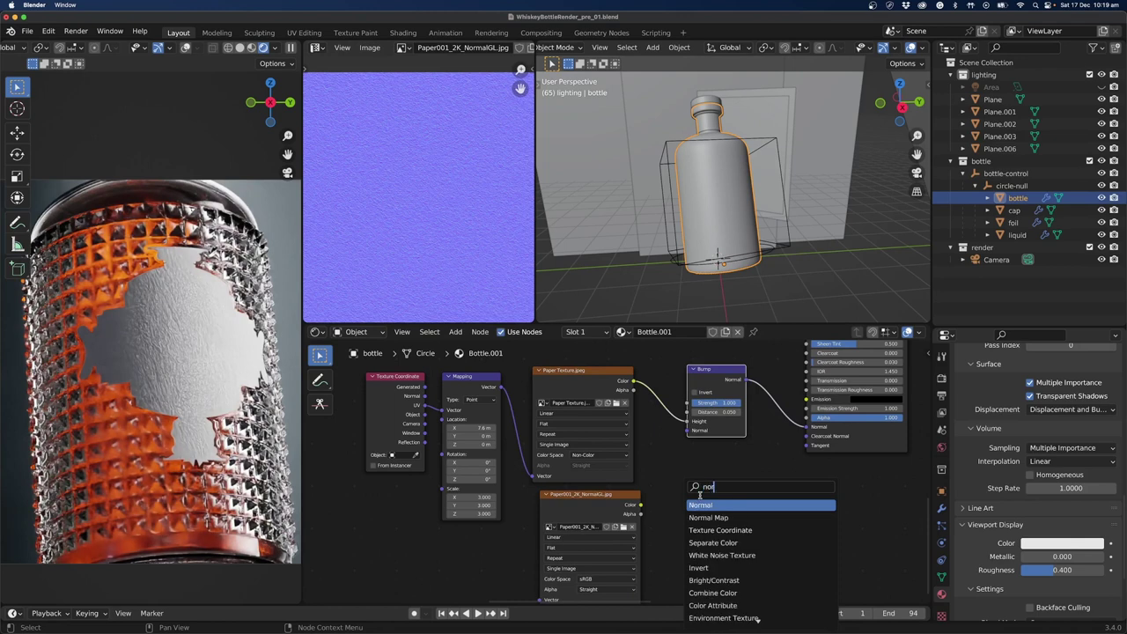
key(Down)
key(Return)
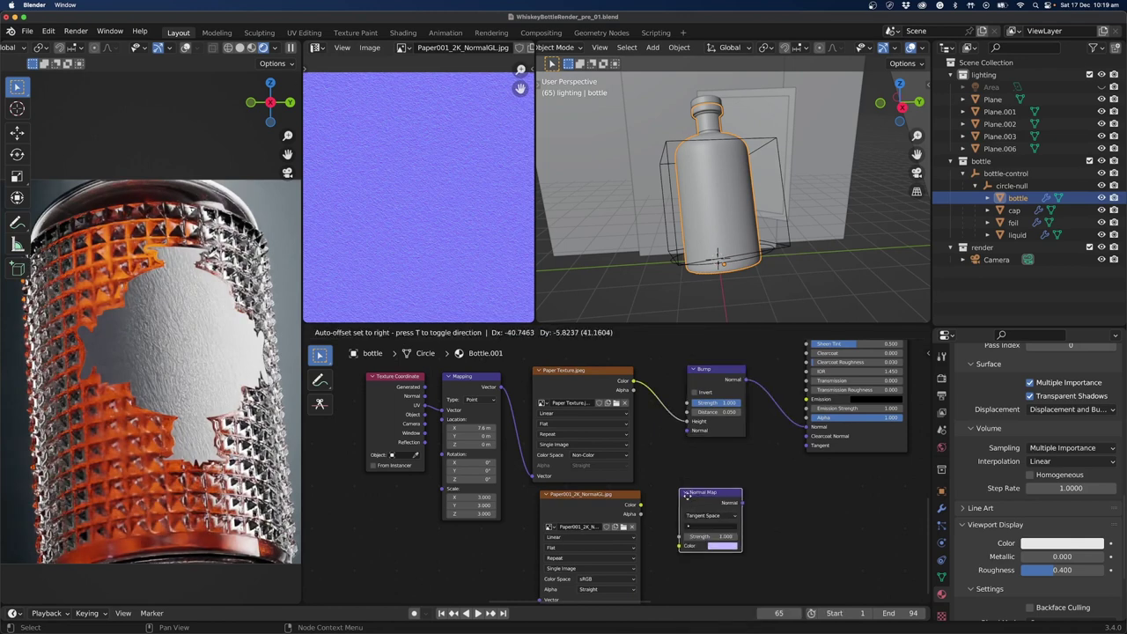
click(700, 486)
drag(639, 504, 803, 431)
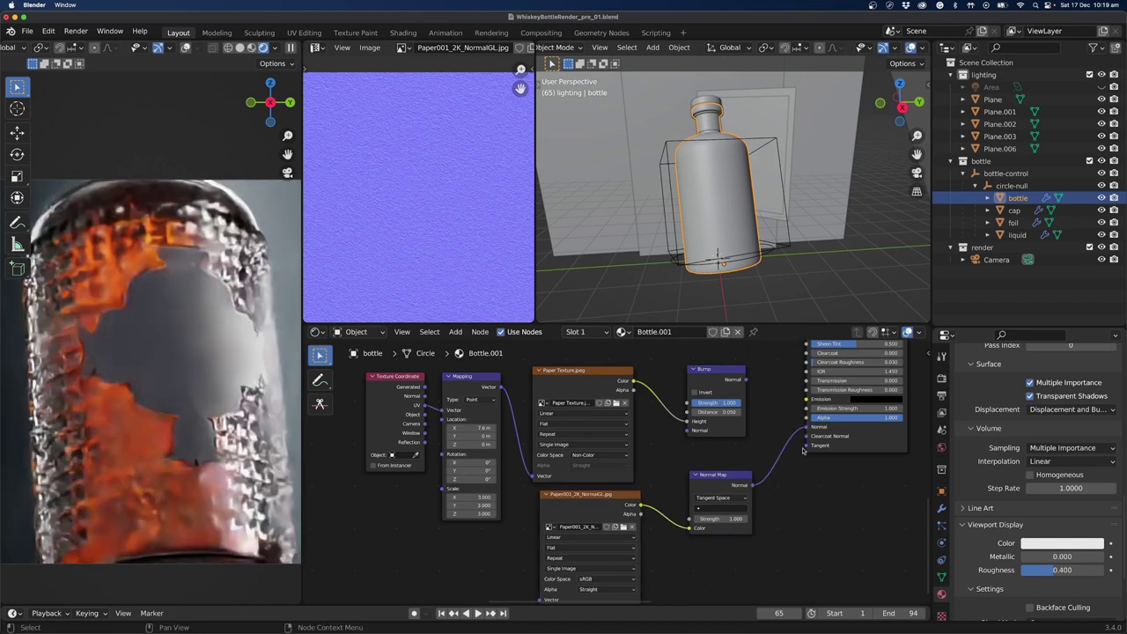
Start the animation playback, link the Mapping node to the NormalGL image's Vector input and set the image's color space to Non-Color.
key(space)
middle_drag(701, 574, 736, 566)
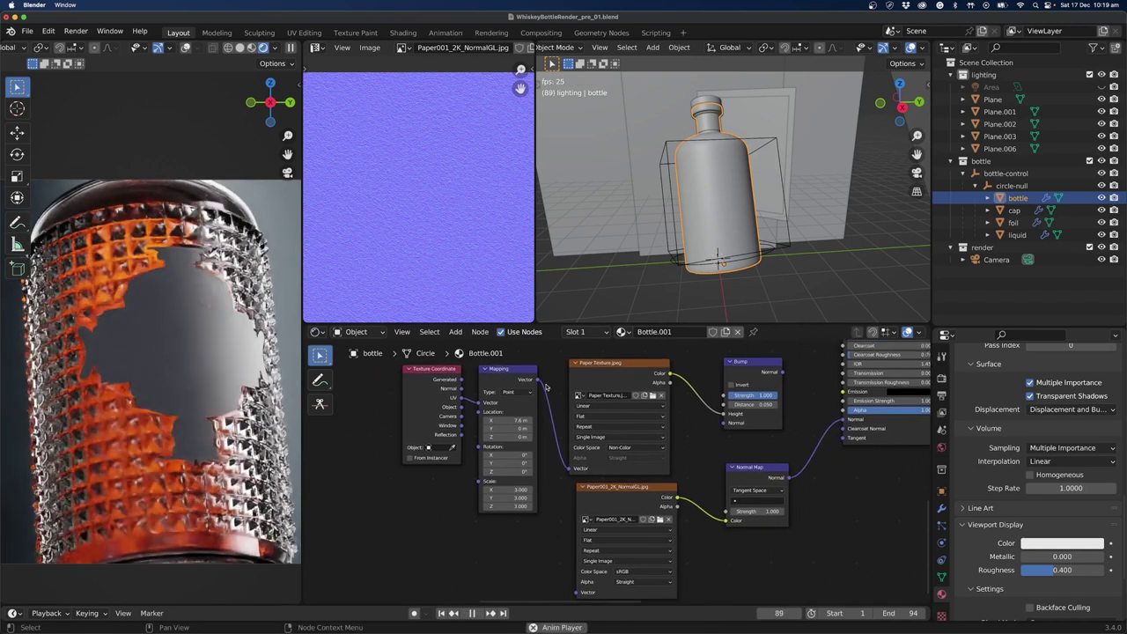
drag(534, 379, 574, 429)
click(634, 406)
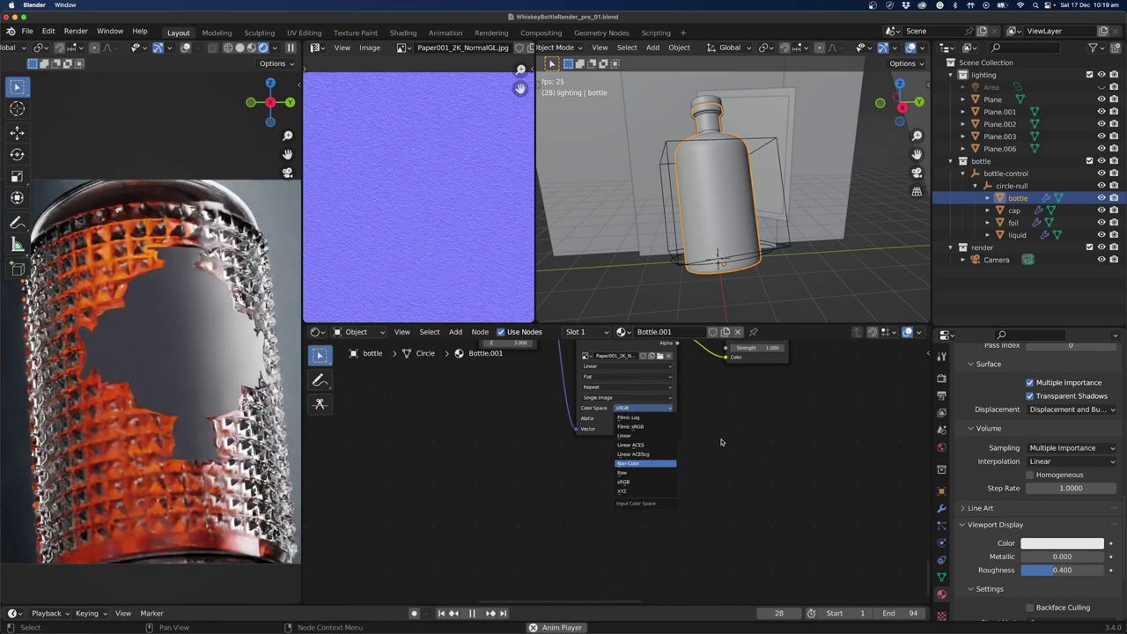
click(645, 463)
scroll(713, 545, up, 3)
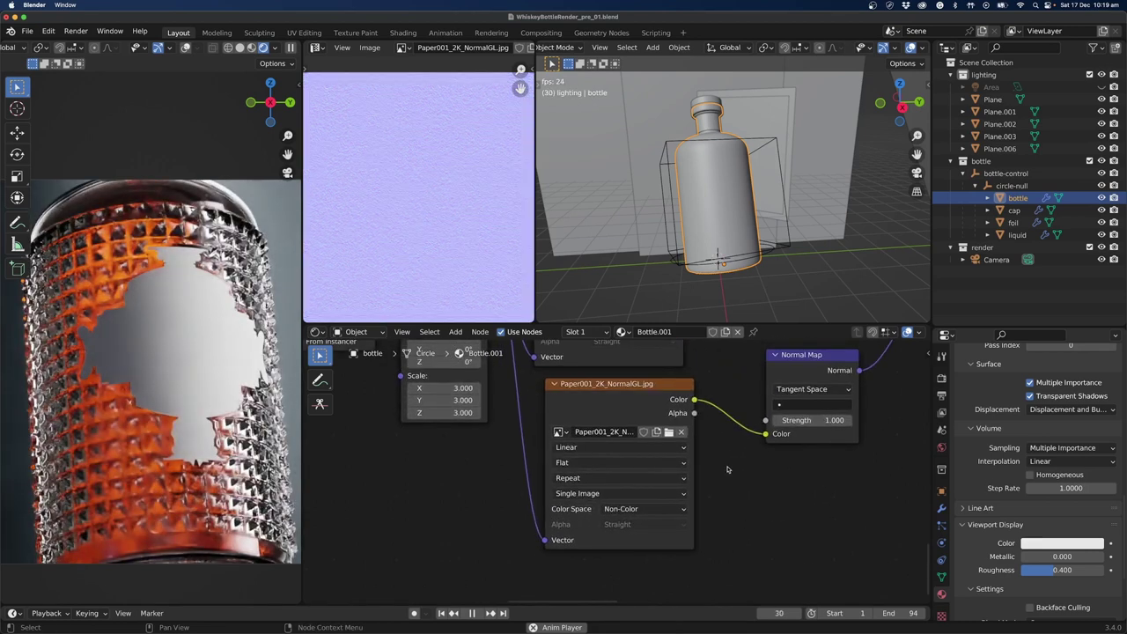
Set the Mapping node's scale to 1 on all three axes.
middle_drag(727, 469, 787, 577)
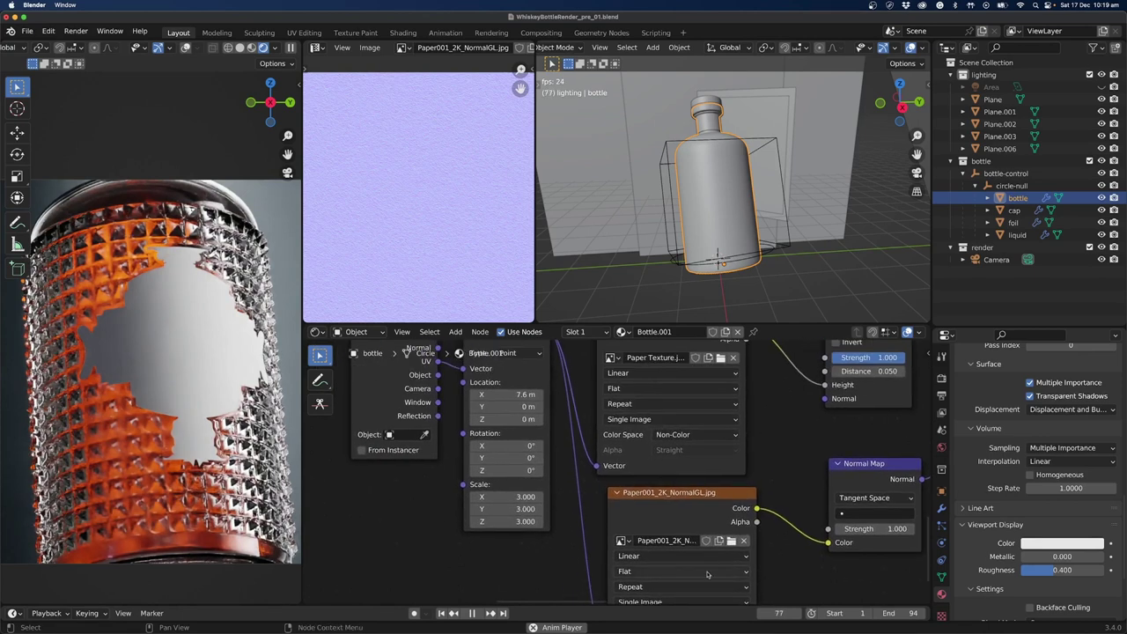
scroll(476, 572, down, 2)
scroll(475, 570, down, 1)
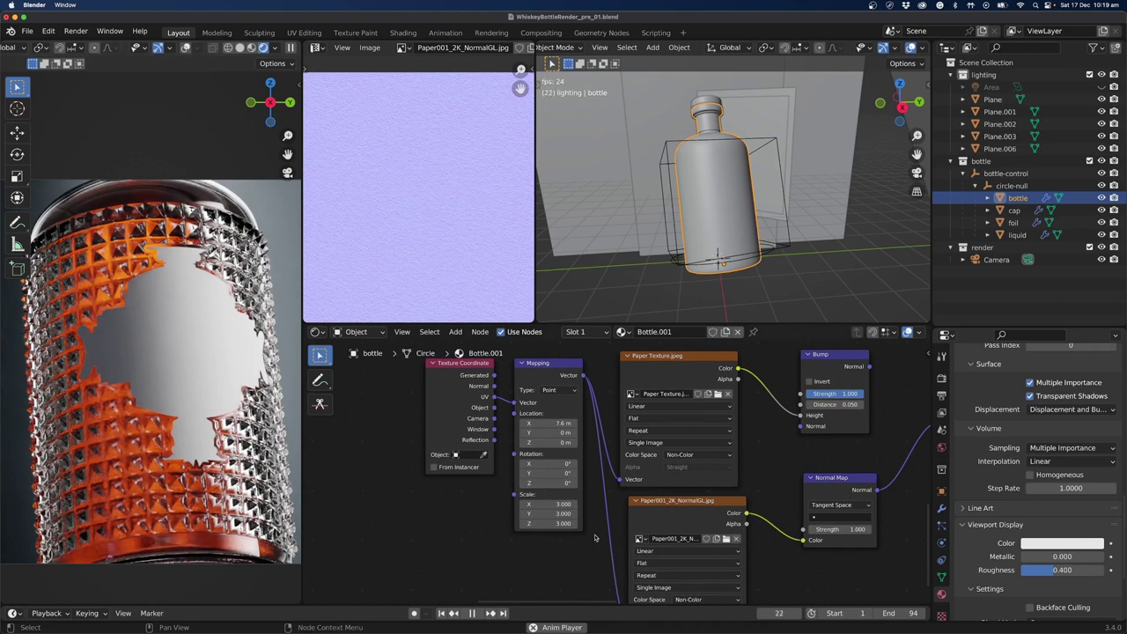
scroll(796, 555, right, 2)
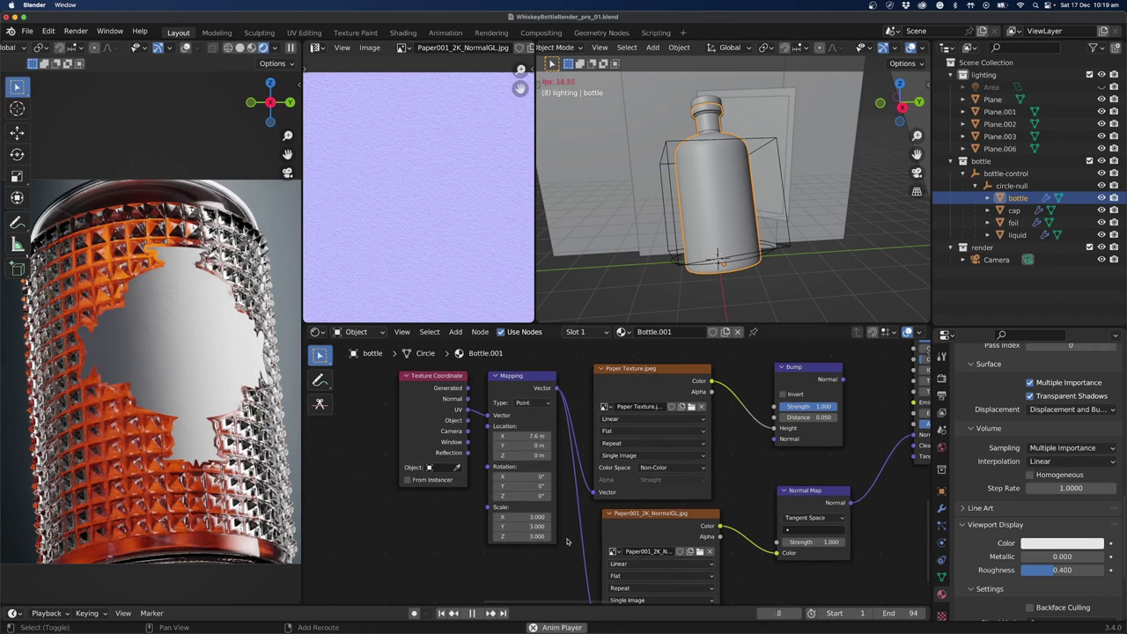
key(BackSpace)
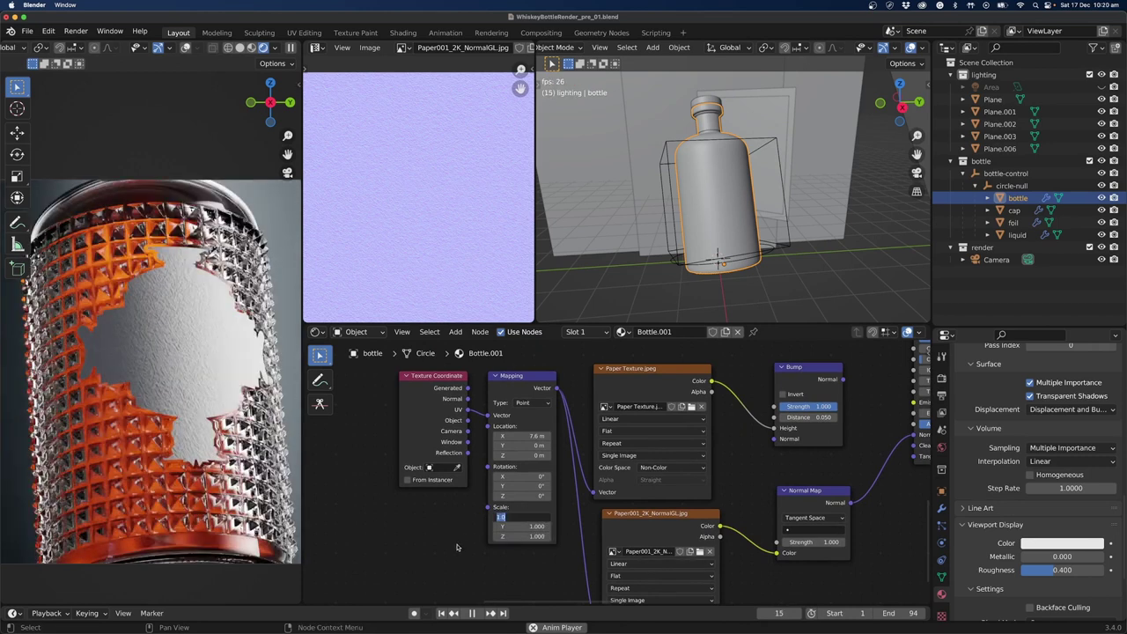
Add Paper001_2K_Color.jpg as an image texture node and delete the Paper Texture and NormalGL image nodes.
scroll(816, 508, down, 2)
middle_drag(816, 508, 647, 495)
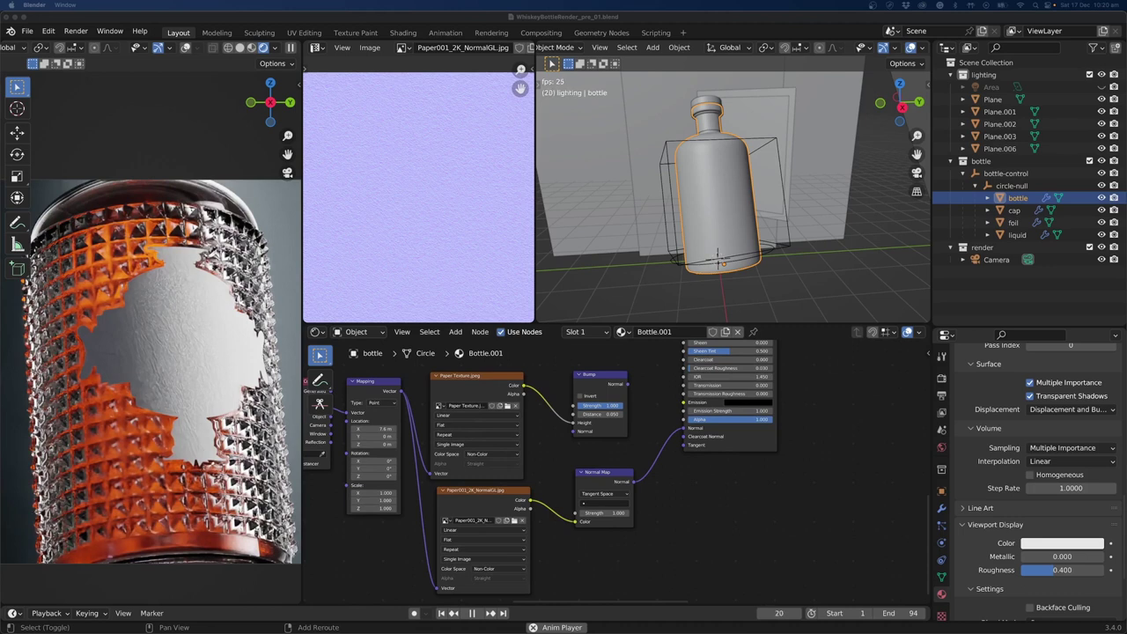
drag(568, 616, 592, 565)
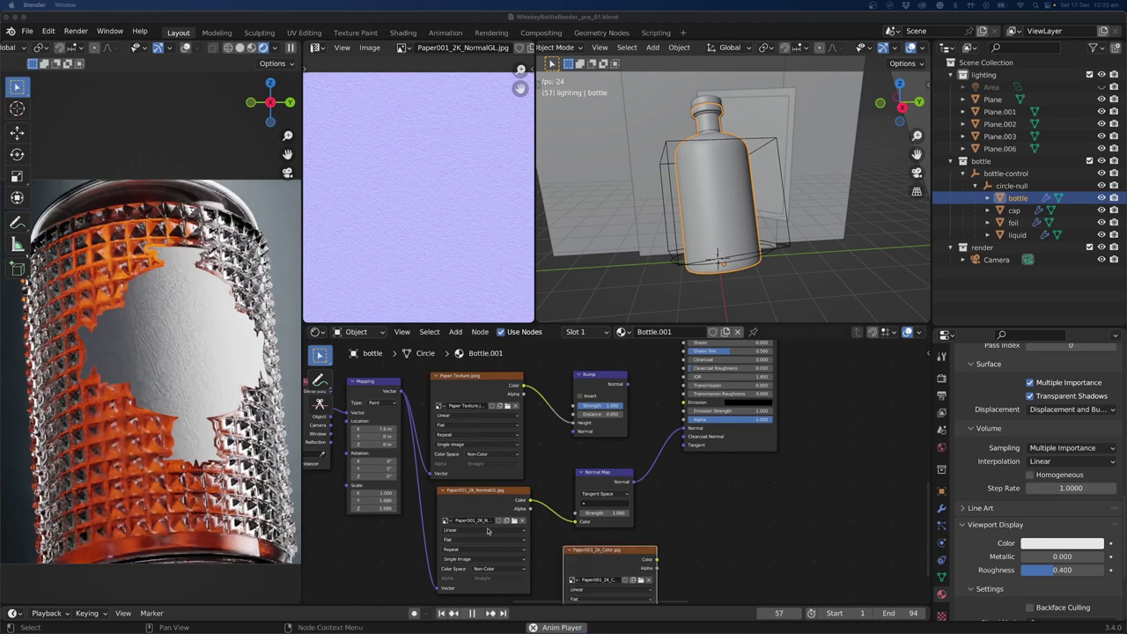
click(488, 529)
key(x)
click(473, 377)
key(x)
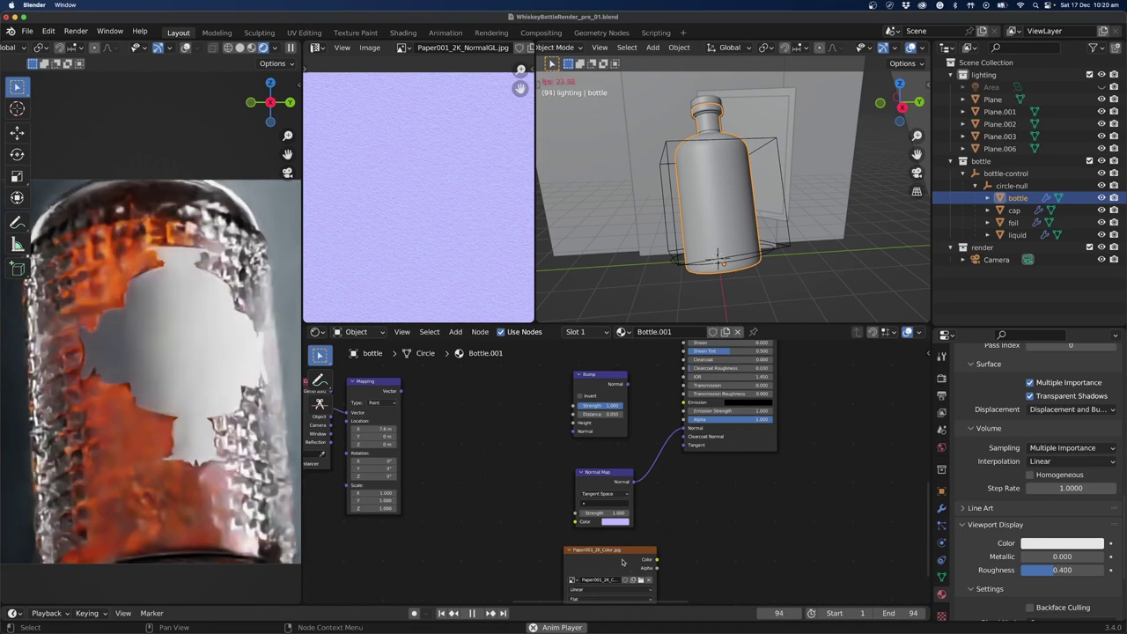
Link Mapping through the Paper001_2K_Color.jpg node to the Bump's Height, feed the Bump into the shader's Normal, and delete the Normal Map node.
drag(607, 549, 479, 382)
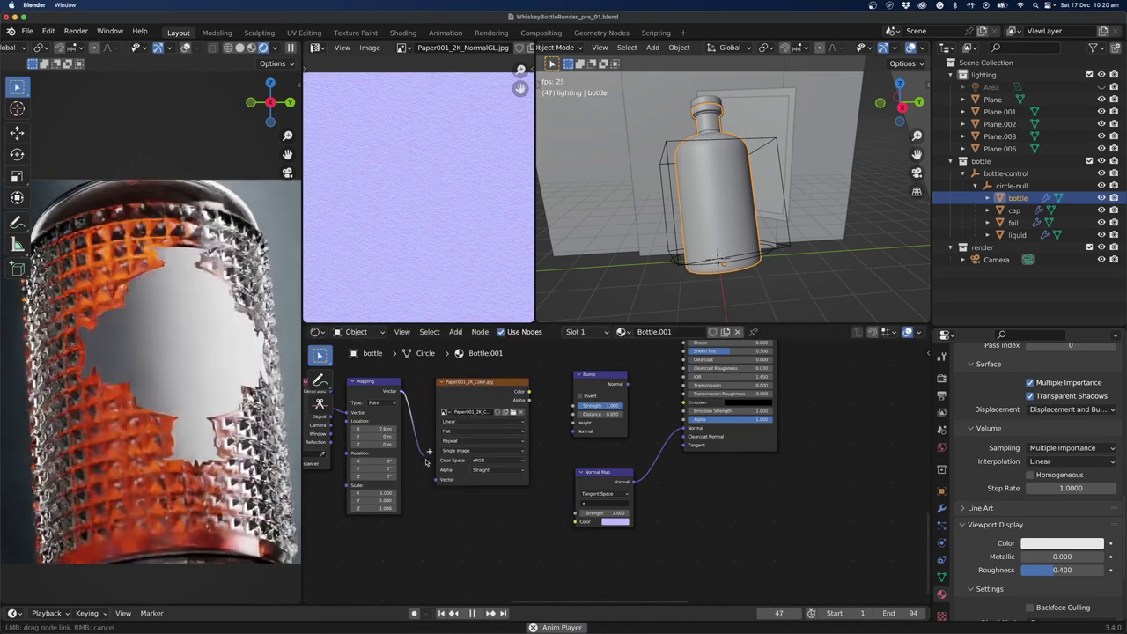
drag(401, 391, 437, 480)
drag(529, 391, 573, 422)
mouse_move(629, 387)
mouse_down()
mouse_move(685, 429)
mouse_move(619, 388)
mouse_up()
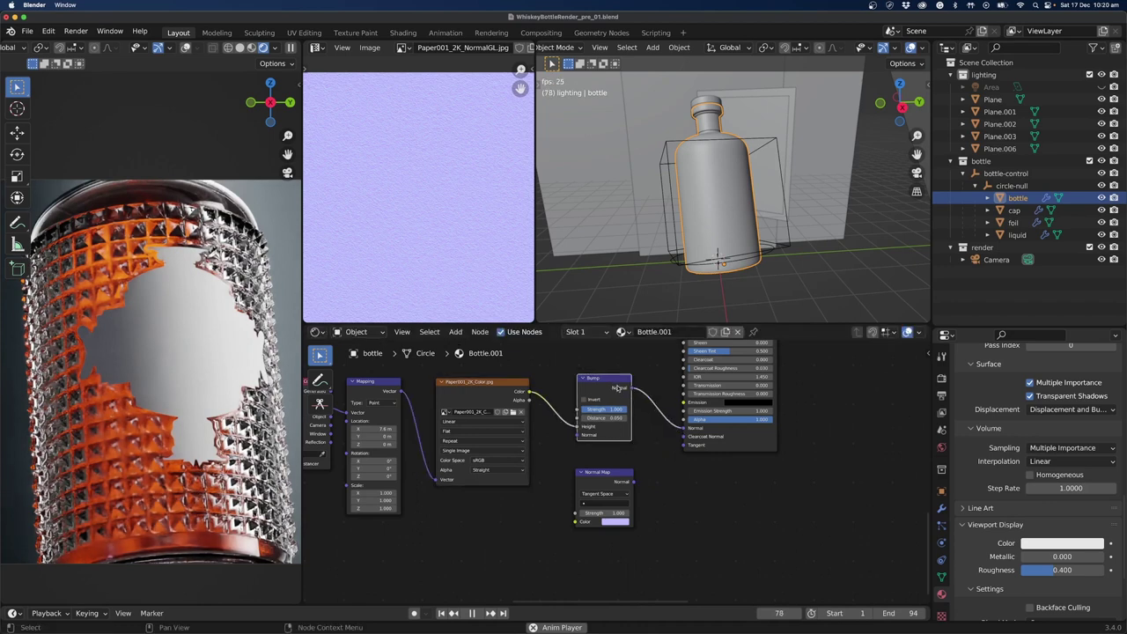
click(605, 477)
key(x)
Move the coordinate, mapping and image nodes aside and insert a ColorRamp between the Paper001_2K_Color.jpg image and the Bump node.
scroll(603, 459, up, 2)
scroll(603, 460, left, 5)
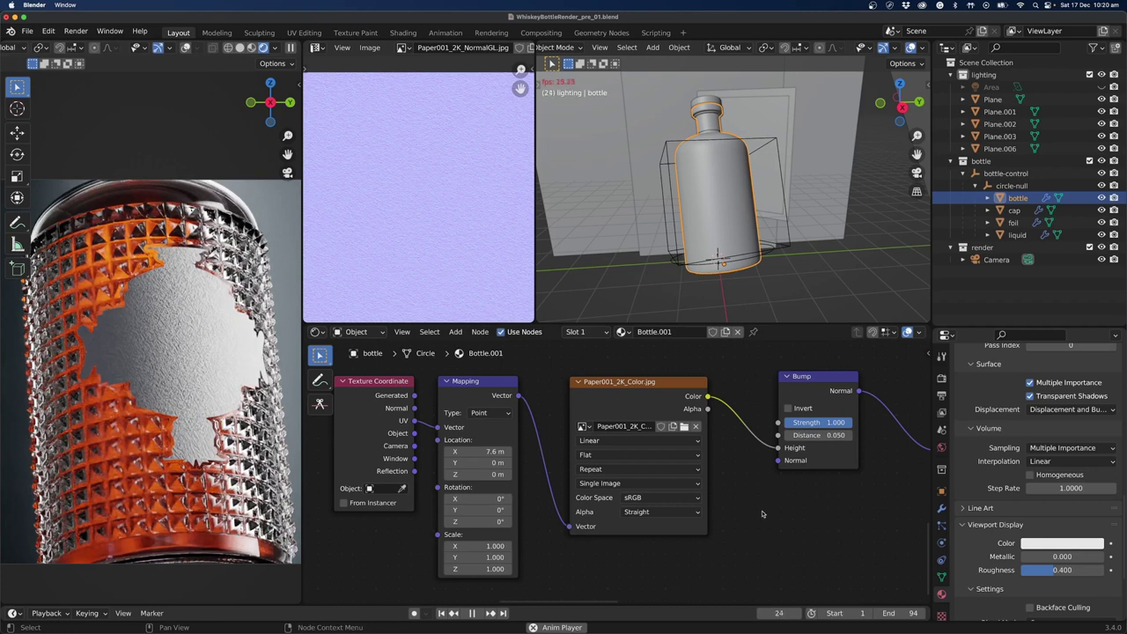
scroll(763, 514, down, 2)
drag(602, 418, 486, 418)
key(shift+a)
text(c)
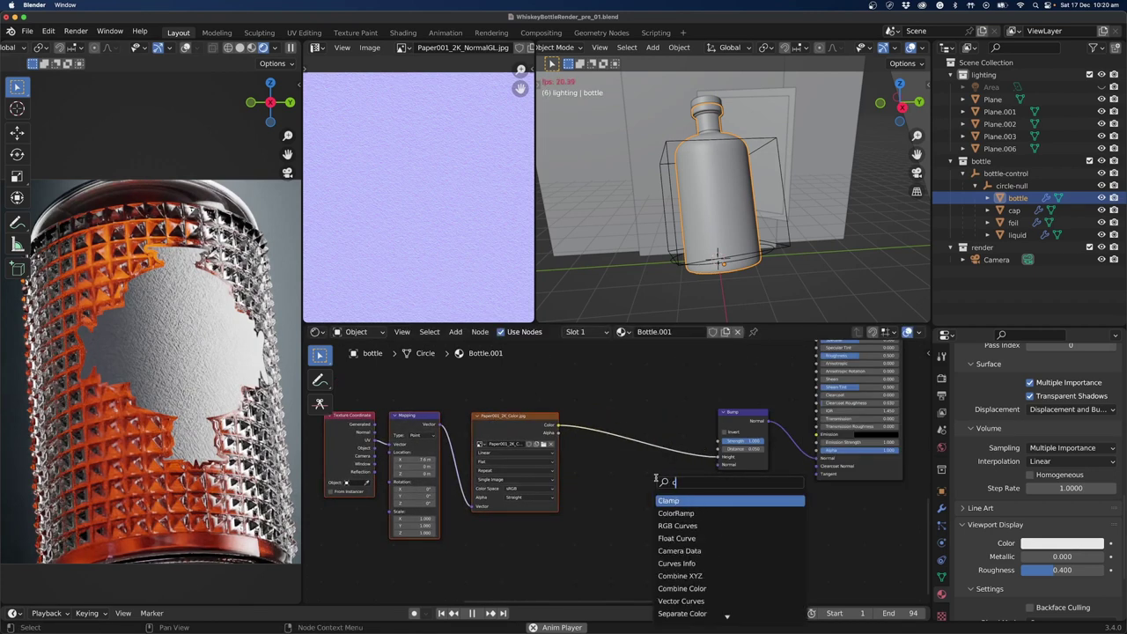
text(o)
key(Return)
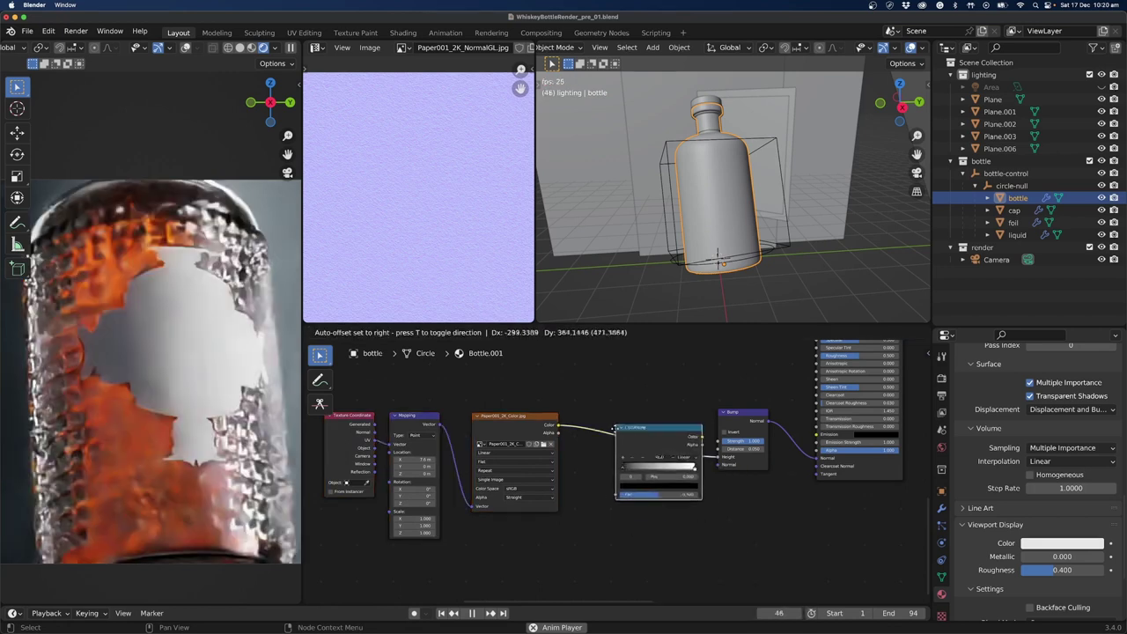
click(669, 488)
Set the ColorRamp's white stop to grey and the Paper001_2K_Color.jpg image's color space to Non-Color.
scroll(680, 494, up, 3)
click(740, 459)
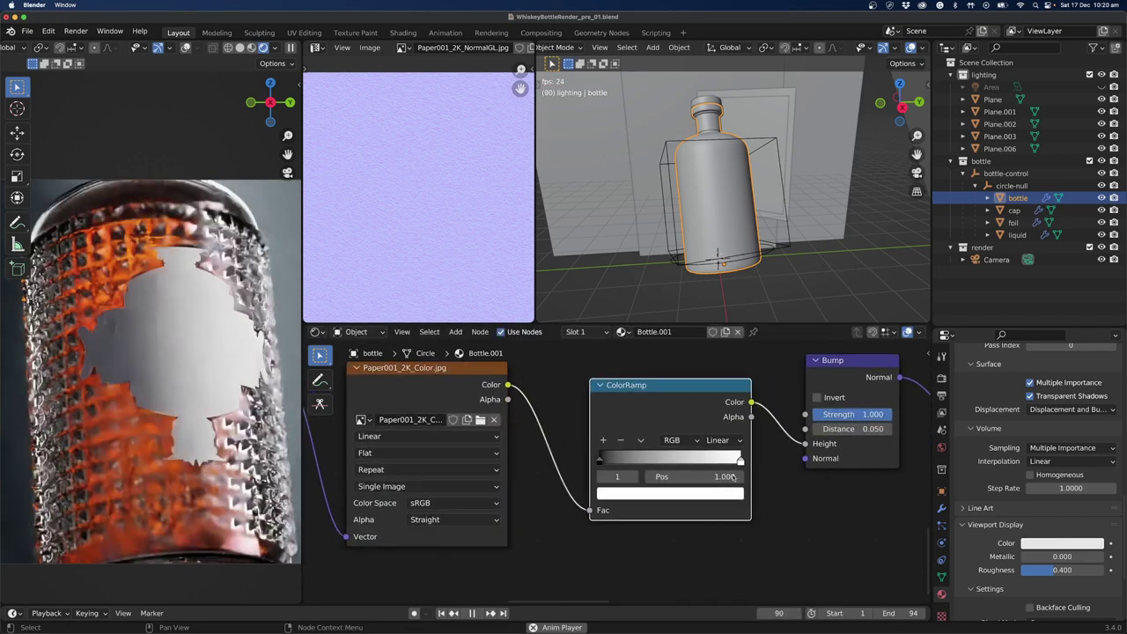
click(717, 498)
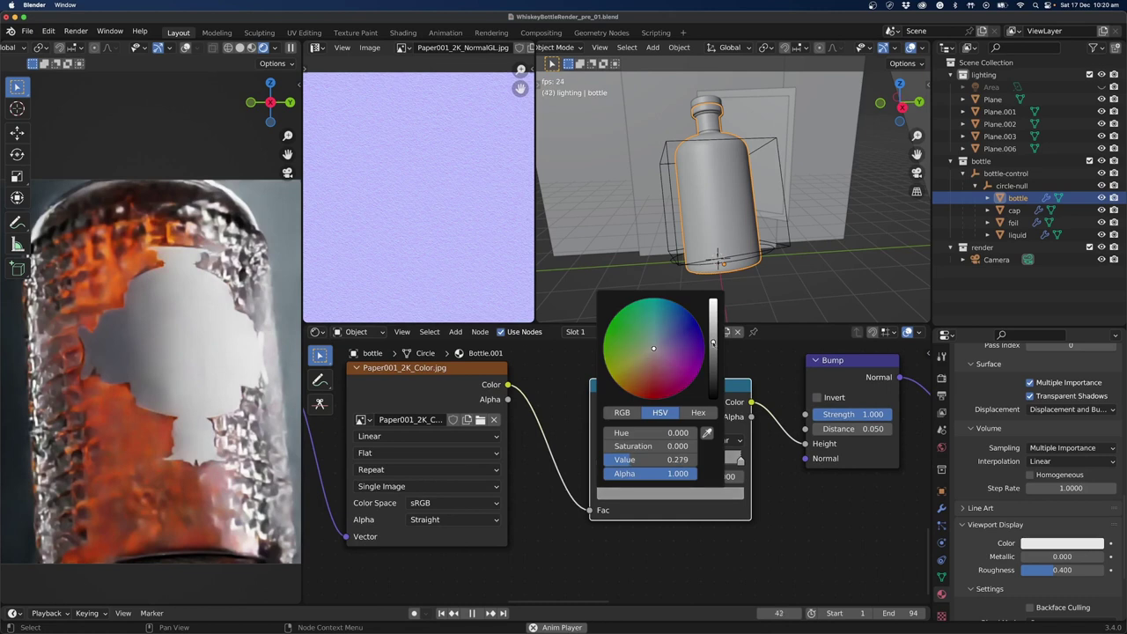
click(449, 503)
click(430, 413)
click(650, 495)
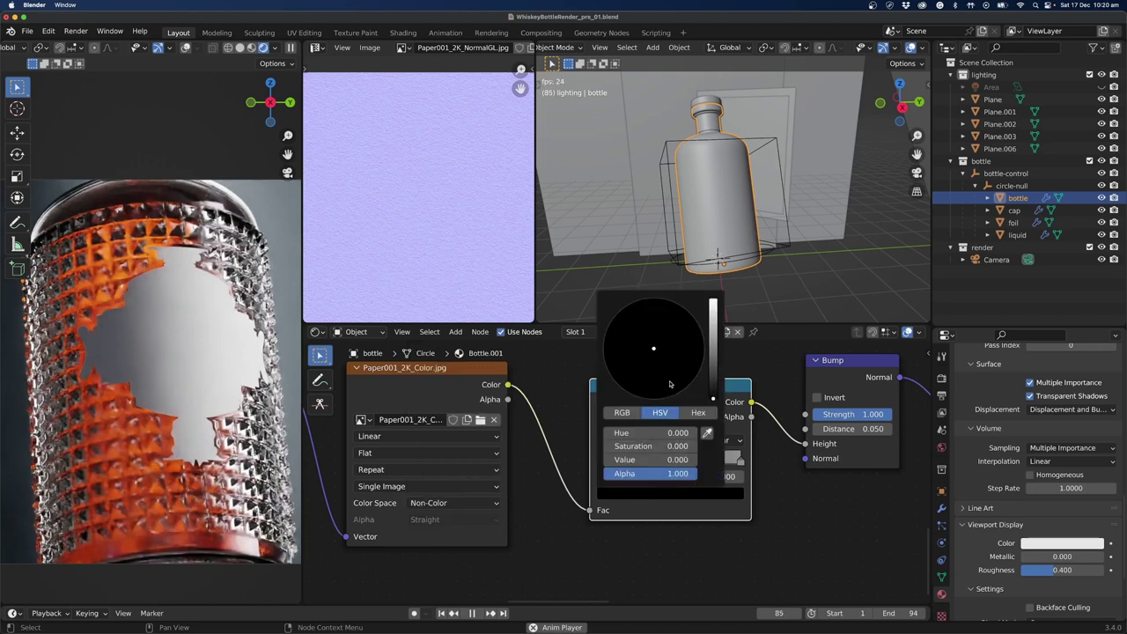
drag(714, 391, 713, 332)
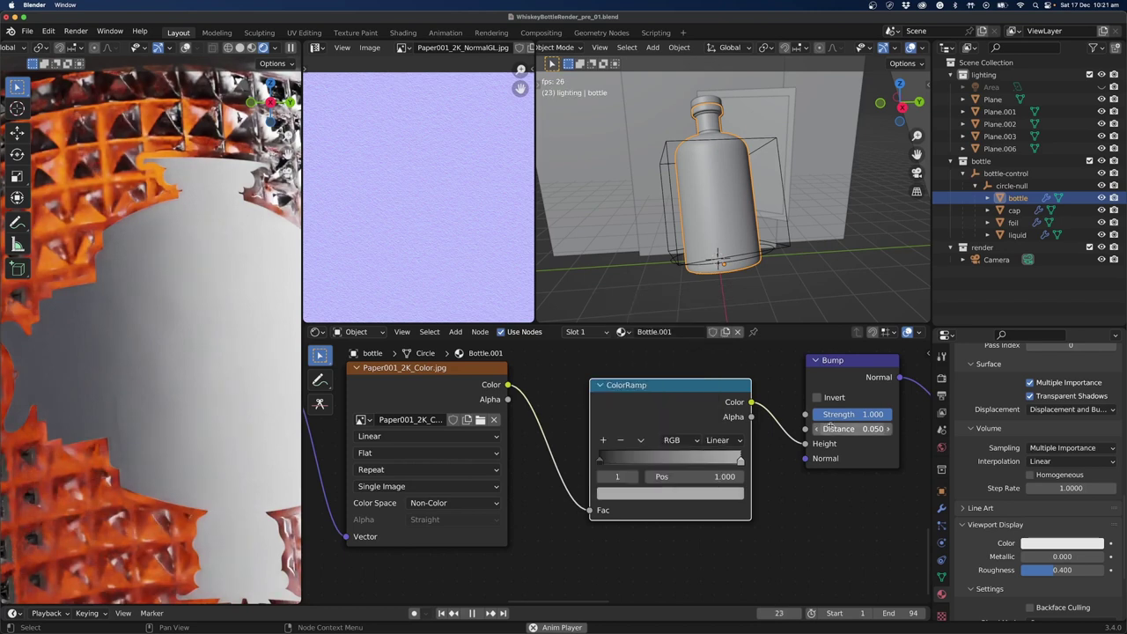
scroll(756, 492, down, 2)
middle_drag(806, 519, 663, 536)
scroll(694, 529, down, 5)
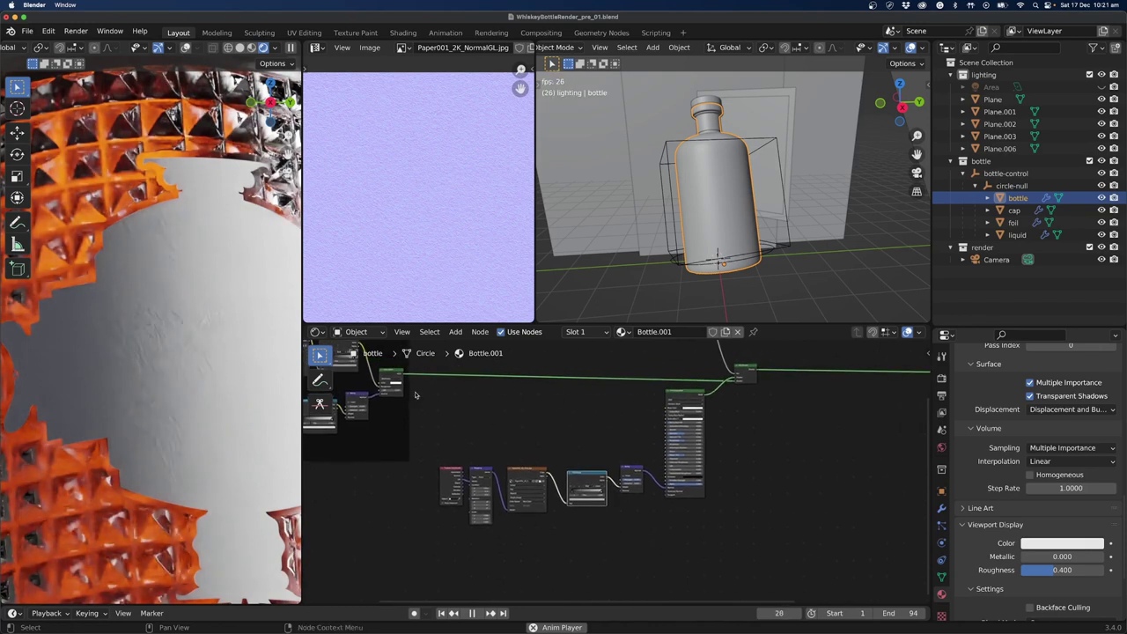
scroll(597, 549, up, 2)
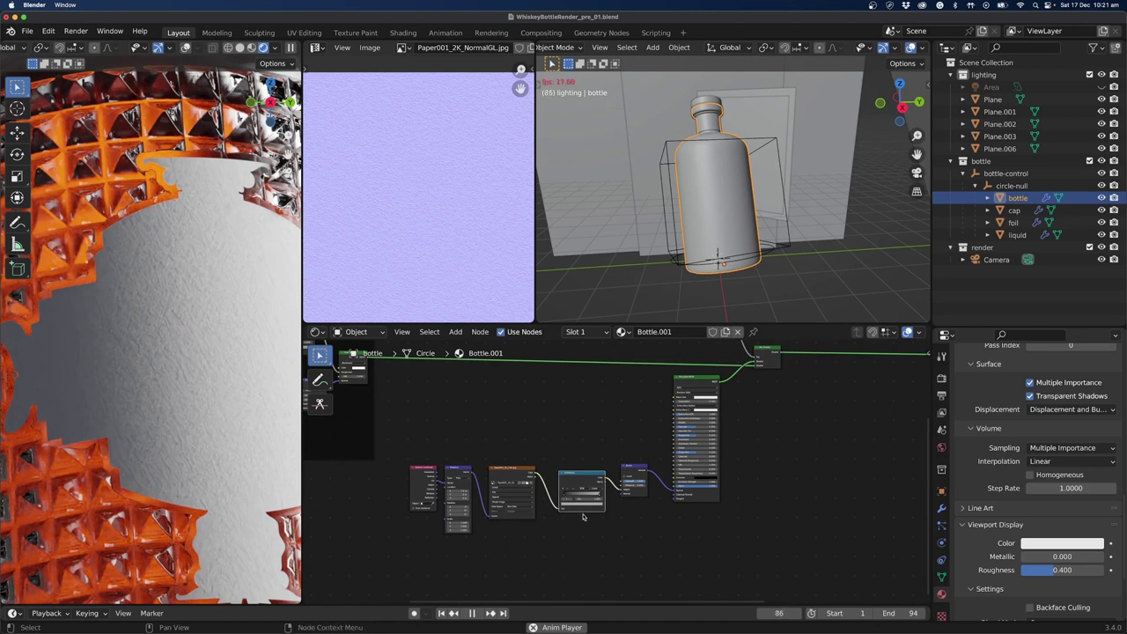
scroll(587, 515, up, 3)
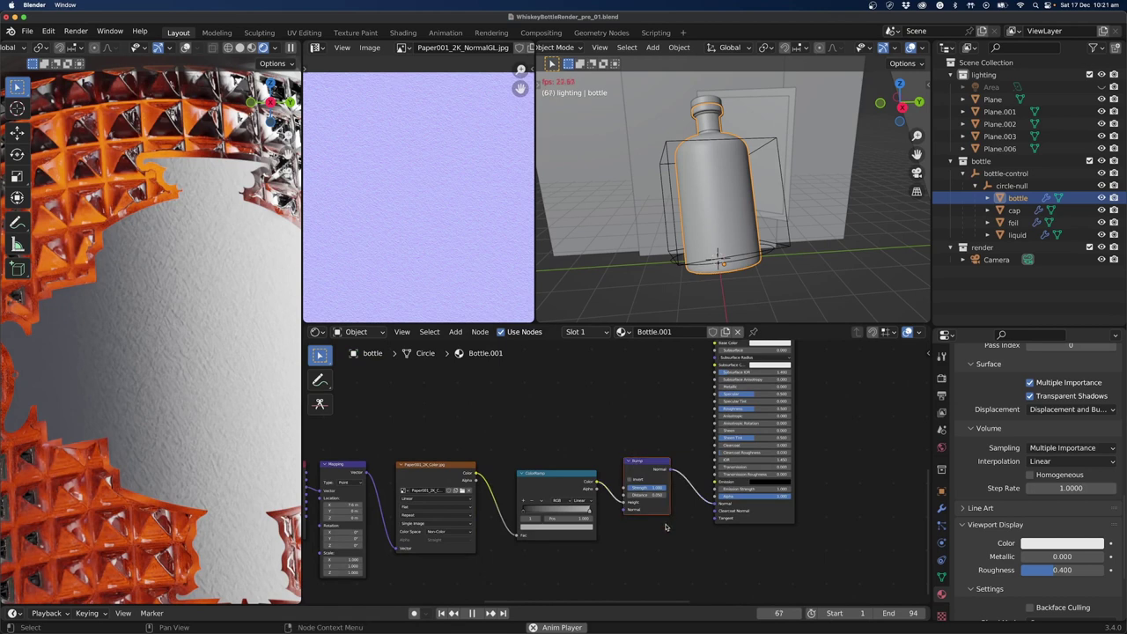
scroll(664, 523, up, 3)
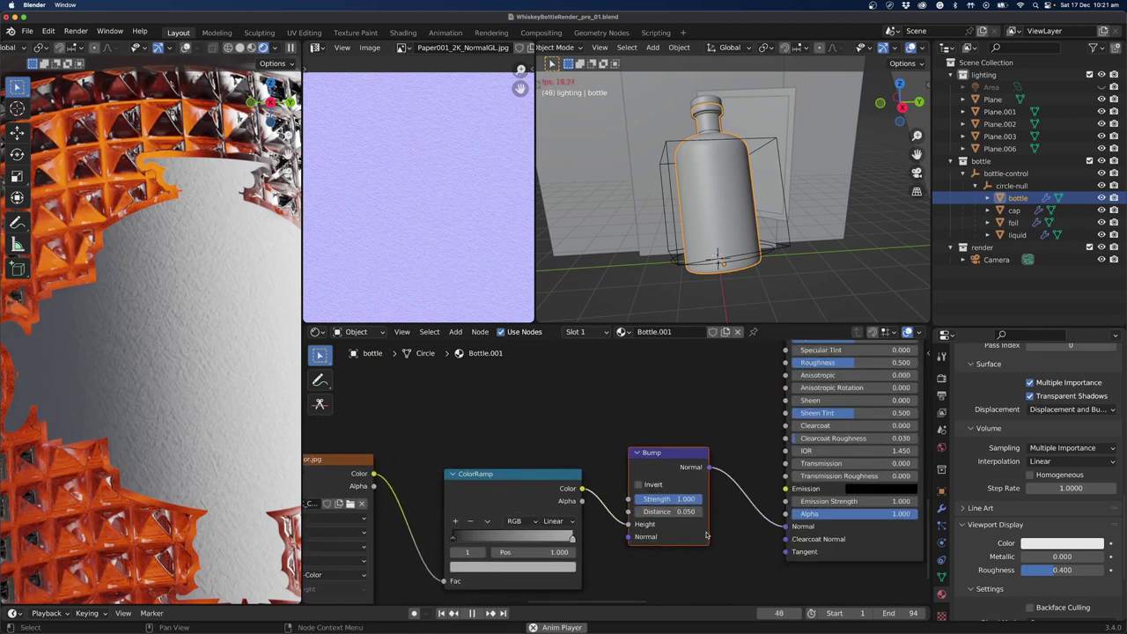
scroll(665, 533, down, 3)
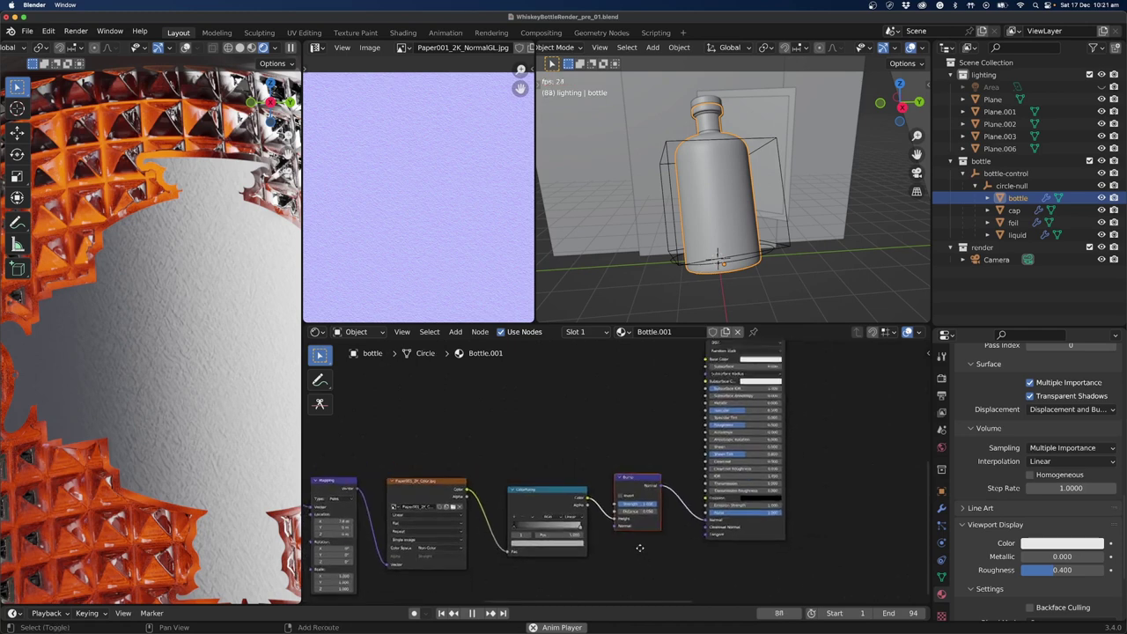
Set the Bump node's Strength to 0.5.
scroll(651, 523, up, 3)
click(652, 525)
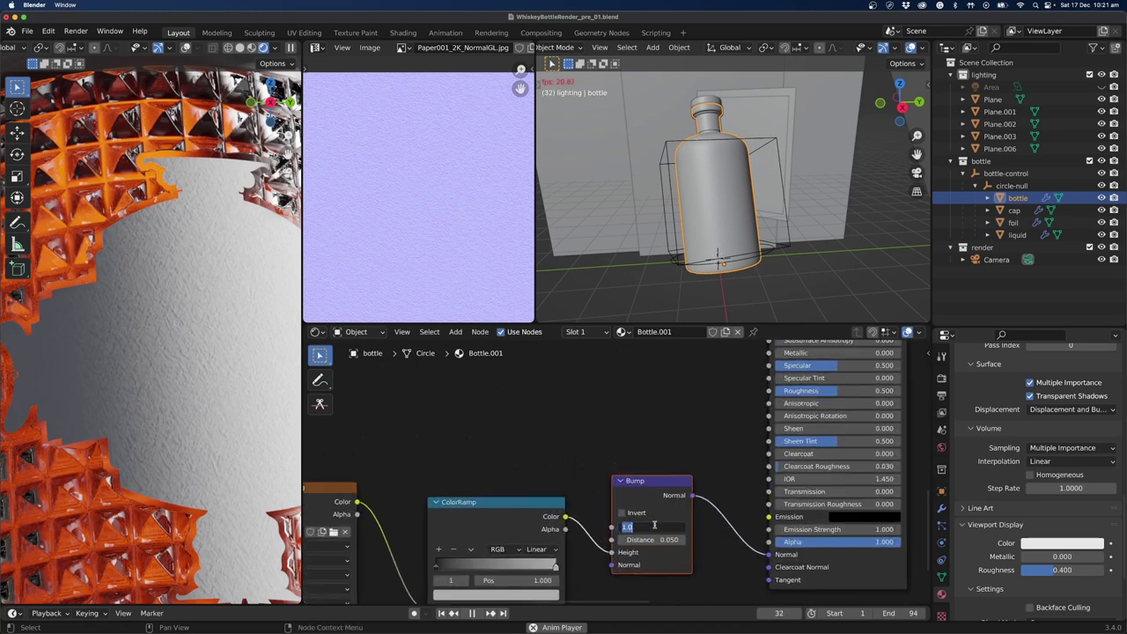
text(.5)
key(Return)
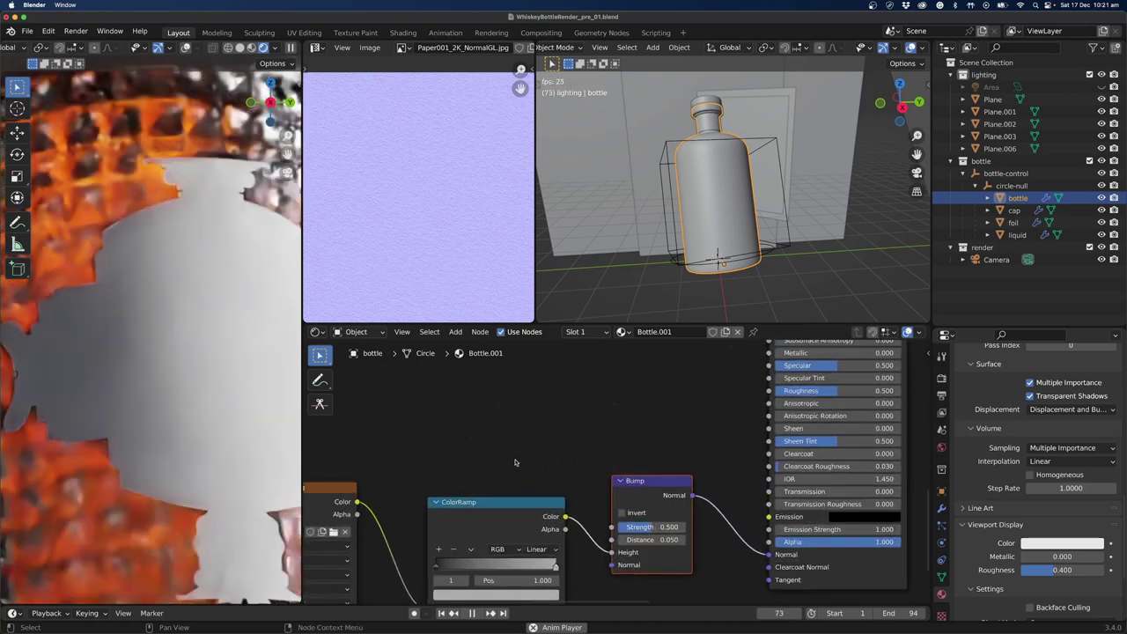
scroll(619, 556, down, 2)
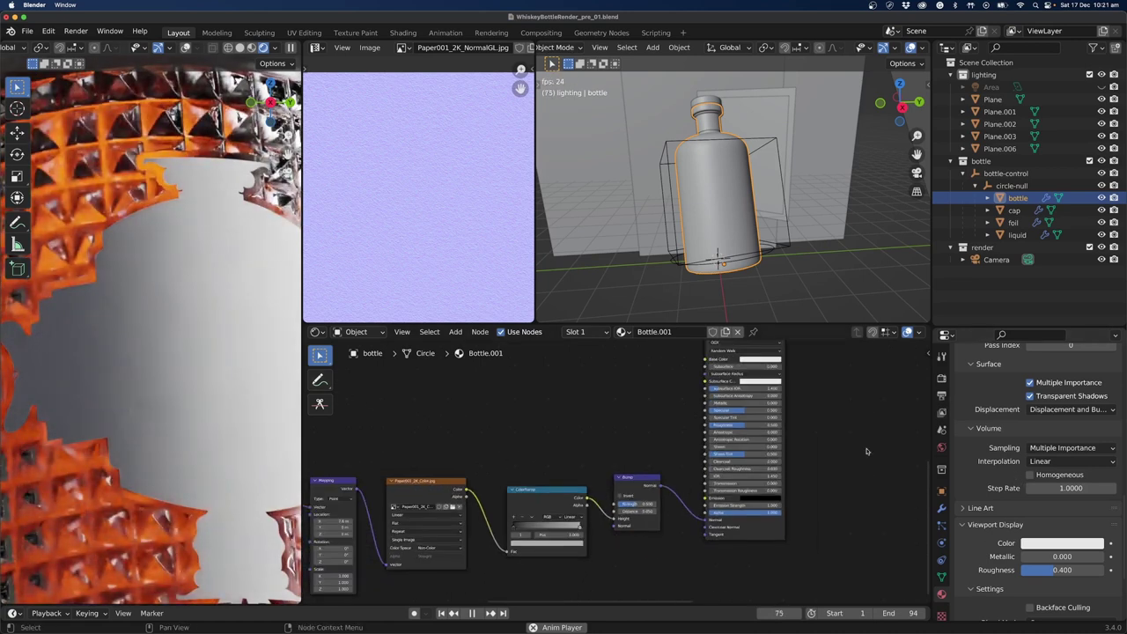
Turn off Denoise for viewport sampling in the render settings.
click(941, 378)
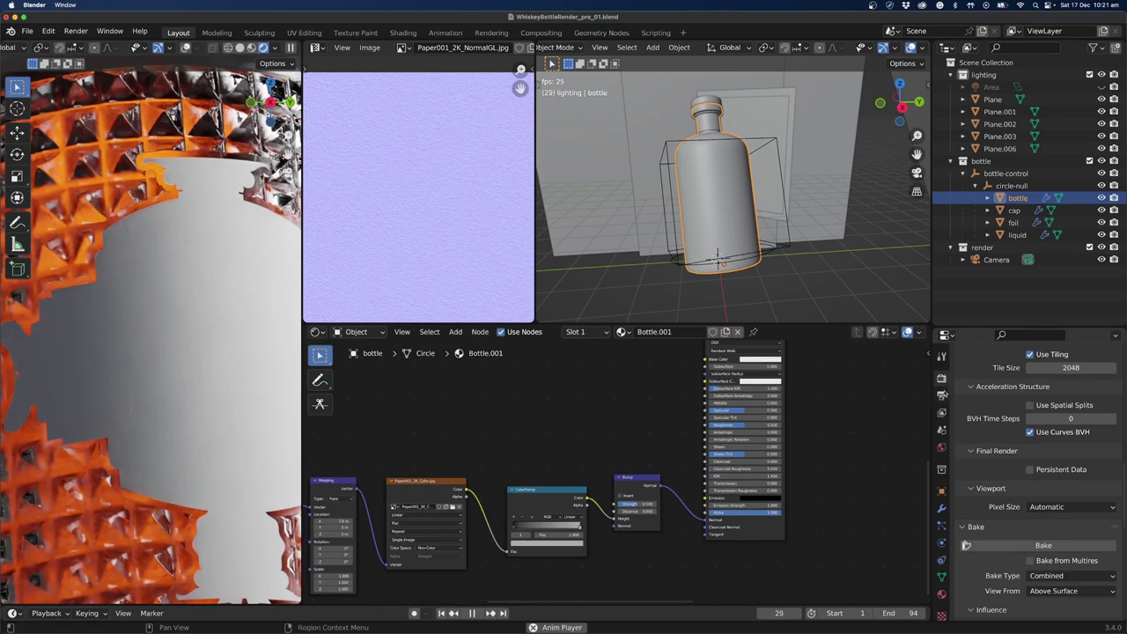
click(941, 412)
click(941, 377)
scroll(966, 546, up, 10)
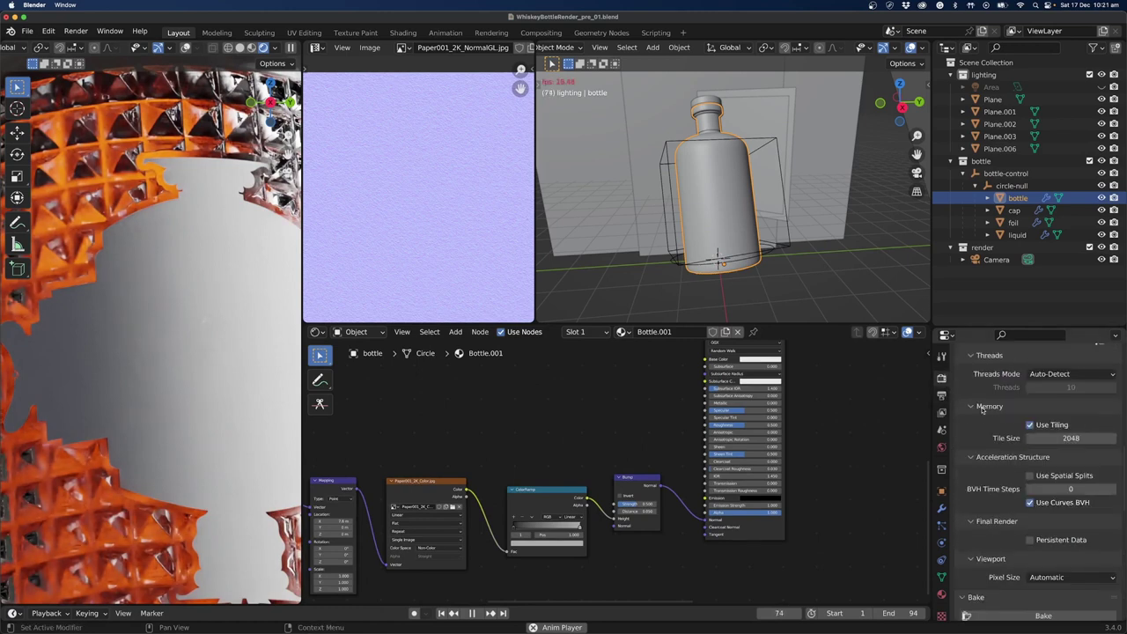
scroll(981, 409, up, 4)
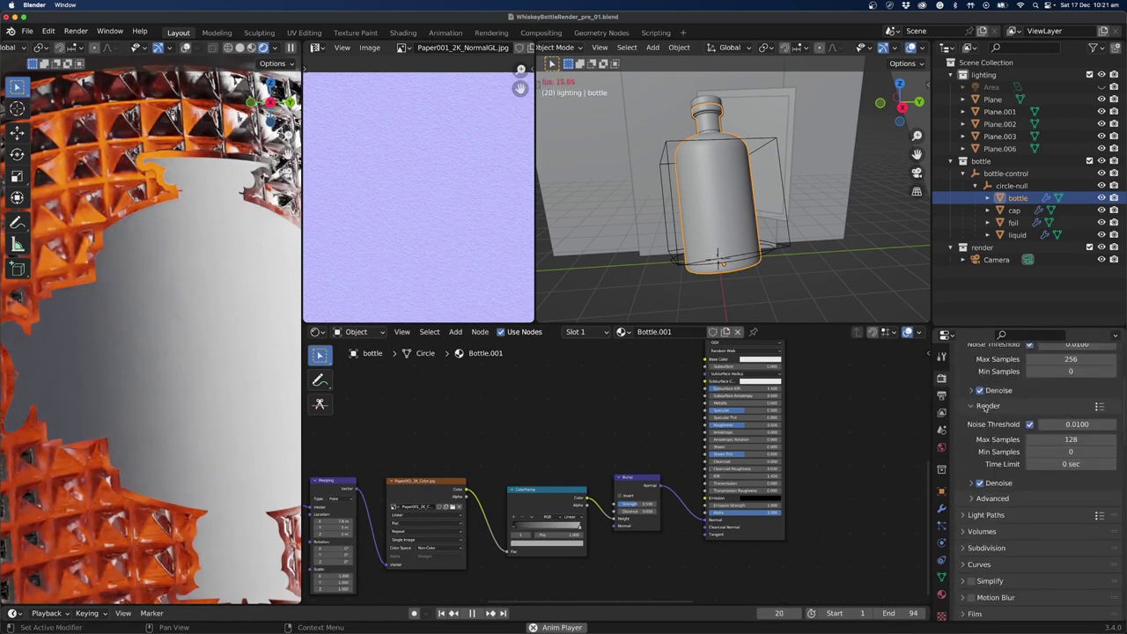
click(980, 452)
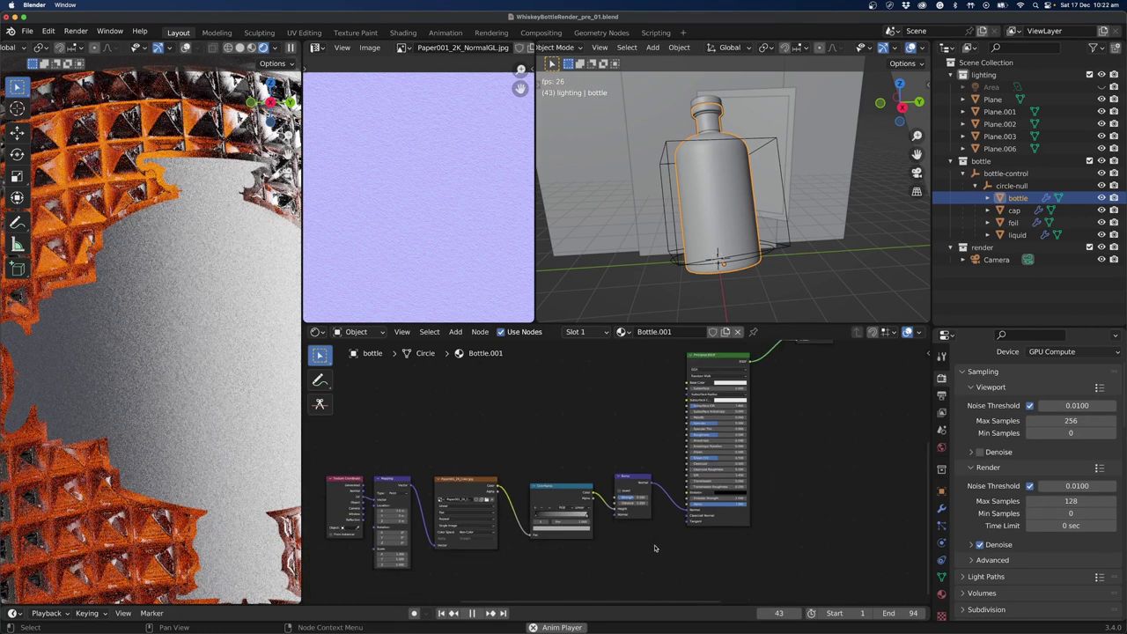
Add a Frame node and place the paper shader and its texture, ColorRamp and Bump nodes inside it.
scroll(653, 543, down, 2)
key(shift+a)
click(493, 415)
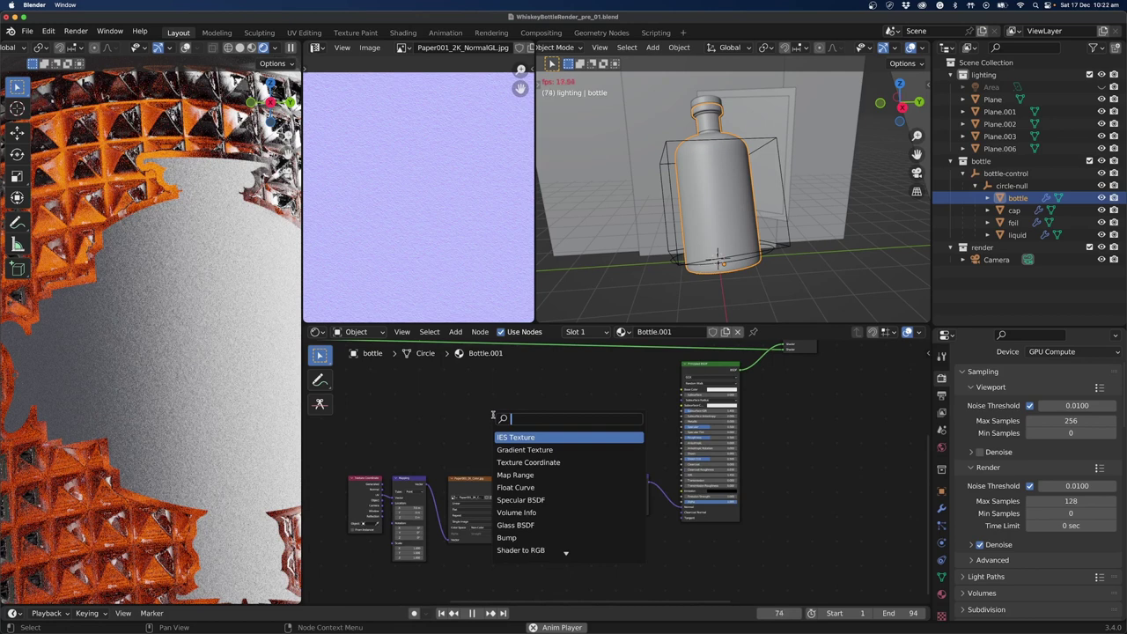
text(frame)
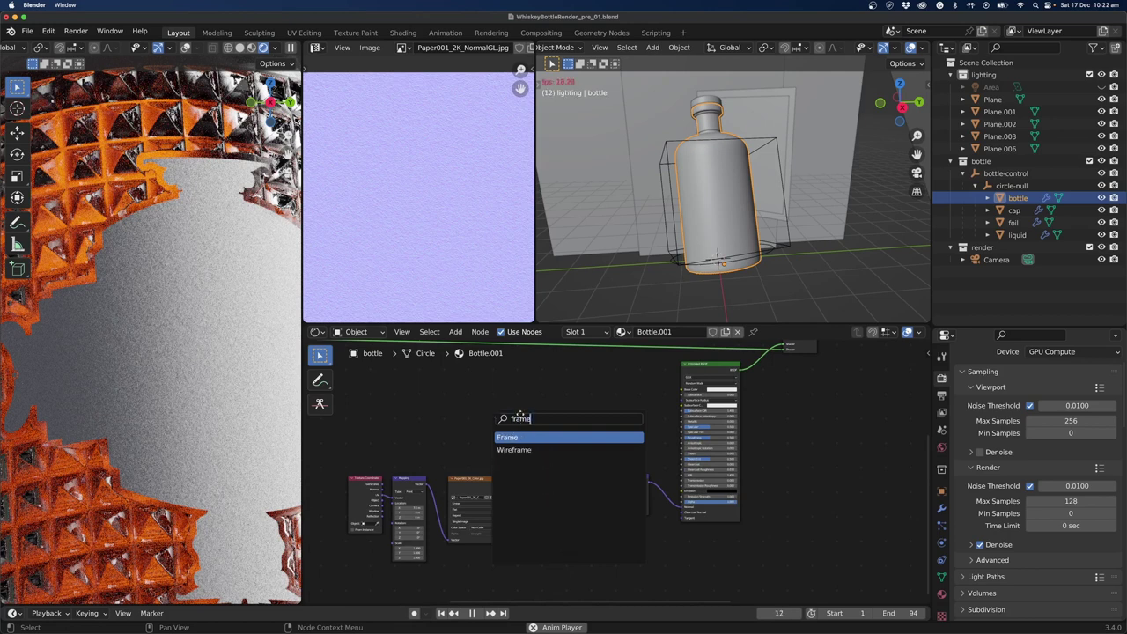
key(Return)
click(526, 419)
drag(728, 557, 337, 500)
drag(579, 491, 530, 423)
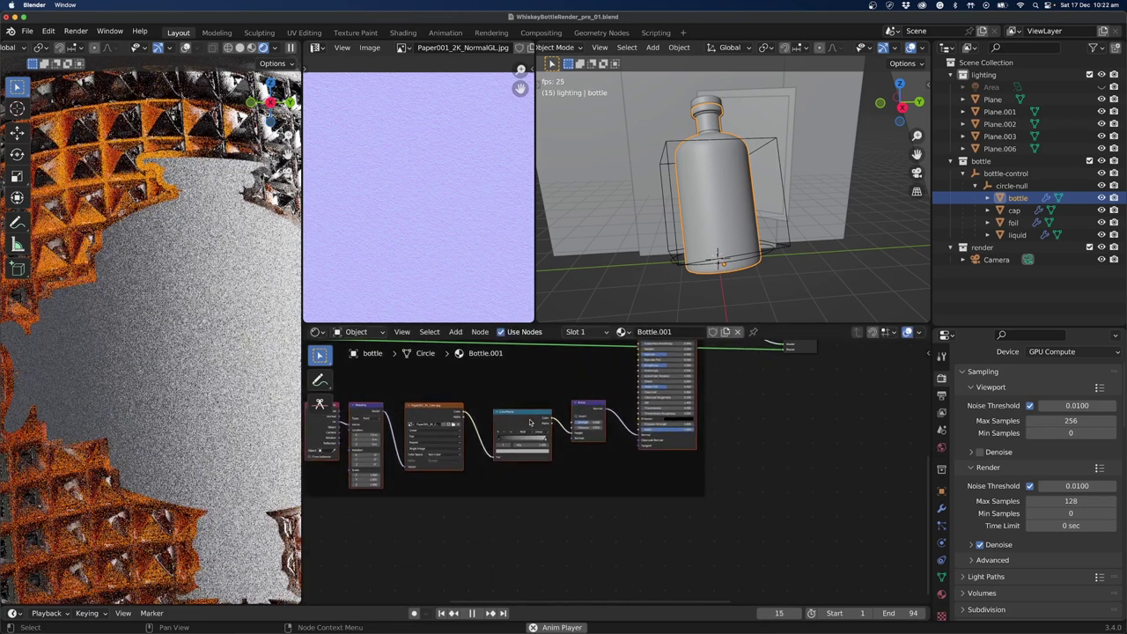
click(616, 515)
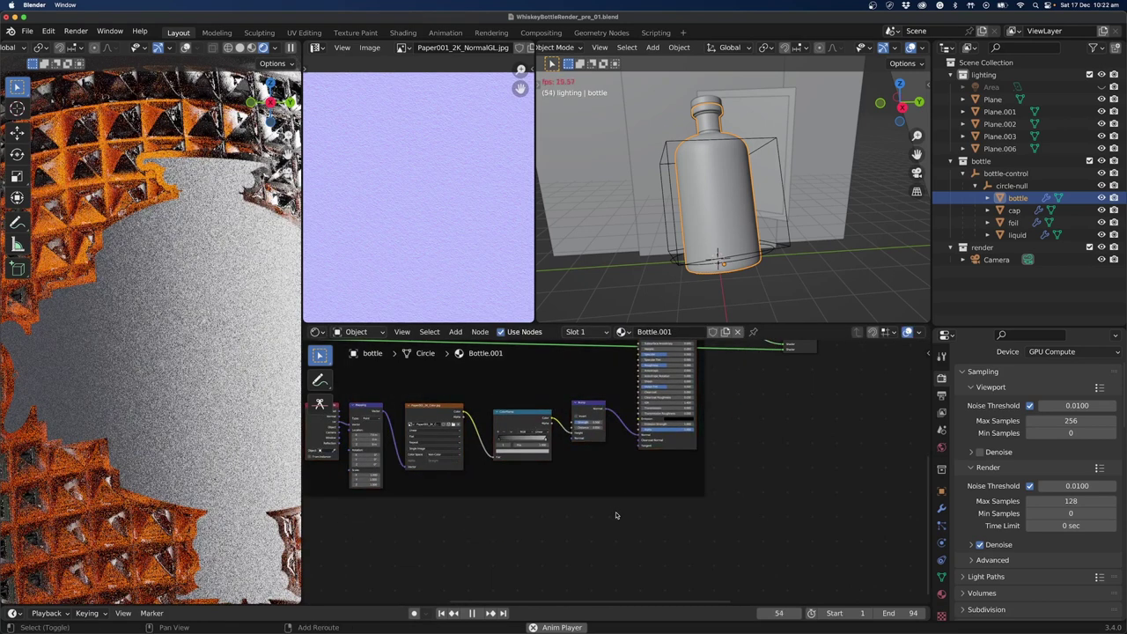
Label the frame around the paper shader nodes Paper.
scroll(616, 515, up, 2)
scroll(541, 402, down, 2)
drag(540, 384, 579, 442)
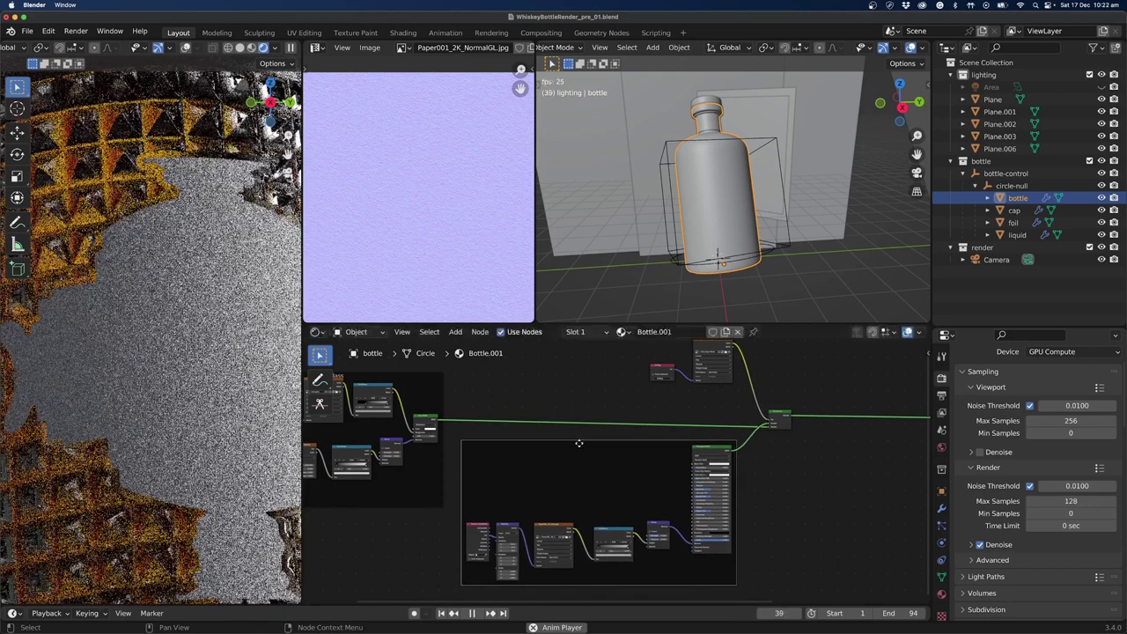
key(n)
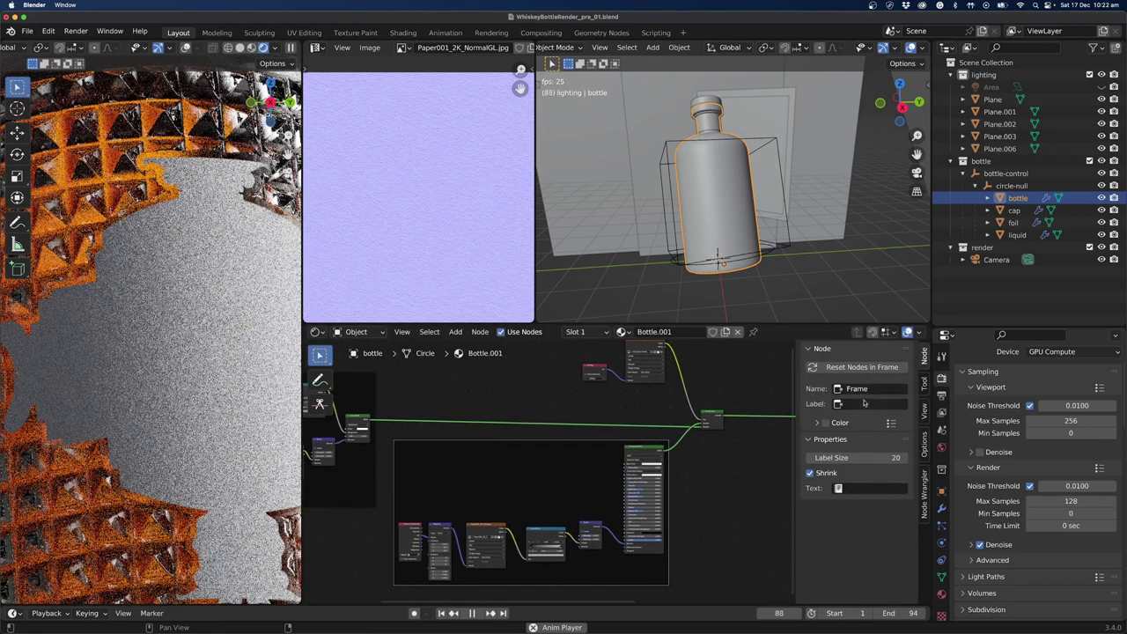
click(865, 402)
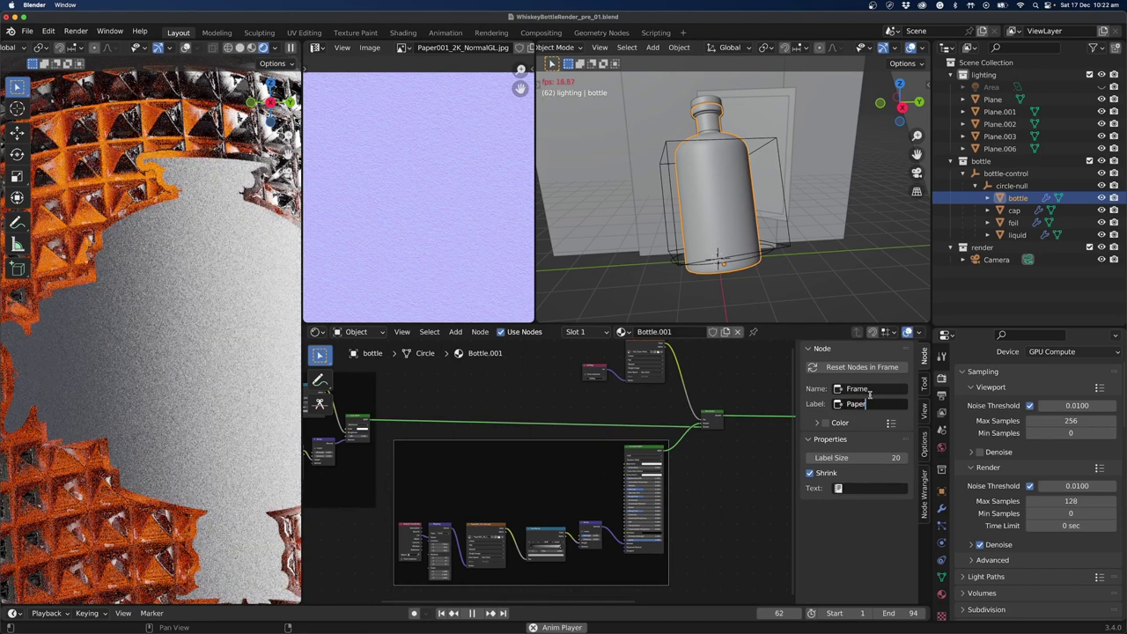
key(Return)
click(730, 482)
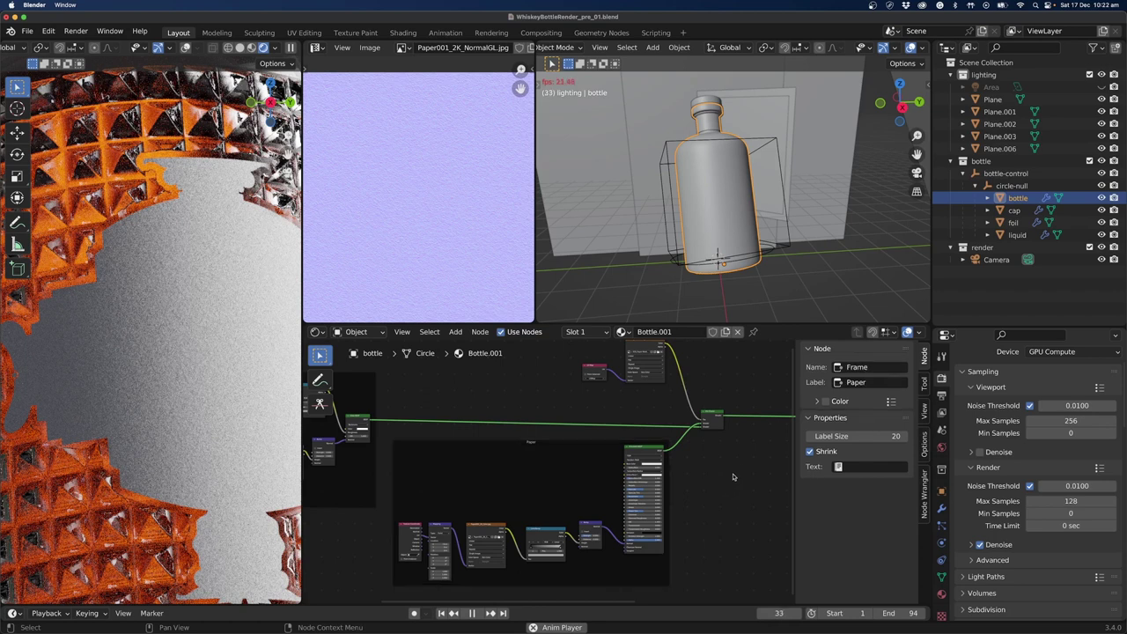
key(n)
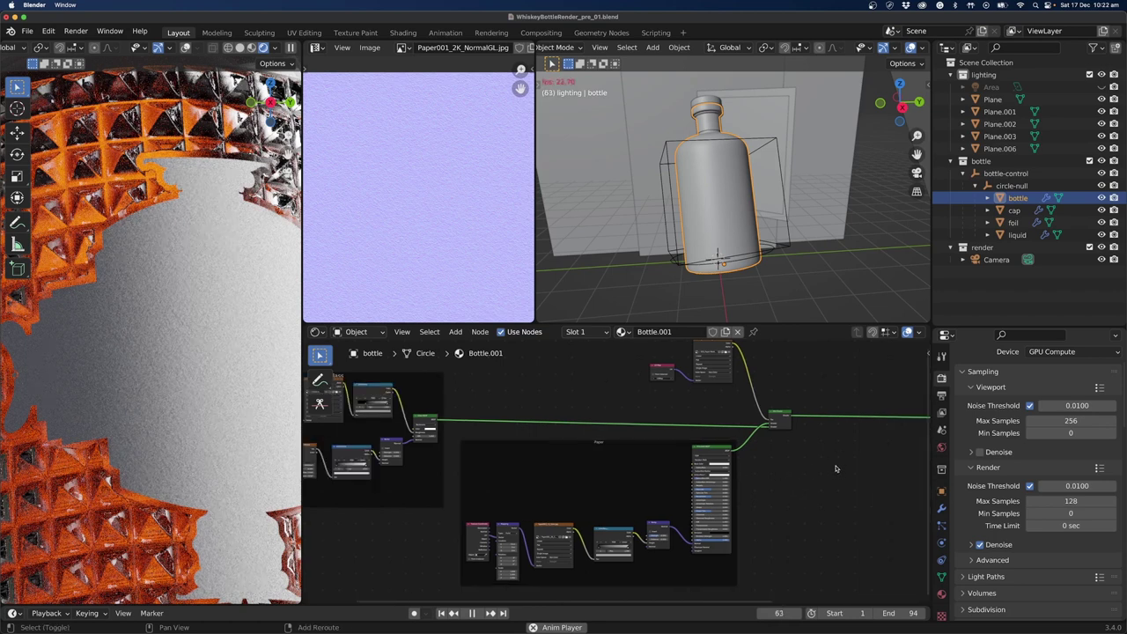
Duplicate the UV Map, paper mask image and Mix Shader nodes and place the copies further along the shader chain.
middle_drag(740, 473, 724, 501)
scroll(723, 502, up, 3)
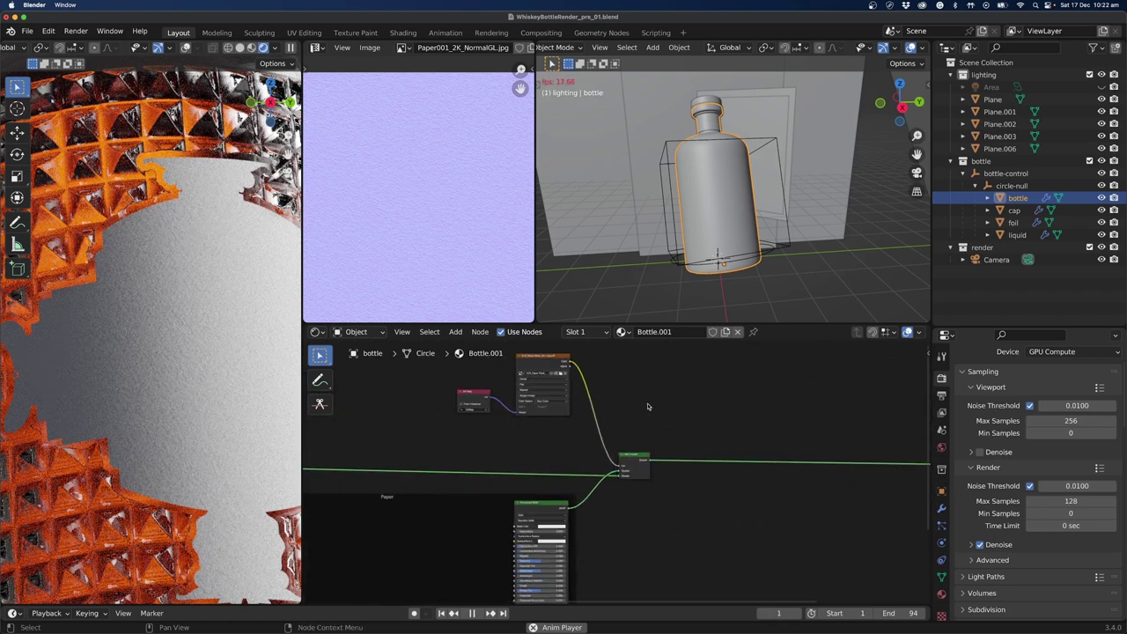
drag(636, 363, 442, 467)
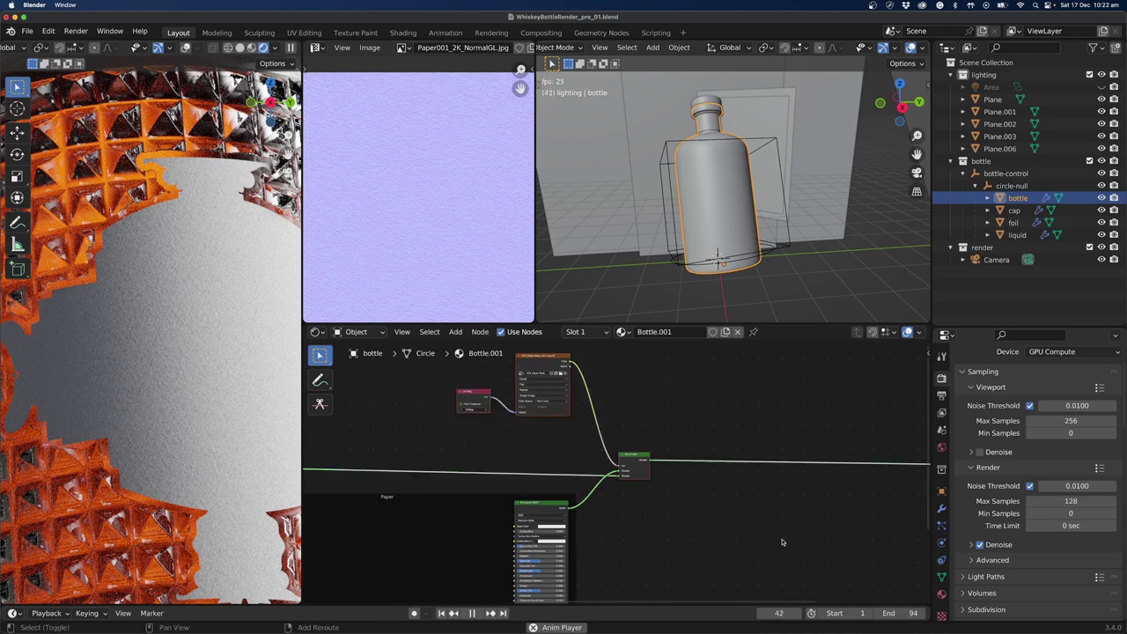
scroll(619, 536, right, 5)
key(g)
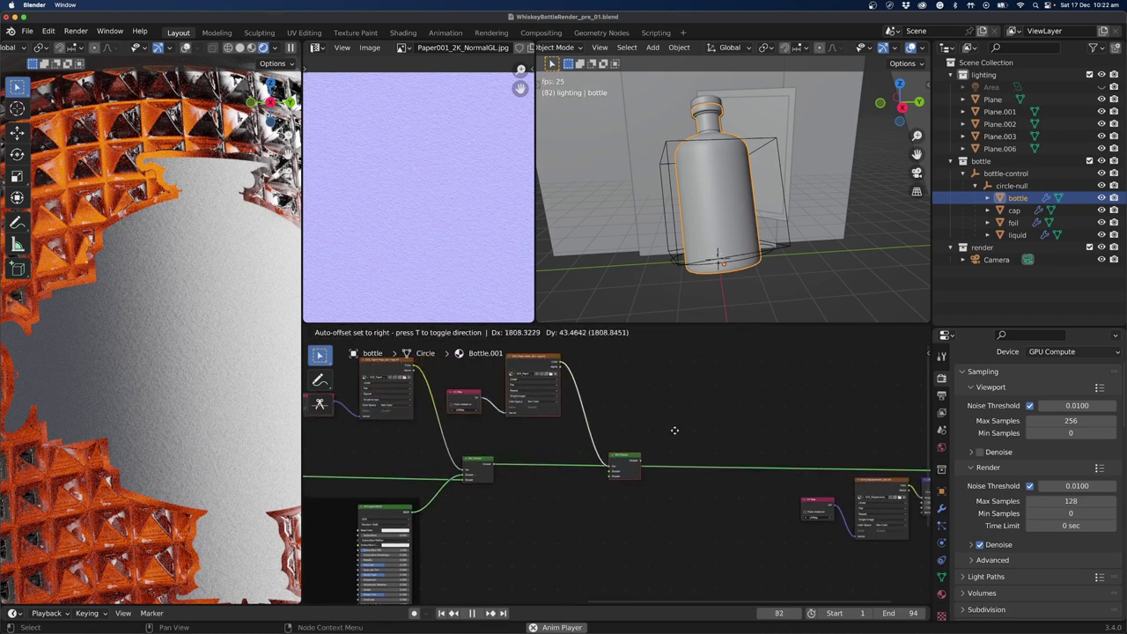
click(818, 432)
scroll(845, 443, right, 5)
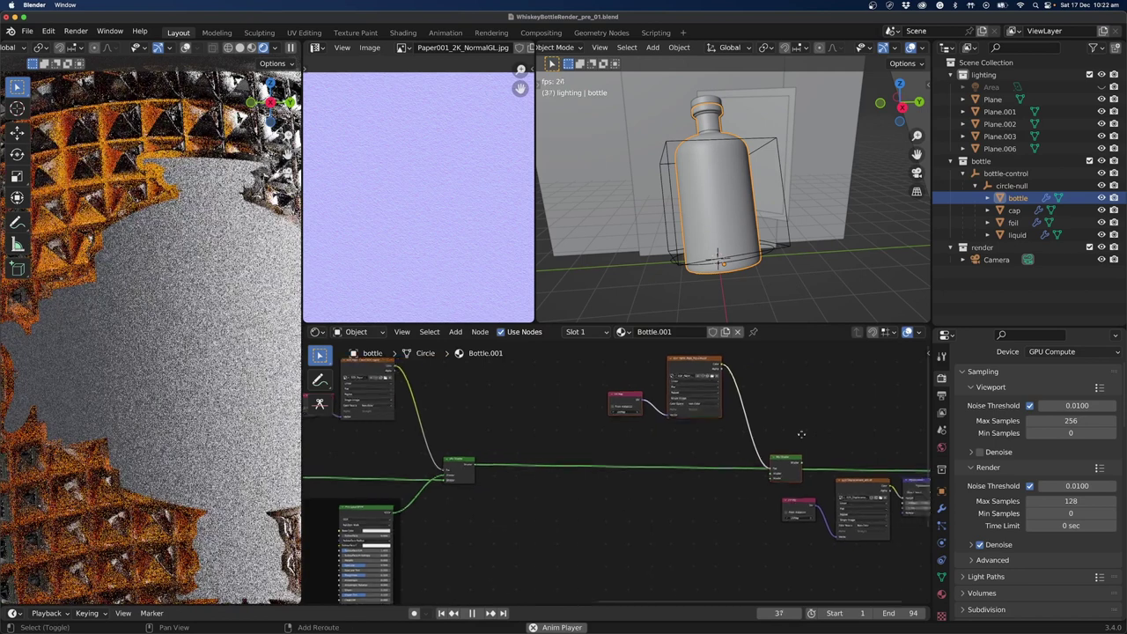
Move the displacement nodes and the Material Output farther away from the duplicated Mix Shader.
drag(865, 441, 658, 536)
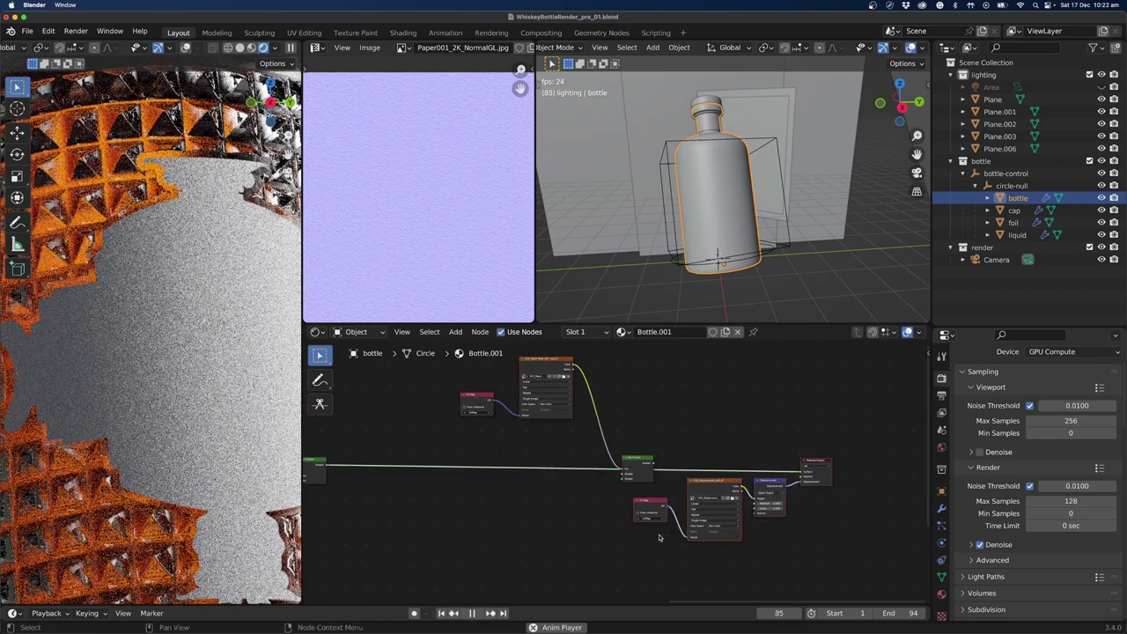
key(g)
click(827, 506)
scroll(566, 528, left, 2)
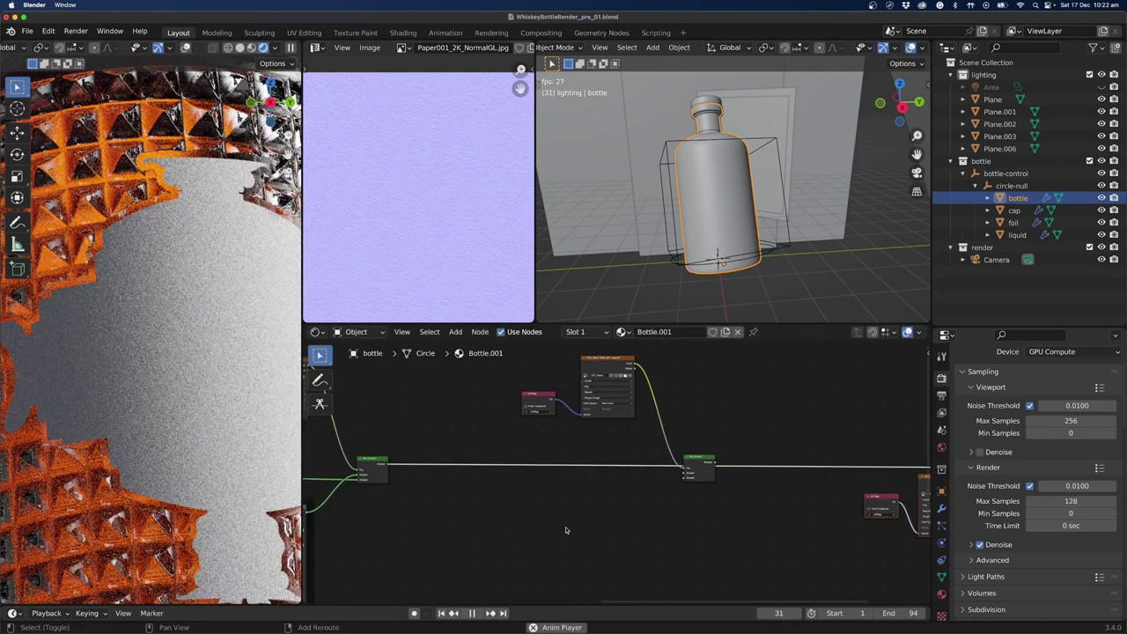
Link the paper Mix Shader only into the duplicated Mix Shader's second Shader input and connect the duplicate to the Material Output's Surface.
drag(390, 467, 684, 480)
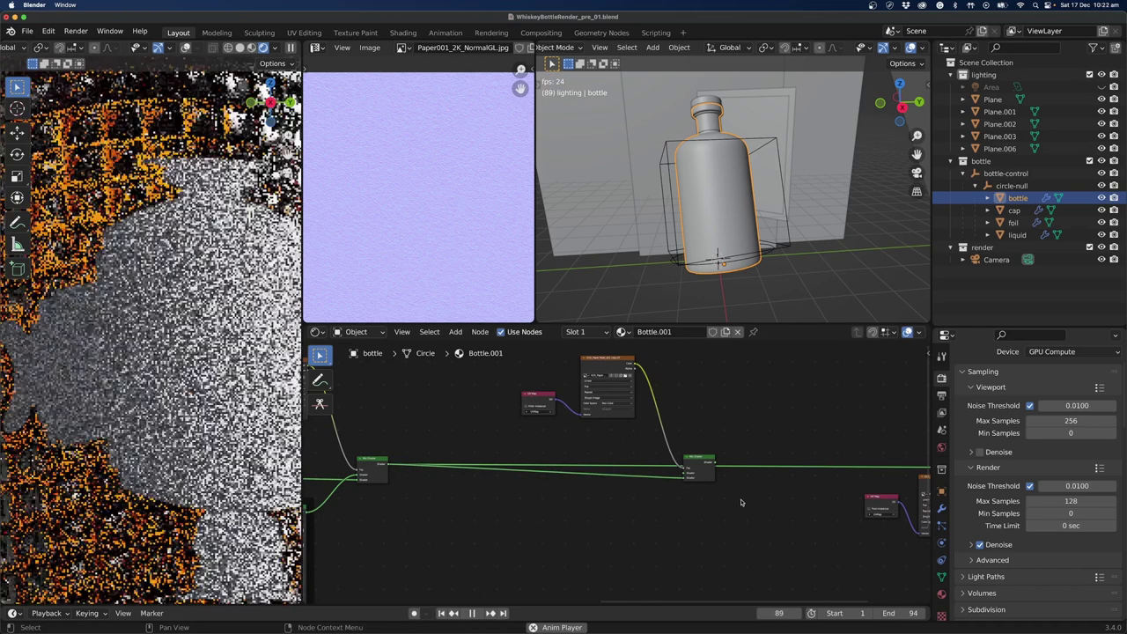
scroll(705, 460, up, 3)
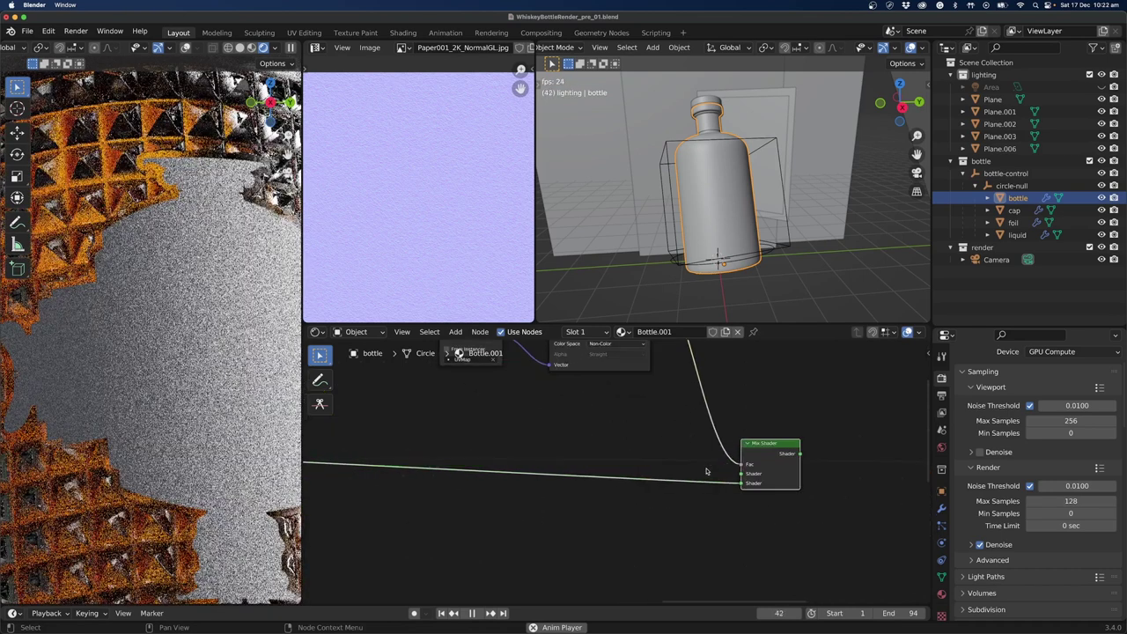
middle_drag(695, 452, 574, 464)
scroll(575, 464, up, 2)
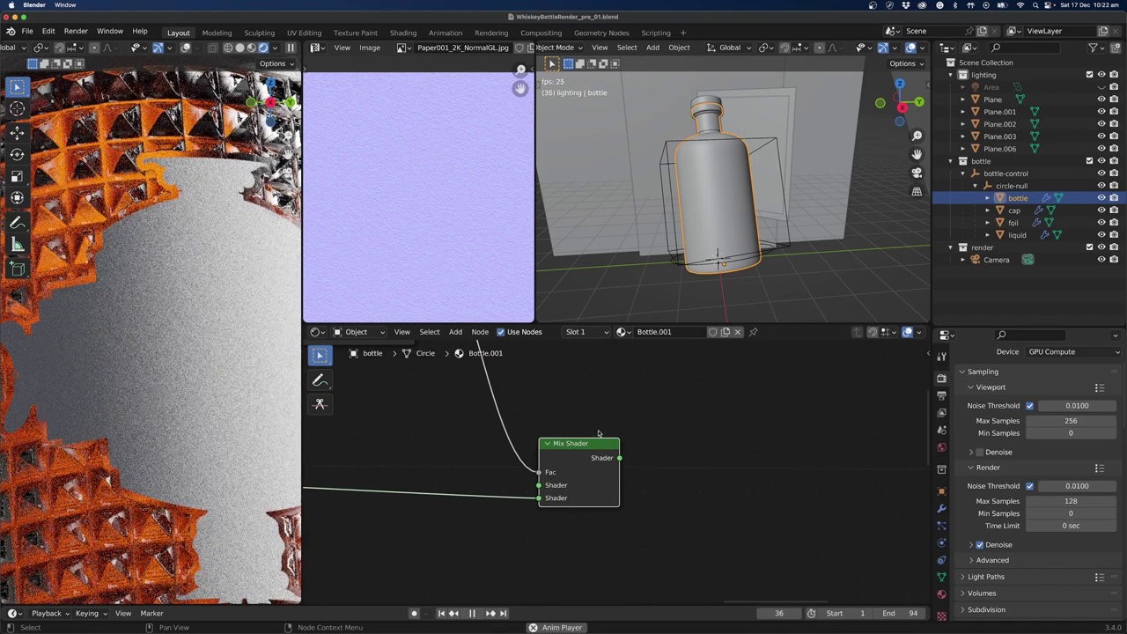
ctrl+shift+click(592, 454)
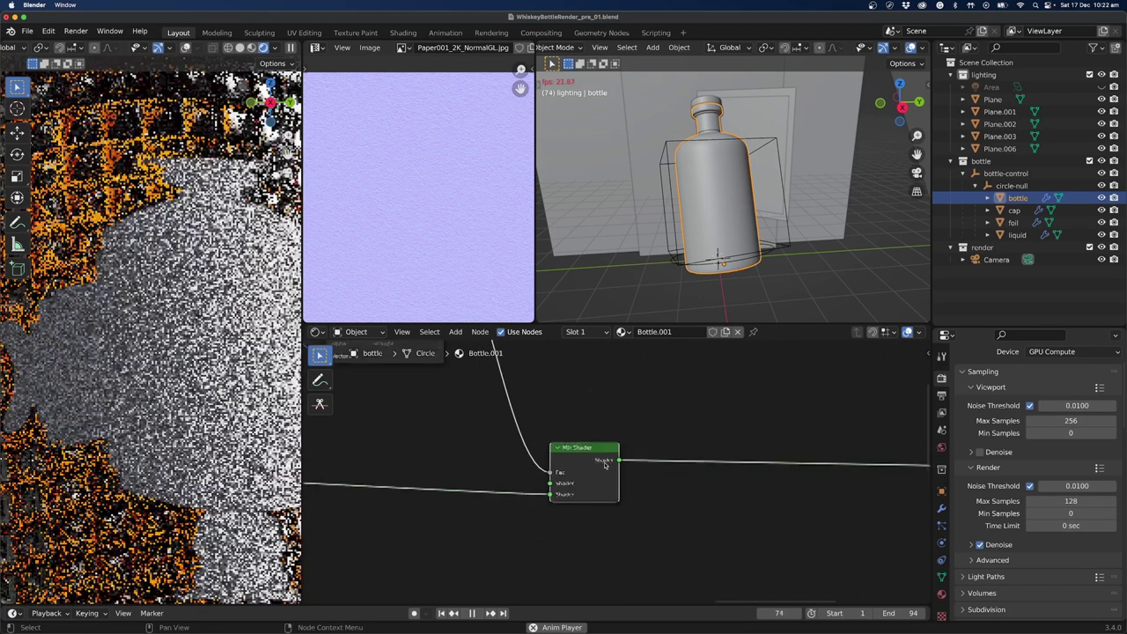
scroll(657, 467, down, 4)
middle_drag(793, 493, 519, 496)
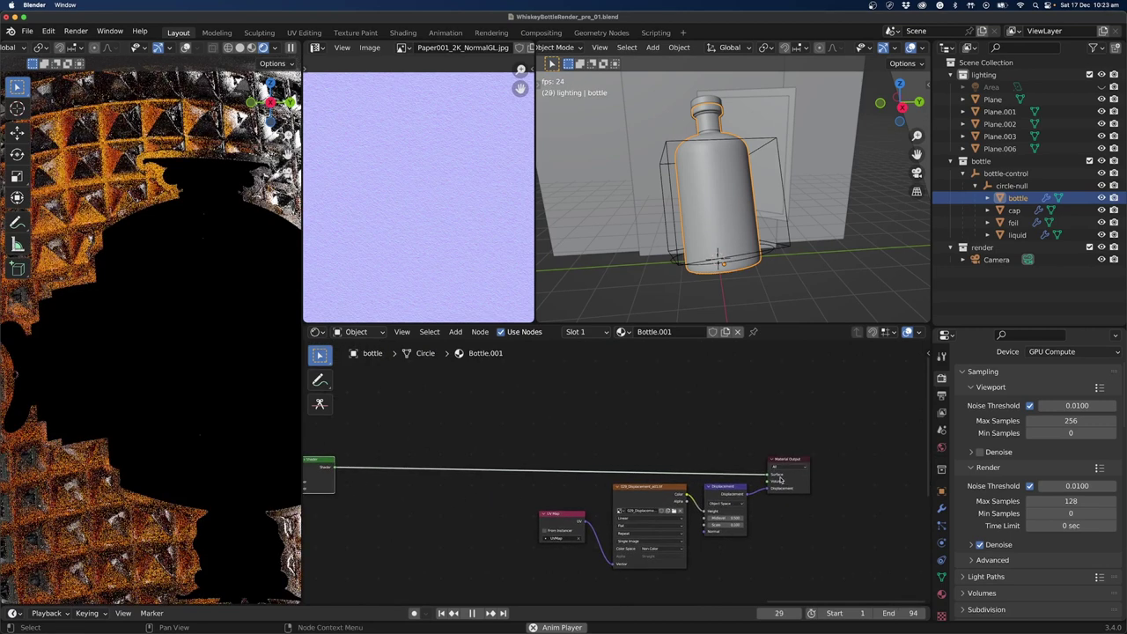
Replace the duplicated mask node's image with 029_White Text Mask_a01.tif.
middle_drag(408, 525, 649, 546)
scroll(636, 480, up, 1)
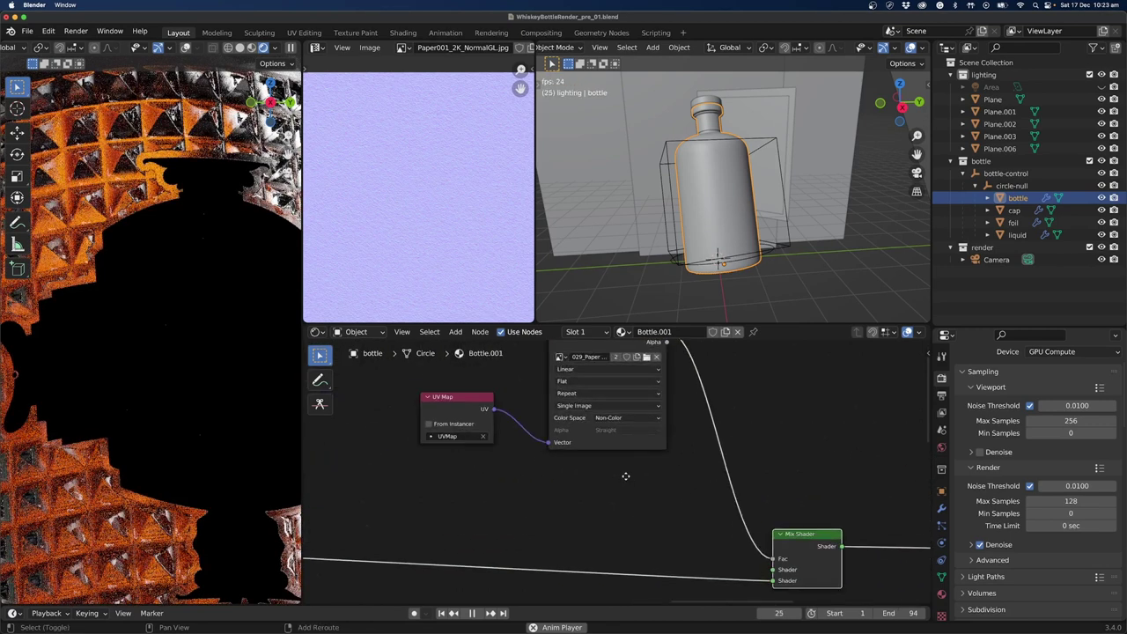
scroll(624, 477, up, 1)
middle_drag(624, 477, 628, 532)
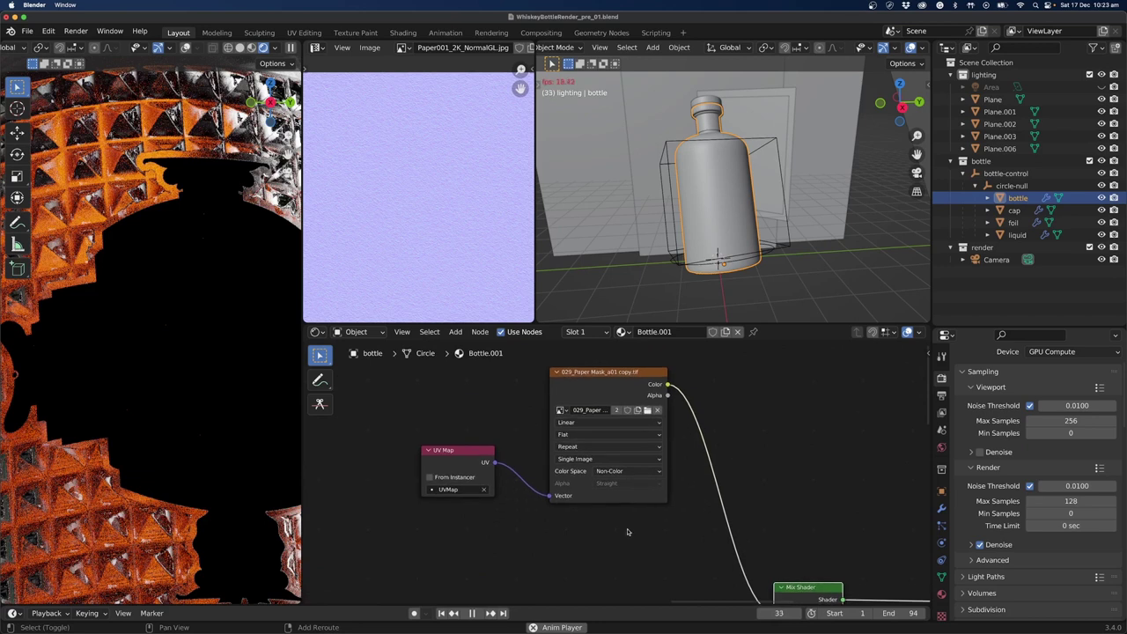
click(648, 410)
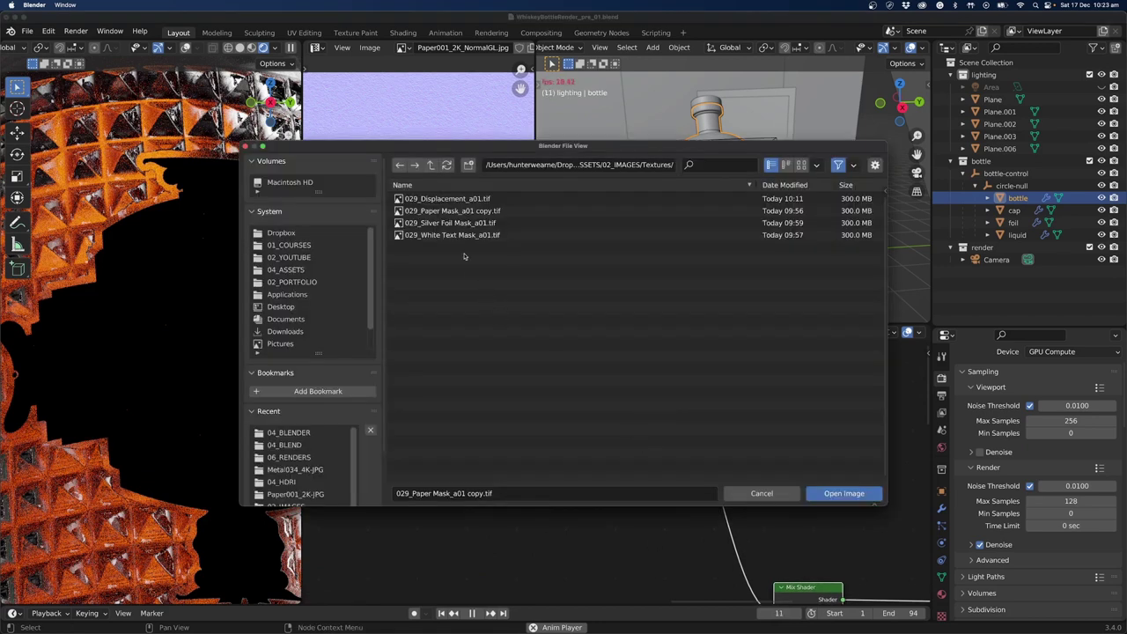
click(431, 236)
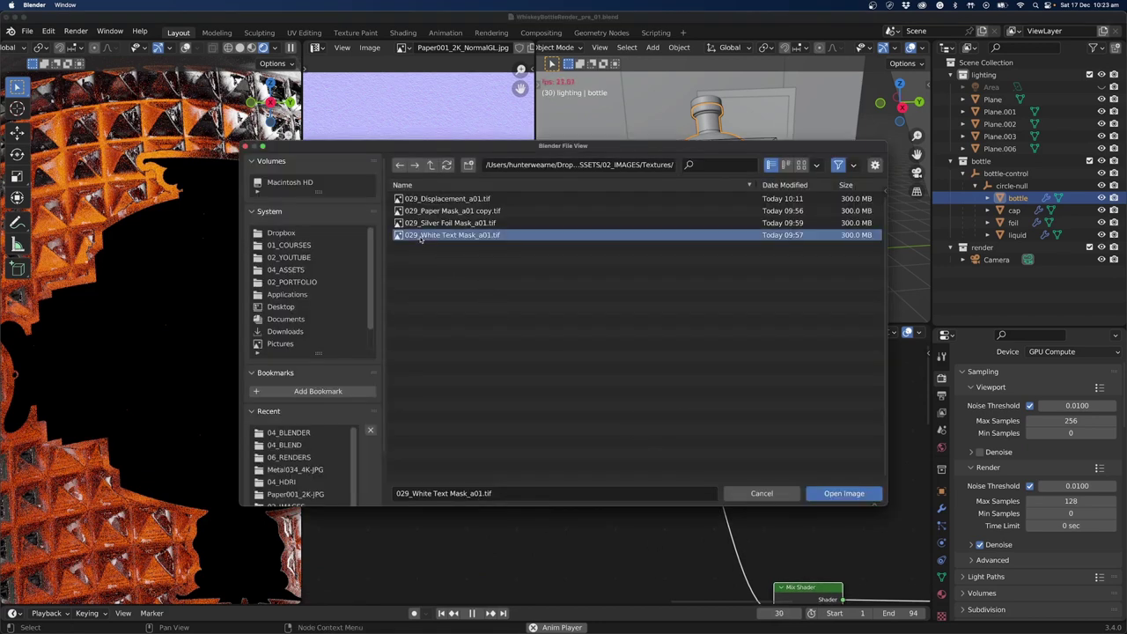
click(838, 495)
scroll(642, 536, down, 3)
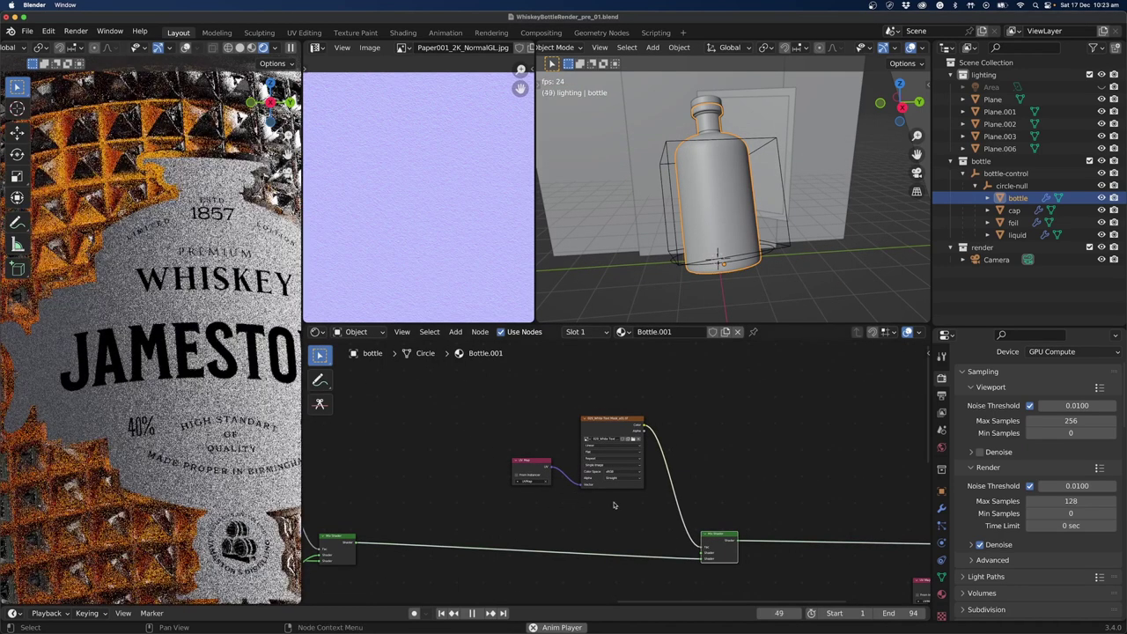
Add a Principled BSDF node below the duplicated Mix Shader.
scroll(642, 520, down, 5)
key(shift+a)
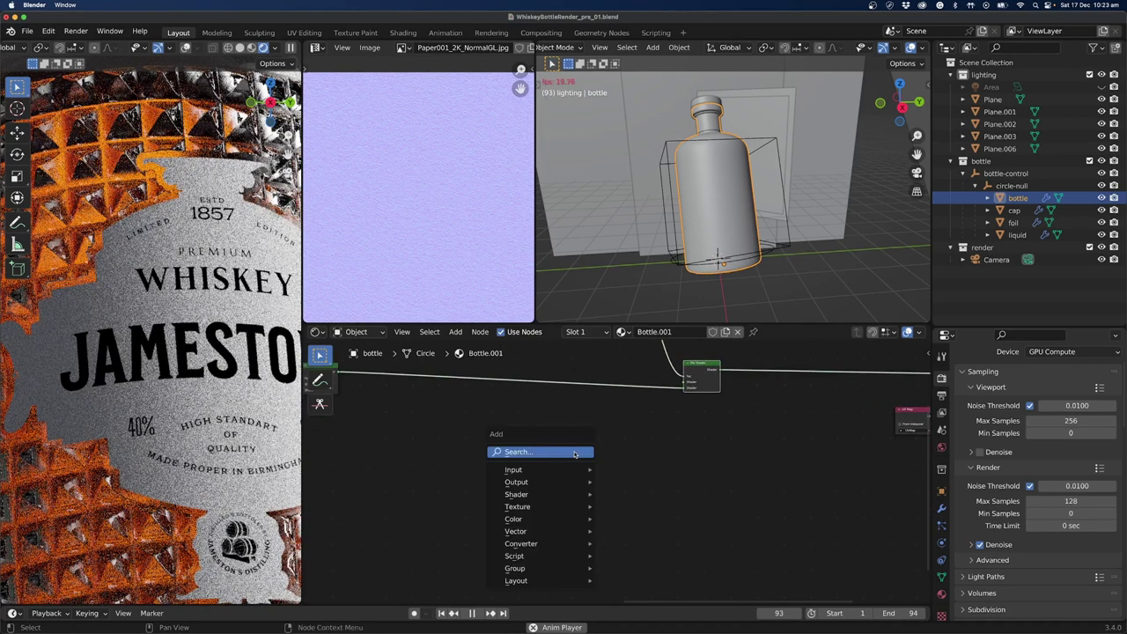
click(574, 452)
text(princ)
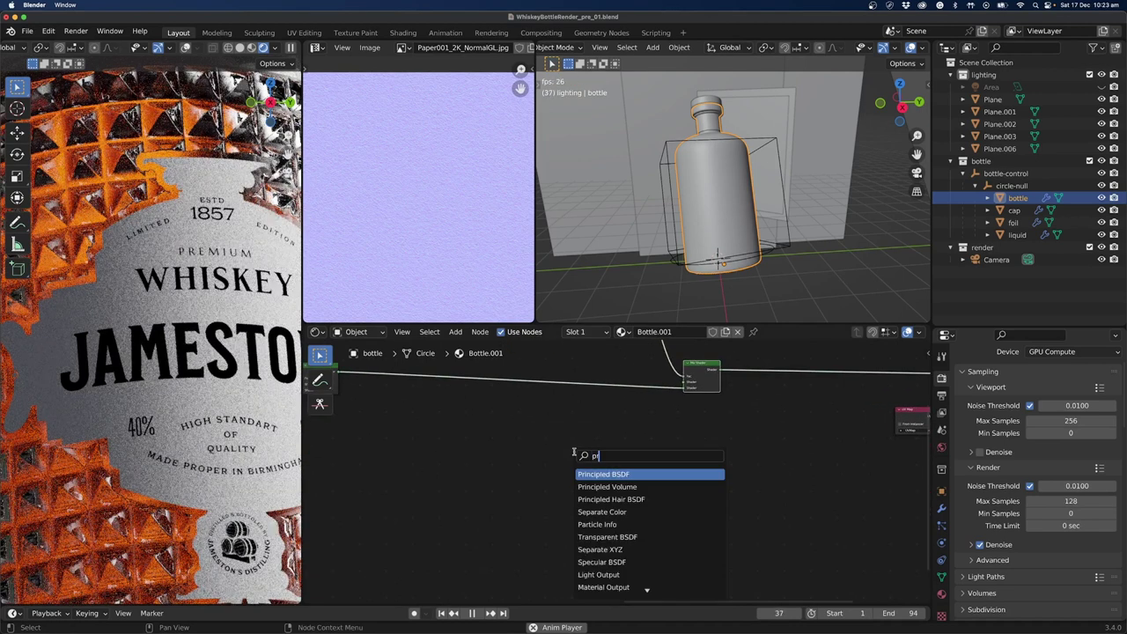
key(Return)
click(588, 403)
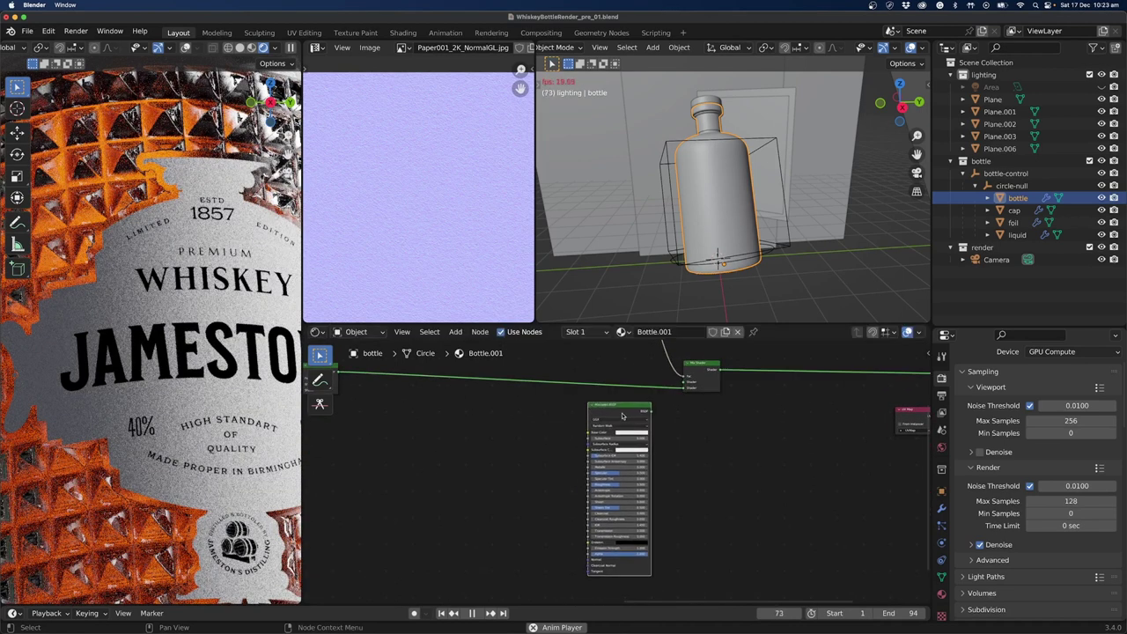
Link the new Principled BSDF into the duplicated Mix Shader's first Shader input and darken the paper shader's Base Color to a value of 0.009.
drag(649, 412, 685, 385)
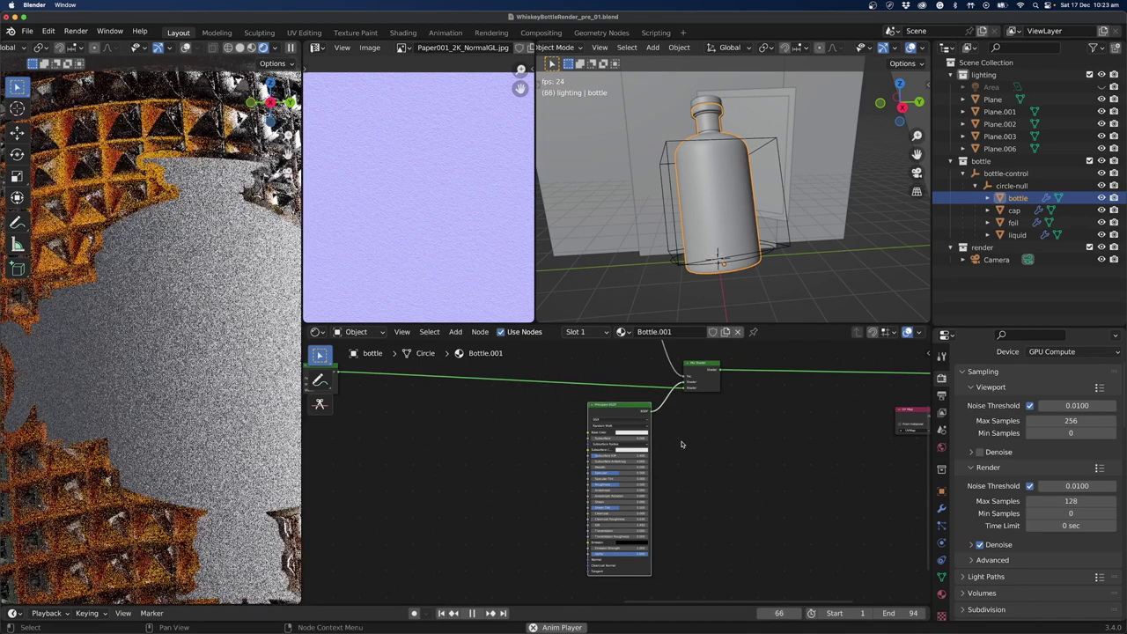
scroll(681, 444, up, 4)
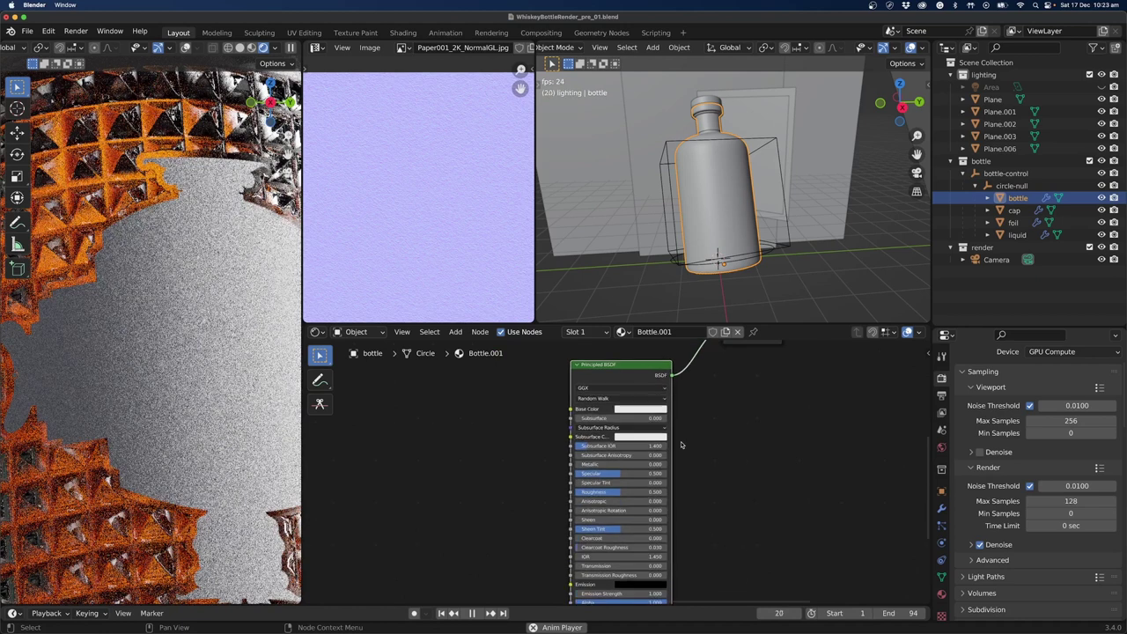
middle_drag(494, 464, 587, 463)
scroll(589, 463, up, 2)
click(647, 457)
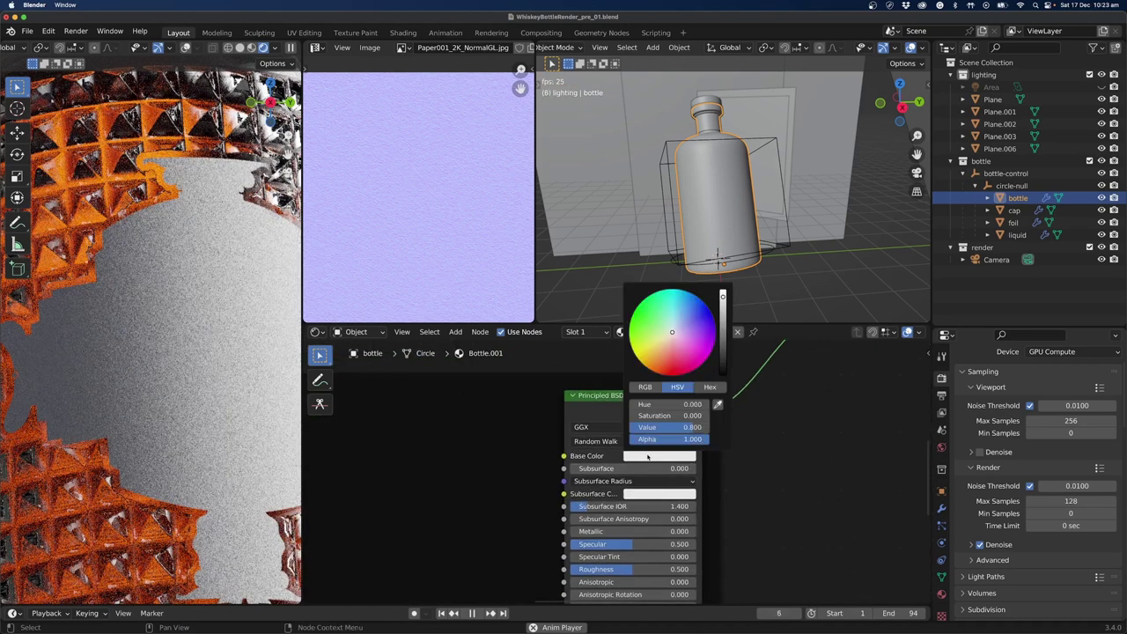
drag(723, 353, 723, 369)
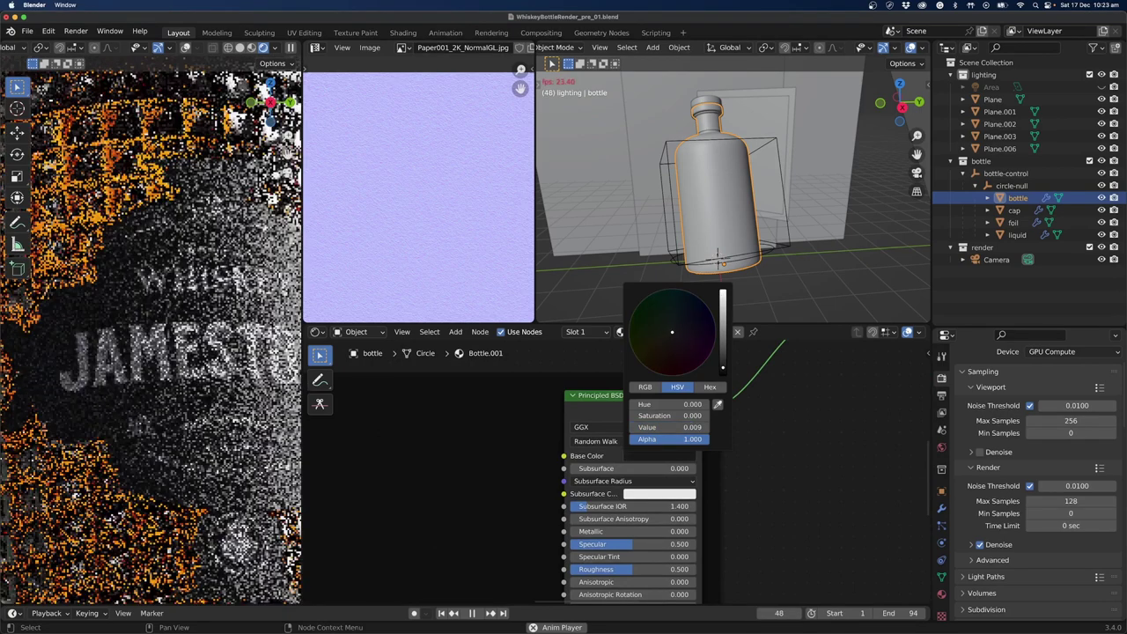
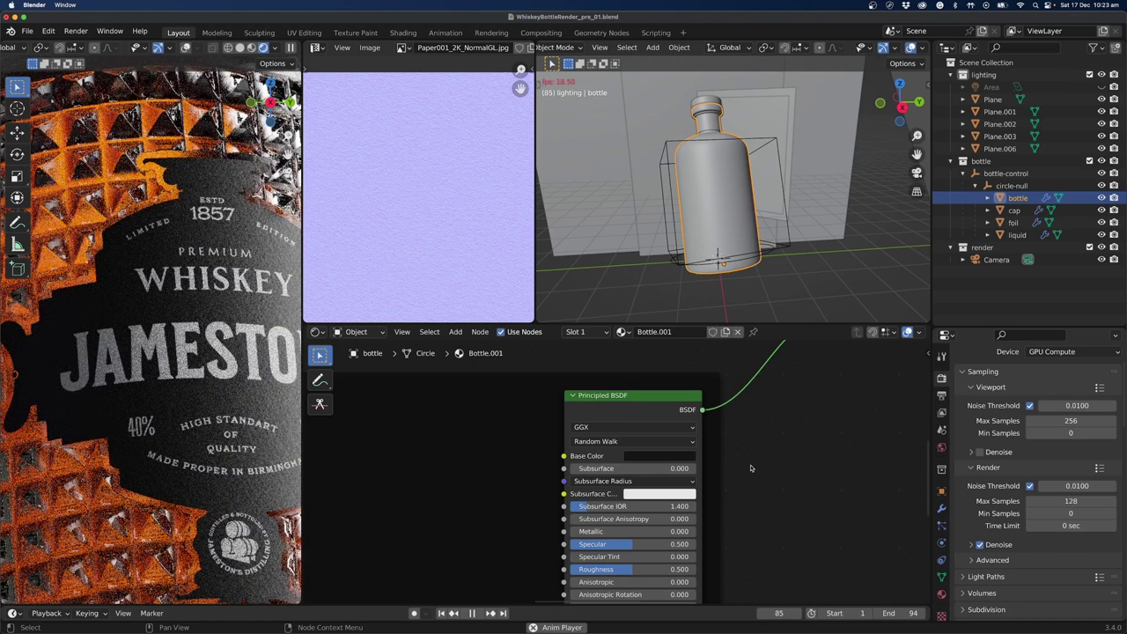
Link the paper Bump node's Normal output to the Normal input of the text layer's Principled BSDF.
scroll(757, 467, down, 3)
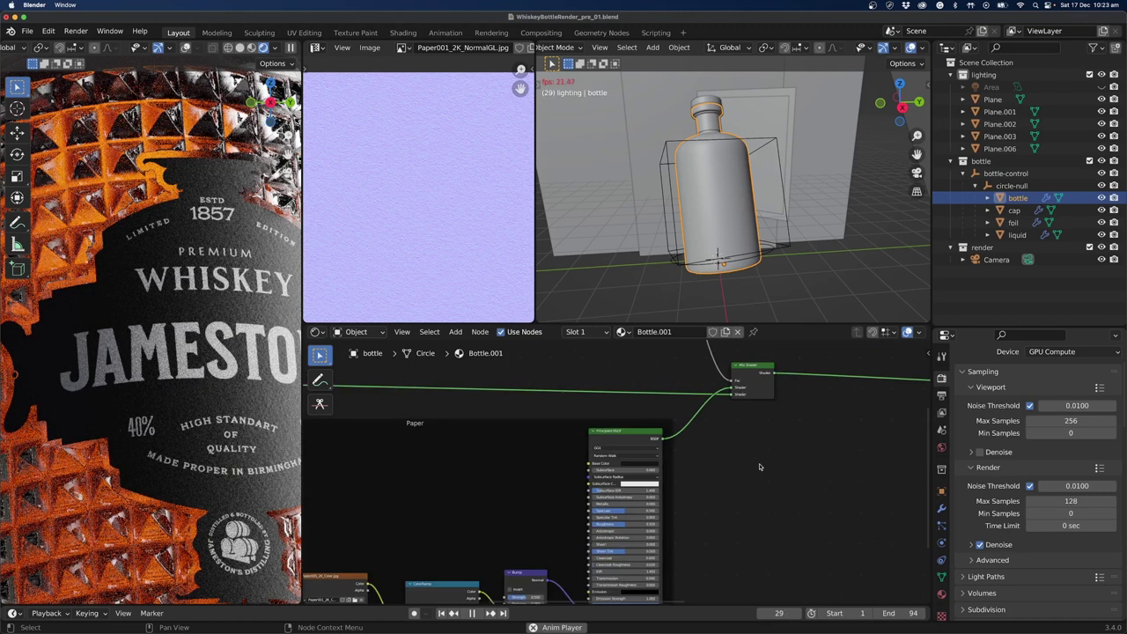
scroll(758, 465, down, 2)
shift+scroll(739, 423, down, 3)
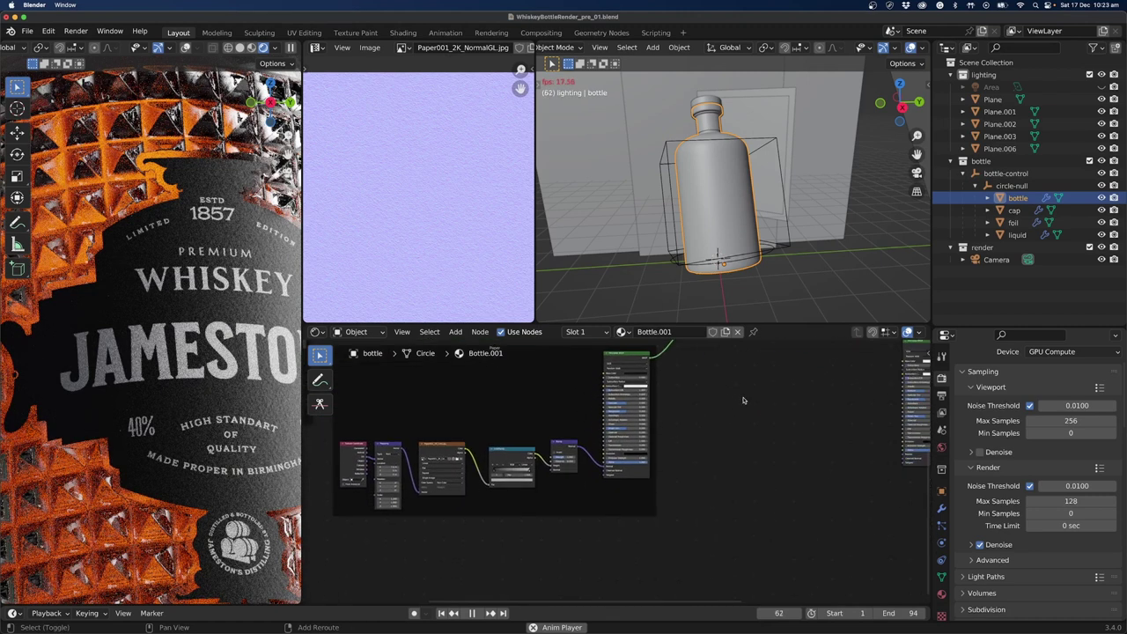
scroll(629, 490, up, 3)
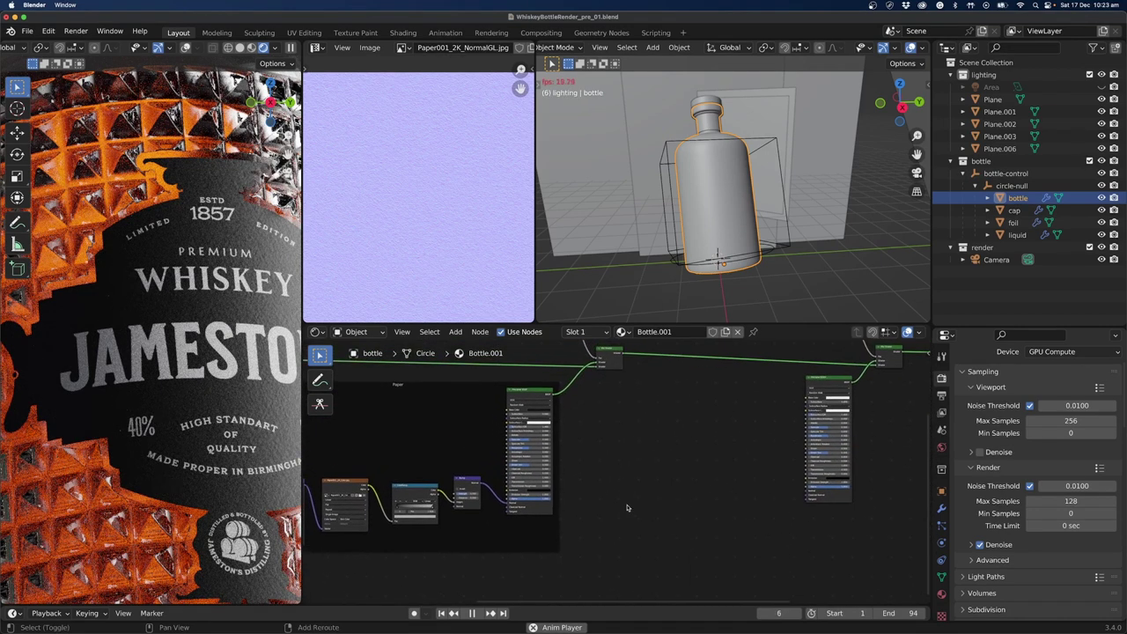
scroll(616, 503, up, 1)
ctrl+scroll(563, 525, down, 1)
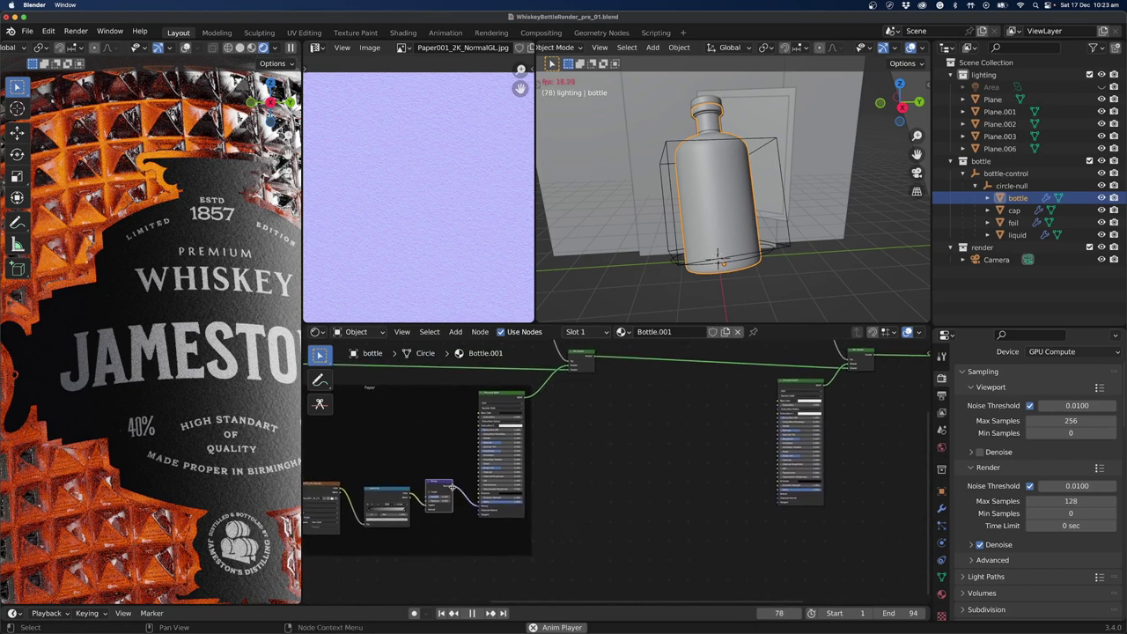
drag(452, 489, 778, 494)
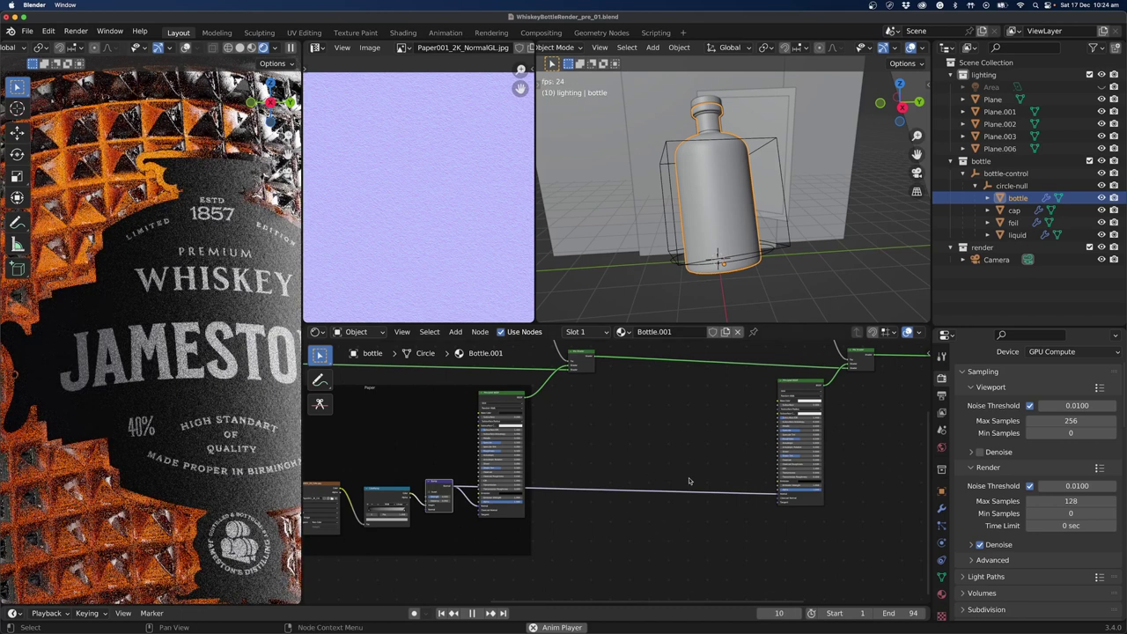
Move the displacement nodes and the Material Output farther from the text Mix Shader to make room for another layer.
scroll(766, 467, right, 10)
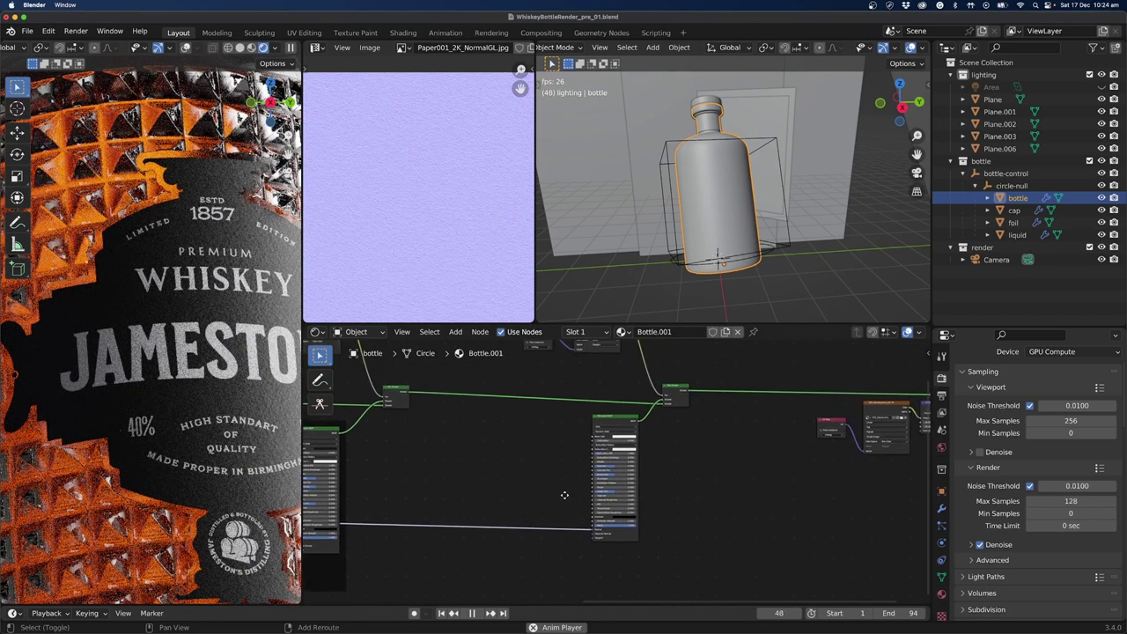
scroll(750, 488, right, 10)
drag(696, 423, 757, 479)
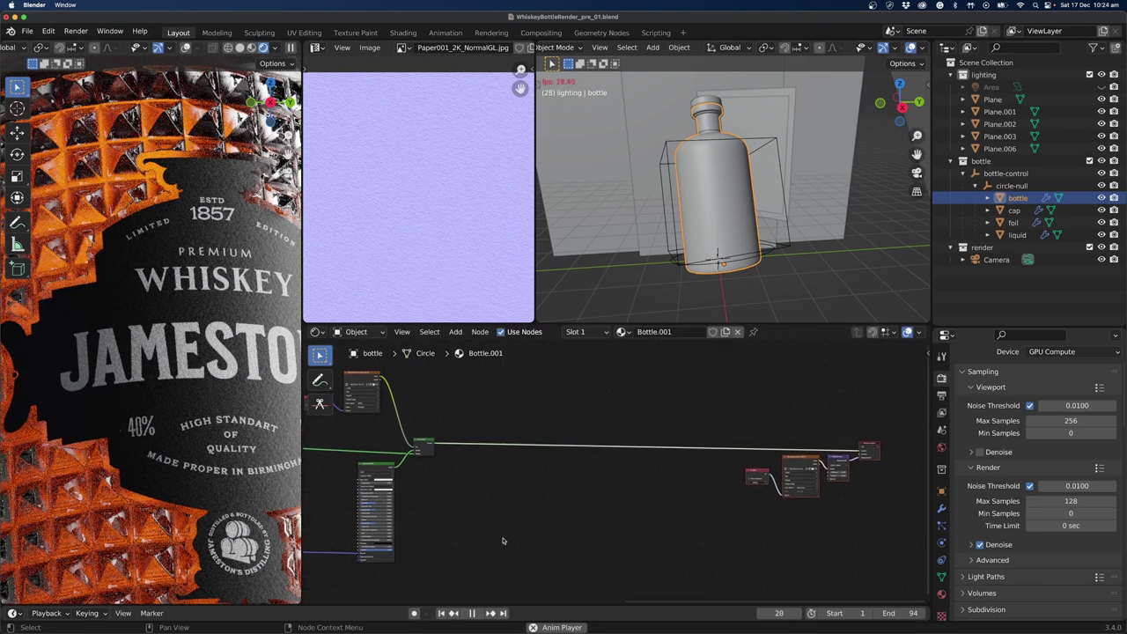
Duplicate the text layer's UV Map, mask Image Texture and Mix Shader, placing the copies between the text Mix Shader and the displacement nodes.
scroll(512, 539, up, 3)
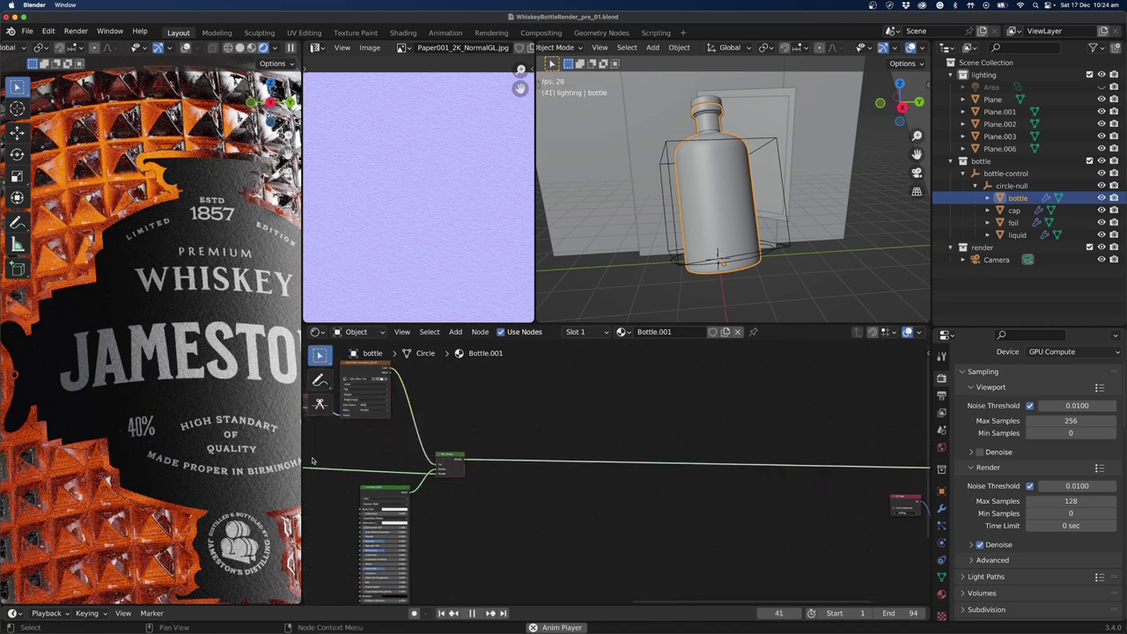
key(shift+d)
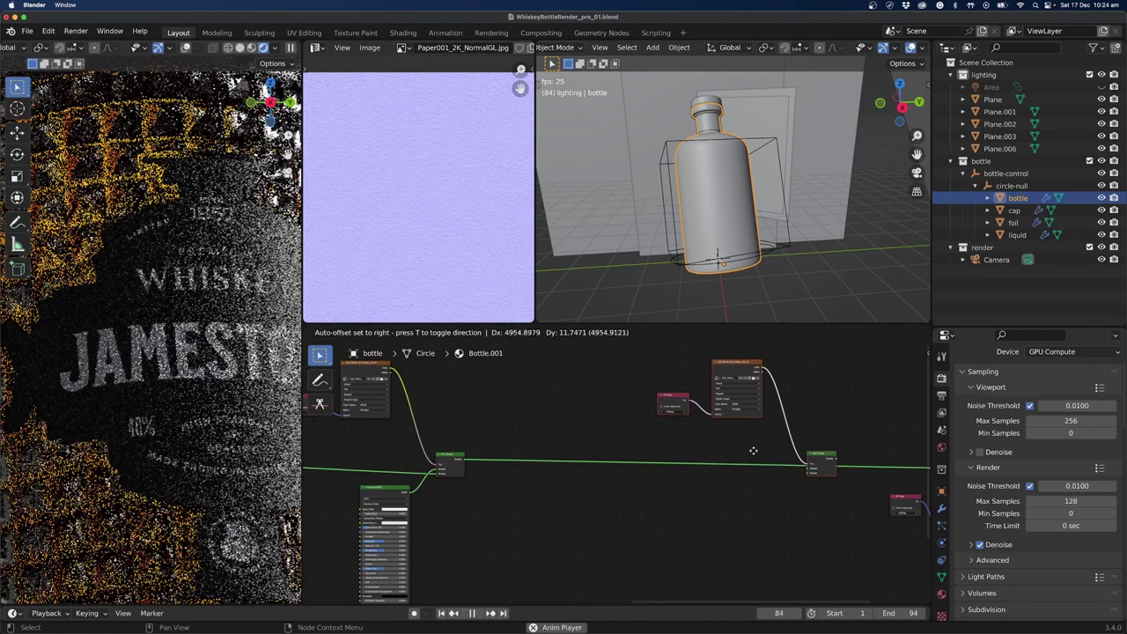
click(457, 464)
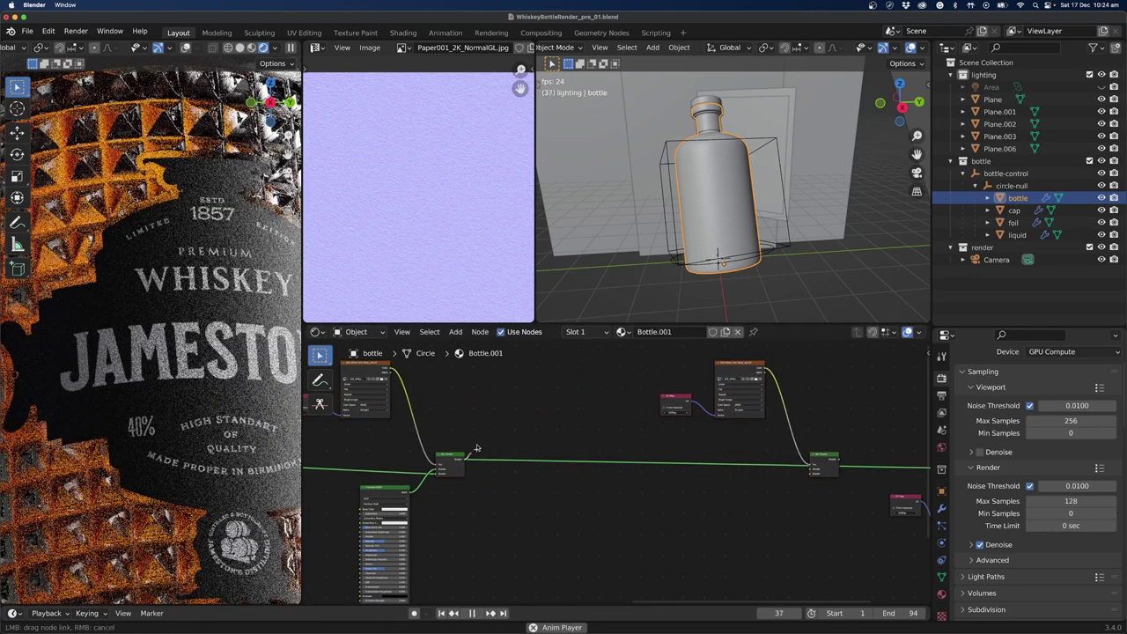
Link the text Mix Shader only into the new duplicate's second Shader input and connect that duplicate to the Material Output's Surface.
drag(464, 462, 810, 475)
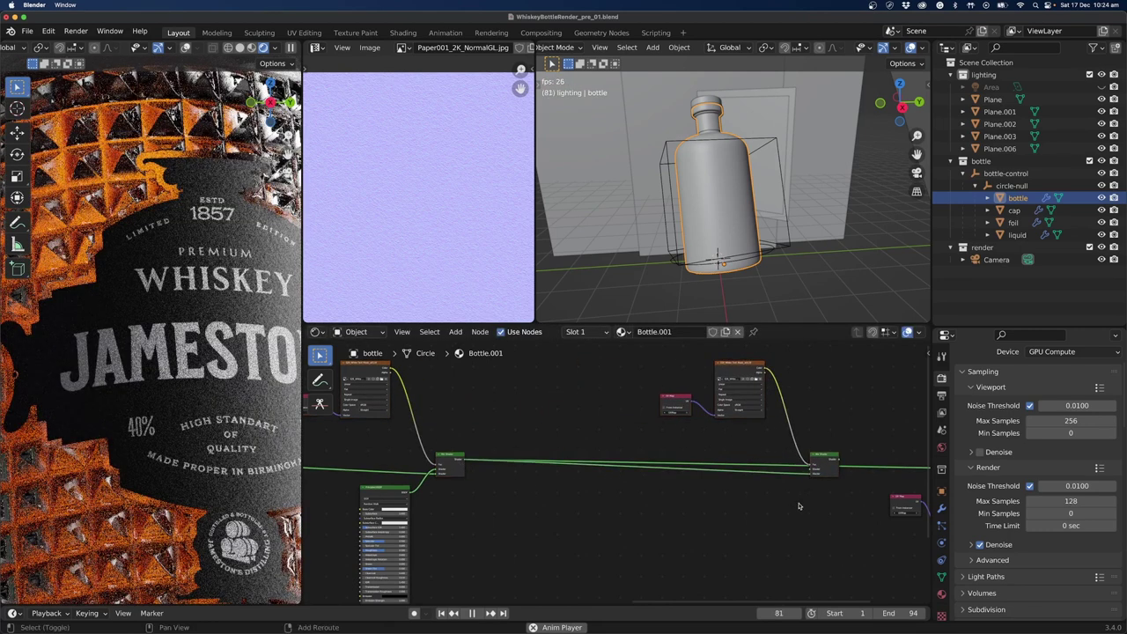
middle_drag(810, 475, 588, 463)
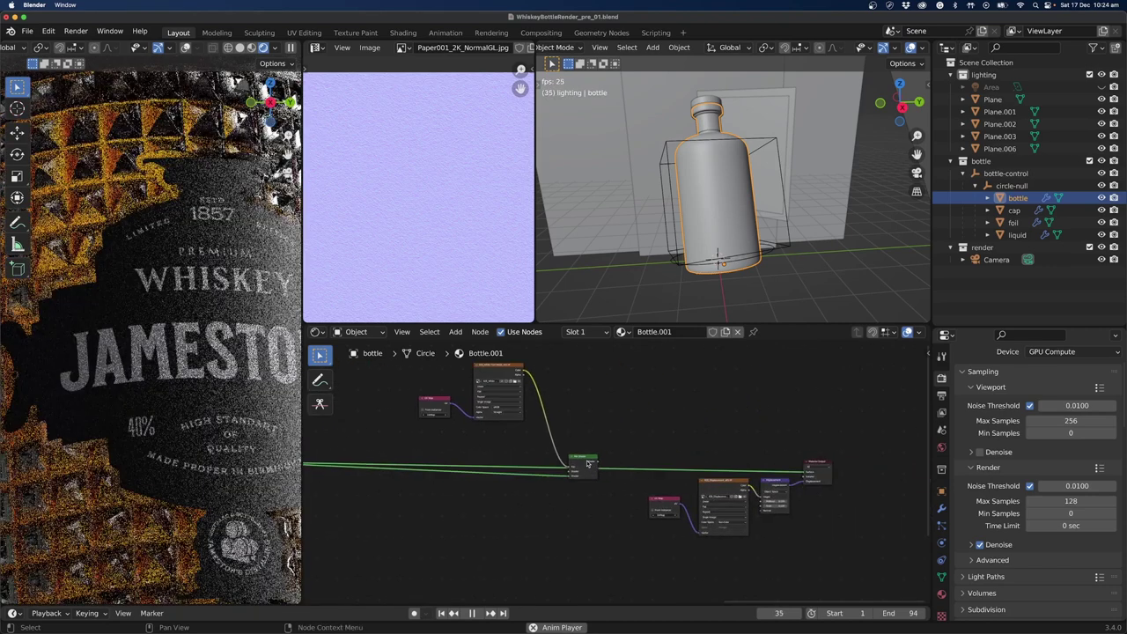
ctrl+shift+click(588, 463)
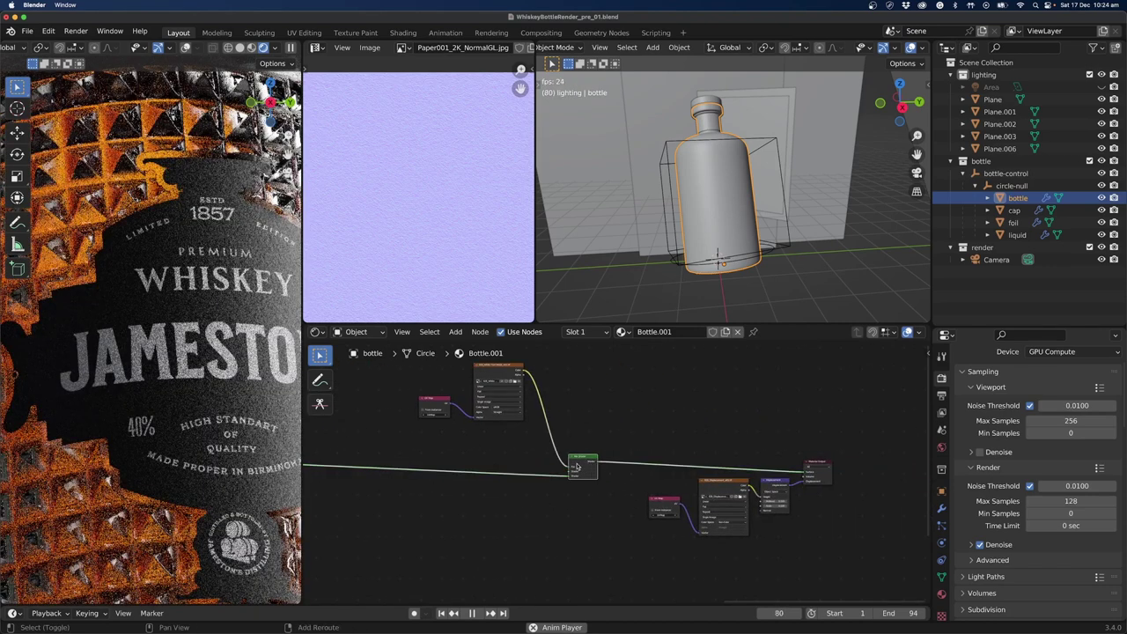
Replace the newest mask node's image with 029_Silver Foil Mask_a01.tif.
click(516, 382)
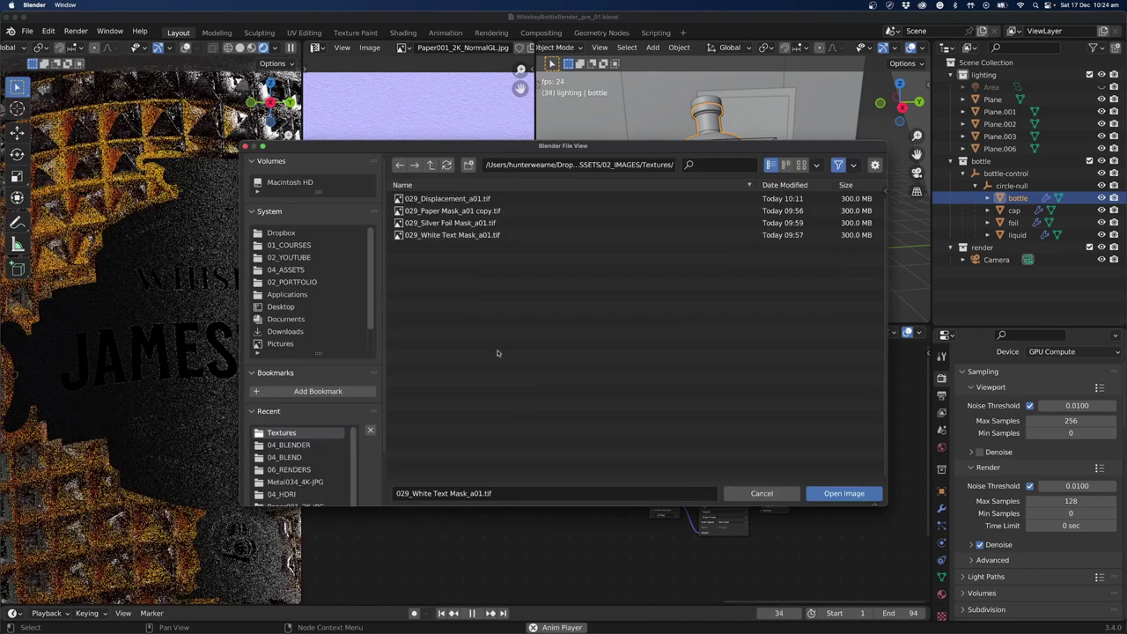
click(429, 223)
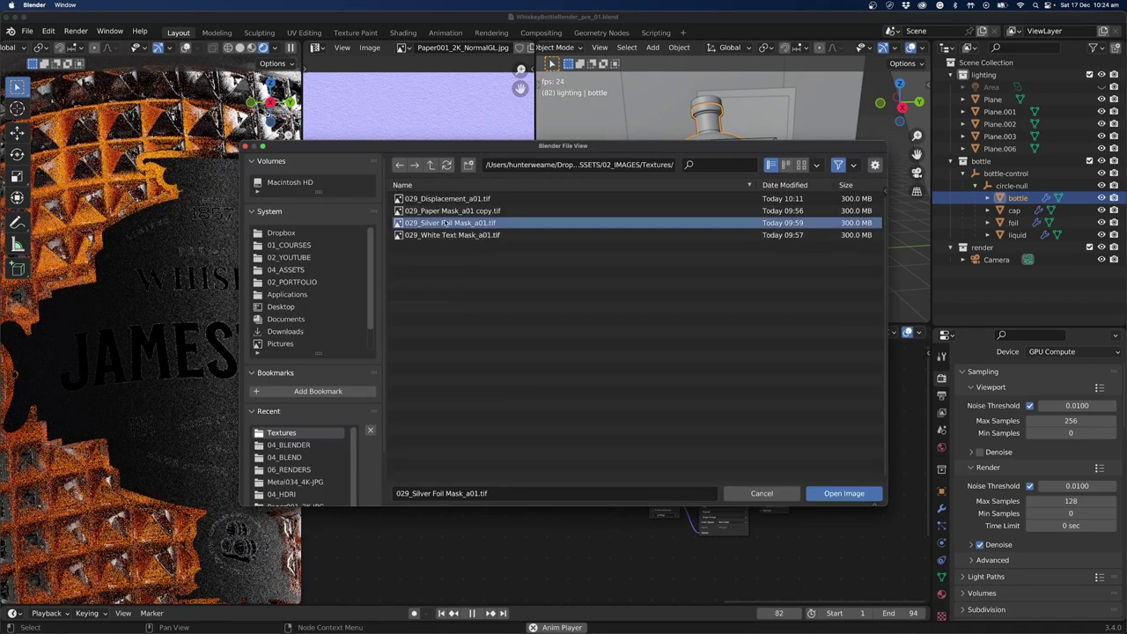
click(844, 493)
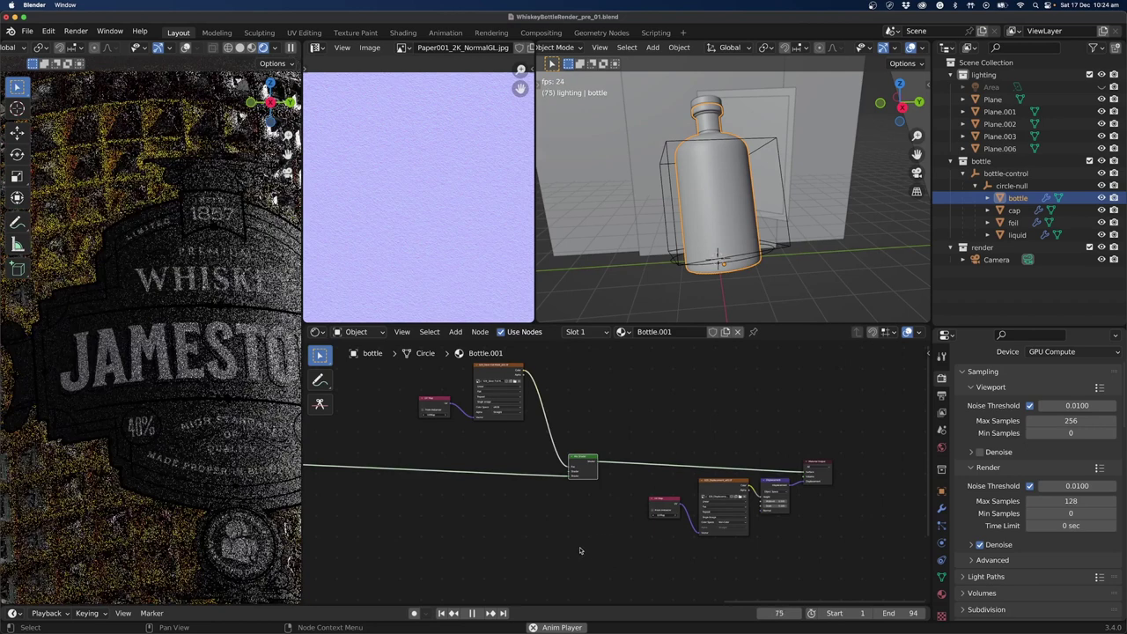
Add a Principled BSDF node below the silver foil layer's Mix Shader.
middle_drag(618, 498, 670, 494)
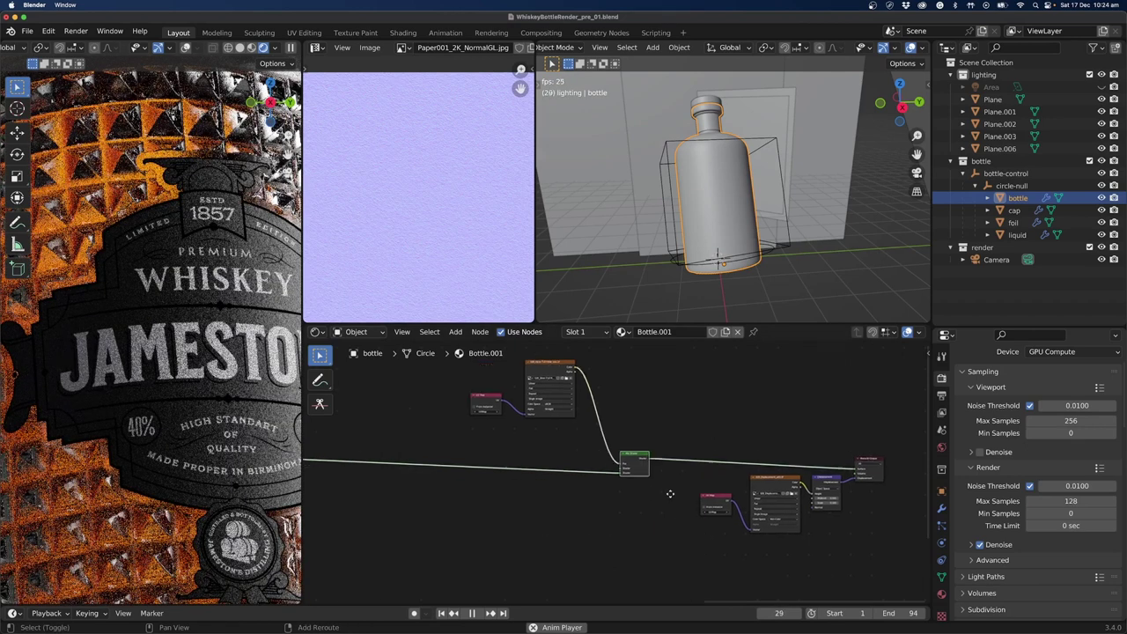
scroll(691, 478, left, 5)
key(shift+a)
click(636, 483)
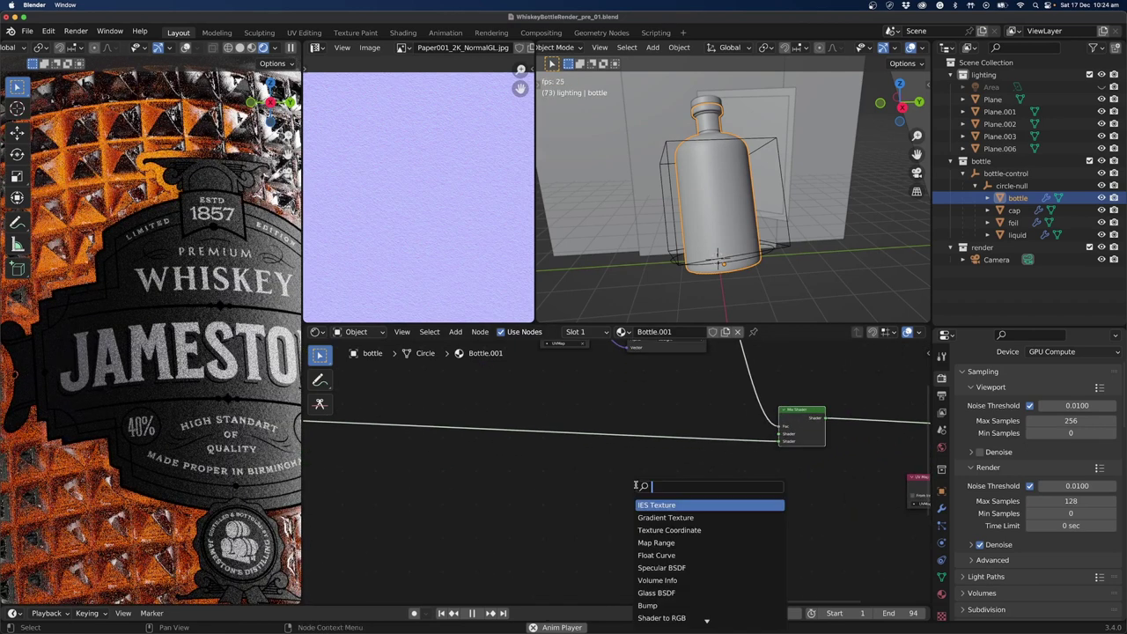
text(pri)
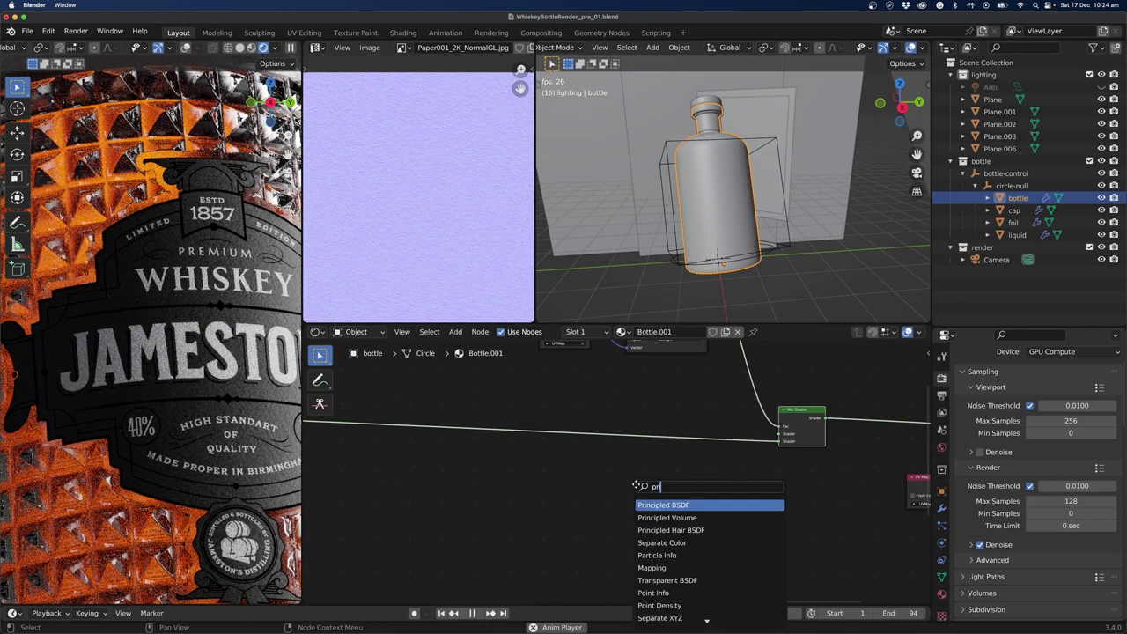
key(Return)
click(682, 466)
scroll(557, 478, down, 2)
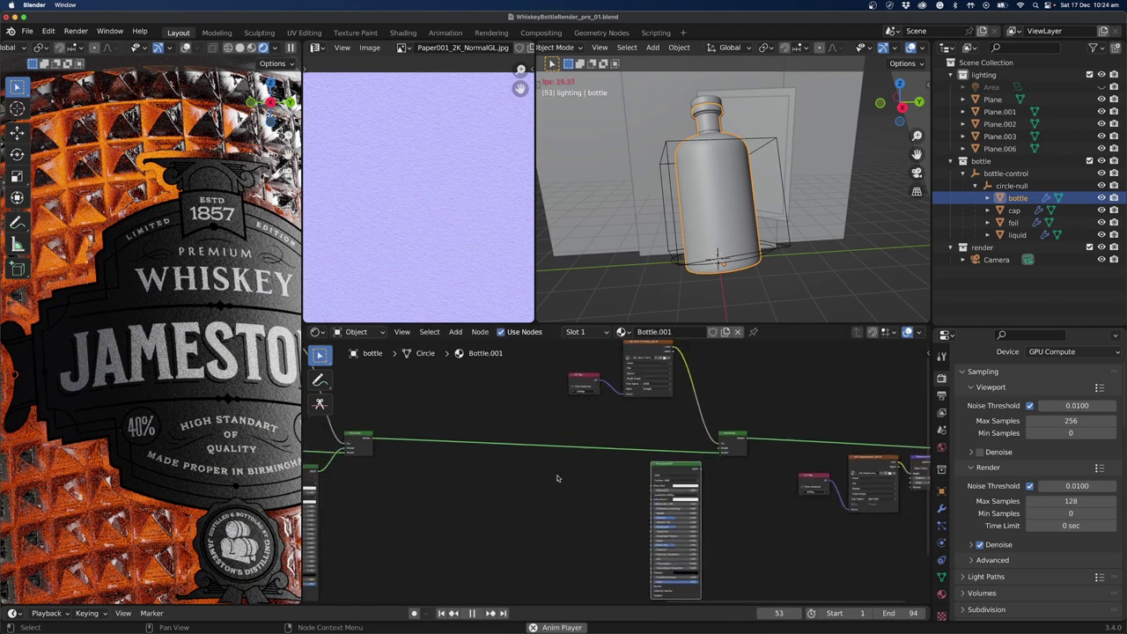
Add a Frame node between the paper and text shaders and enclose the text layer's Principled BSDF in it.
scroll(616, 472, right, 5)
scroll(715, 465, left, 1)
scroll(687, 480, left, 4)
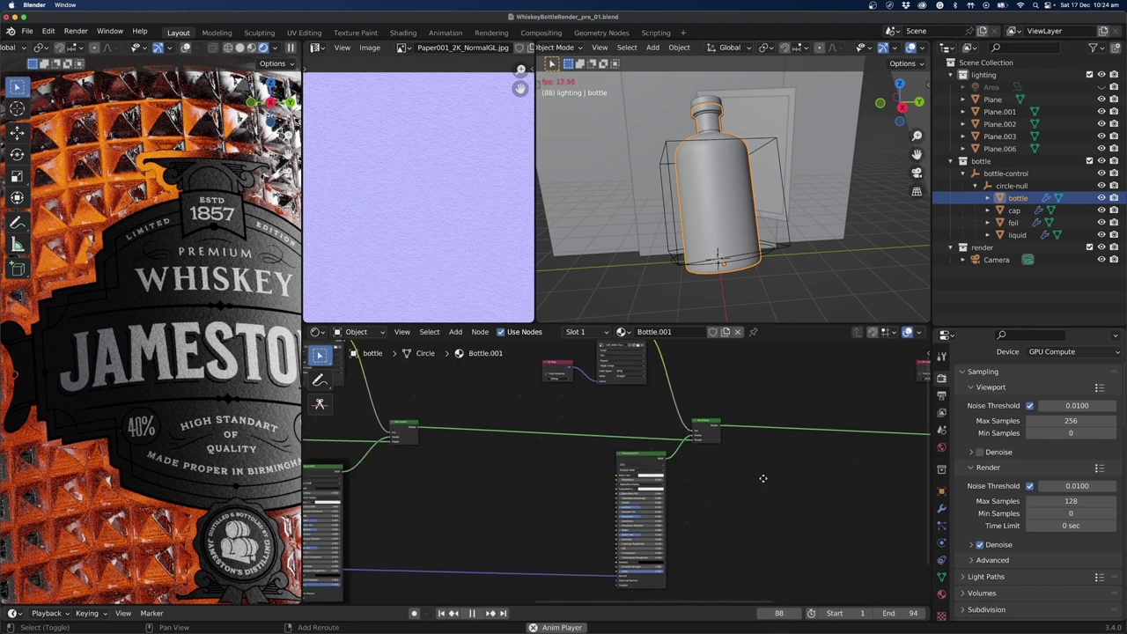
scroll(762, 478, left, 3)
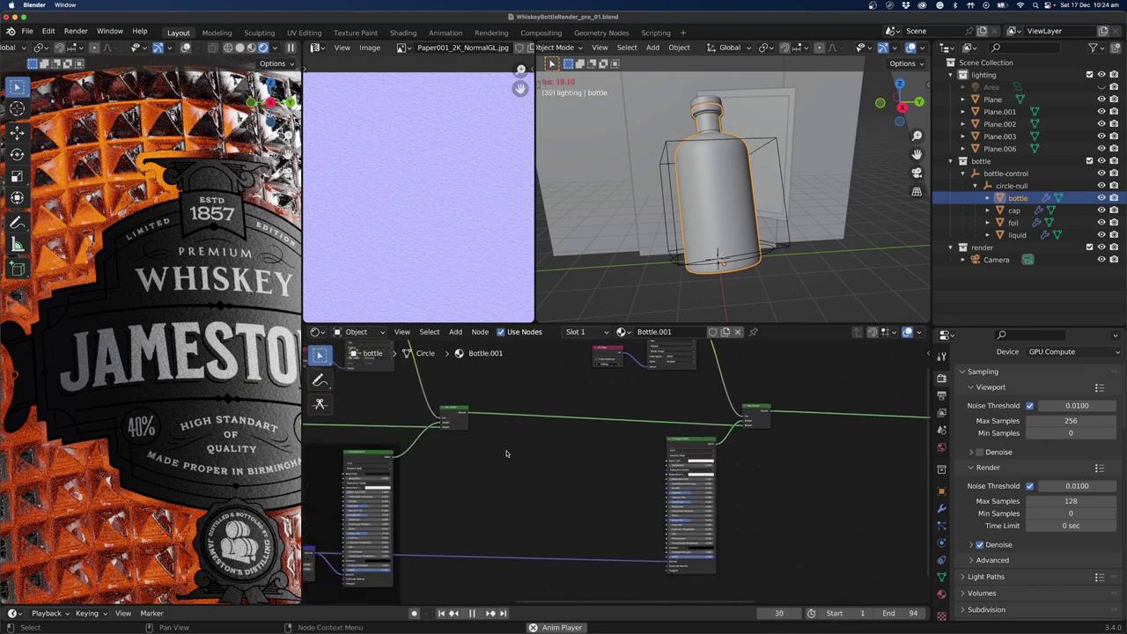
scroll(506, 453, left, 5)
key(shift+a)
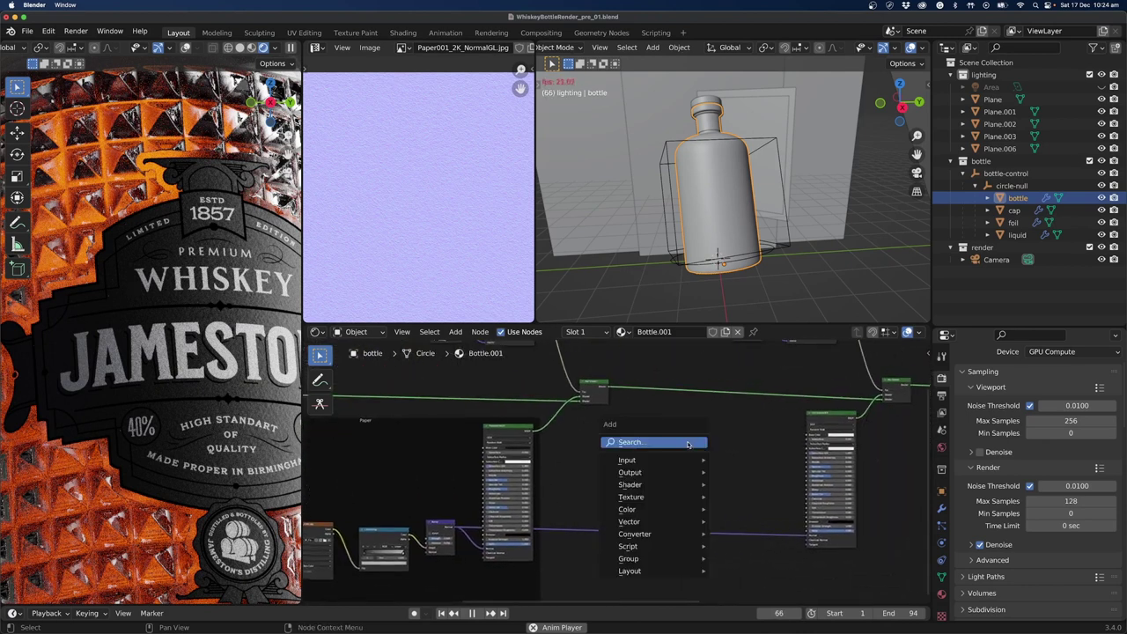
click(688, 443)
text(fra)
key(Return)
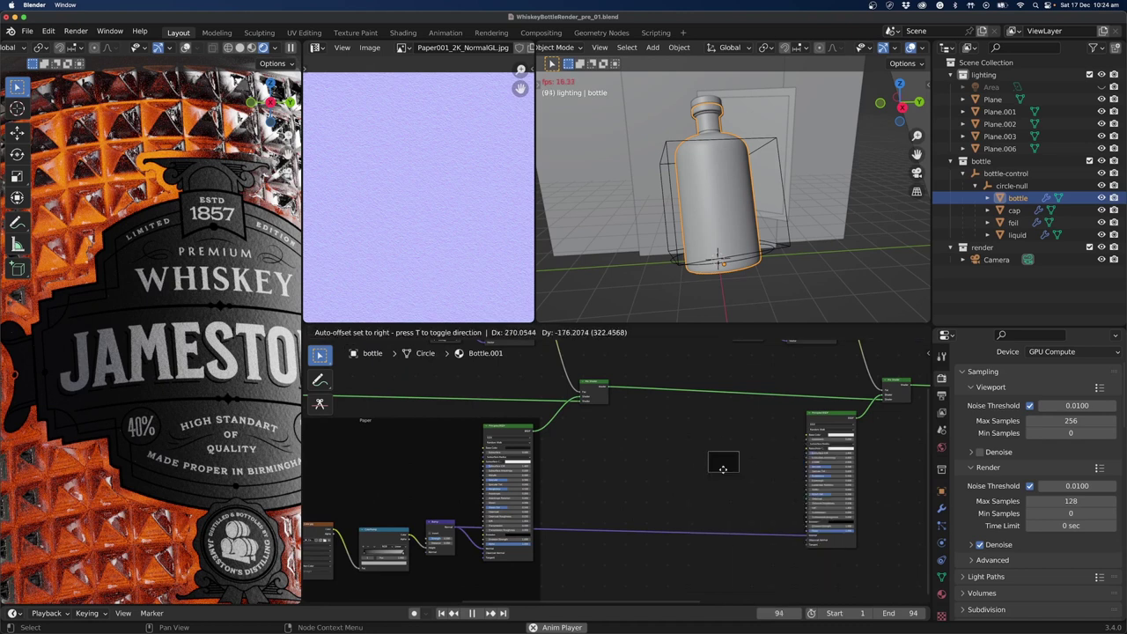
click(738, 482)
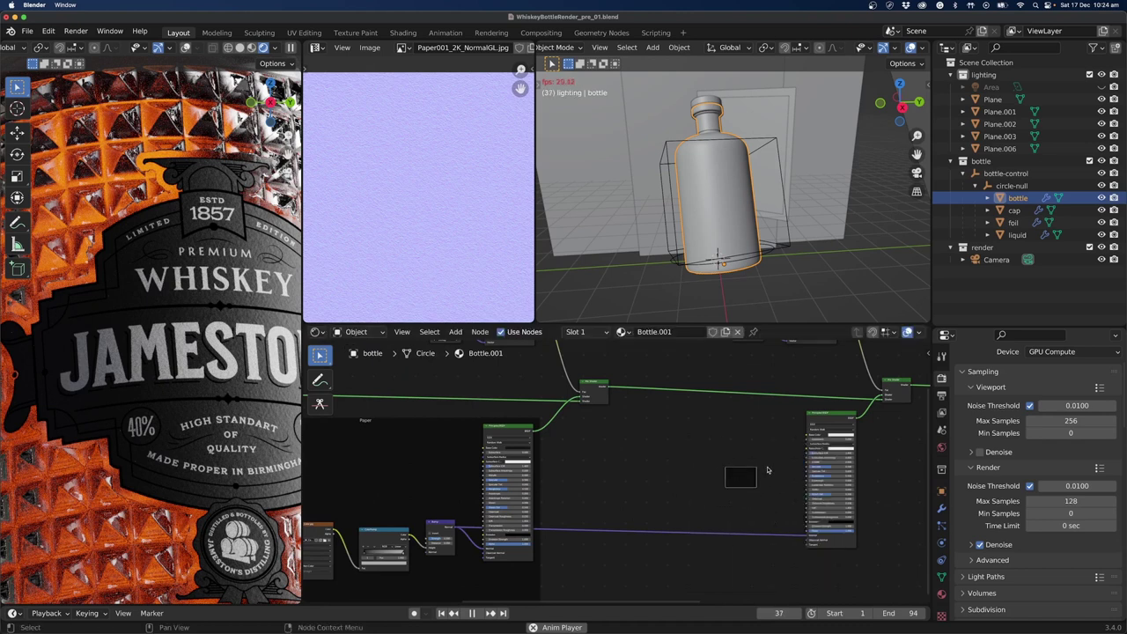
scroll(767, 470, right, 5)
drag(742, 424, 715, 424)
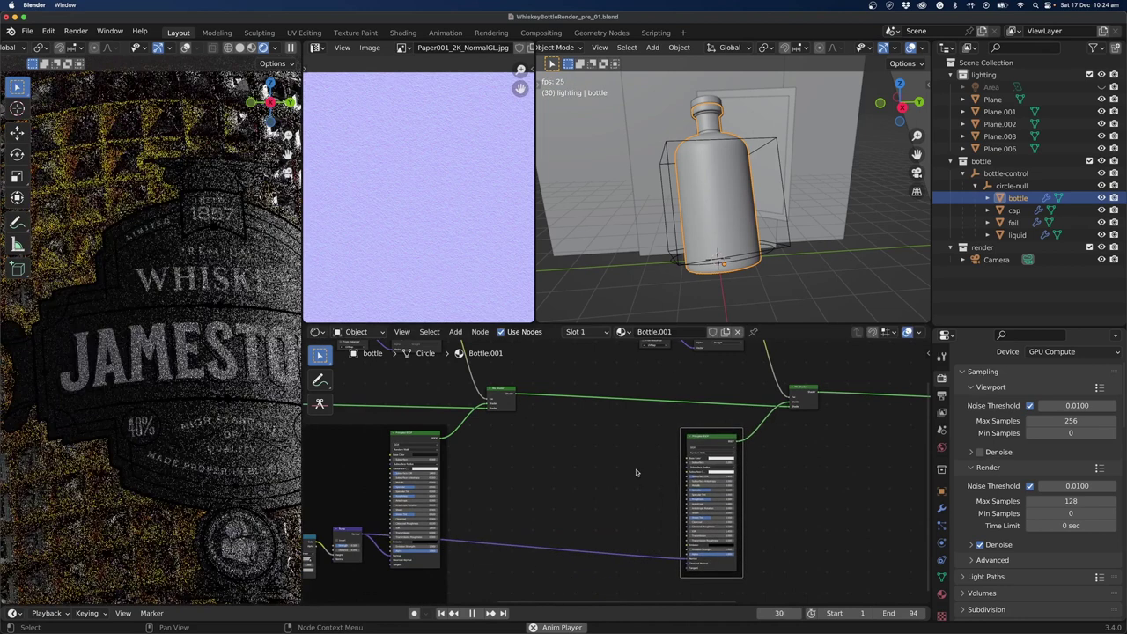
Label the new frame around the text layer's Principled BSDF as "Text".
scroll(581, 478, right, 3)
scroll(731, 511, up, 4)
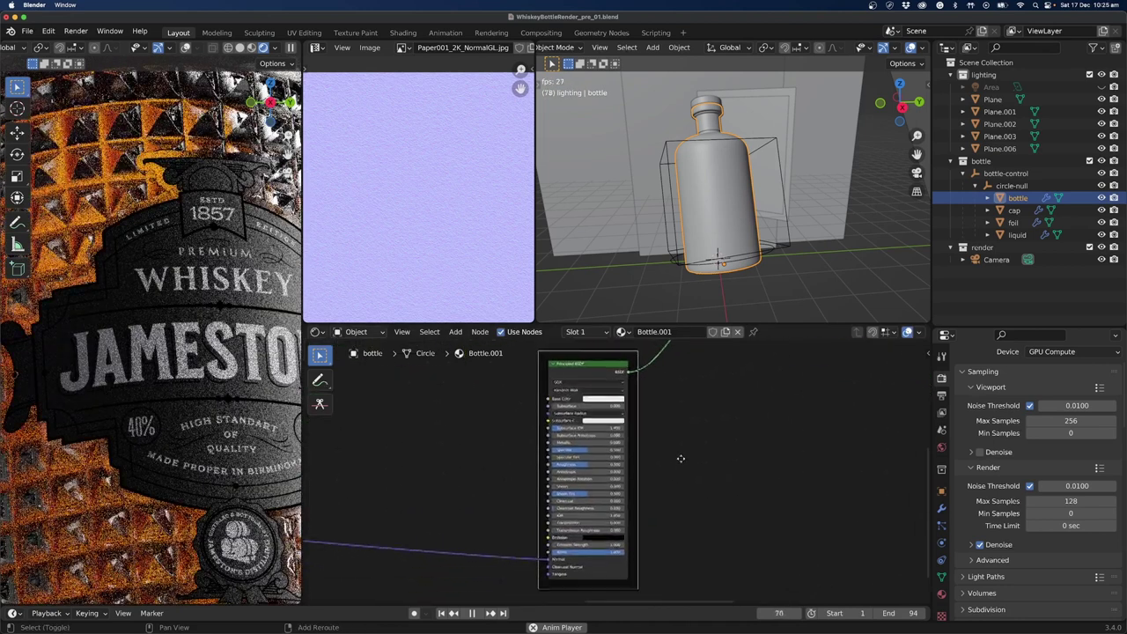
scroll(706, 511, up, 3)
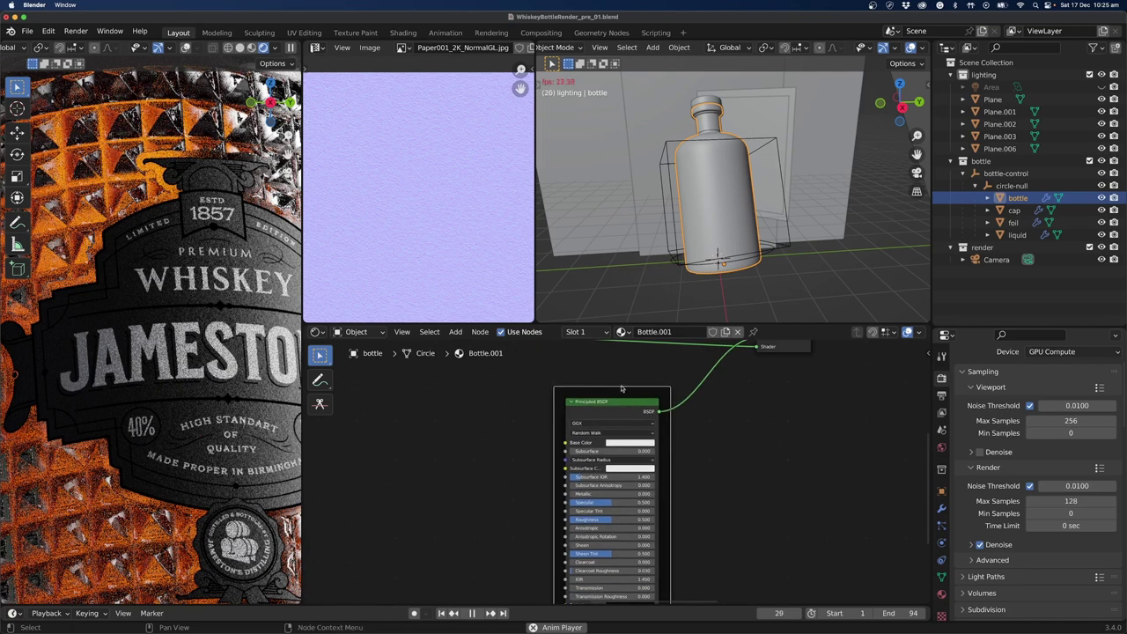
key(n)
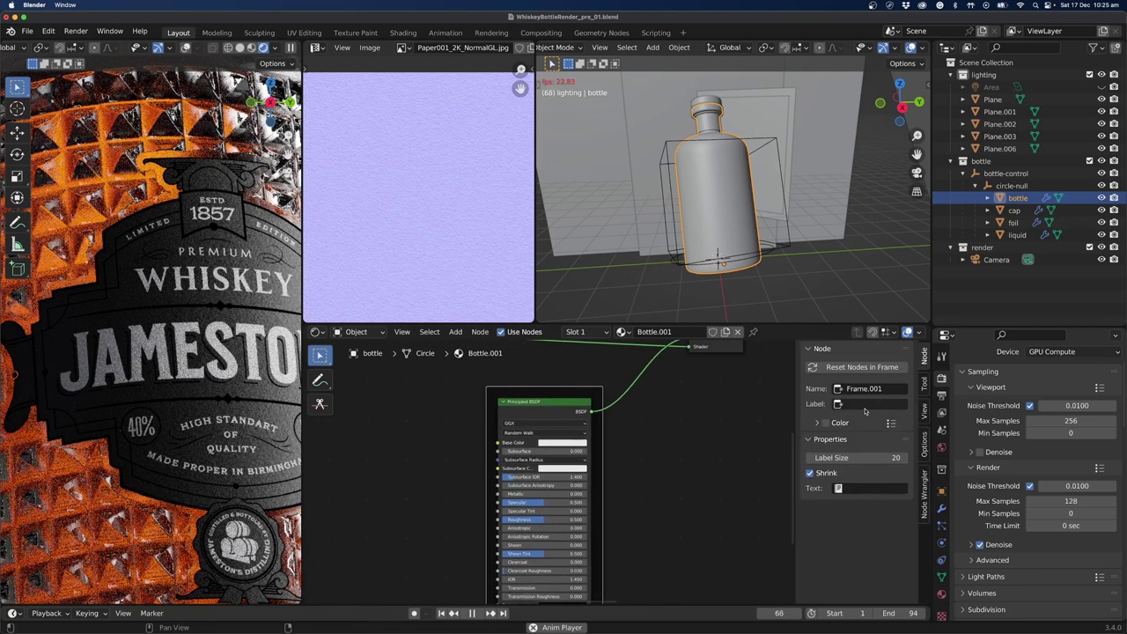
click(864, 406)
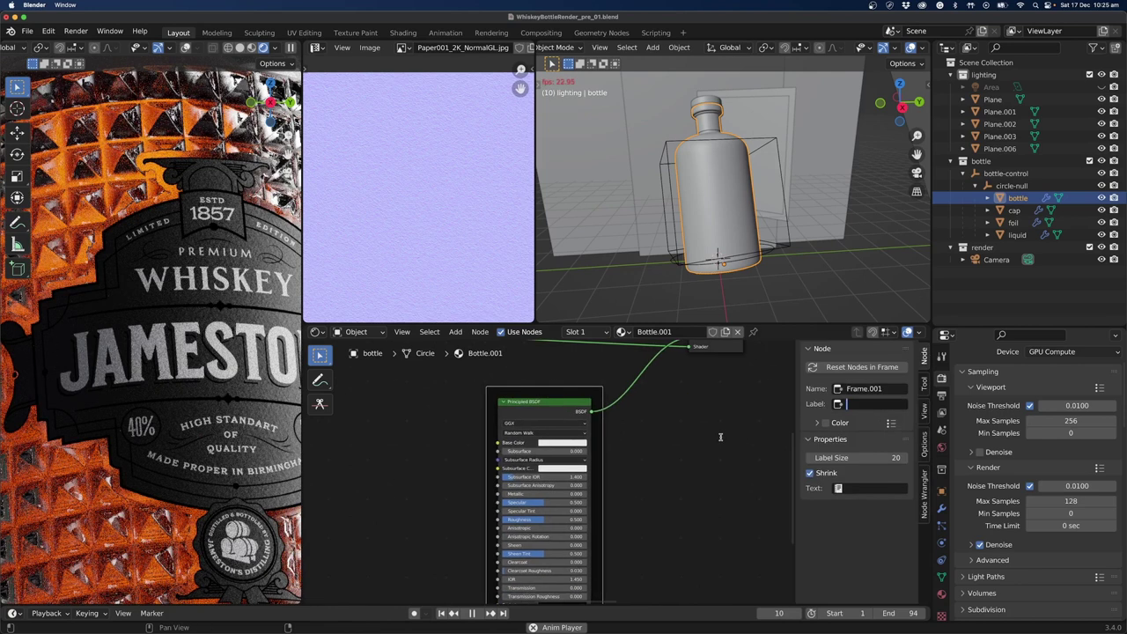
text(Whit)
key(BackSpace)
key(BackSpace)
key(BackSpace)
text(Text)
key(Return)
scroll(713, 485, down, 4)
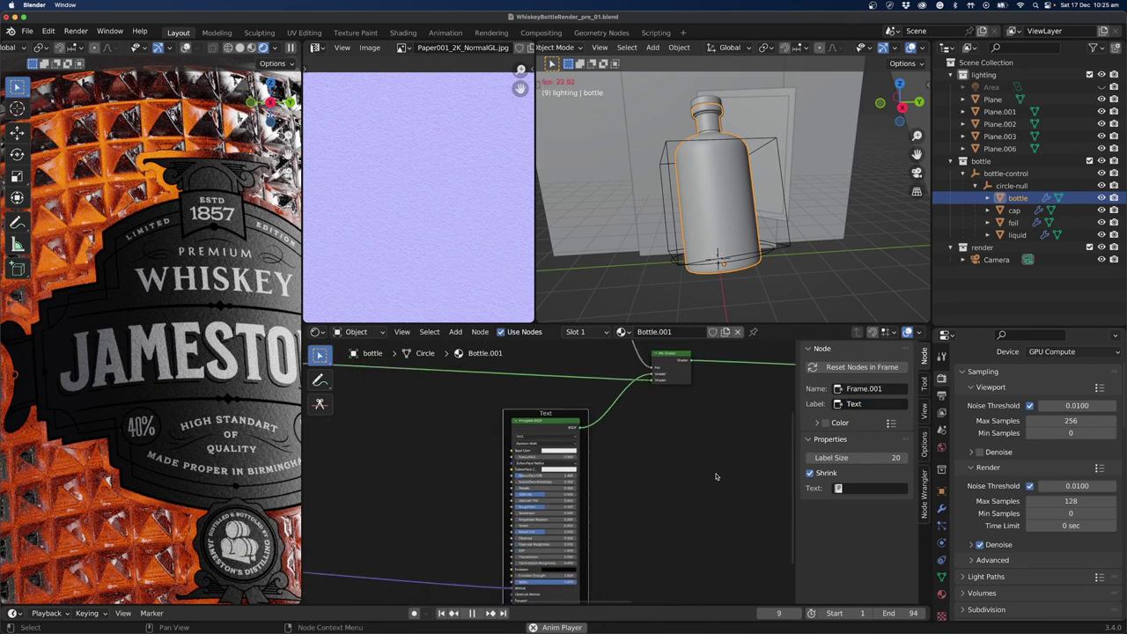
scroll(652, 467, right, 3)
scroll(704, 480, left, 3)
key(n)
scroll(730, 484, up, 2)
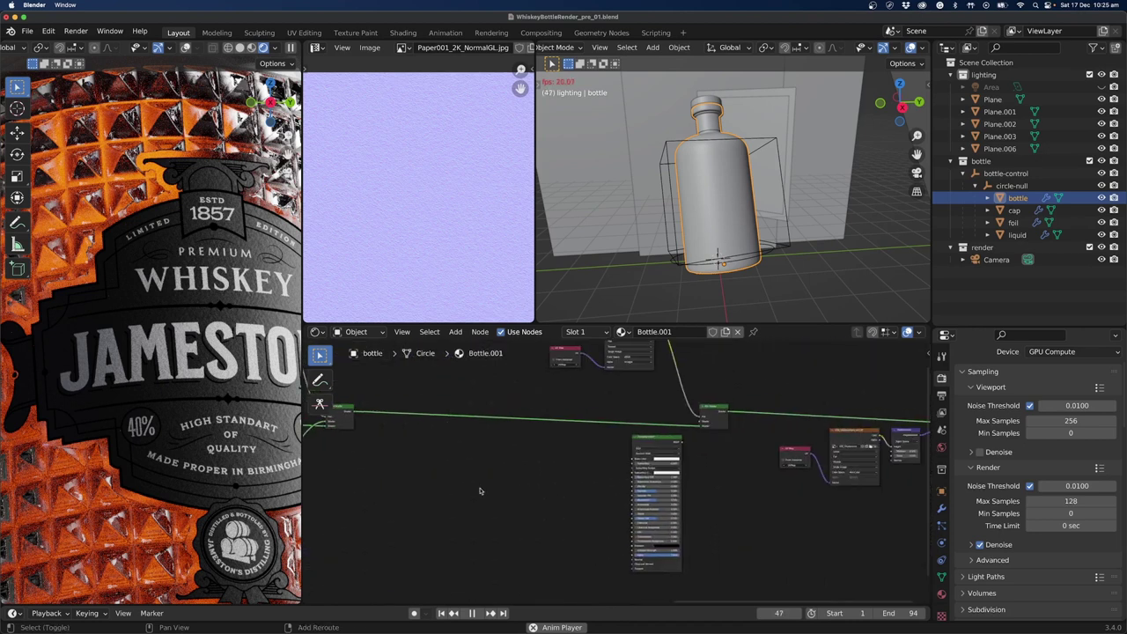
Link the silver foil Principled BSDF into the first Shader input of its Mix Shader and save the file.
scroll(726, 486, right, 3)
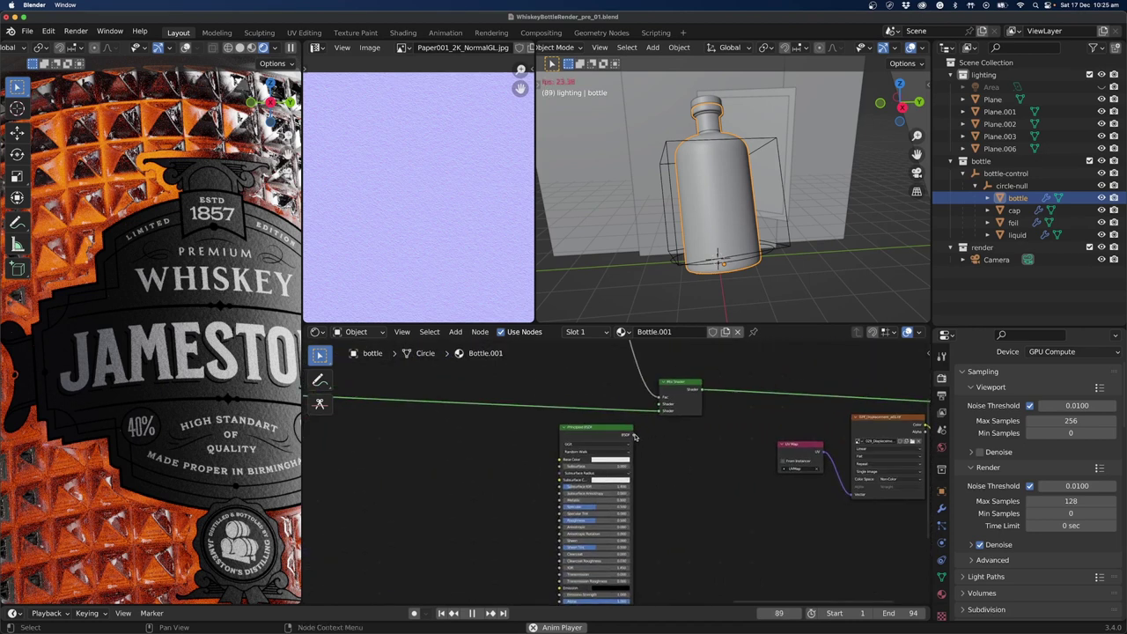
drag(631, 433, 654, 408)
scroll(669, 467, up, 2)
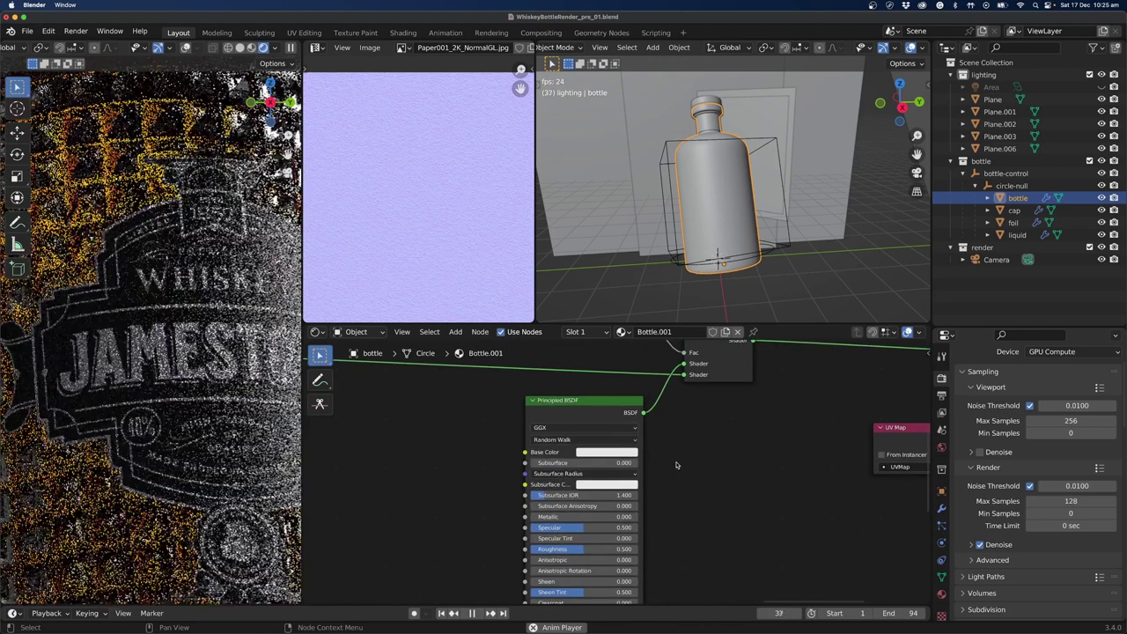
key(ctrl+s)
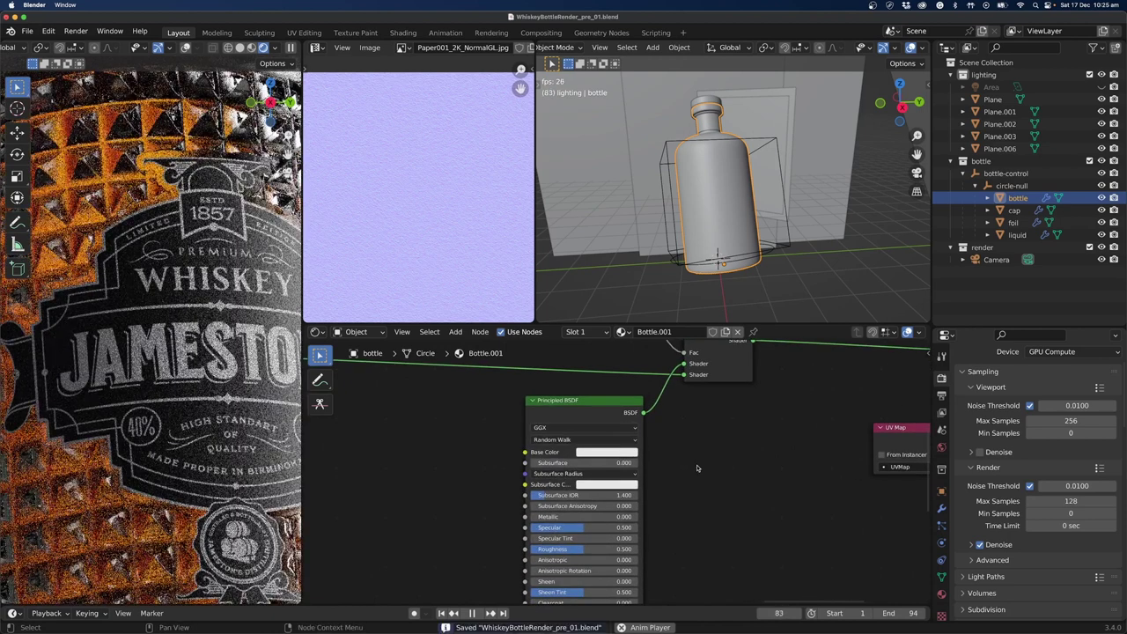
Set the silver foil Principled BSDF's Metallic to 1.000 and its Roughness to 0.039.
scroll(689, 467, up, 1)
scroll(689, 468, down, 2)
middle_drag(690, 467, 742, 452)
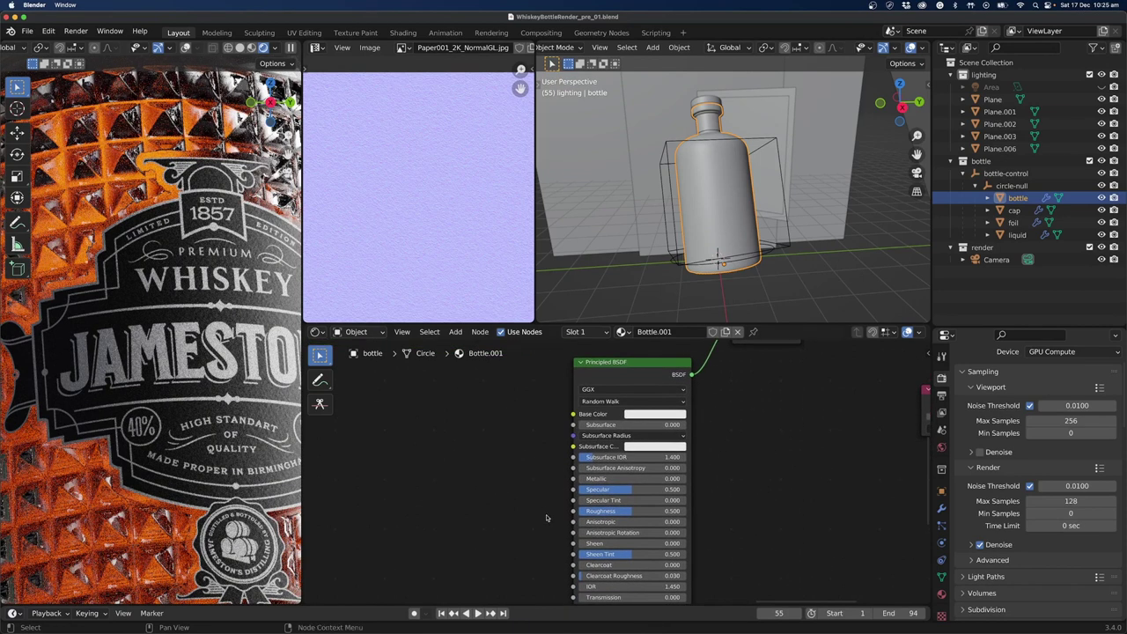
scroll(546, 517, down, 1)
middle_drag(540, 516, 540, 490)
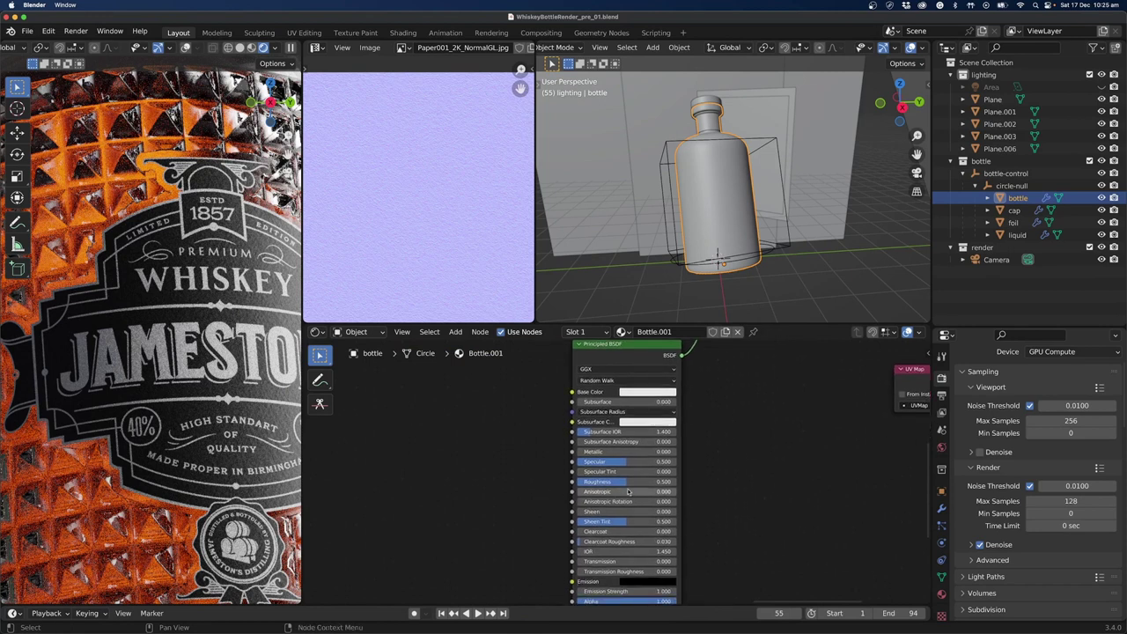
drag(607, 451, 675, 451)
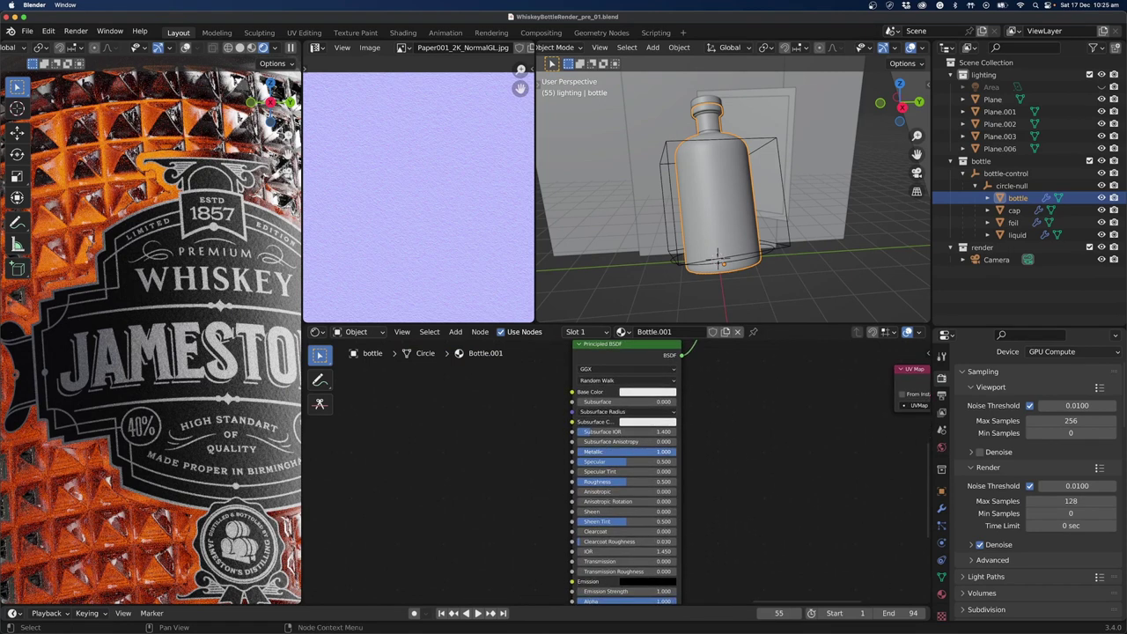
drag(609, 482, 589, 482)
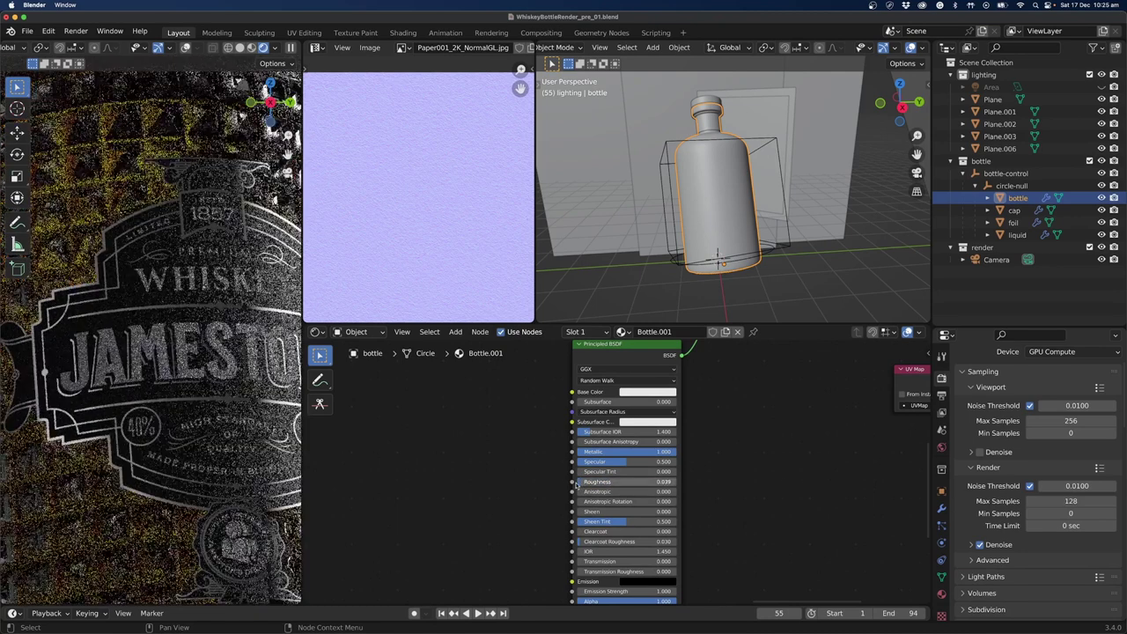
scroll(529, 505, down, 3)
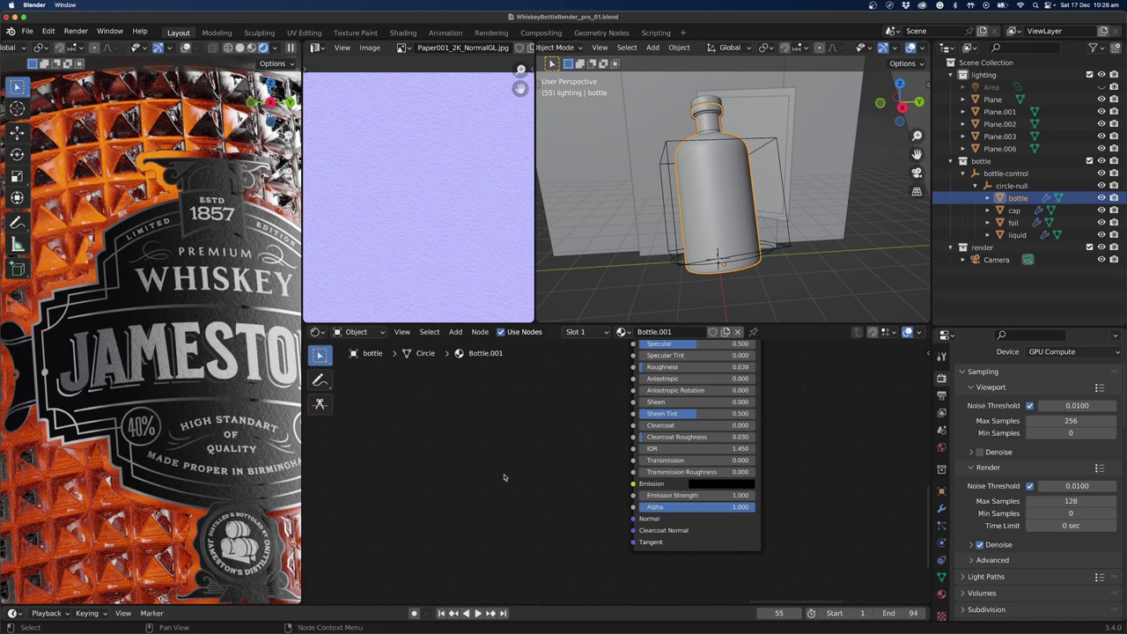
middle_drag(503, 478, 460, 487)
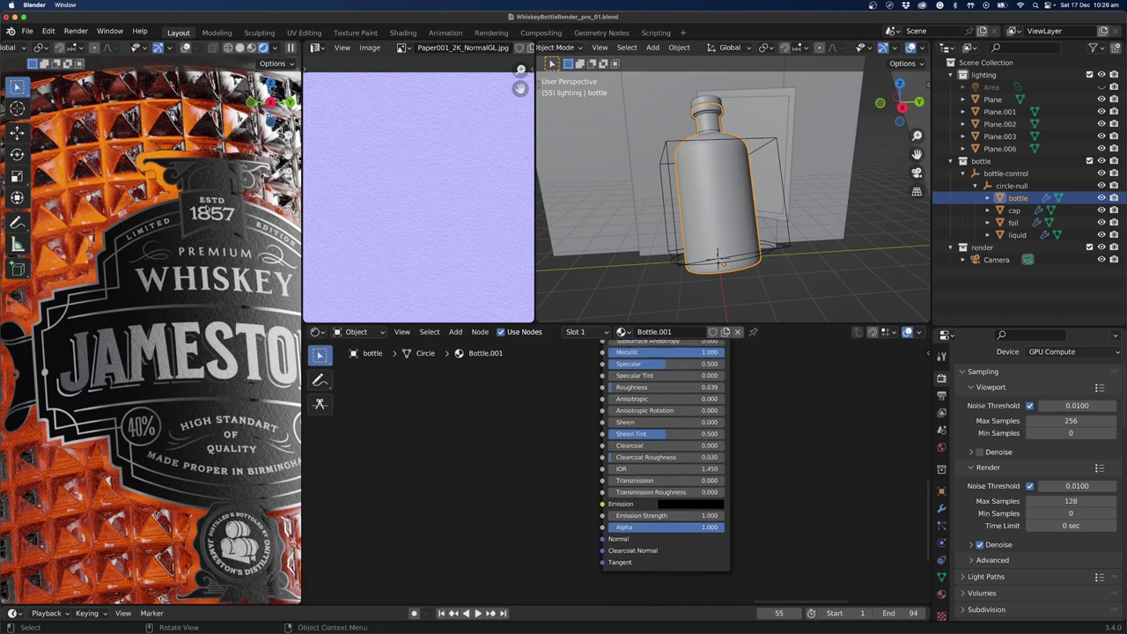
scroll(554, 485, down, 3)
scroll(617, 493, right, 4)
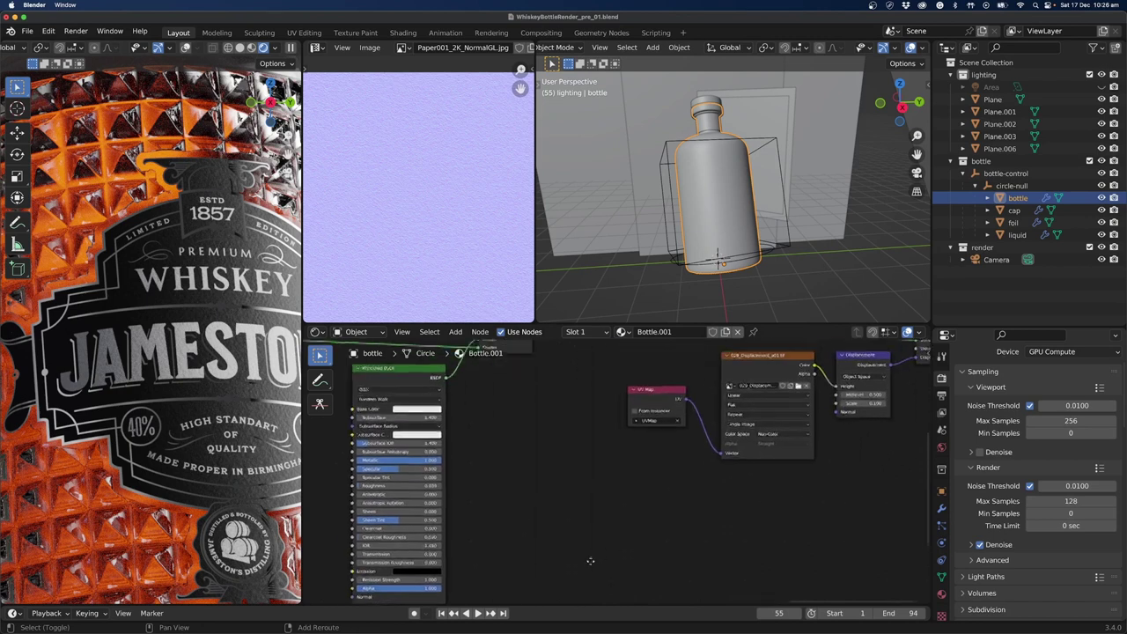
middle_drag(502, 485, 640, 471)
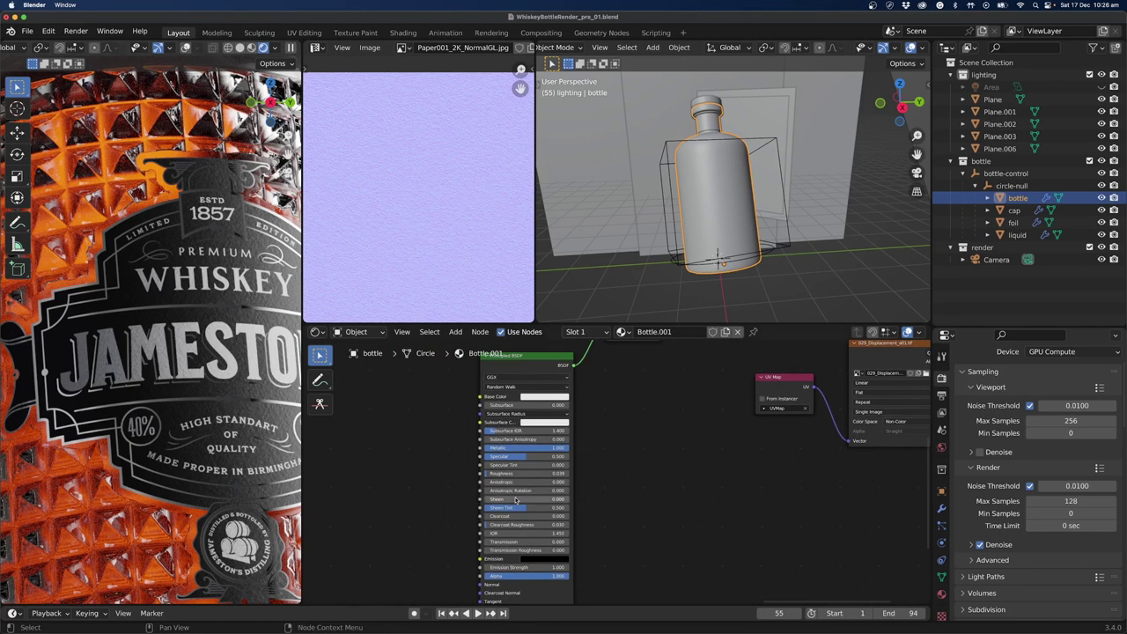
middle_drag(443, 517, 529, 424)
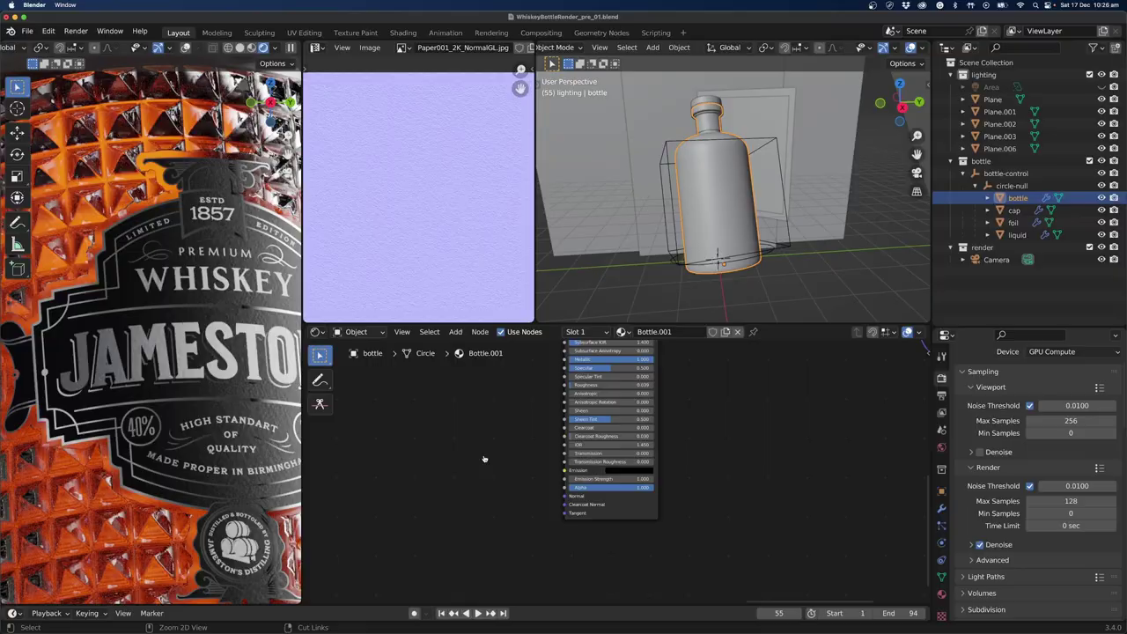
Switch to Photoshop and show the Silver Foil group together with its clipped black fill layer, Color Fill 875 copy.
key(super+Tab)
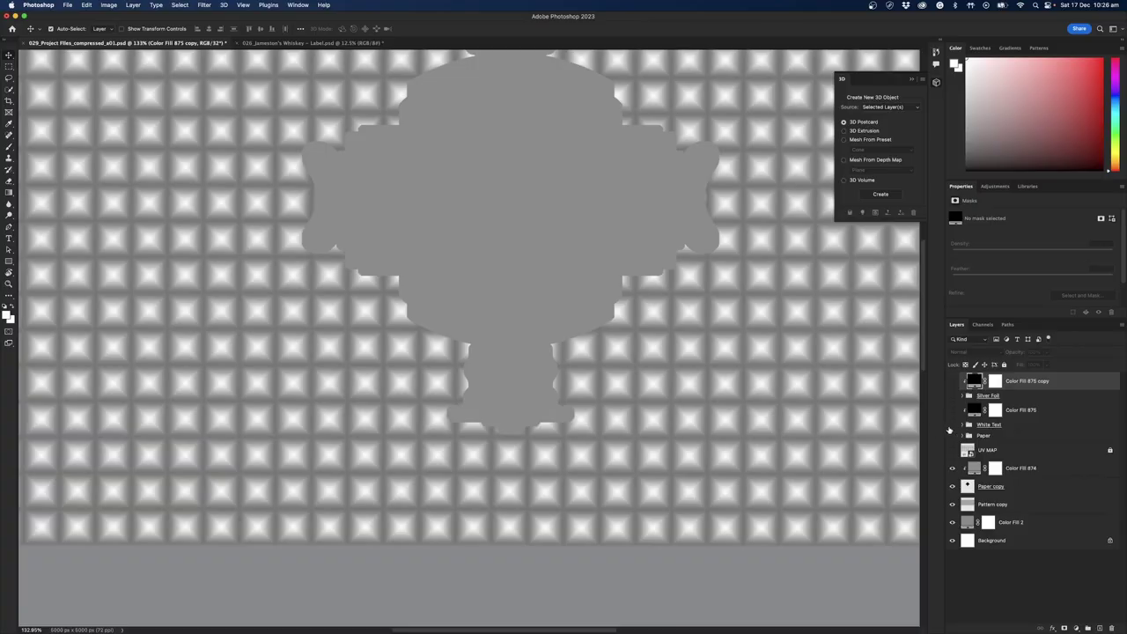
click(953, 396)
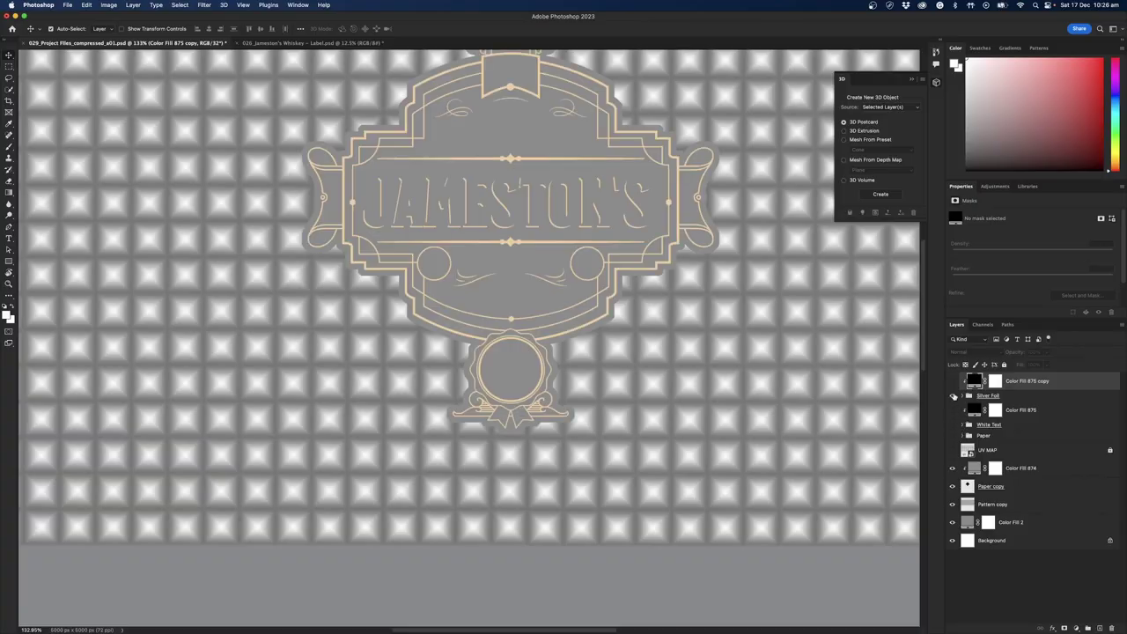
click(952, 381)
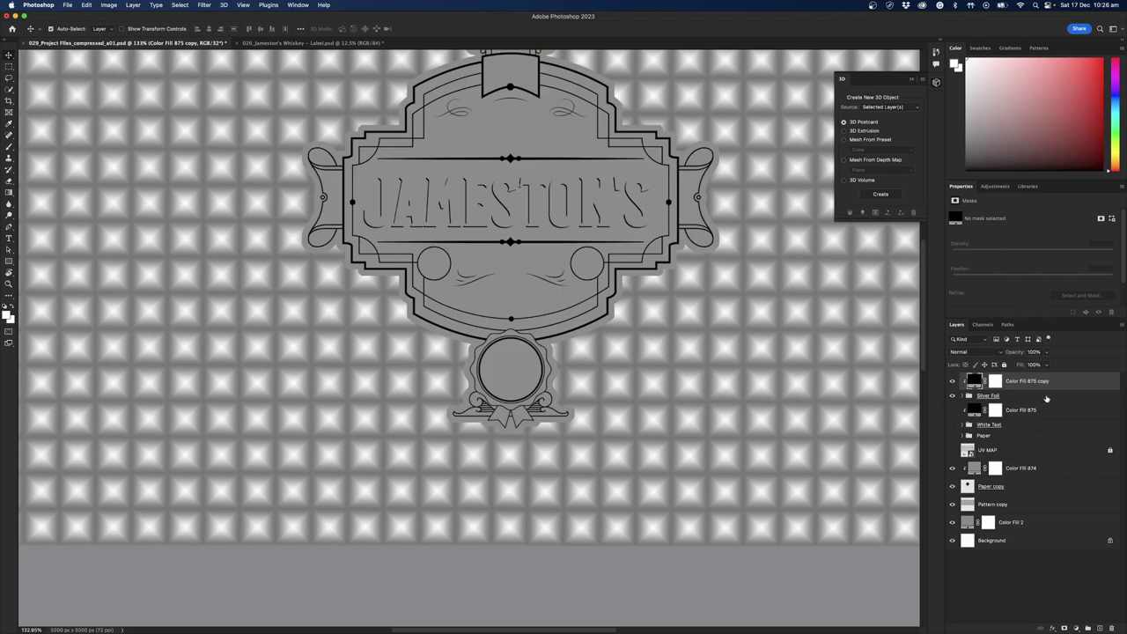
Duplicate the Silver Foil group with its black fill, hide the originals, and merge the rasterized copies into one layer.
drag(1058, 390, 1098, 626)
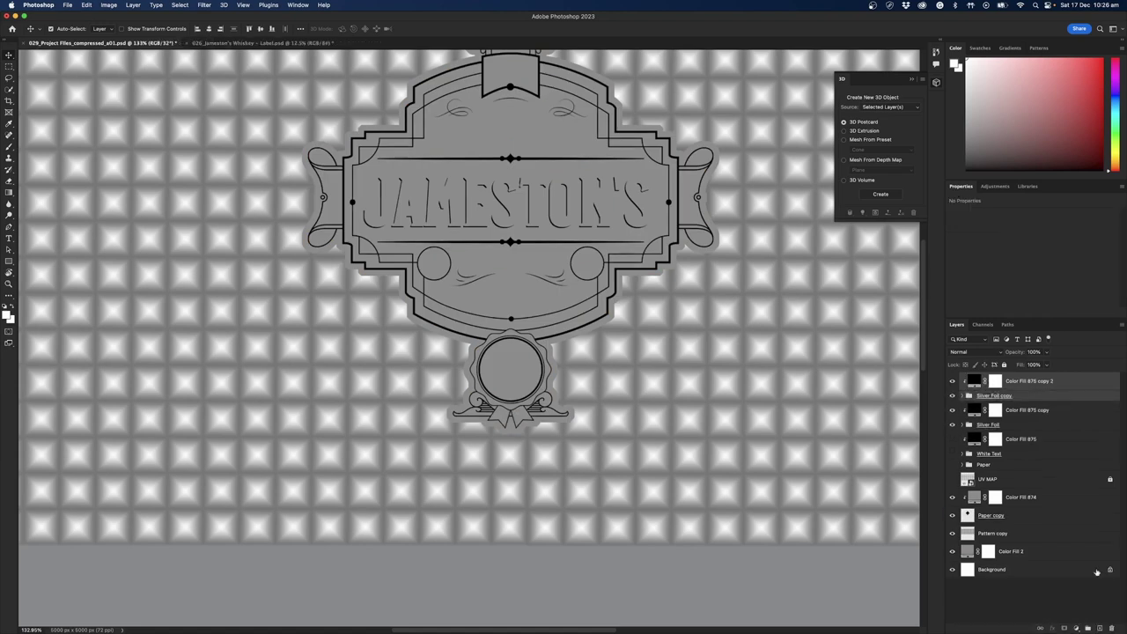
right_click(959, 396)
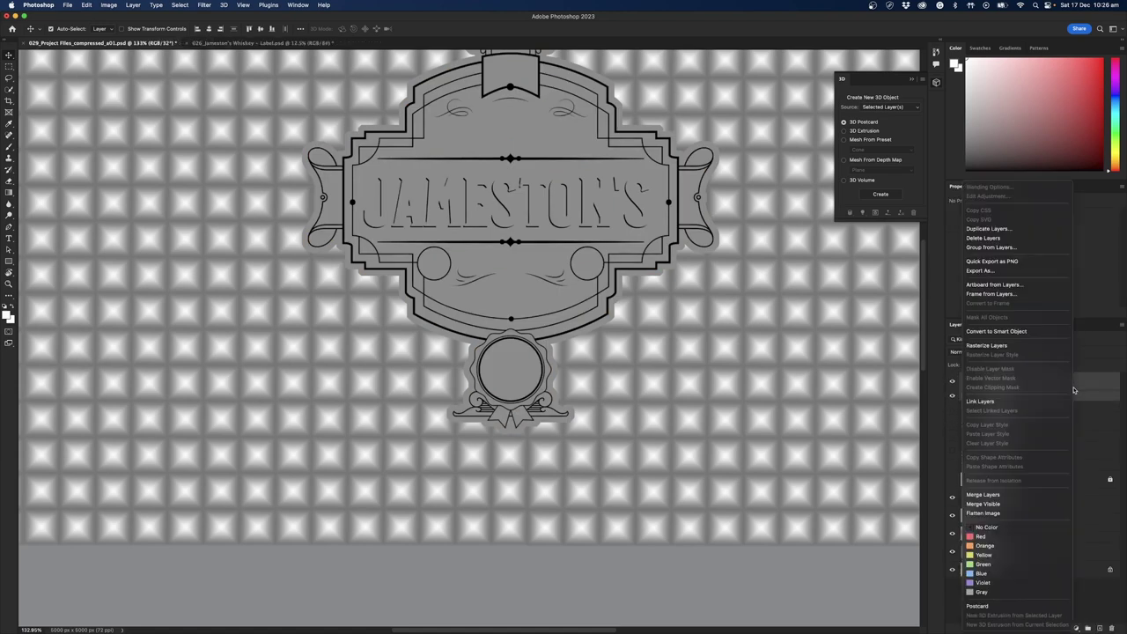
click(988, 345)
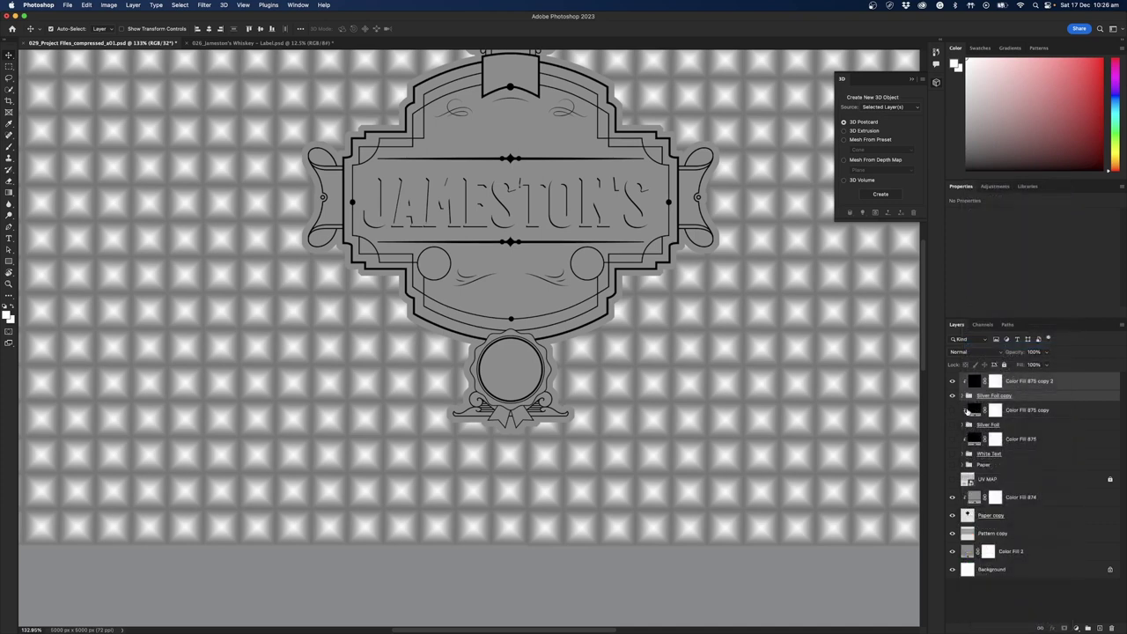
right_click(1042, 390)
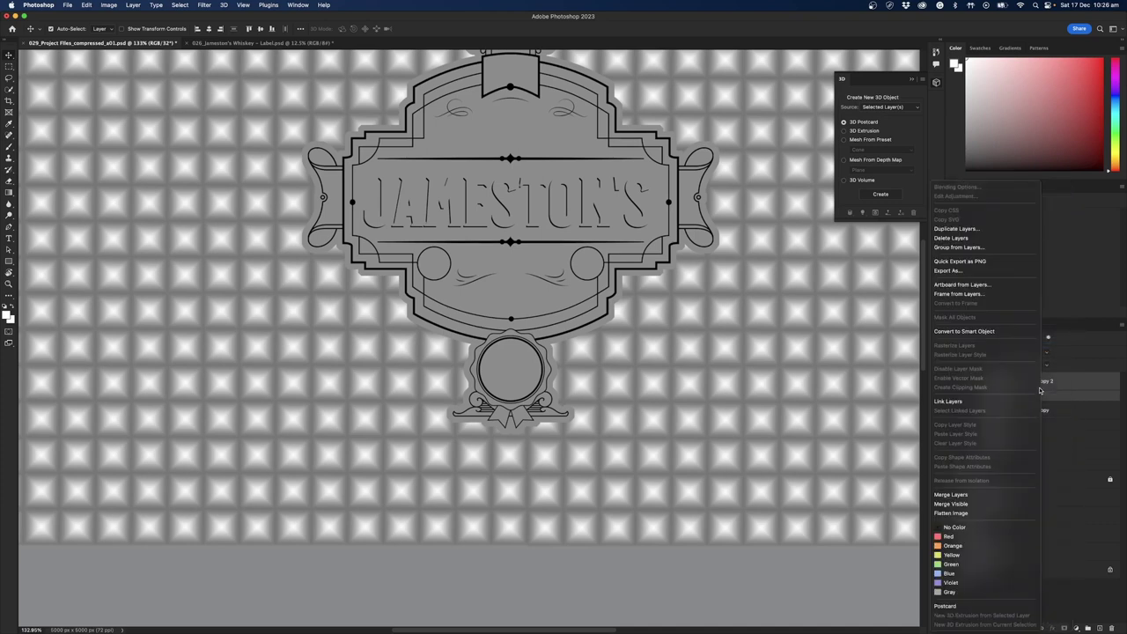
click(971, 495)
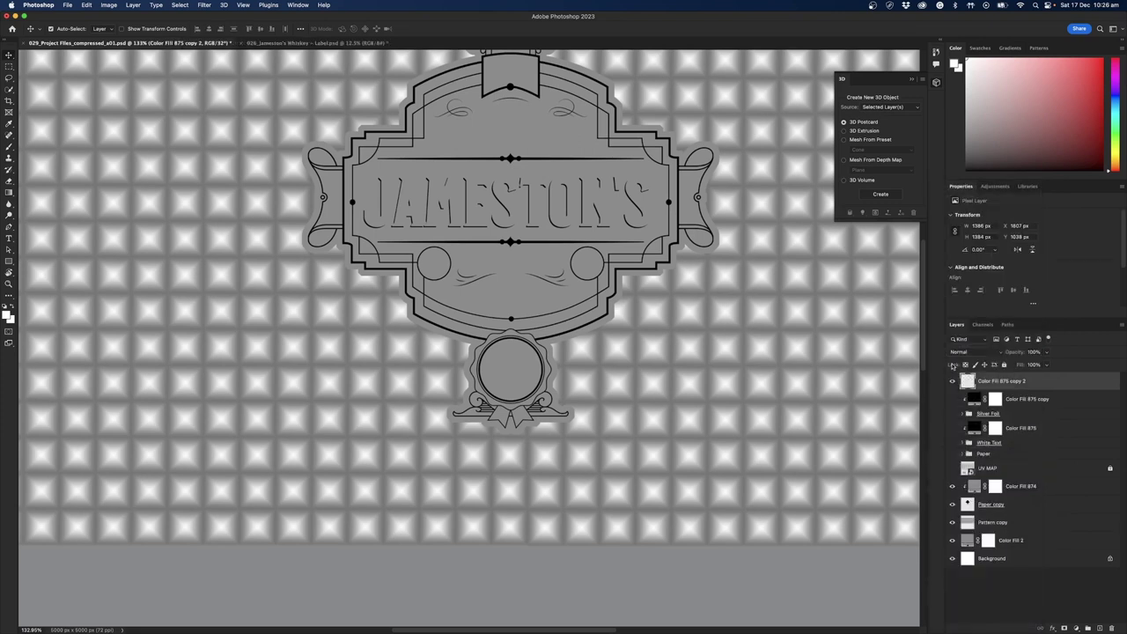
Hide Color Fill 2, Pattern copy, Paper copy and Color Fill 874, leaving the merged foil artwork over the white Background.
click(952, 380)
click(952, 380)
drag(952, 541, 953, 489)
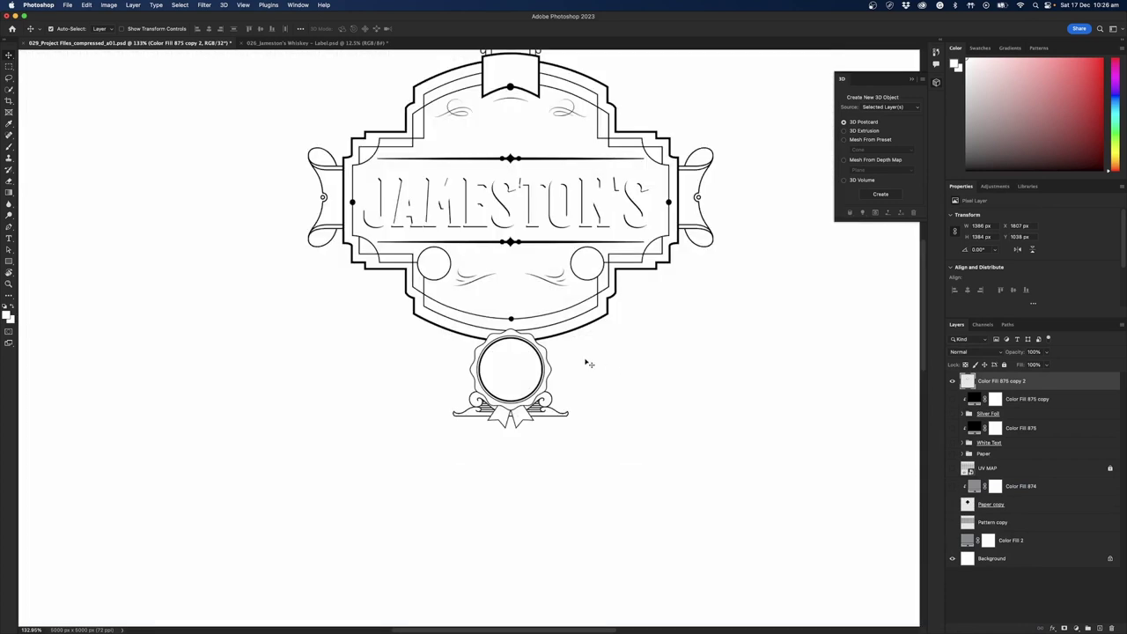
drag(523, 257, 520, 430)
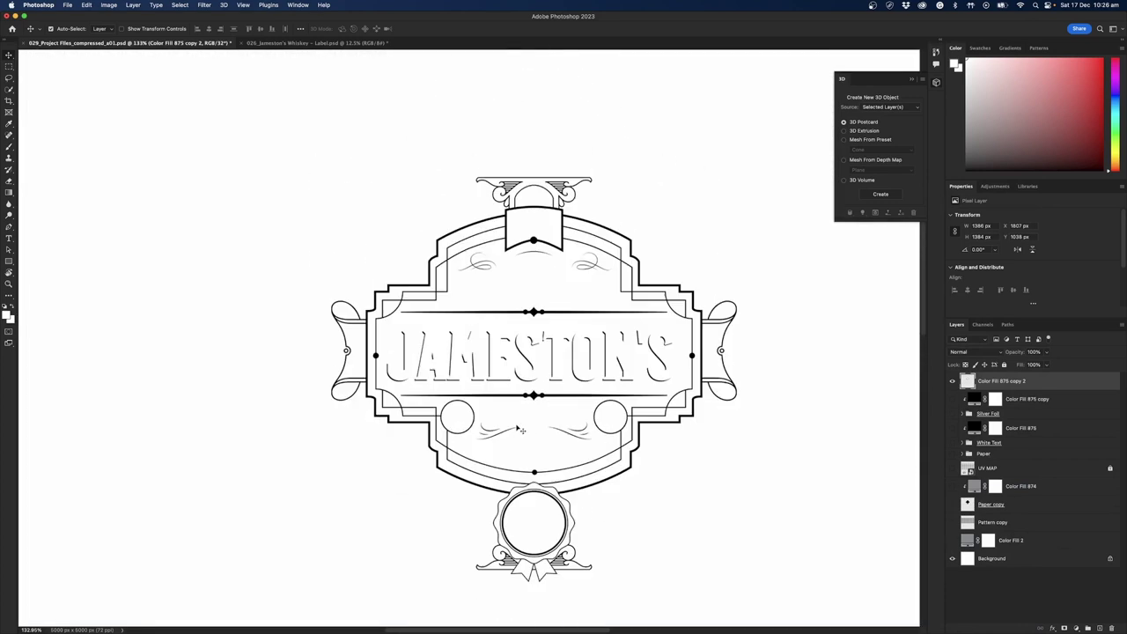
Open the Generate Bump (Height) Map filter for the merged foil layer and set its preview object to Wine Bottle.
click(195, 5)
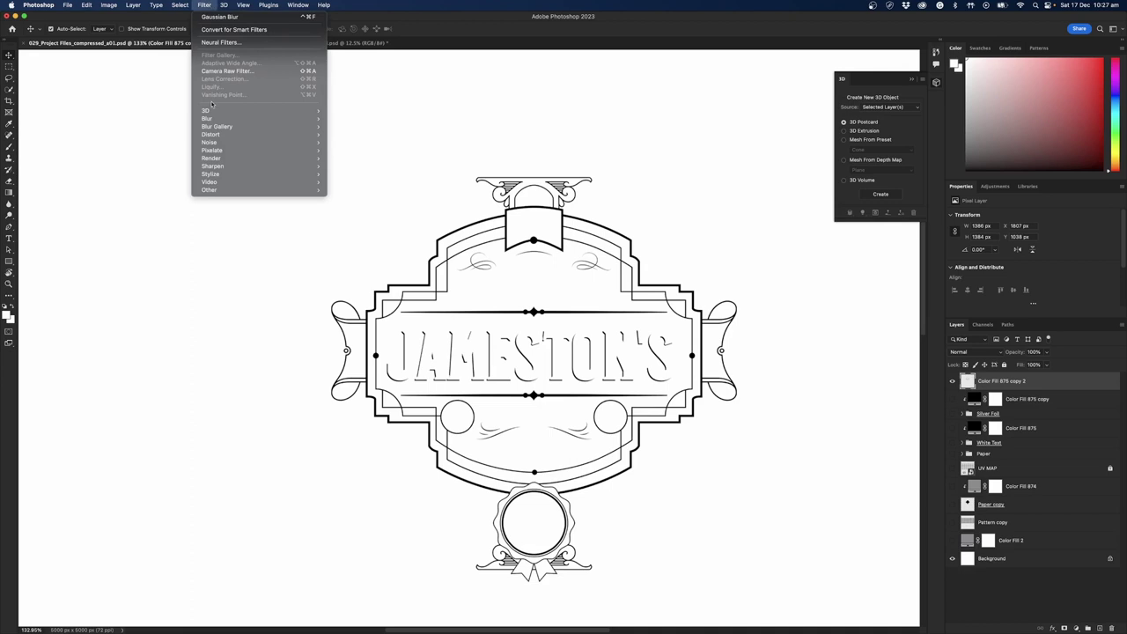
mouse_move(212, 110)
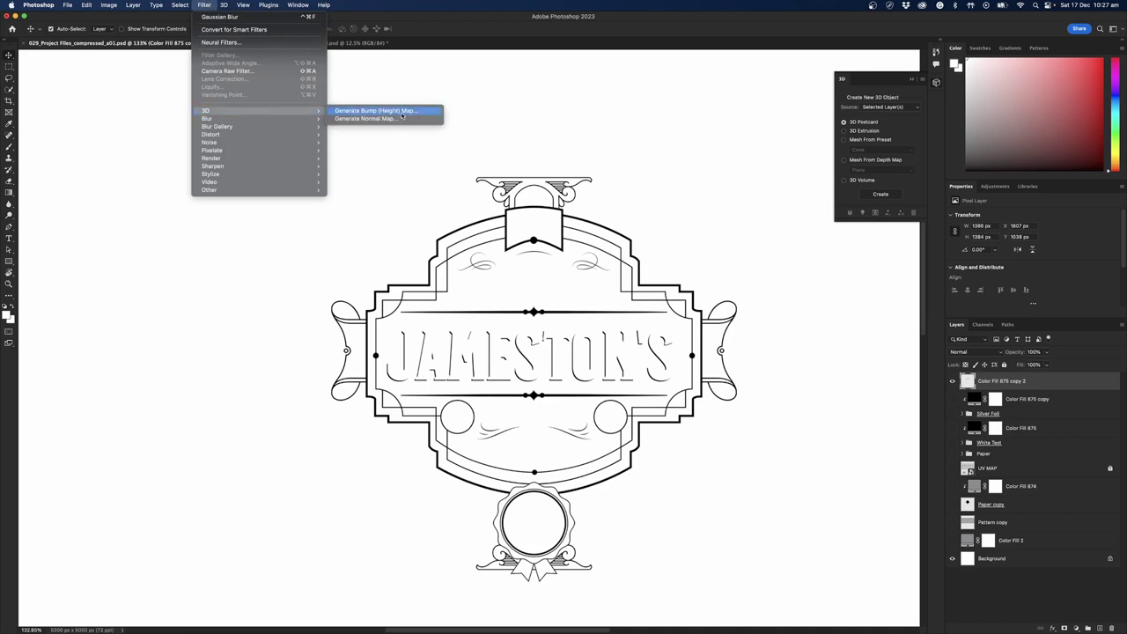
click(402, 116)
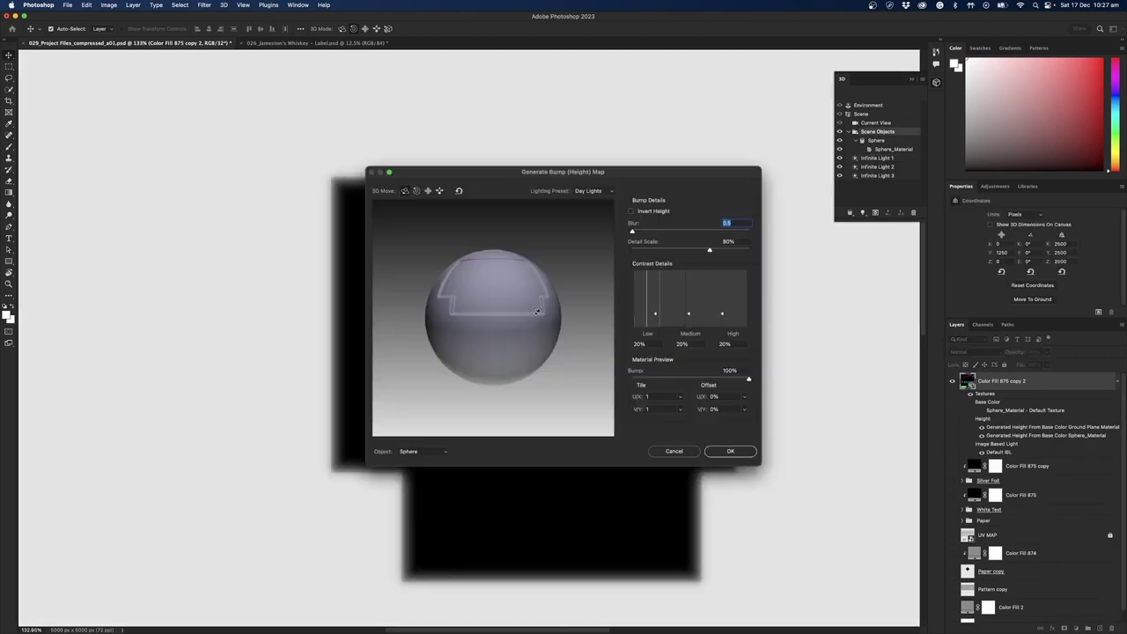
click(408, 453)
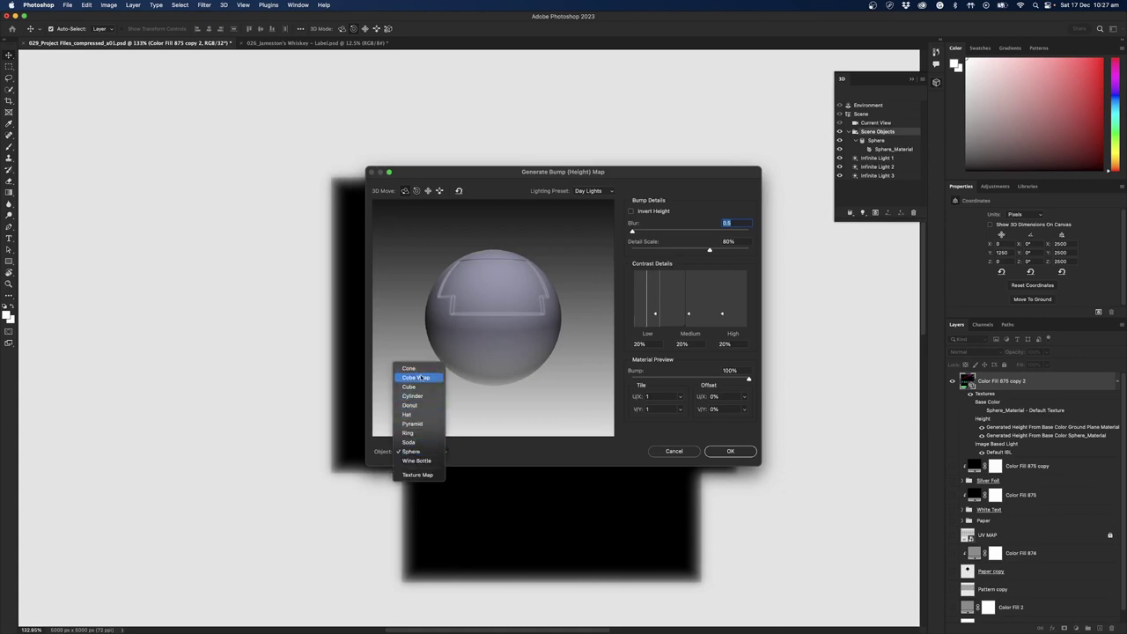
click(425, 461)
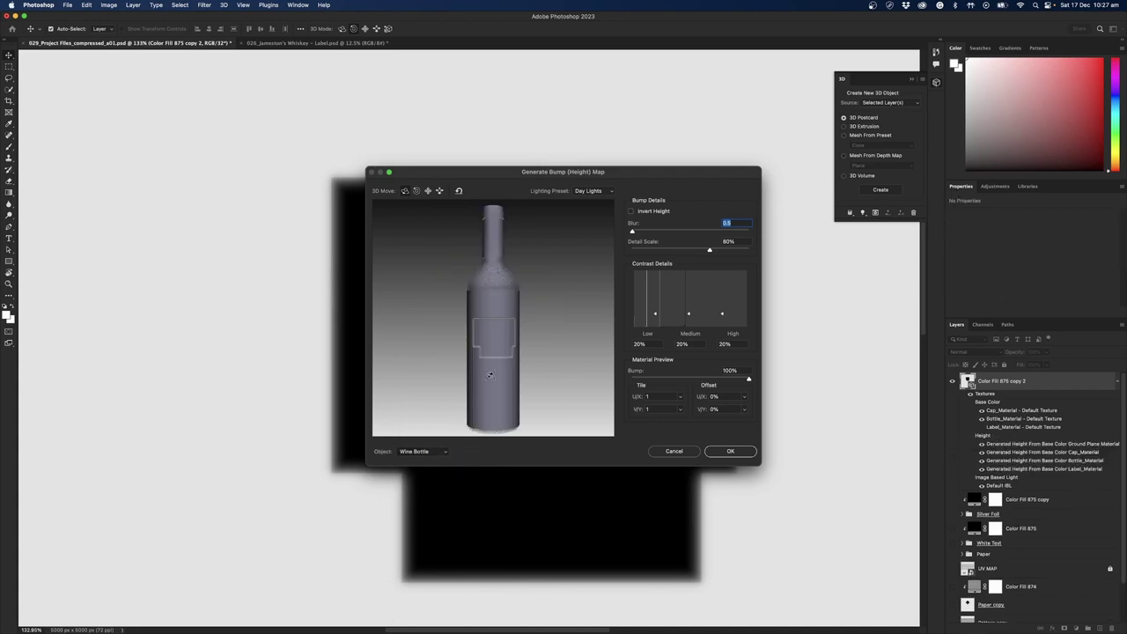
drag(555, 171, 507, 193)
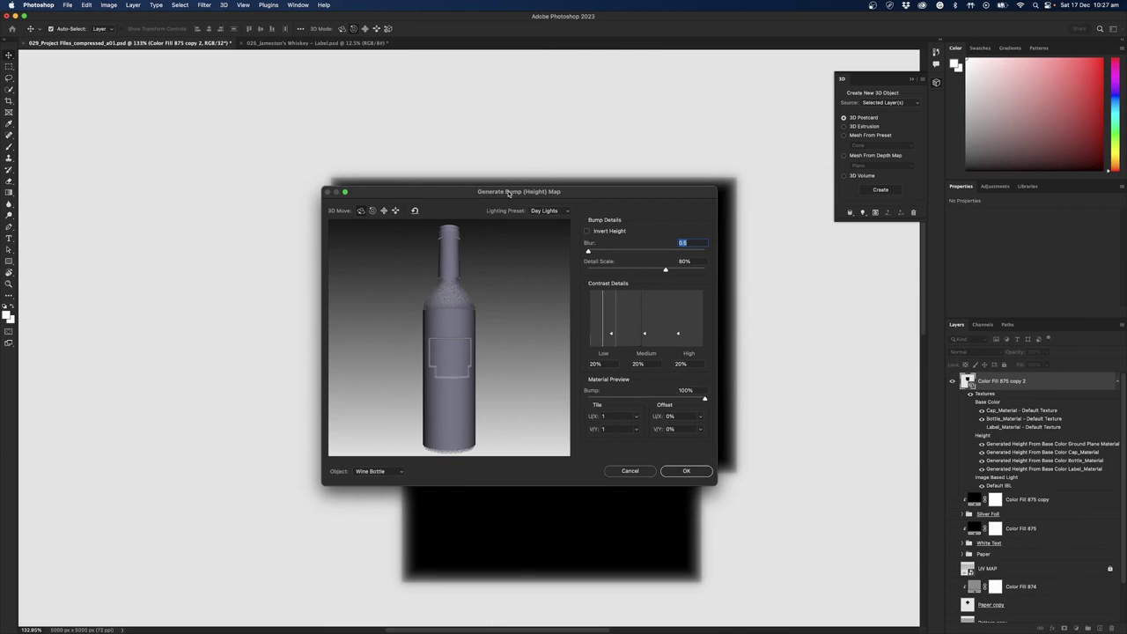
drag(508, 193, 556, 266)
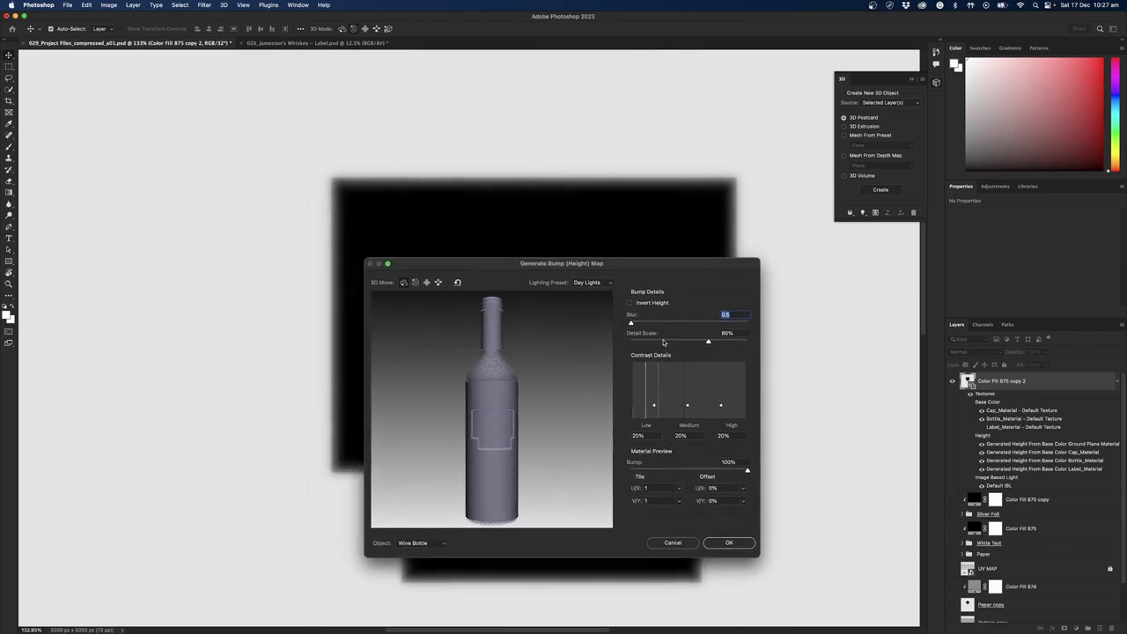
Try a Detail Scale of 34% in the height map preview and cancel the filter.
key(Tab)
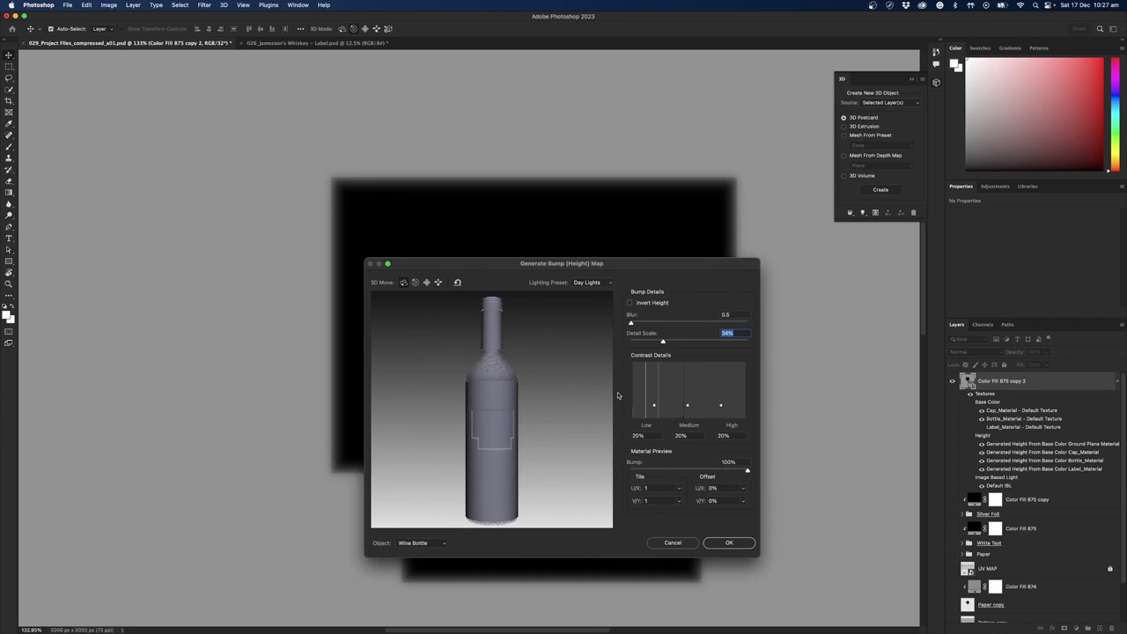
click(673, 542)
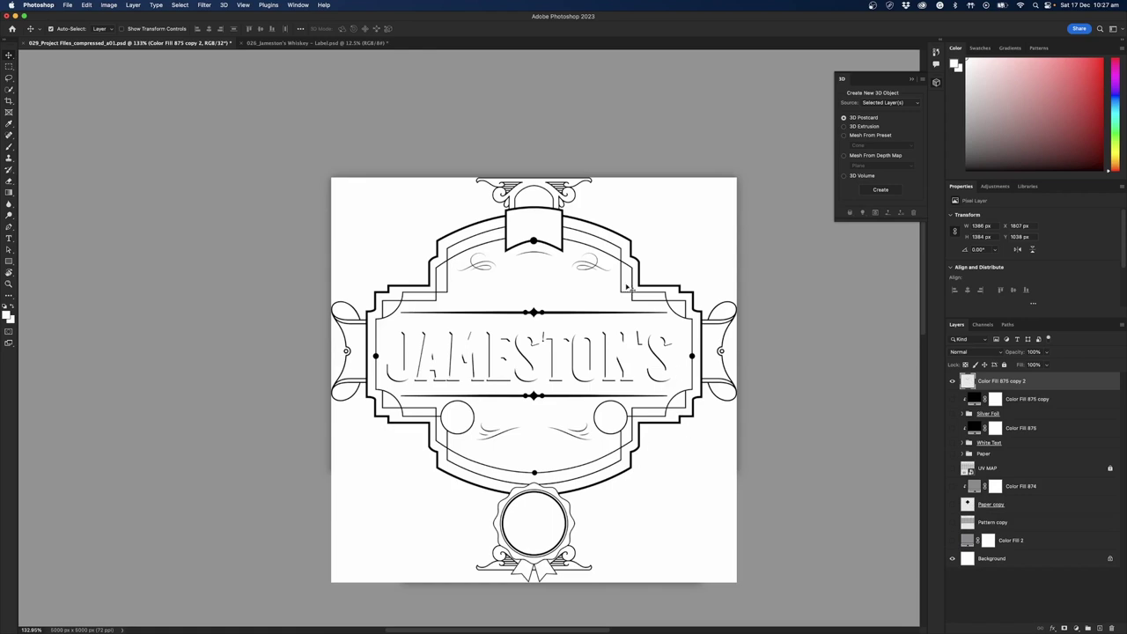
scroll(627, 286, down, 2)
click(803, 274)
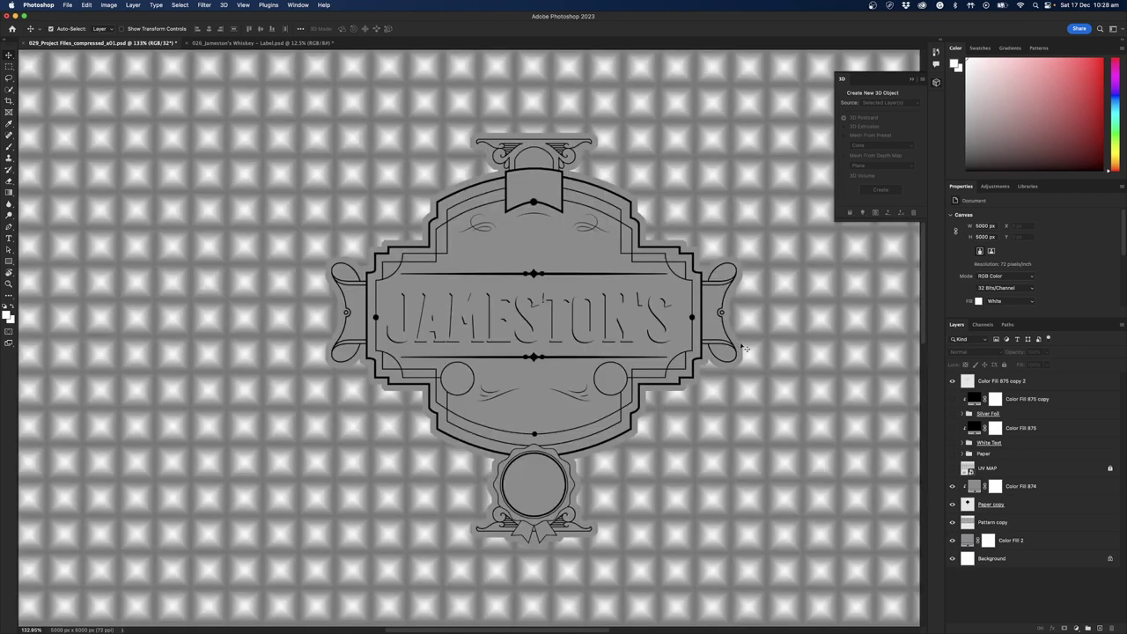
Hide Color Fill 2, Pattern copy, Paper copy and Color Fill 874, and convert Color Fill 875 copy 2 to a Smart Object.
drag(951, 539, 951, 487)
click(1049, 384)
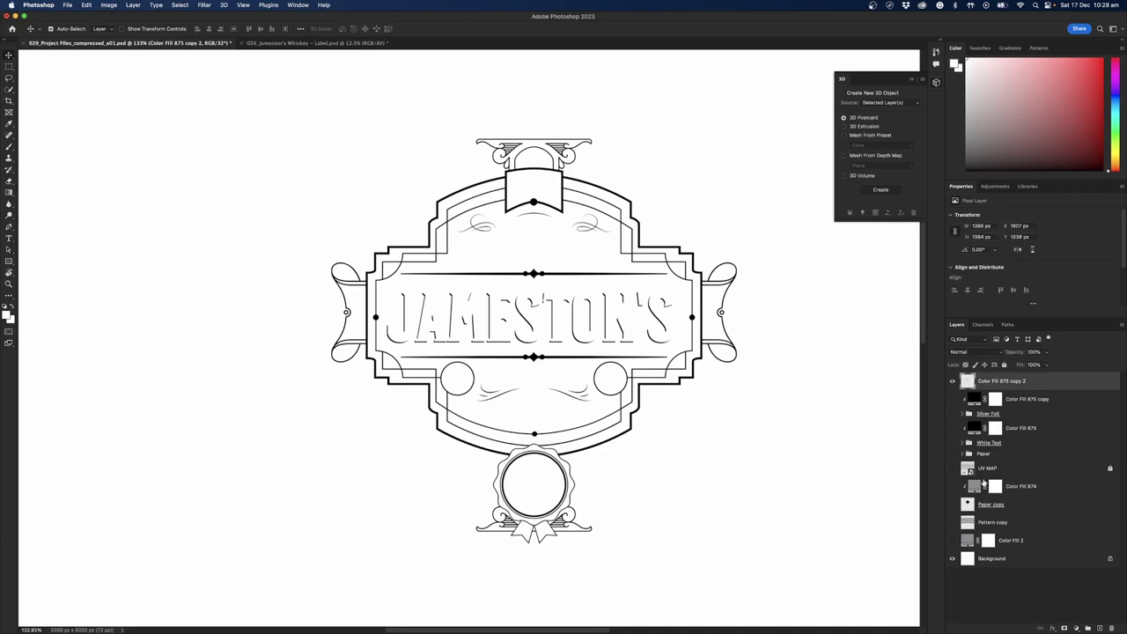
right_click(1075, 383)
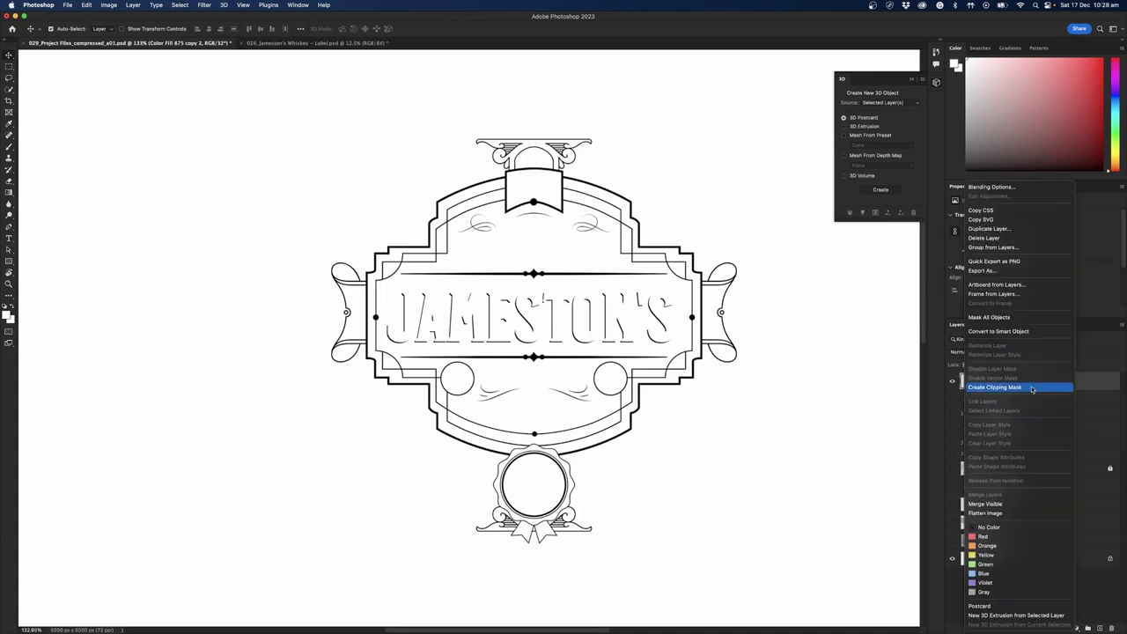
click(1012, 331)
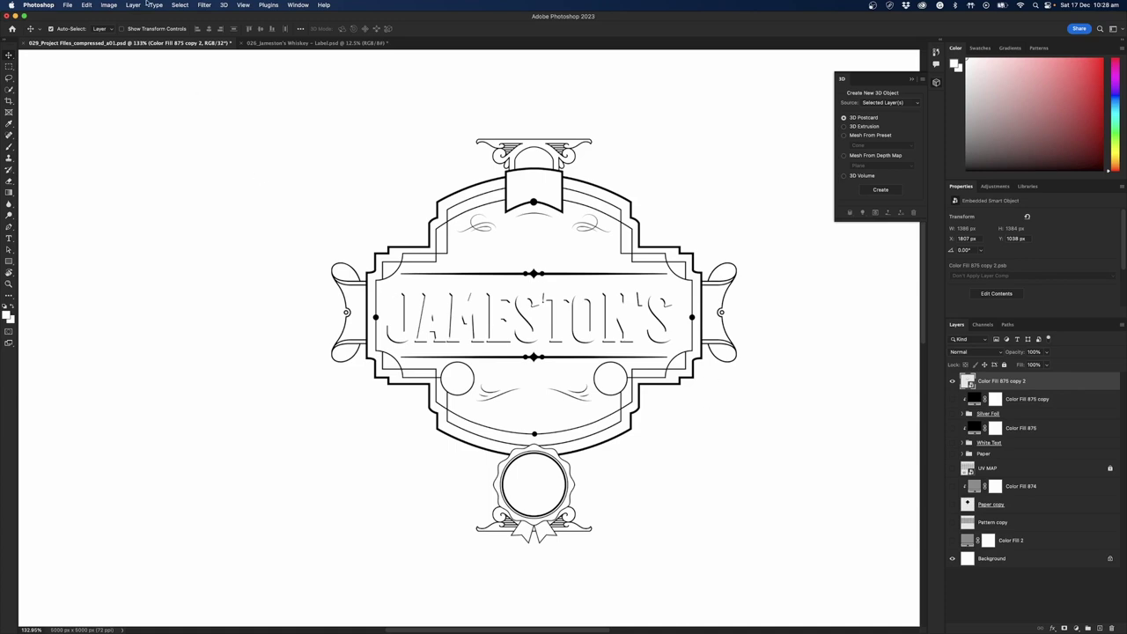
Apply a slight Gaussian Blur to the foil artwork Smart Object.
click(204, 5)
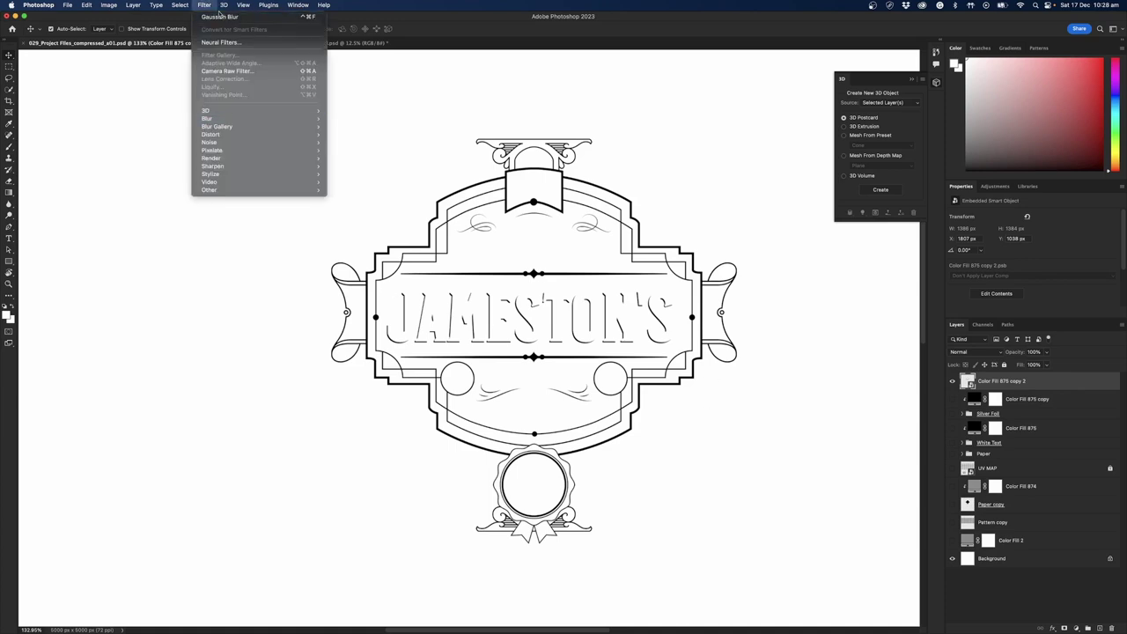
click(220, 16)
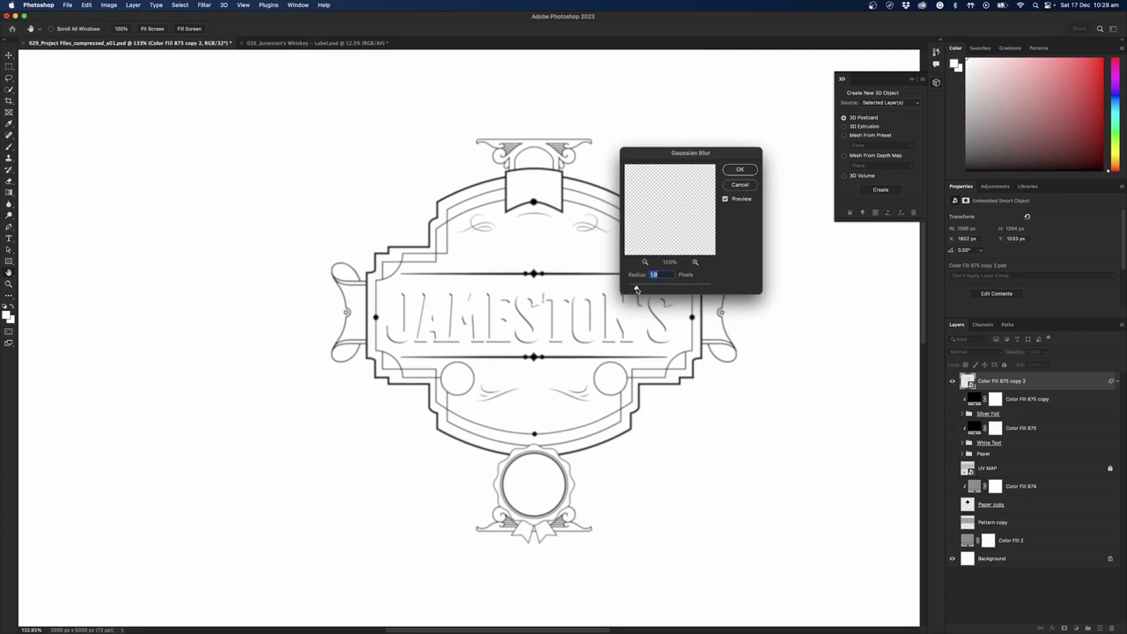
click(739, 169)
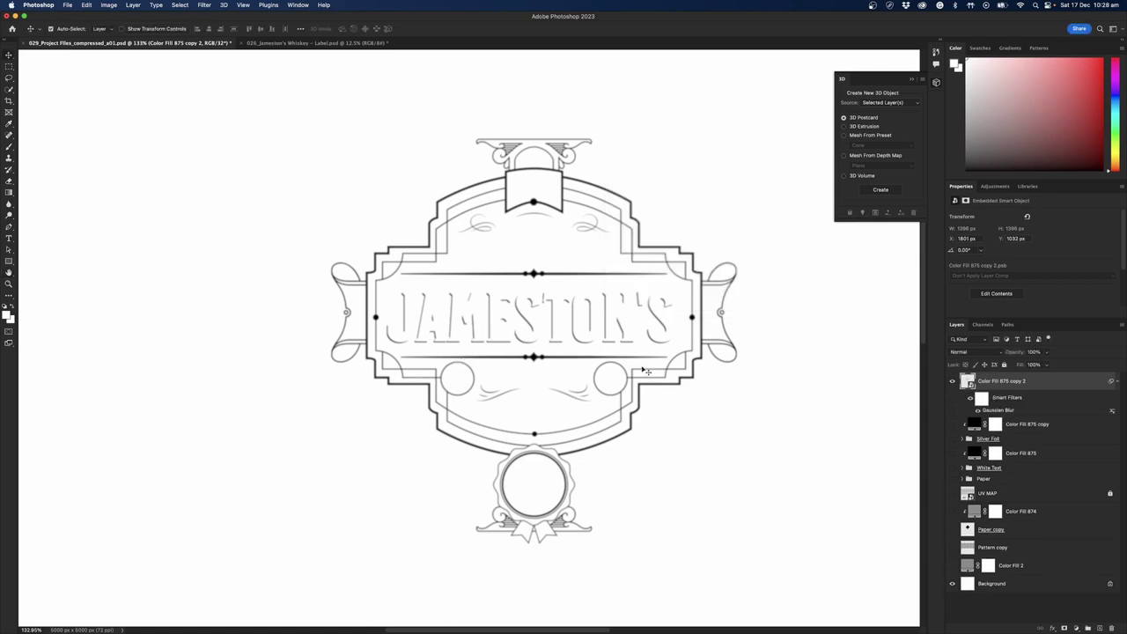
Save the blurred foil artwork in TIFF format as 029_Silver Foil Bump_a01.tif in the Textures folder inside 02_IMAGES.
key(super+shift+s)
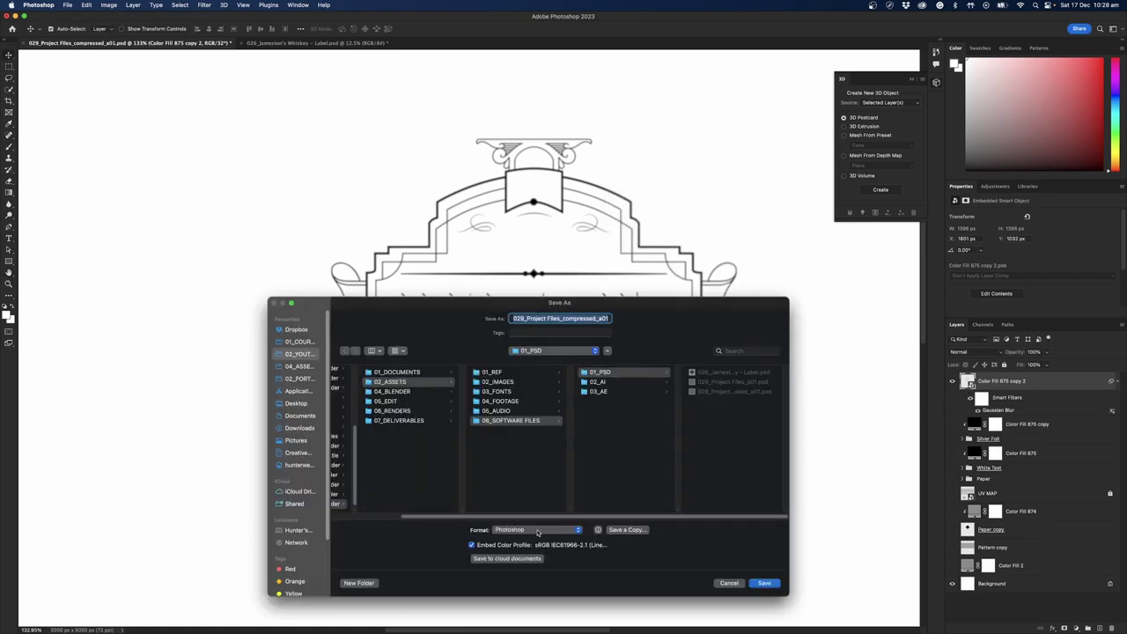
click(537, 530)
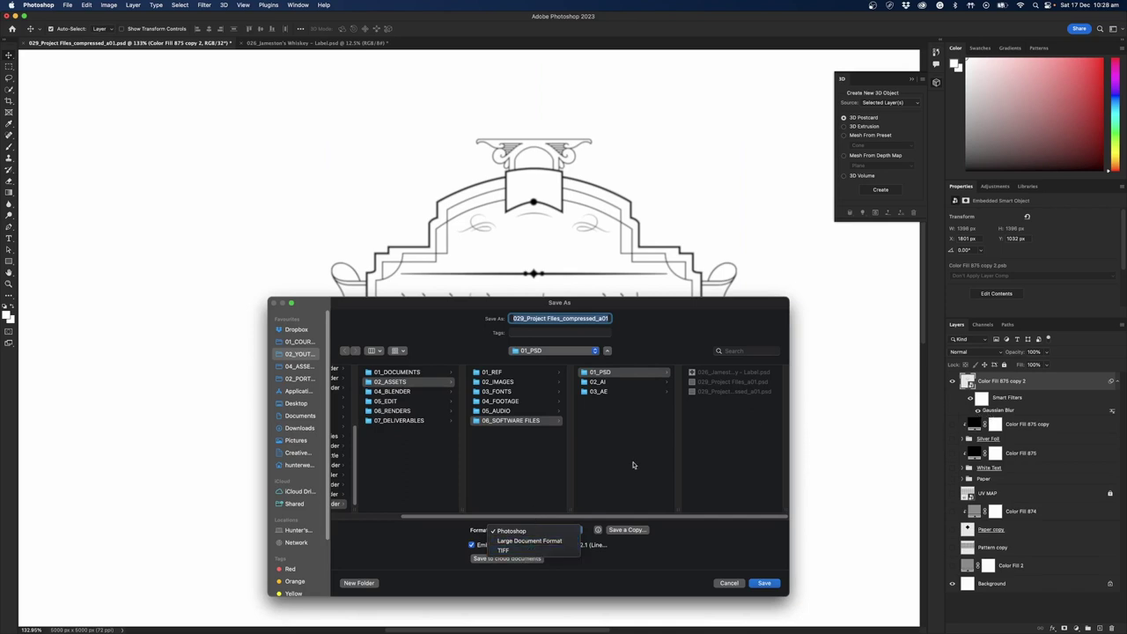
click(534, 551)
click(498, 382)
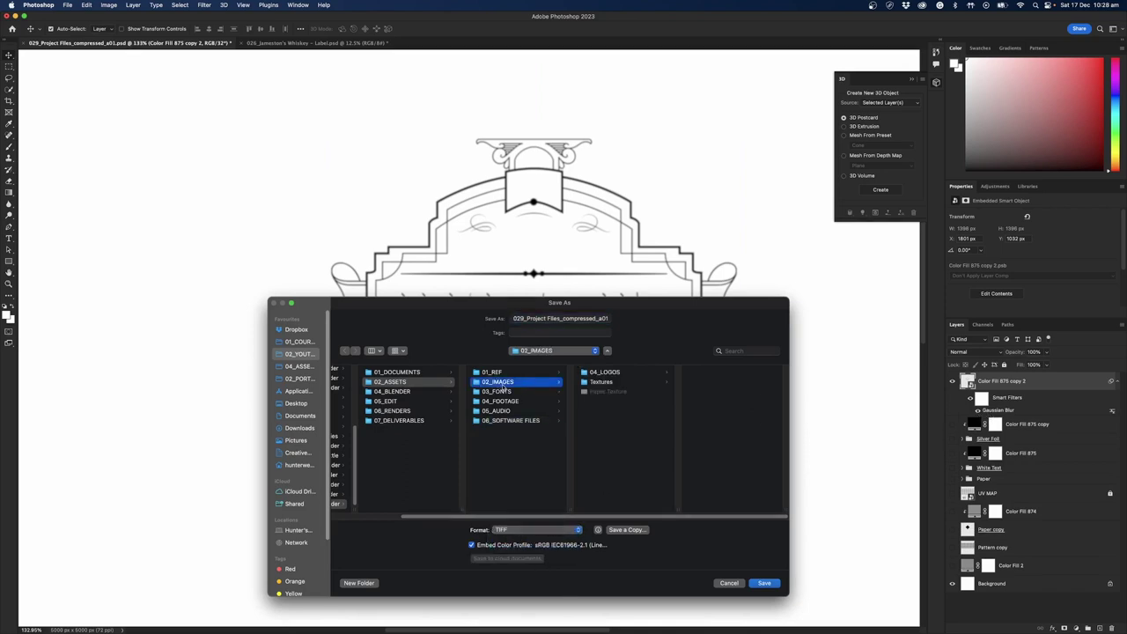
click(601, 382)
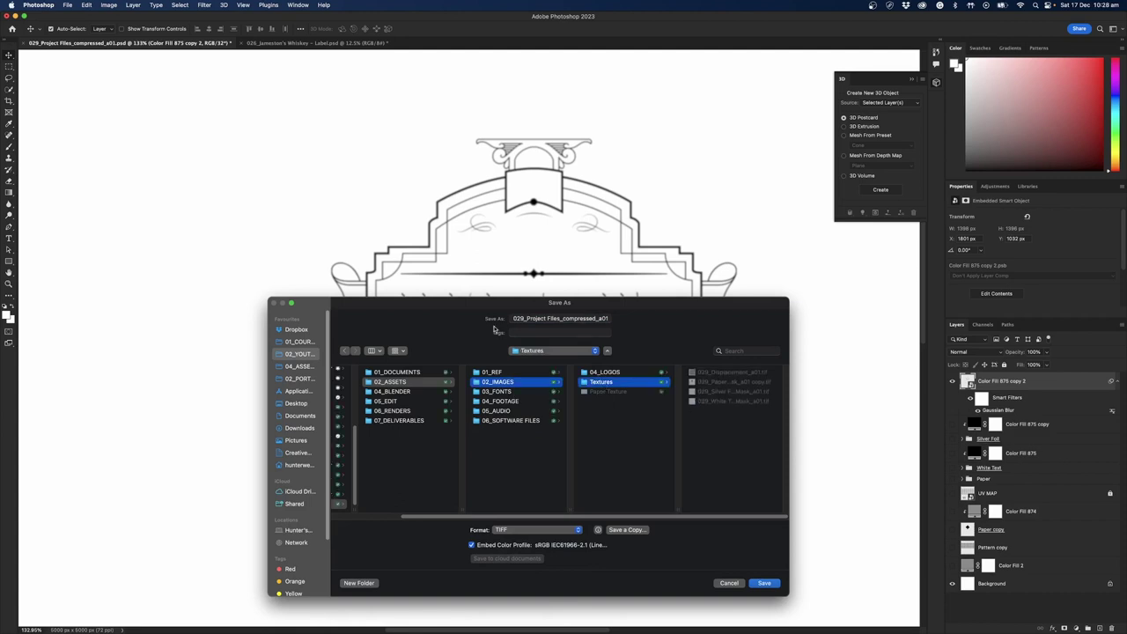
click(602, 321)
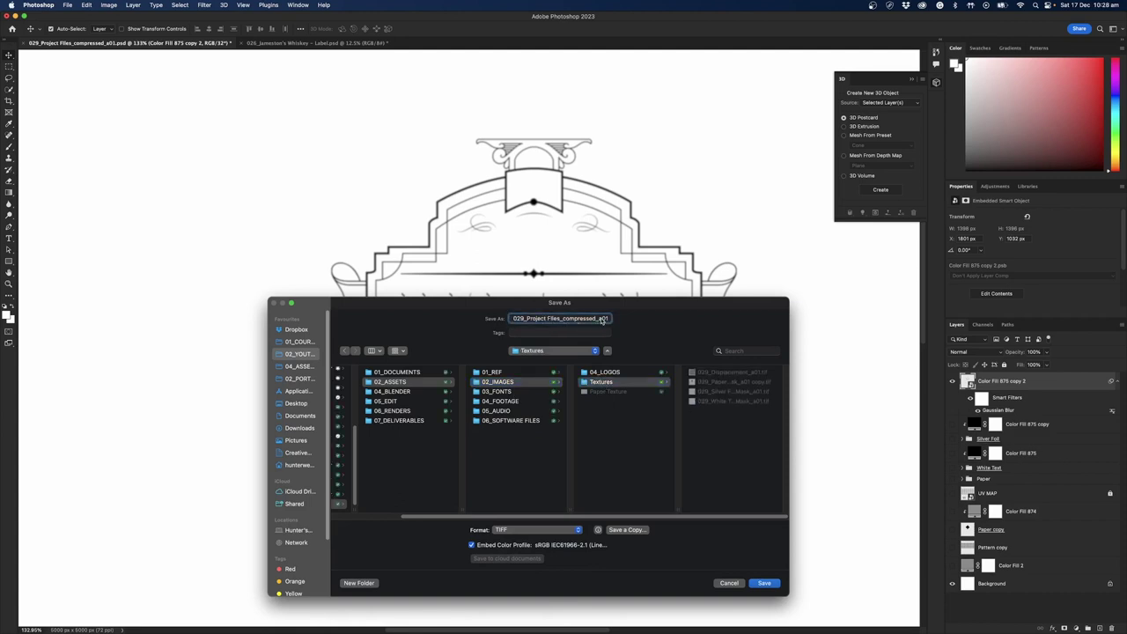
click(720, 392)
click(566, 321)
drag(570, 319, 554, 322)
text(Bump_a01.tif)
click(762, 583)
click(510, 254)
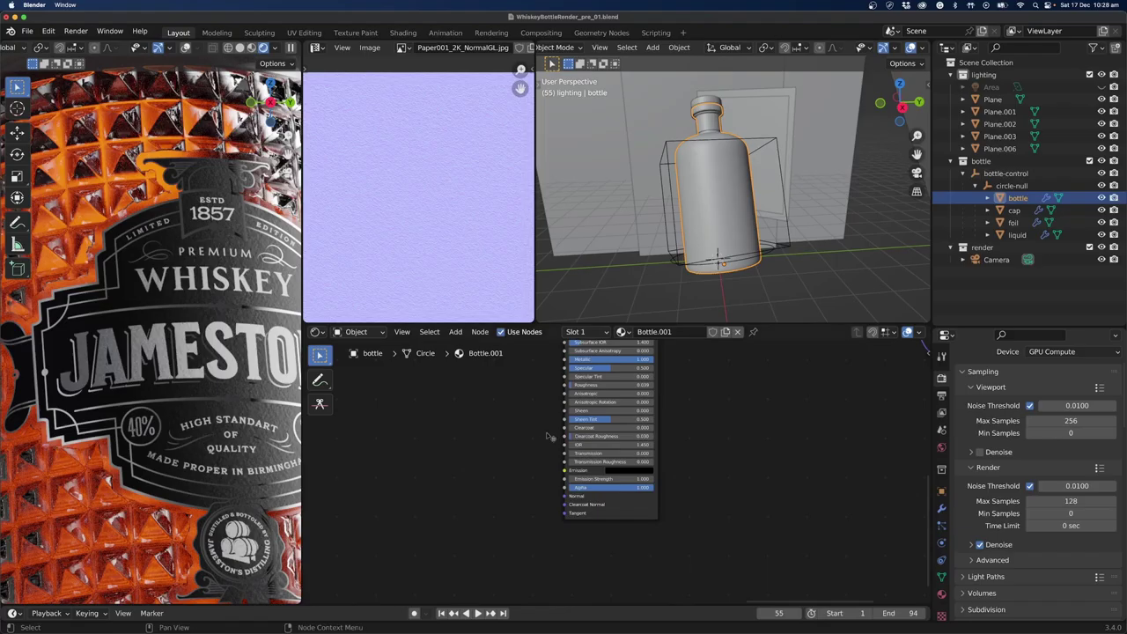
In Blender, add 029_Silver Foil Bump_a01.tif as an image texture beside the foil's Principled BSDF and set its color space to Non-Color.
middle_drag(492, 423, 636, 409)
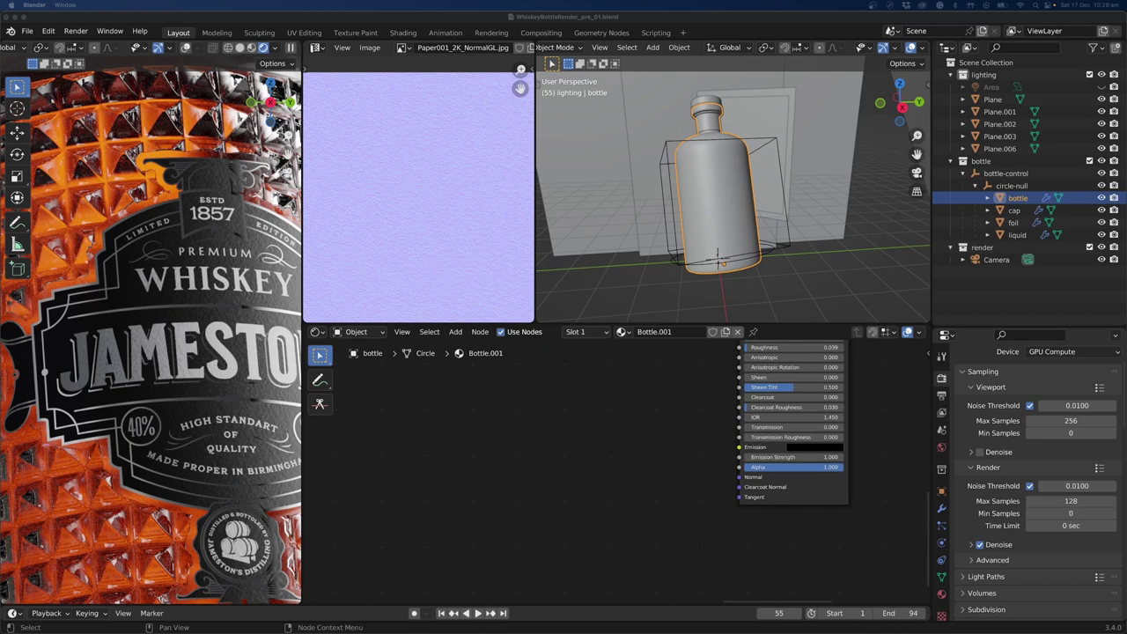
drag(485, 440, 546, 526)
scroll(656, 466, up, 1)
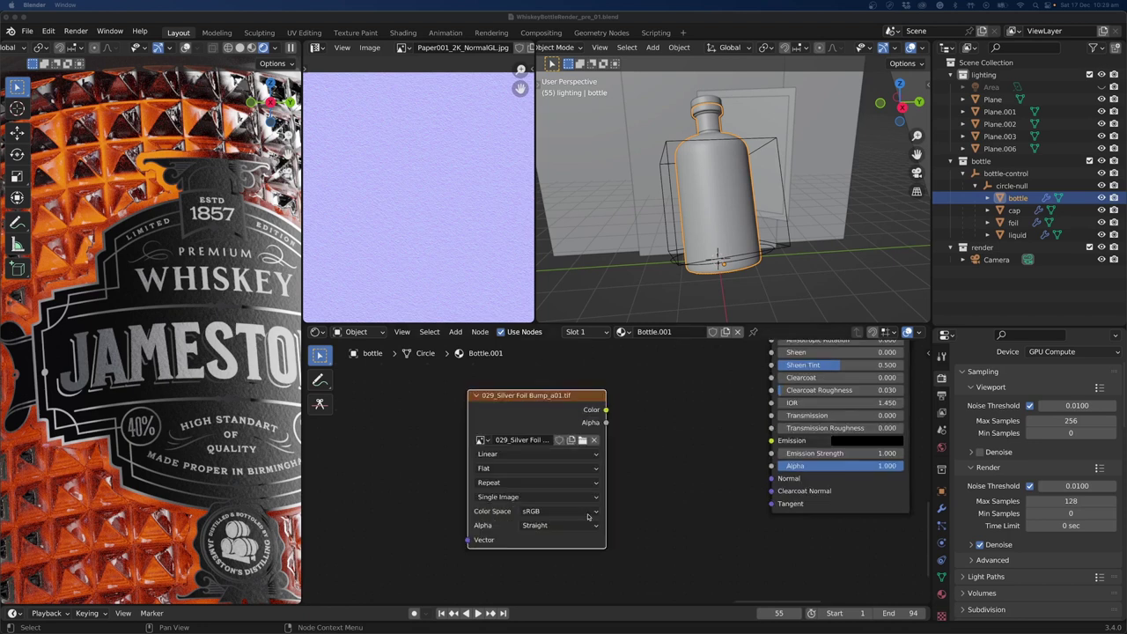
click(564, 512)
click(564, 516)
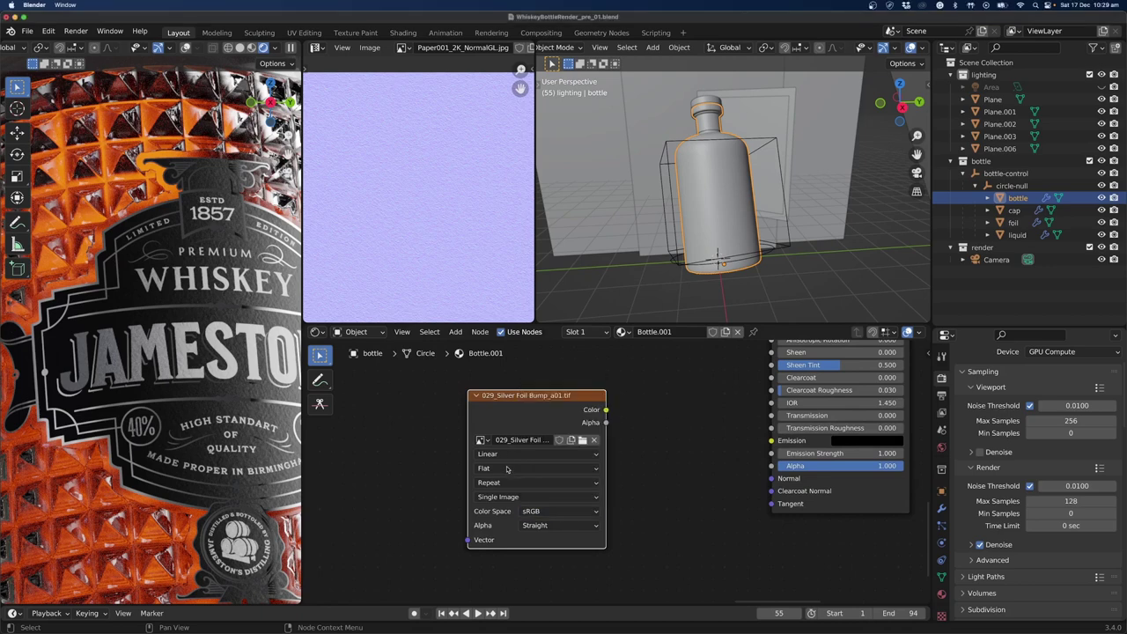
click(564, 512)
click(553, 435)
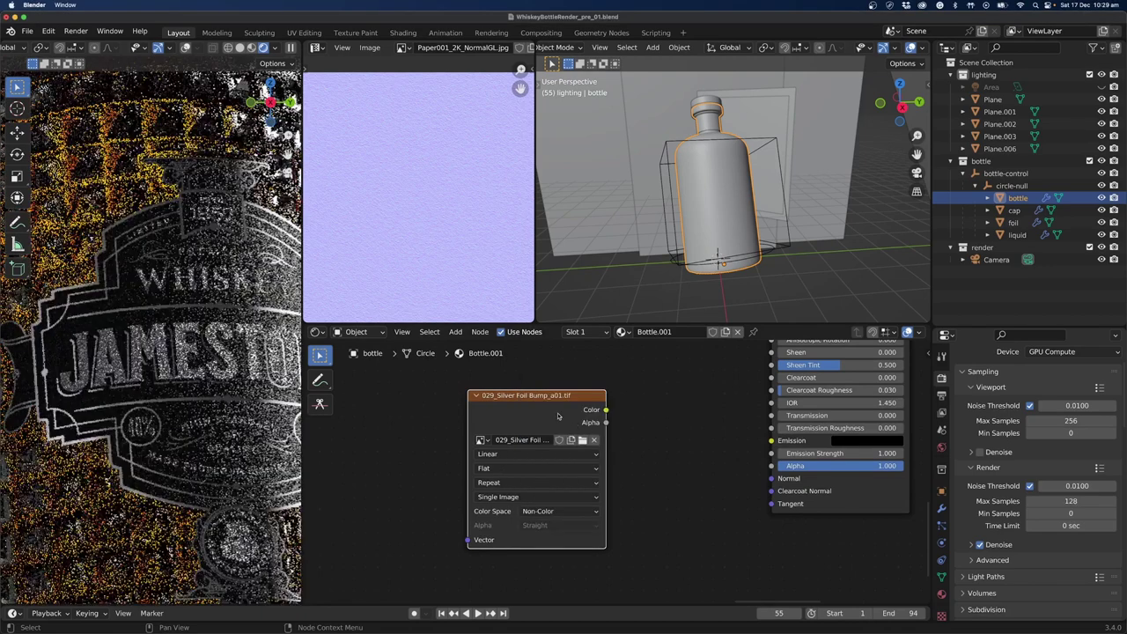
drag(537, 410, 514, 410)
Add a Bump node, feed the foil bump image's Color into Height, and connect its Normal output to the foil shader's Normal.
key(shift+a)
click(645, 451)
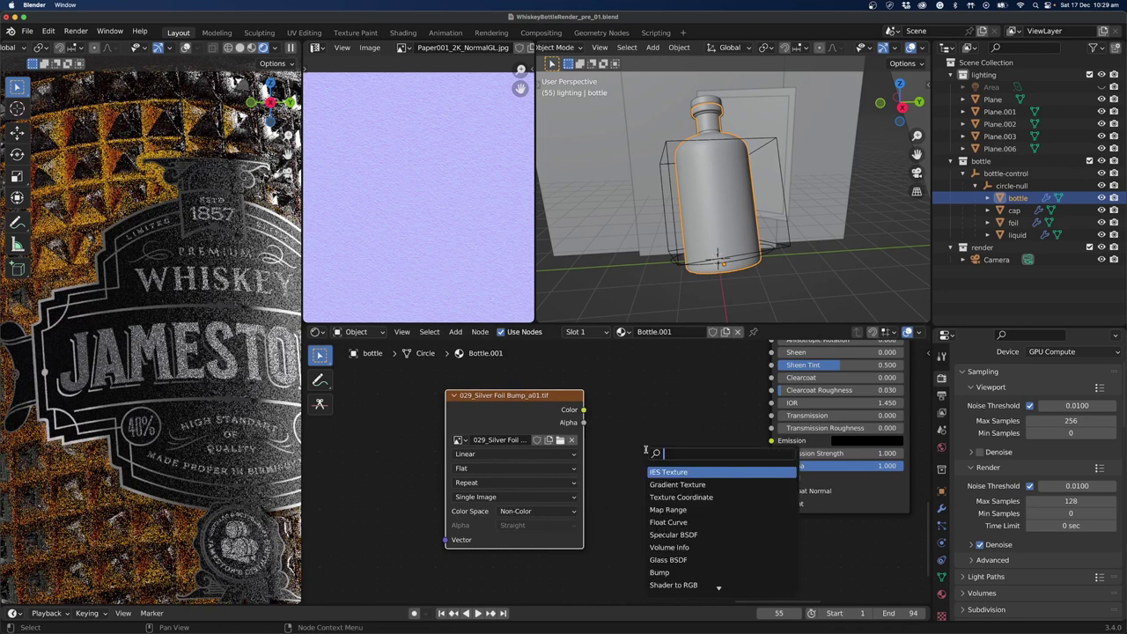
text(bump)
key(Return)
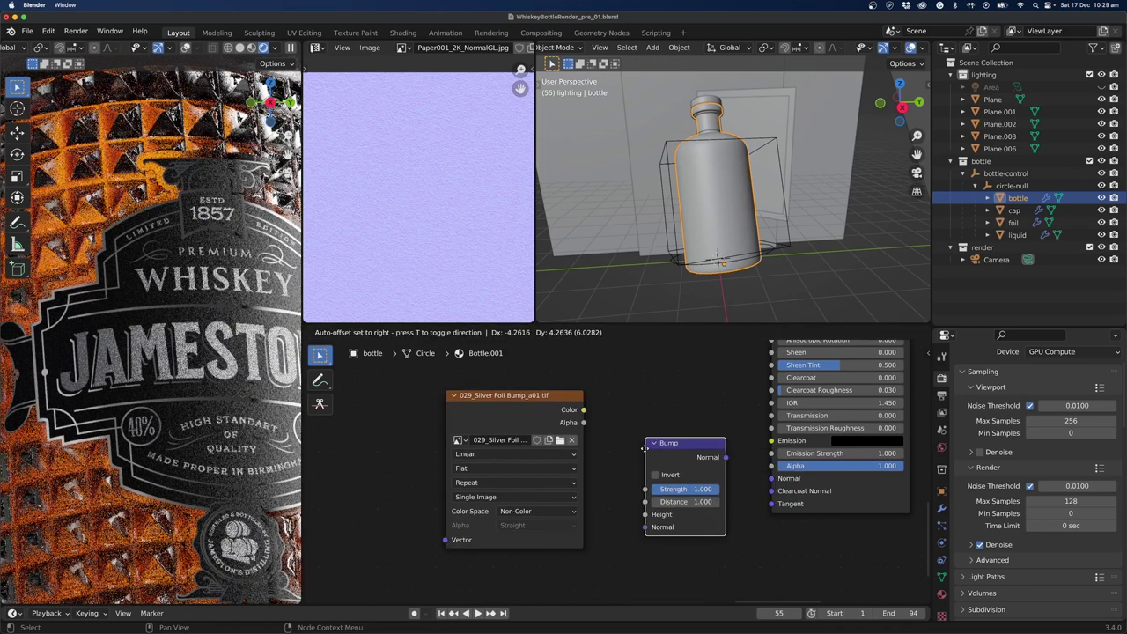
click(643, 453)
drag(598, 413, 632, 493)
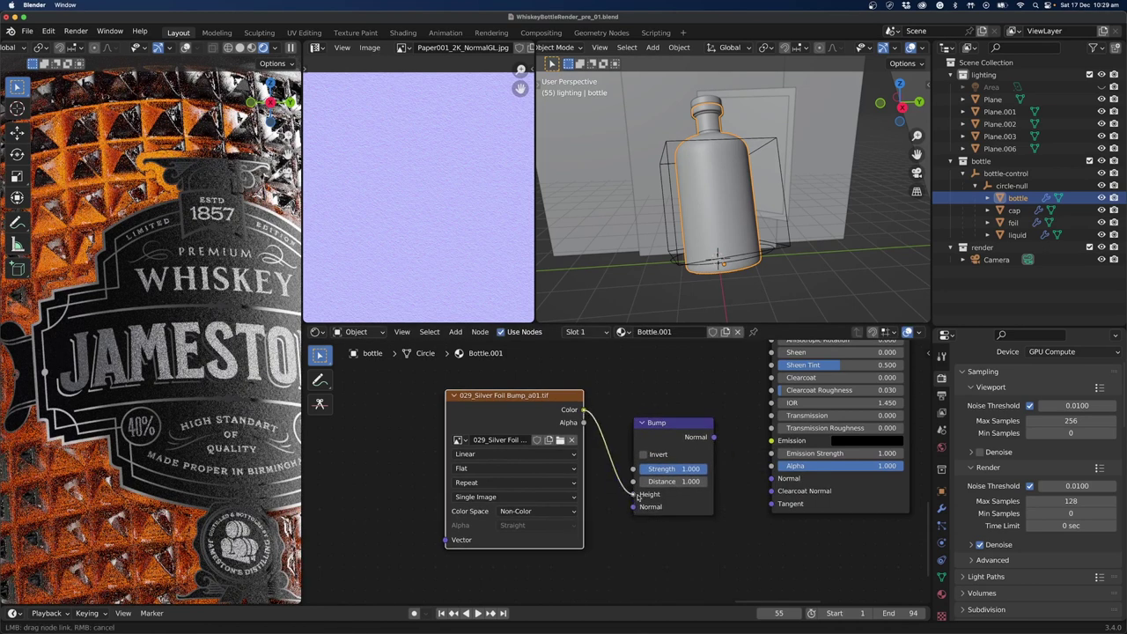
drag(713, 437, 771, 478)
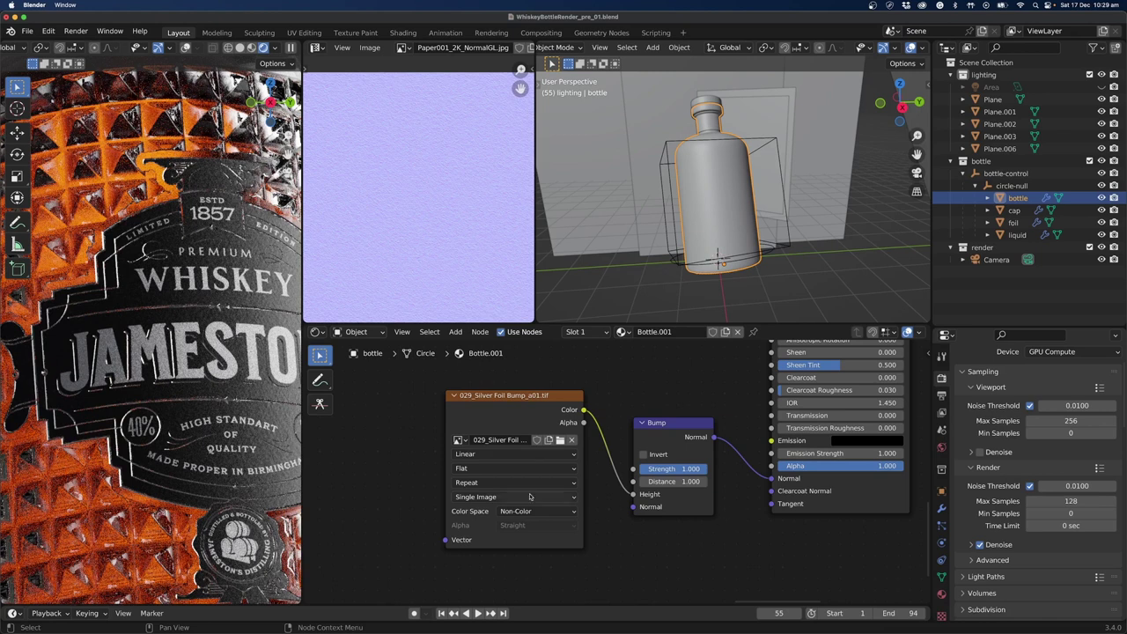
scroll(387, 475, down, 1)
shift+middle_drag(387, 475, 452, 489)
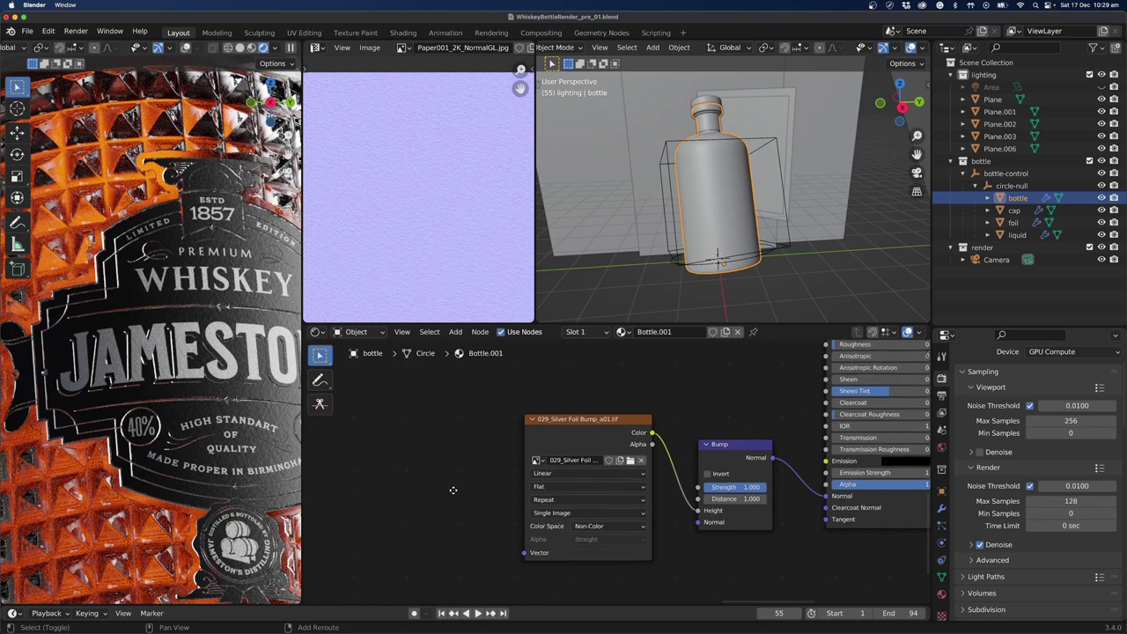
scroll(267, 455, down, 1)
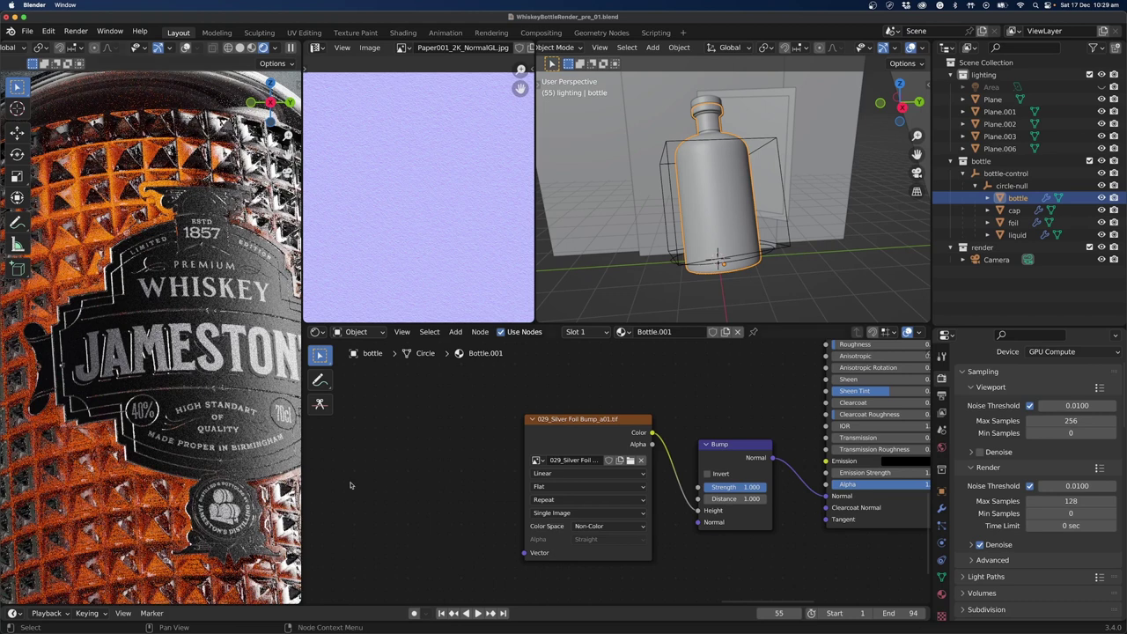
key(shift+a)
mouse_move(443, 517)
text(uv)
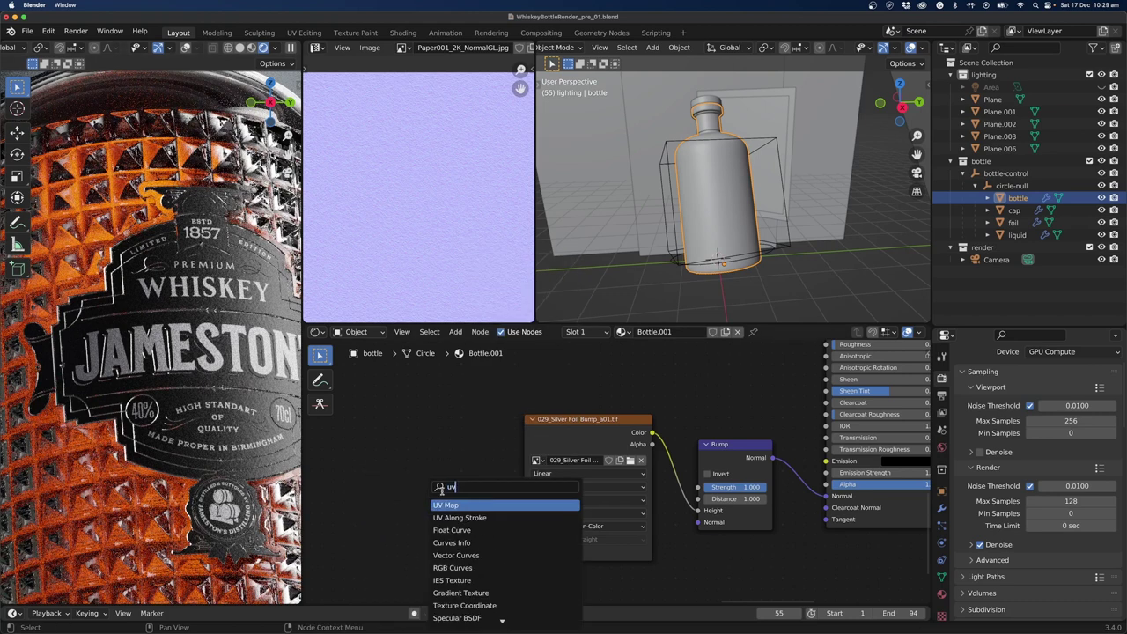
key(Return)
click(482, 516)
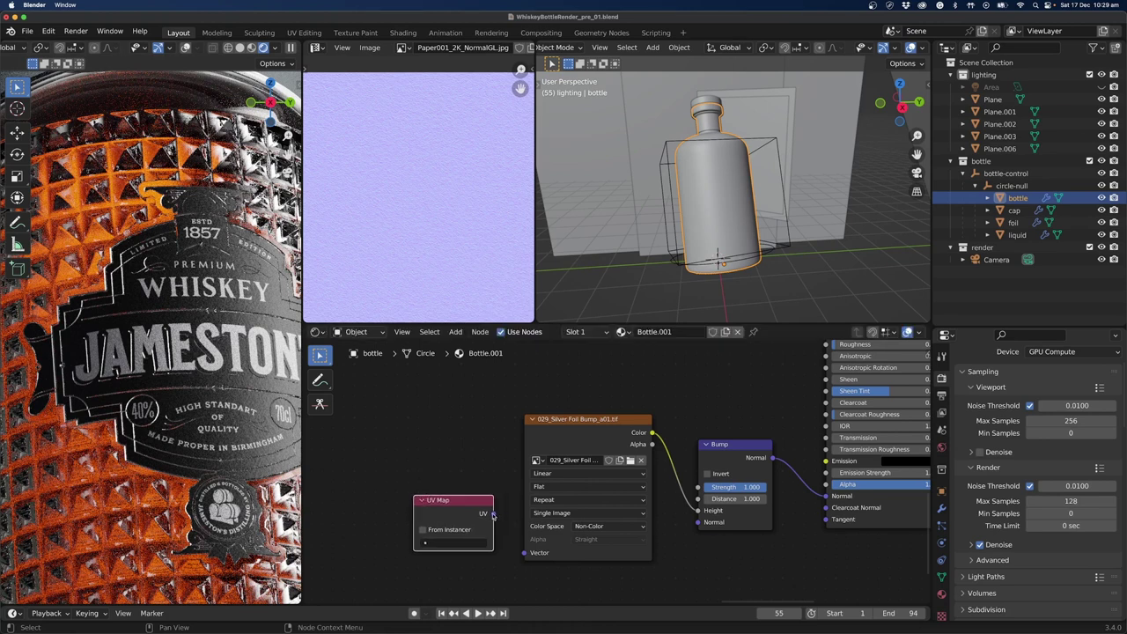
click(583, 448)
click(458, 521)
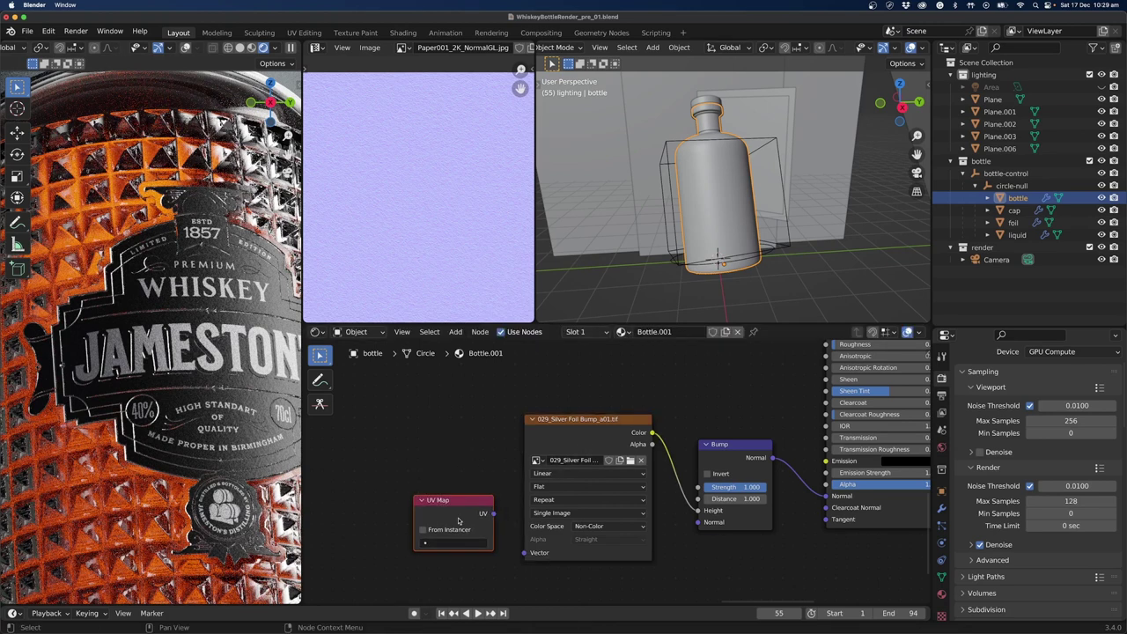
key(Delete)
Add linked Texture Coordinate and Mapping nodes to the foil bump image texture and place them beside it.
click(584, 432)
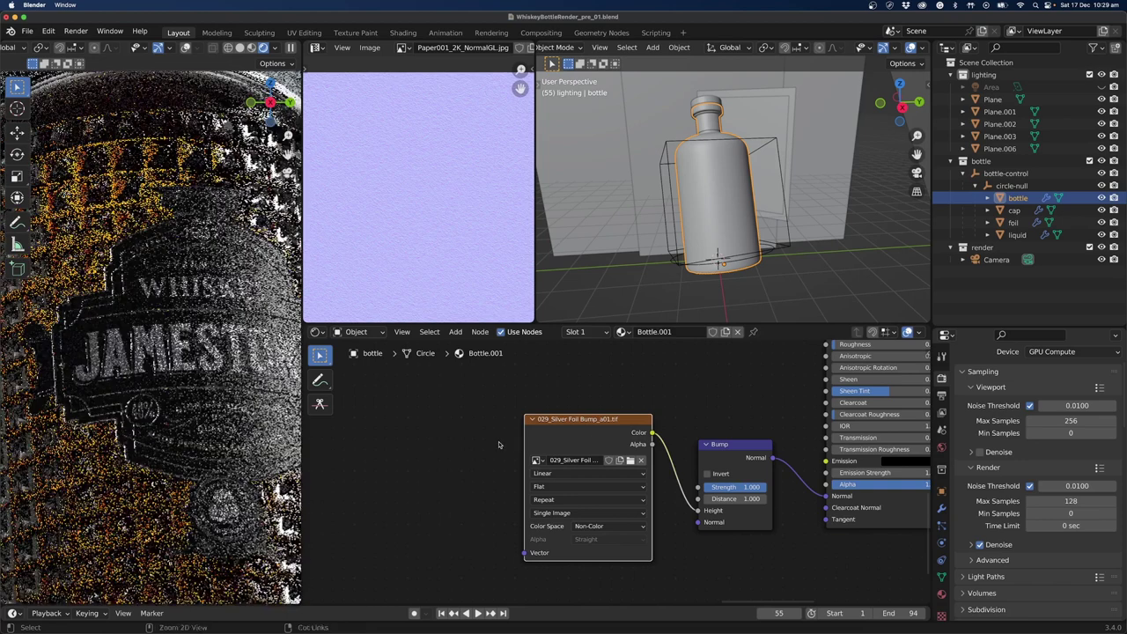
key(ctrl+t)
key(g)
click(478, 449)
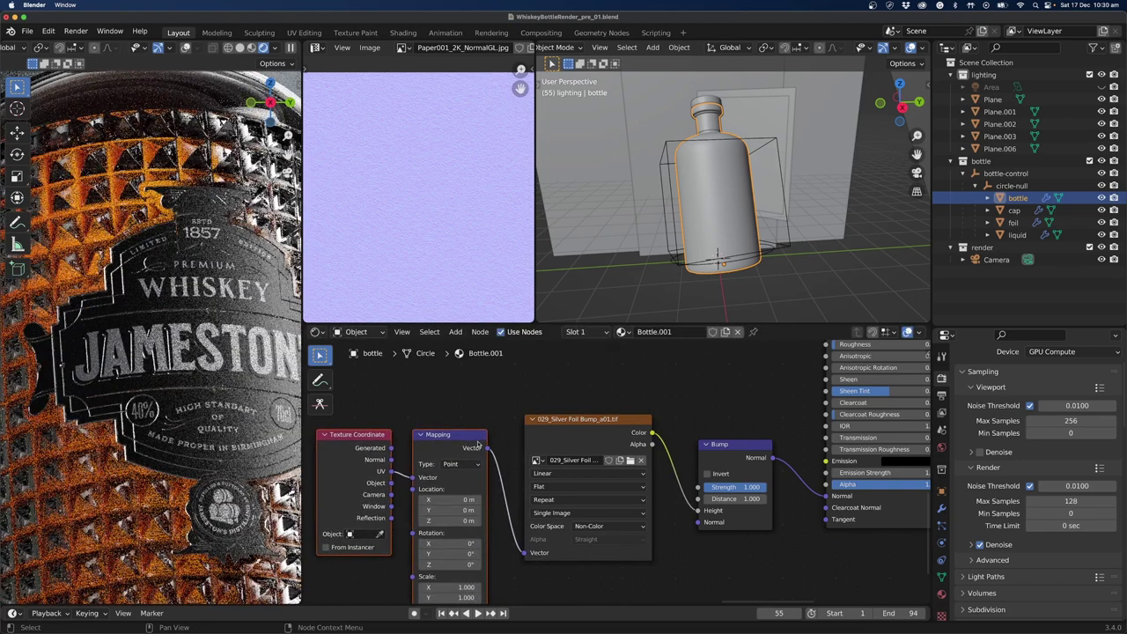
Set the foil Bump node's Distance to 0.25 and save the Blender file.
middle_drag(819, 512, 825, 504)
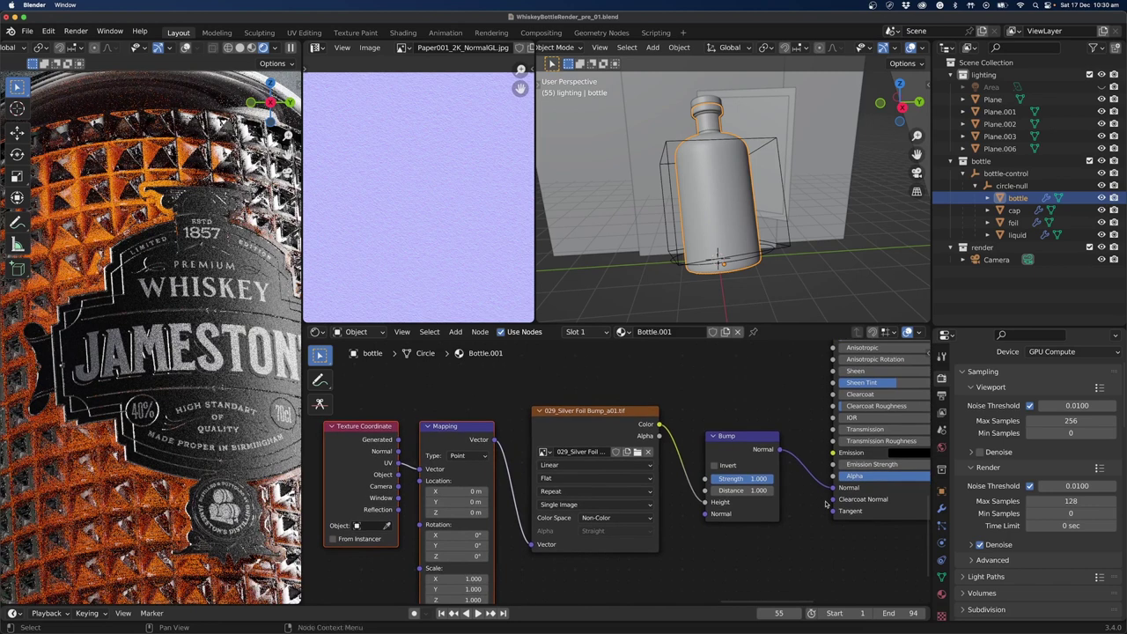
click(754, 491)
text(0.25)
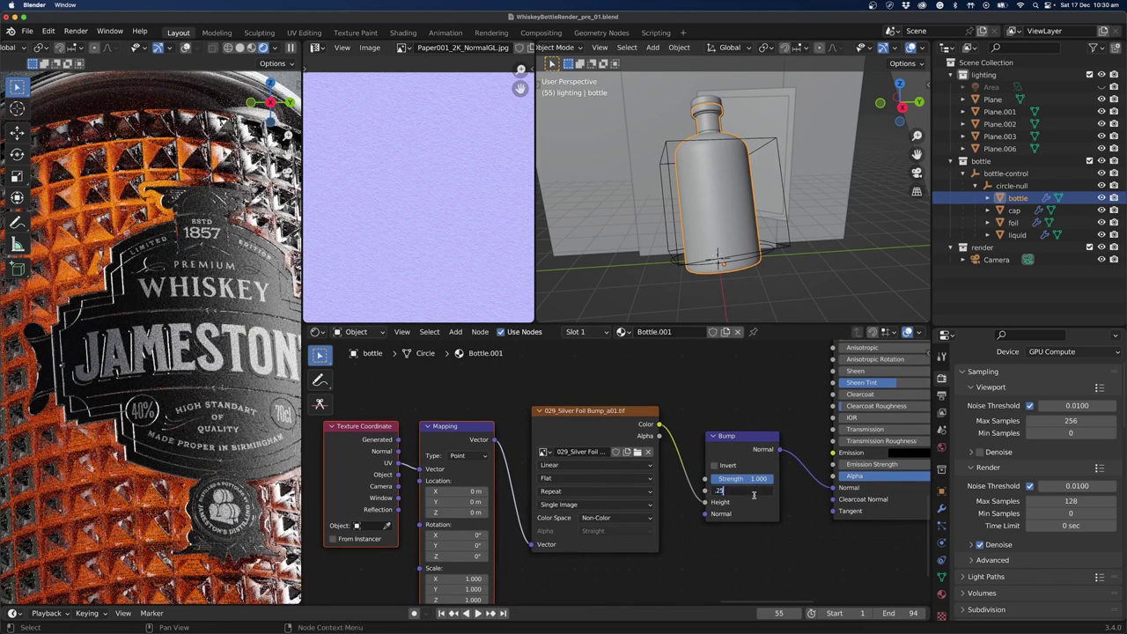
key(Return)
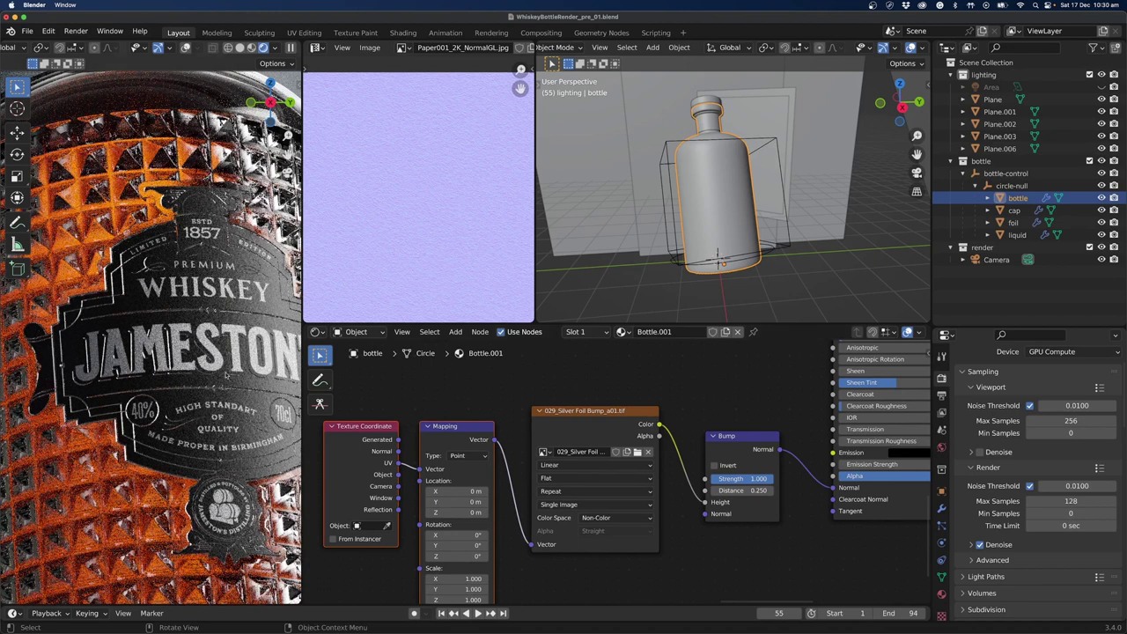
scroll(174, 414, down, 3)
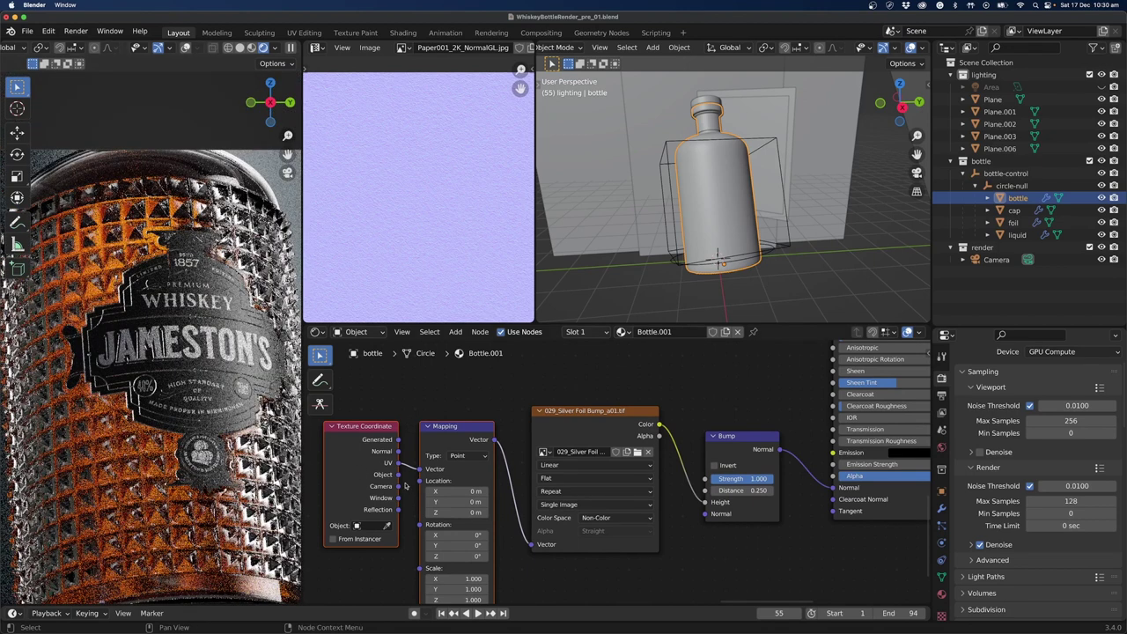
key(super+s)
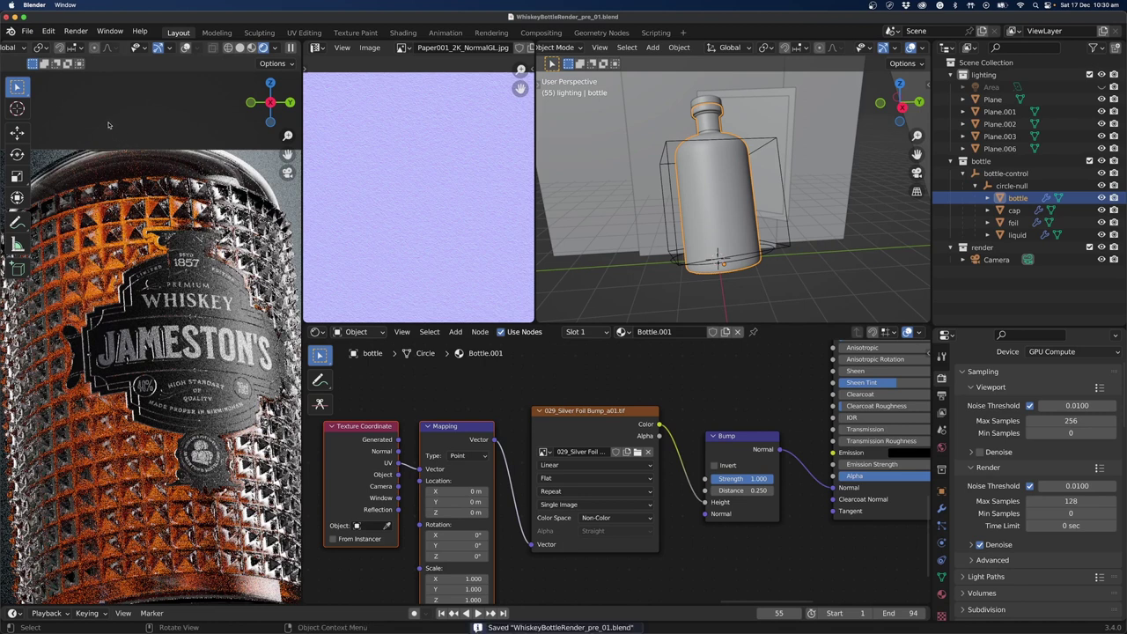
Render the current frame as a still image to check the bottle label with the new foil bump.
click(76, 31)
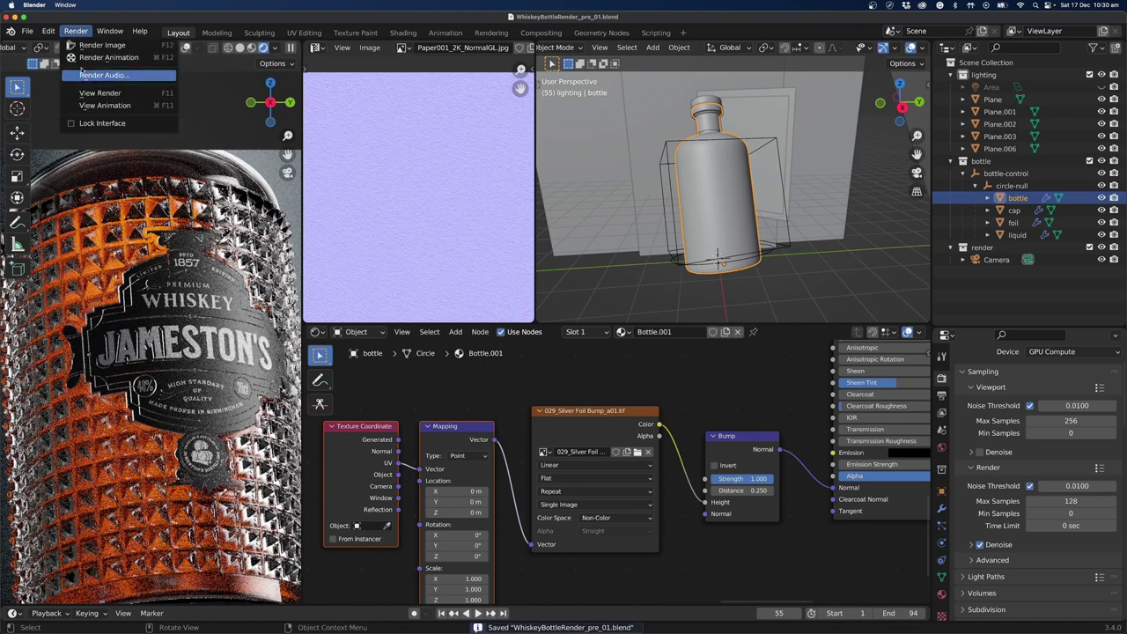
click(95, 45)
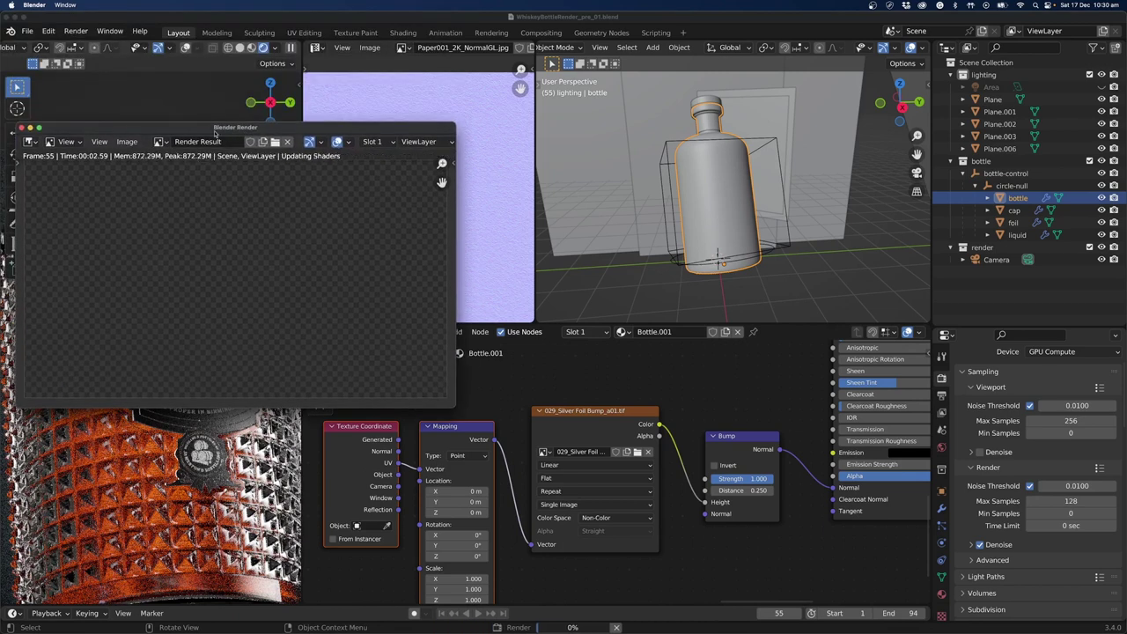
drag(214, 132, 427, 139)
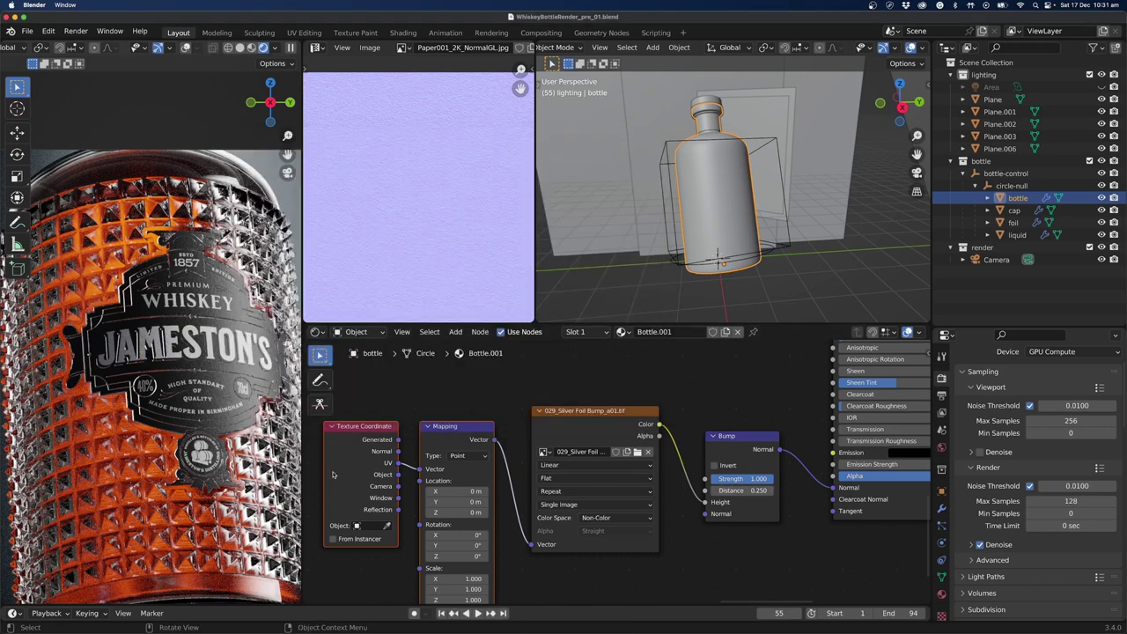
In Photoshop, show Paper copy, Color Fill 874, Pattern copy and Color Fill 2, and move Color Fill 875 copy 2 directly below UV MAP.
drag(833, 487, 810, 518)
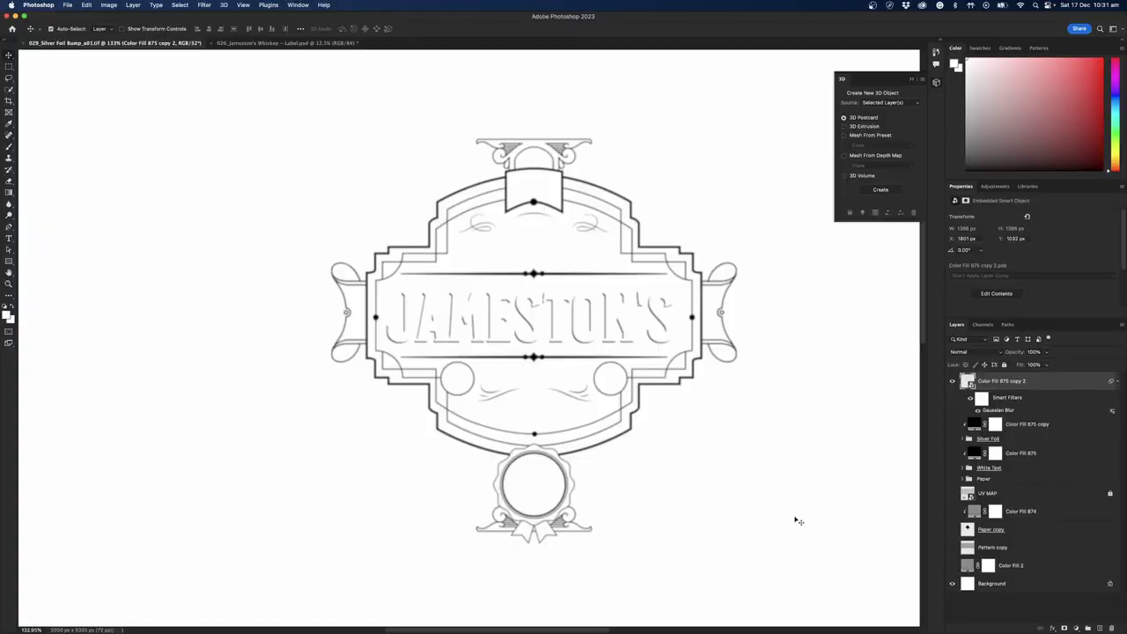
click(951, 529)
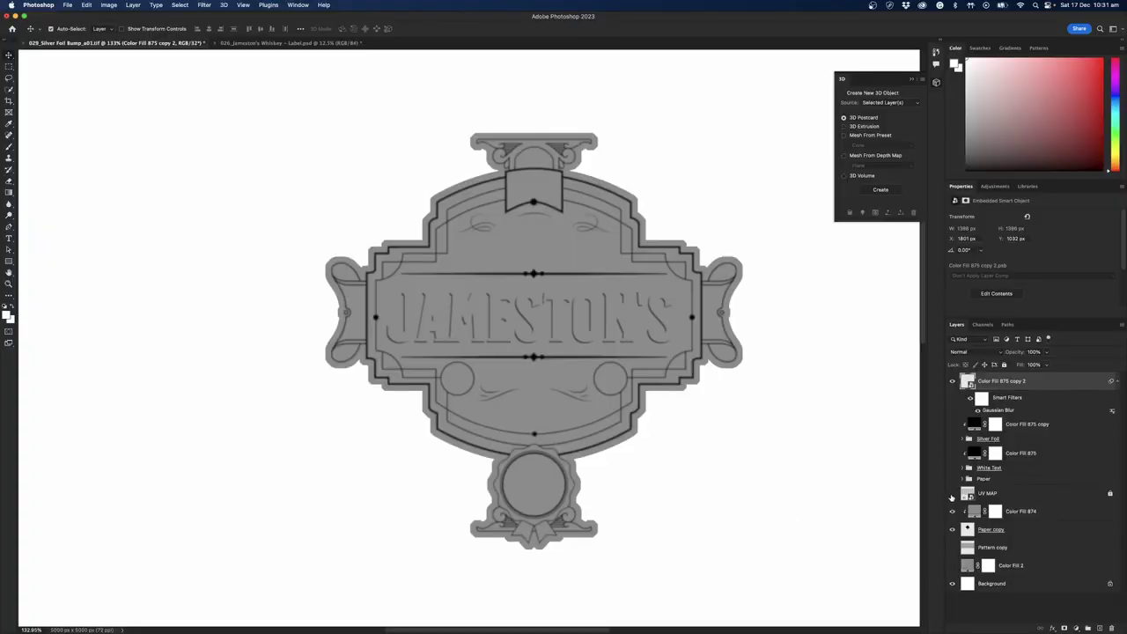
click(951, 565)
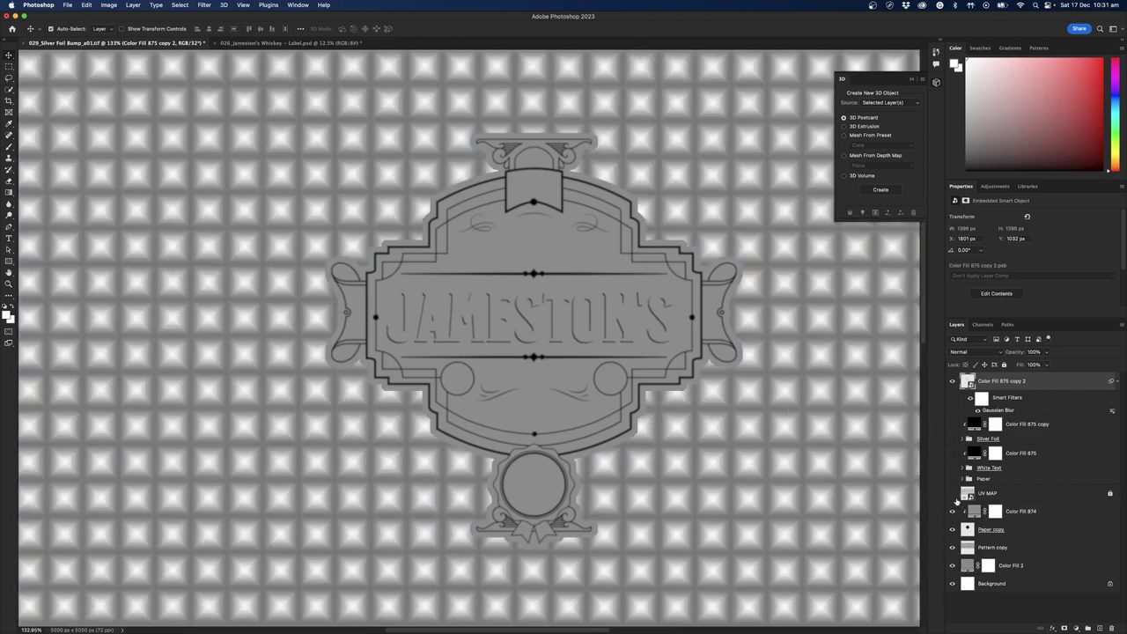
drag(1008, 376, 985, 499)
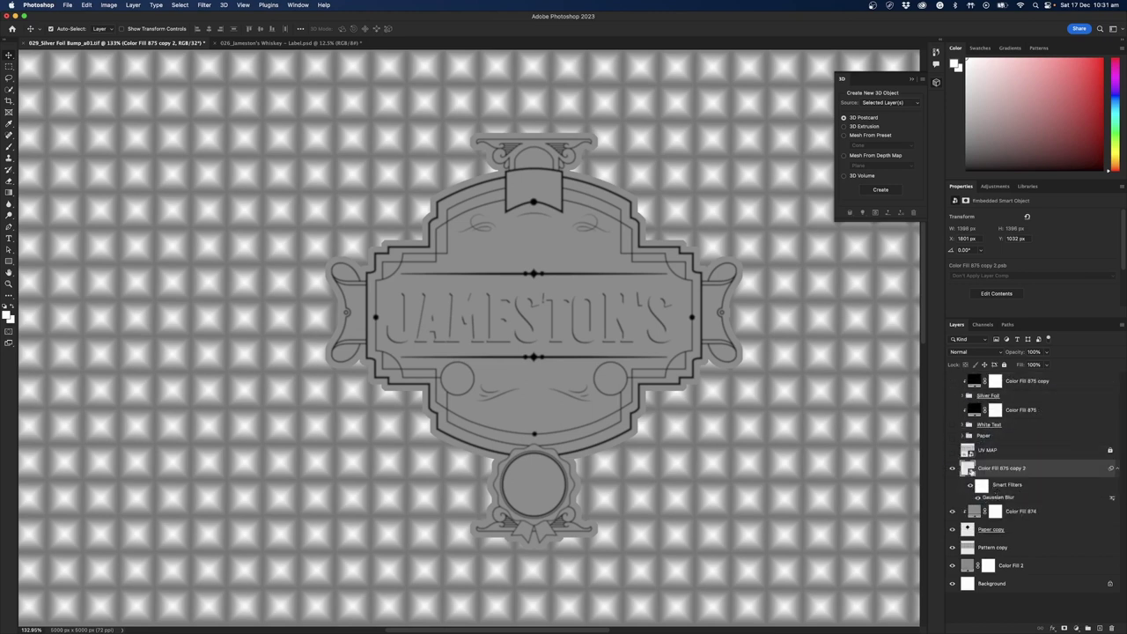
Add a Levels adjustment layer and clip it to the Color Fill 875 copy 2 layer.
click(1074, 628)
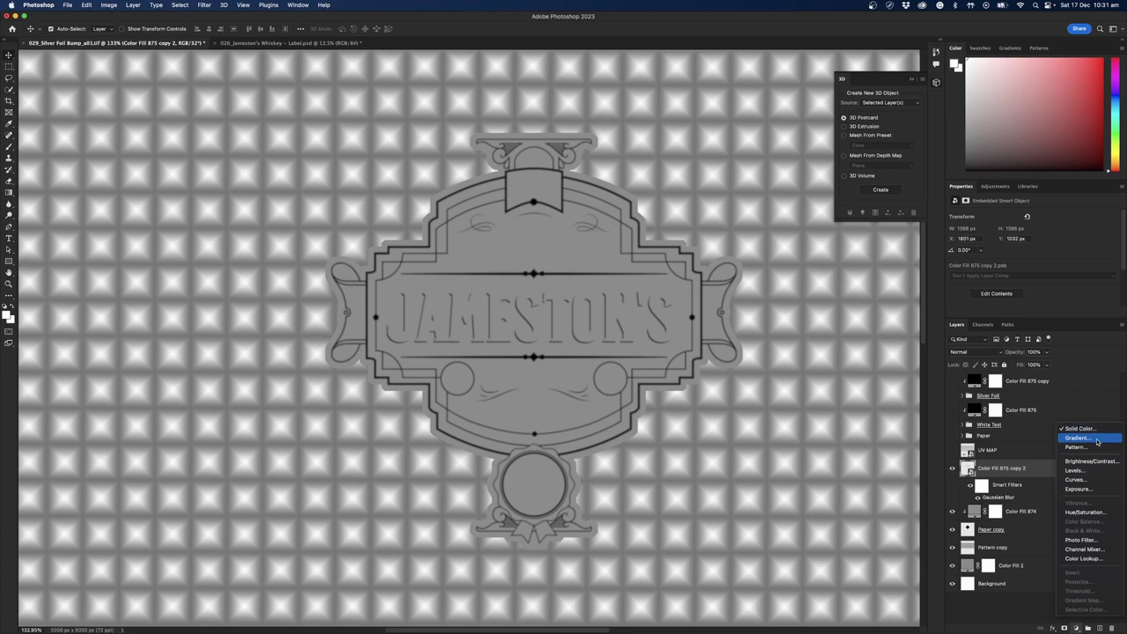
click(1012, 568)
click(1021, 585)
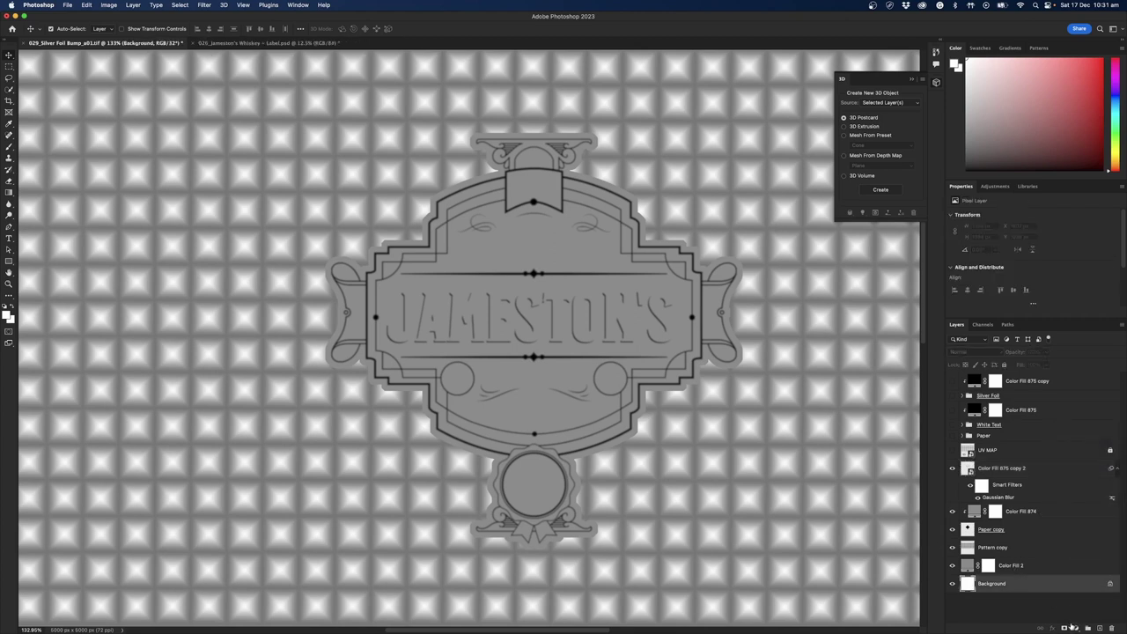
click(1077, 628)
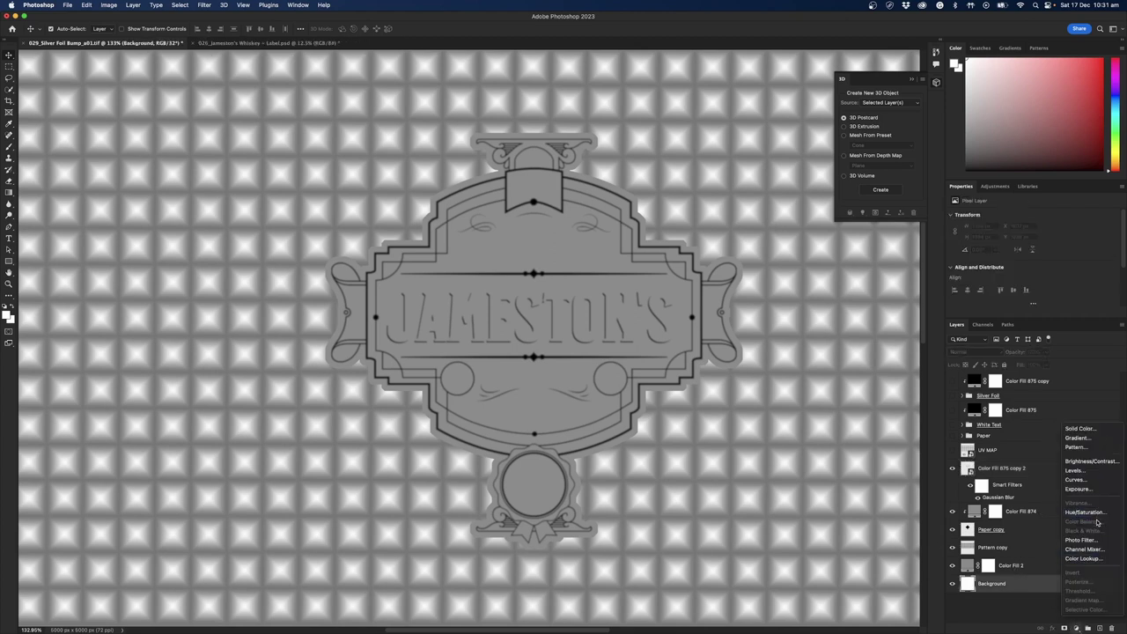
click(1010, 608)
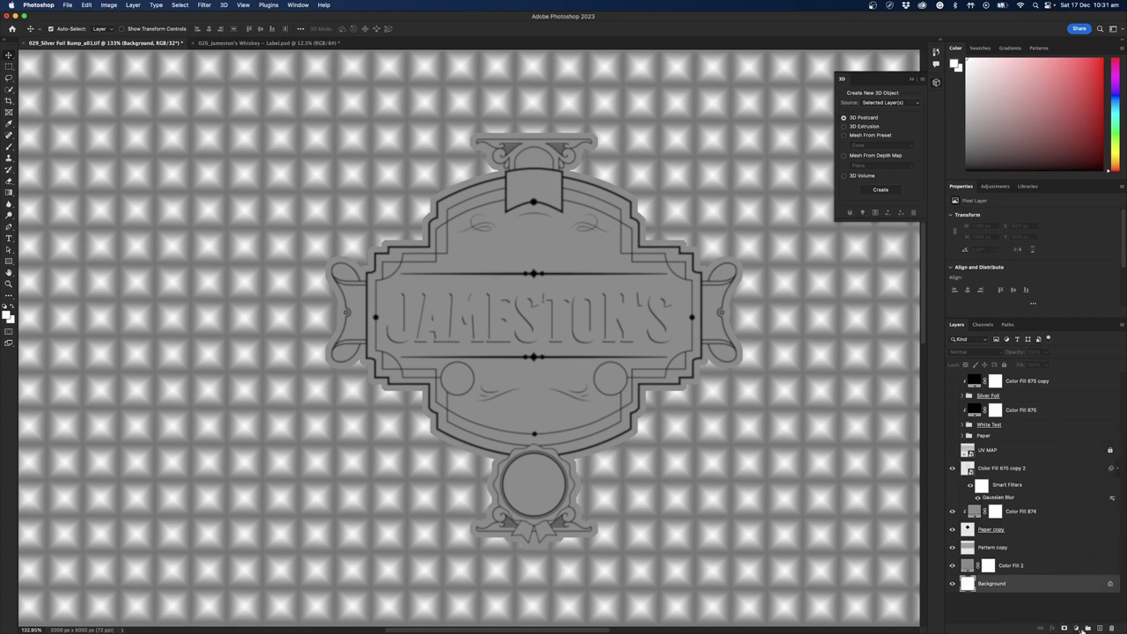
click(1077, 628)
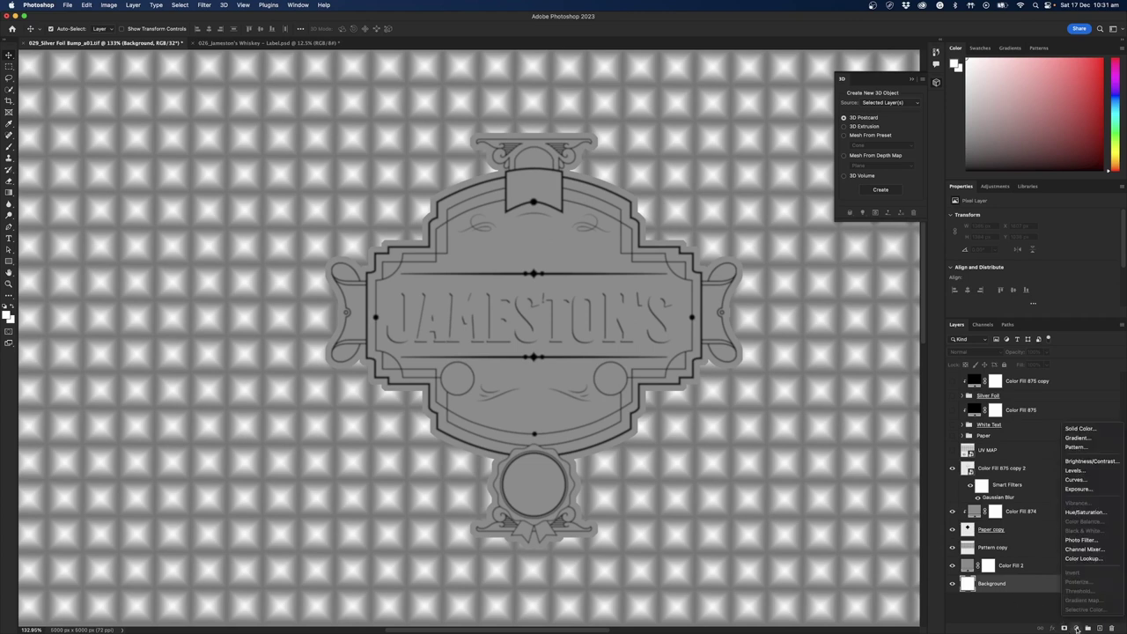
click(1076, 470)
drag(1013, 581, 1003, 516)
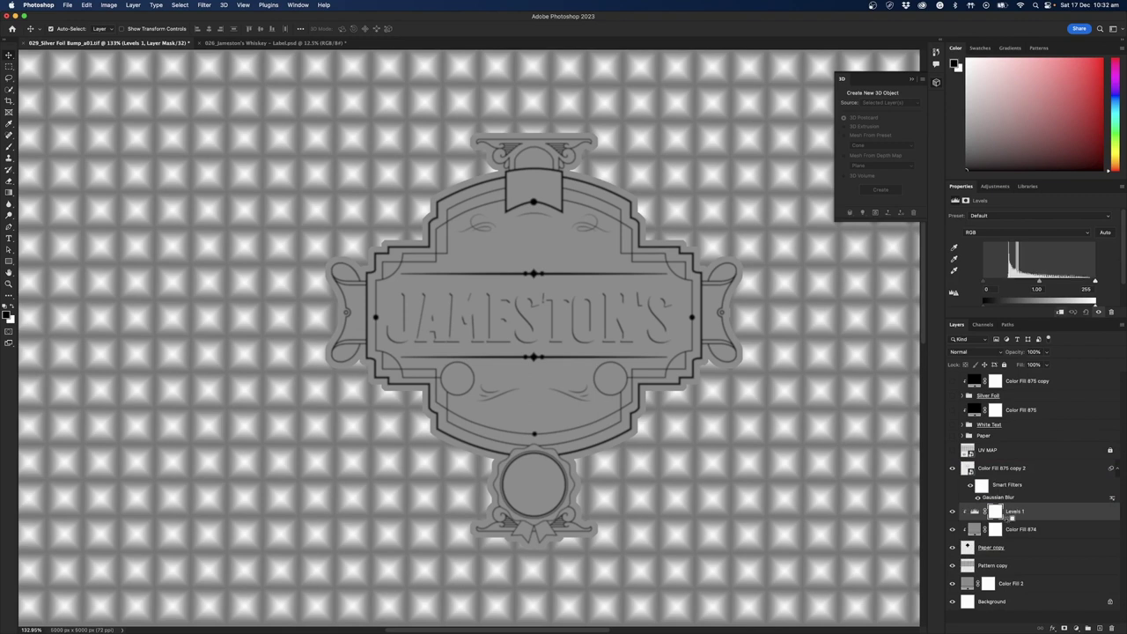
drag(1006, 518, 1009, 467)
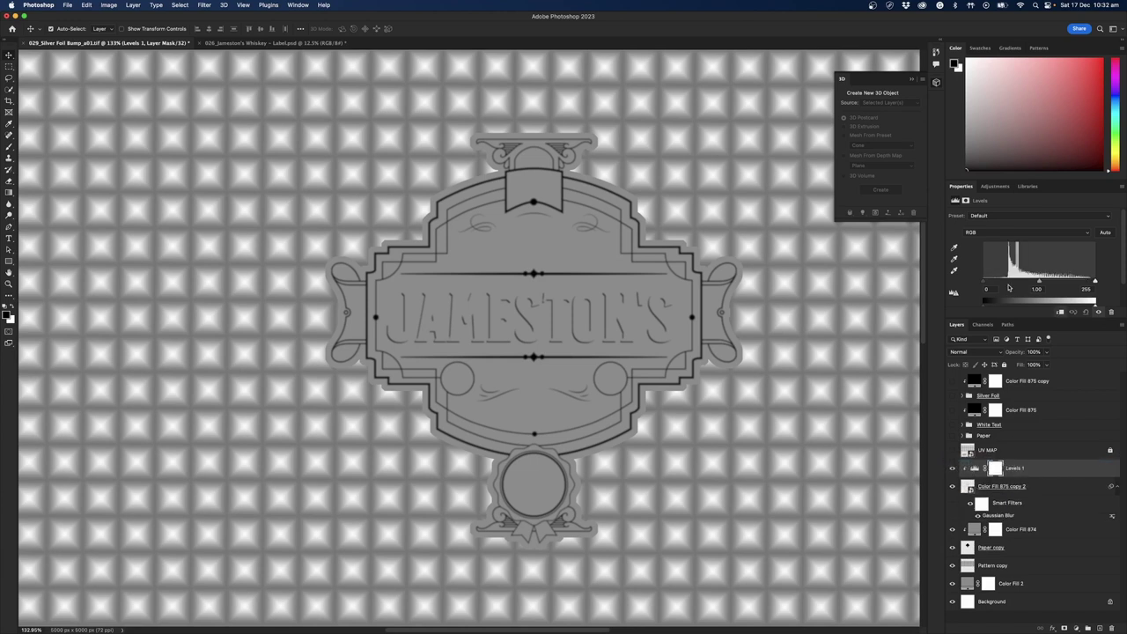
Raise the black output level of the Levels adjustment until the foil line work nearly blends into the label's grey.
drag(984, 284, 961, 280)
scroll(975, 292, down, 1)
drag(986, 302, 1010, 301)
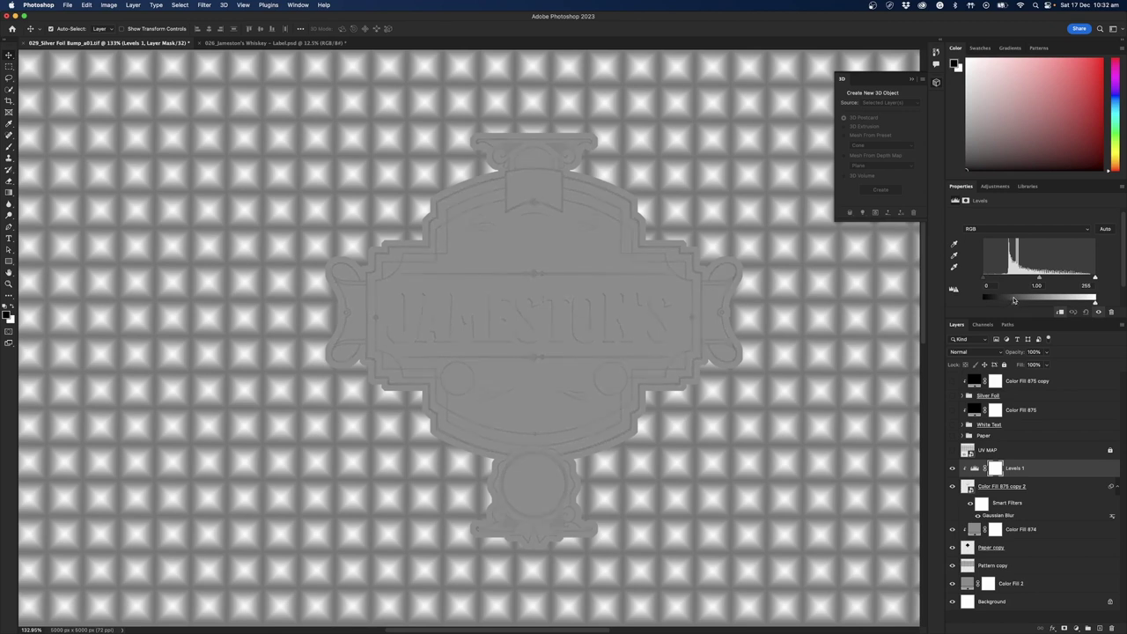
drag(1014, 300, 1016, 300)
Save a TIFF copy without layers as 029_Displacement_a02.tif in the Textures folder.
key(alt+super+s)
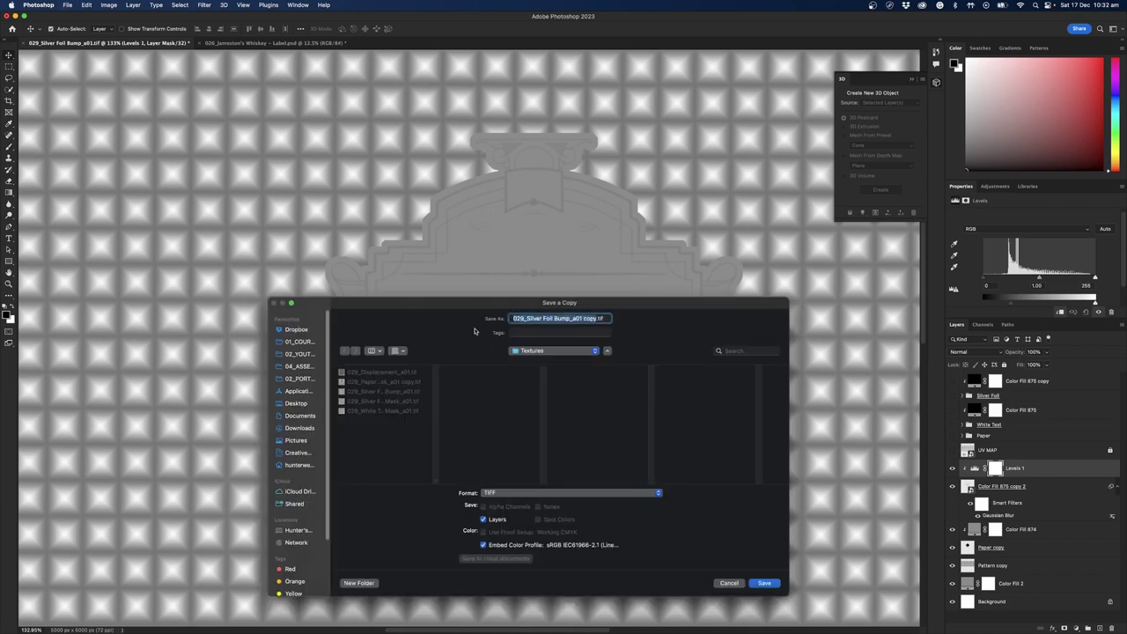
click(373, 373)
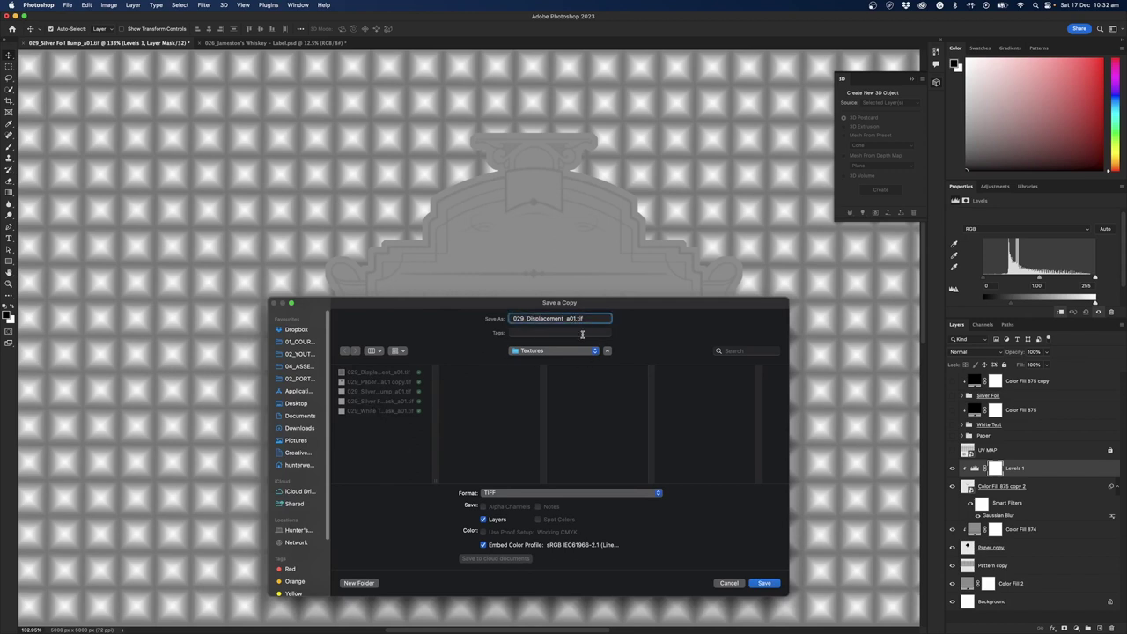
text(2)
key(Left)
key(BackSpace)
click(483, 519)
click(764, 583)
click(510, 257)
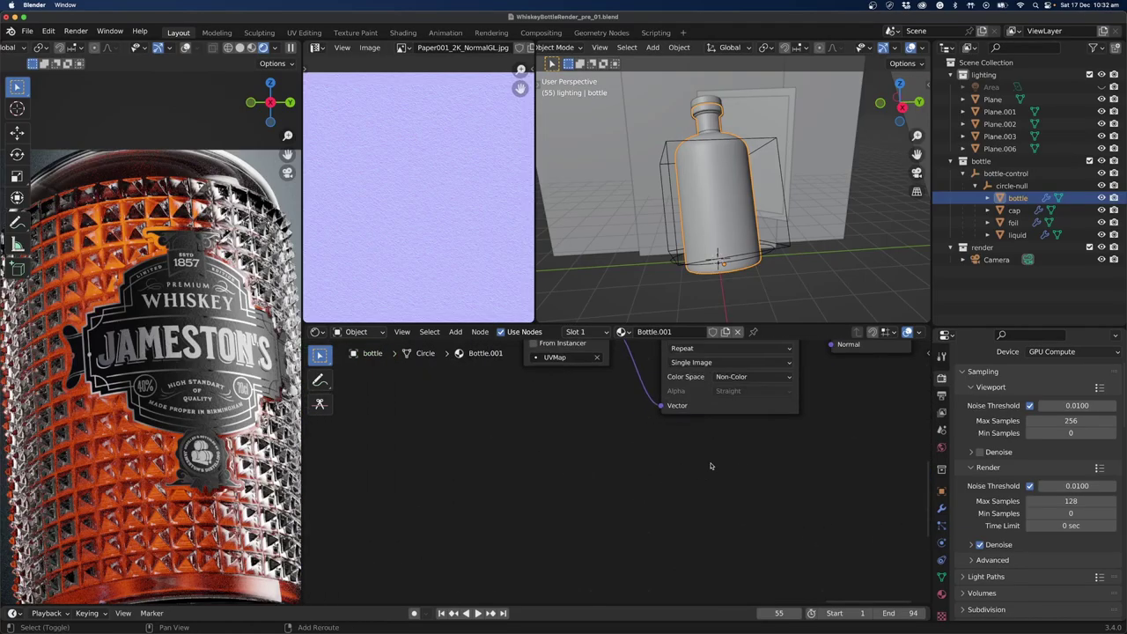
In Blender, load 029_Displacement_a02.tif into the displacement image texture and inspect the label up close.
click(705, 377)
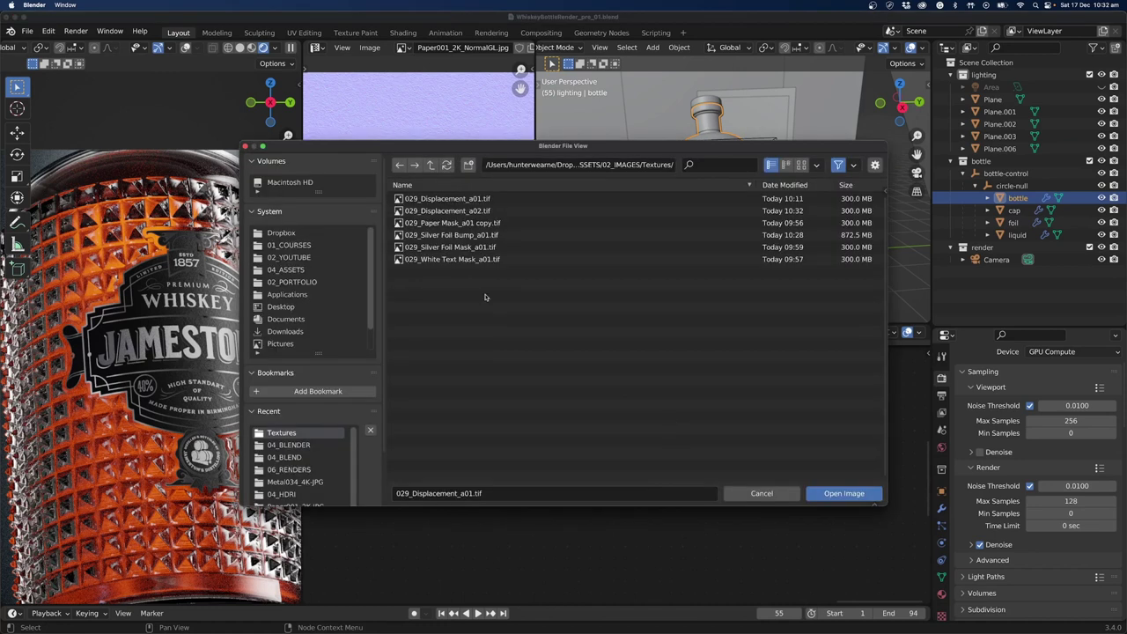
click(475, 211)
click(843, 493)
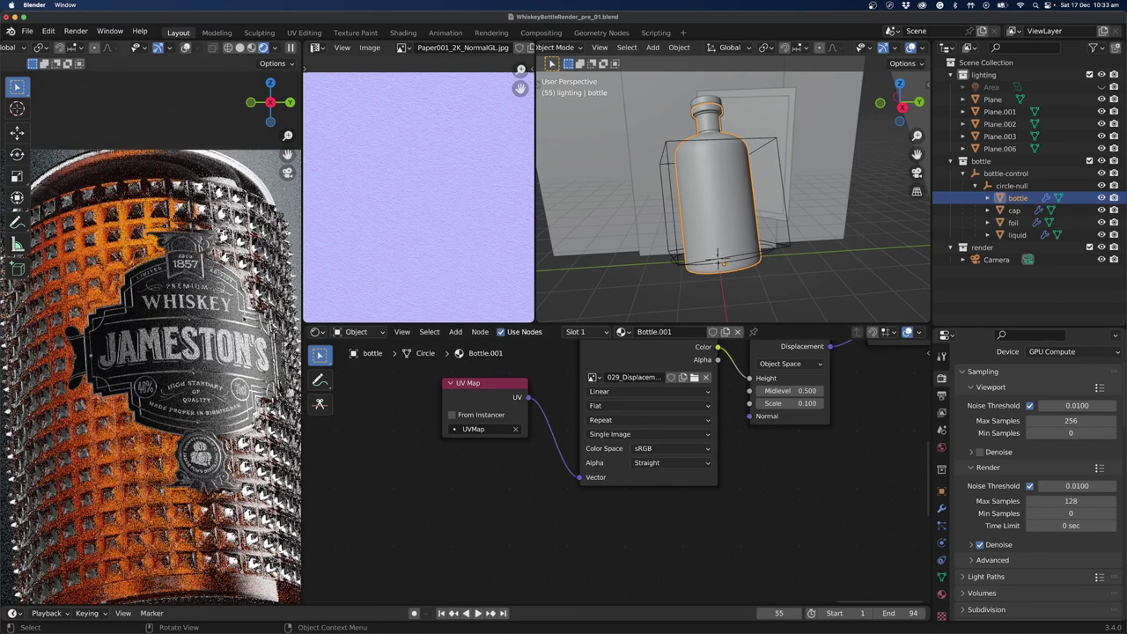
scroll(245, 321, up, 3)
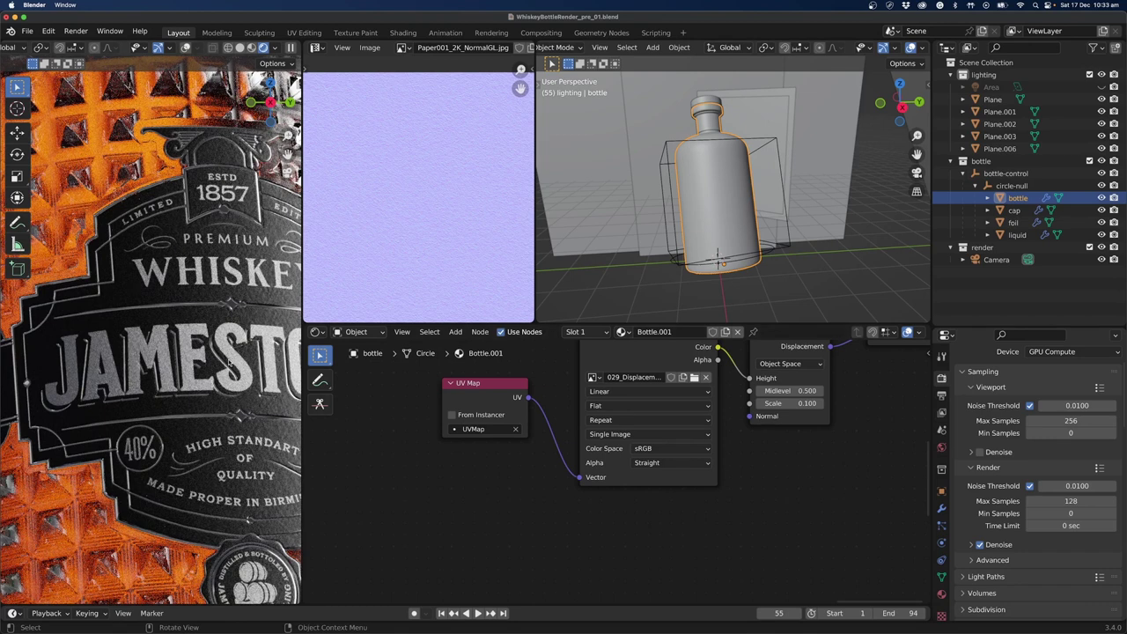
Back in Photoshop, raise the Levels adjustment's black output further so the foil line work becomes slightly lighter than the label's grey.
key(super+Tab)
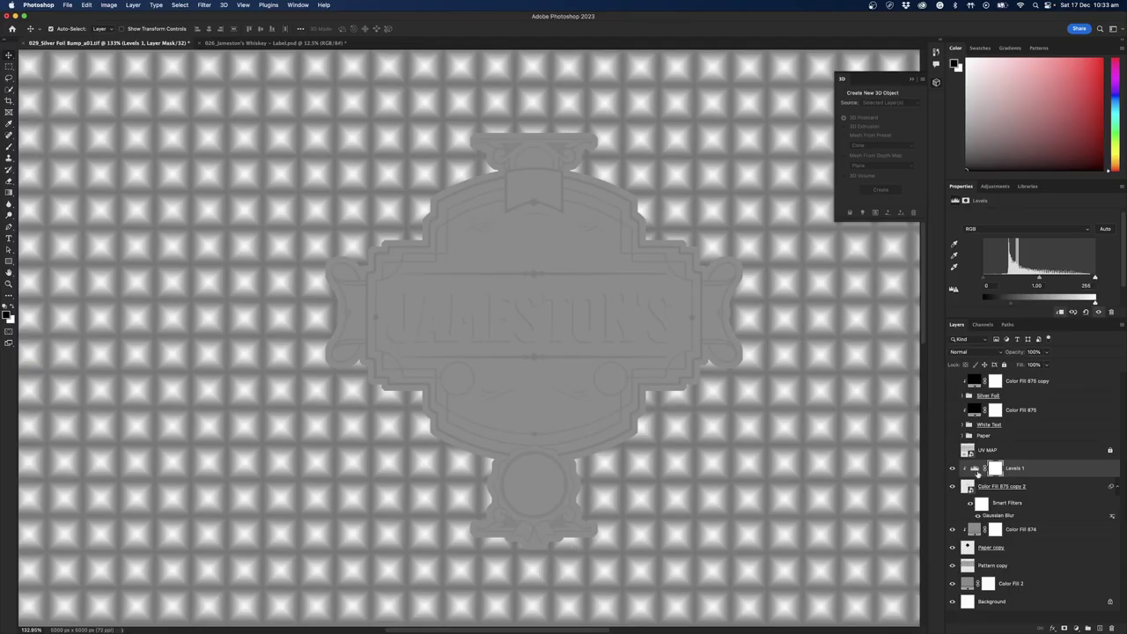
drag(1012, 305, 1037, 305)
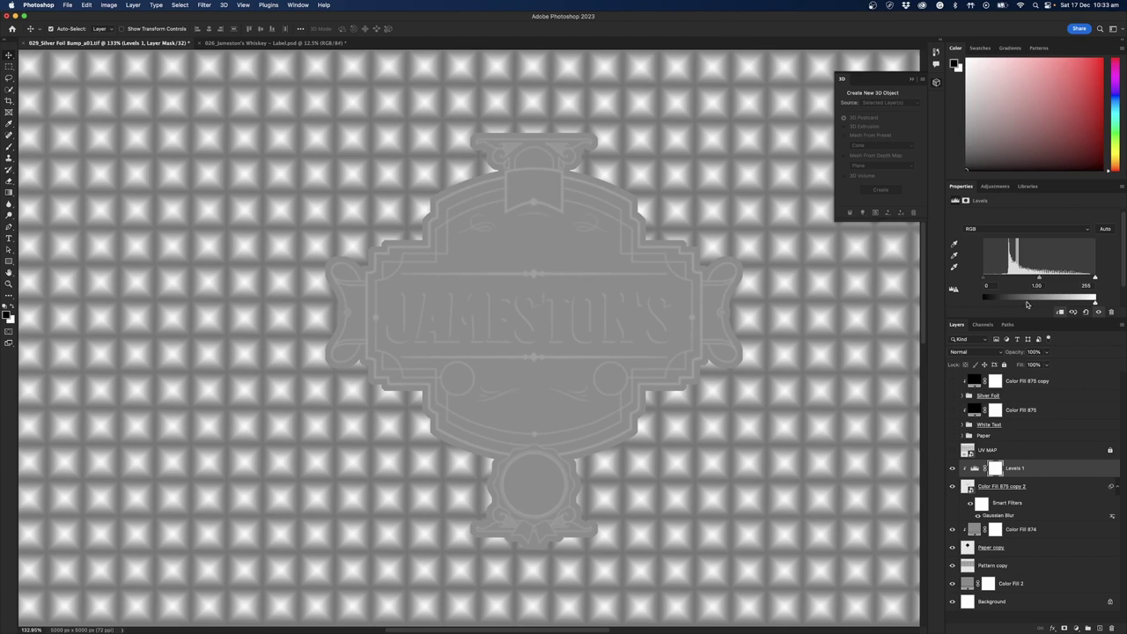
key(super+shift+s)
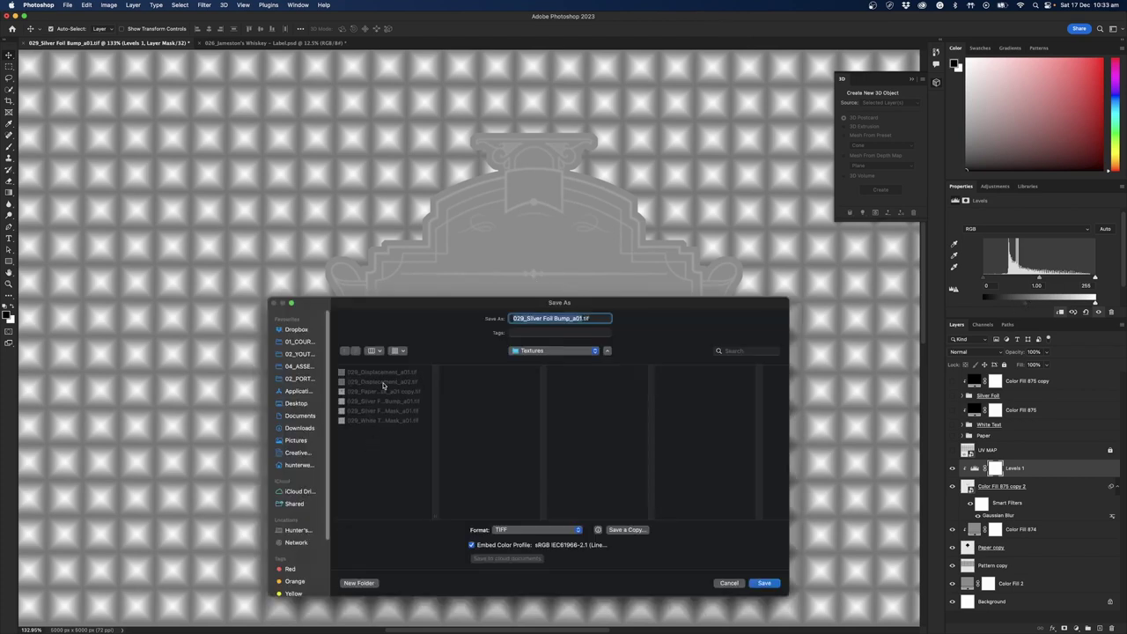
click(729, 583)
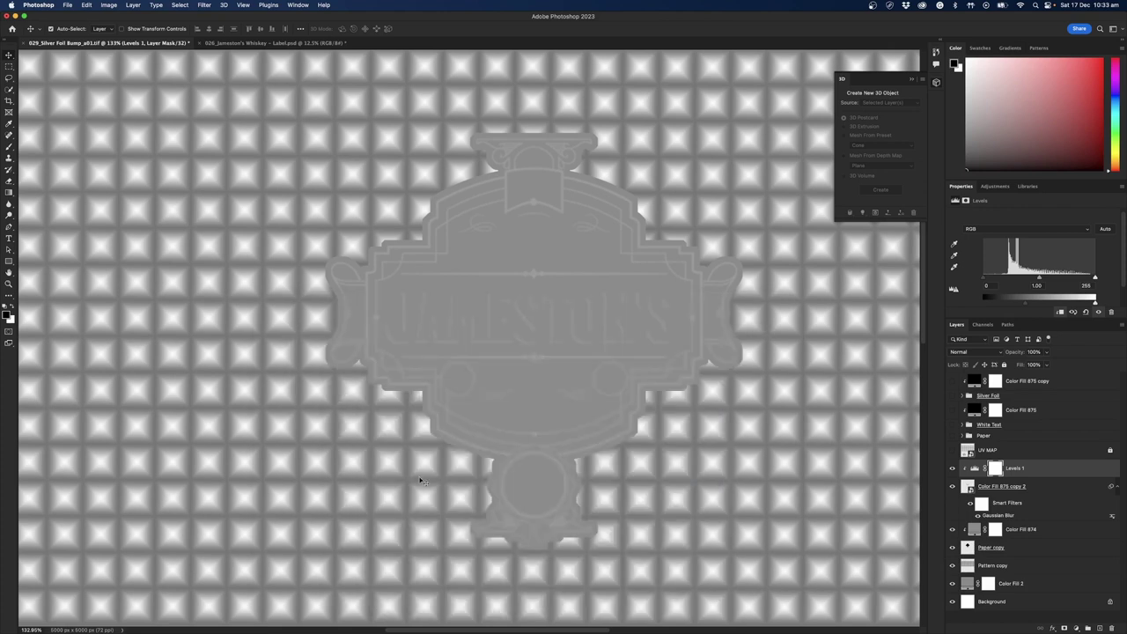
Save a TIFF copy without layers over the existing 029_Displacement_a02.tif.
key(super+alt+s)
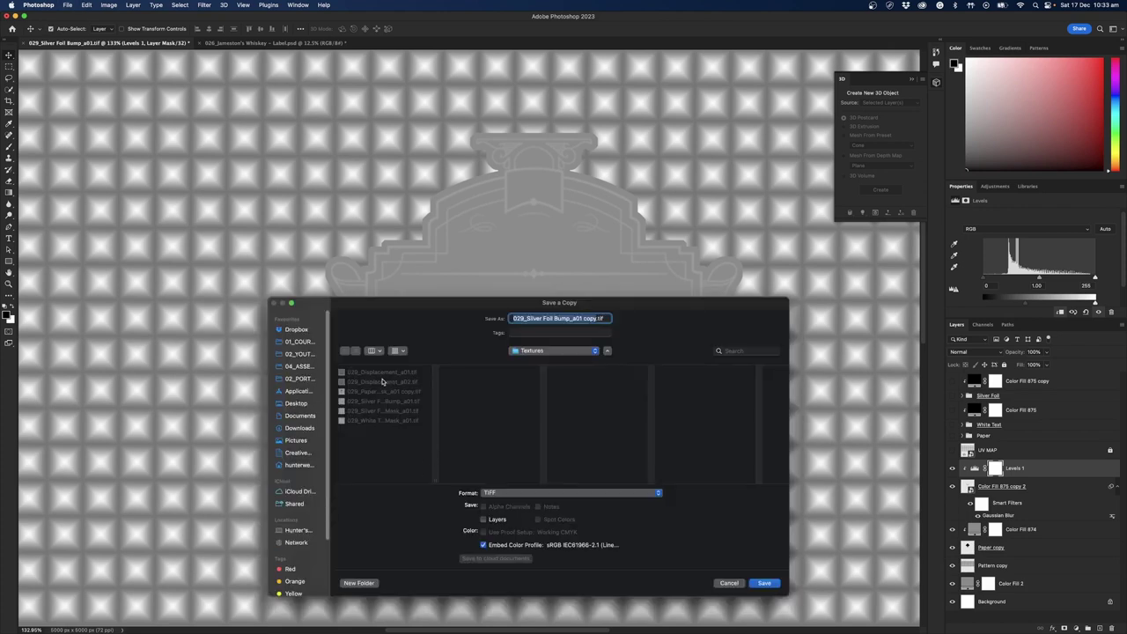
click(383, 381)
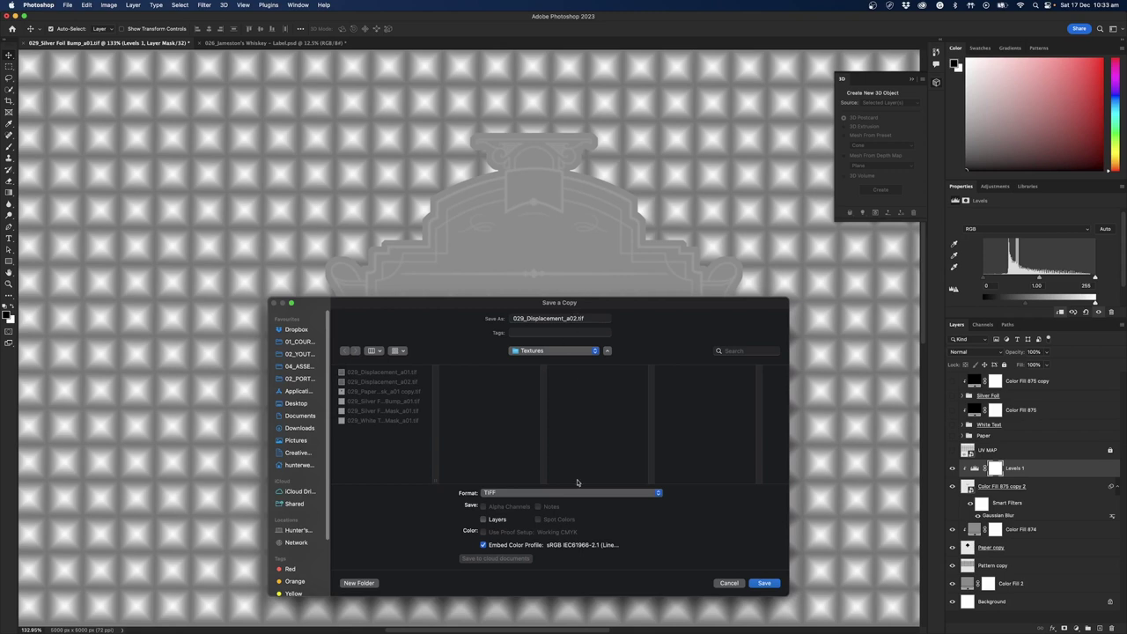
click(764, 583)
click(577, 497)
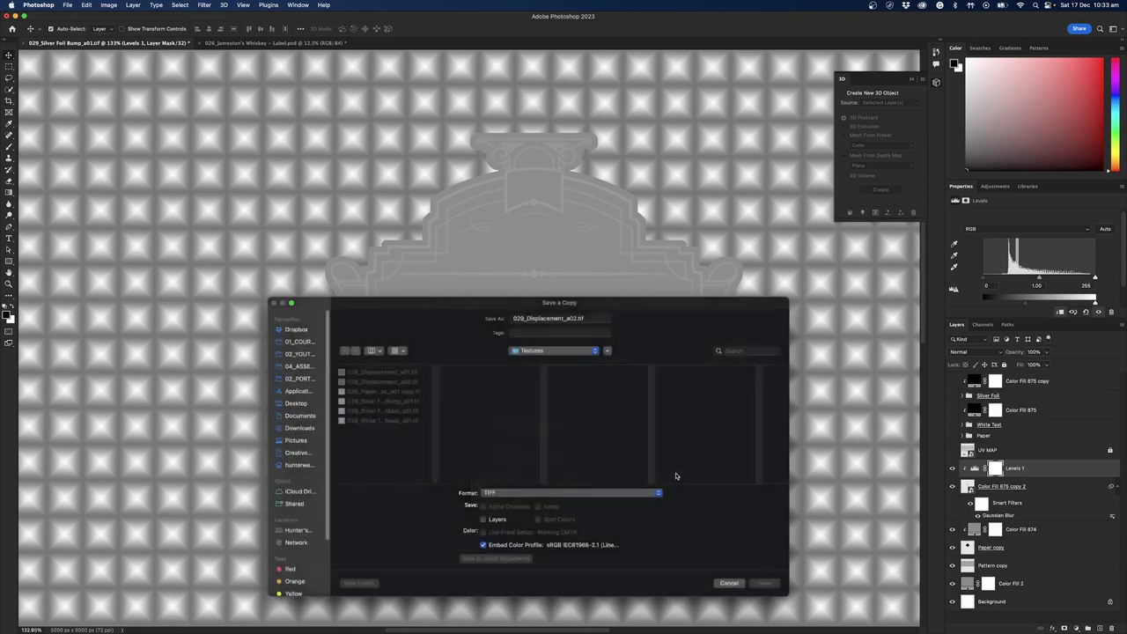
click(510, 253)
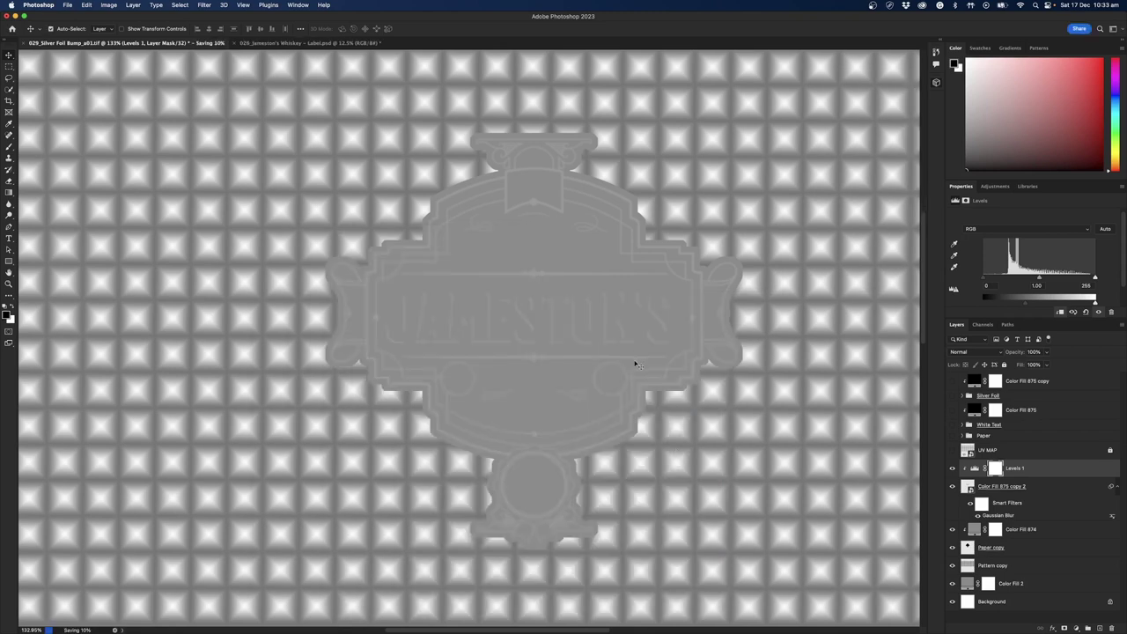
In Blender, refresh the displacement image texture by loading 029_Displacement_a01.tif and switching back to the overwritten 029_Displacement_a02.tif.
key(super+Tab)
click(694, 377)
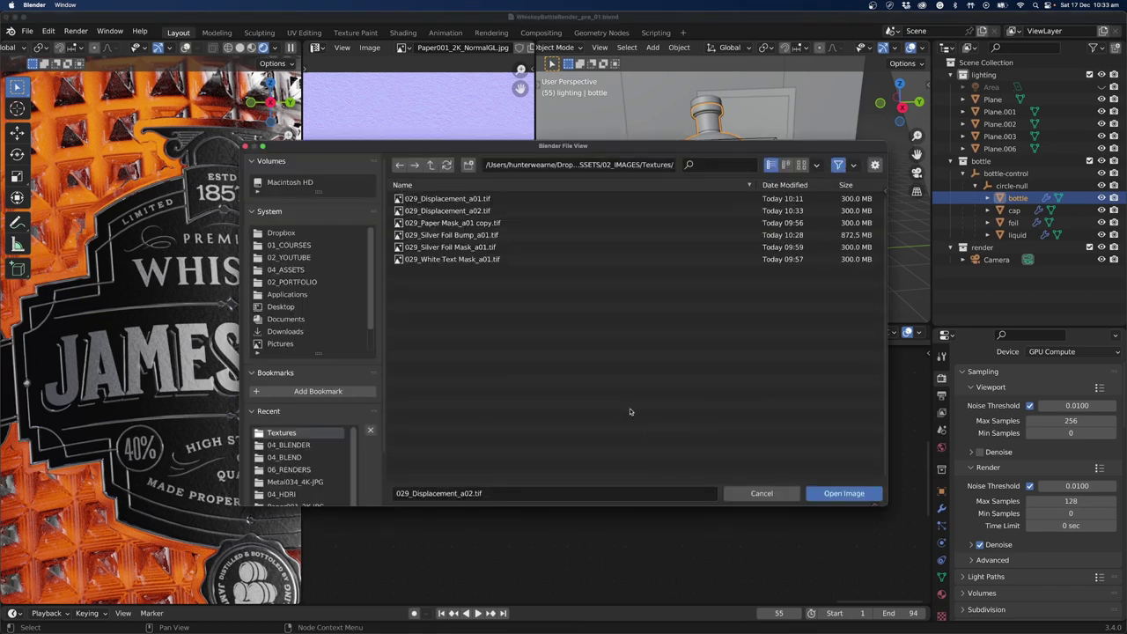
click(843, 493)
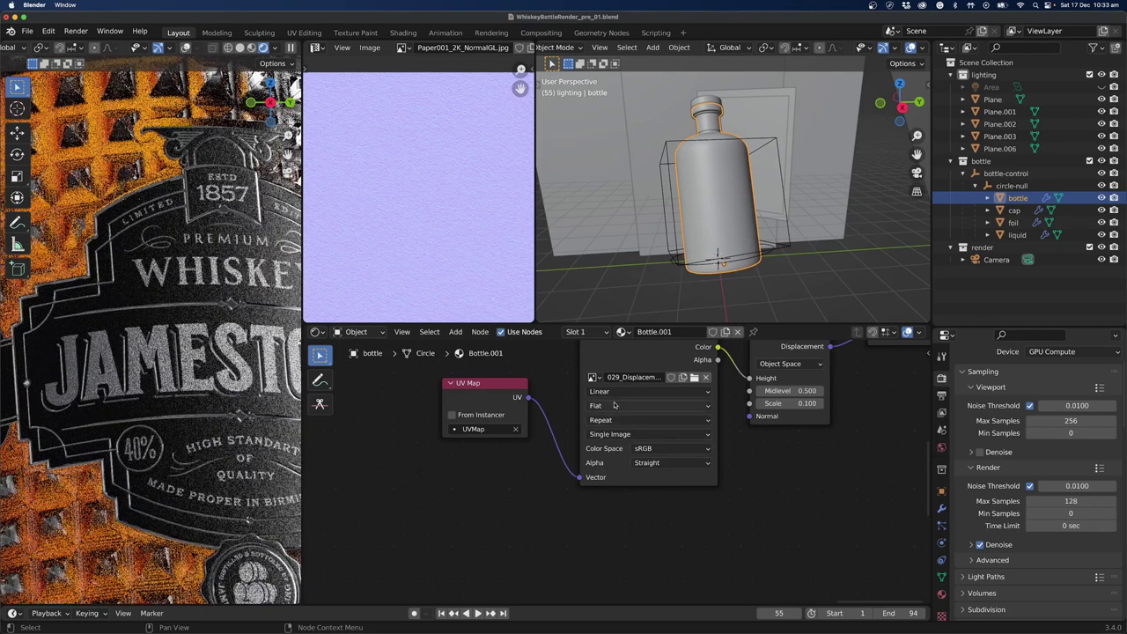
click(693, 377)
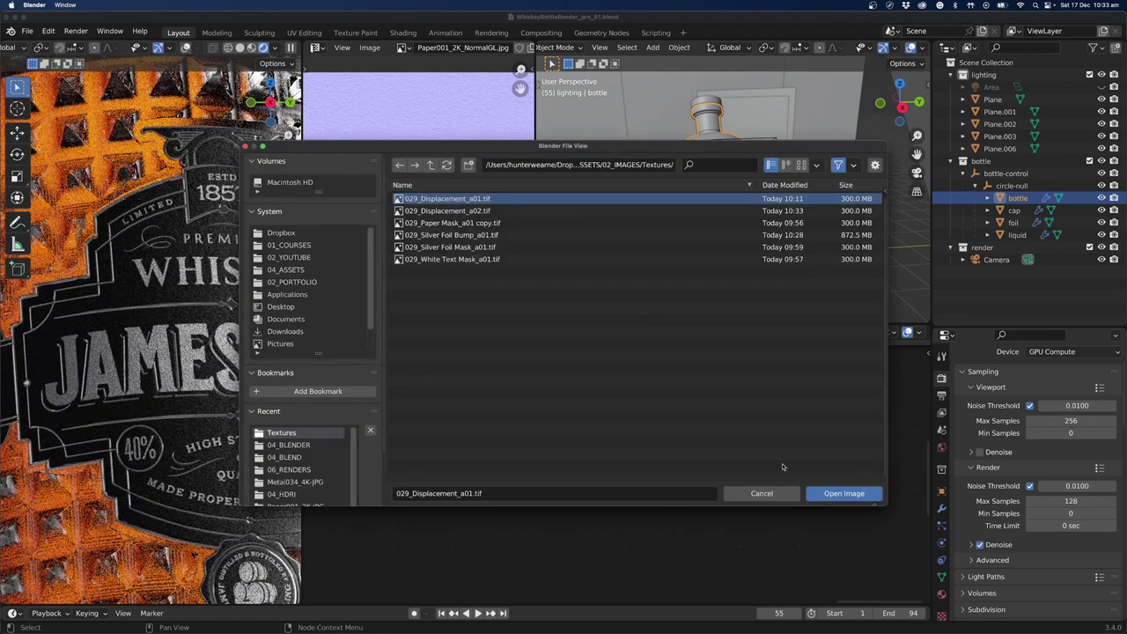
click(843, 493)
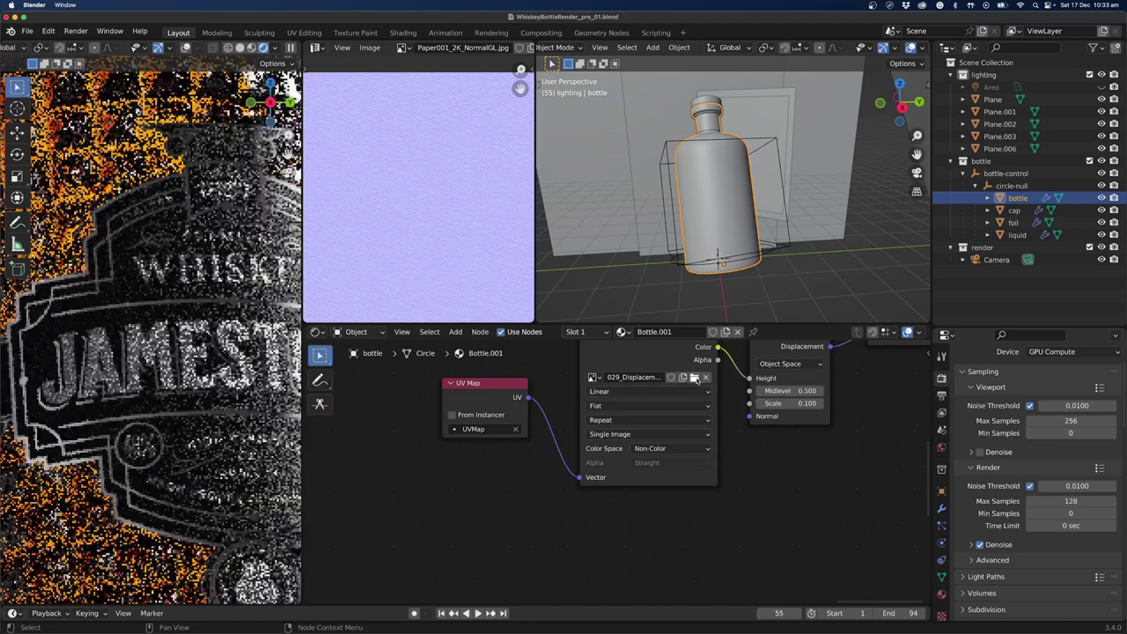
click(693, 377)
click(447, 199)
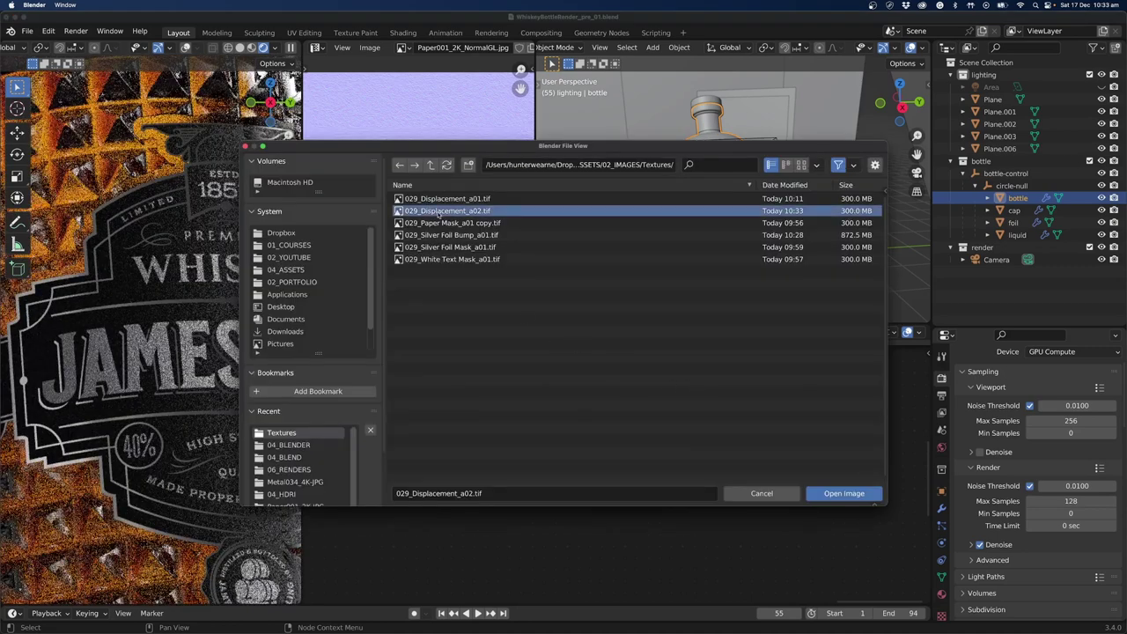
click(843, 492)
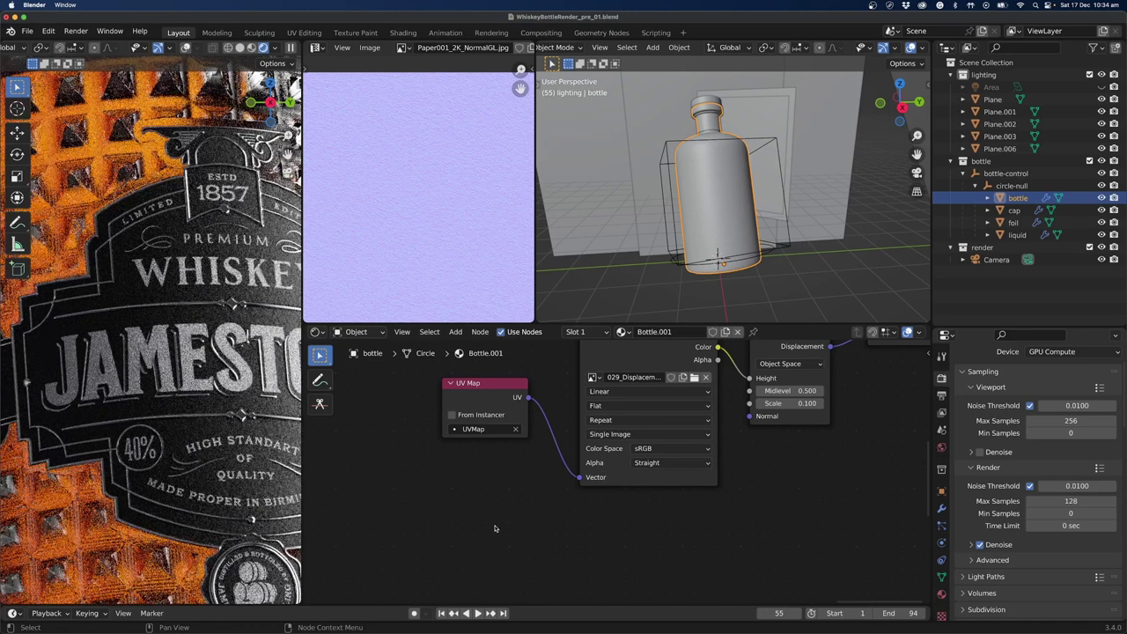
In Photoshop, save a 32-bit TIFF copy of the displacement map without layers as 029_Displacement_a03.tif.
scroll(150, 352, down, 2)
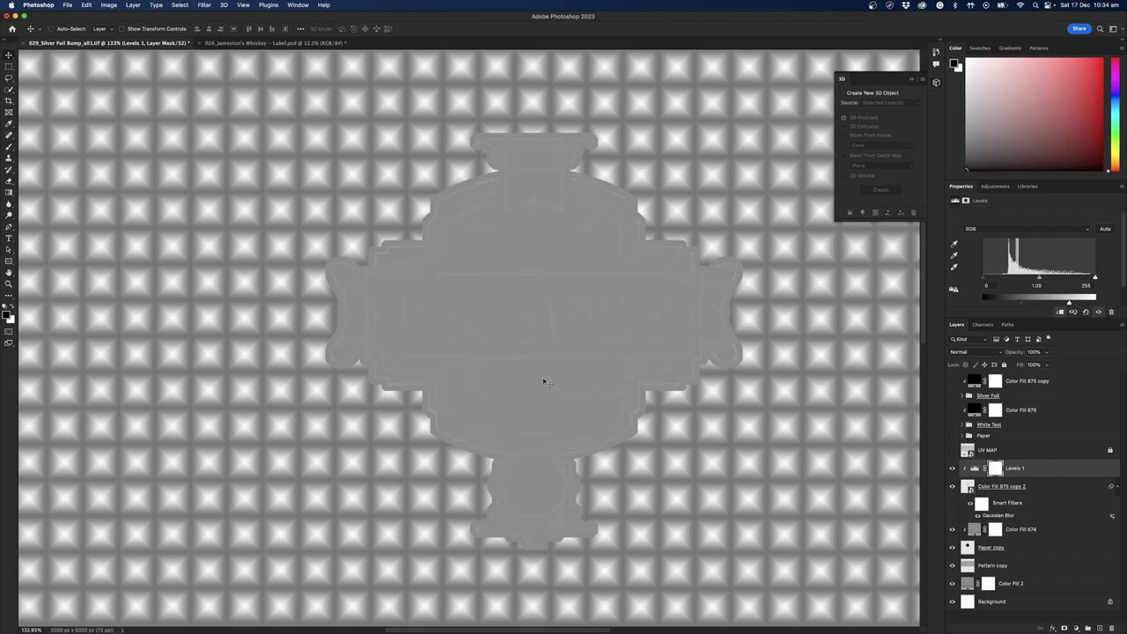
key(super+Tab)
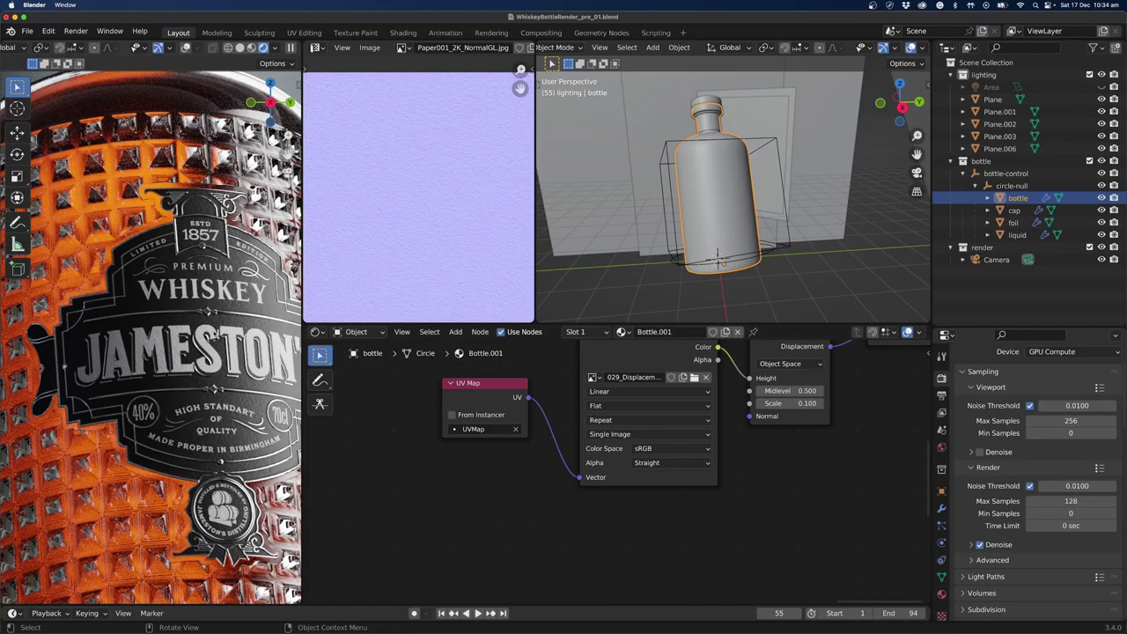
key(super+Tab)
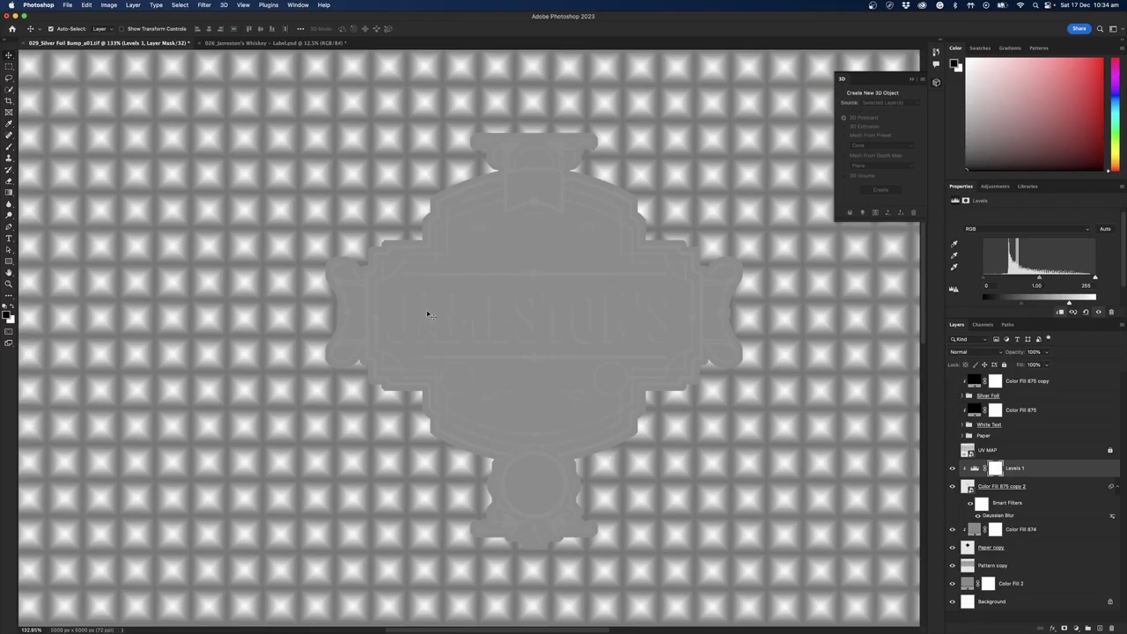
key(super+alt+s)
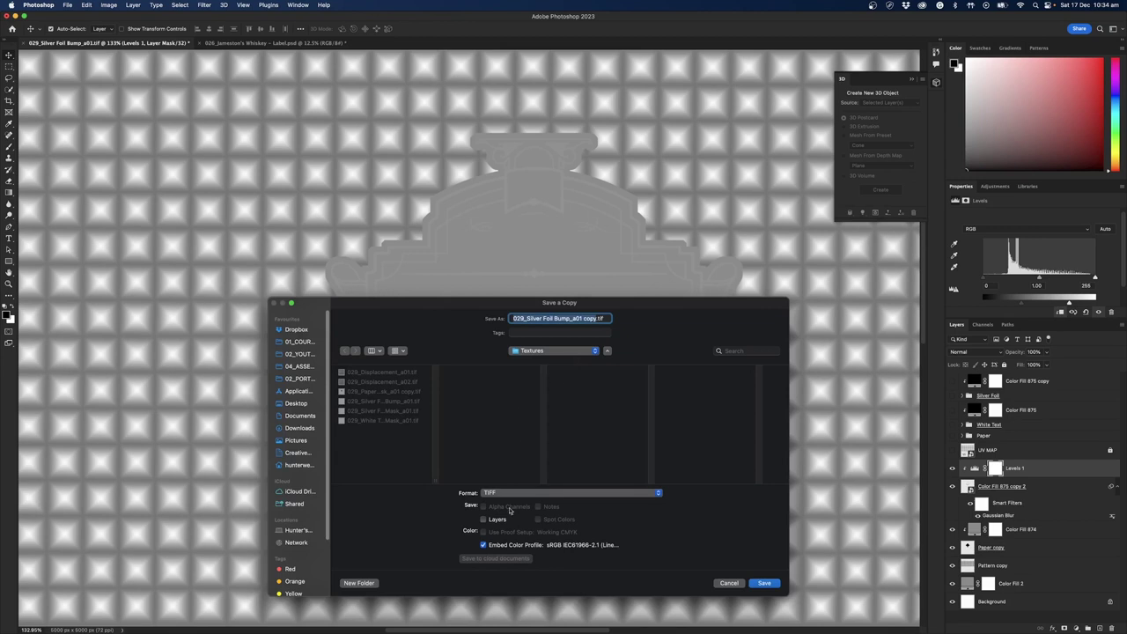
click(357, 382)
click(574, 318)
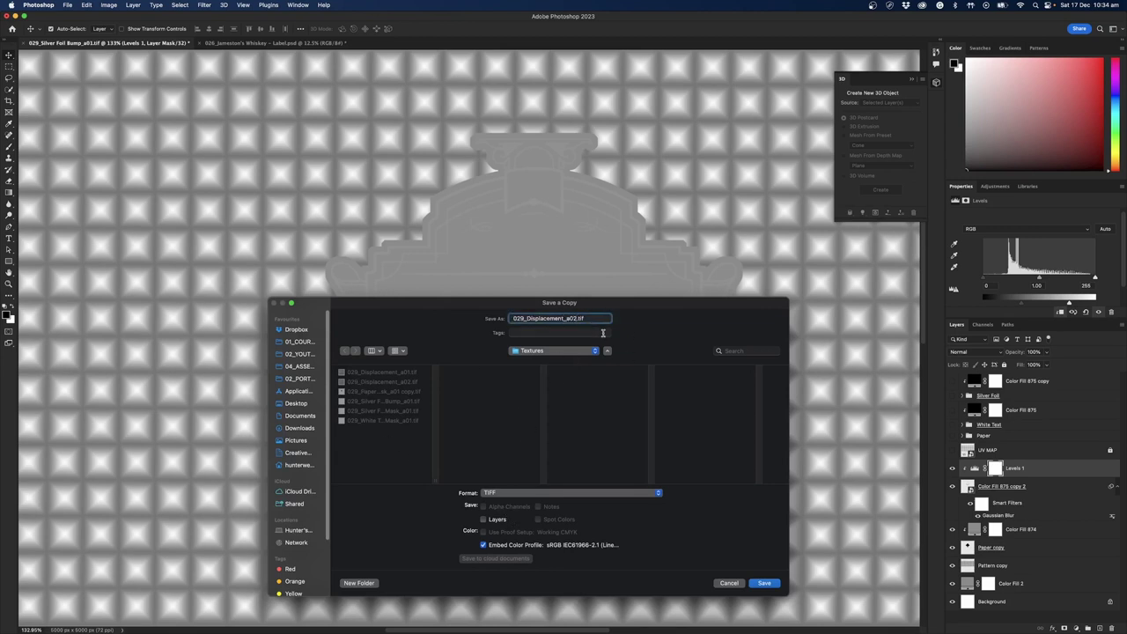
key(BackSpace)
text(3)
key(Return)
key(Return)
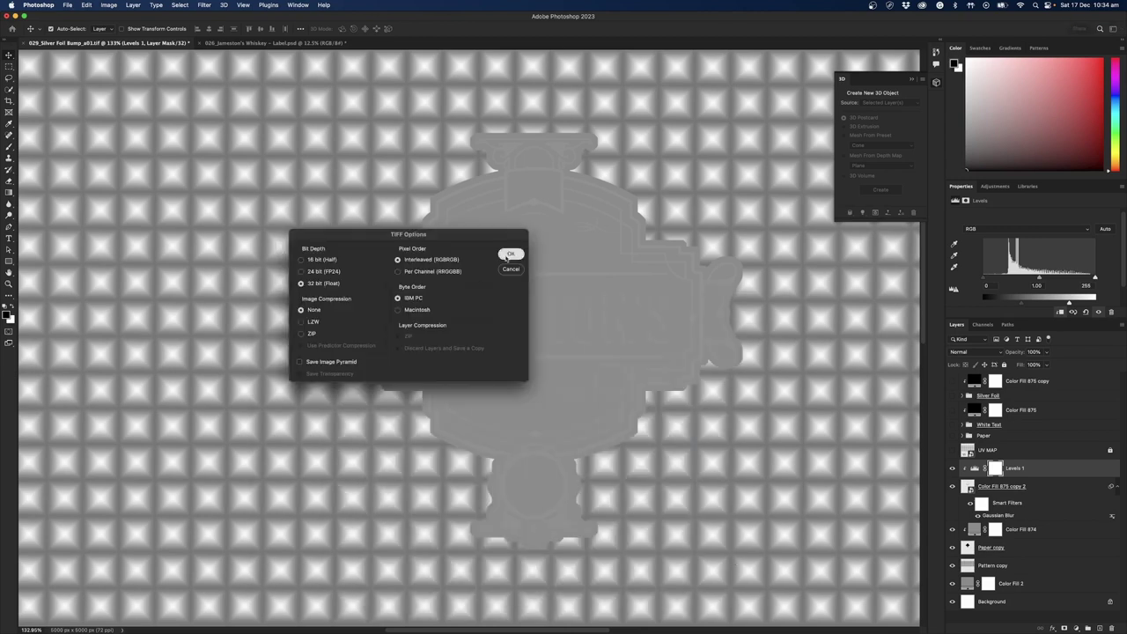
In Blender, load 029_Displacement_a03.tif into the displacement image texture and view the label.
key(super+Tab)
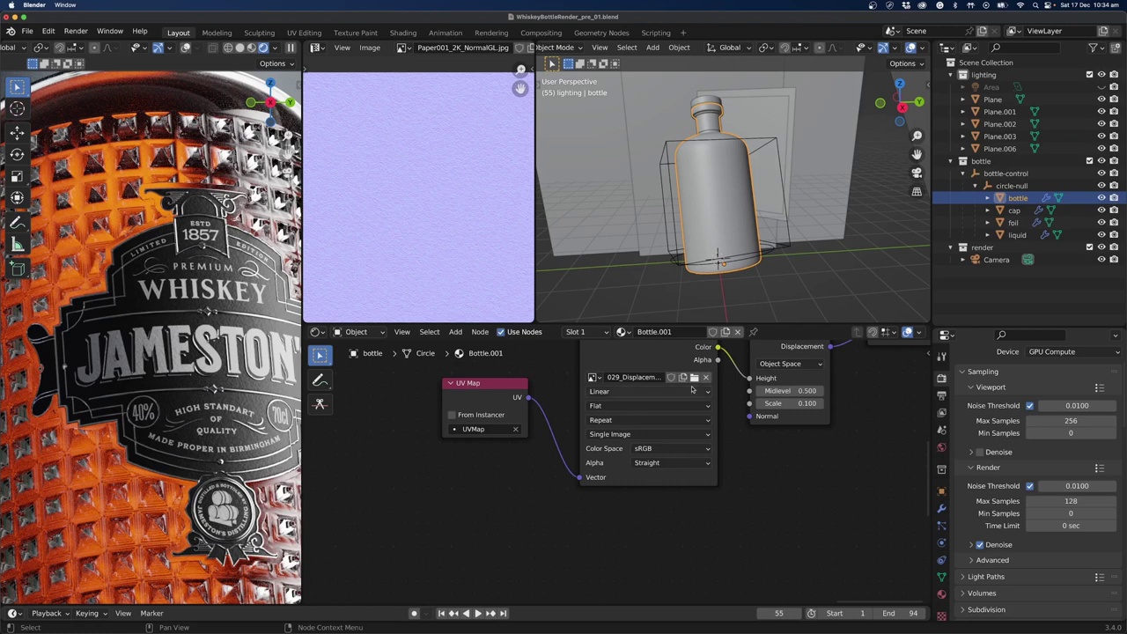
click(694, 377)
click(475, 222)
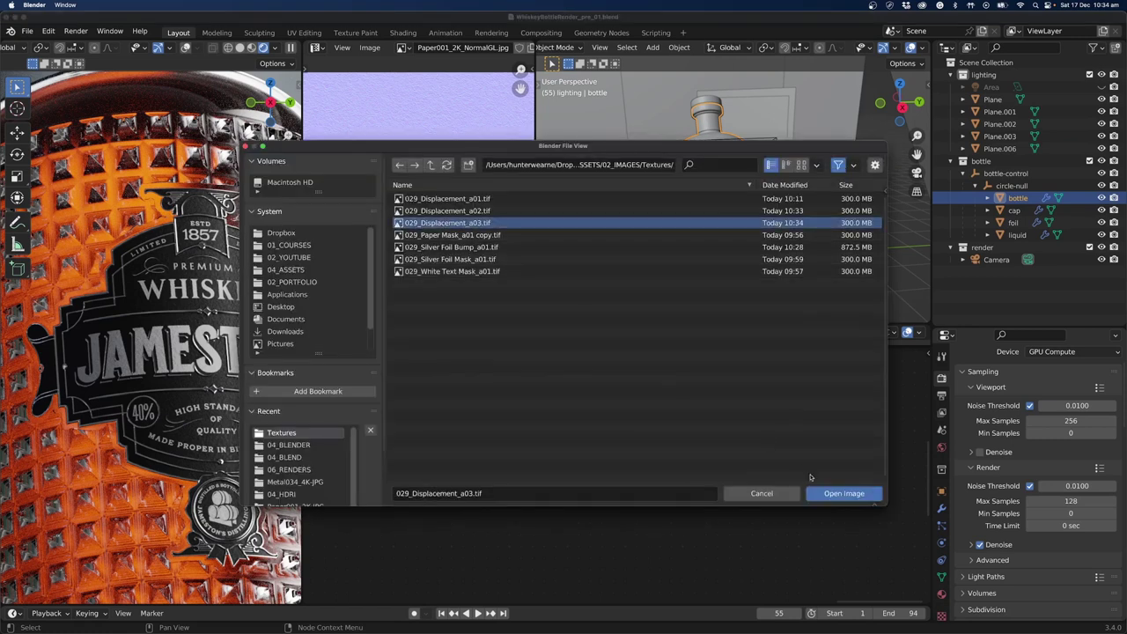
click(844, 493)
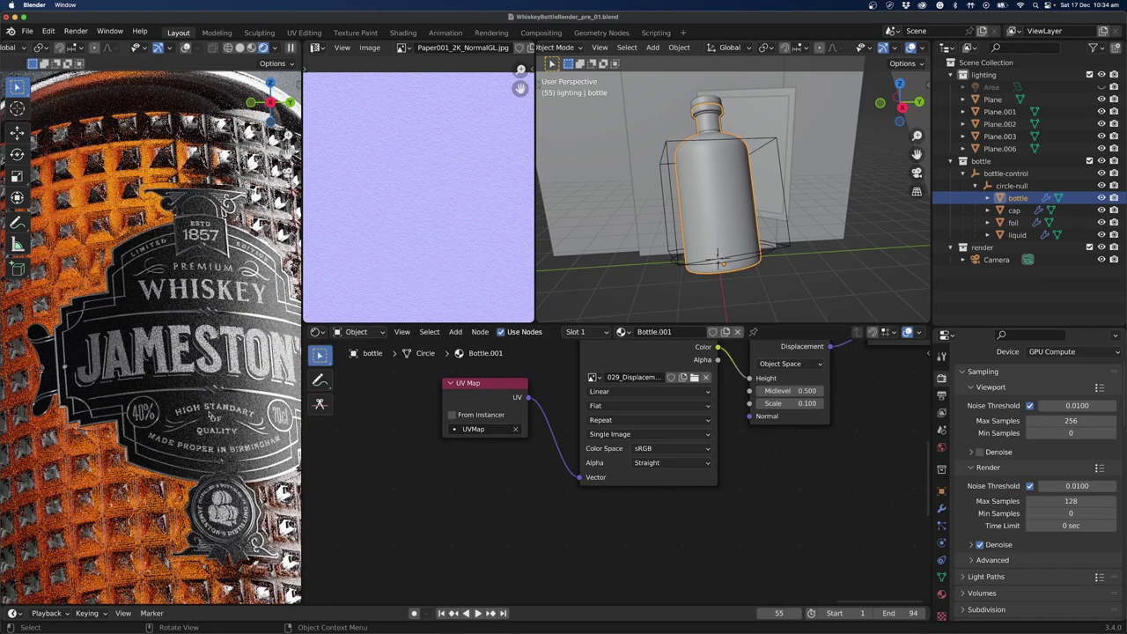
middle_drag(150, 335, 150, 361)
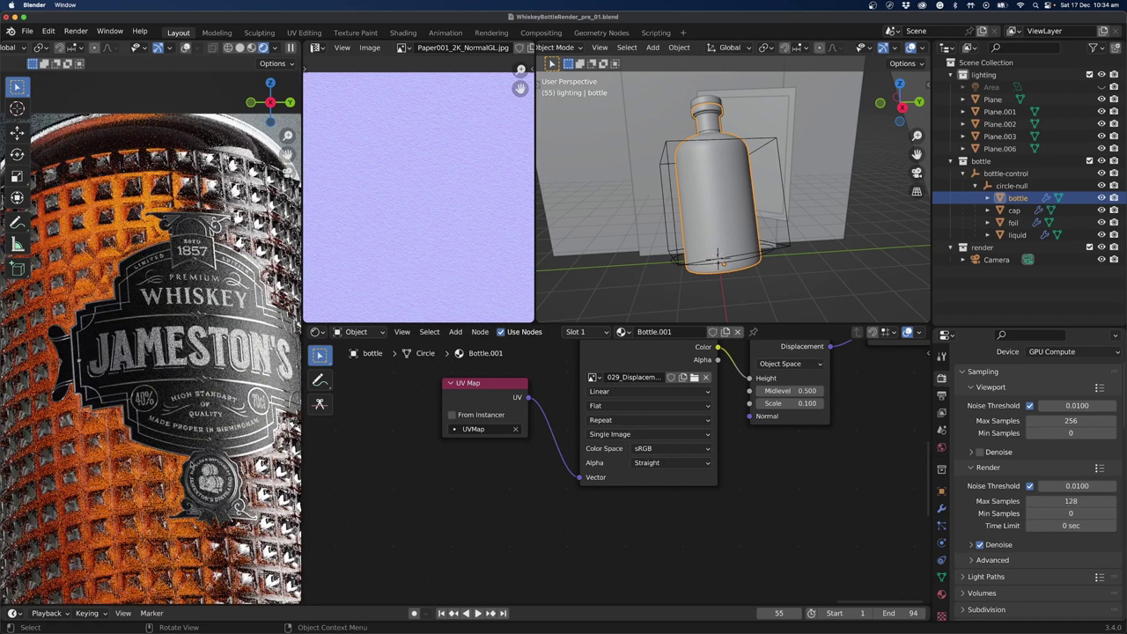
Move the UV Map and displacement image texture nodes together, slightly farther away from the Displacement node.
scroll(585, 528, down, 1)
middle_drag(617, 519, 586, 562)
drag(585, 562, 480, 448)
drag(559, 418, 528, 410)
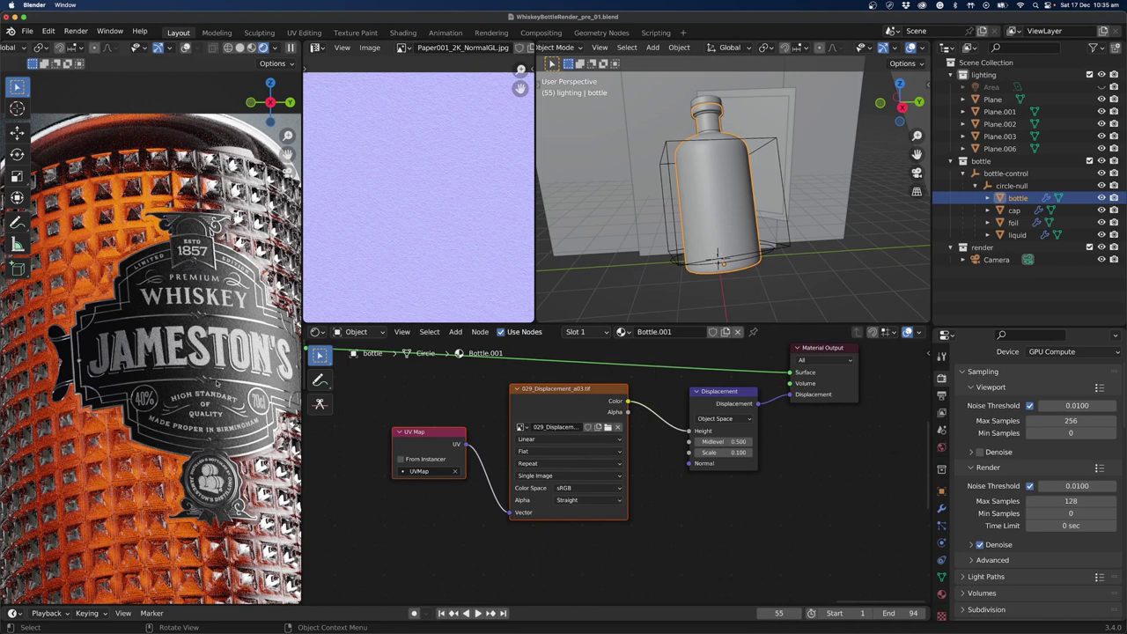
Delete the 029_Silver Foil Bump_a01.tif image texture node and connect the Texture Coordinate's Generated output to the foil's Mapping node.
scroll(218, 323, up, 4)
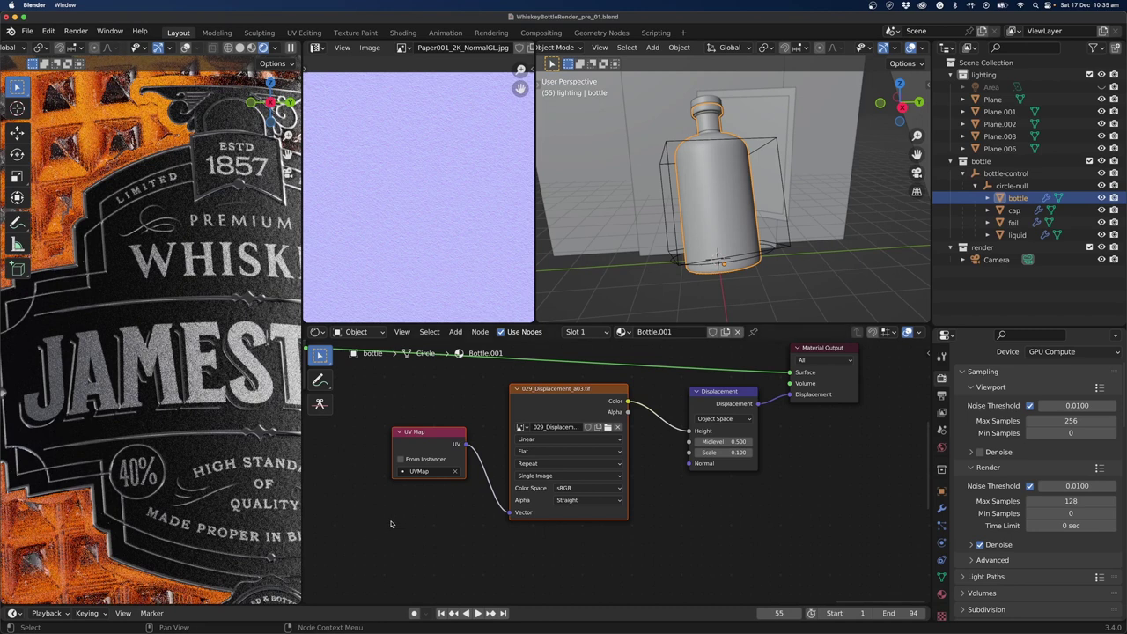
scroll(391, 524, up, 5)
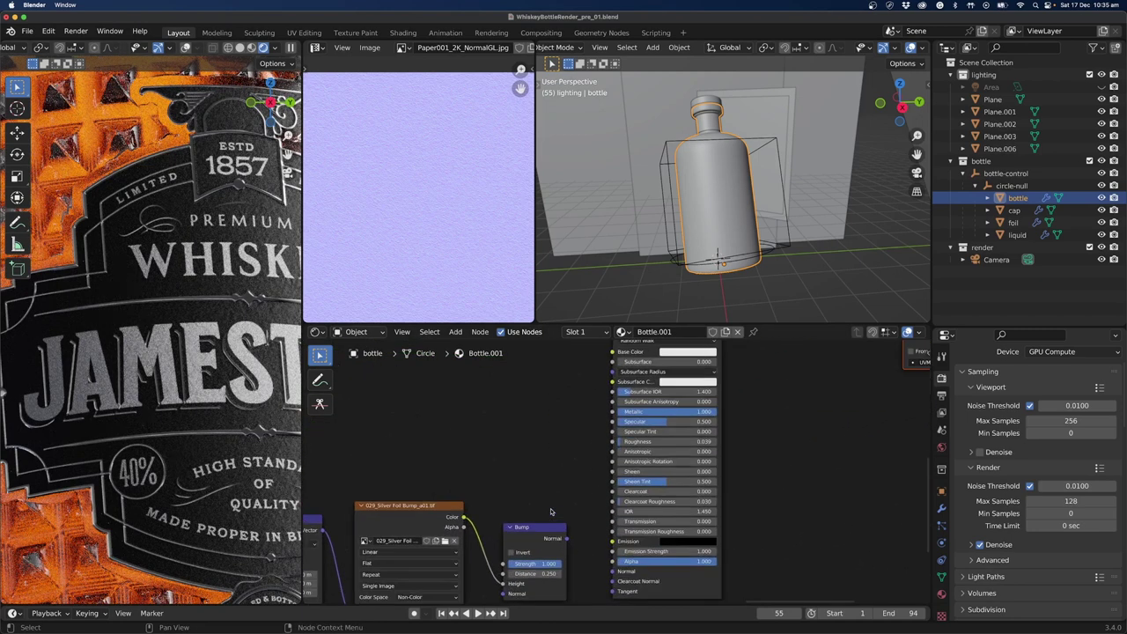
middle_drag(551, 512, 639, 449)
click(497, 446)
key(x)
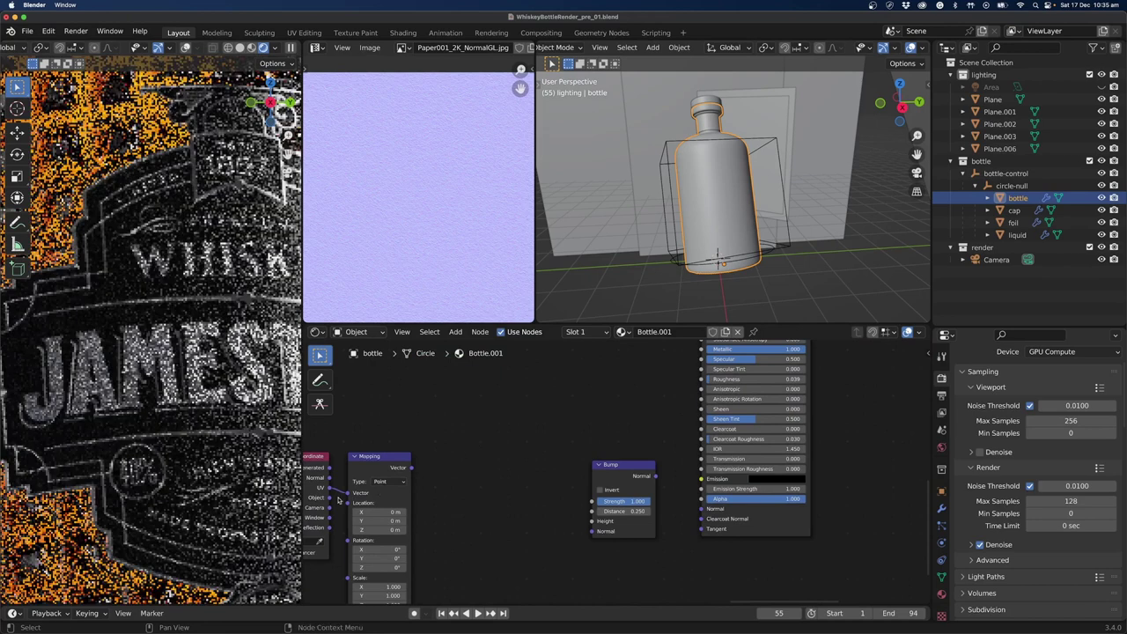
drag(338, 499, 349, 495)
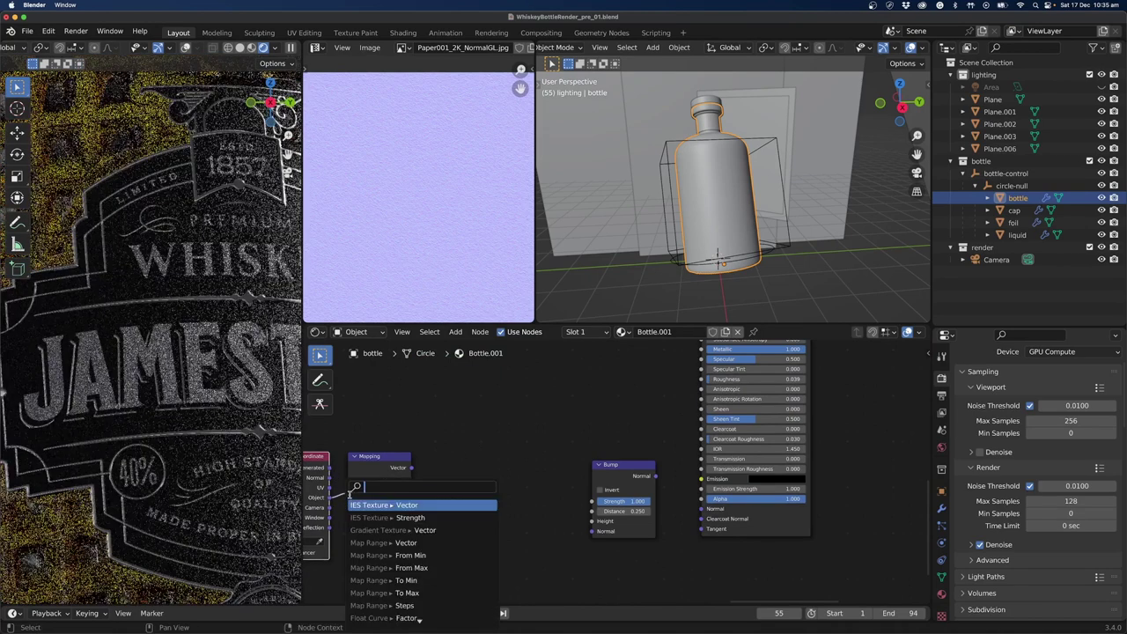
click(353, 456)
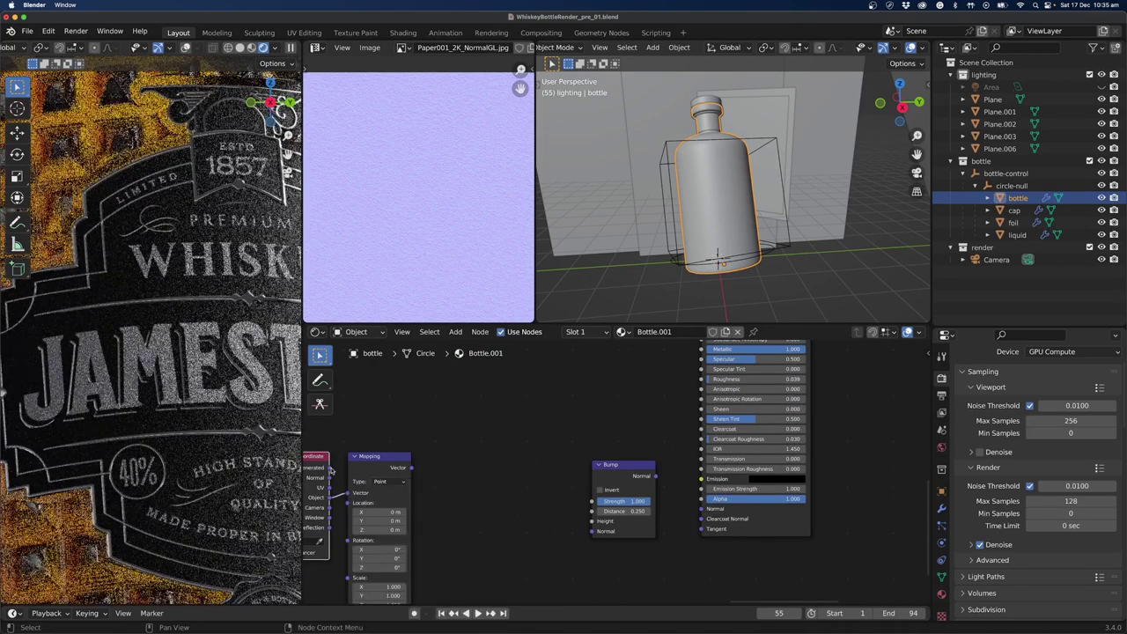
Add a Noise Texture node between the foil shader's Mapping and Bump nodes.
key(shift+a)
click(480, 465)
text(n)
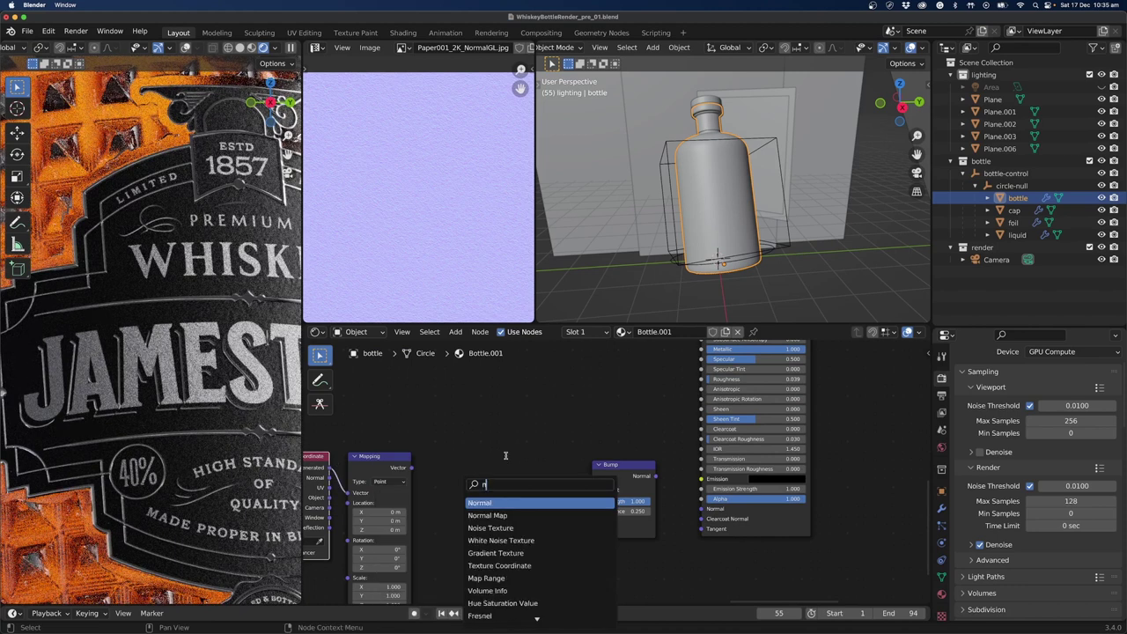
text(o)
key(Return)
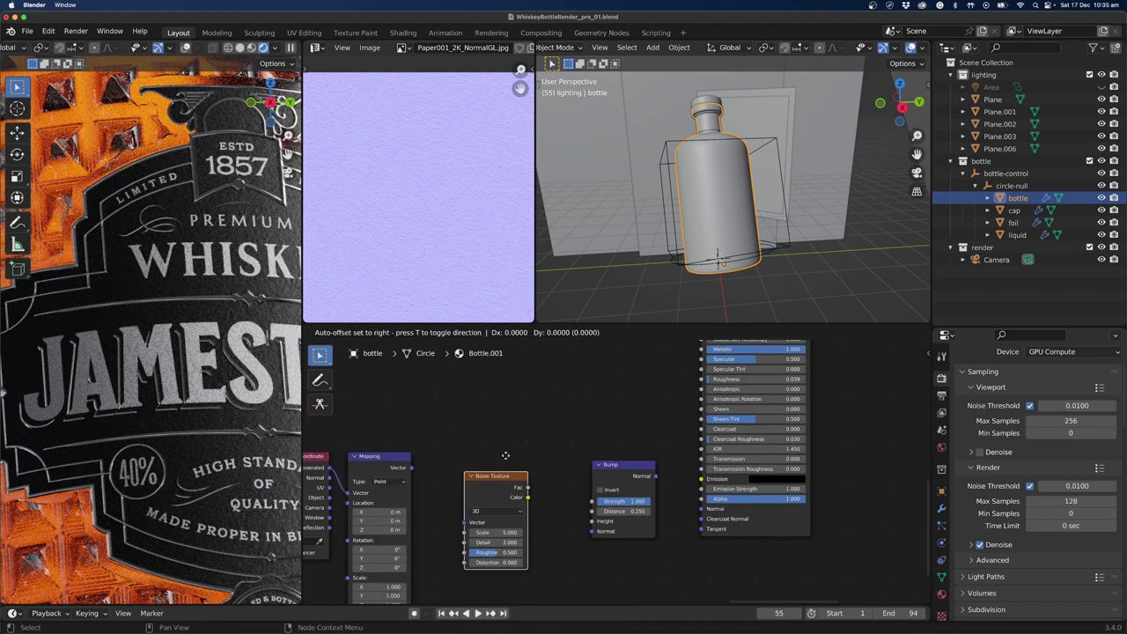
click(503, 516)
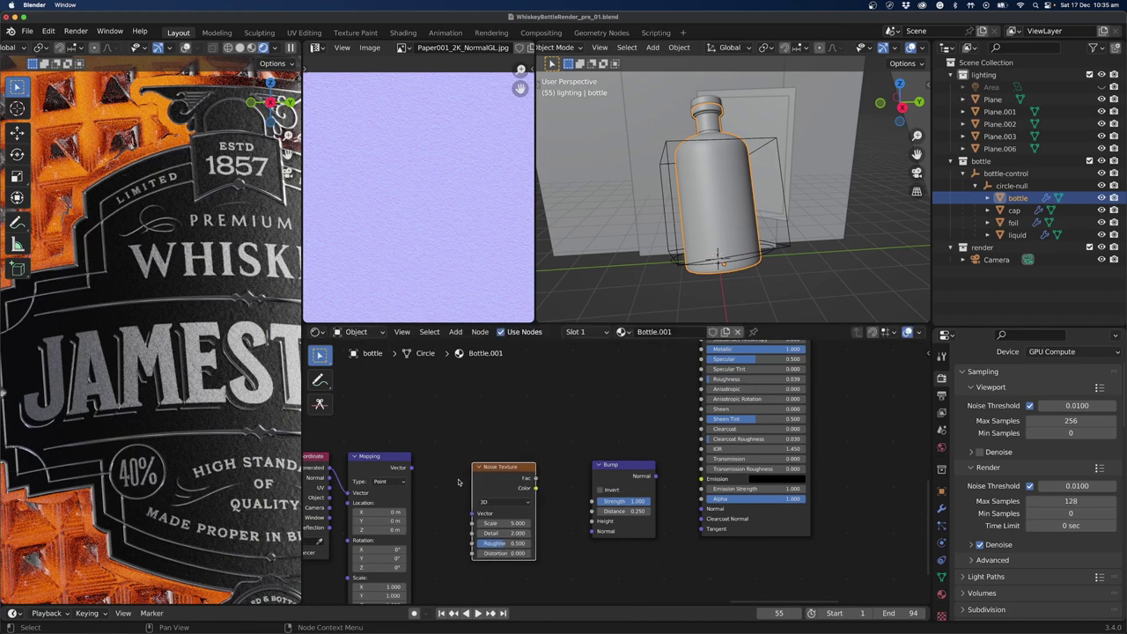
Wire Mapping into the Noise Texture's vector, its Fac into the Bump height, and the Bump normal into the foil shader.
drag(412, 467, 473, 513)
drag(535, 478, 591, 521)
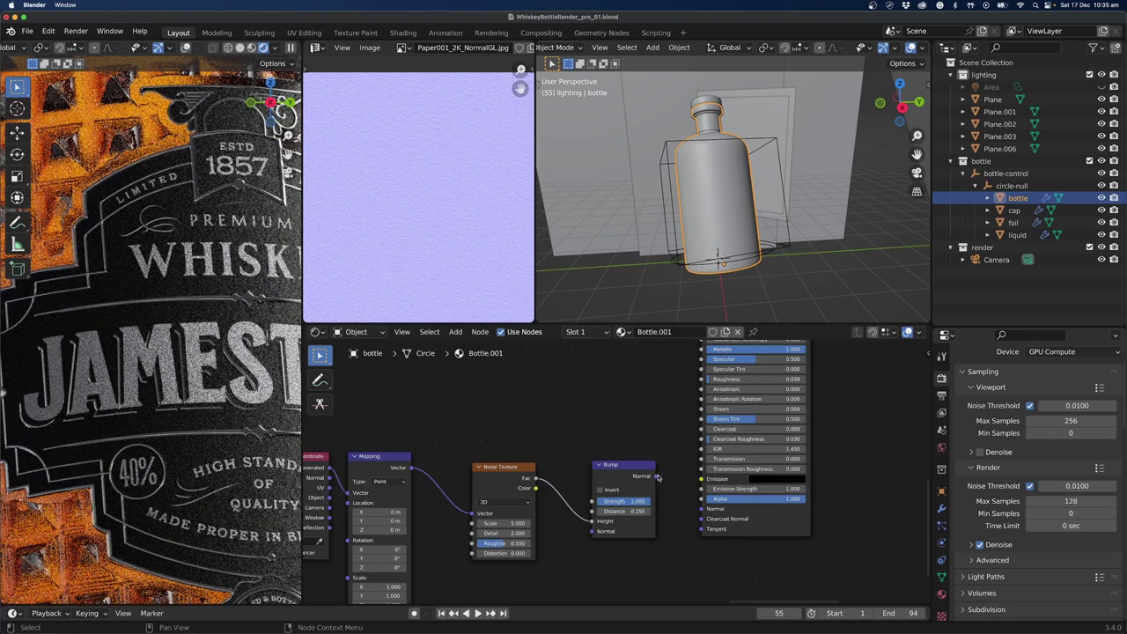
drag(654, 477, 701, 509)
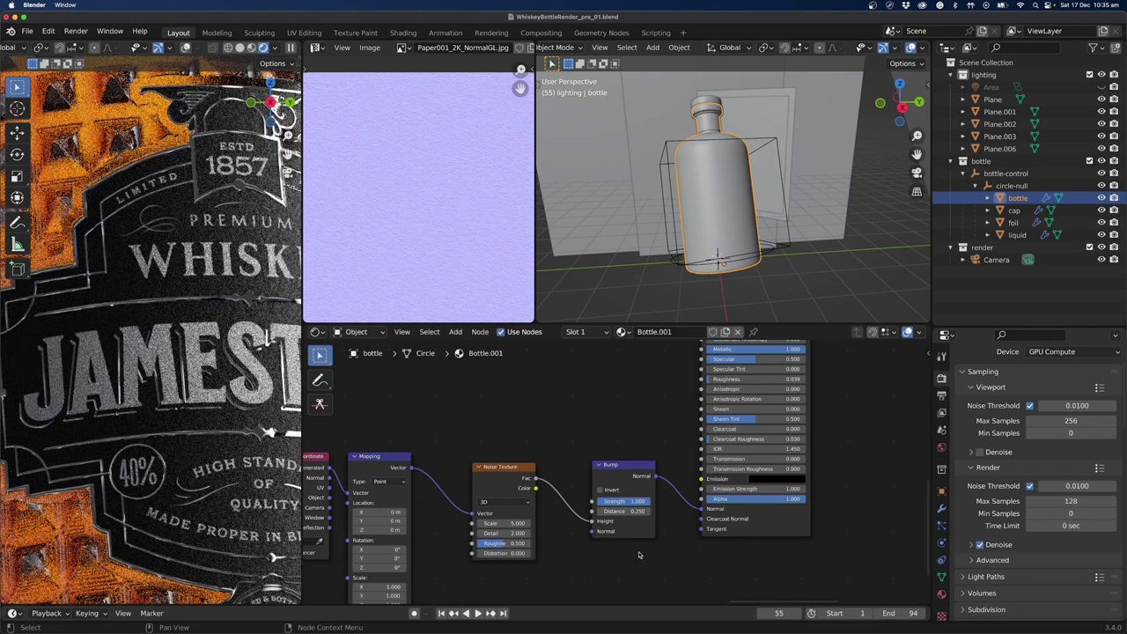
Set the Noise Texture's scale to 100.
click(511, 524)
text(100)
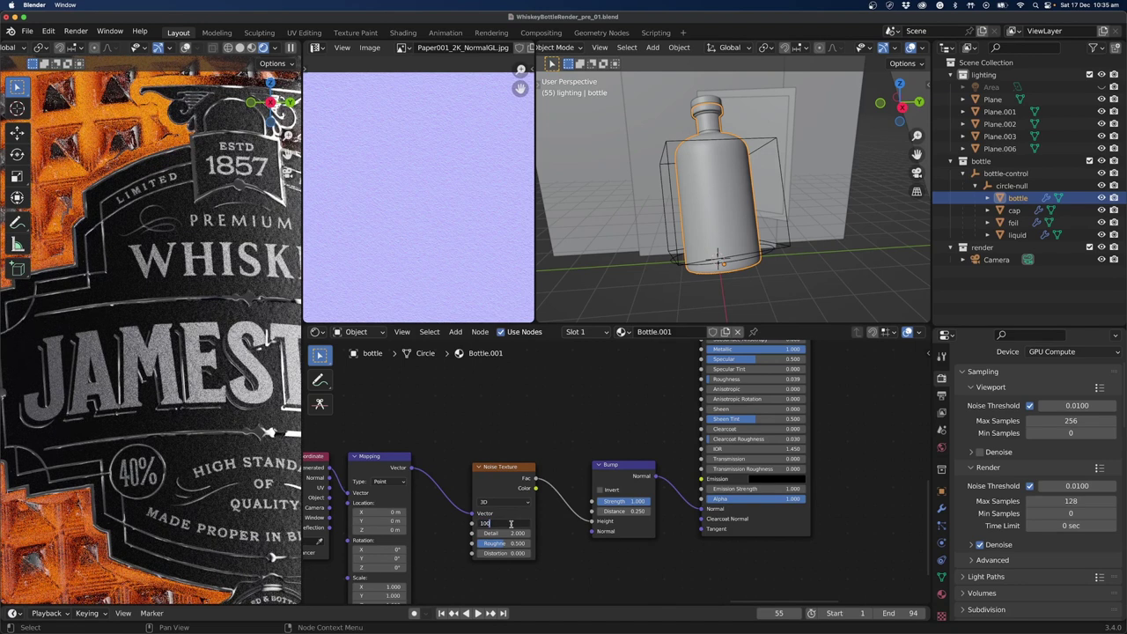
key(Return)
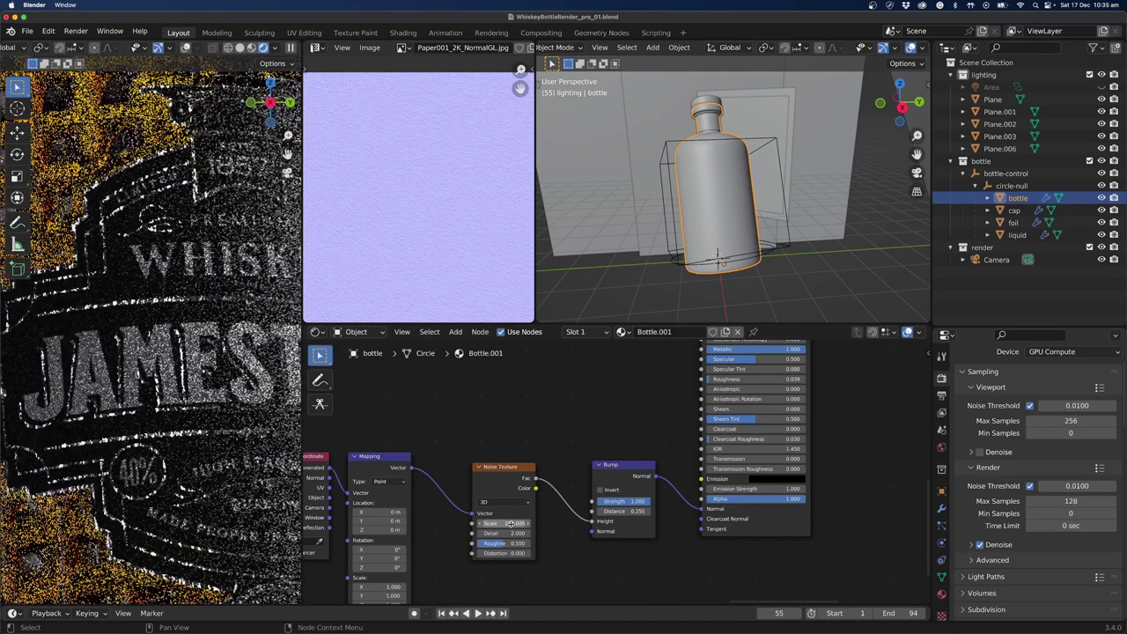
Set the Noise Texture's scale to 1000 and its detail to 8.
click(498, 523)
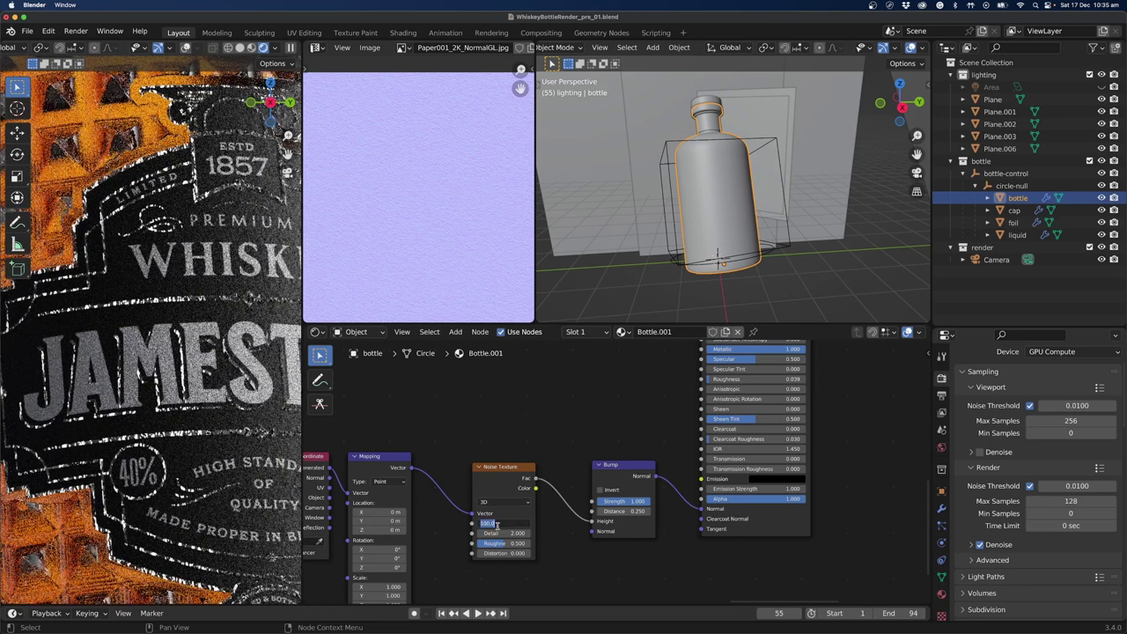
text(1000)
key(Return)
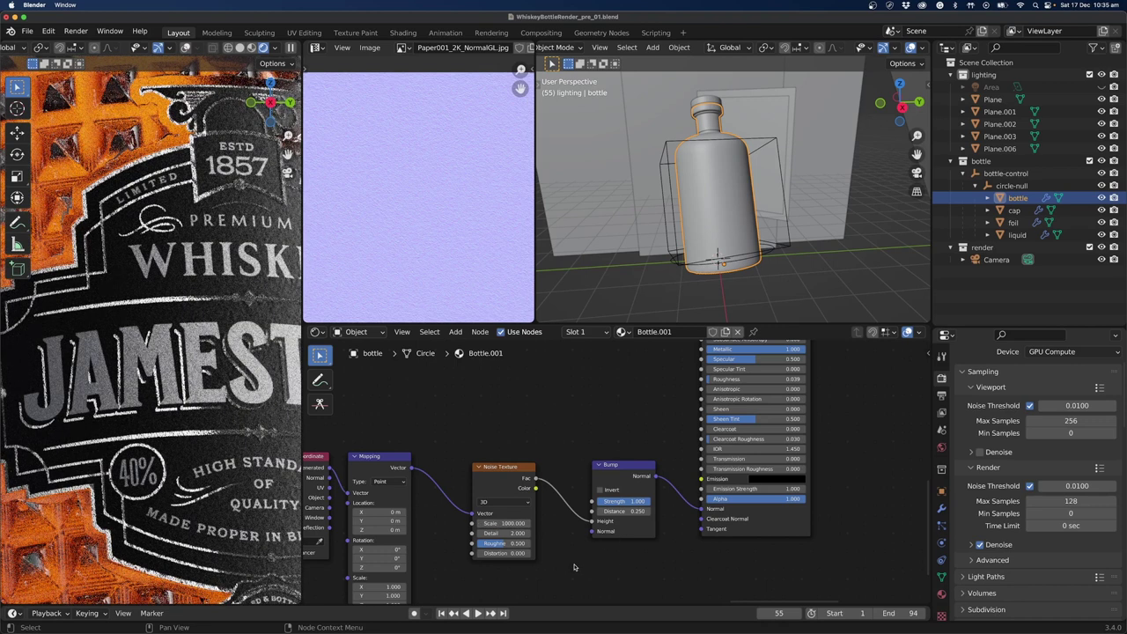
click(505, 533)
text(8)
key(Return)
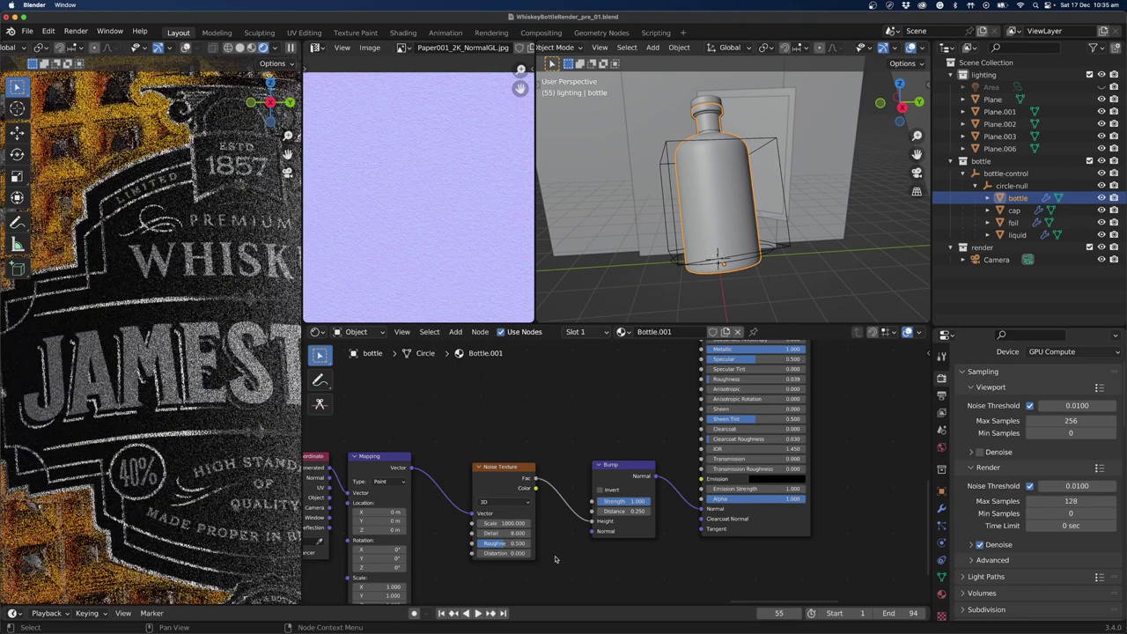
Insert a ColorRamp node into the link between the Noise Texture and the Bump node.
drag(480, 466, 439, 468)
key(shift+a)
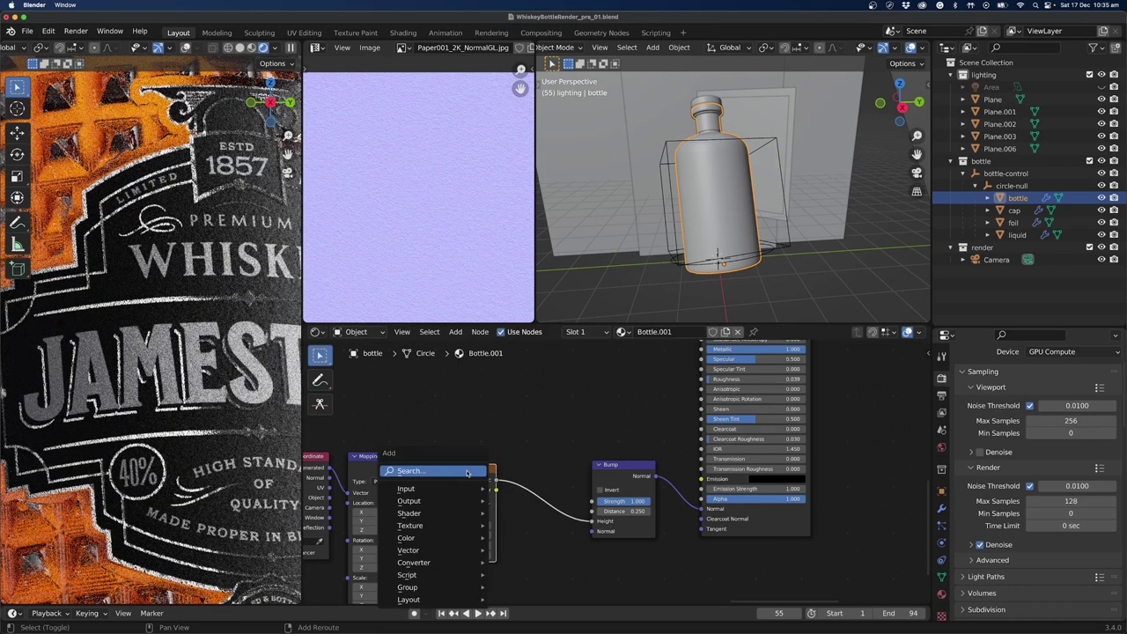
text(co)
key(Return)
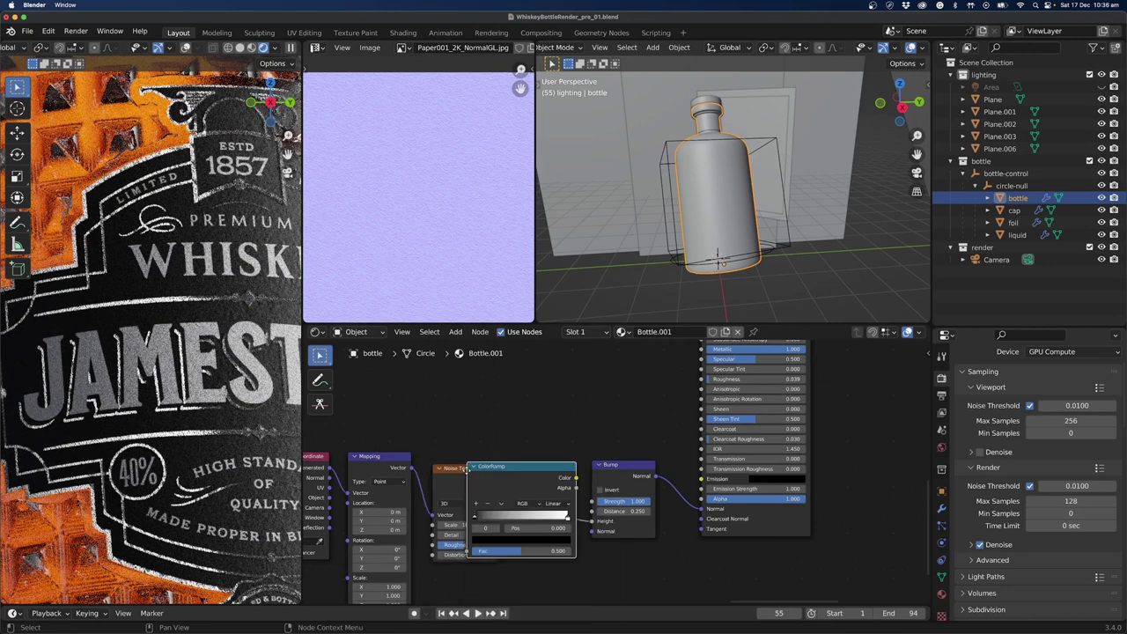
click(553, 503)
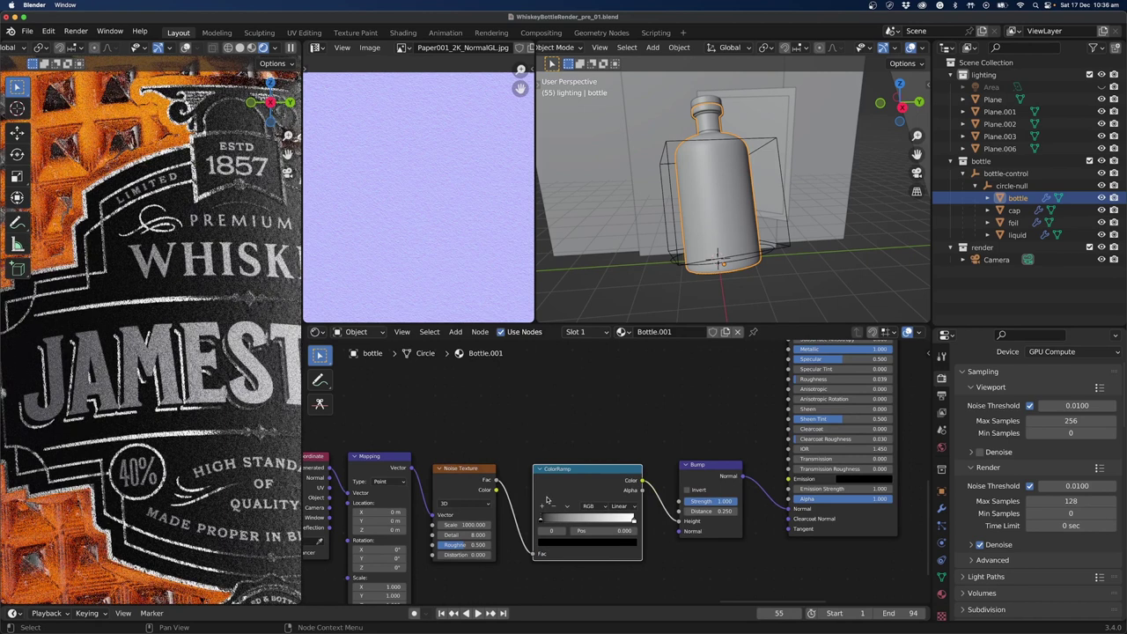
Set the foil Bump node's distance to 0.05.
click(715, 511)
text(05)
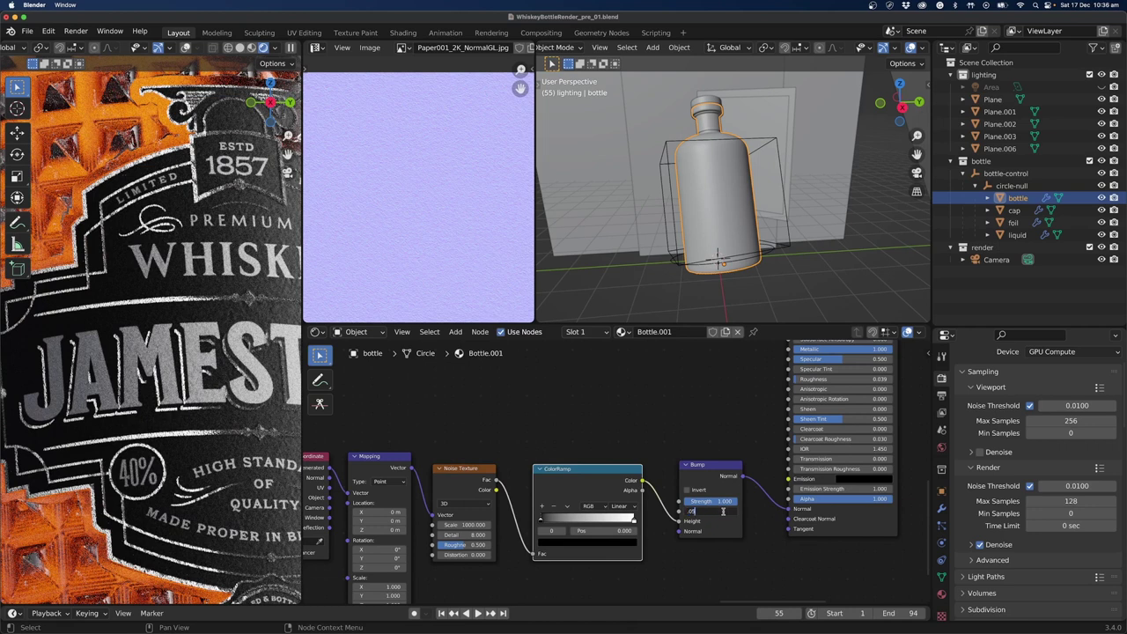
text(.05)
key(Return)
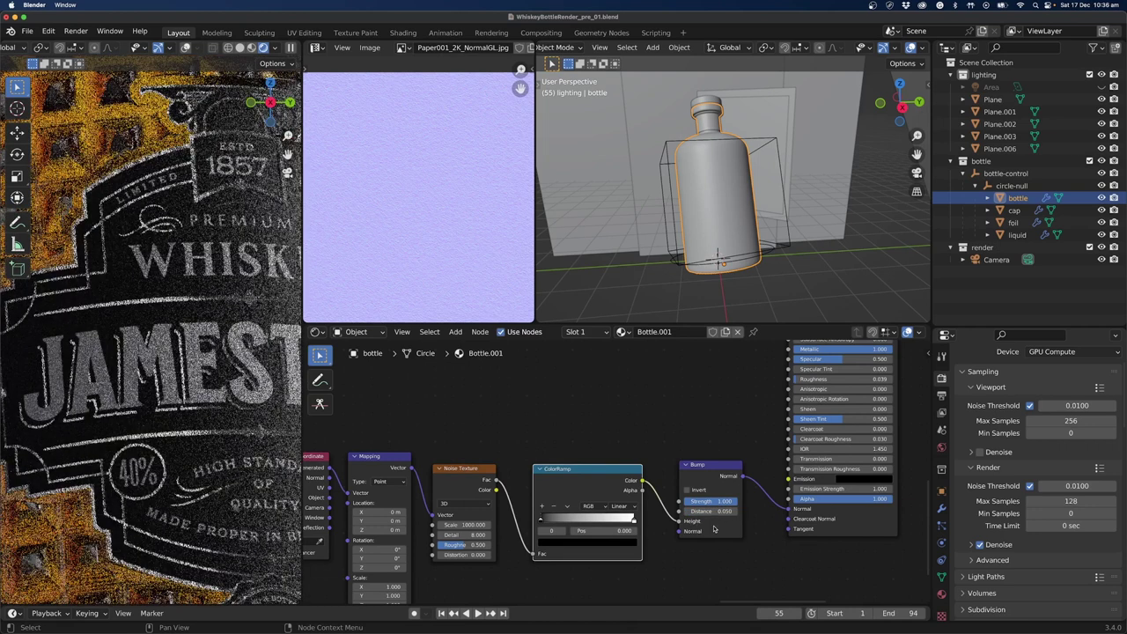
Darken the ColorRamp's white stop to a nearly black grey.
click(632, 519)
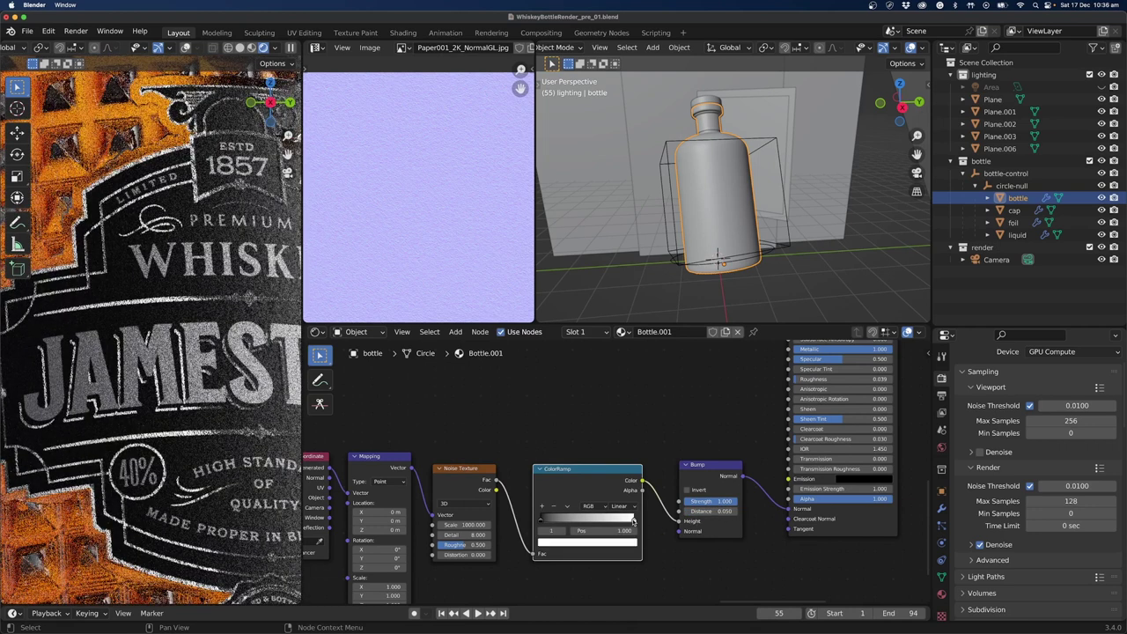
click(626, 541)
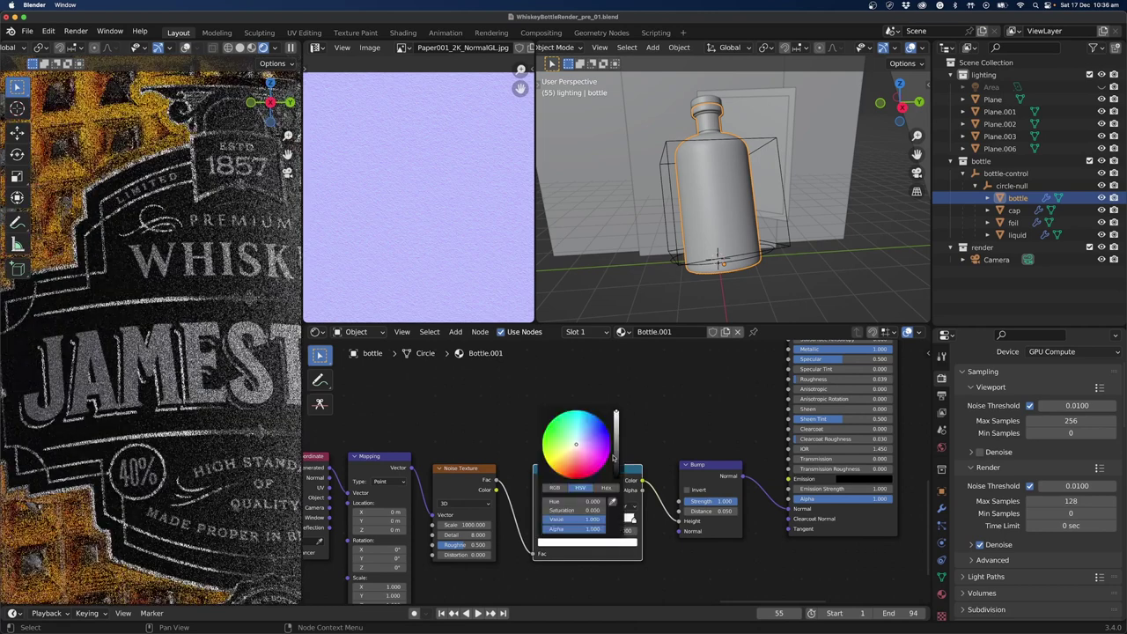
drag(614, 456, 614, 475)
Set the foil Bump node's strength to 0.45 and save the file.
double_click(715, 502)
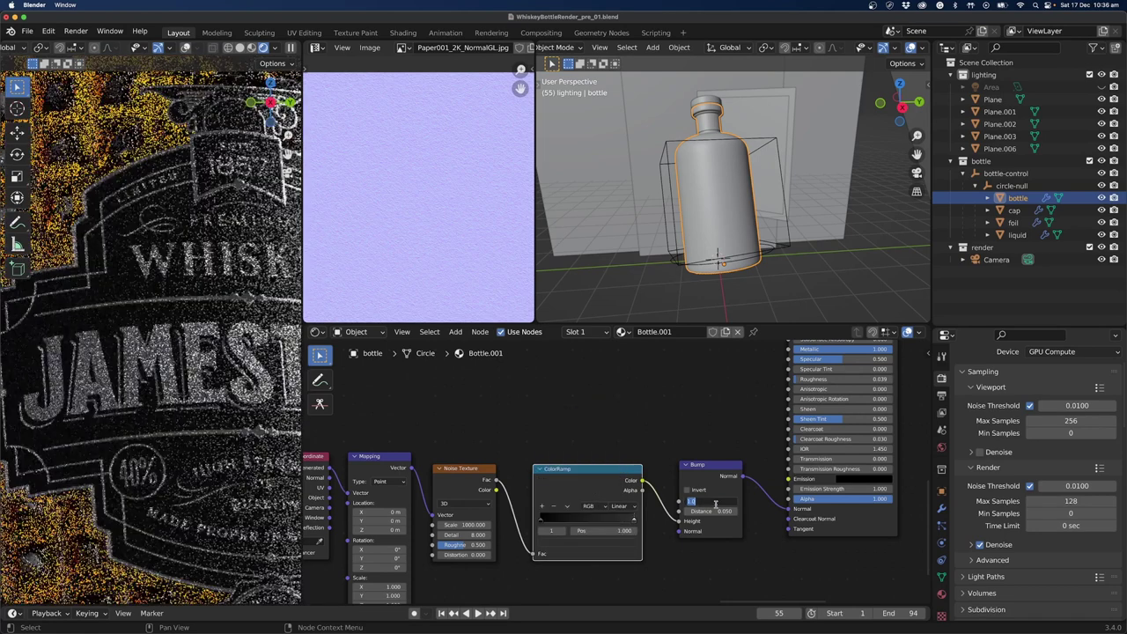
key(BackSpace)
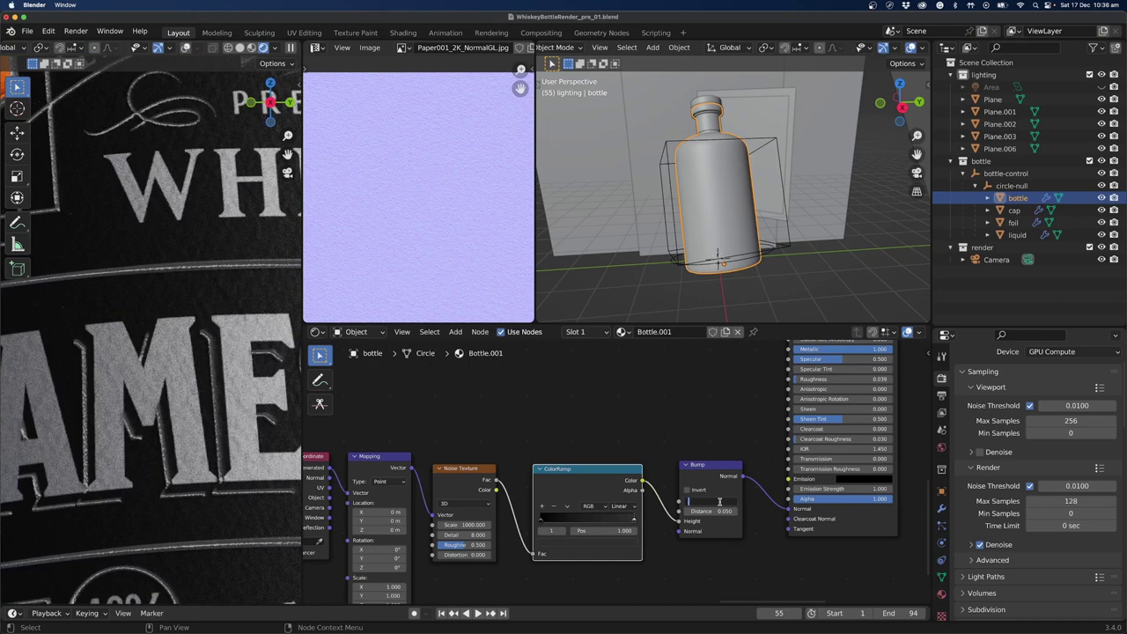
key(Return)
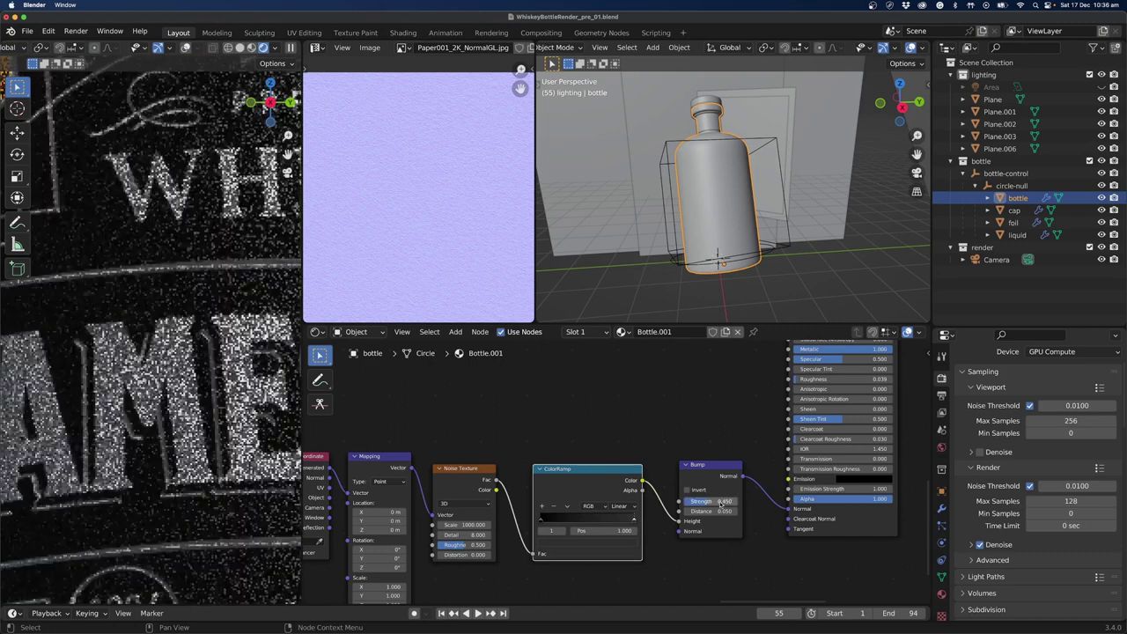
scroll(231, 559, down, 2)
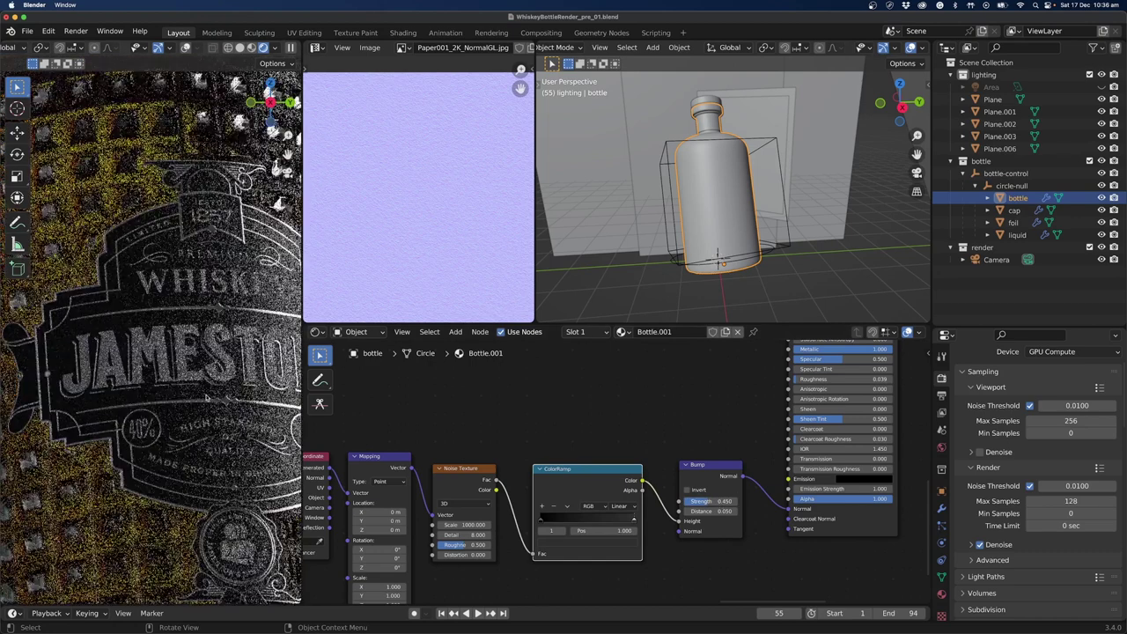
scroll(230, 558, down, 3)
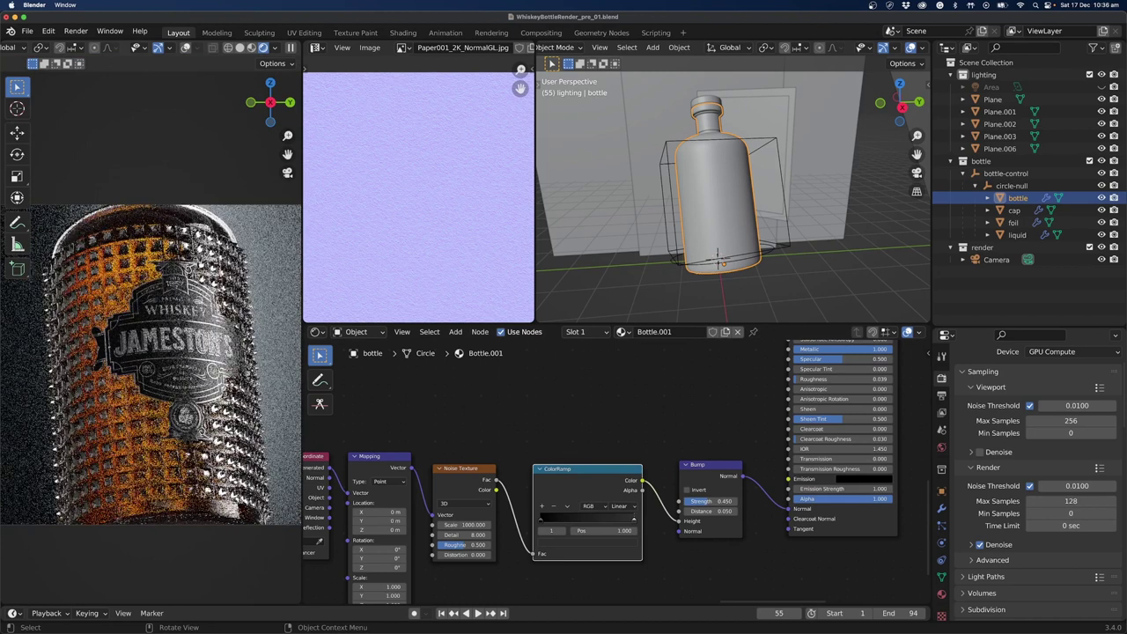
key(ctrl+s)
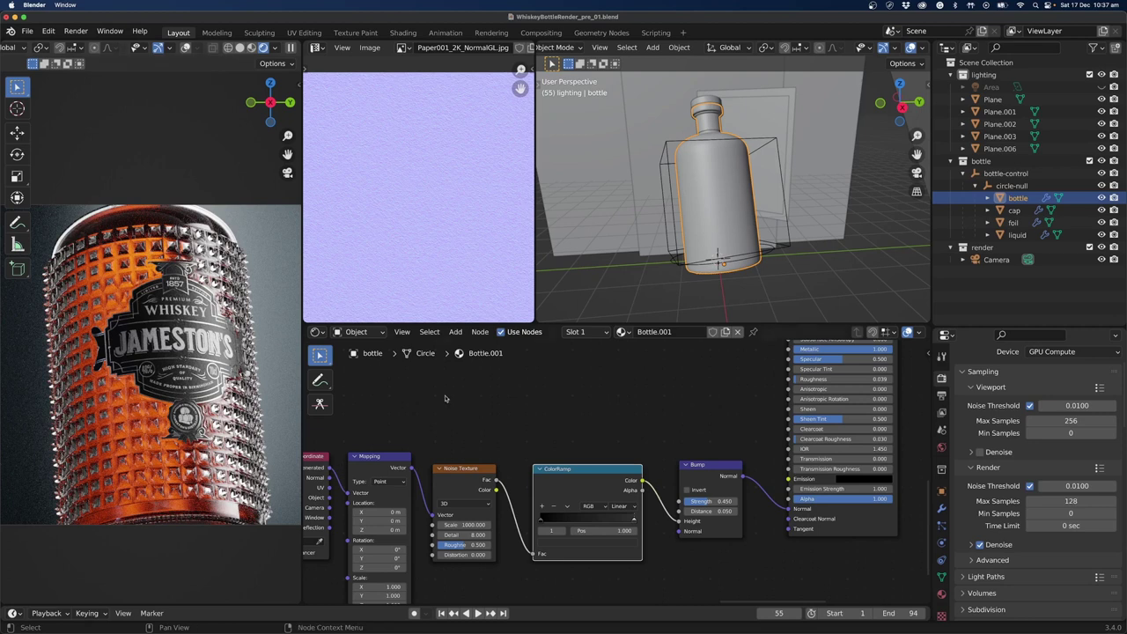
Set the displacement image texture's color space to Non-Color and the Displacement node's scale to 0.1.
scroll(657, 412, down, 3)
scroll(686, 485, right, 5)
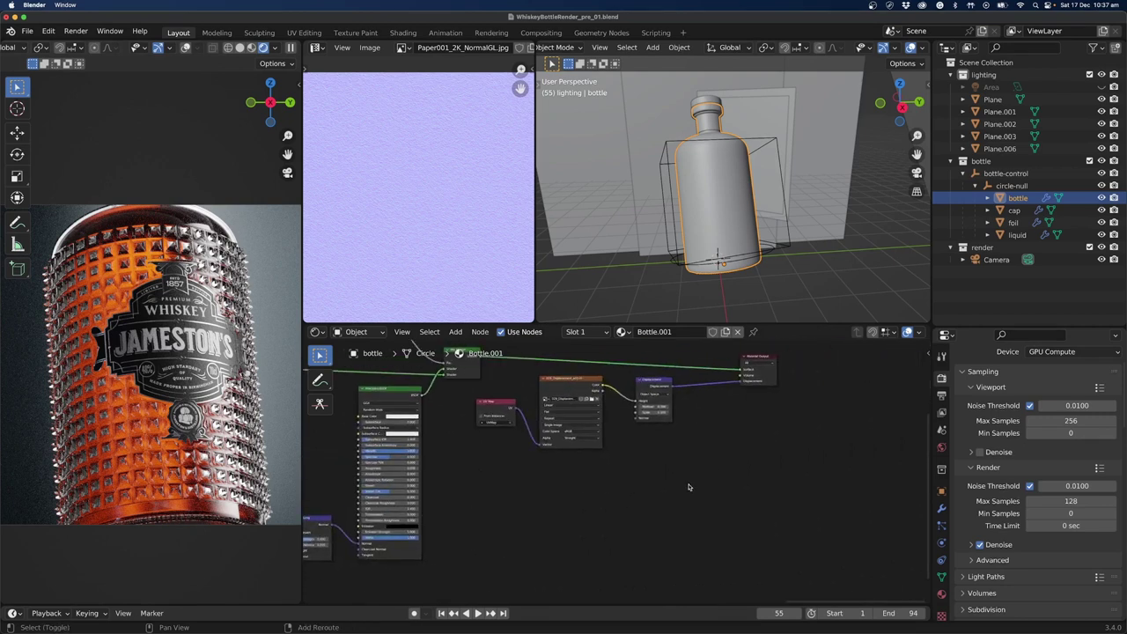
scroll(685, 499, up, 4)
scroll(685, 499, up, 2)
scroll(686, 500, left, 1)
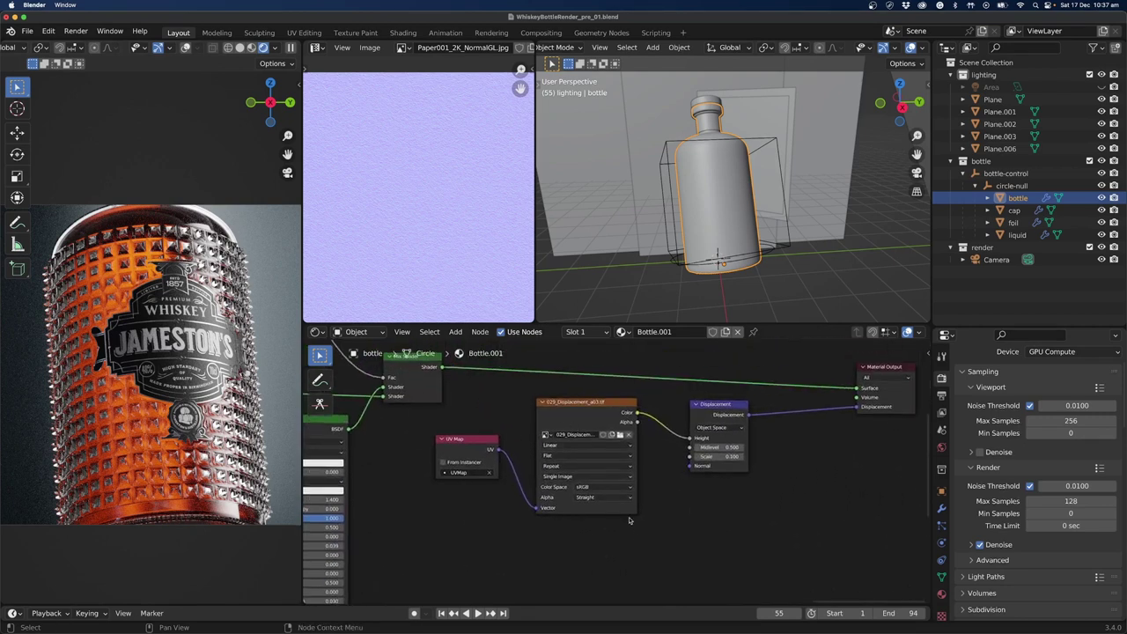
click(602, 486)
click(602, 543)
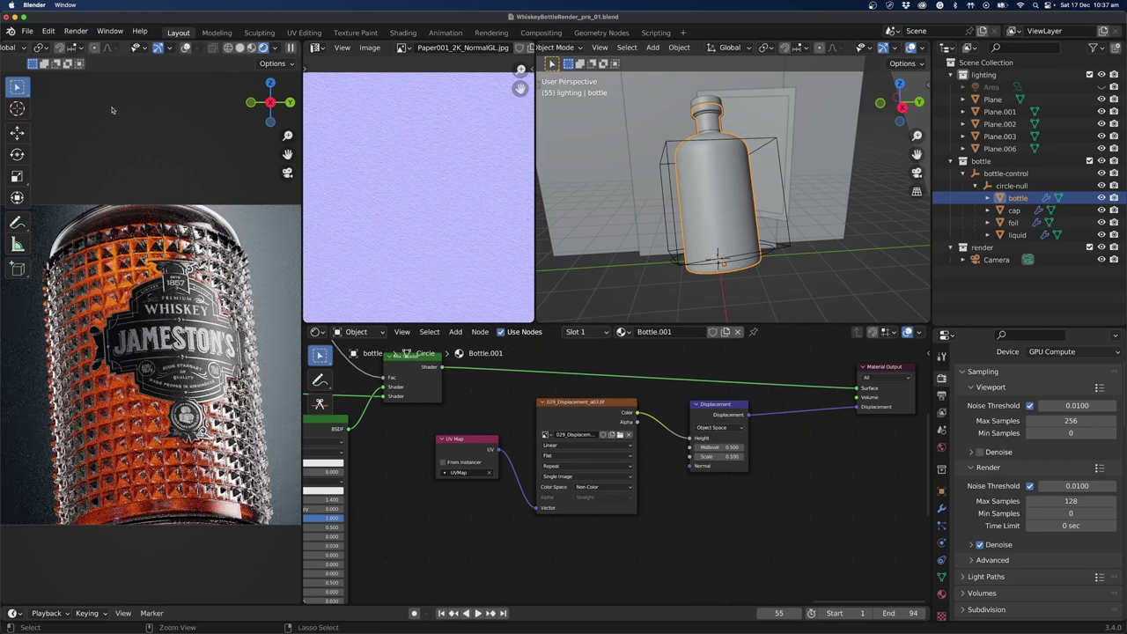
Save the file, render the current frame, and position the render window over the workspace to watch the result.
key(super+s)
click(76, 31)
click(99, 45)
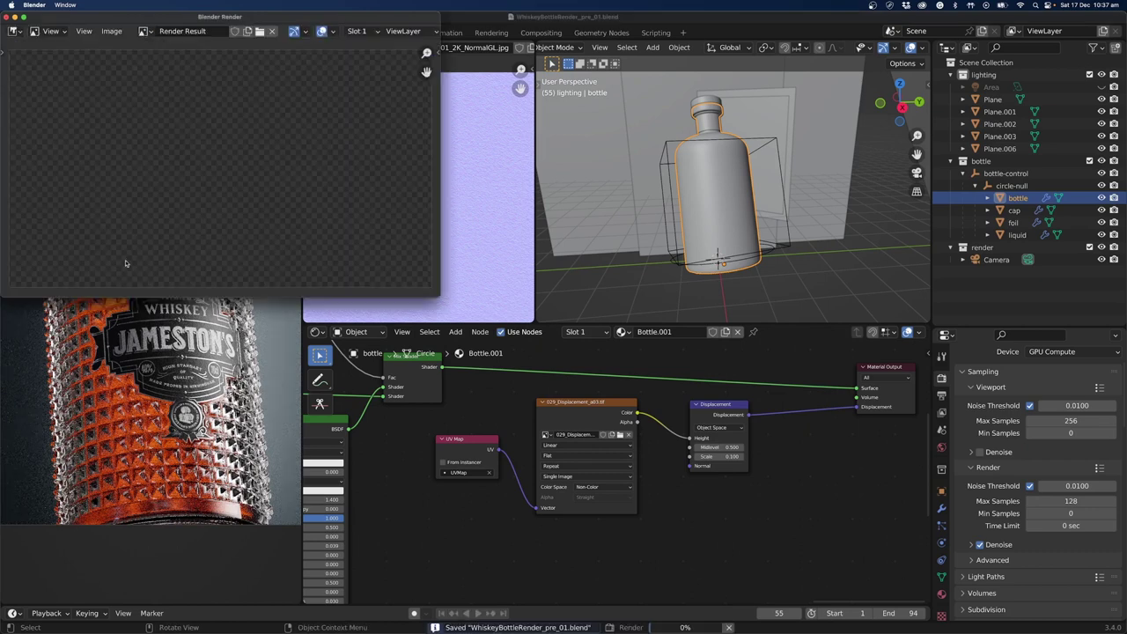
drag(188, 16, 299, 187)
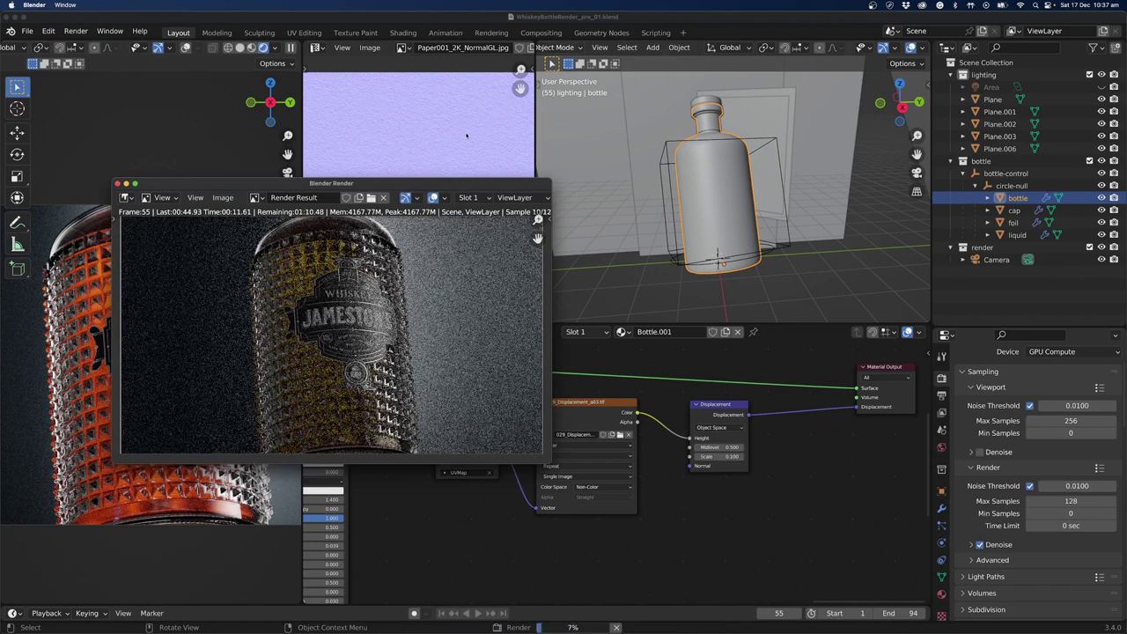
drag(319, 189, 314, 207)
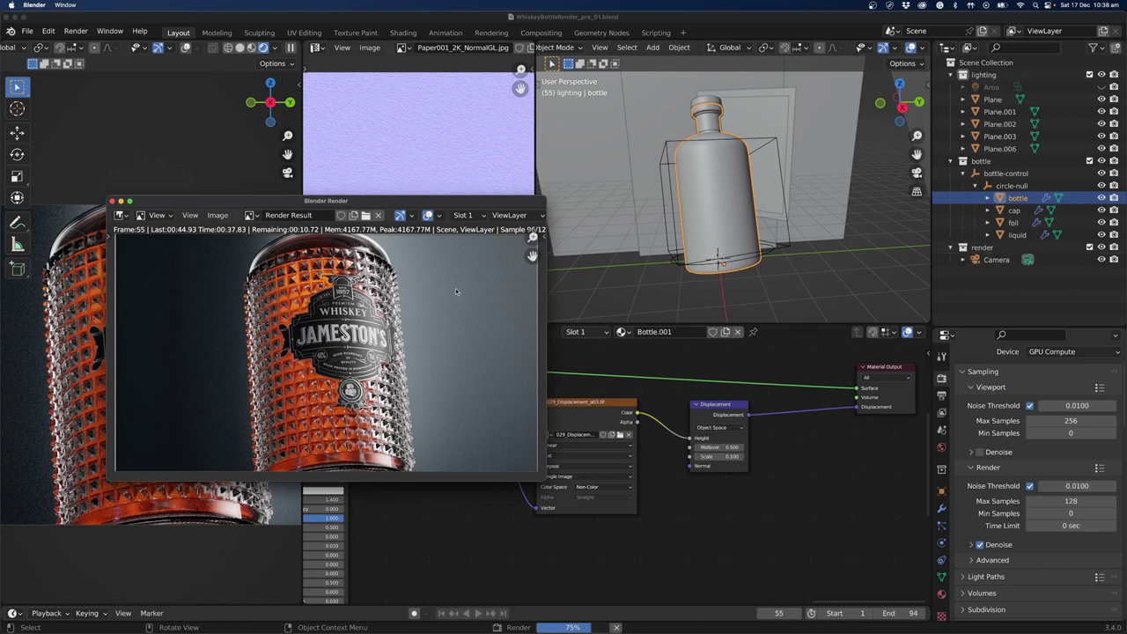
drag(372, 204, 367, 204)
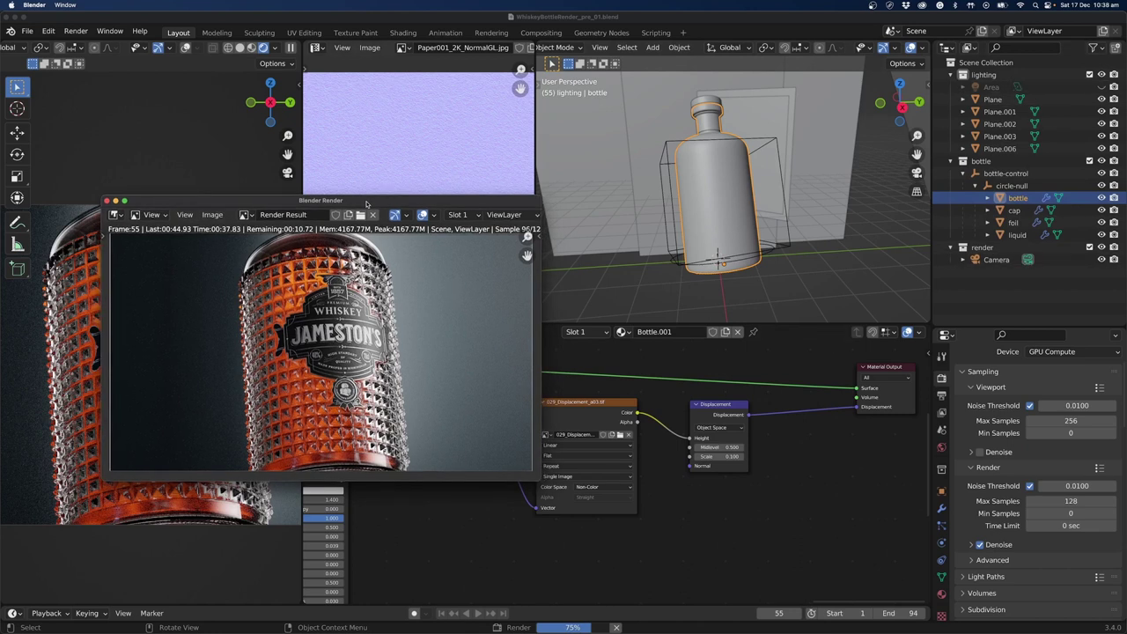